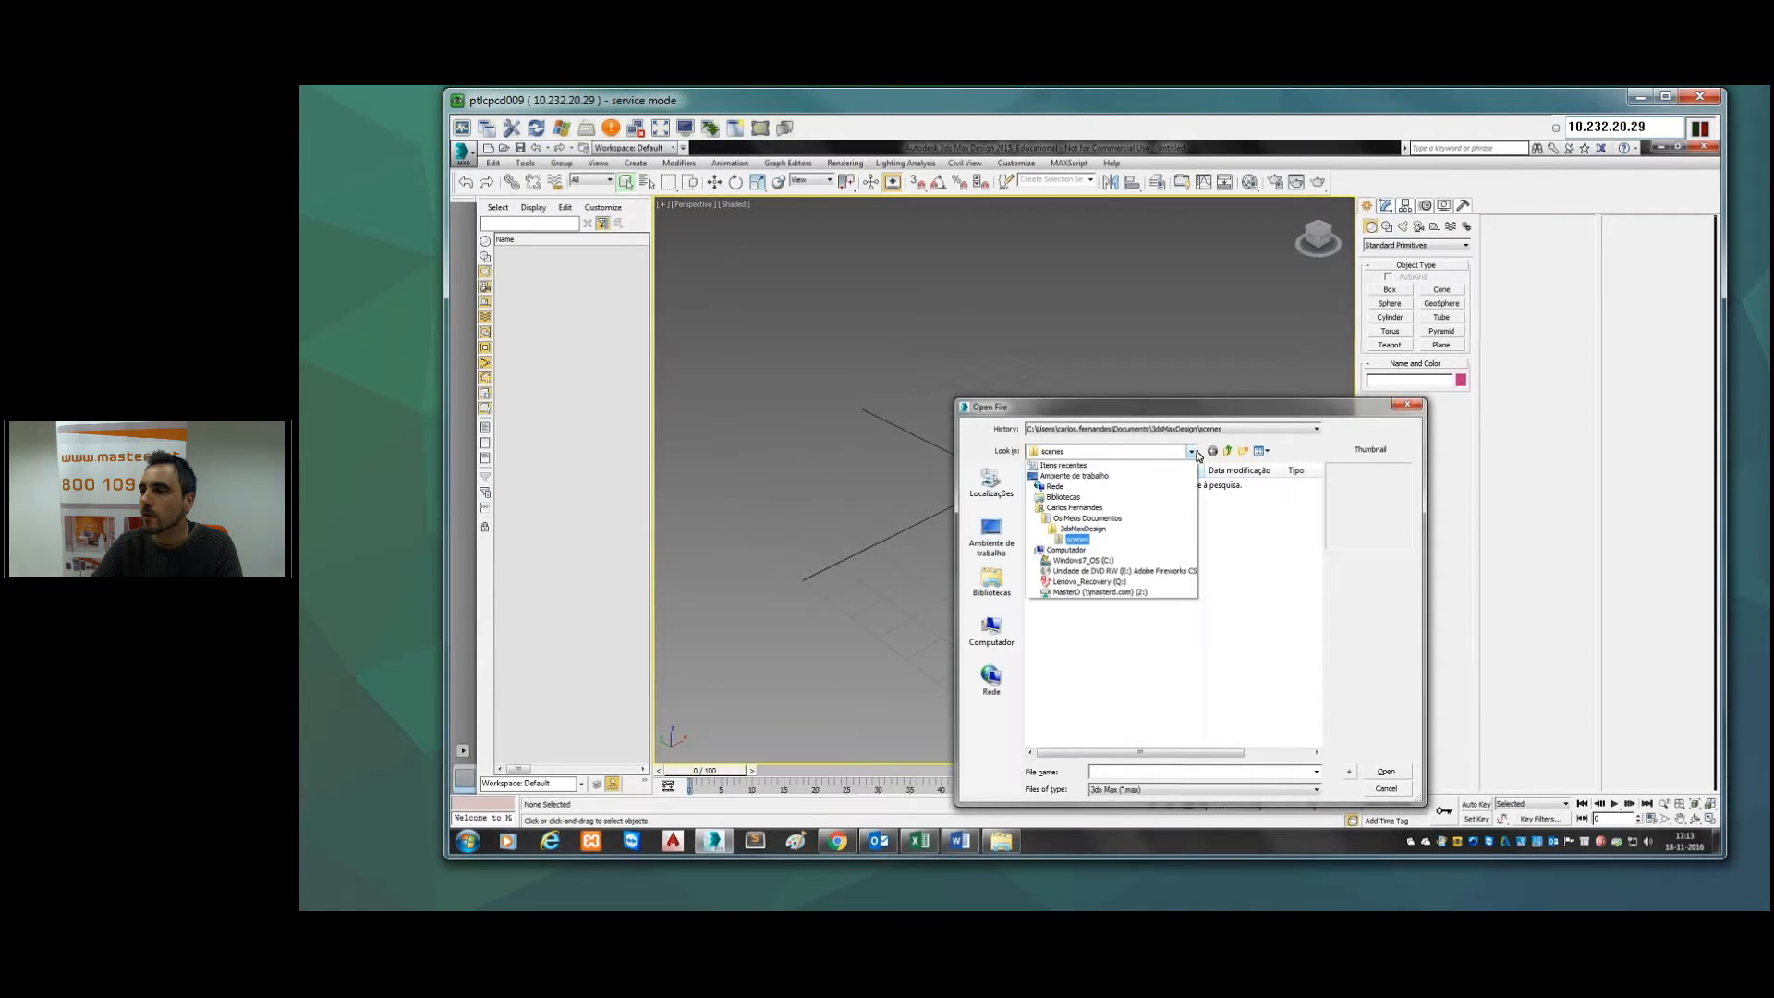
Step: Open the termo scene from the desktop's PMD shortcut, in the Campus > 2. Webinar folder
click(1073, 476)
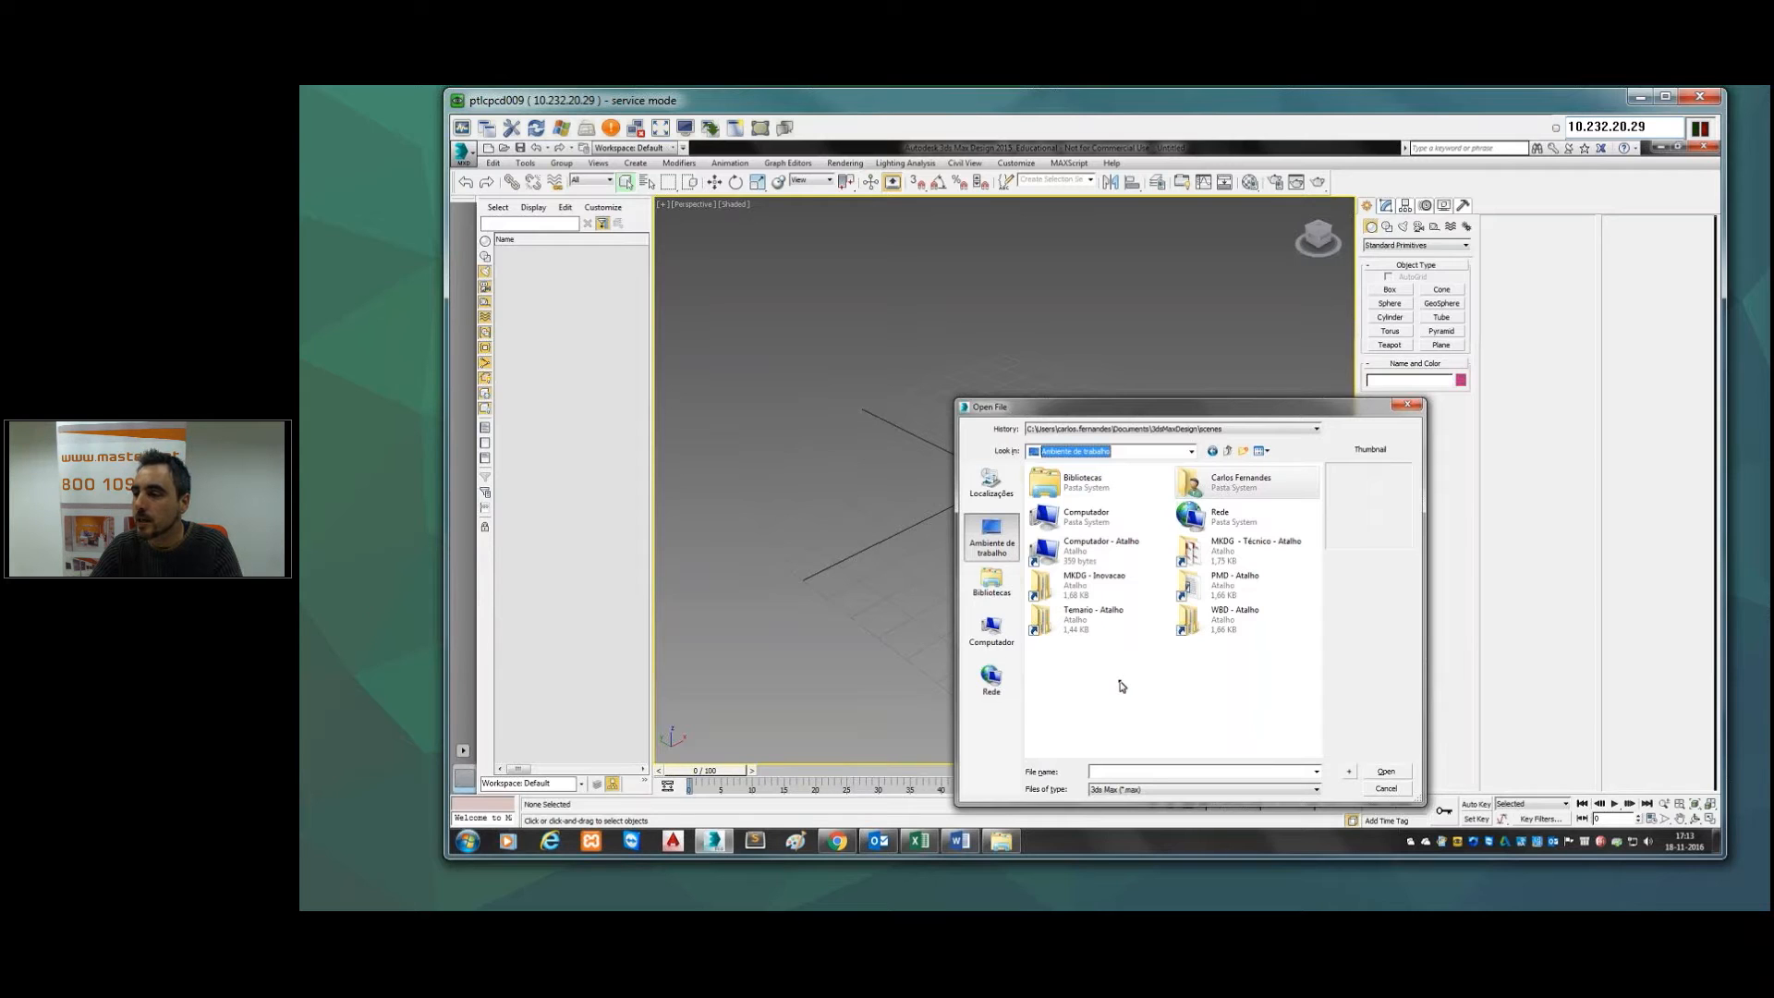
click(1091, 595)
double_click(1091, 595)
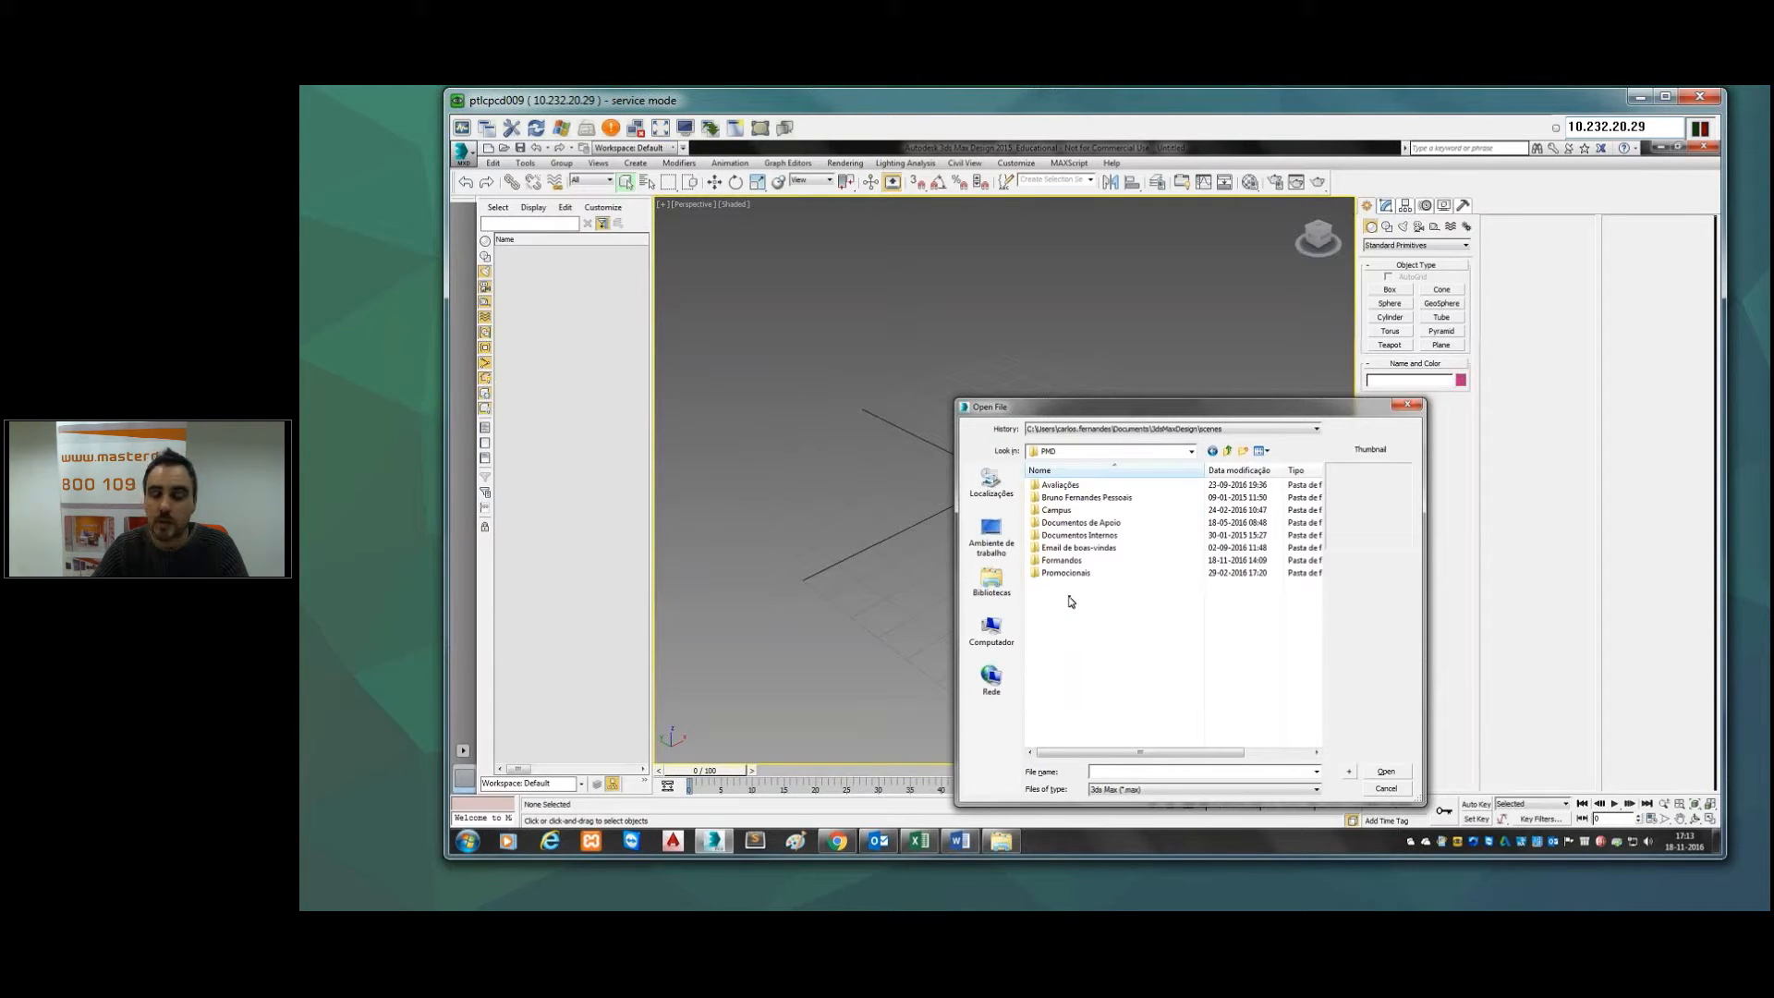
click(1071, 510)
double_click(1072, 510)
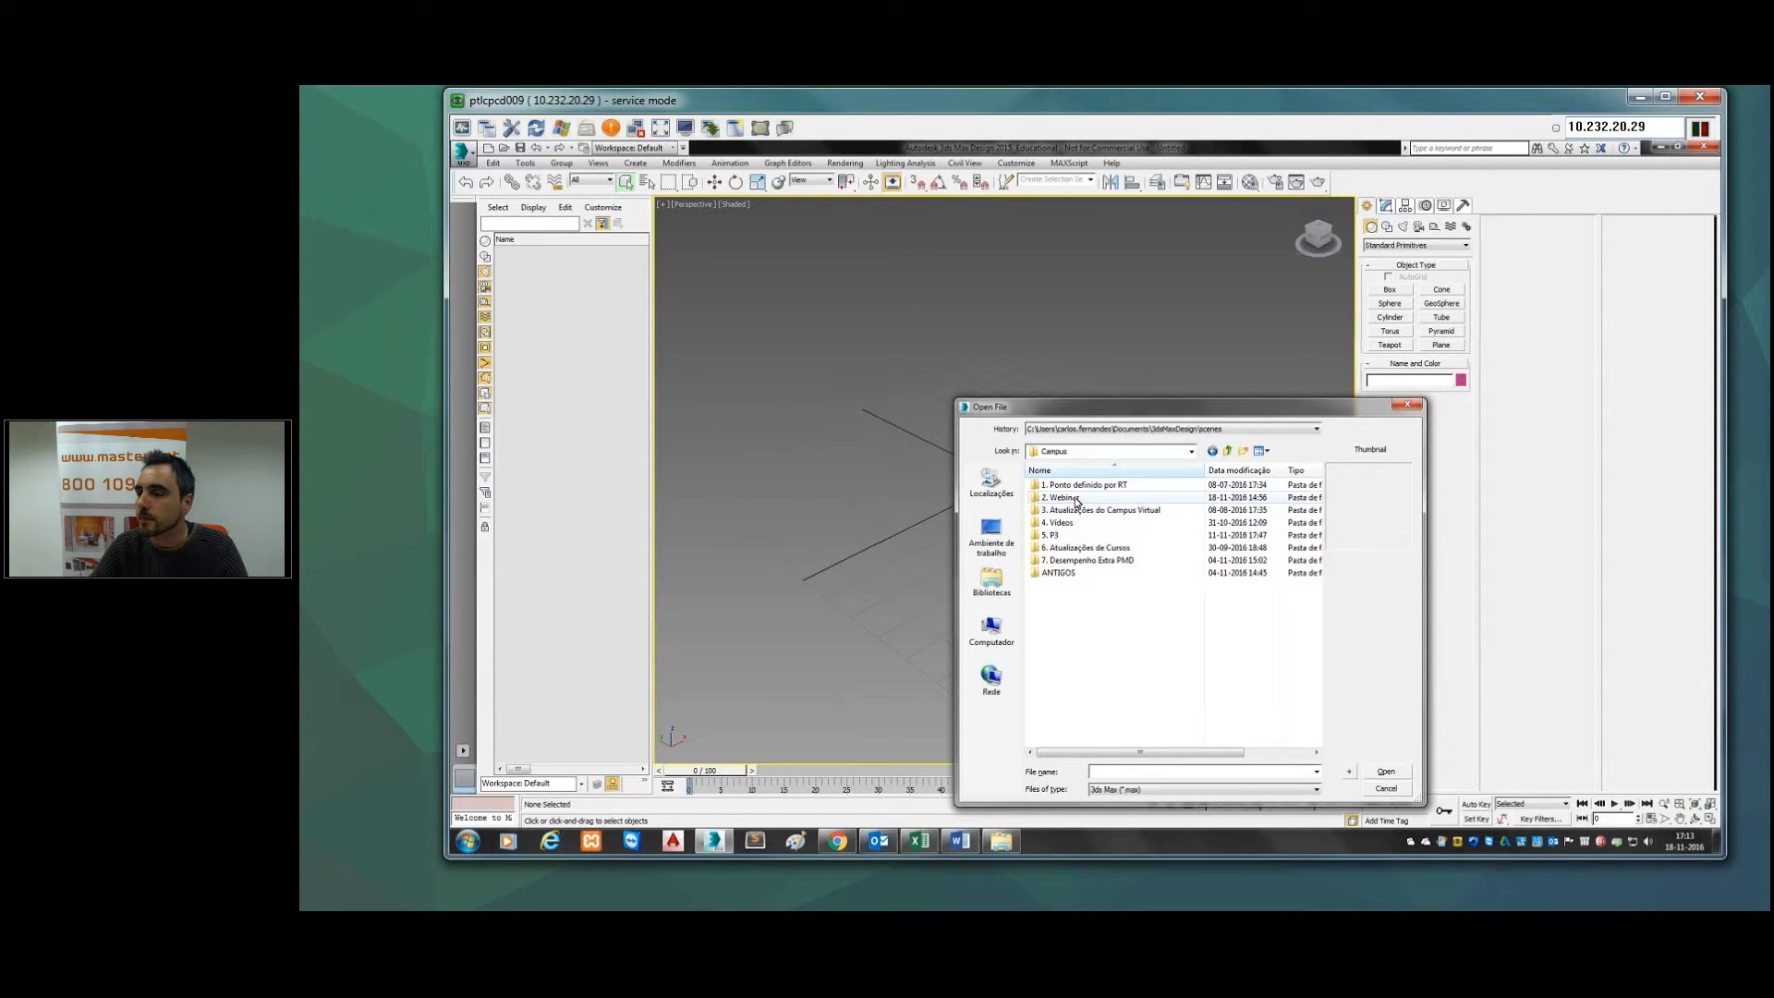
double_click(1070, 497)
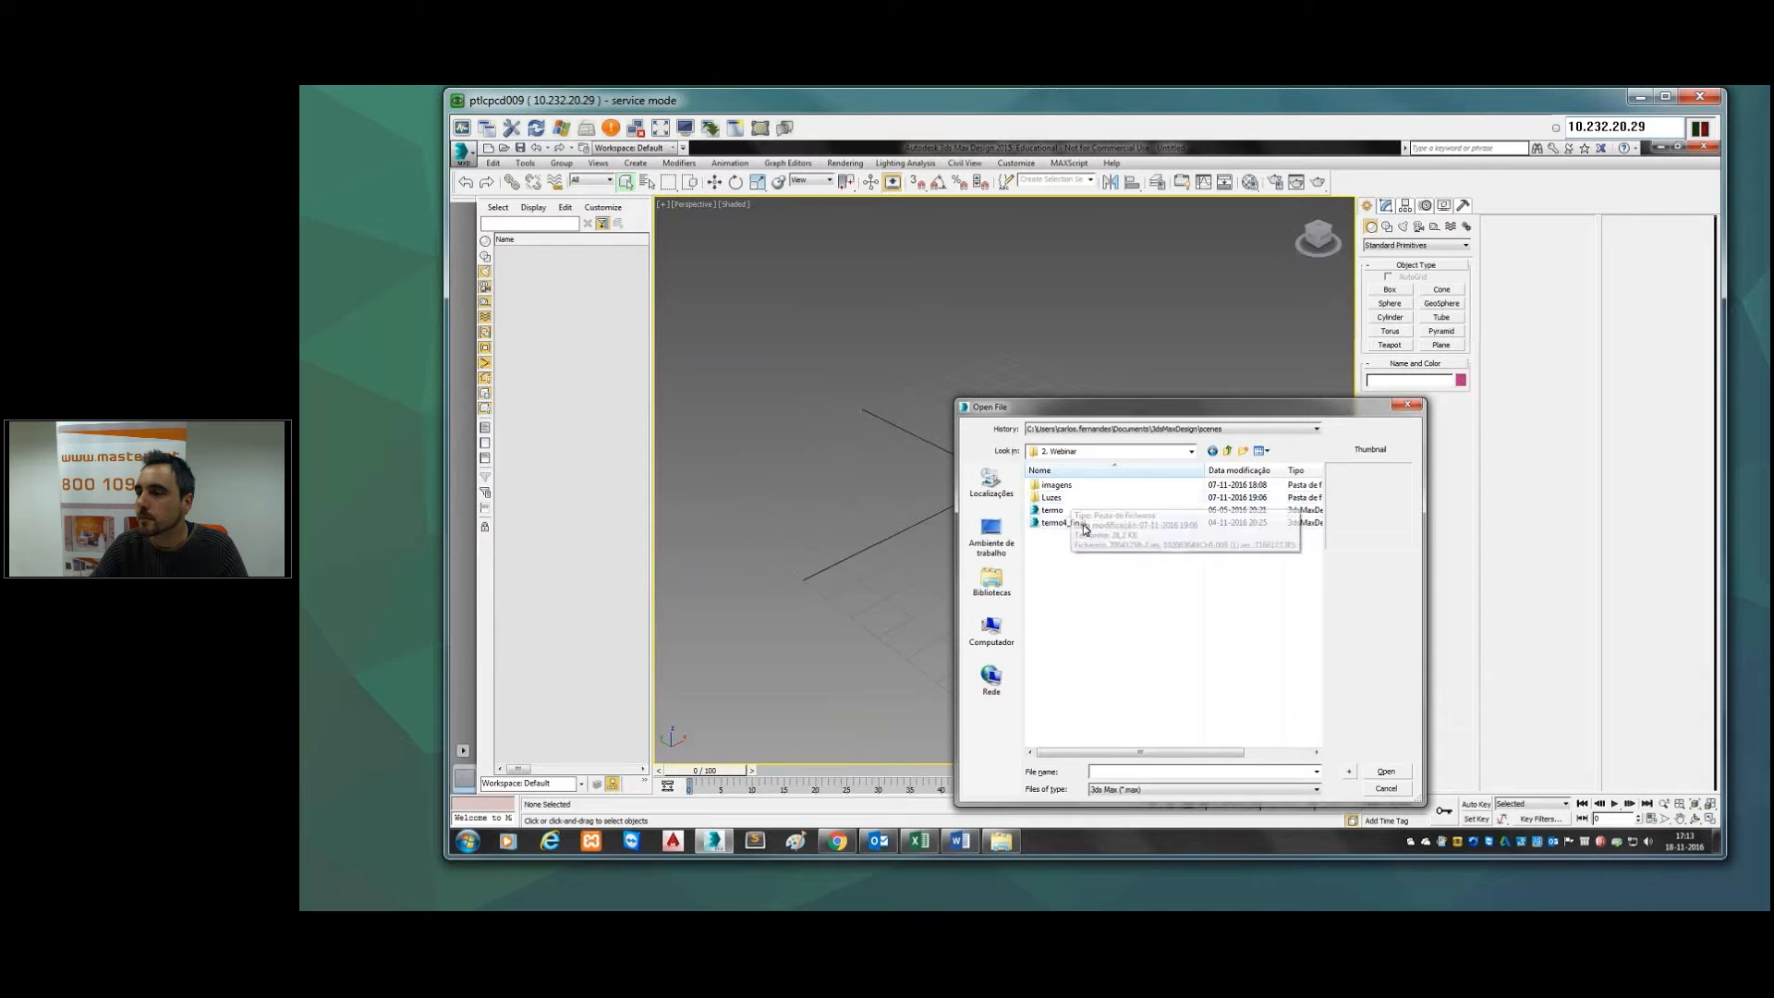
click(1063, 510)
click(1386, 772)
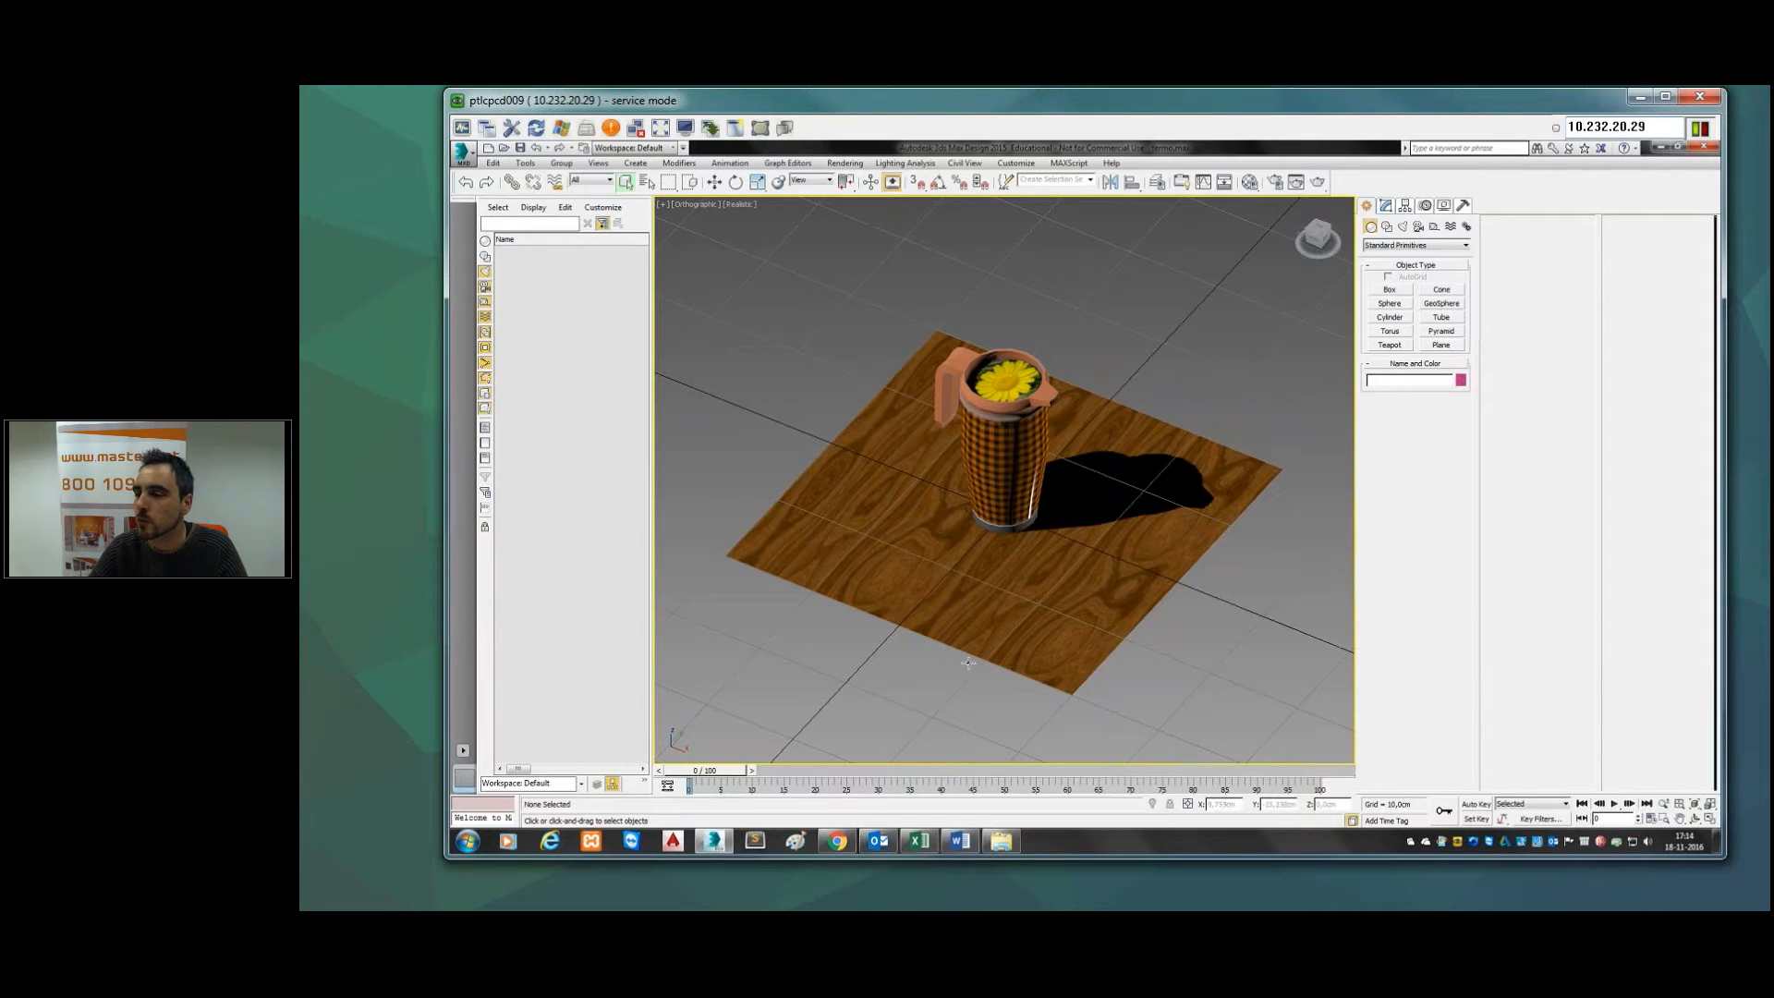
click(1004, 464)
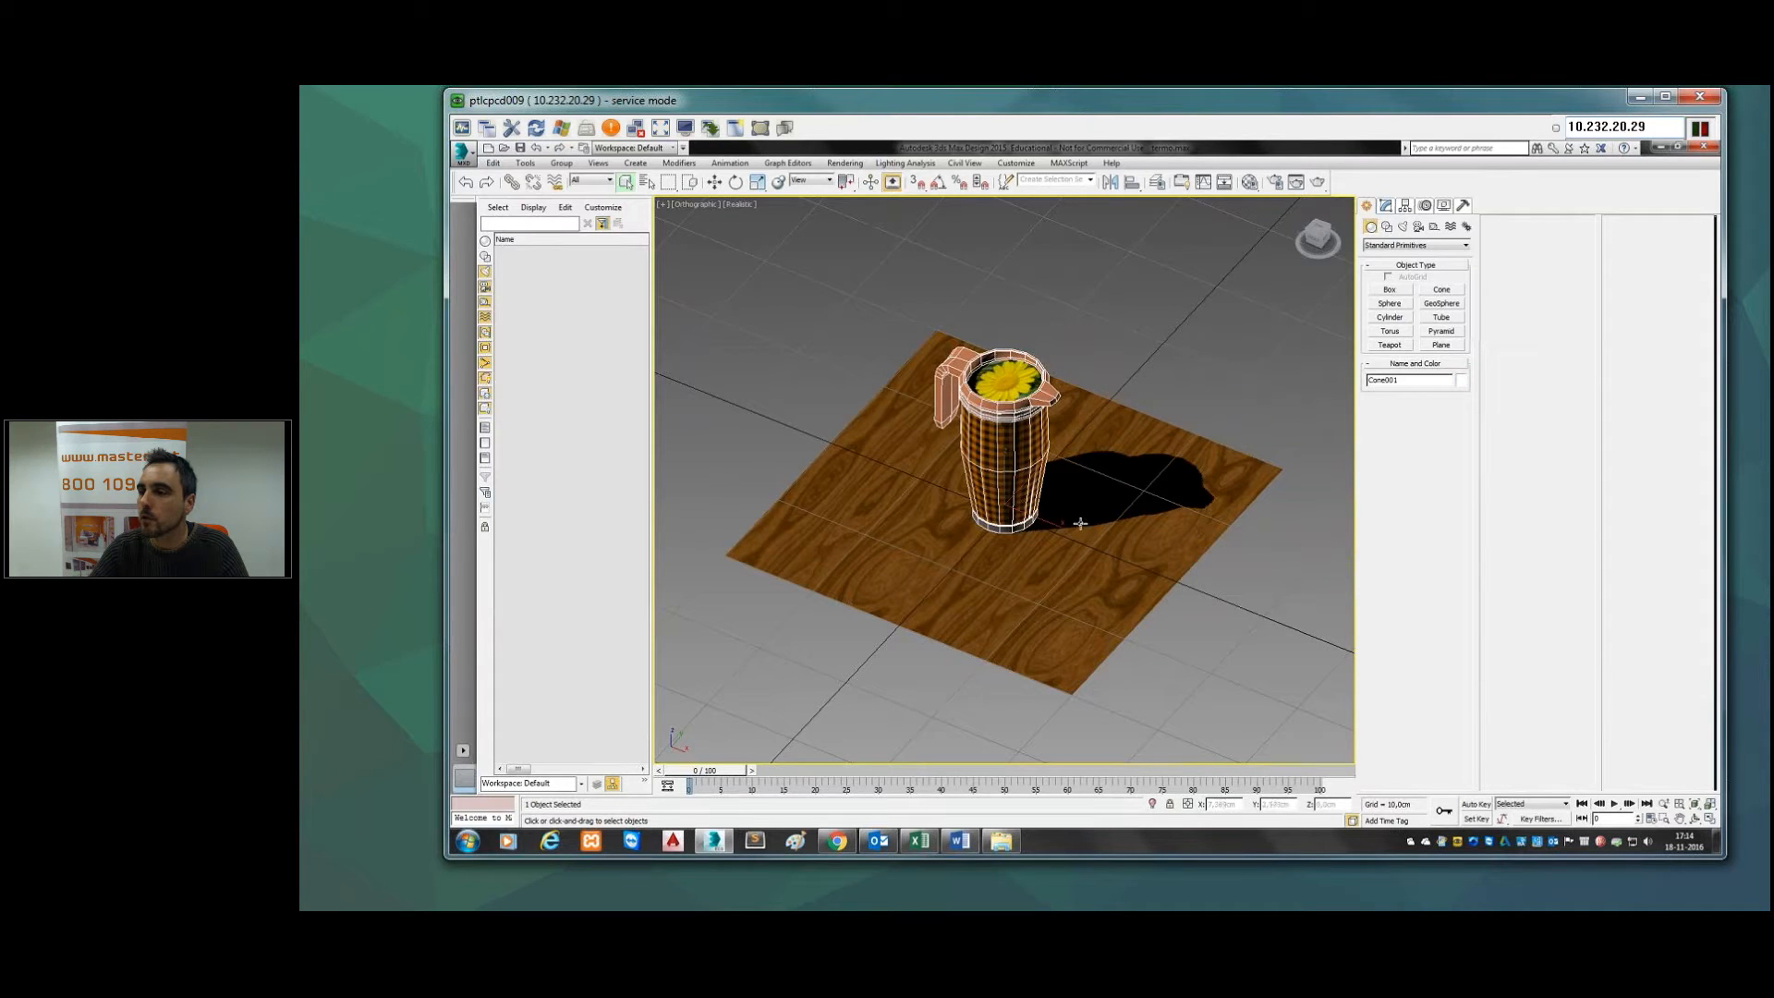
alt+middle_drag(1079, 520, 1076, 488)
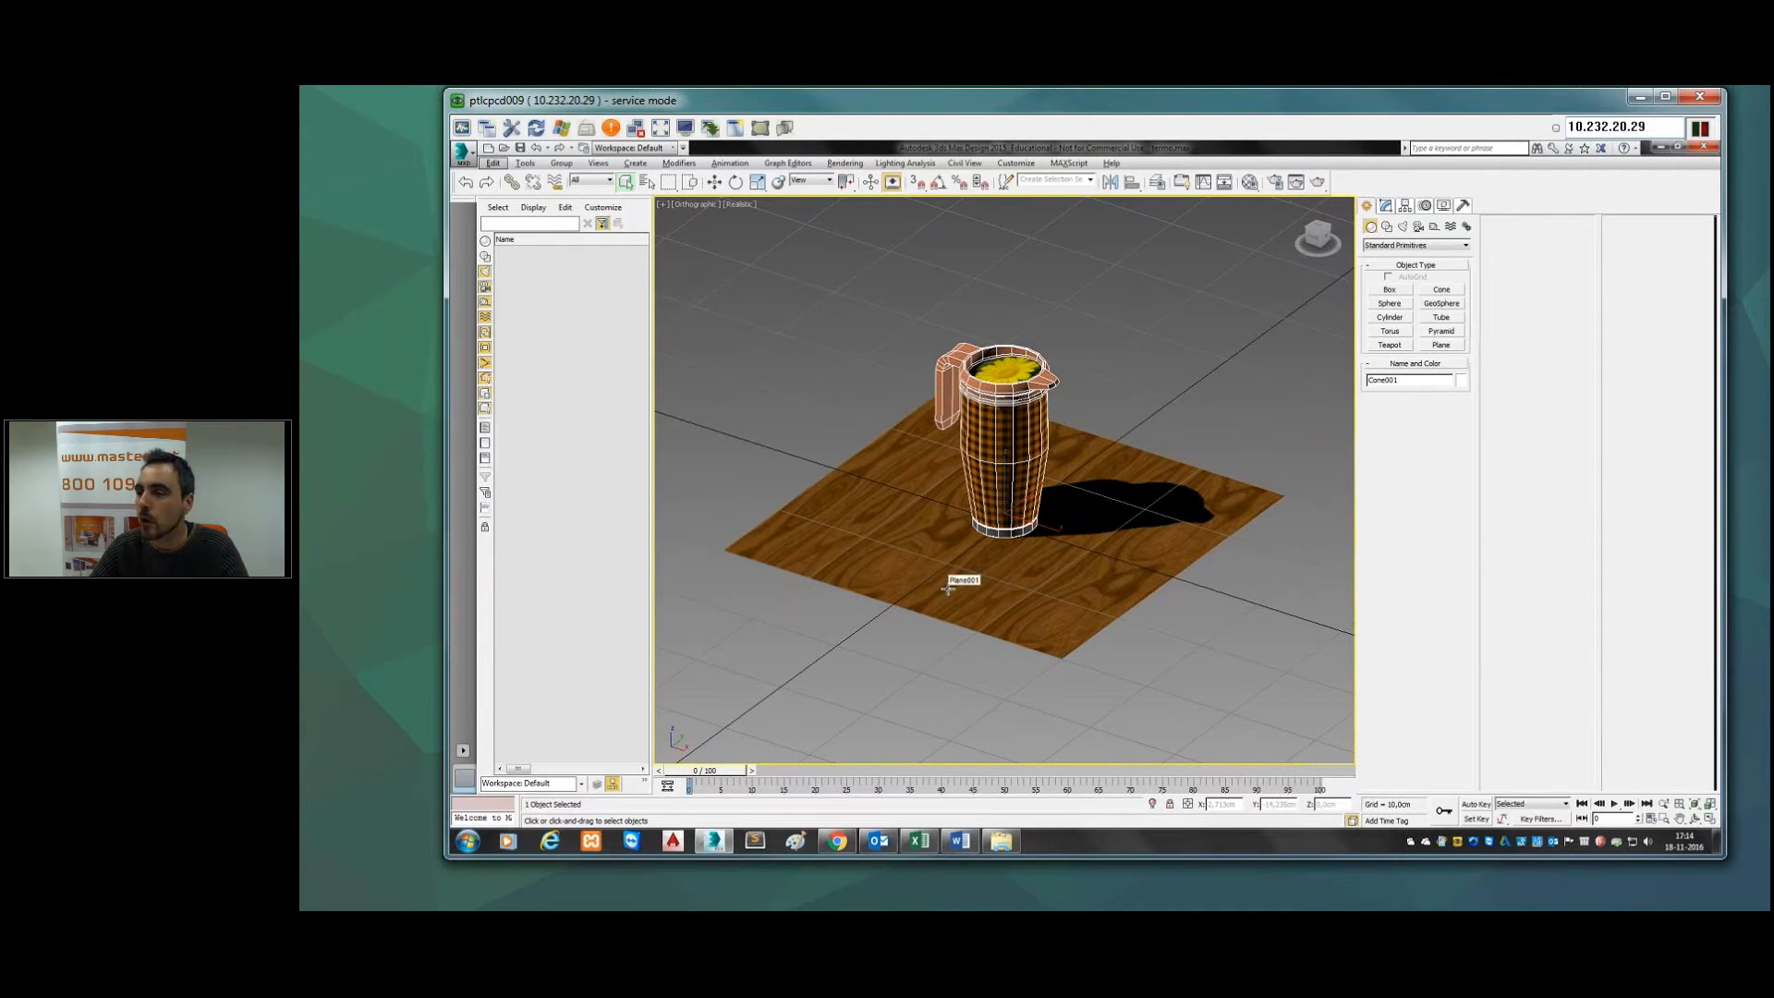
alt+middle_drag(921, 516, 993, 575)
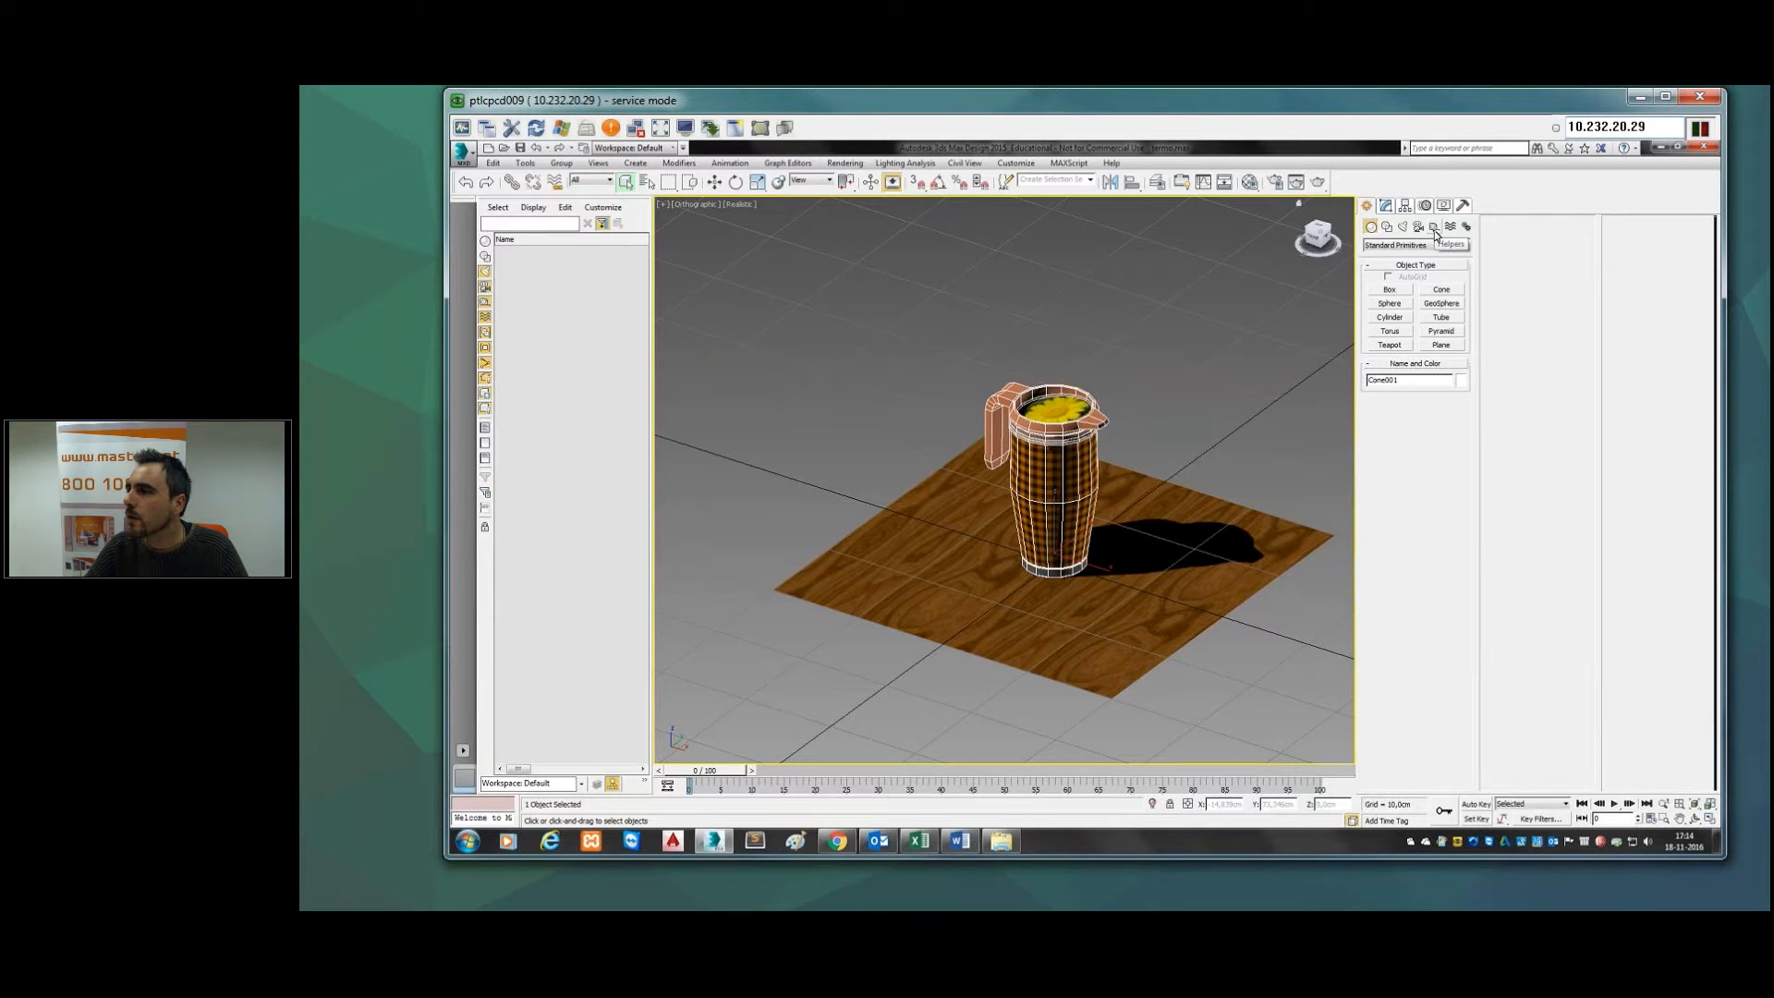
Step: Show the light creation tools and set the light category to Standard
click(1403, 227)
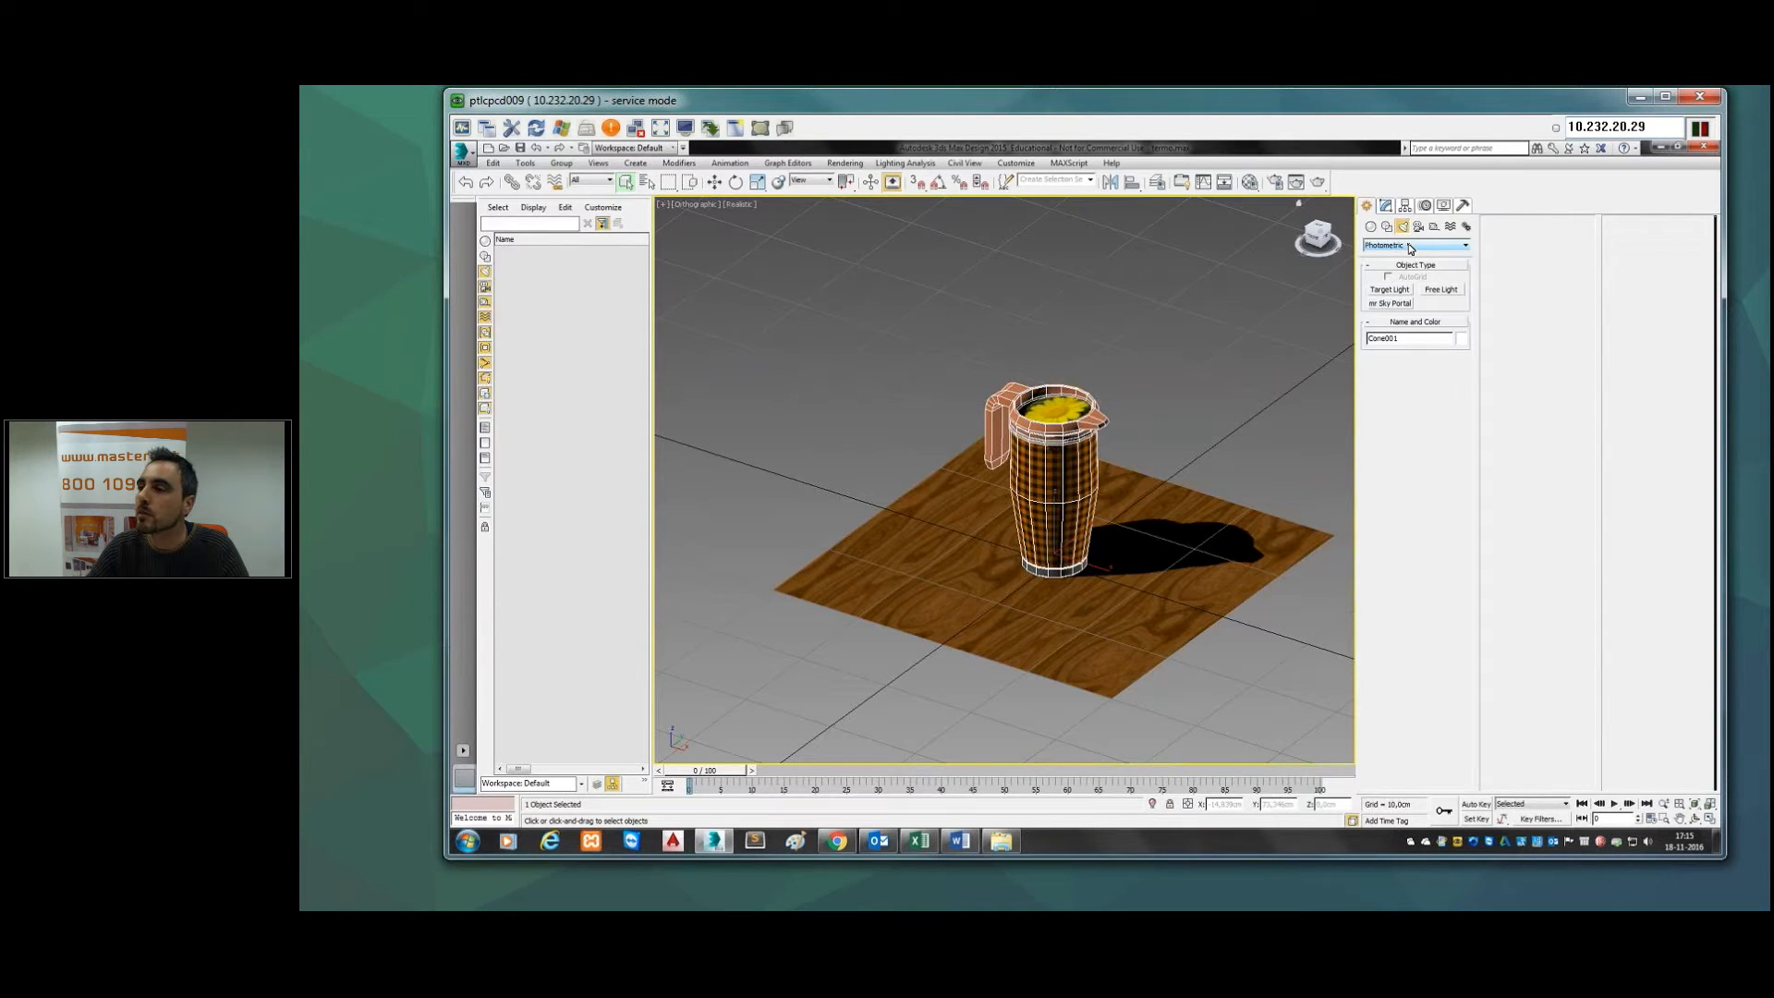
click(1410, 246)
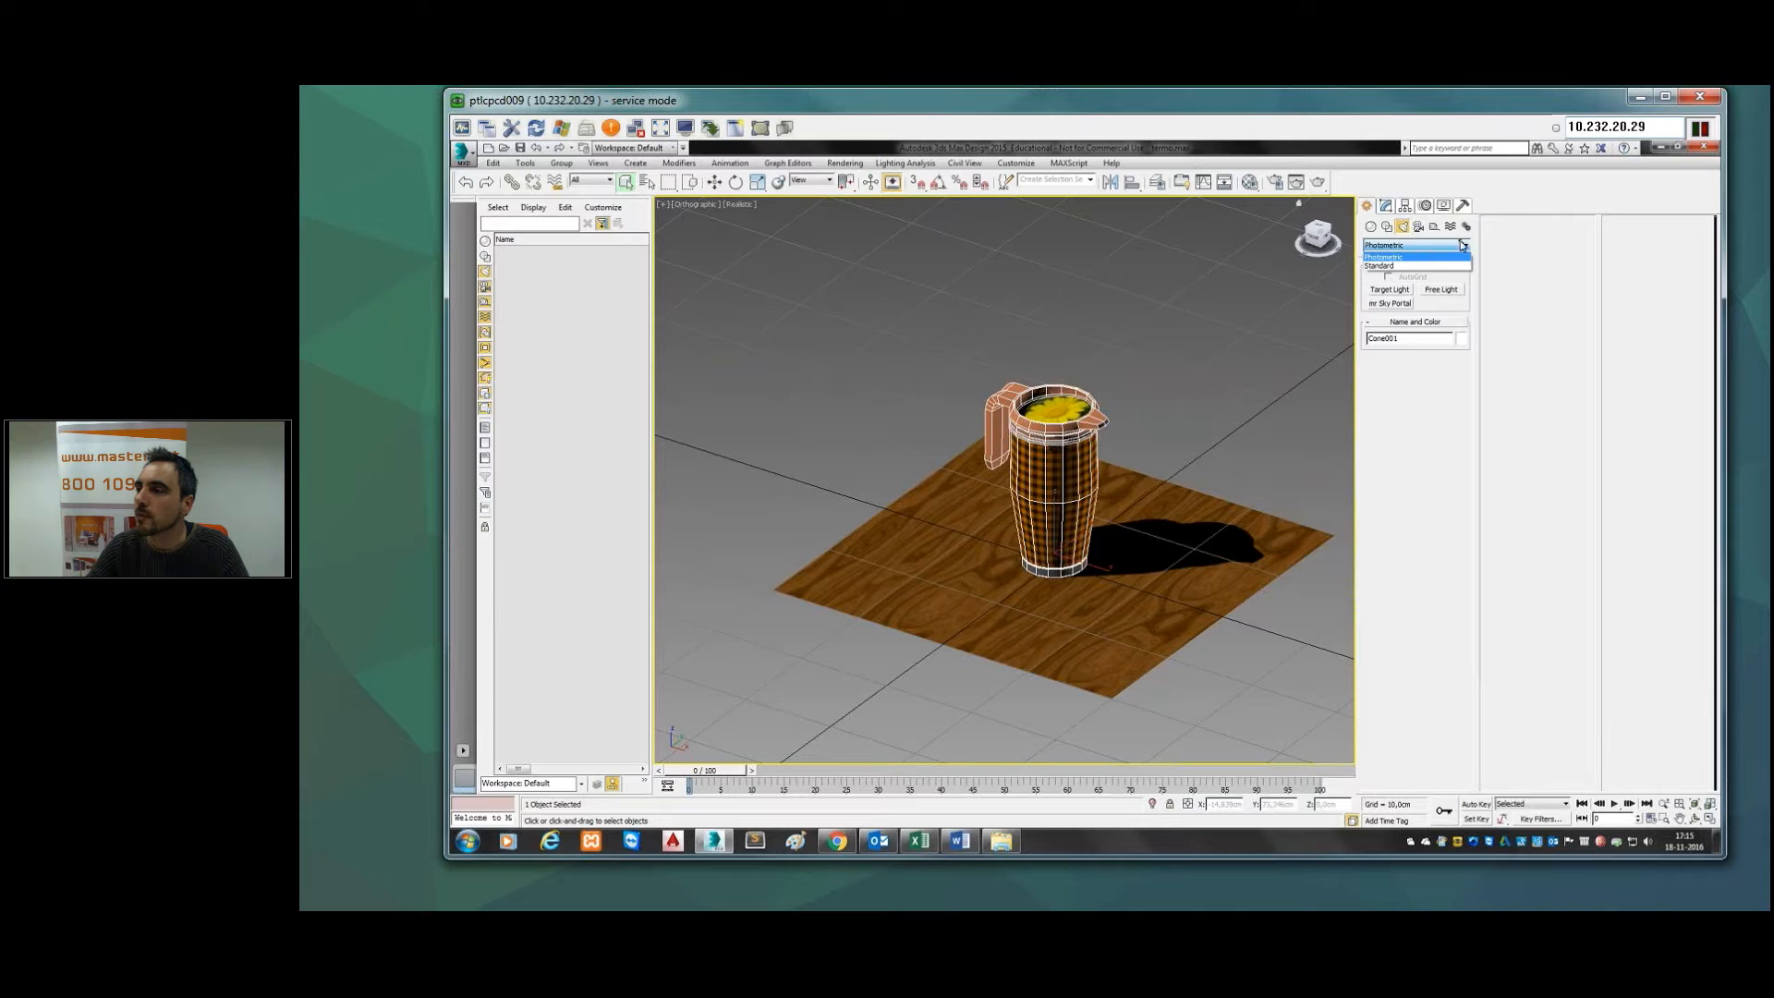
click(1388, 267)
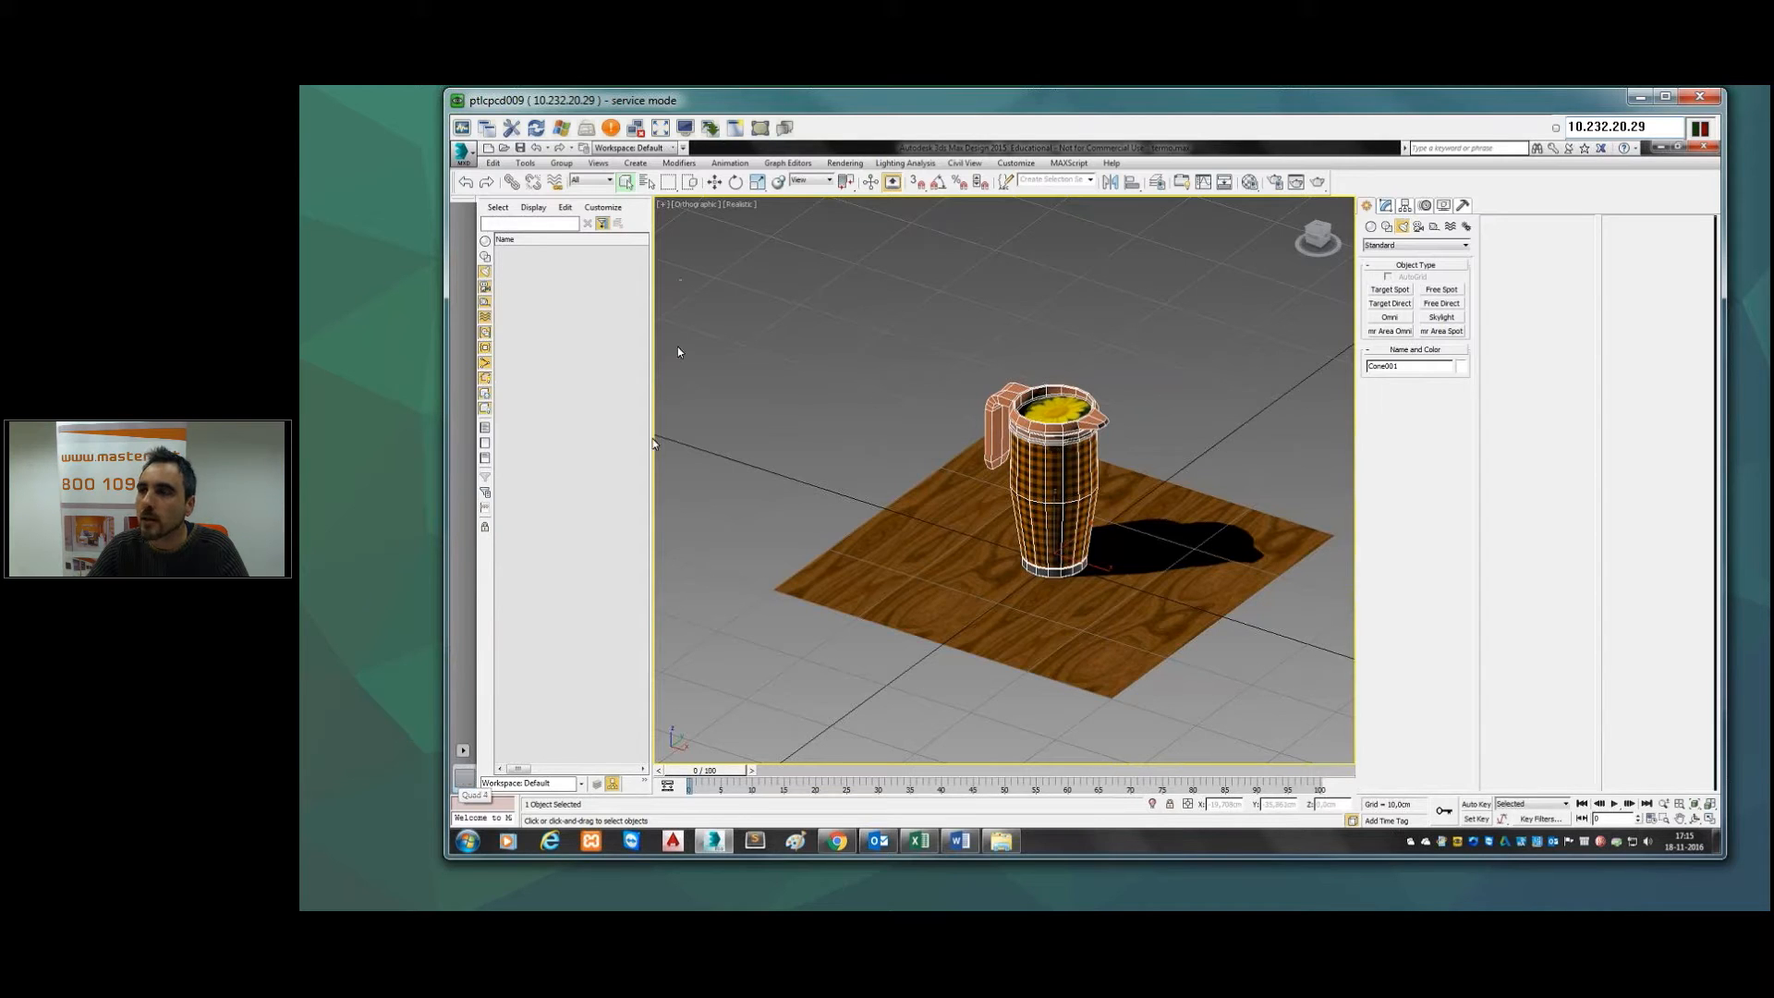
Step: Switch to the layout of four equal viewports and frame the mug in the Top, Front, Left and Perspective views
click(465, 750)
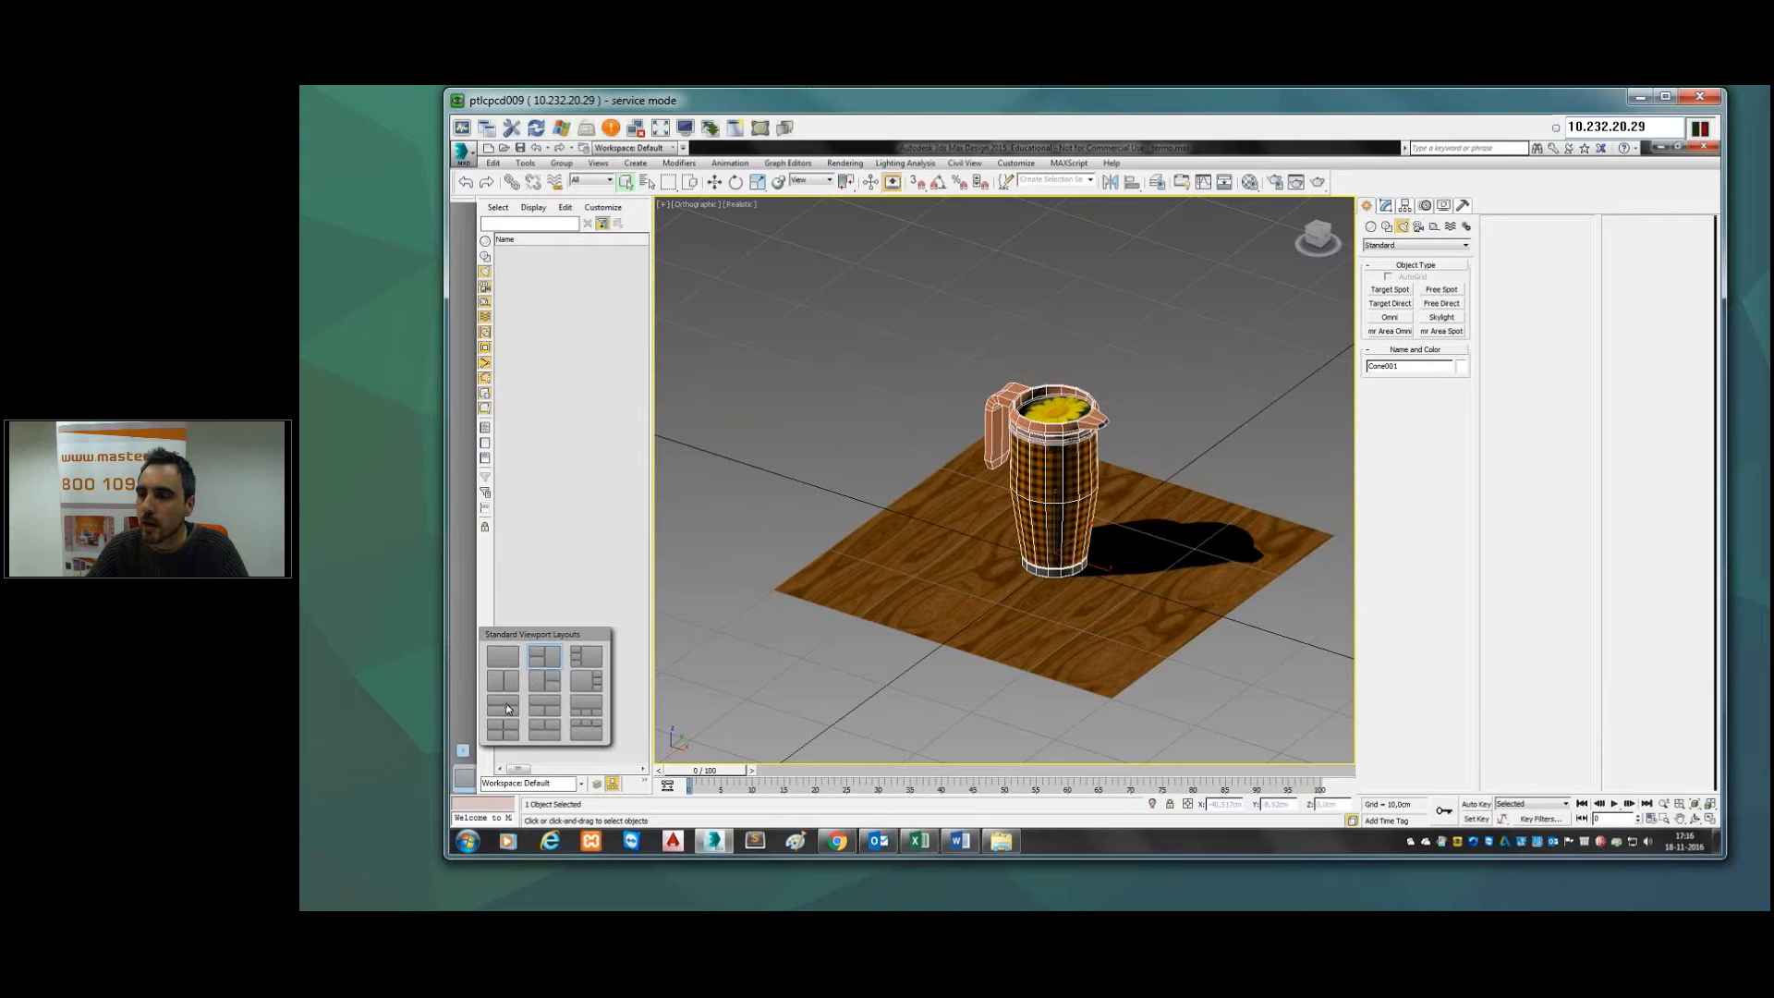
click(504, 732)
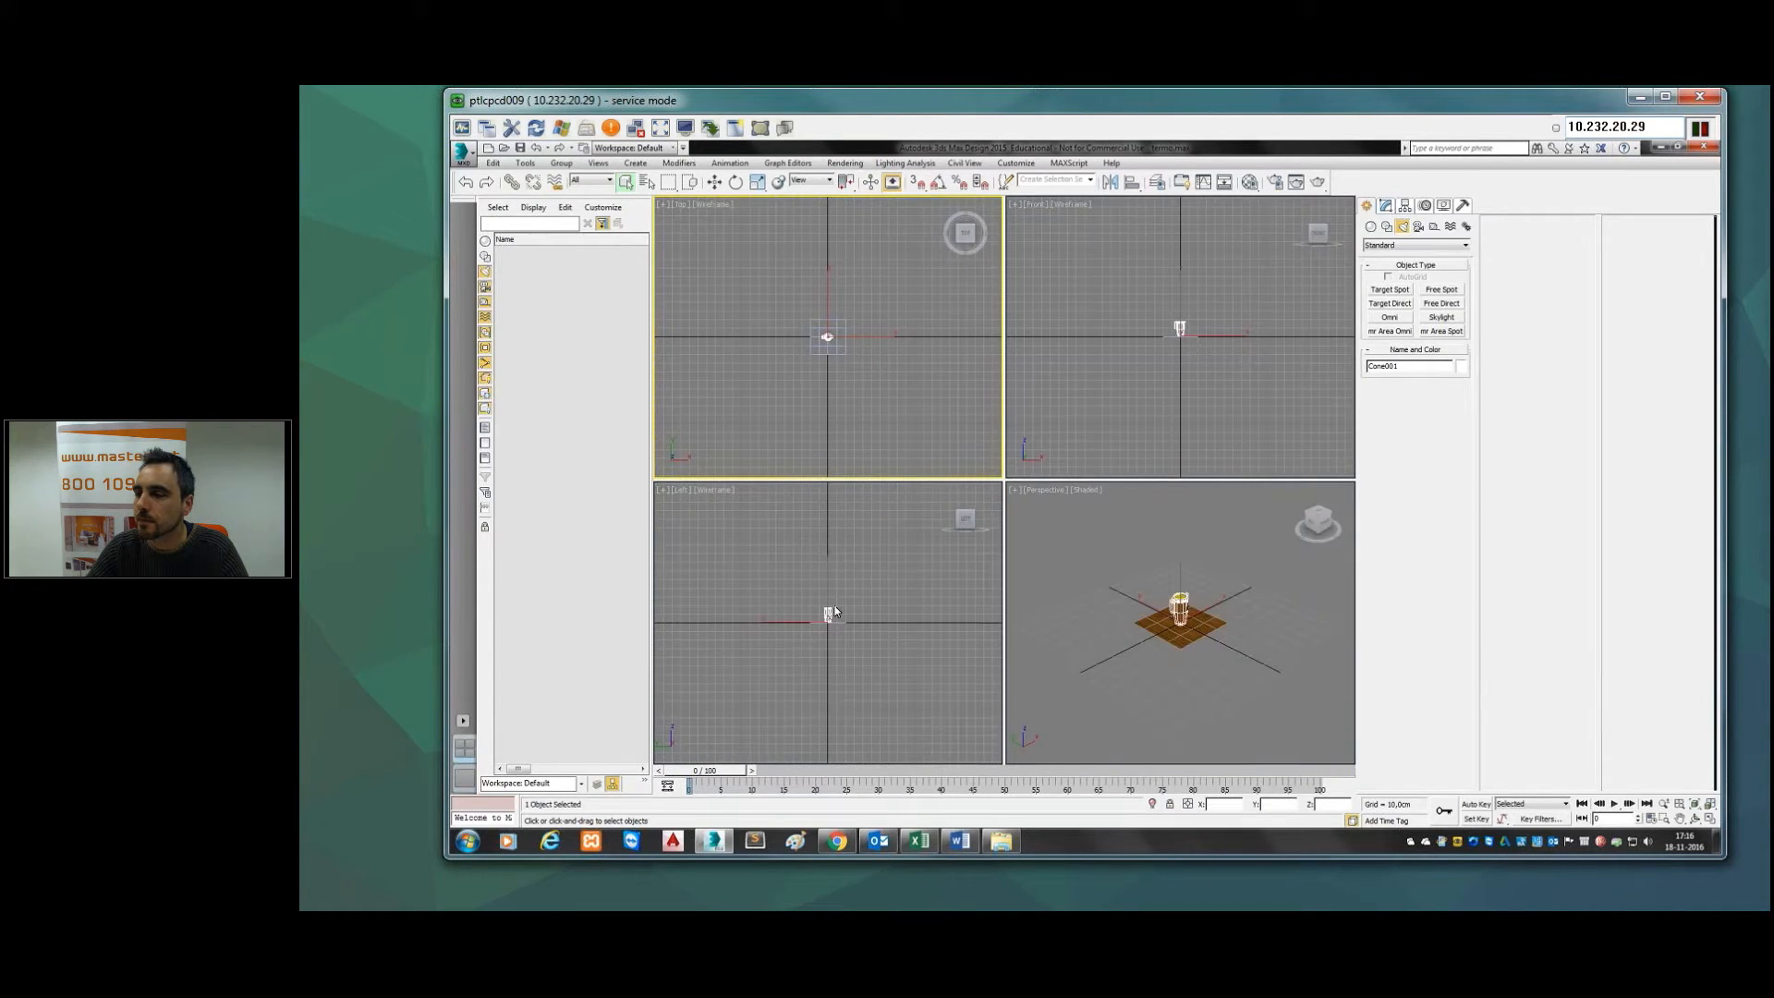
click(835, 612)
scroll(835, 612, up, 5)
click(856, 382)
scroll(856, 377, up, 6)
middle_drag(865, 382, 900, 452)
middle_drag(1148, 377, 1164, 387)
scroll(1163, 382, up, 2)
middle_drag(1175, 319, 1136, 411)
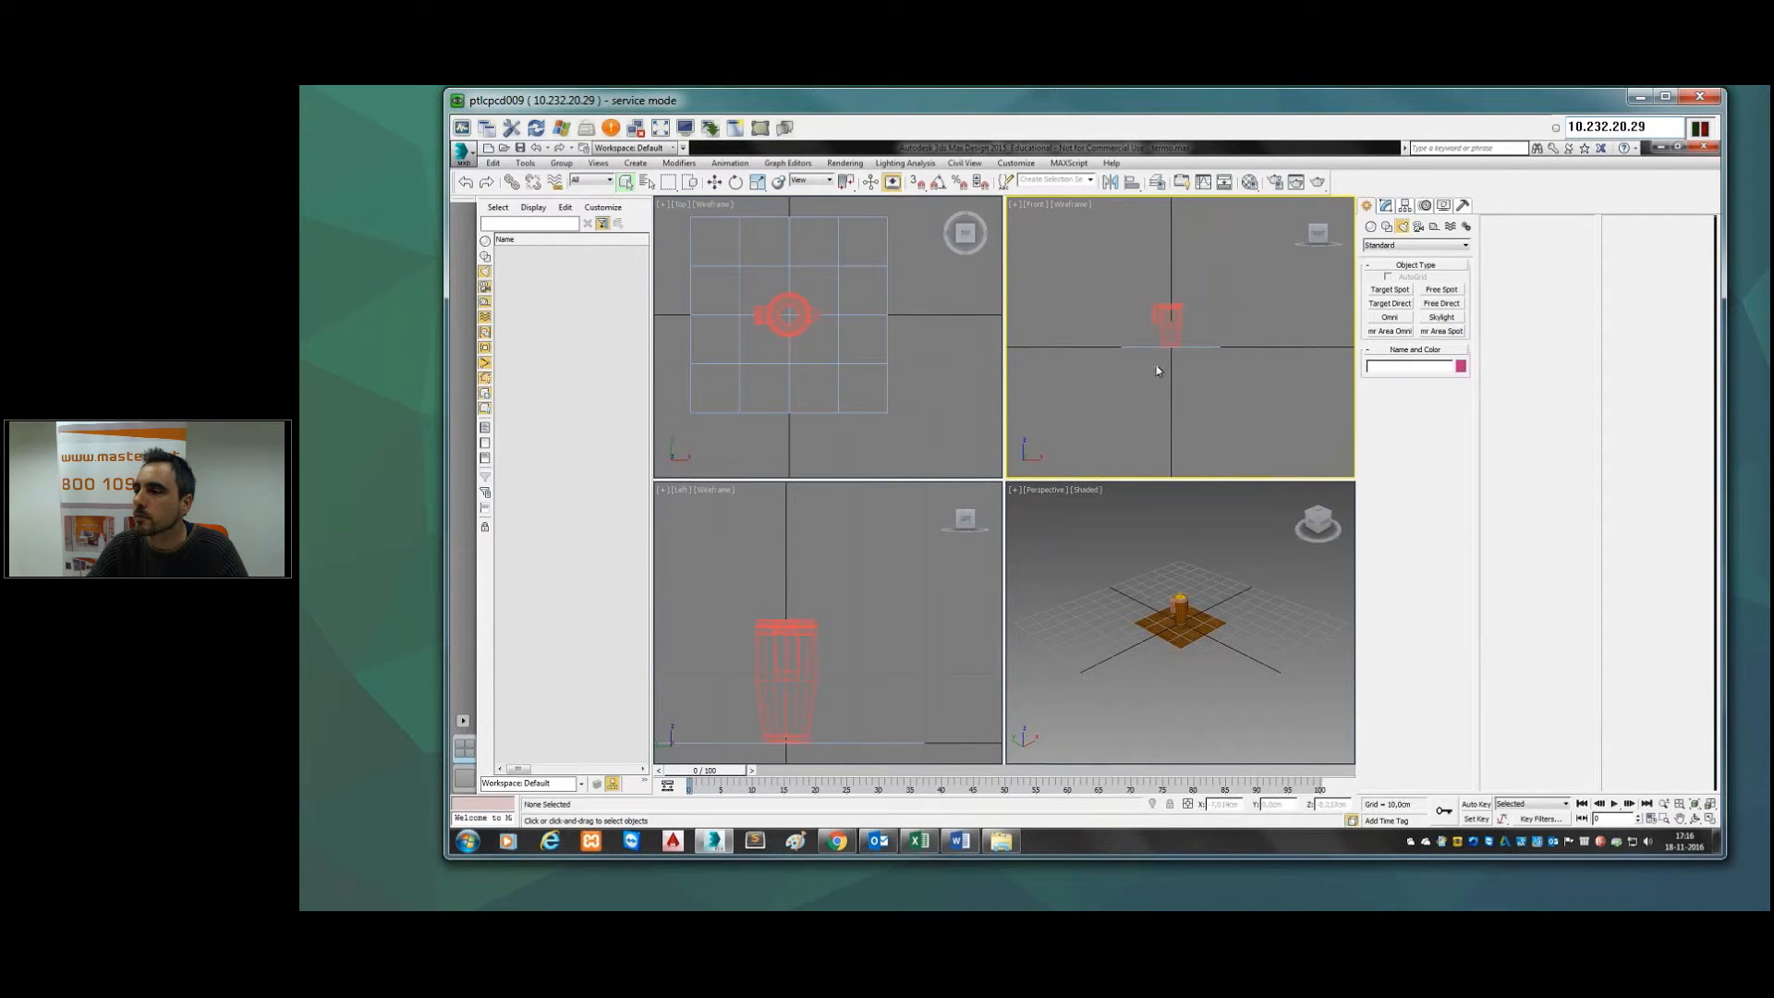
scroll(1158, 371, up, 2)
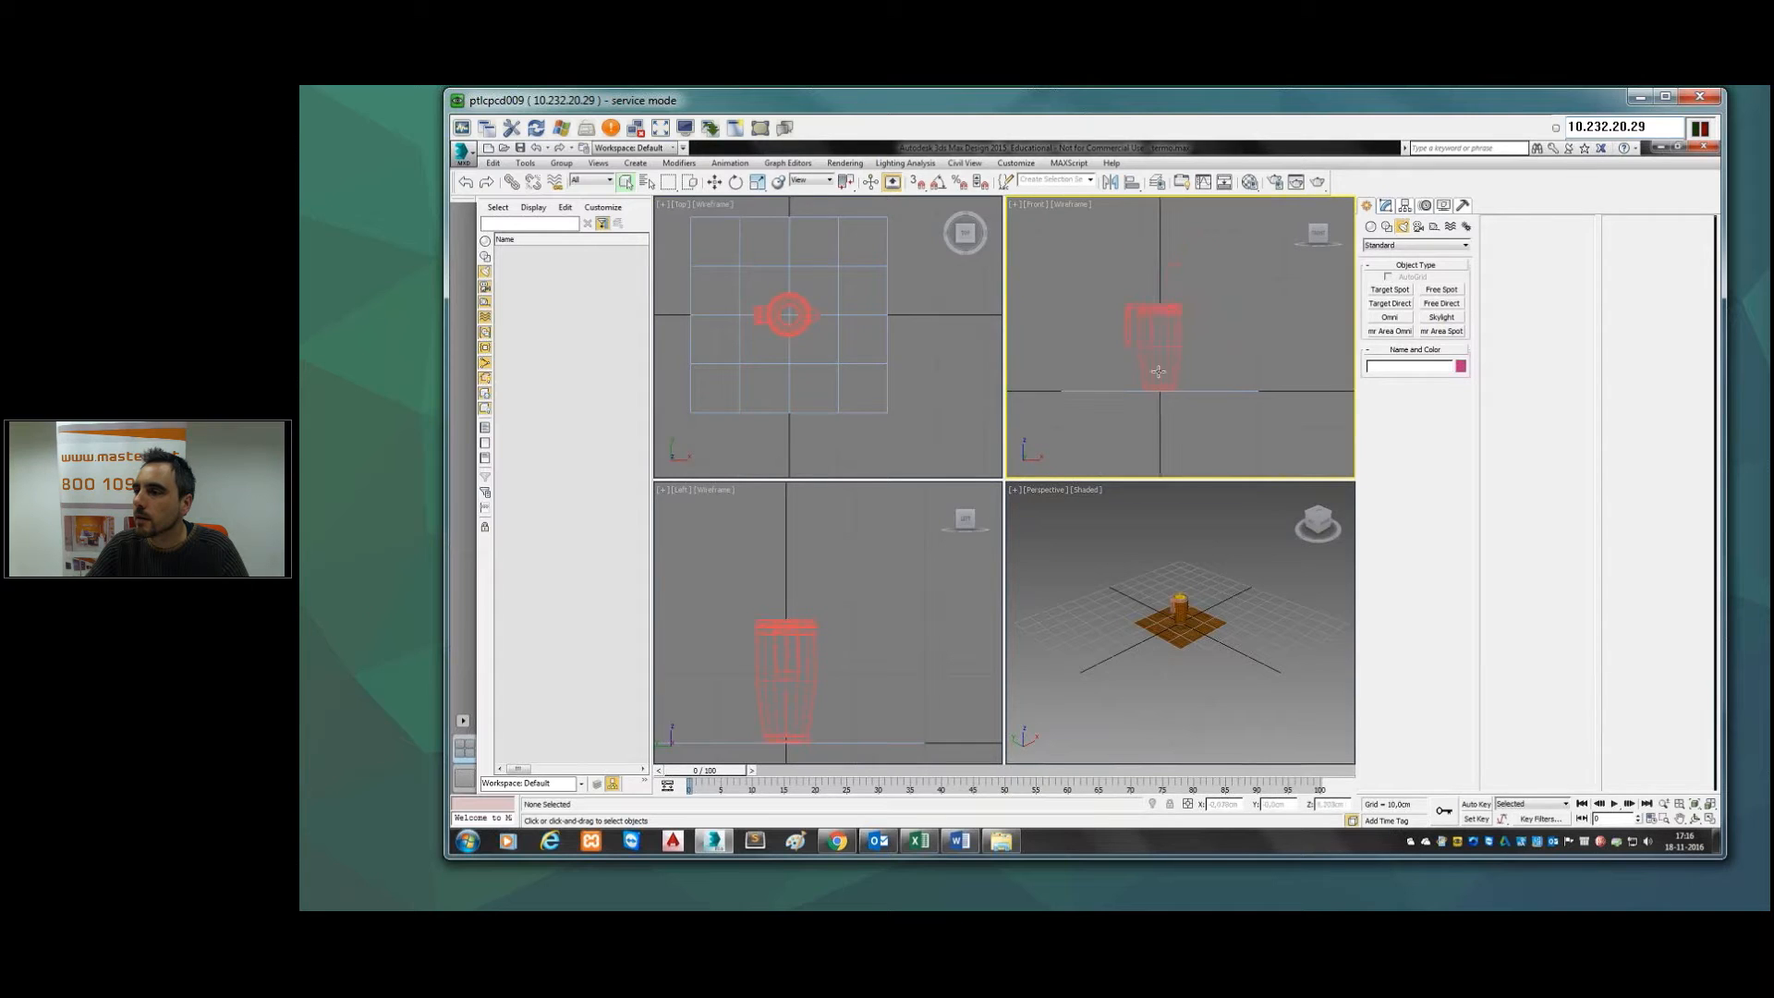
scroll(1207, 650, up, 5)
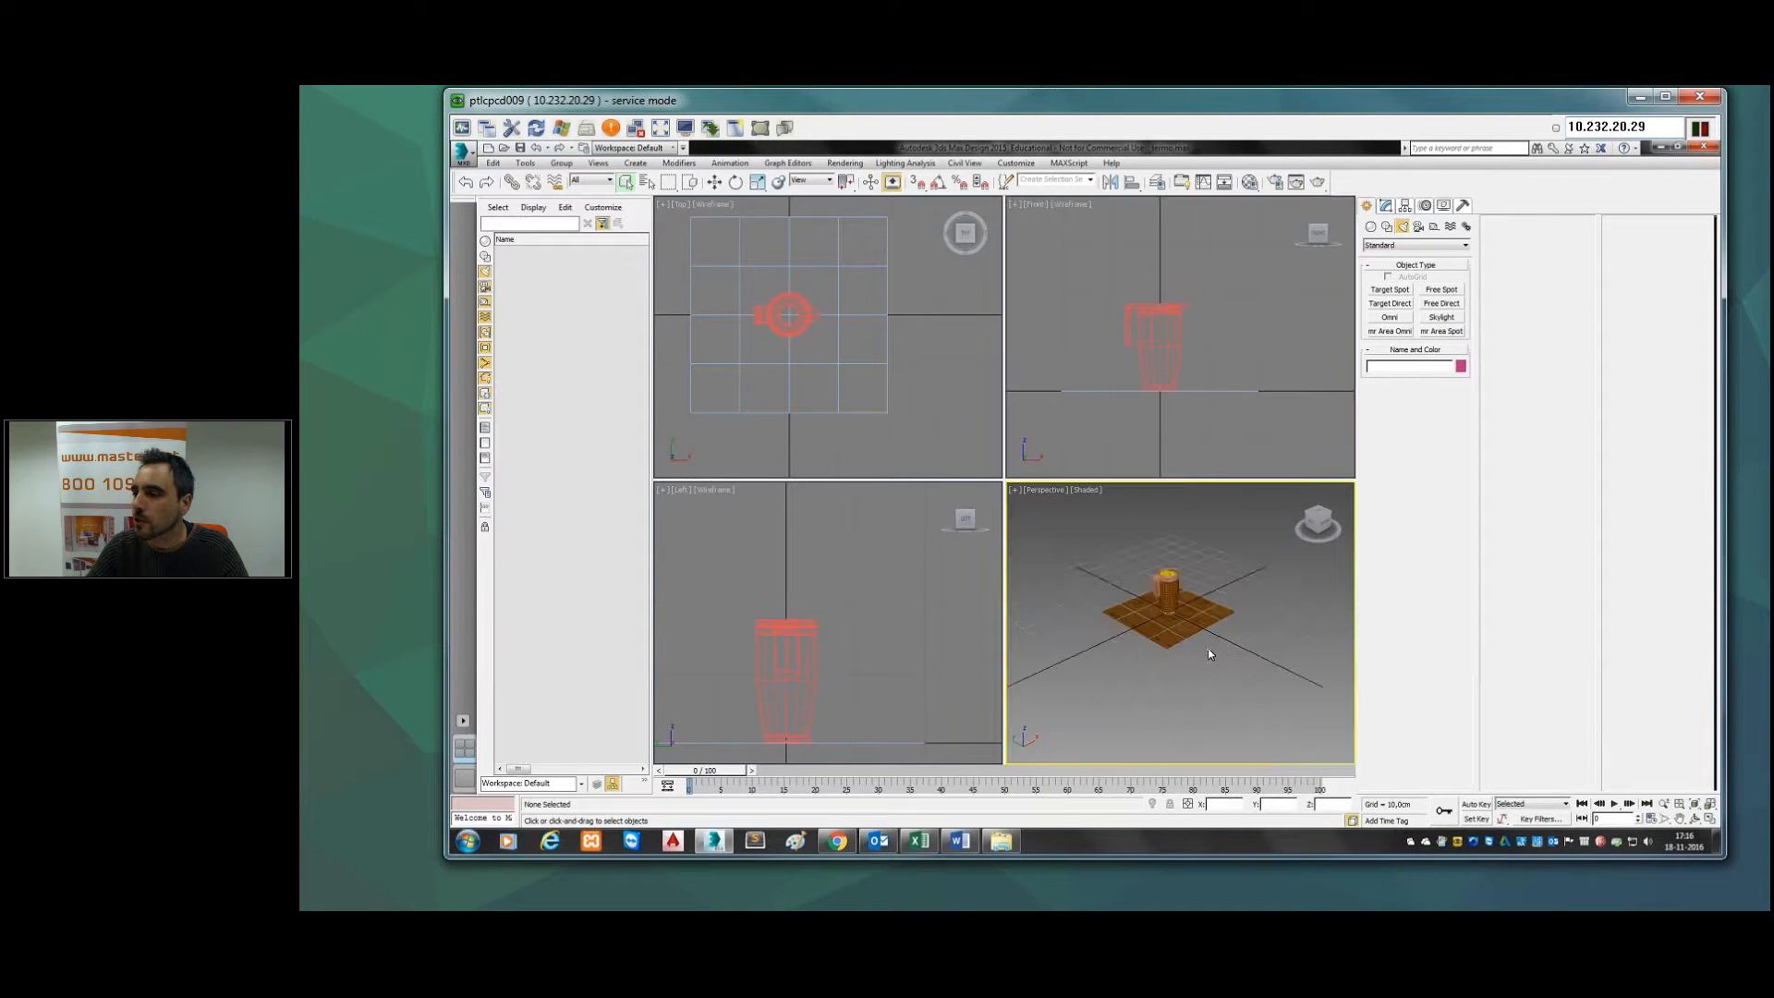
middle_drag(1233, 675, 1228, 648)
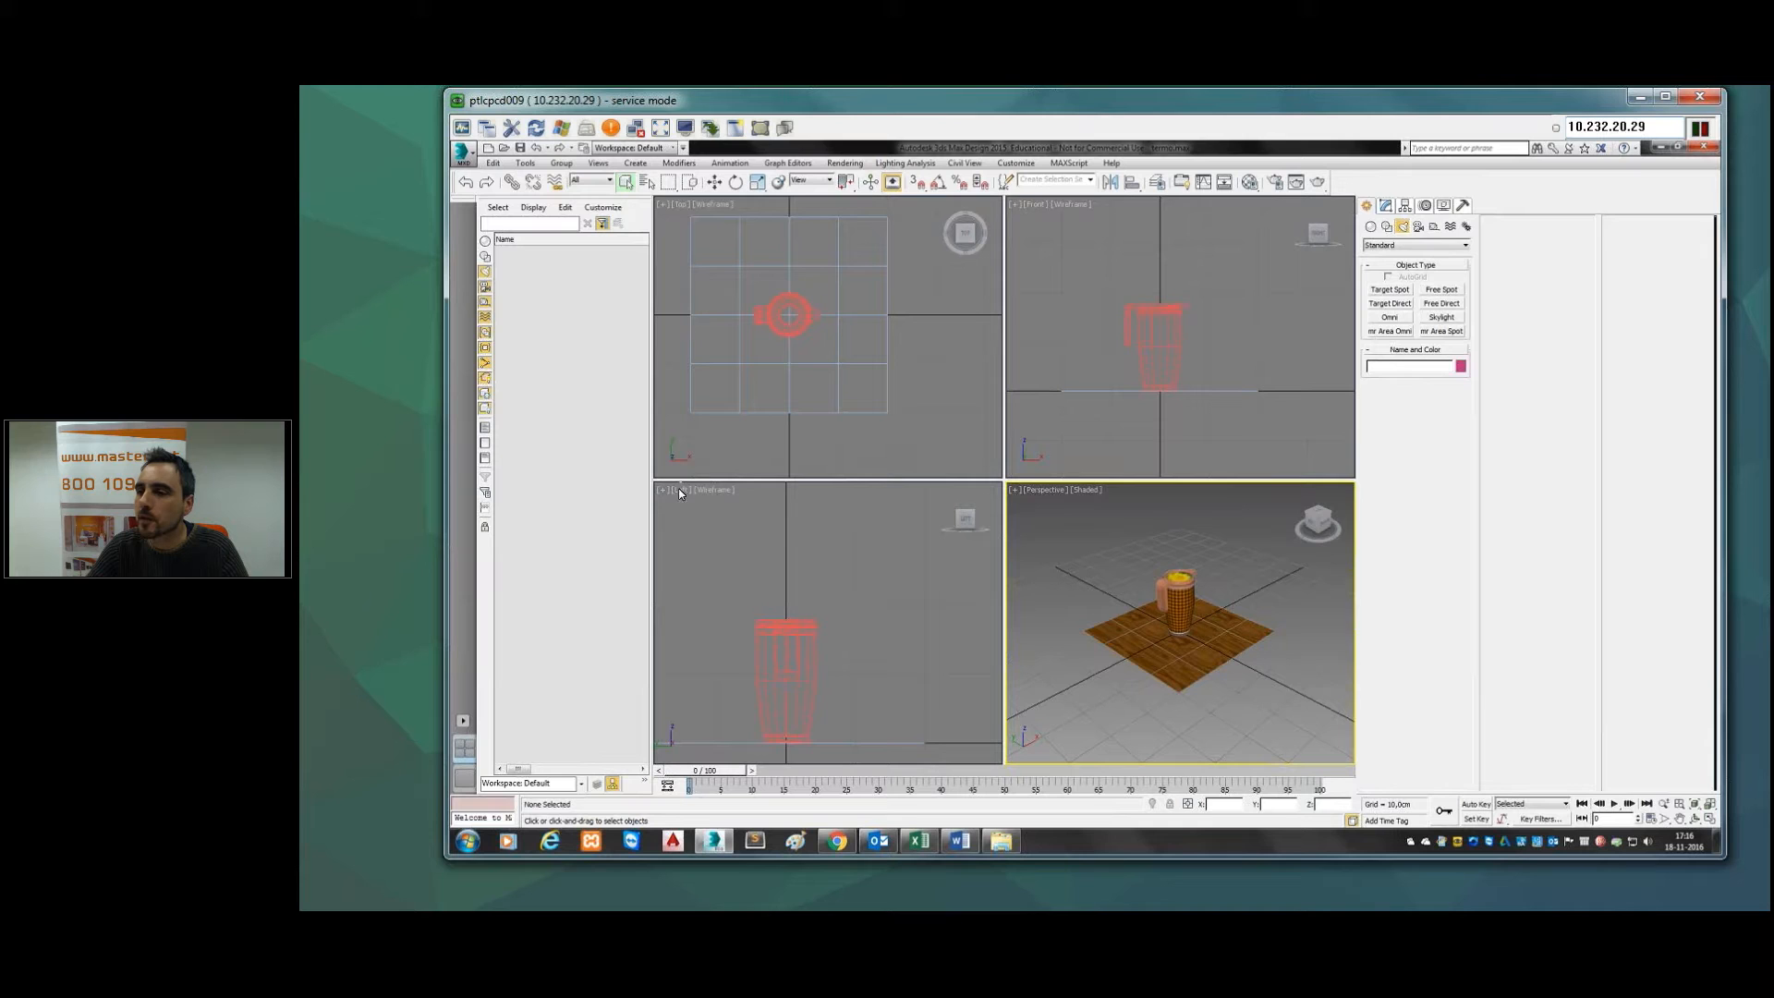
click(844, 629)
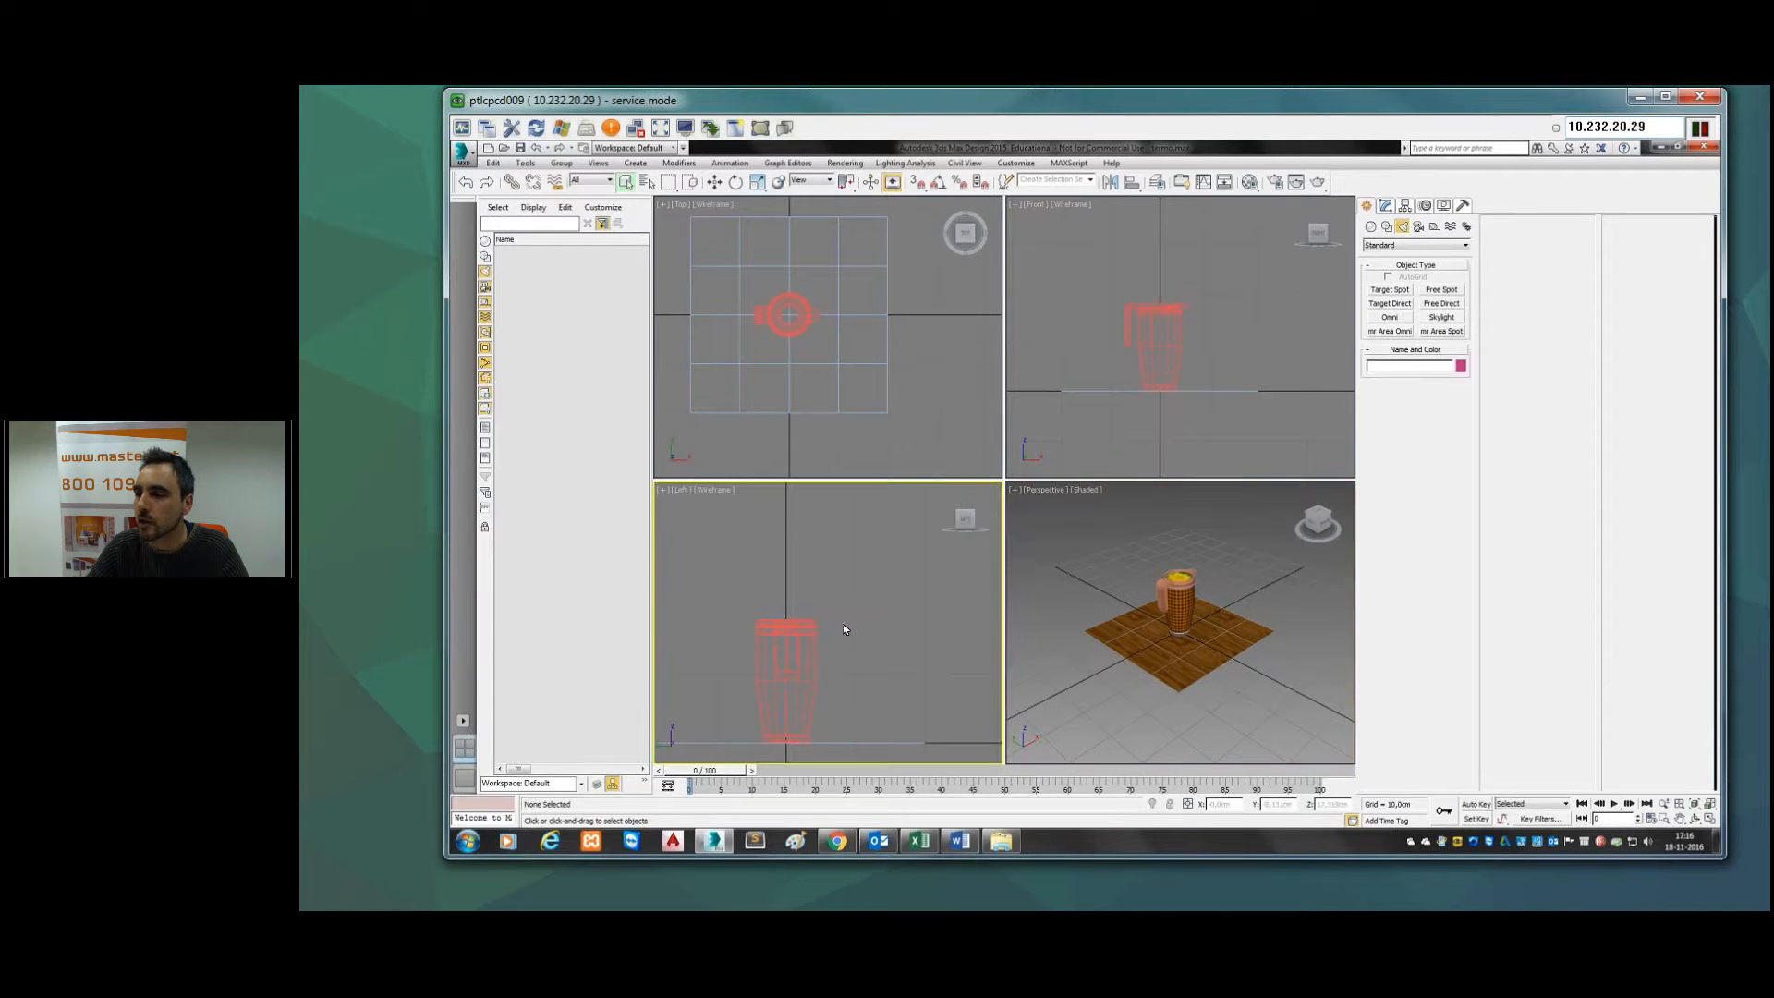
middle_drag(871, 606, 876, 599)
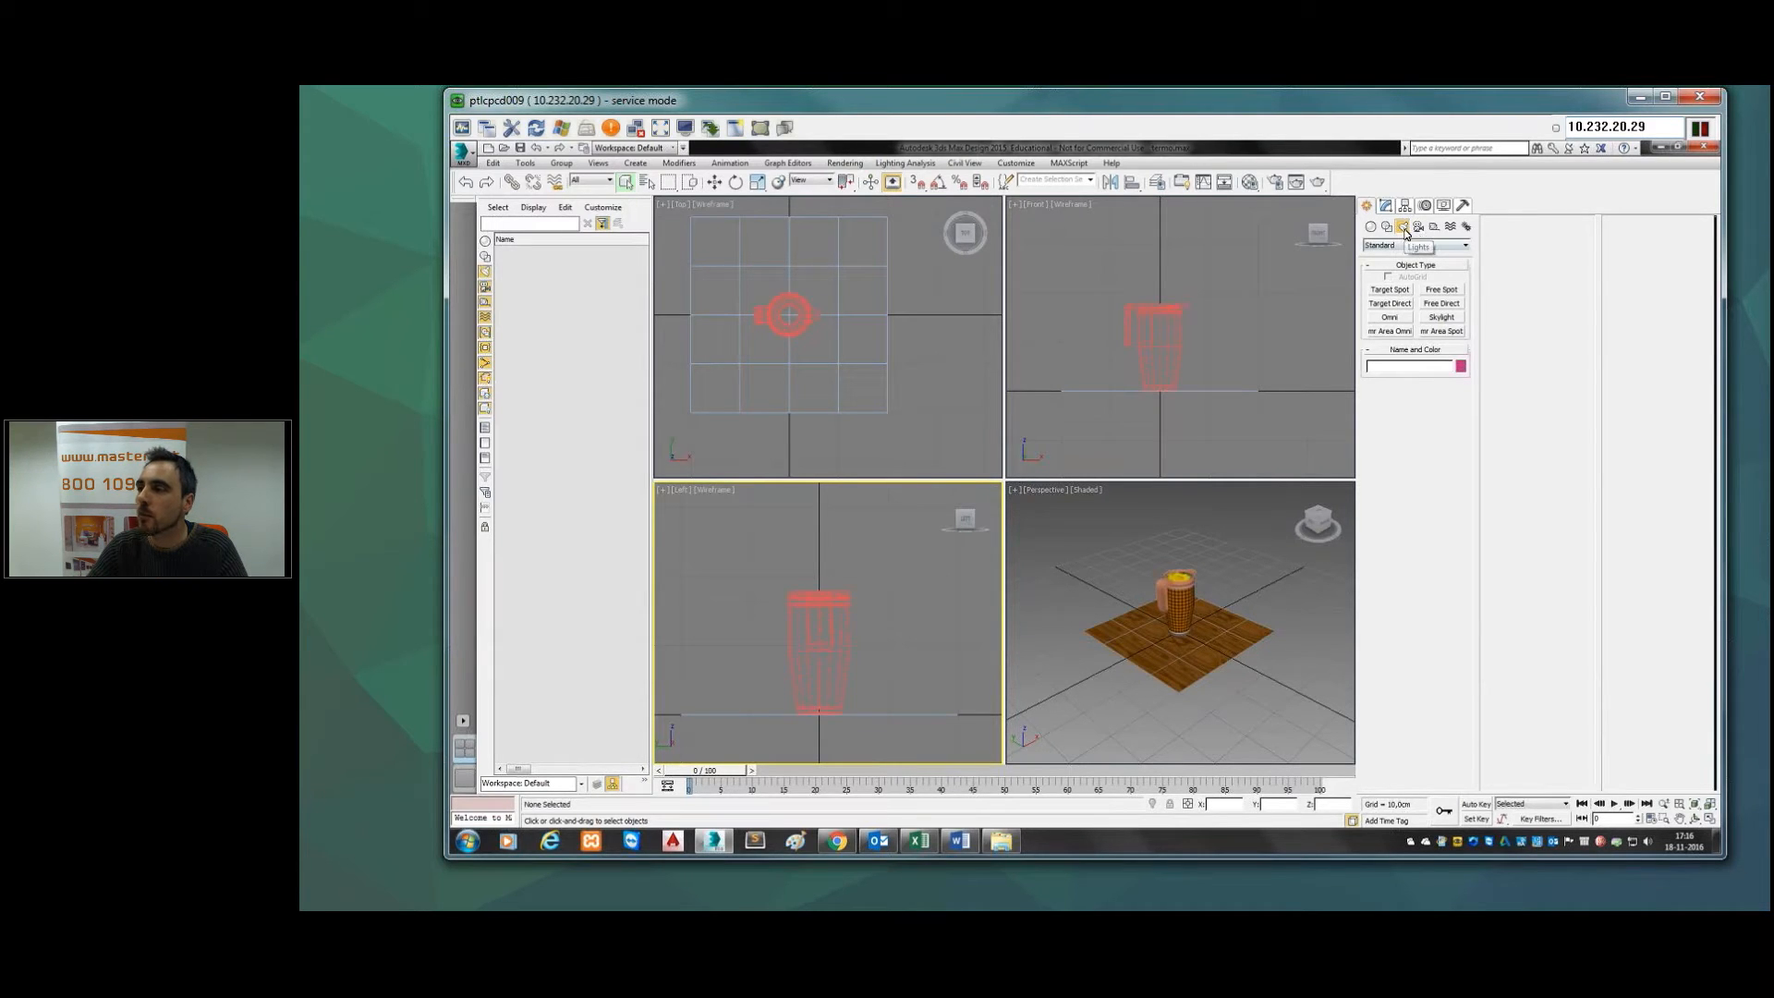
Step: Create a Target Spot light in the Front view, about 76 cm above the ground and aimed down at the mug
click(1399, 290)
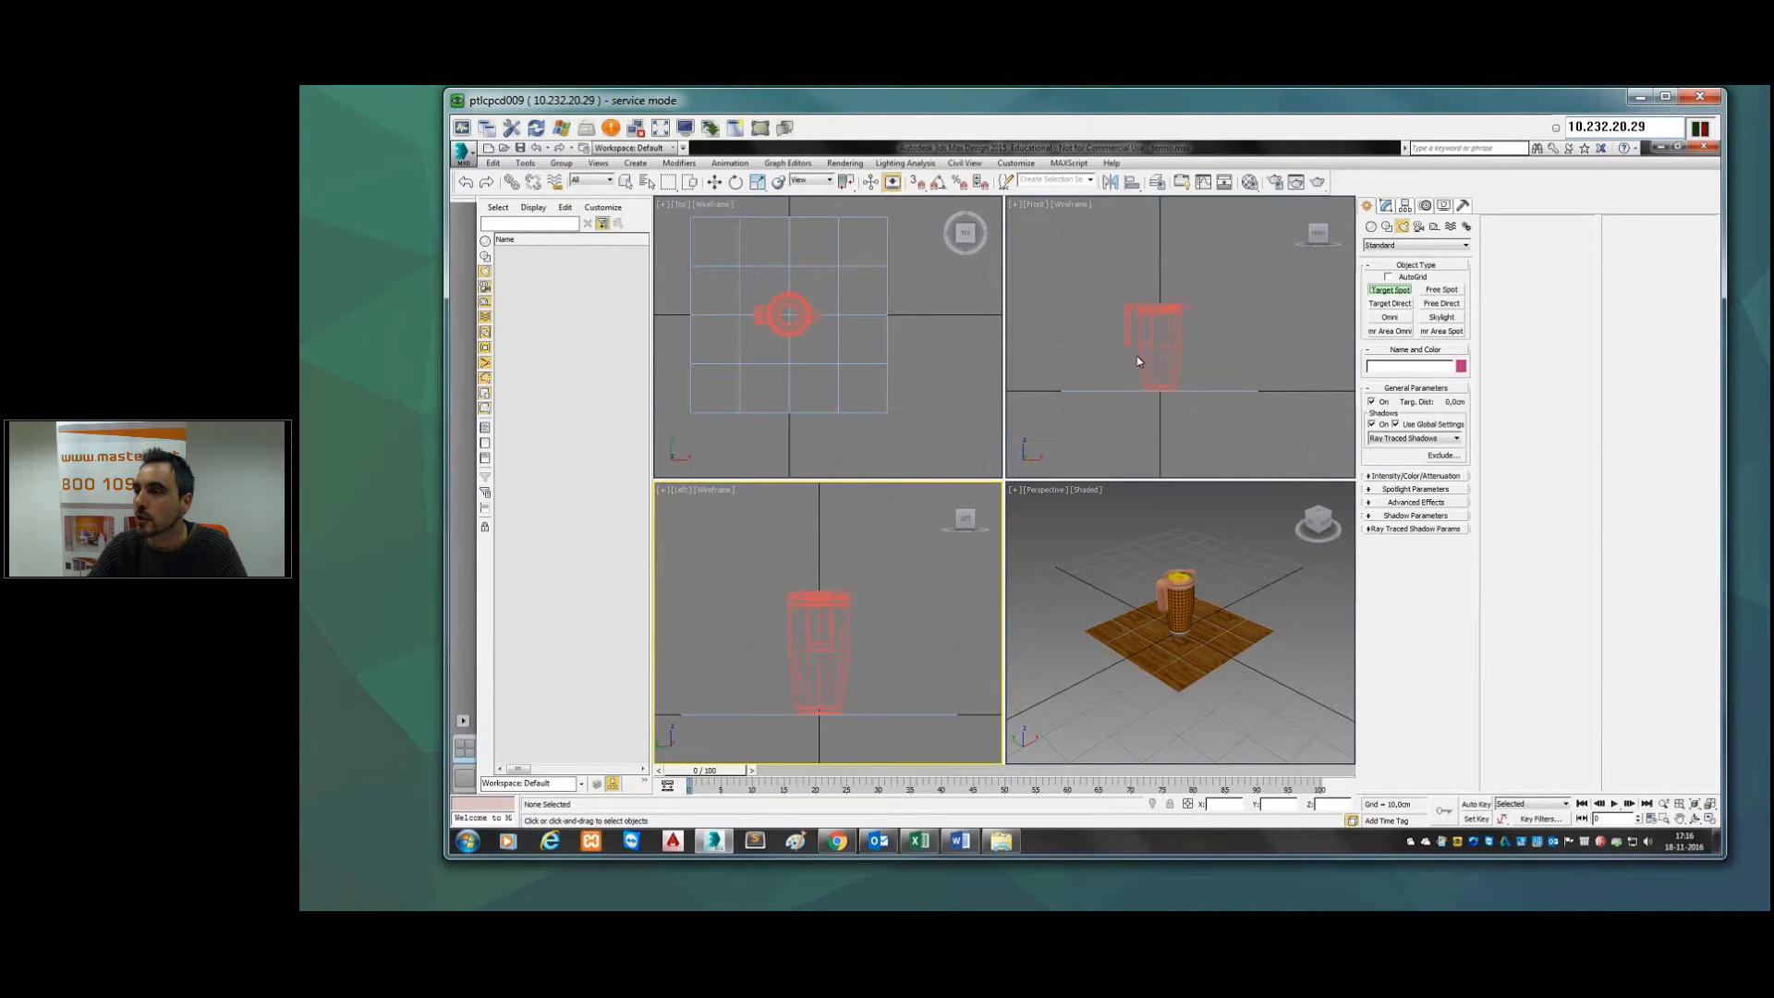
click(1190, 349)
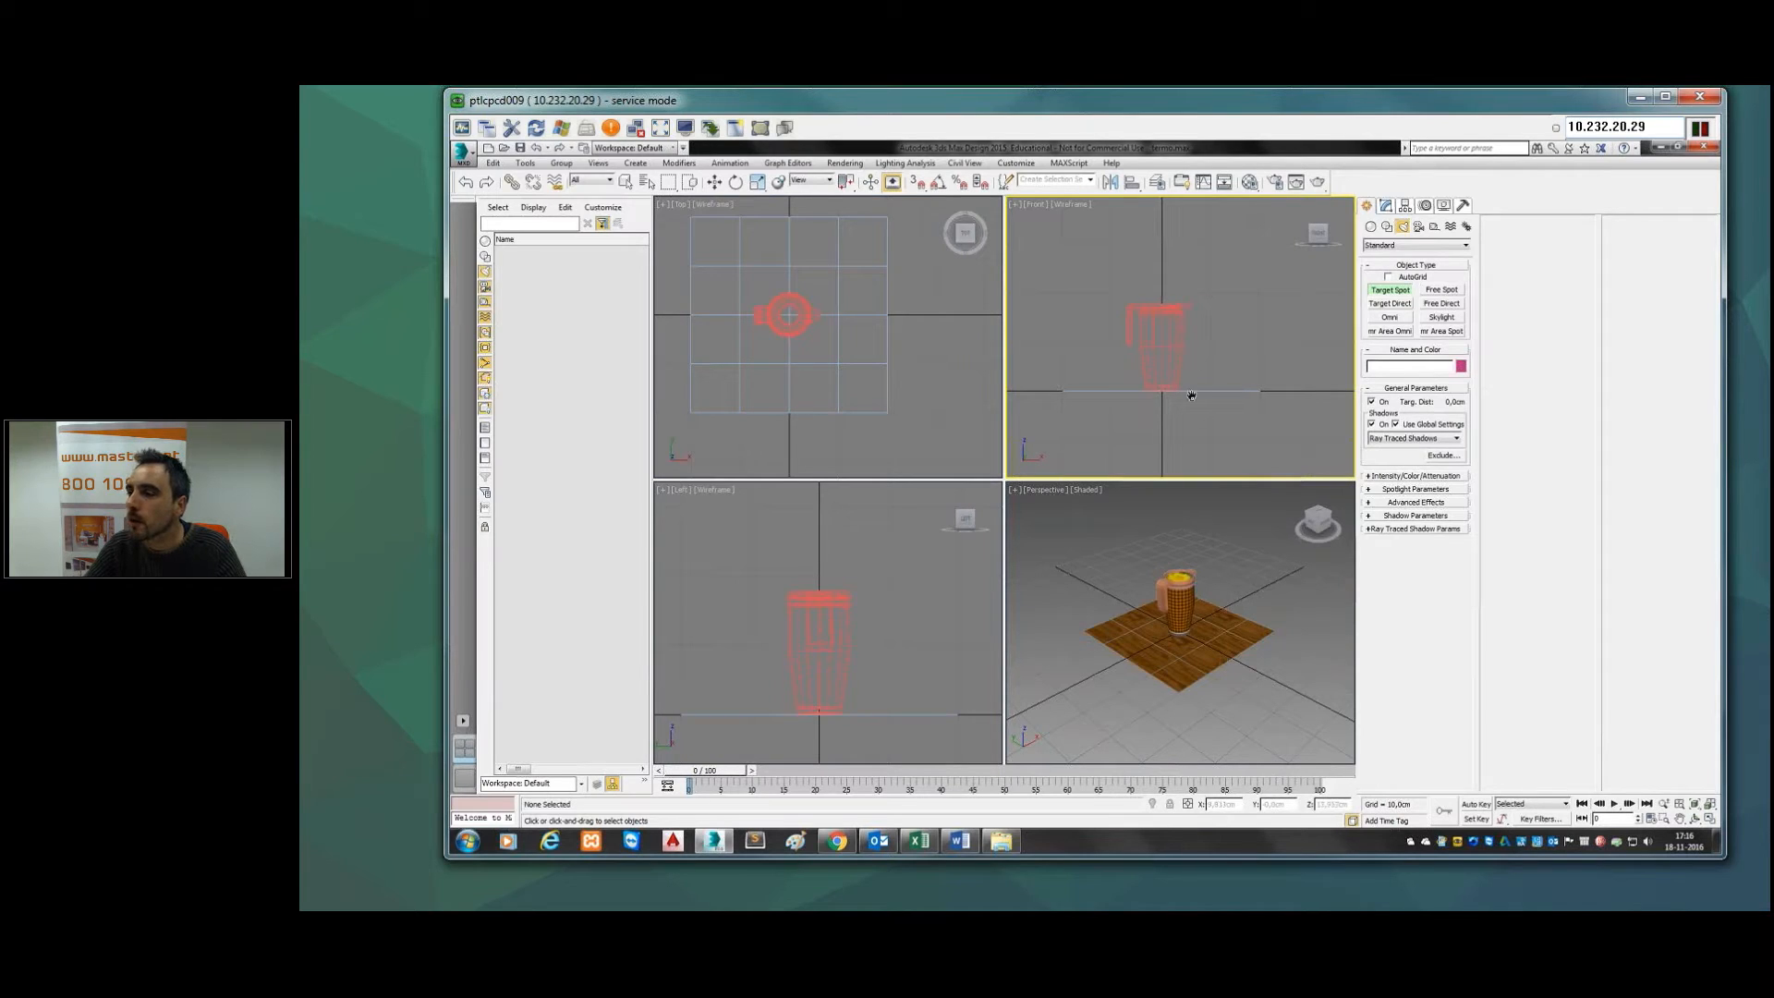
middle_drag(1192, 411, 1199, 430)
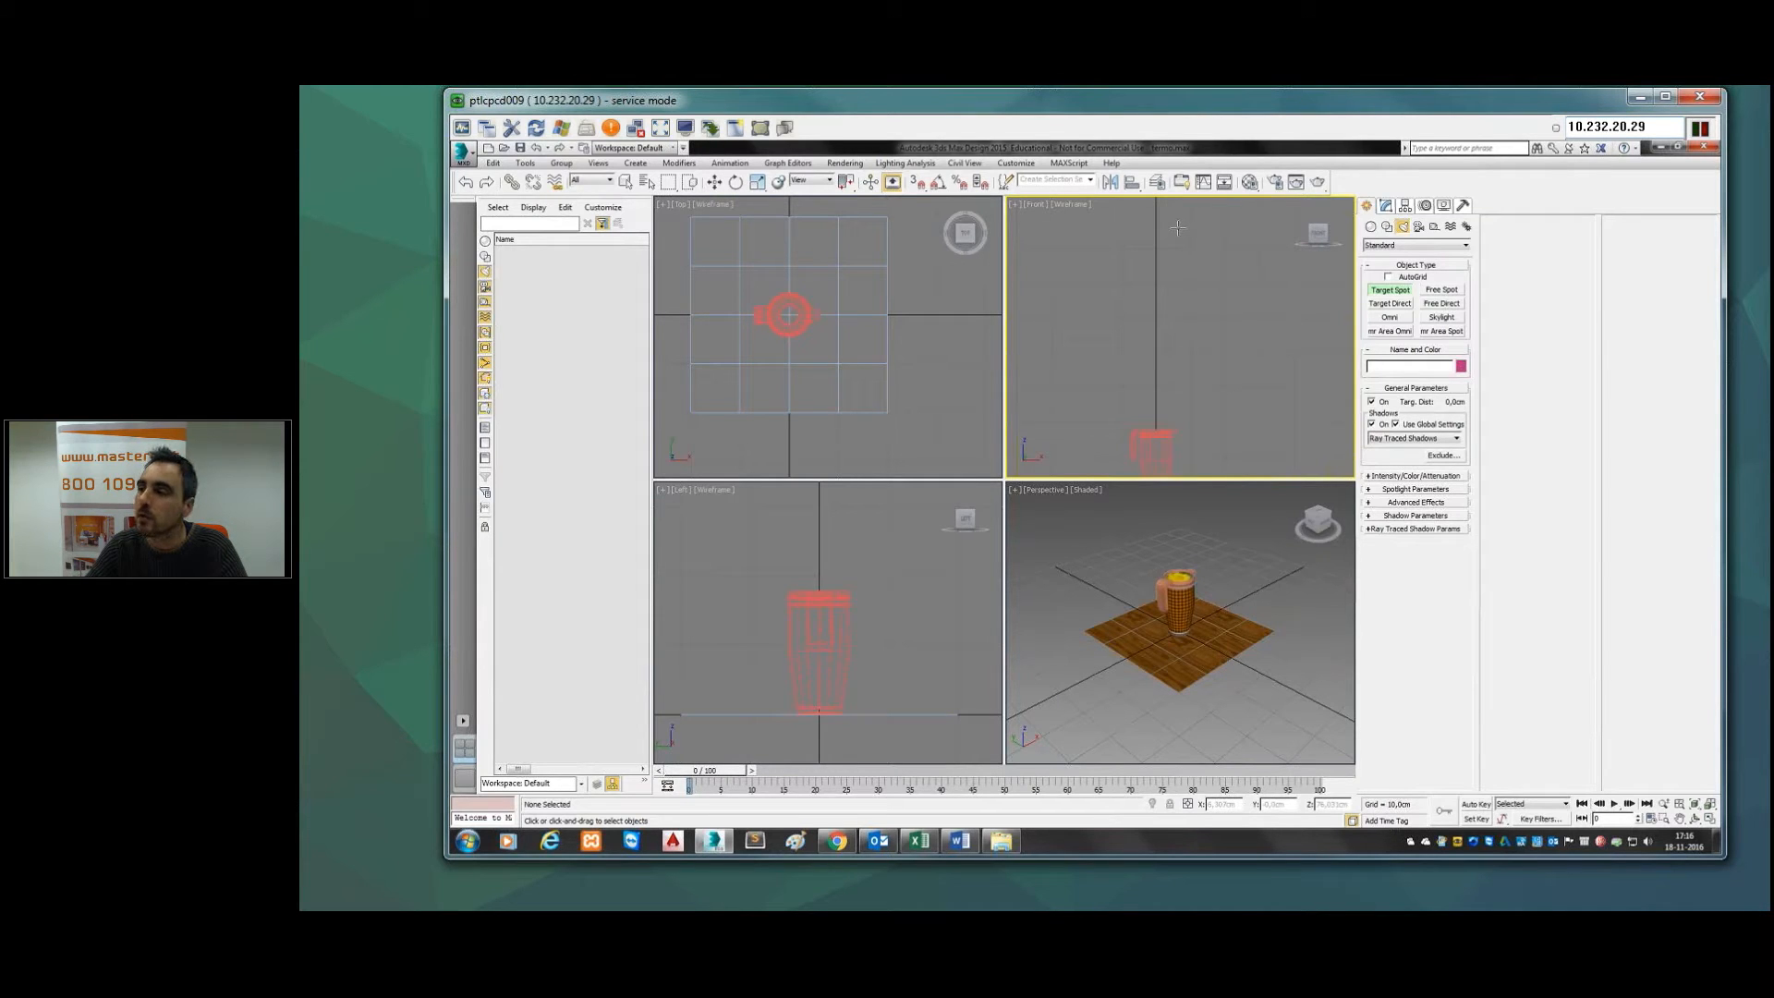
drag(1174, 242, 1174, 267)
drag(1166, 327, 1152, 468)
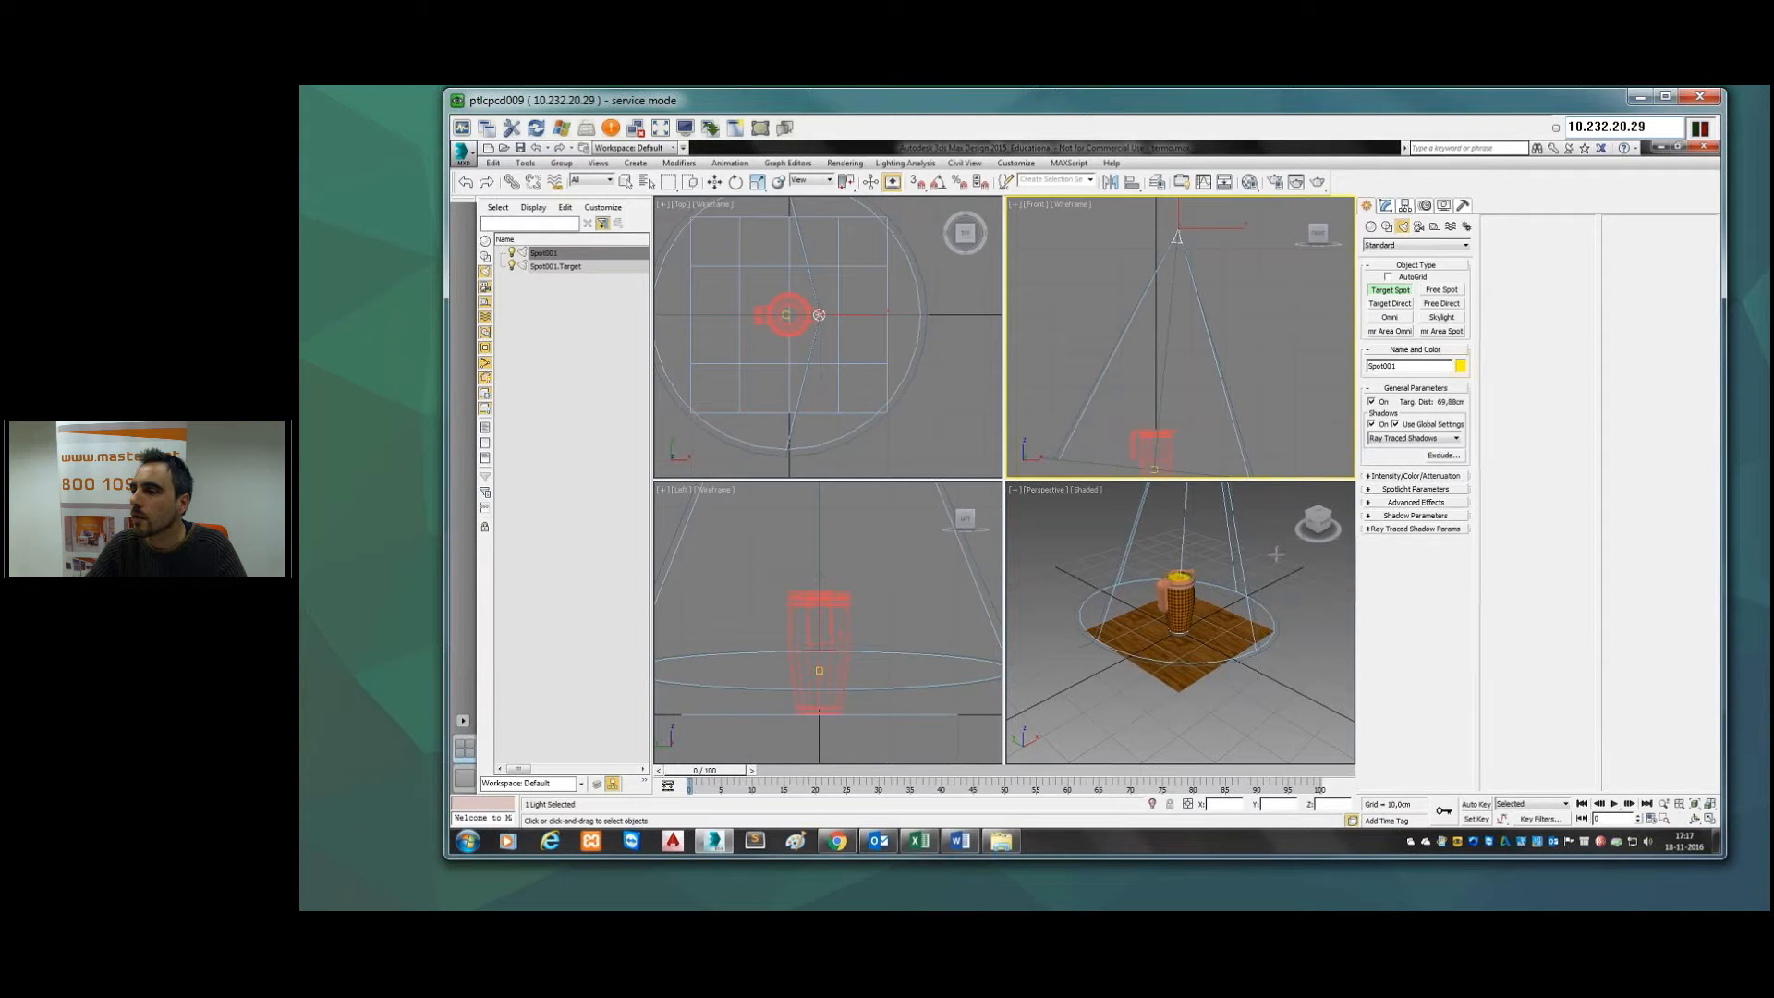
Step: Move the spotlight sideways along the X axis in the Front view to about X 19 cm
scroll(1277, 536, down, 3)
middle_drag(1277, 529, 1250, 600)
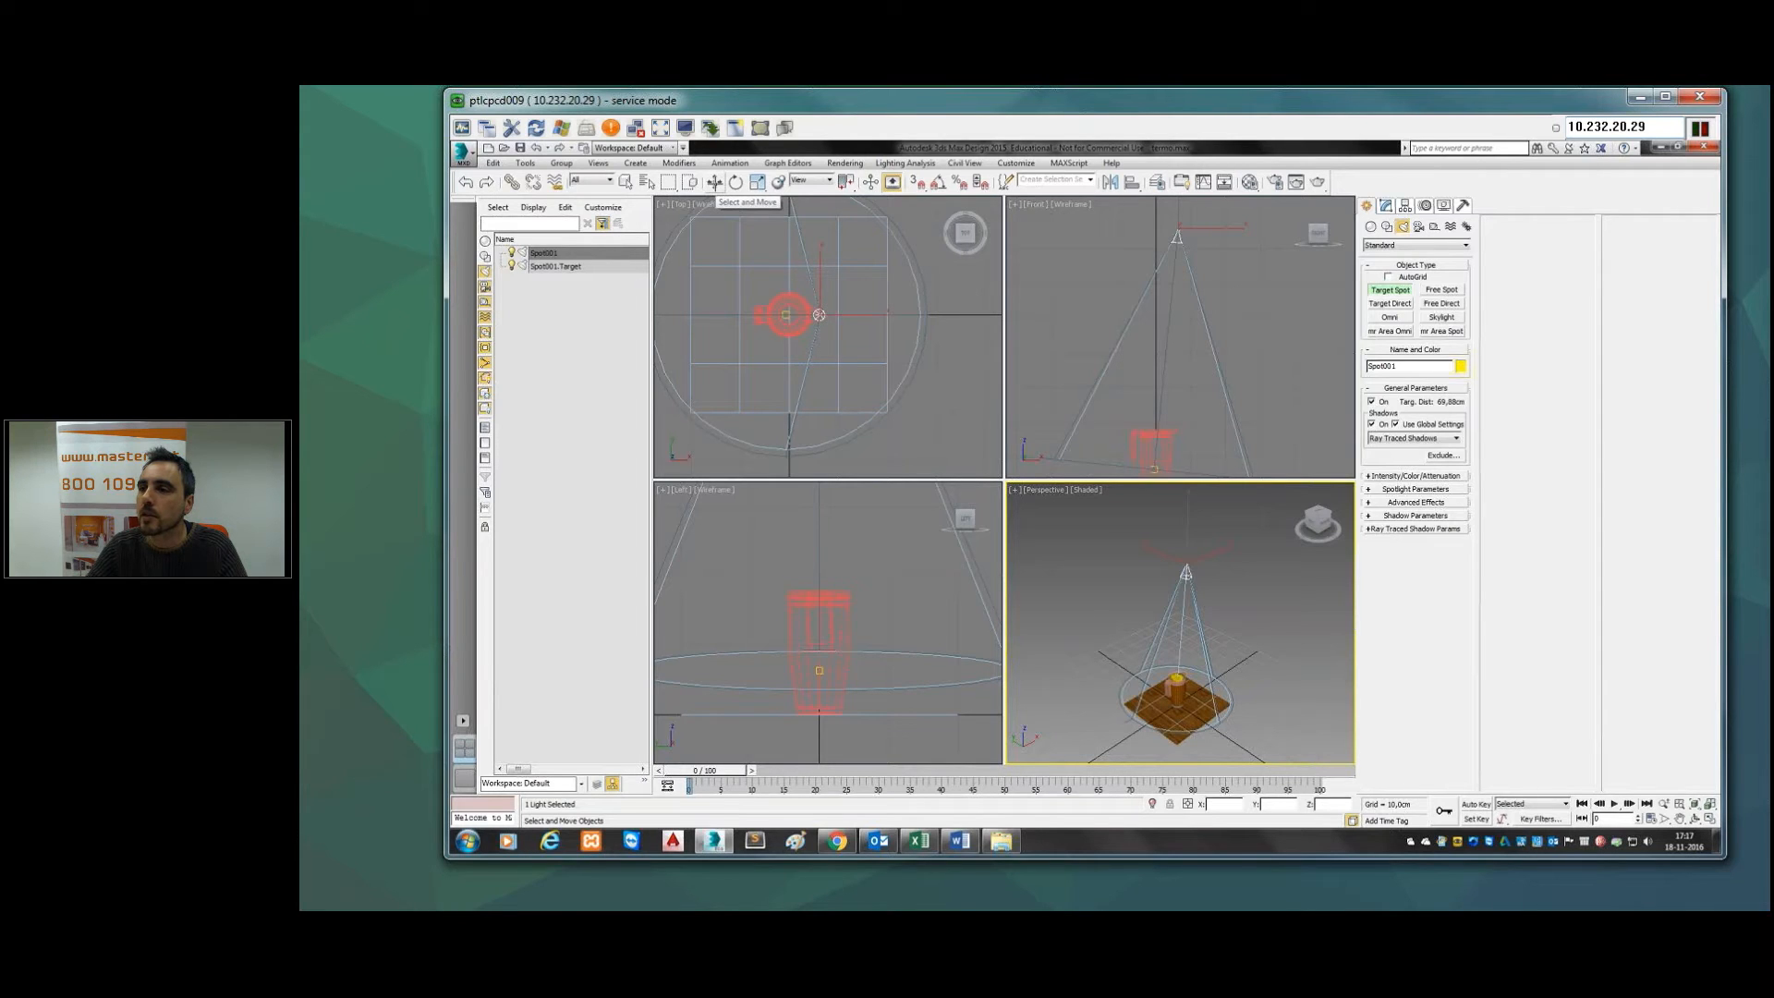
click(714, 183)
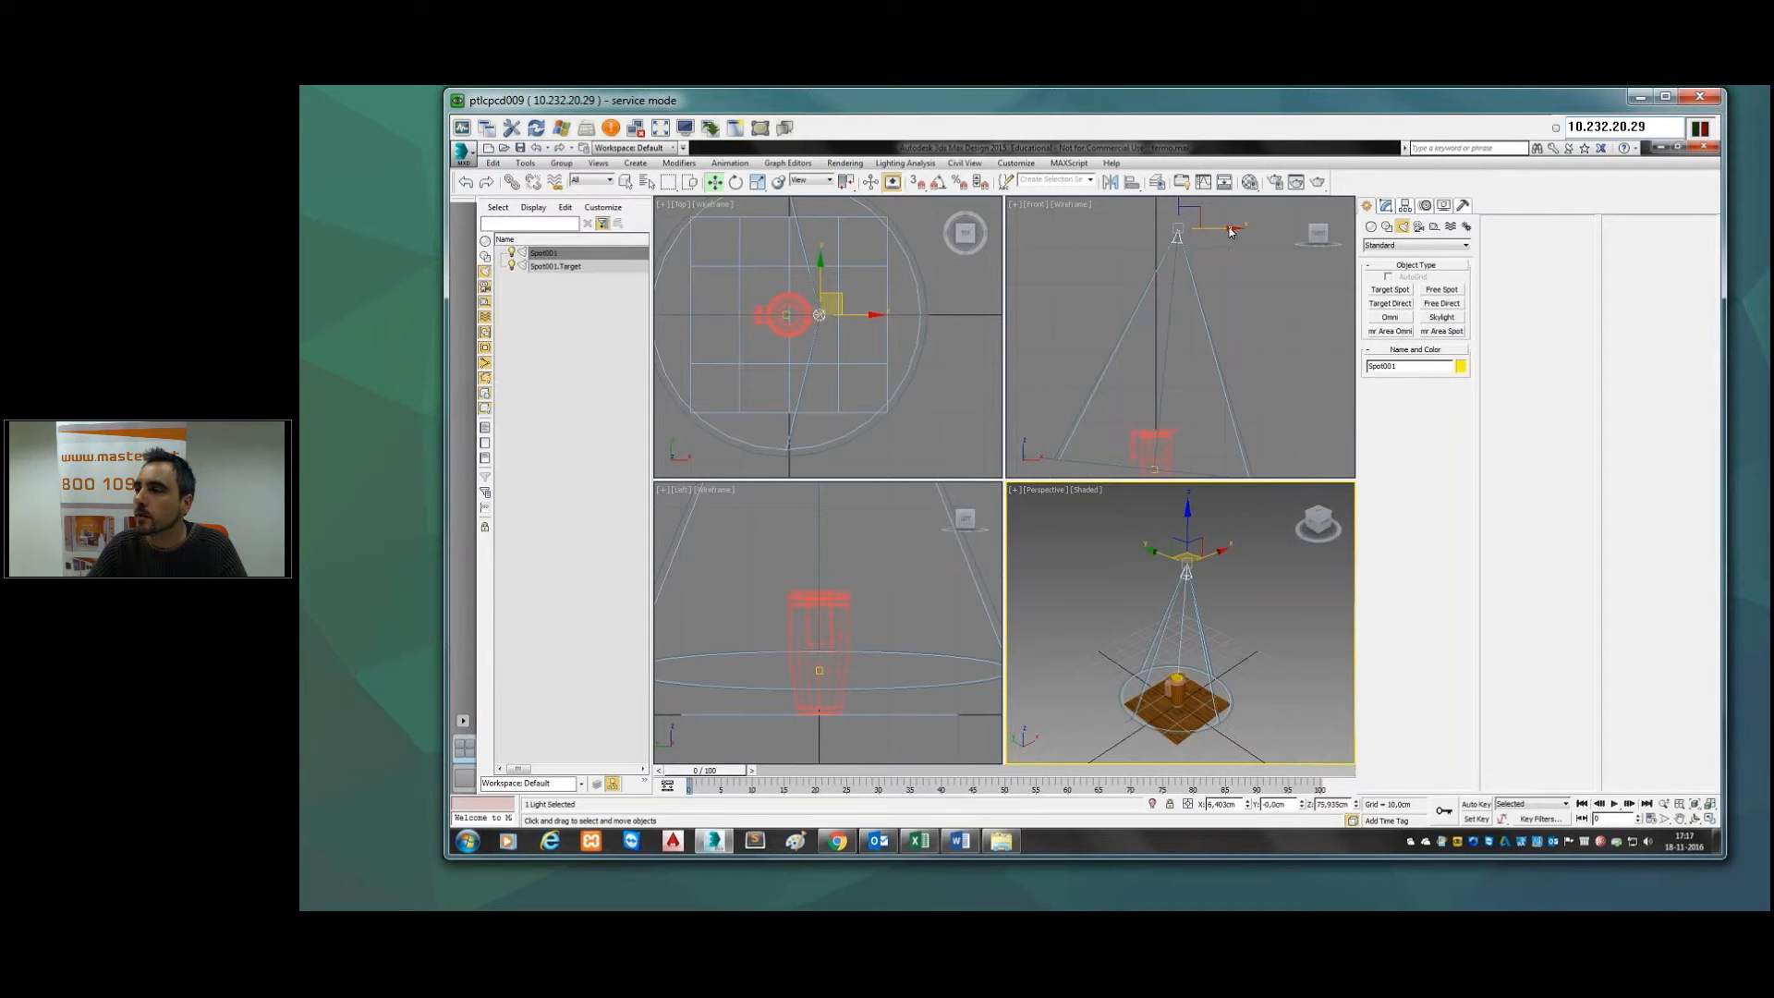
scroll(1196, 243, down, 4)
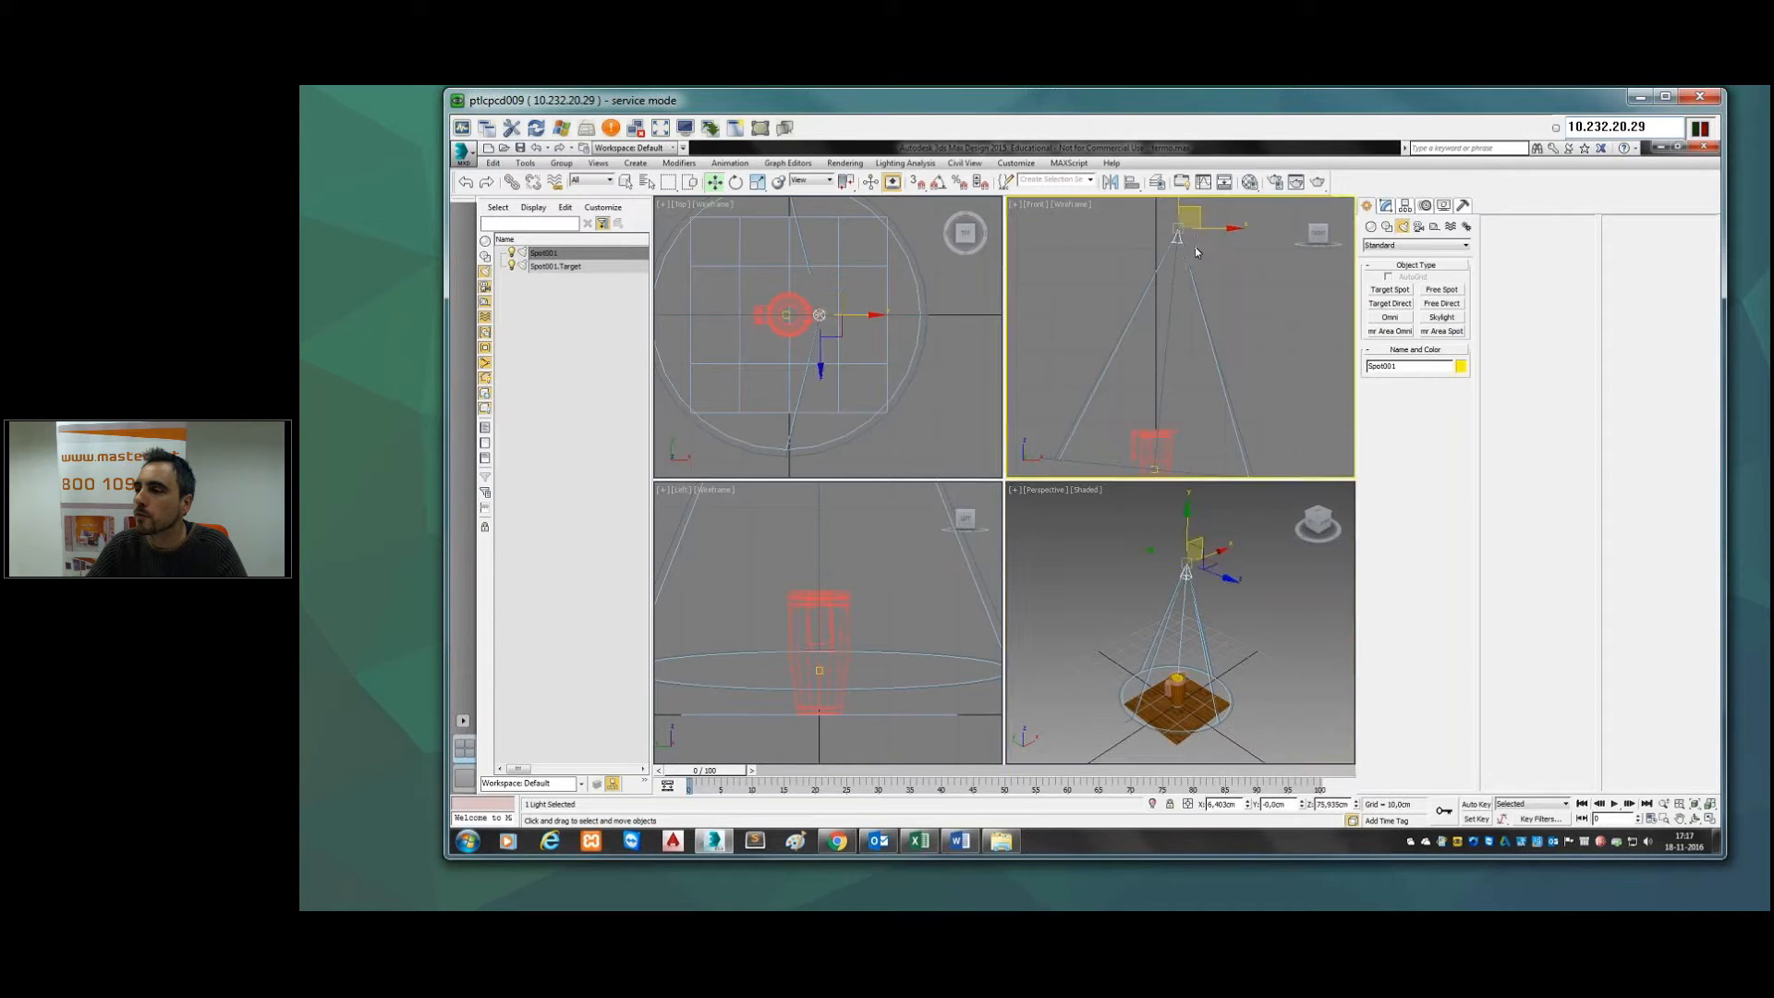
middle_drag(1201, 260, 1195, 292)
mouse_move(1234, 277)
mouse_down()
mouse_move(1271, 280)
mouse_move(1253, 280)
mouse_up()
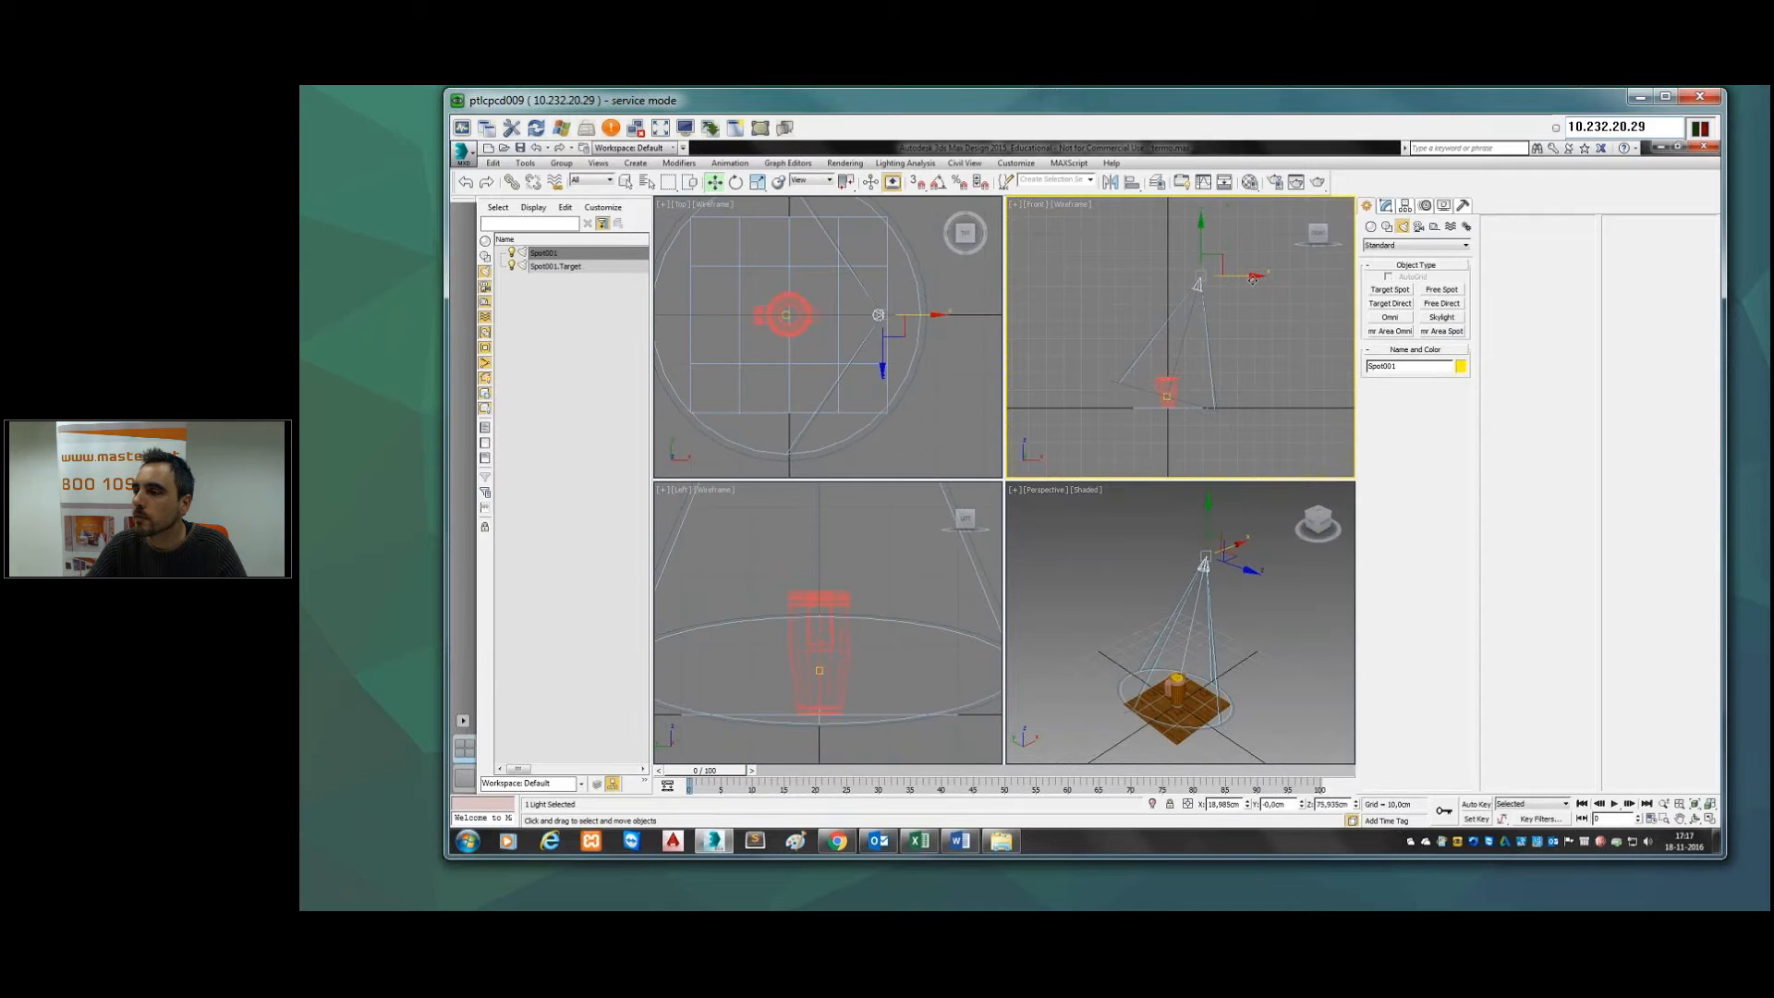
Step: Move the spotlight along the Y axis in the Perspective view to about Y -15.6 cm
click(1252, 578)
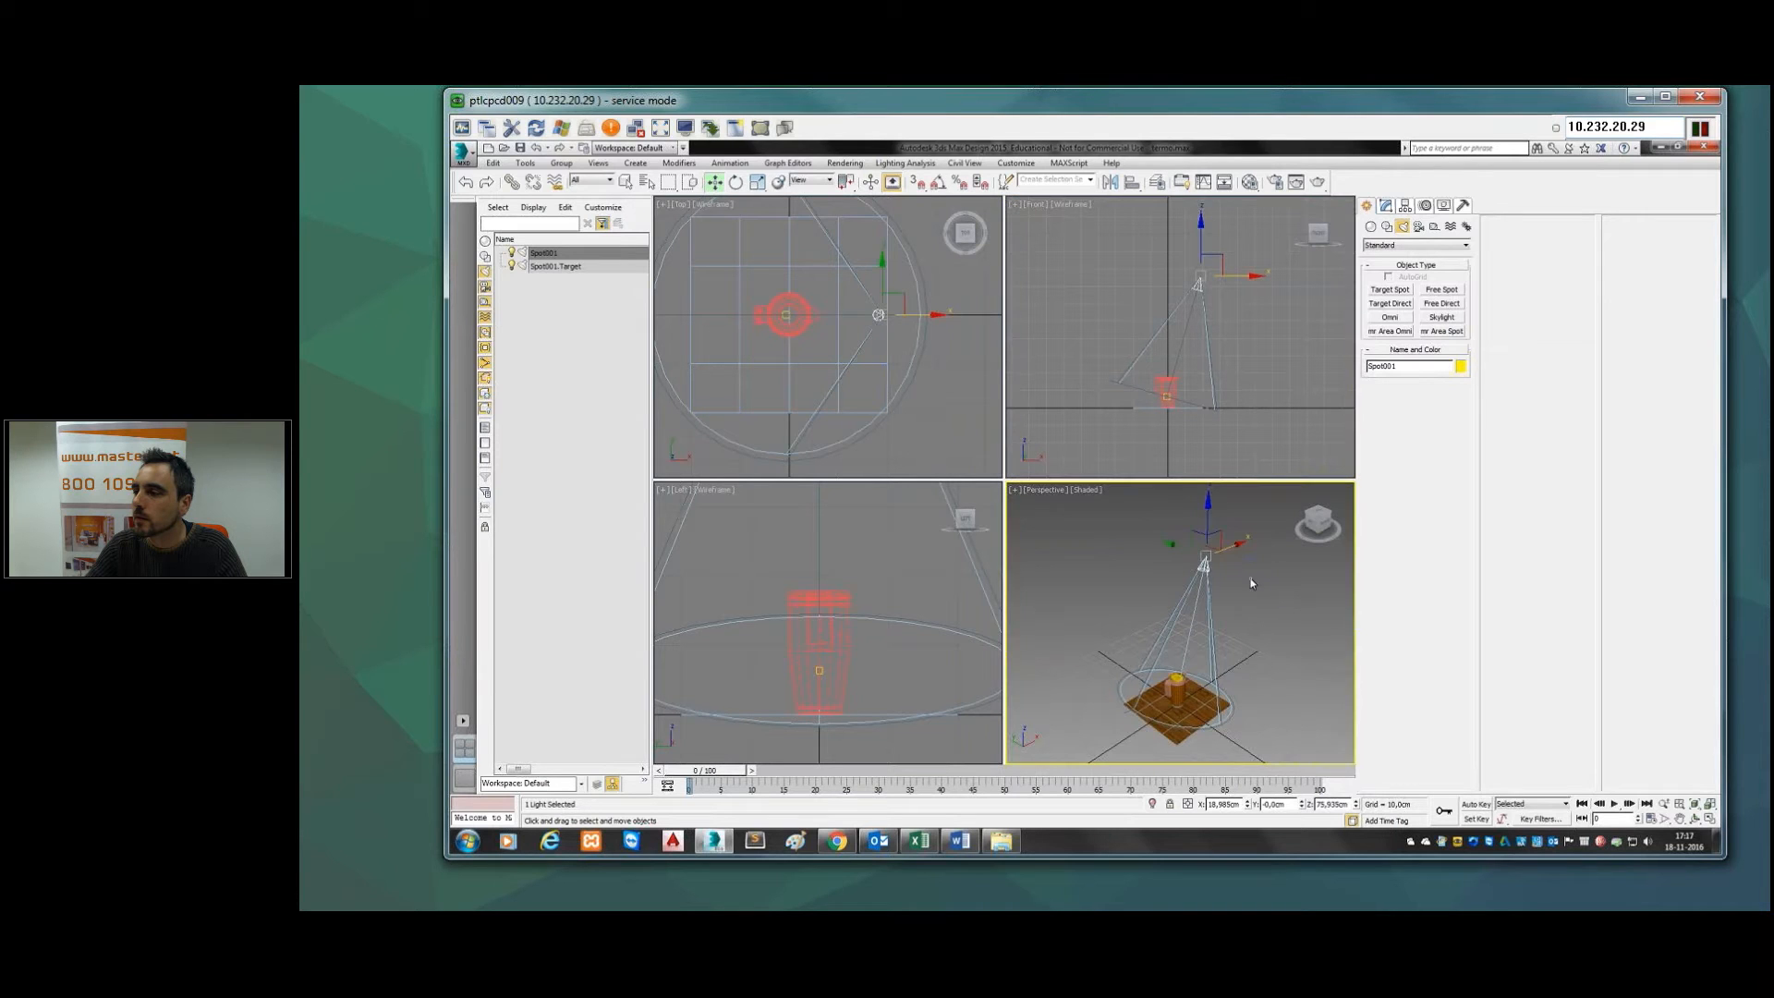
click(1197, 570)
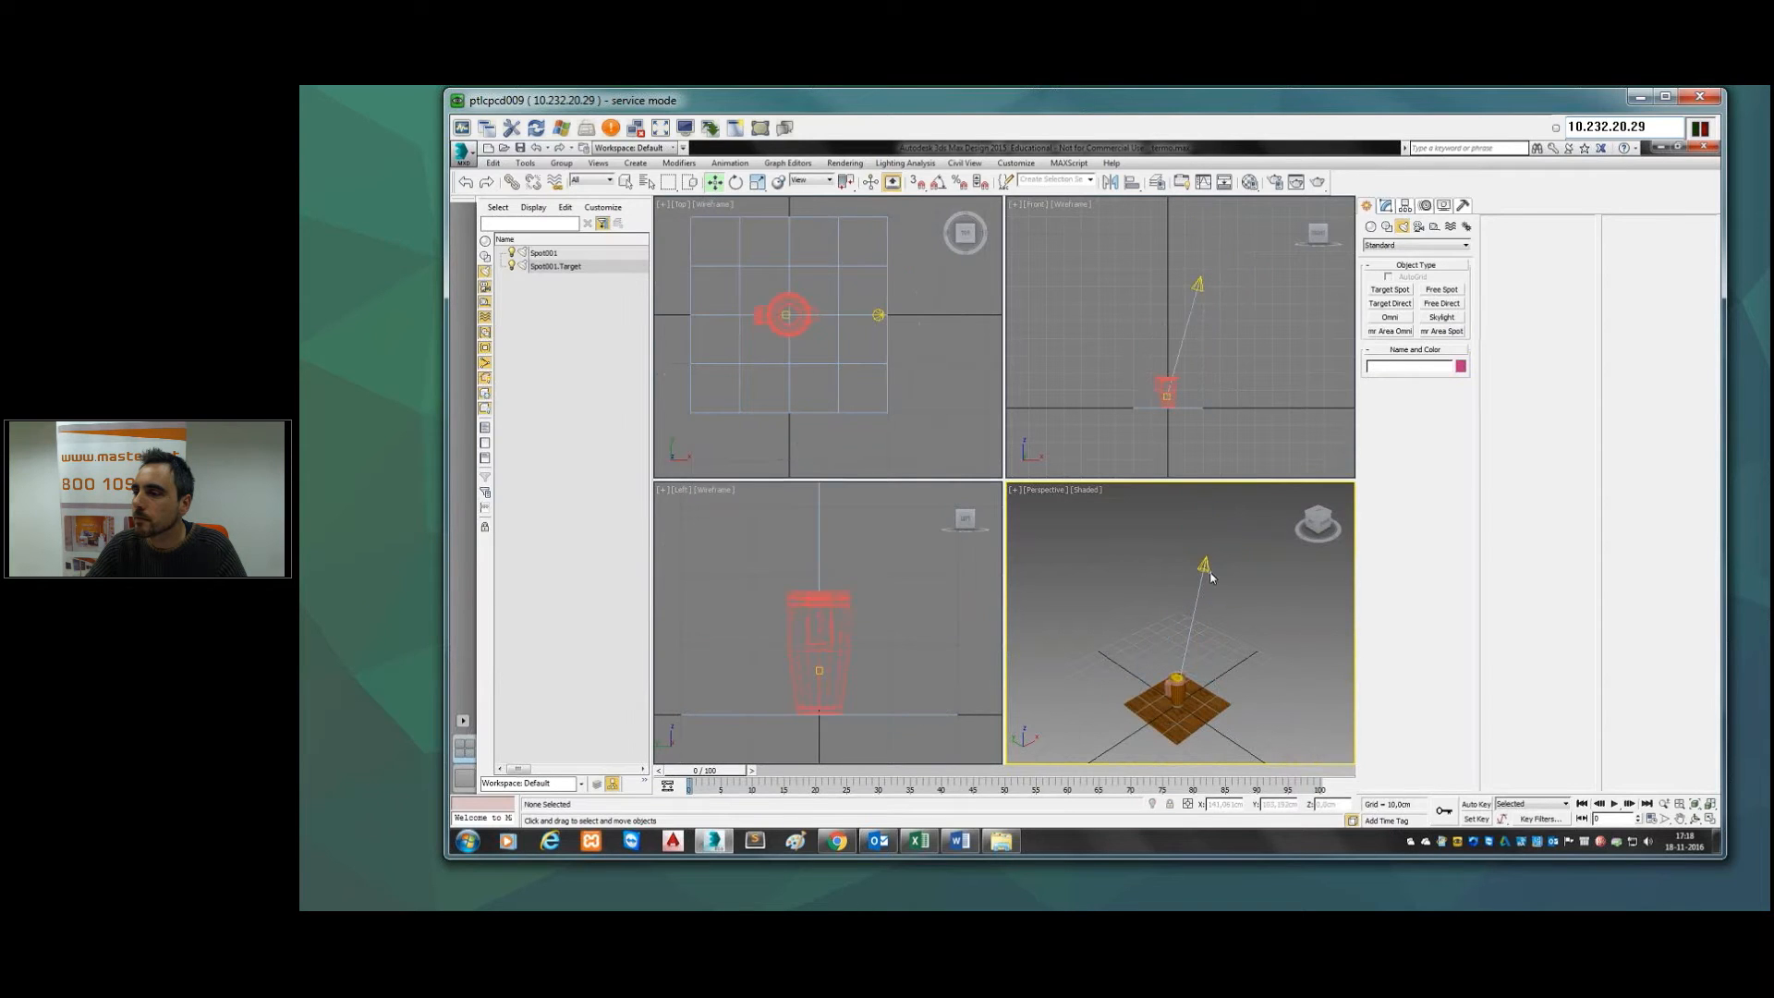
click(1207, 567)
drag(1171, 543, 1199, 561)
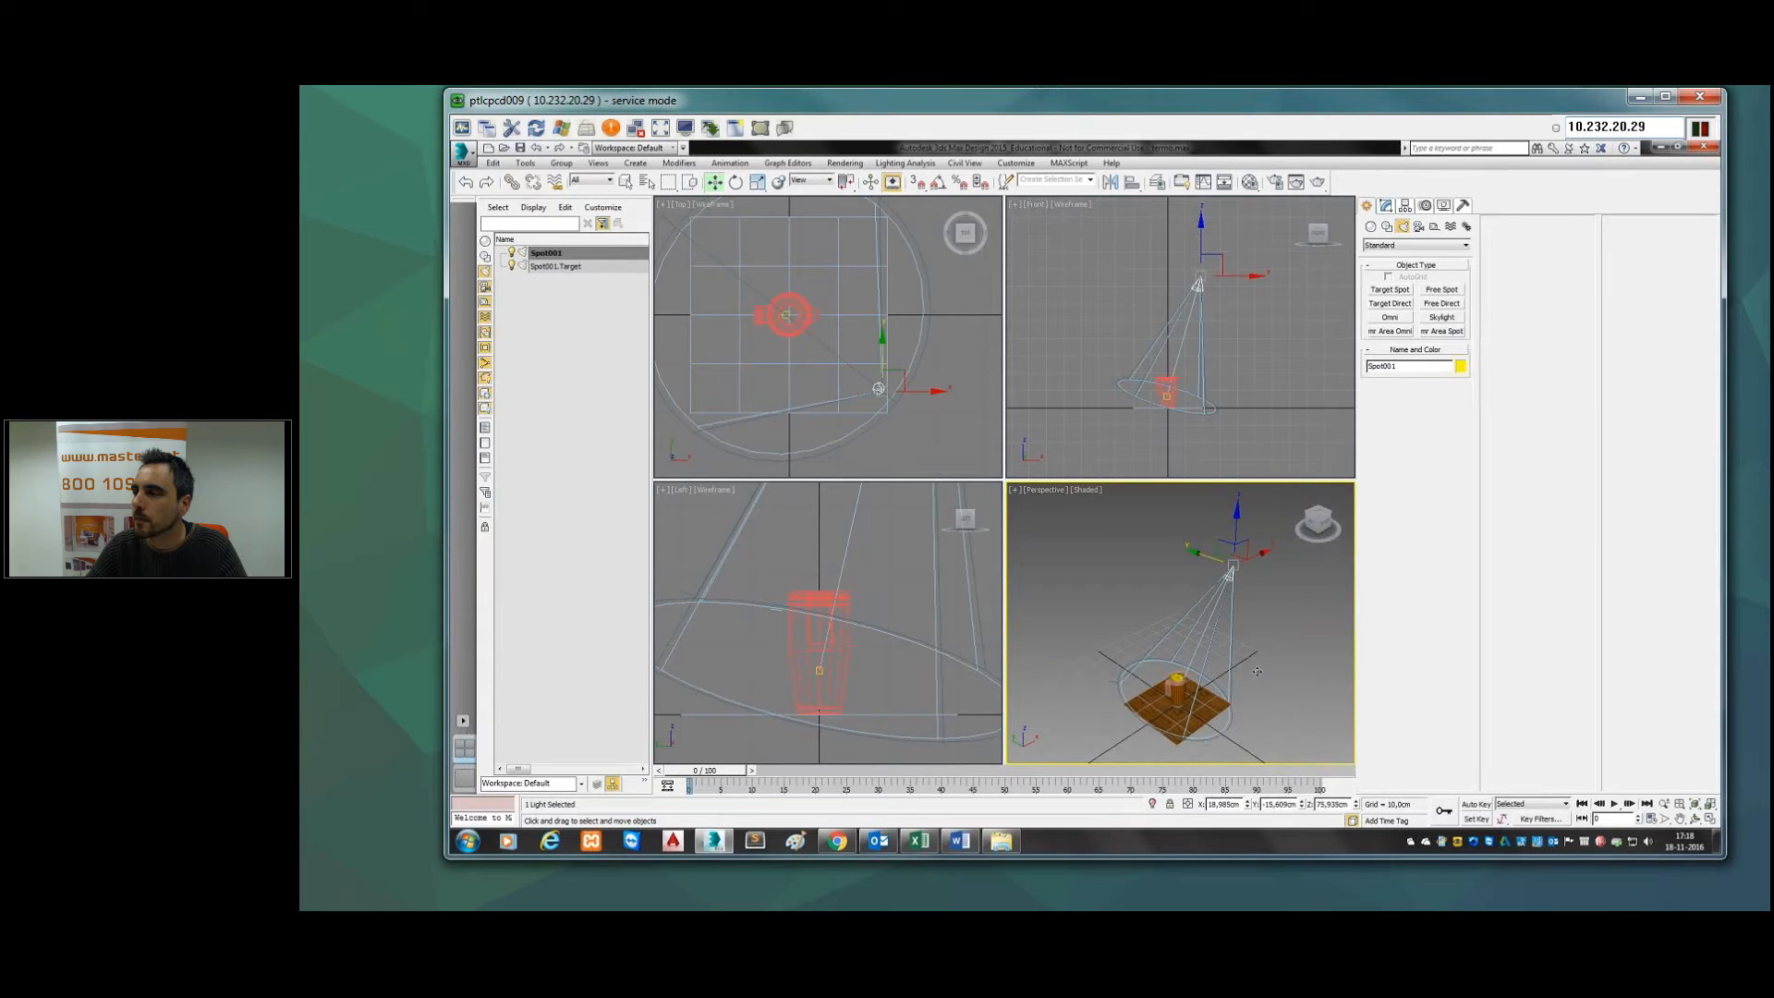
middle_drag(1256, 670, 1248, 644)
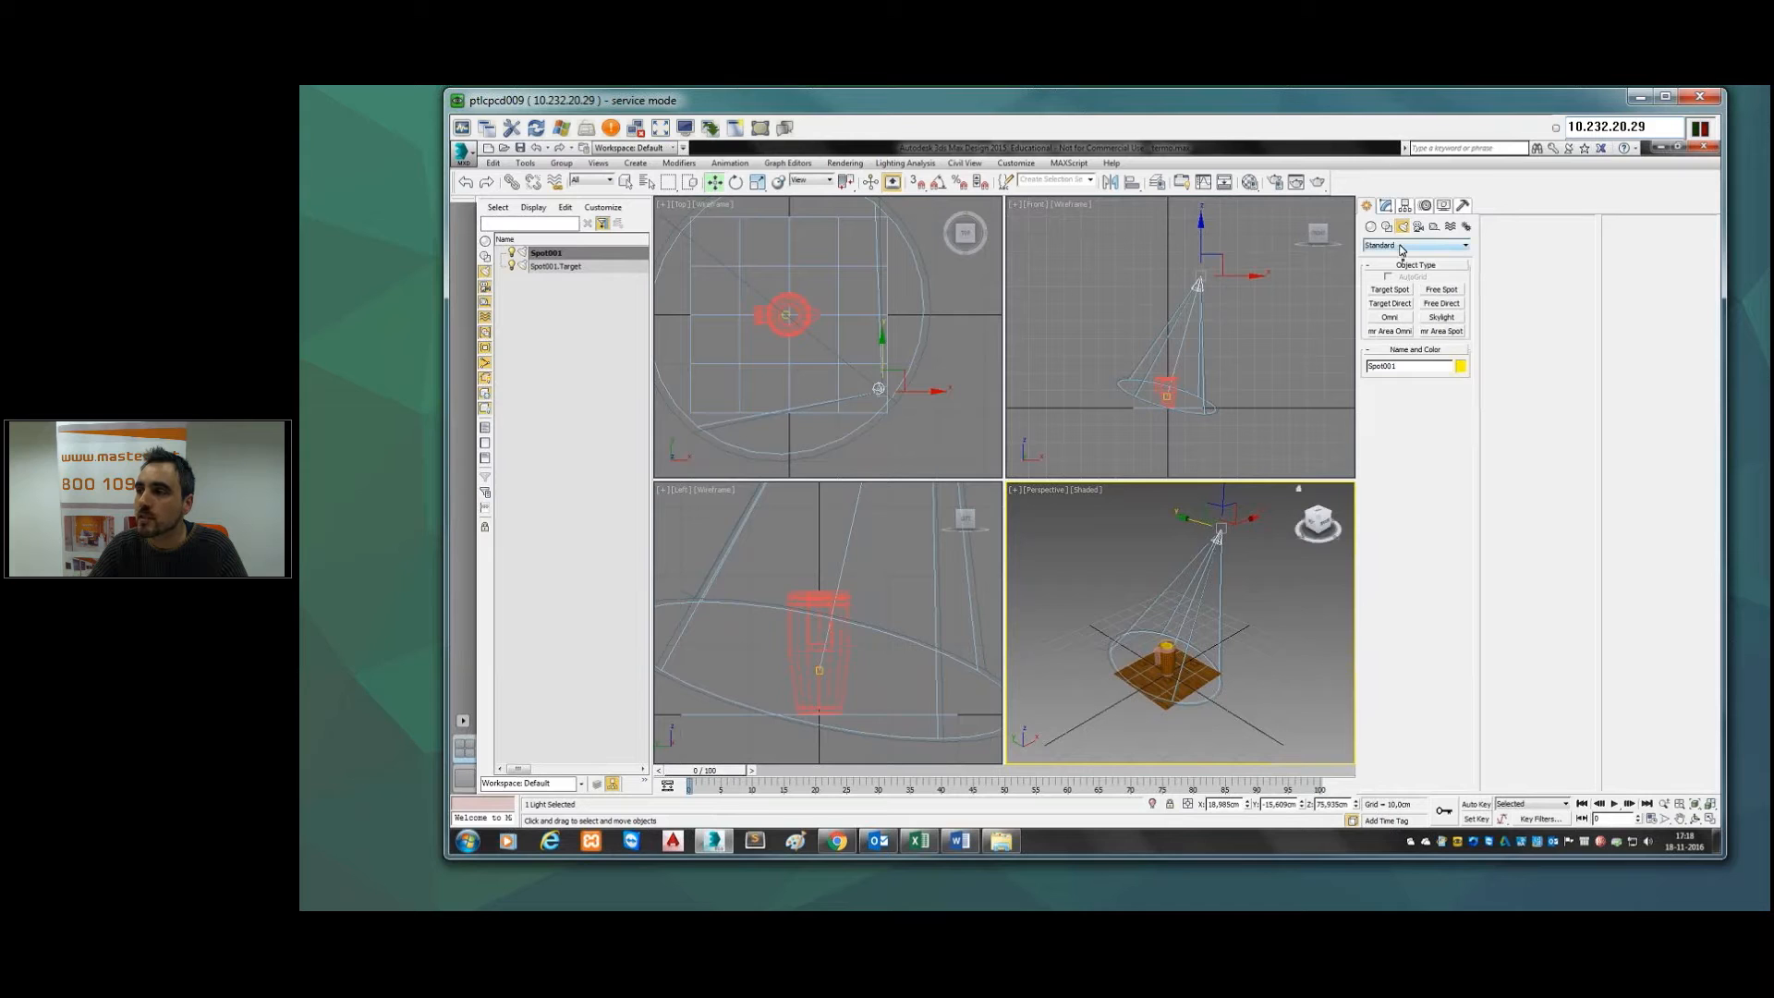
click(1427, 246)
click(1429, 266)
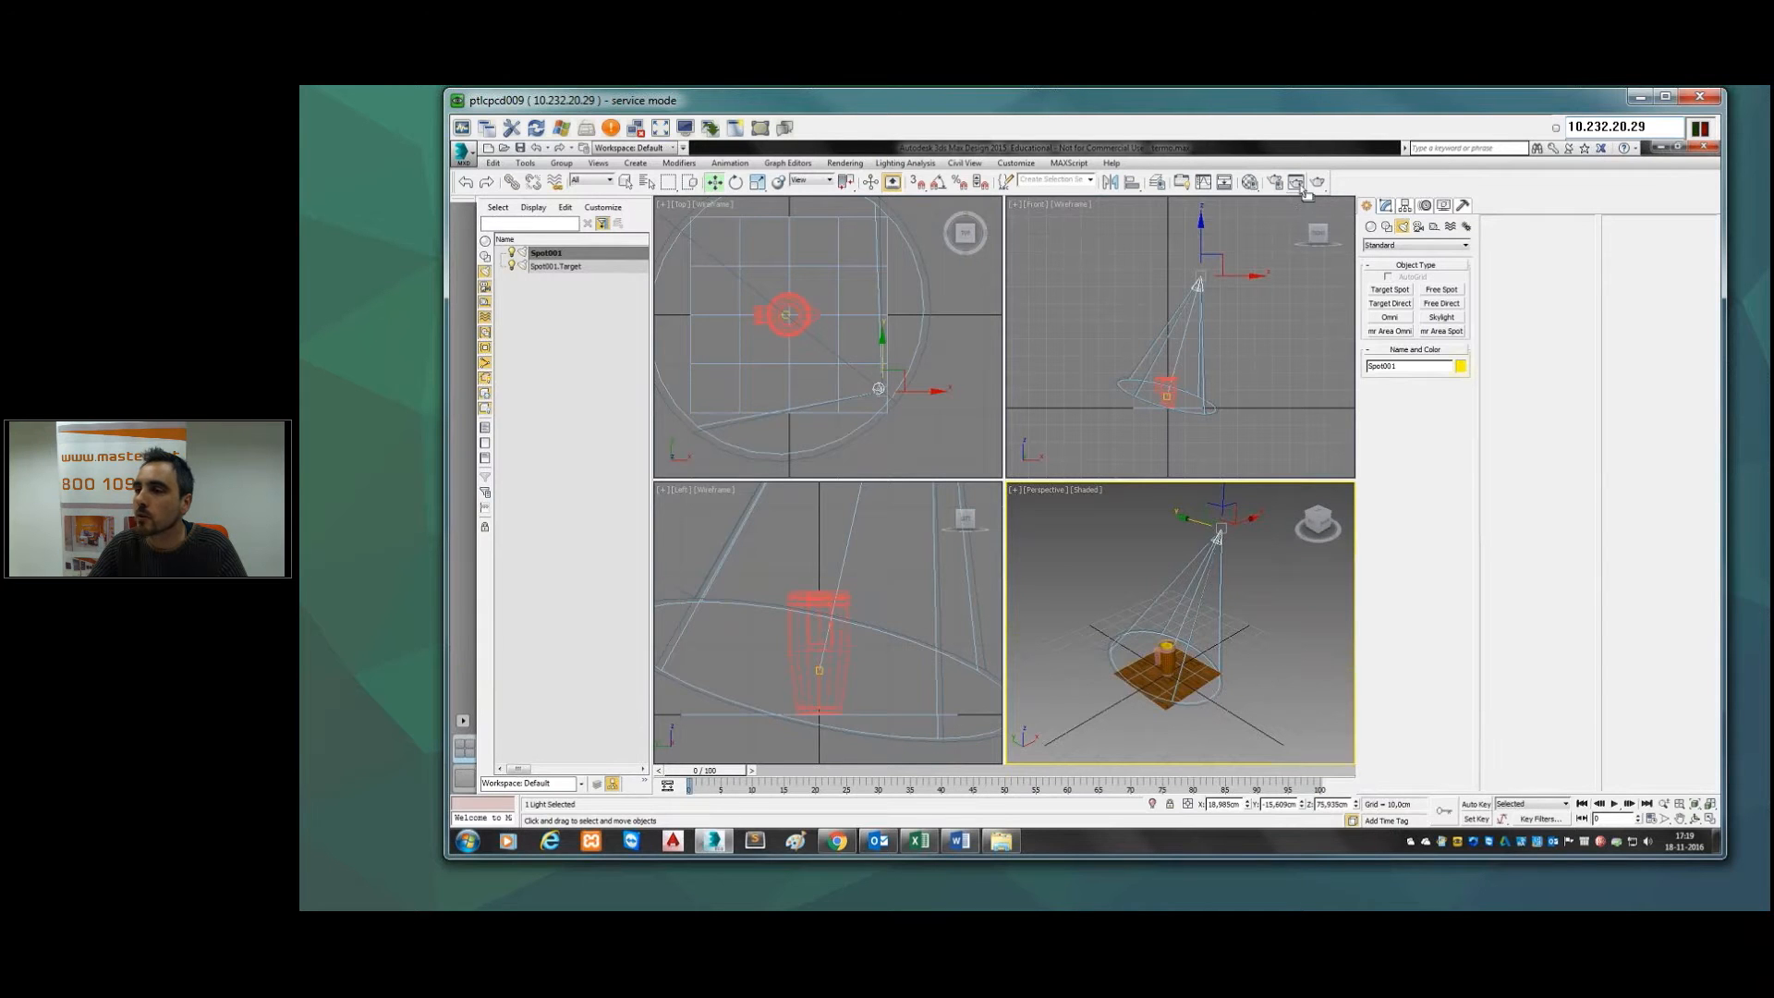
Step: Render the Perspective view in Production mode to check the spotlight's lighting and shadow
click(1298, 184)
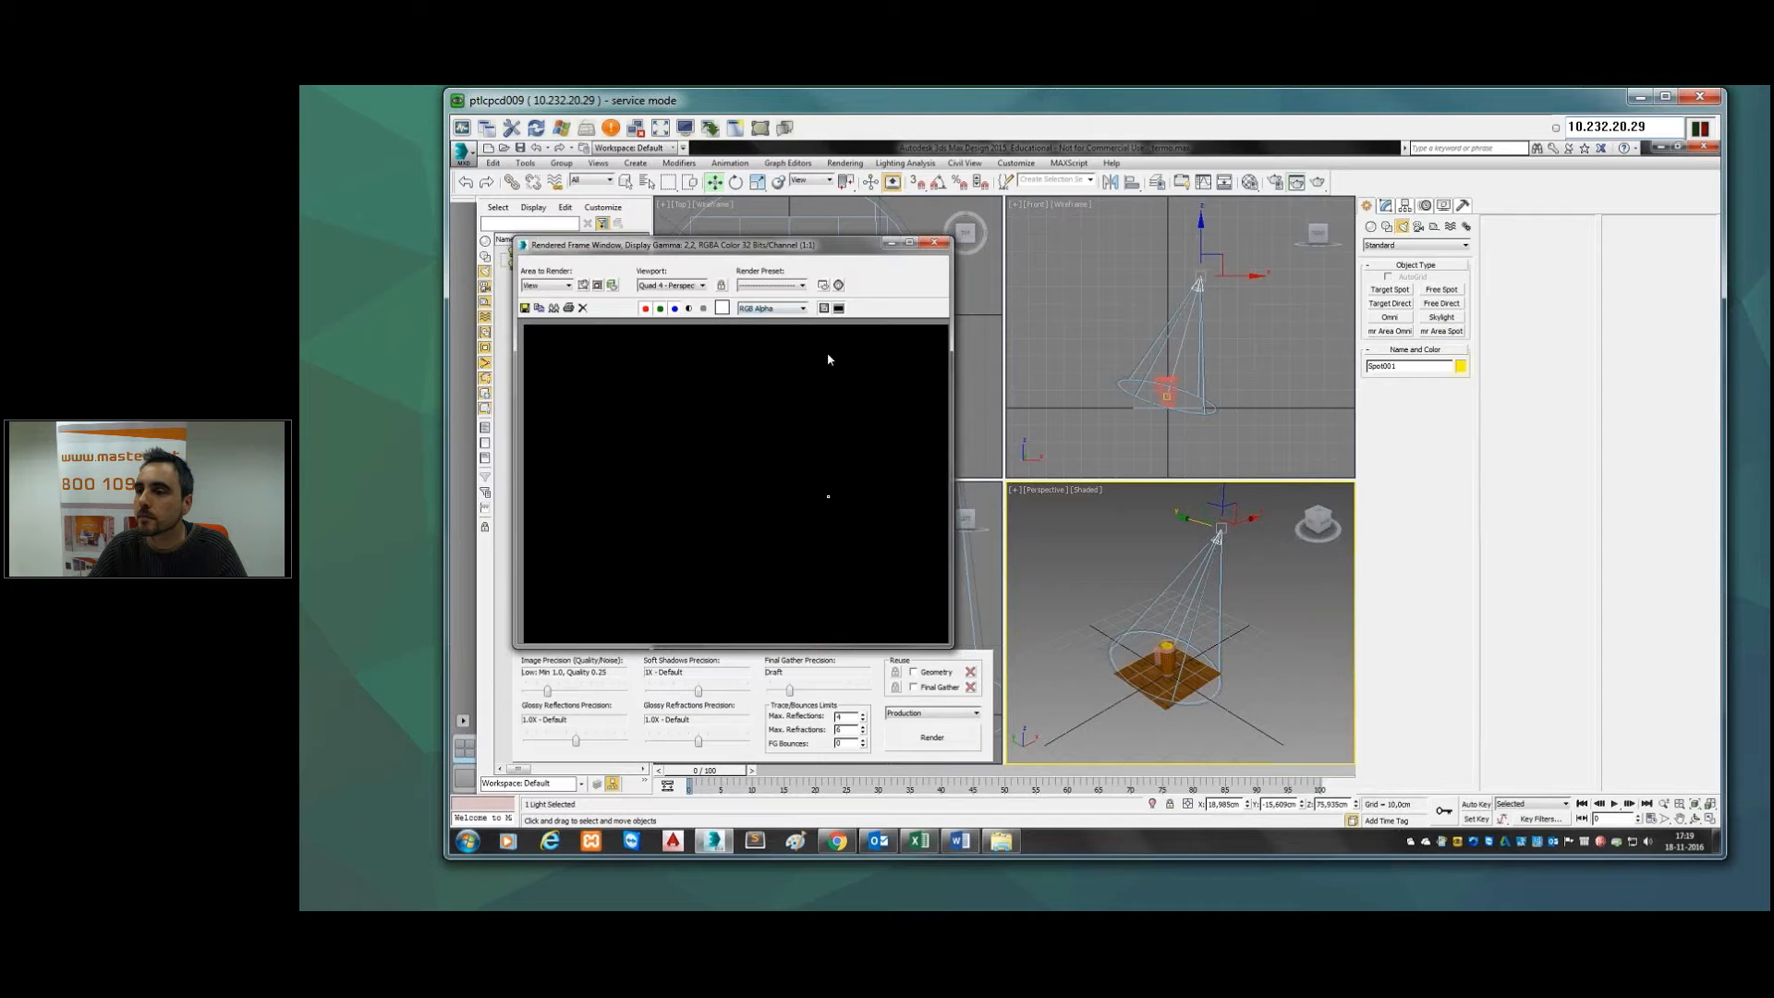
click(917, 742)
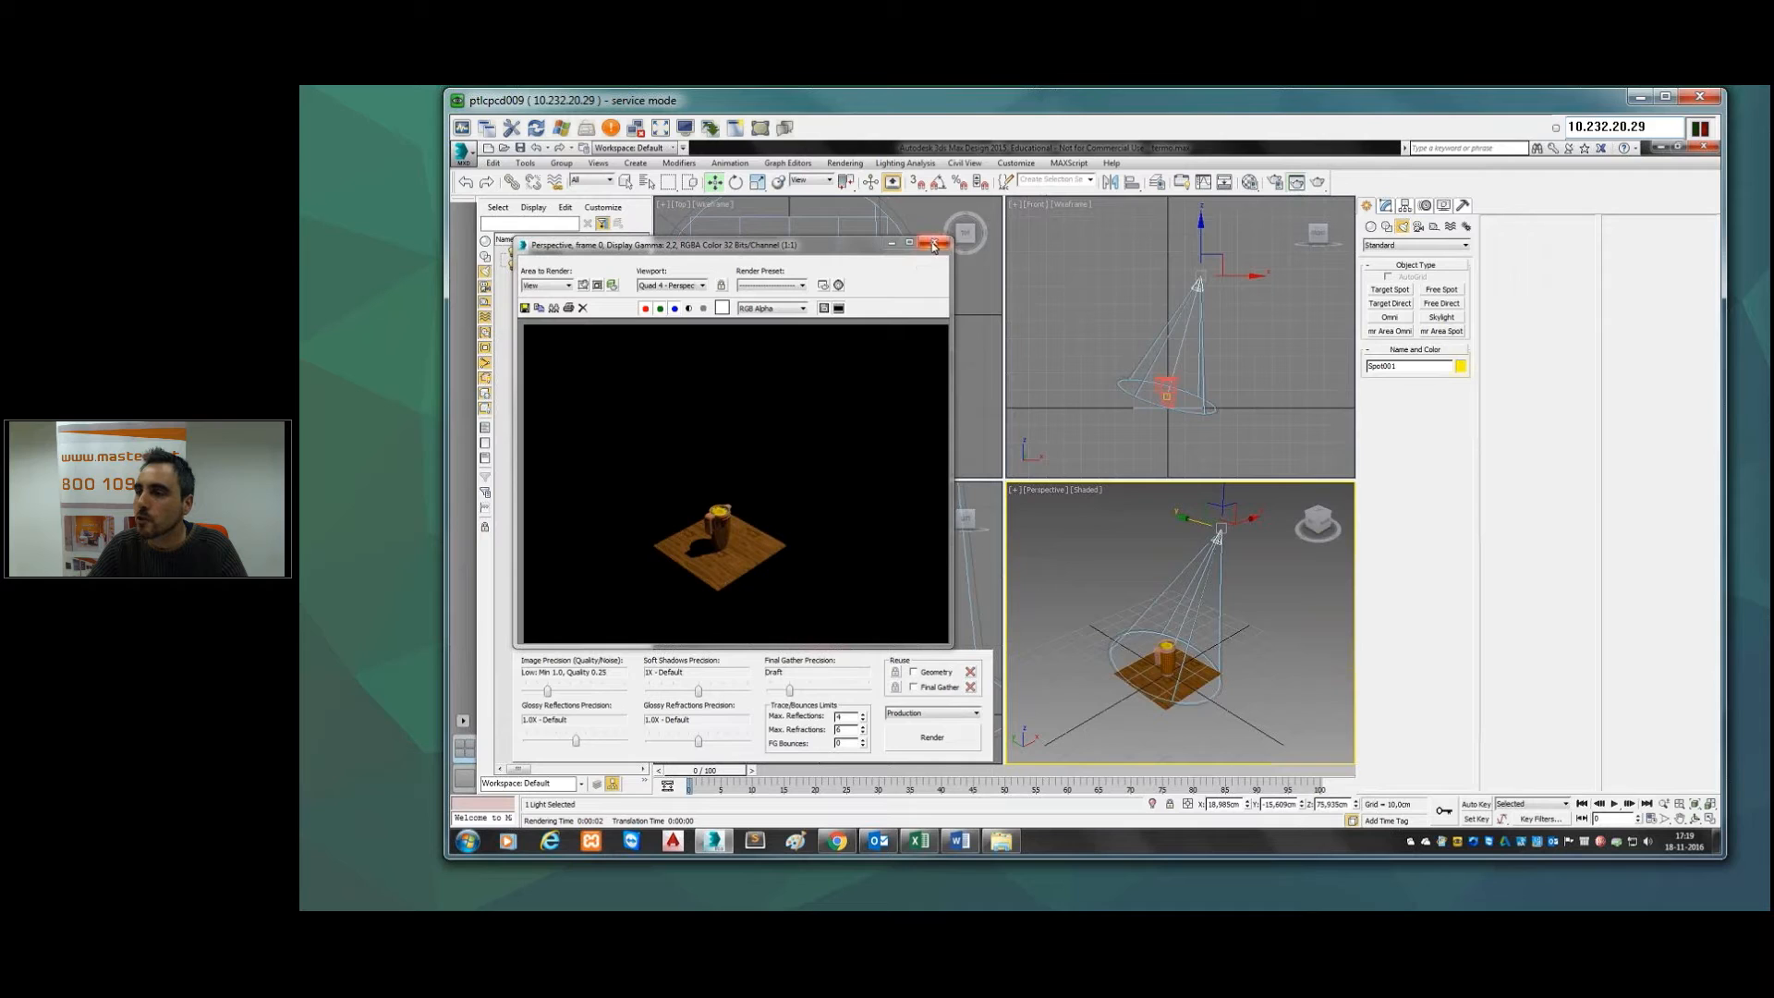
Step: Render a closer Perspective view of the mug and its wooden plane in Production mode
click(1226, 617)
scroll(1201, 621, up, 3)
scroll(1201, 563, up, 5)
middle_drag(1233, 543, 1216, 562)
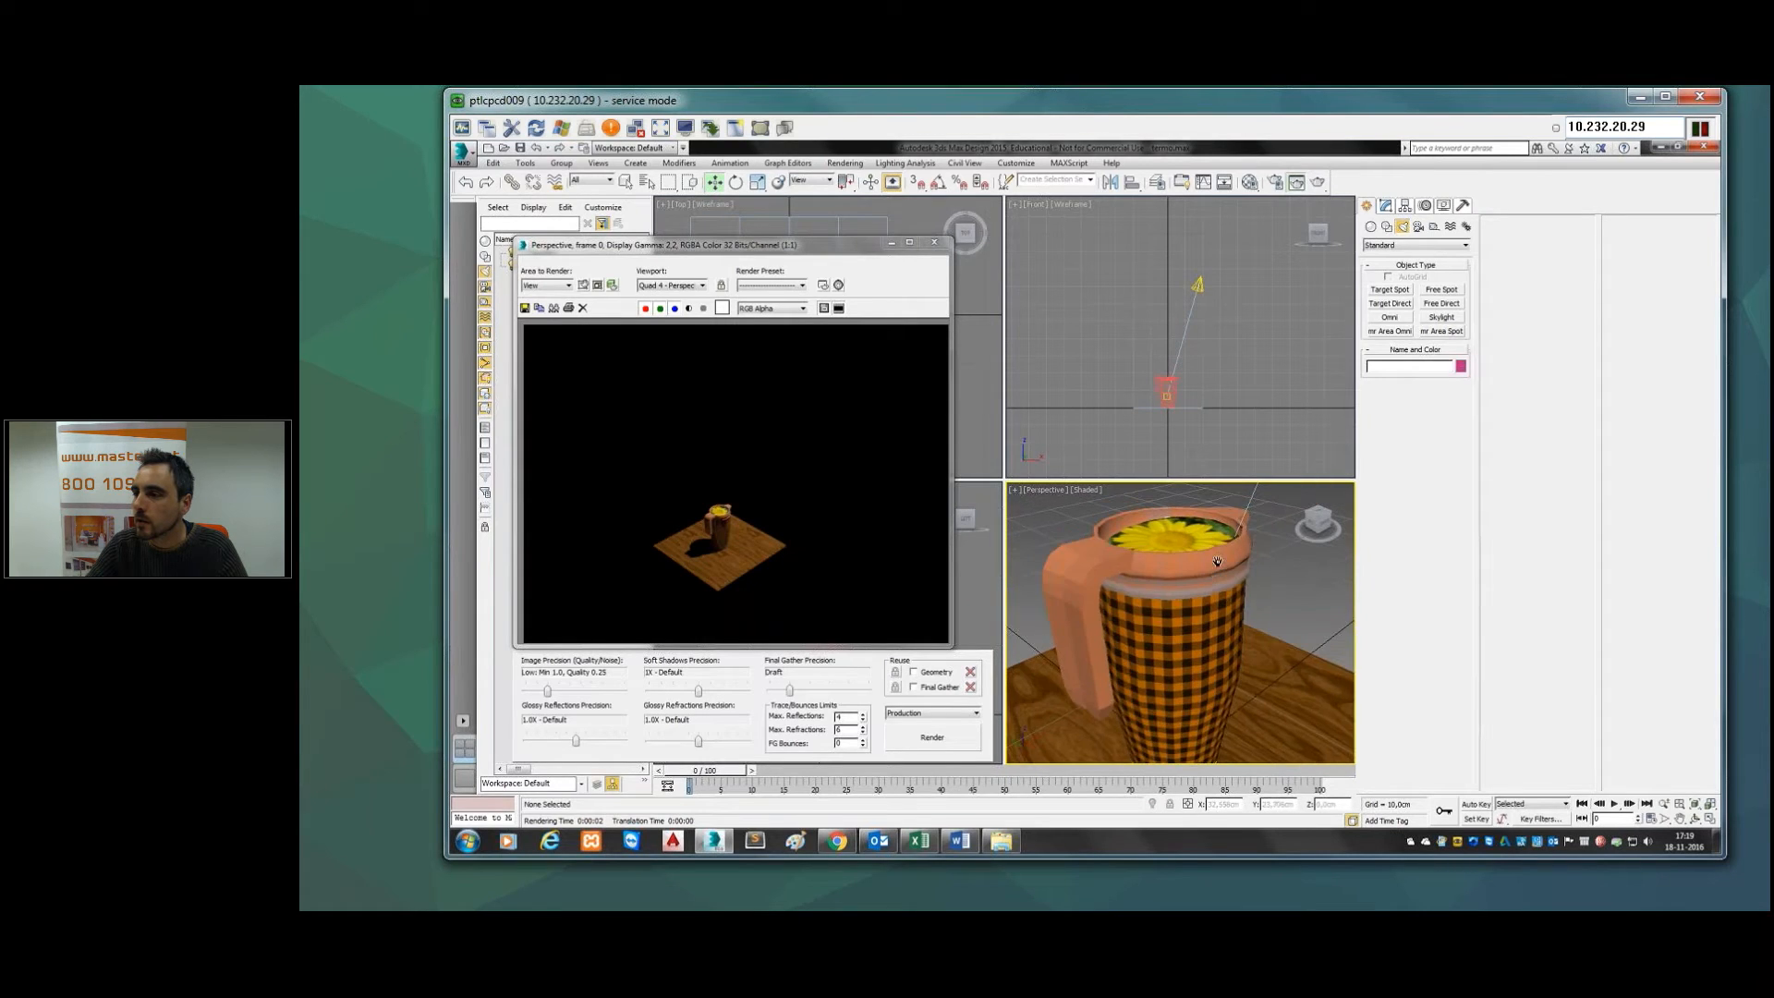
scroll(1217, 562, down, 8)
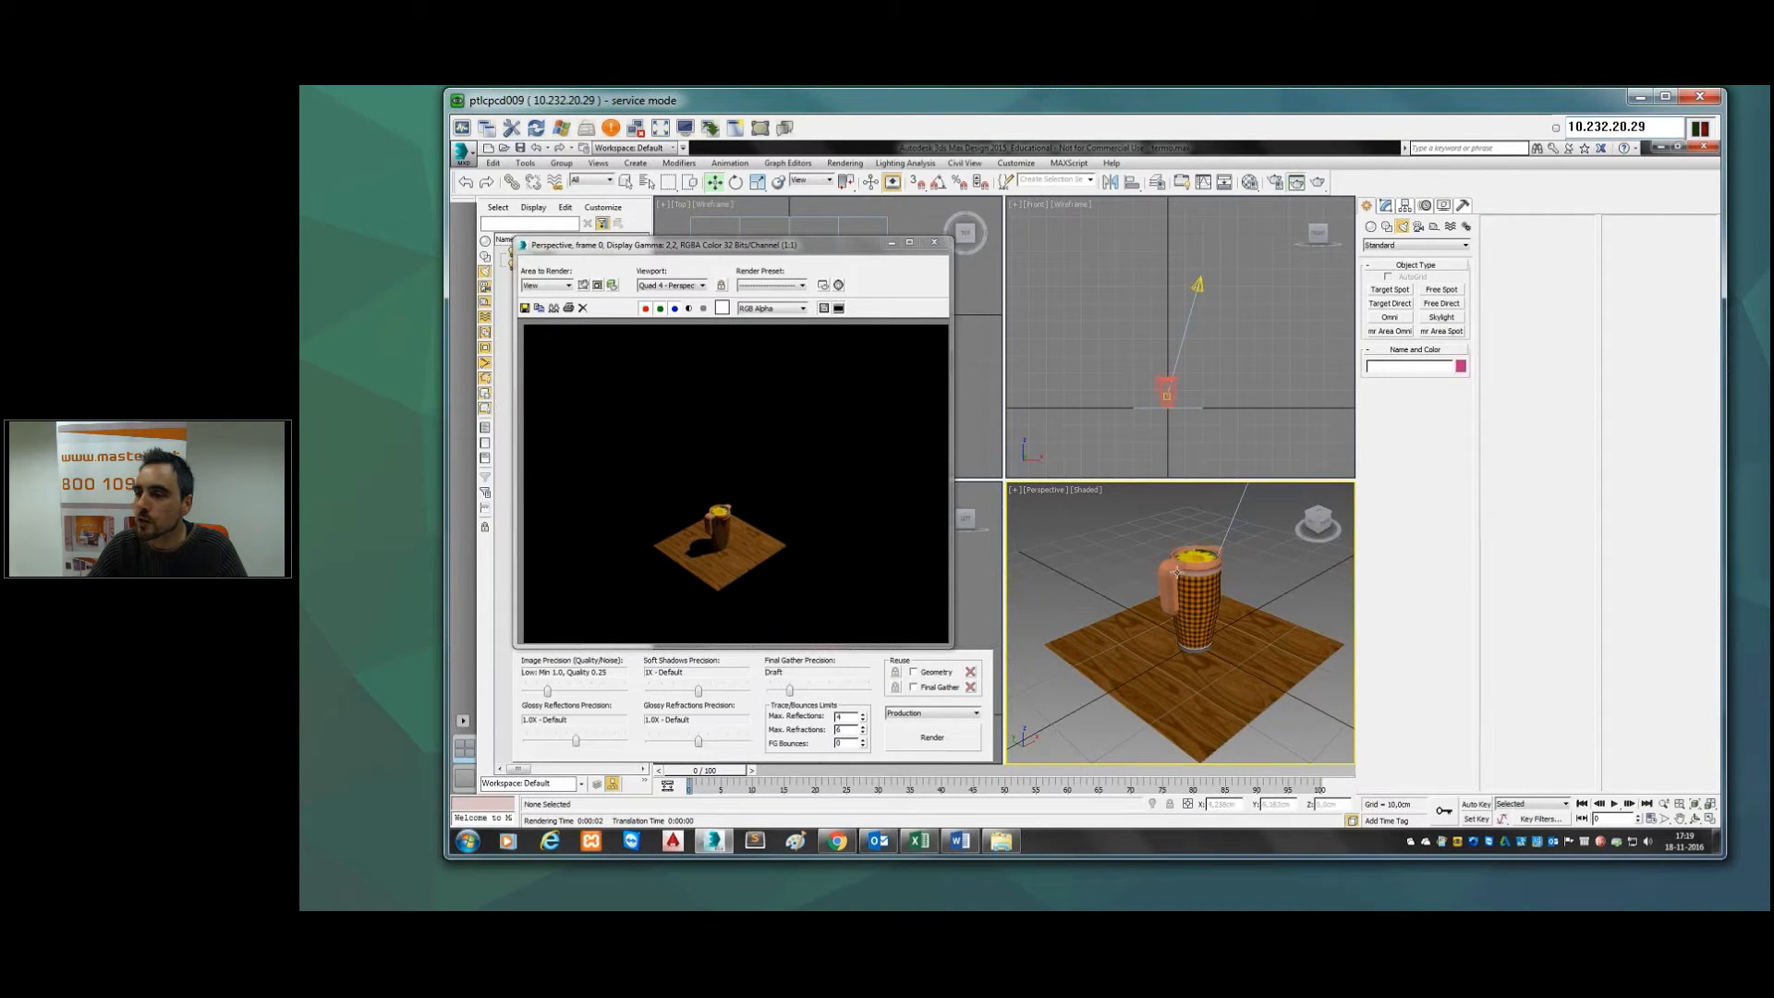
click(933, 736)
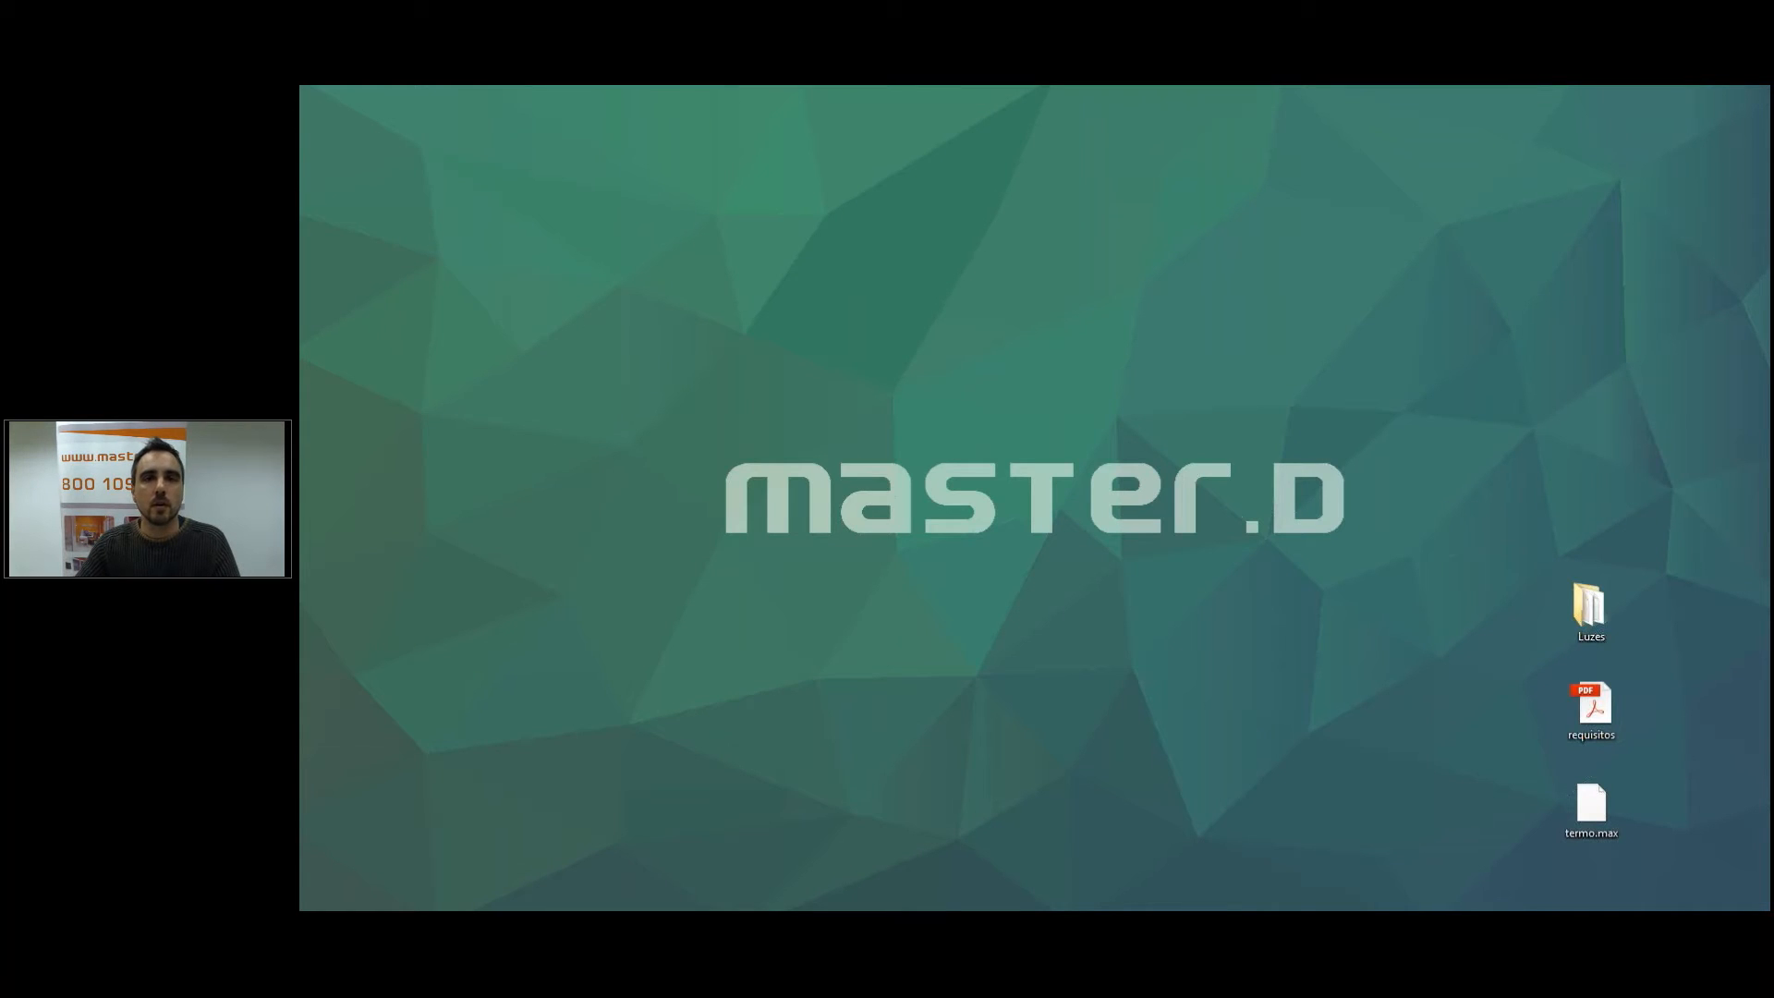
Step: Frame the mug and the whole wooden plane in the Perspective view, render it in Production mode, and close the rendered image
drag(302, 370, 1029, 140)
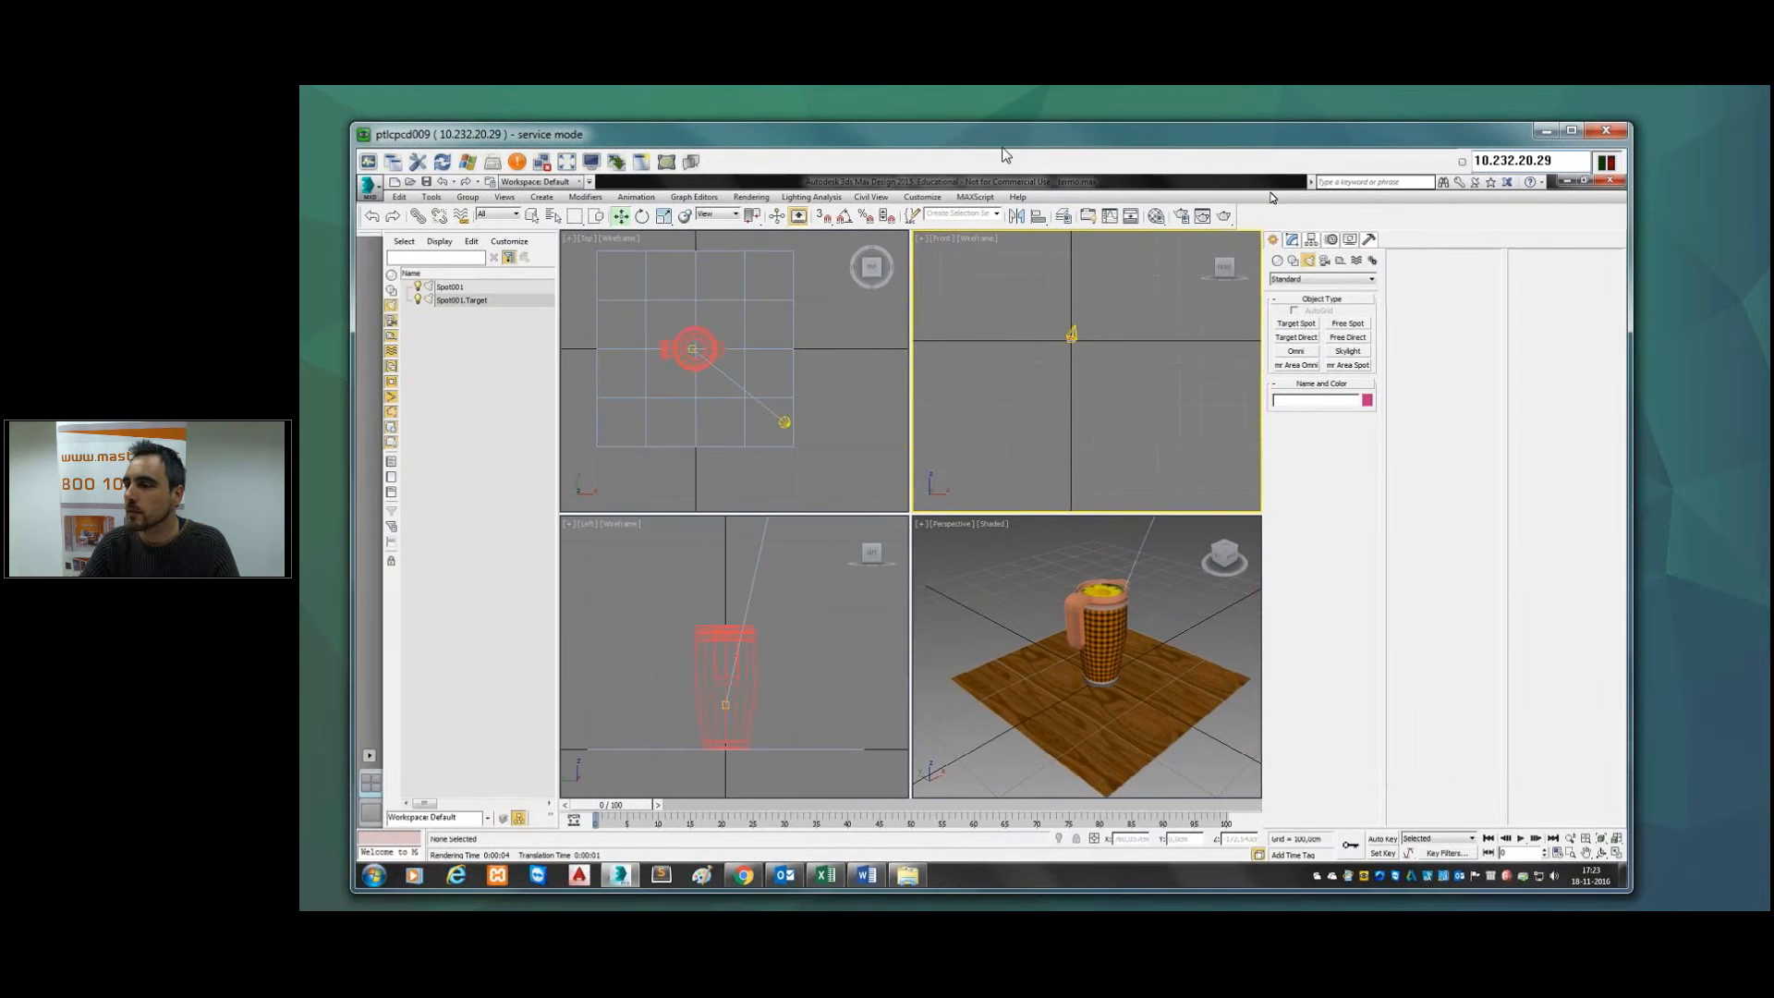
click(1072, 716)
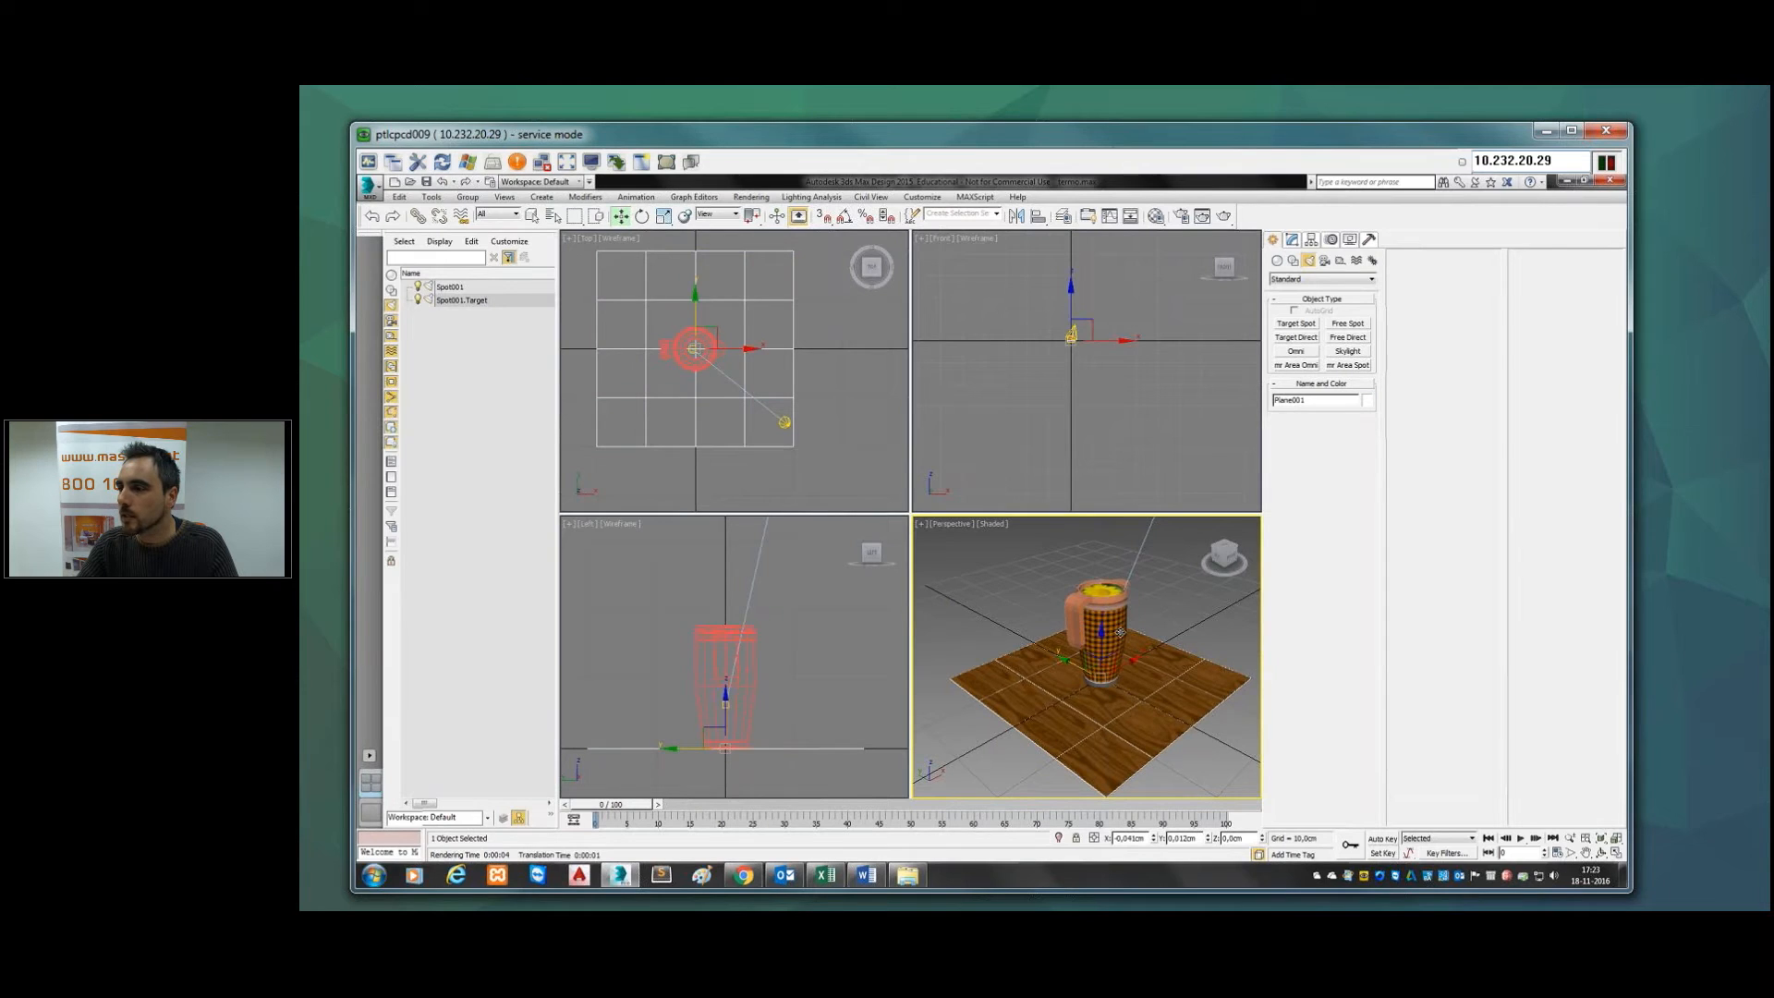
scroll(1120, 632, down, 5)
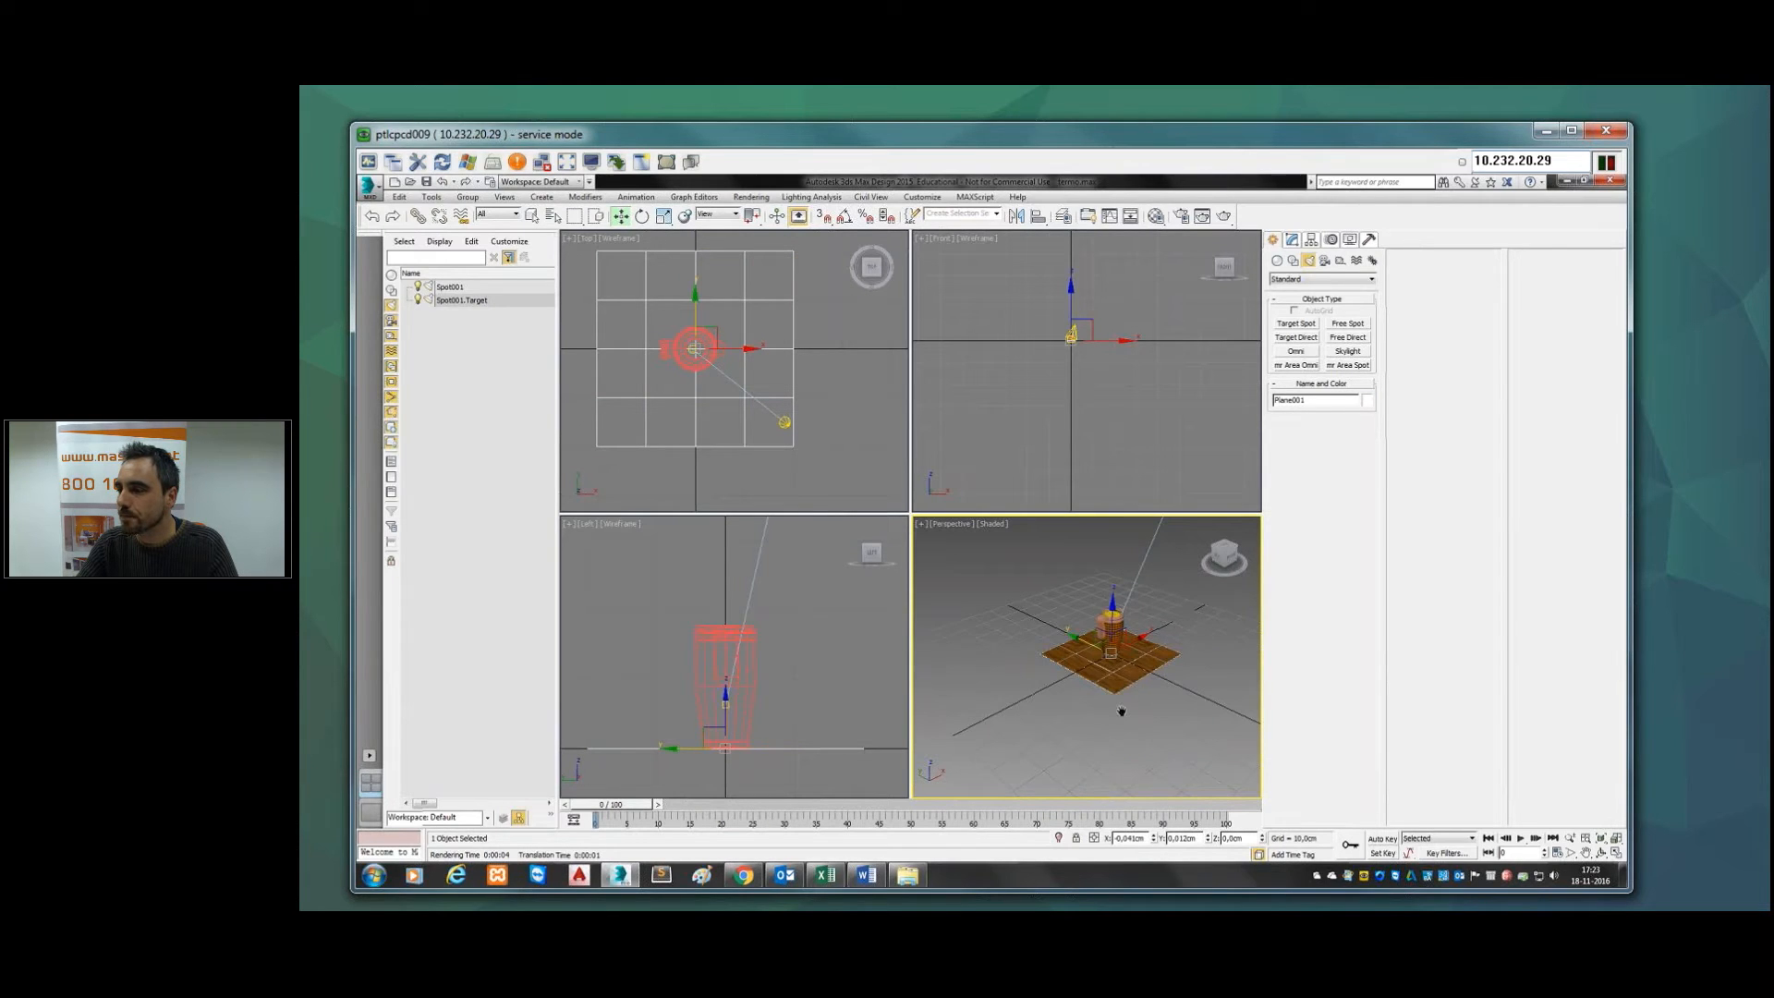
alt+middle_drag(1137, 693, 1160, 654)
scroll(1109, 660, up, 5)
scroll(1101, 667, down, 3)
alt+middle_drag(1102, 667, 1094, 688)
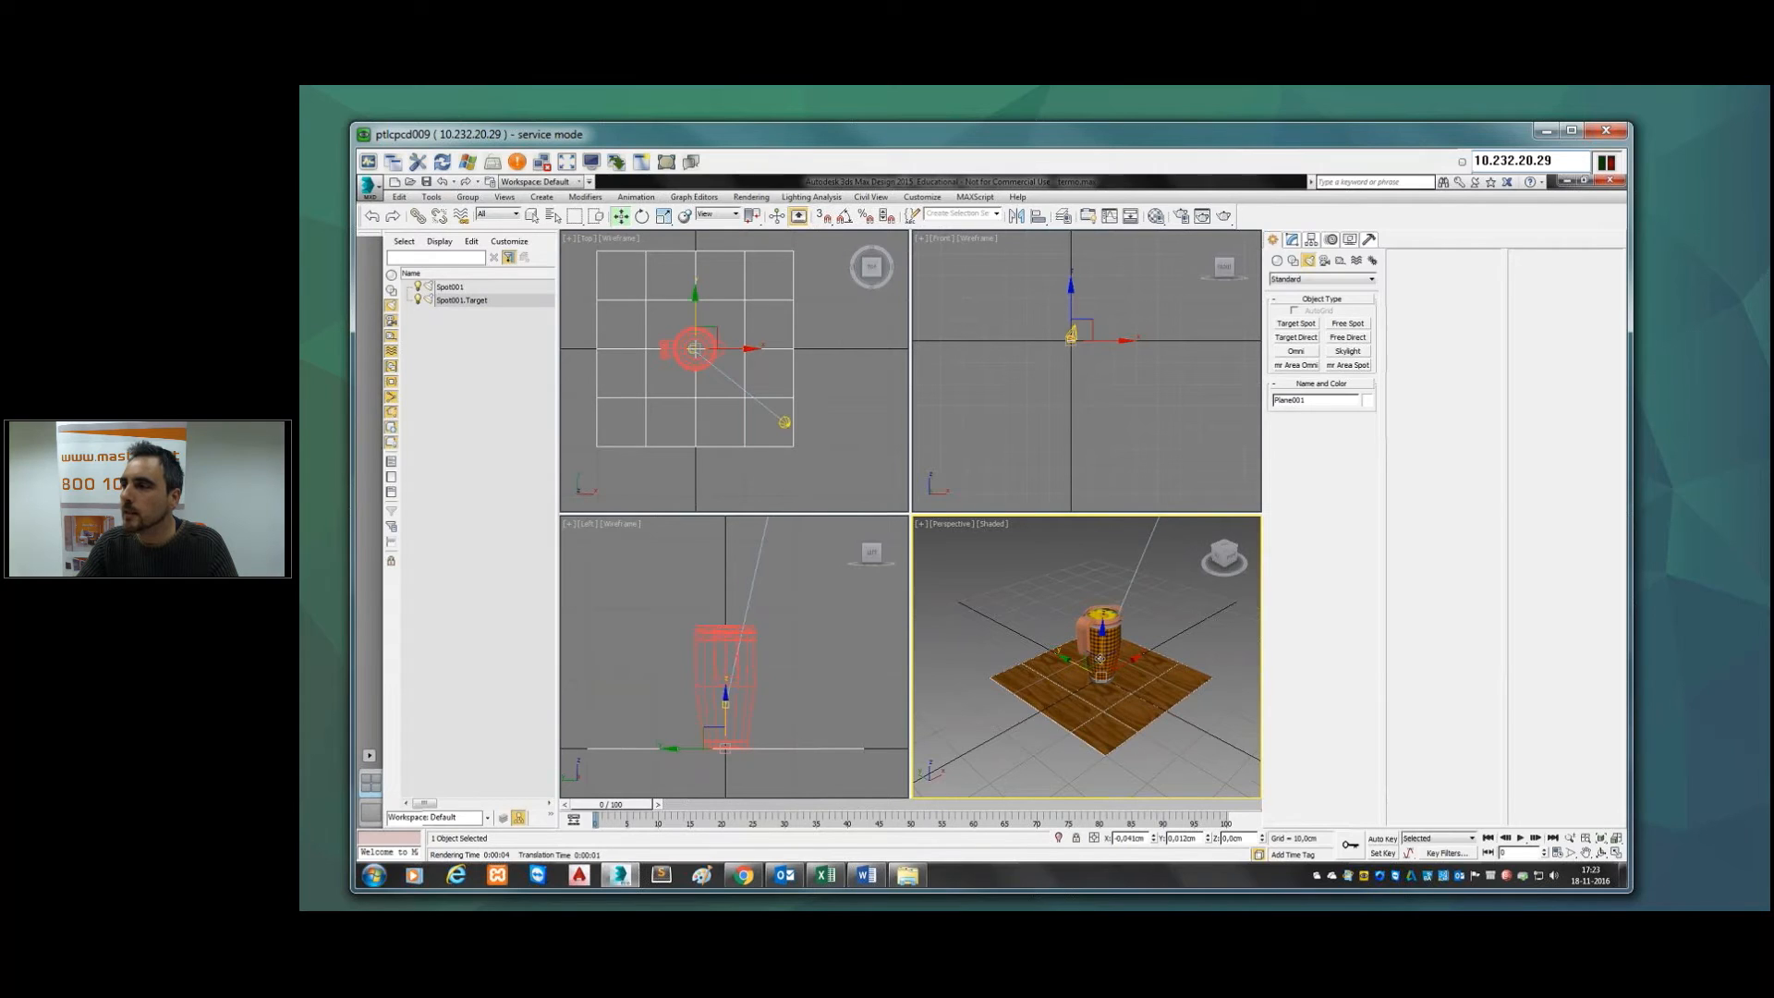
click(1201, 217)
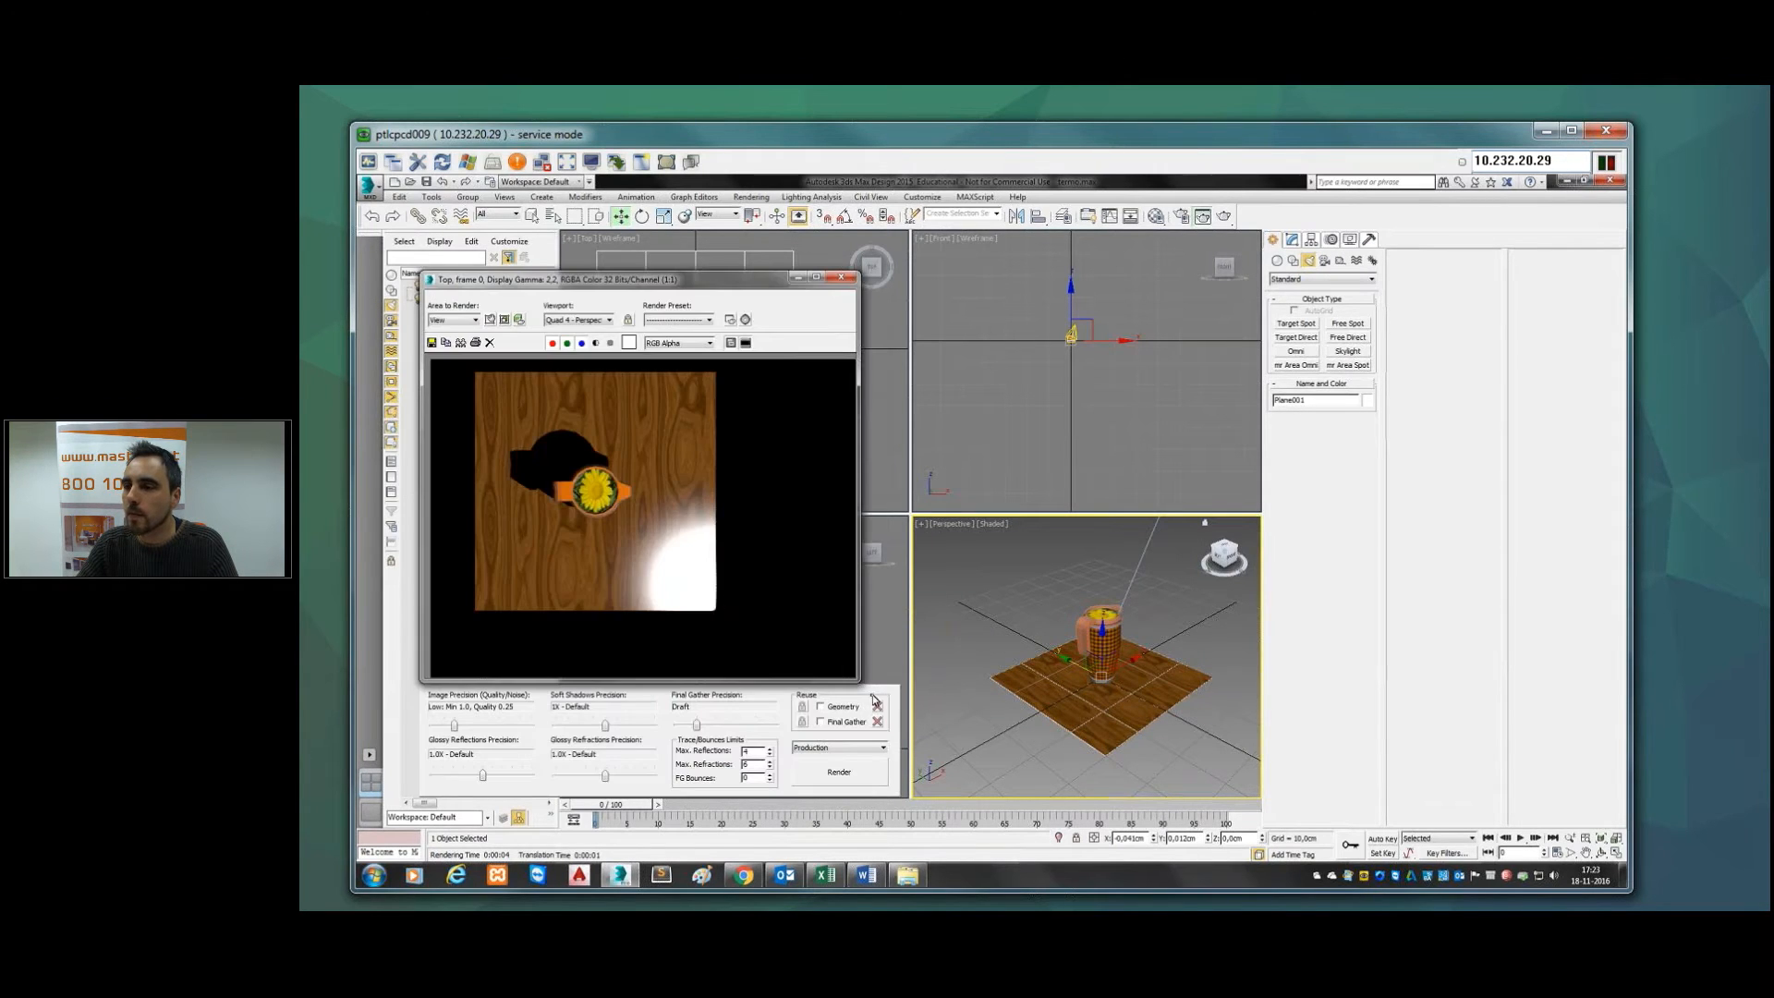
click(839, 772)
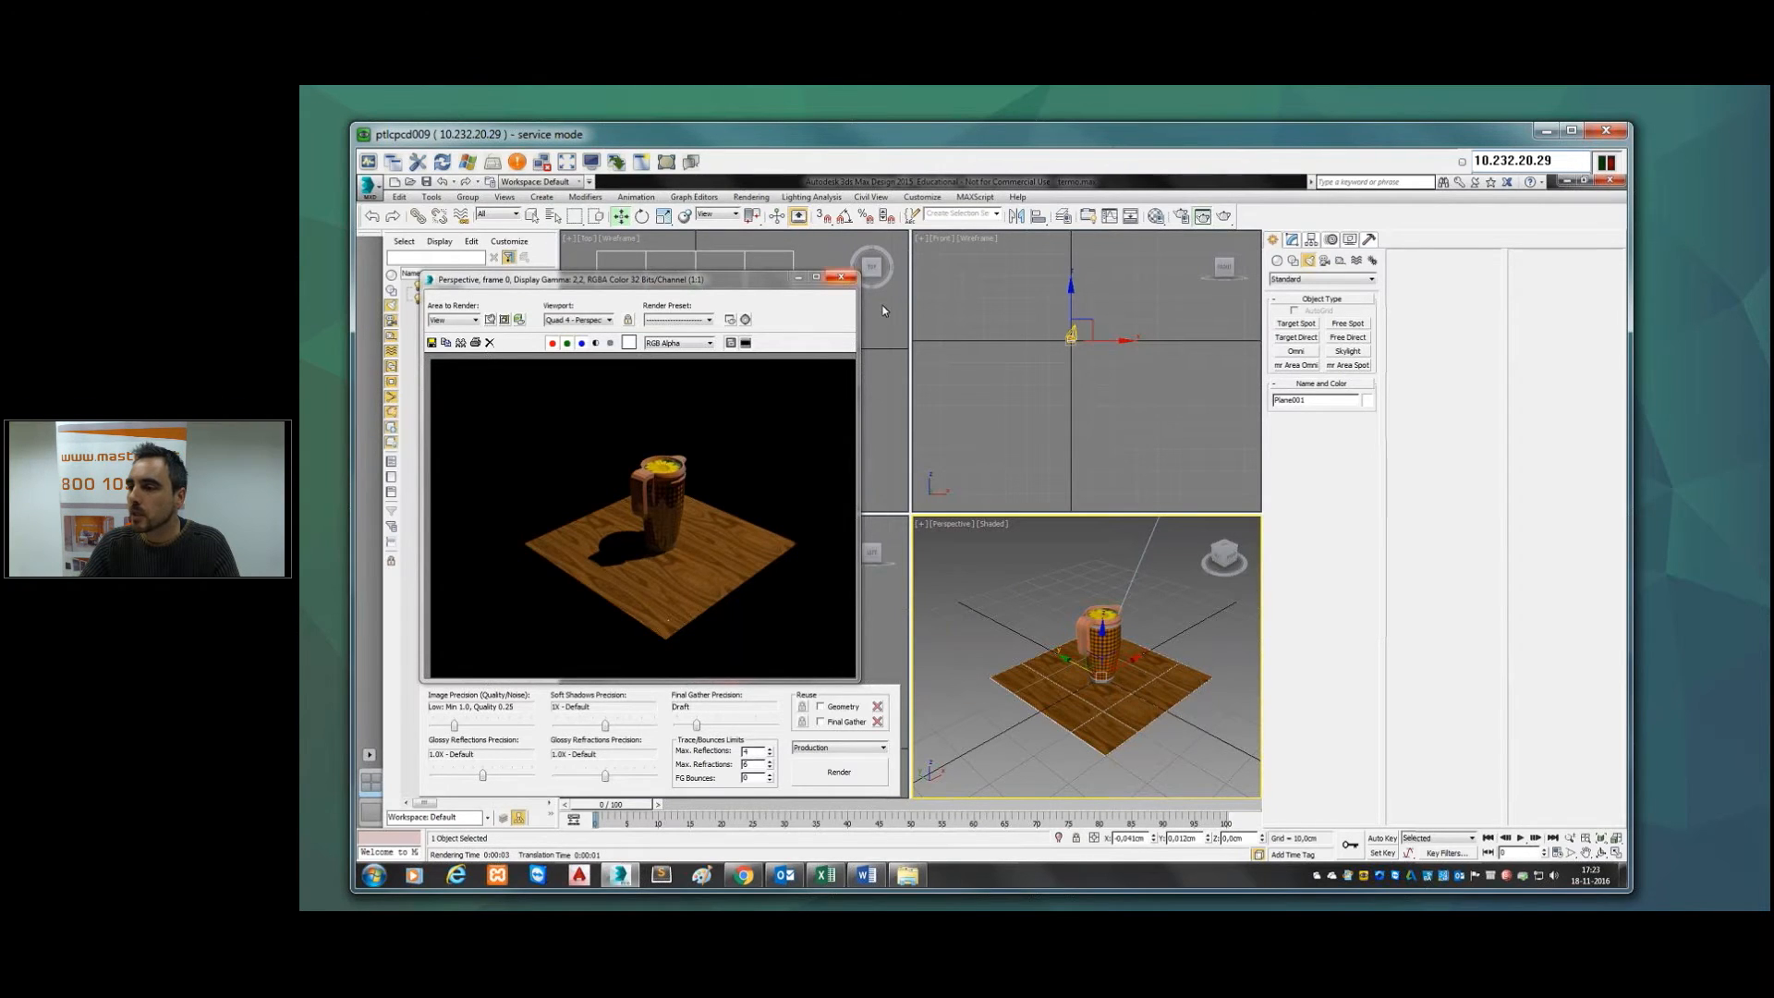
click(840, 279)
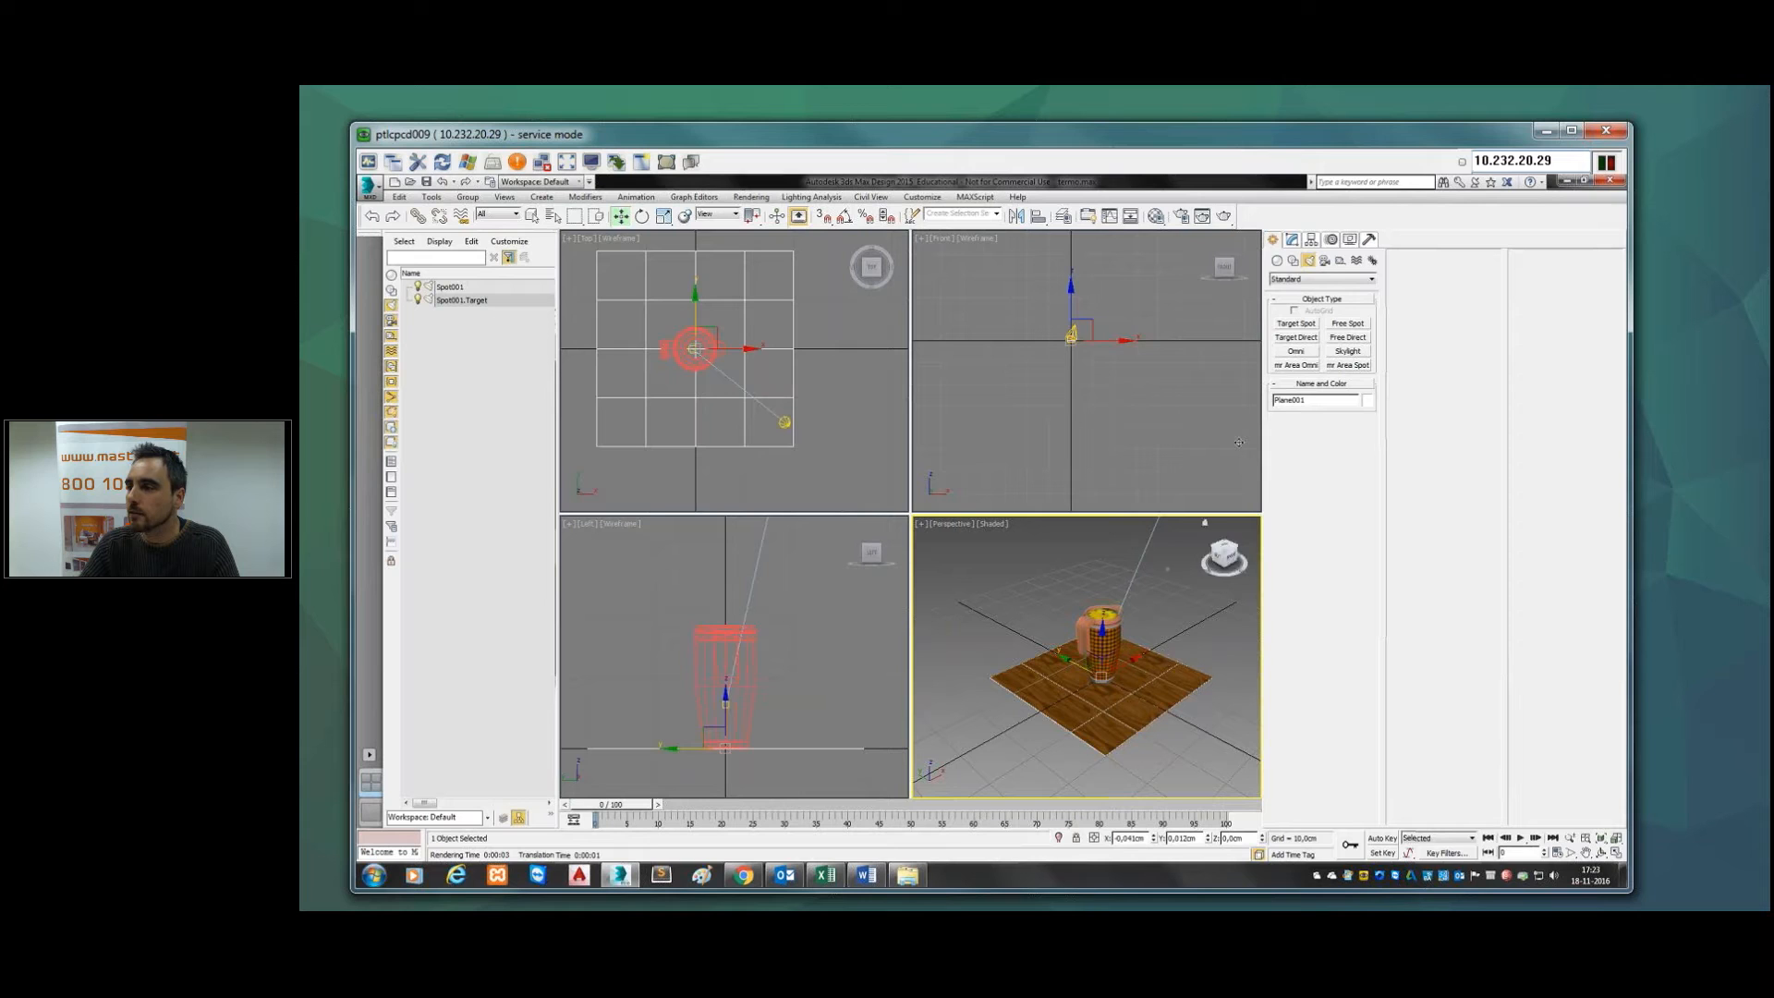
Step: Select the spotlight in the Perspective view and open its parameters for editing
click(1154, 591)
scroll(1146, 609, down, 3)
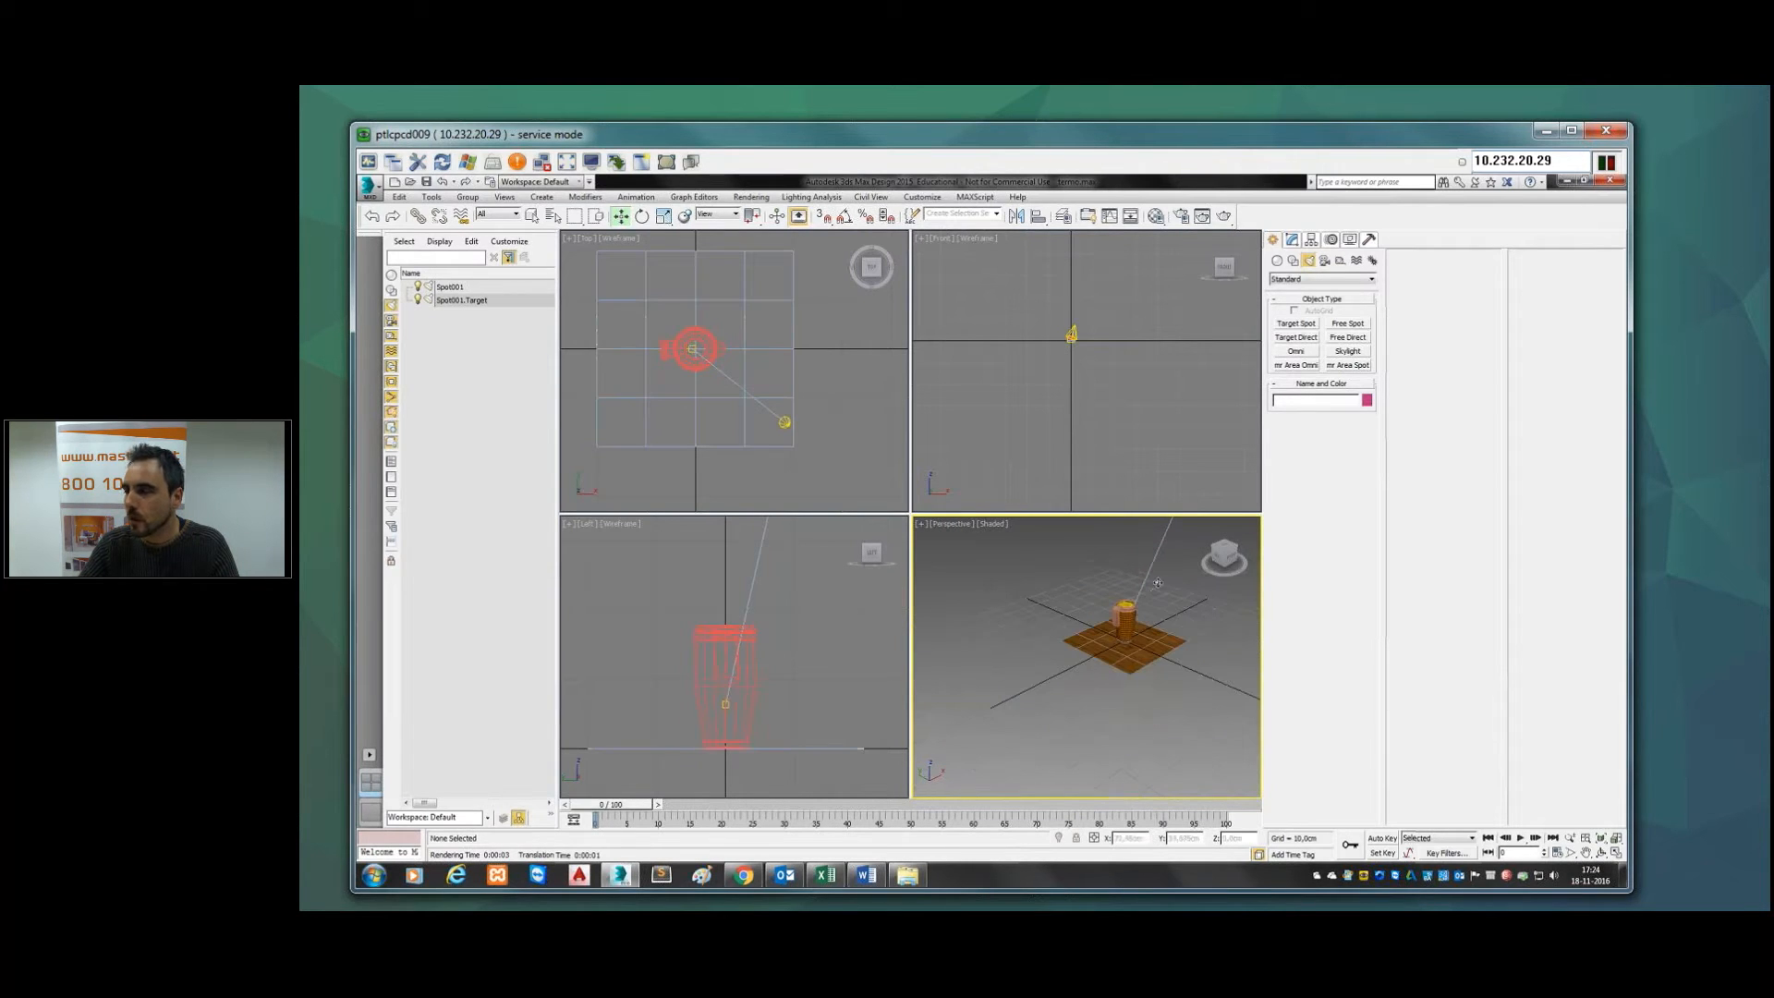
alt+middle_drag(1098, 628, 1101, 636)
click(1099, 552)
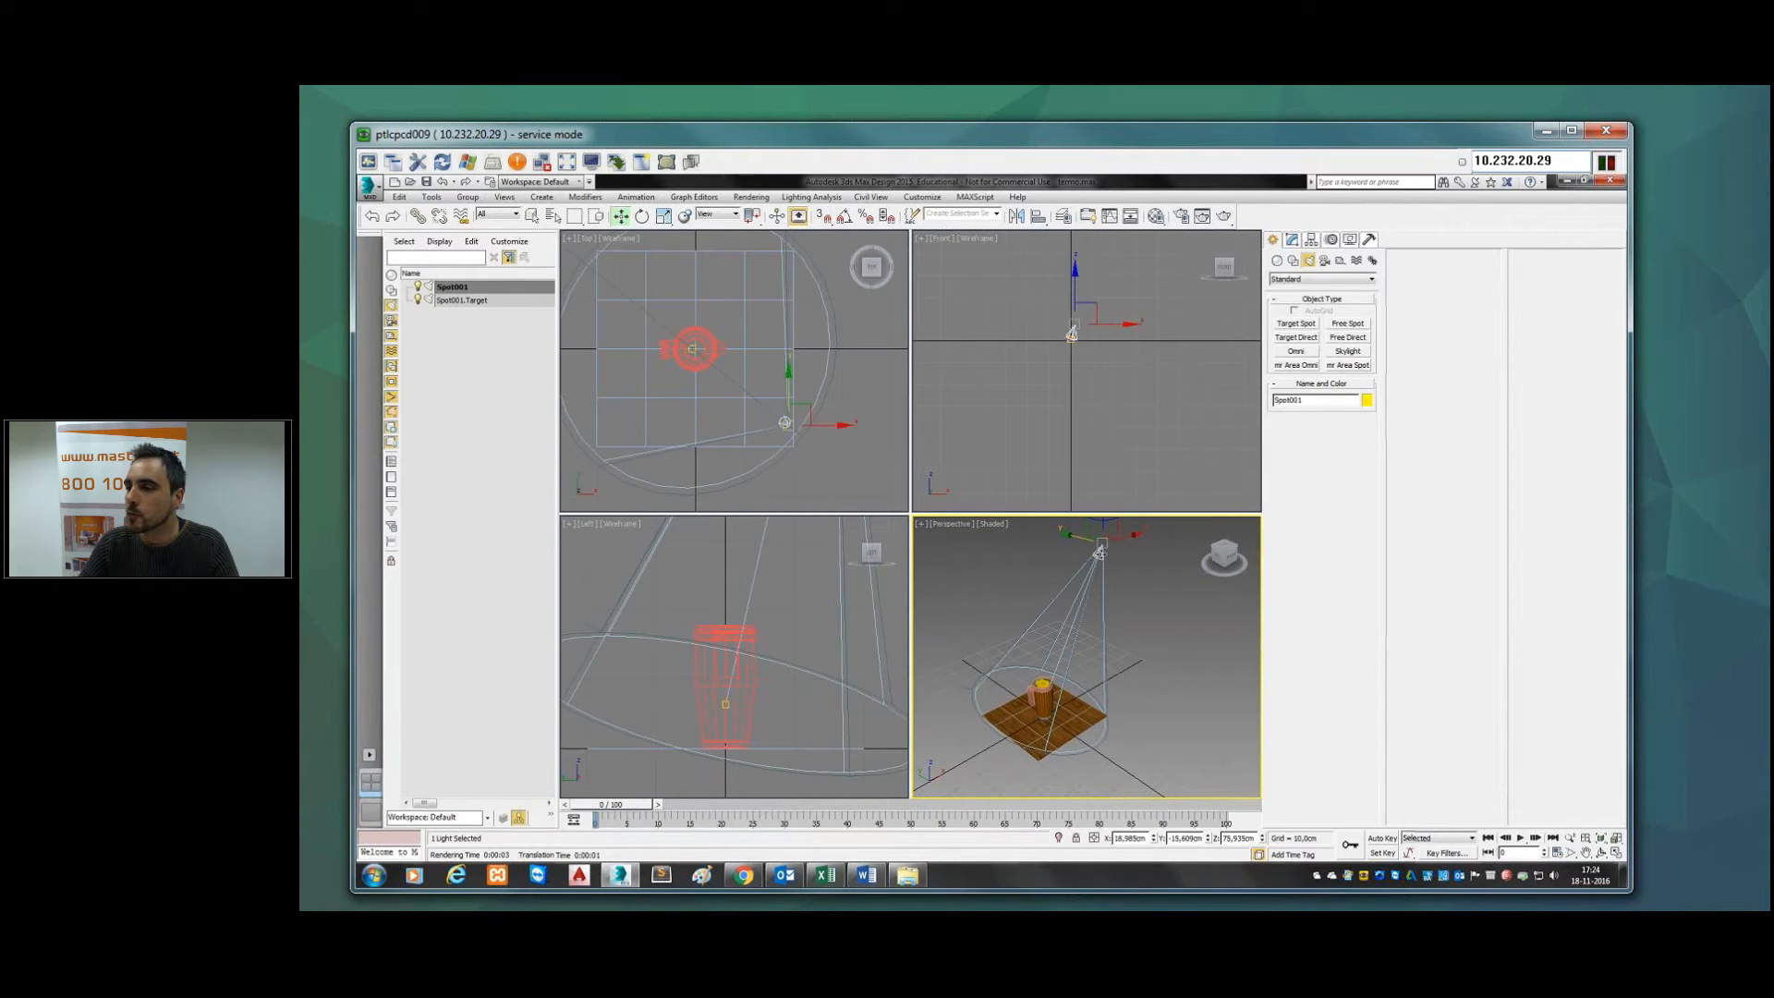
click(1295, 244)
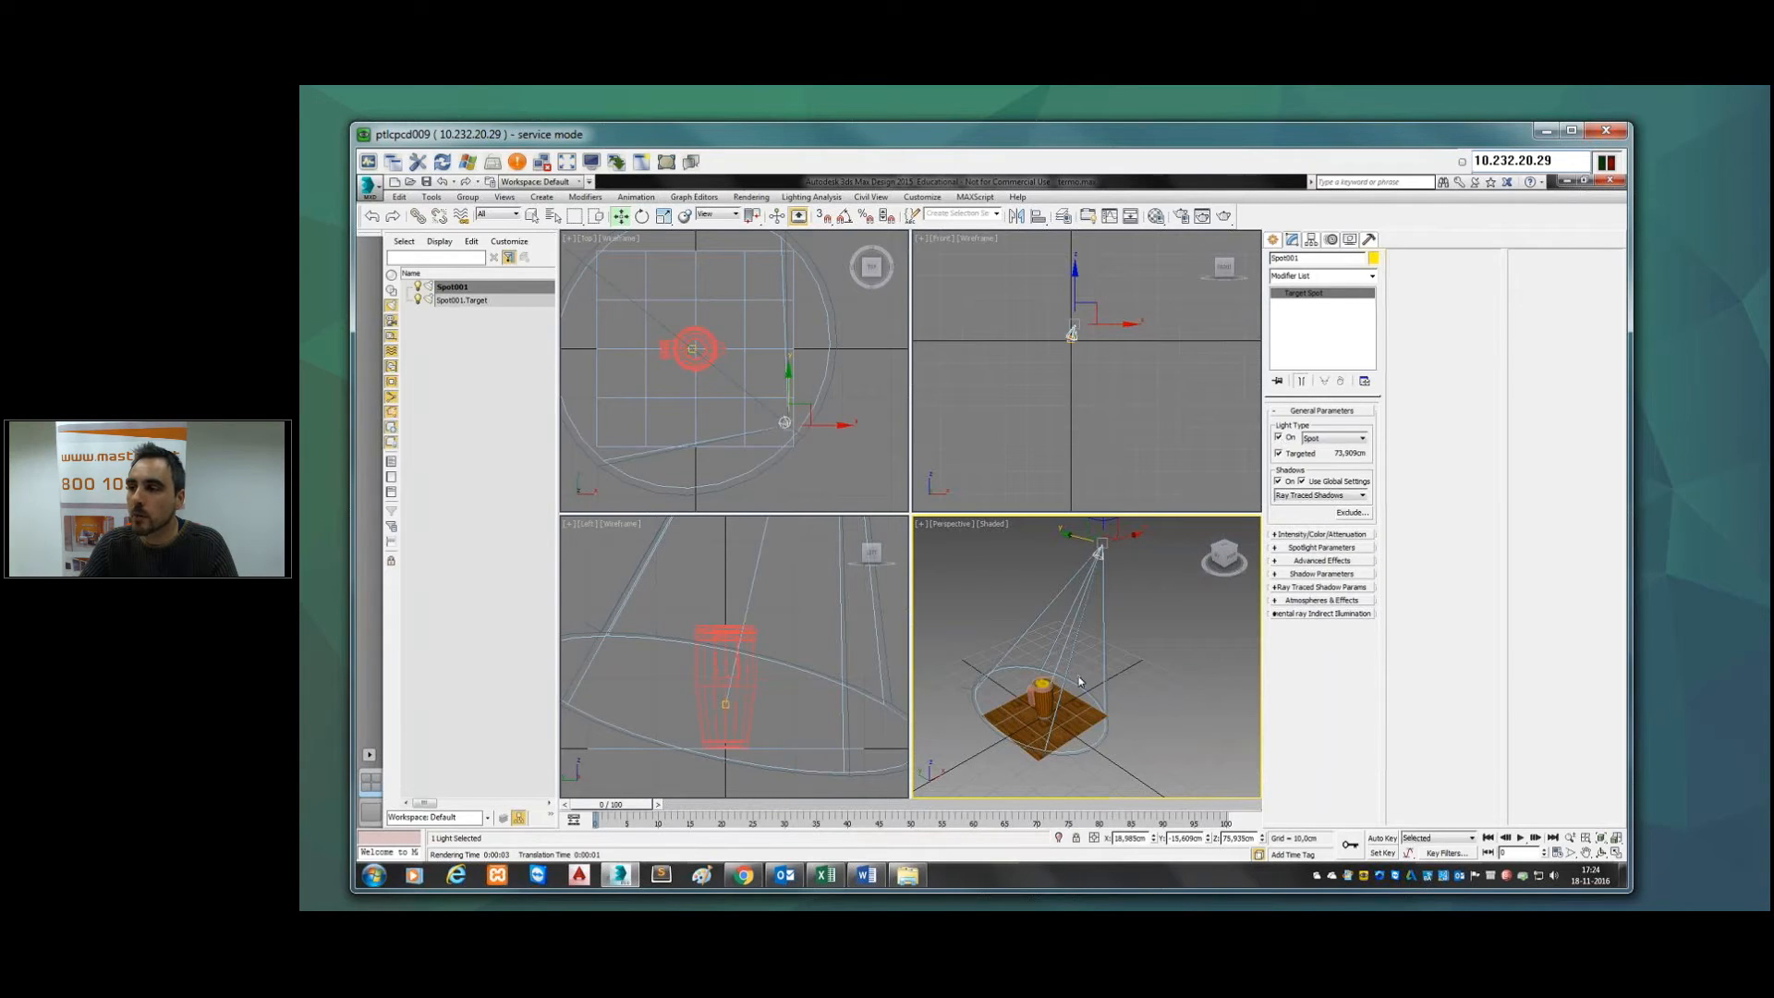
Step: Look through the available light types, keep Spot, and set the spotlight's shadow type to Shadow Map
click(1364, 439)
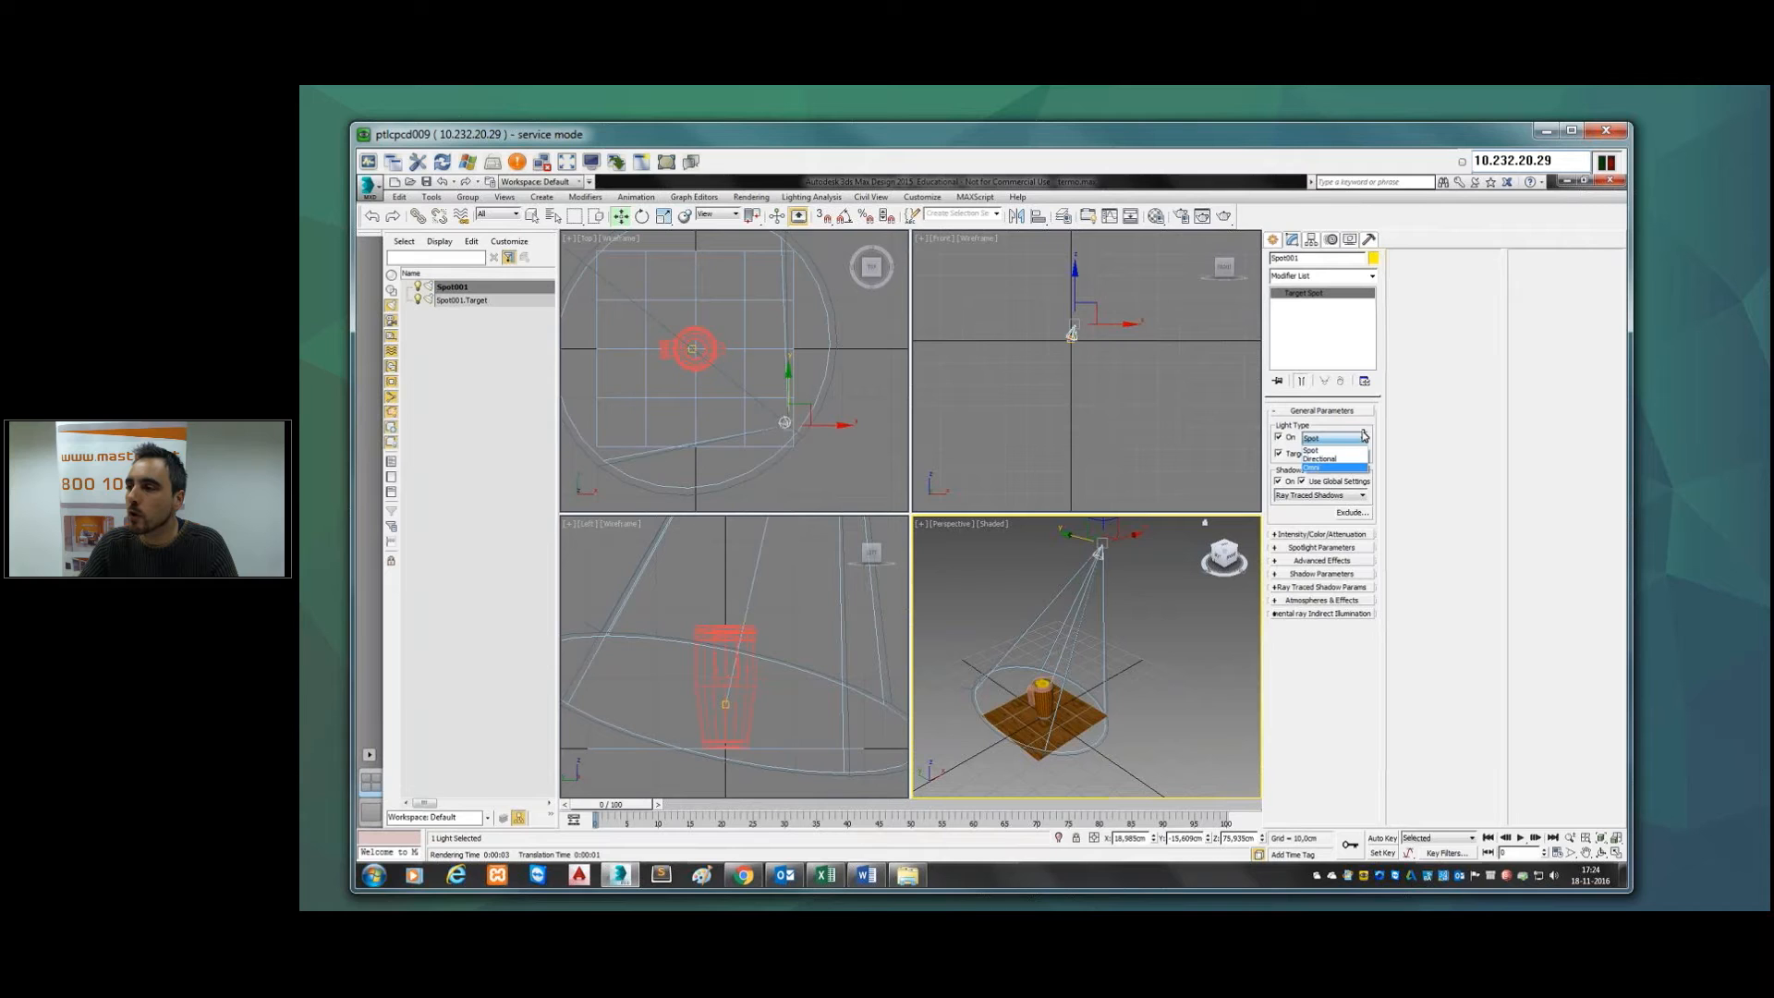
click(1376, 428)
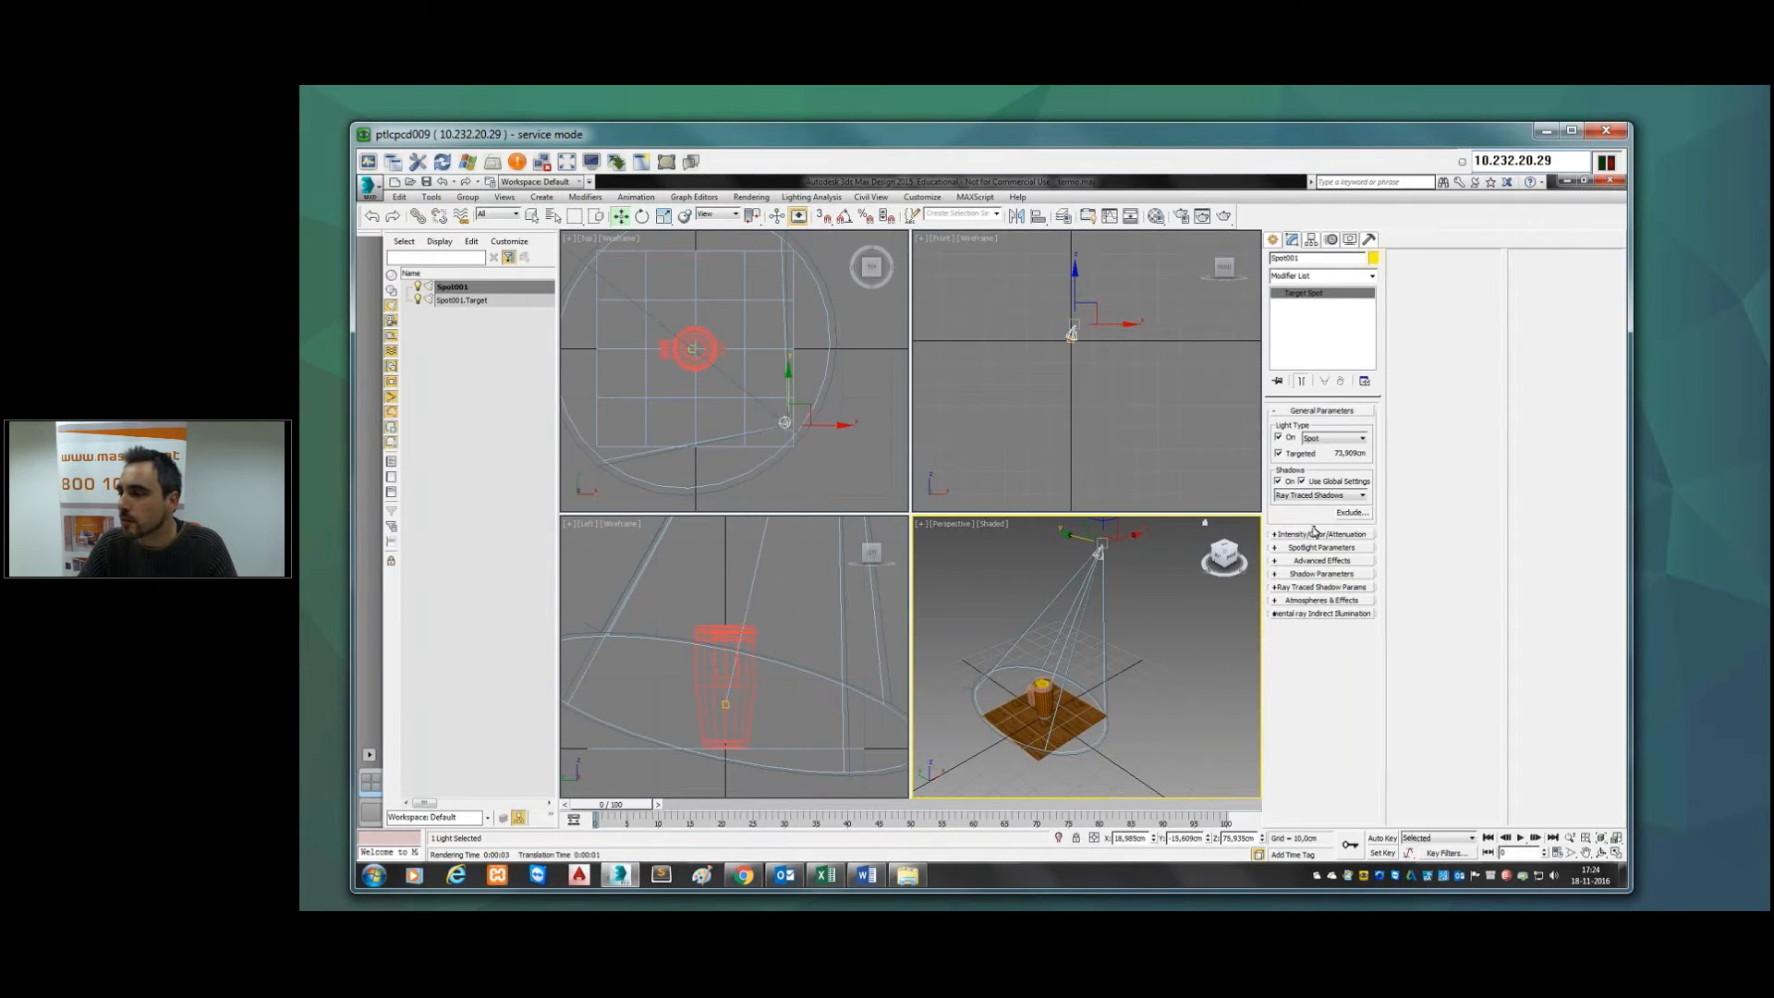
click(1362, 498)
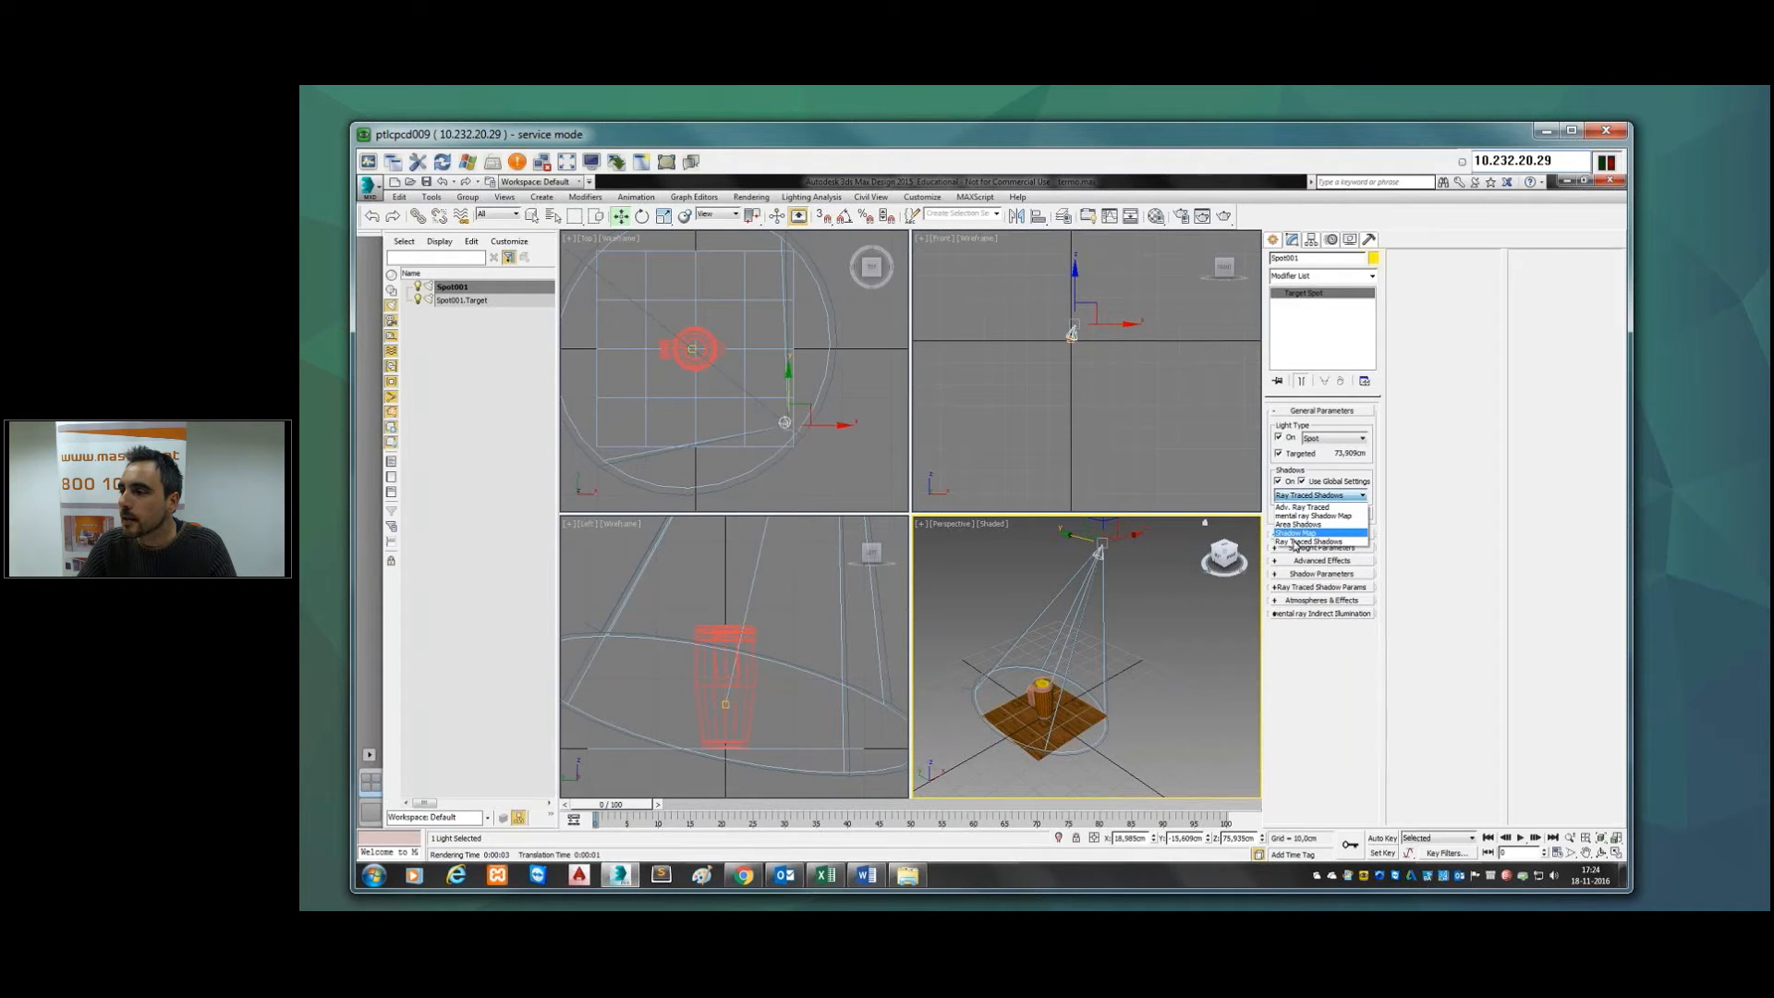
click(1299, 533)
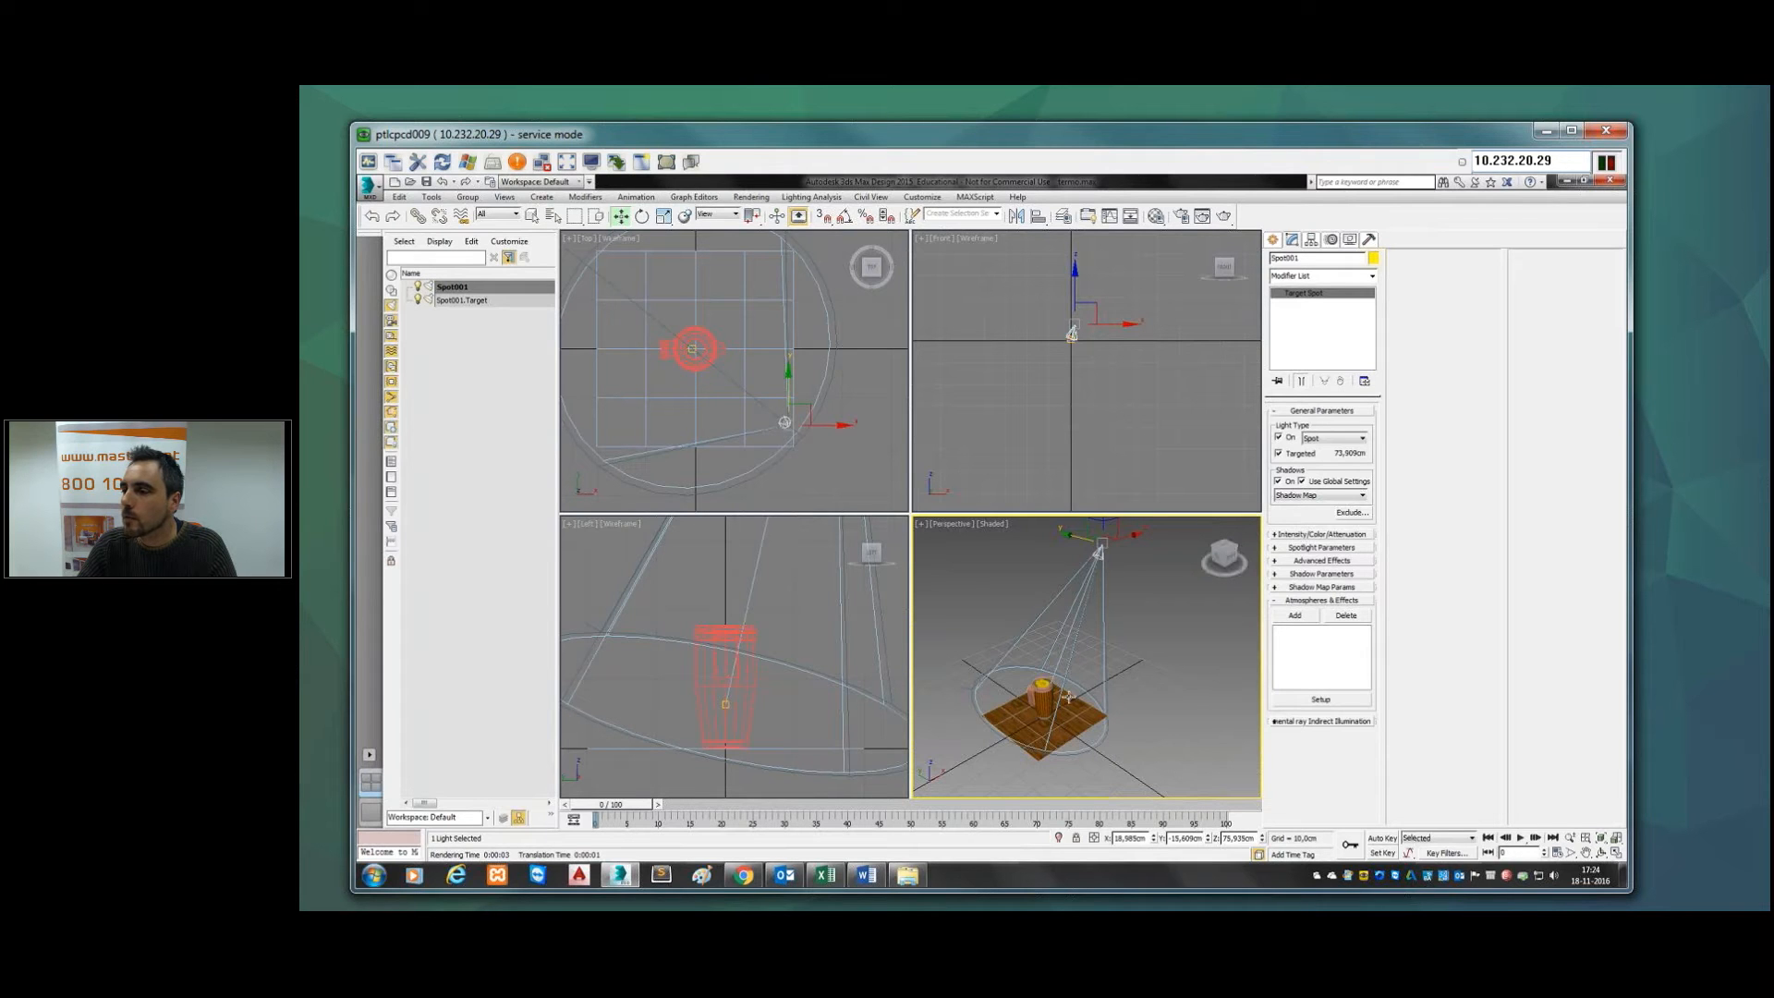
Step: Render a close Perspective view of the mug with the spotlight's Shadow Map shadows, leaving the spotlight selected
click(1069, 695)
click(1100, 552)
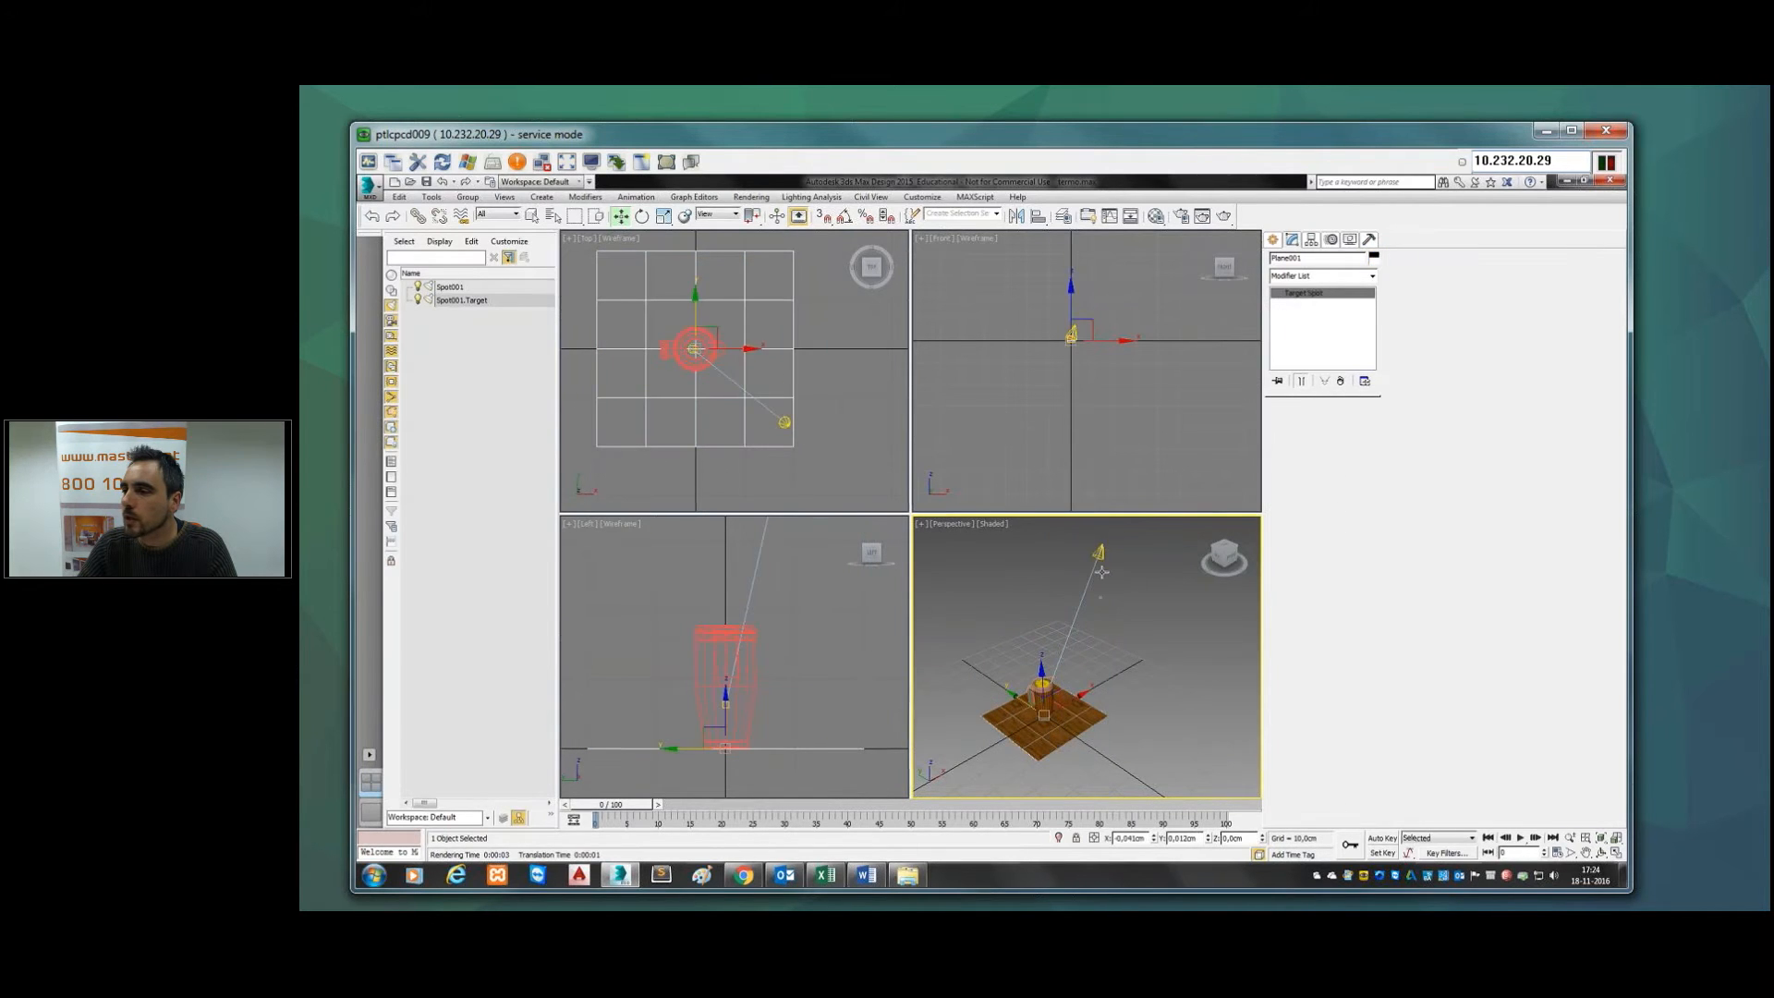
scroll(1087, 620, up, 5)
middle_drag(1087, 620, 1146, 571)
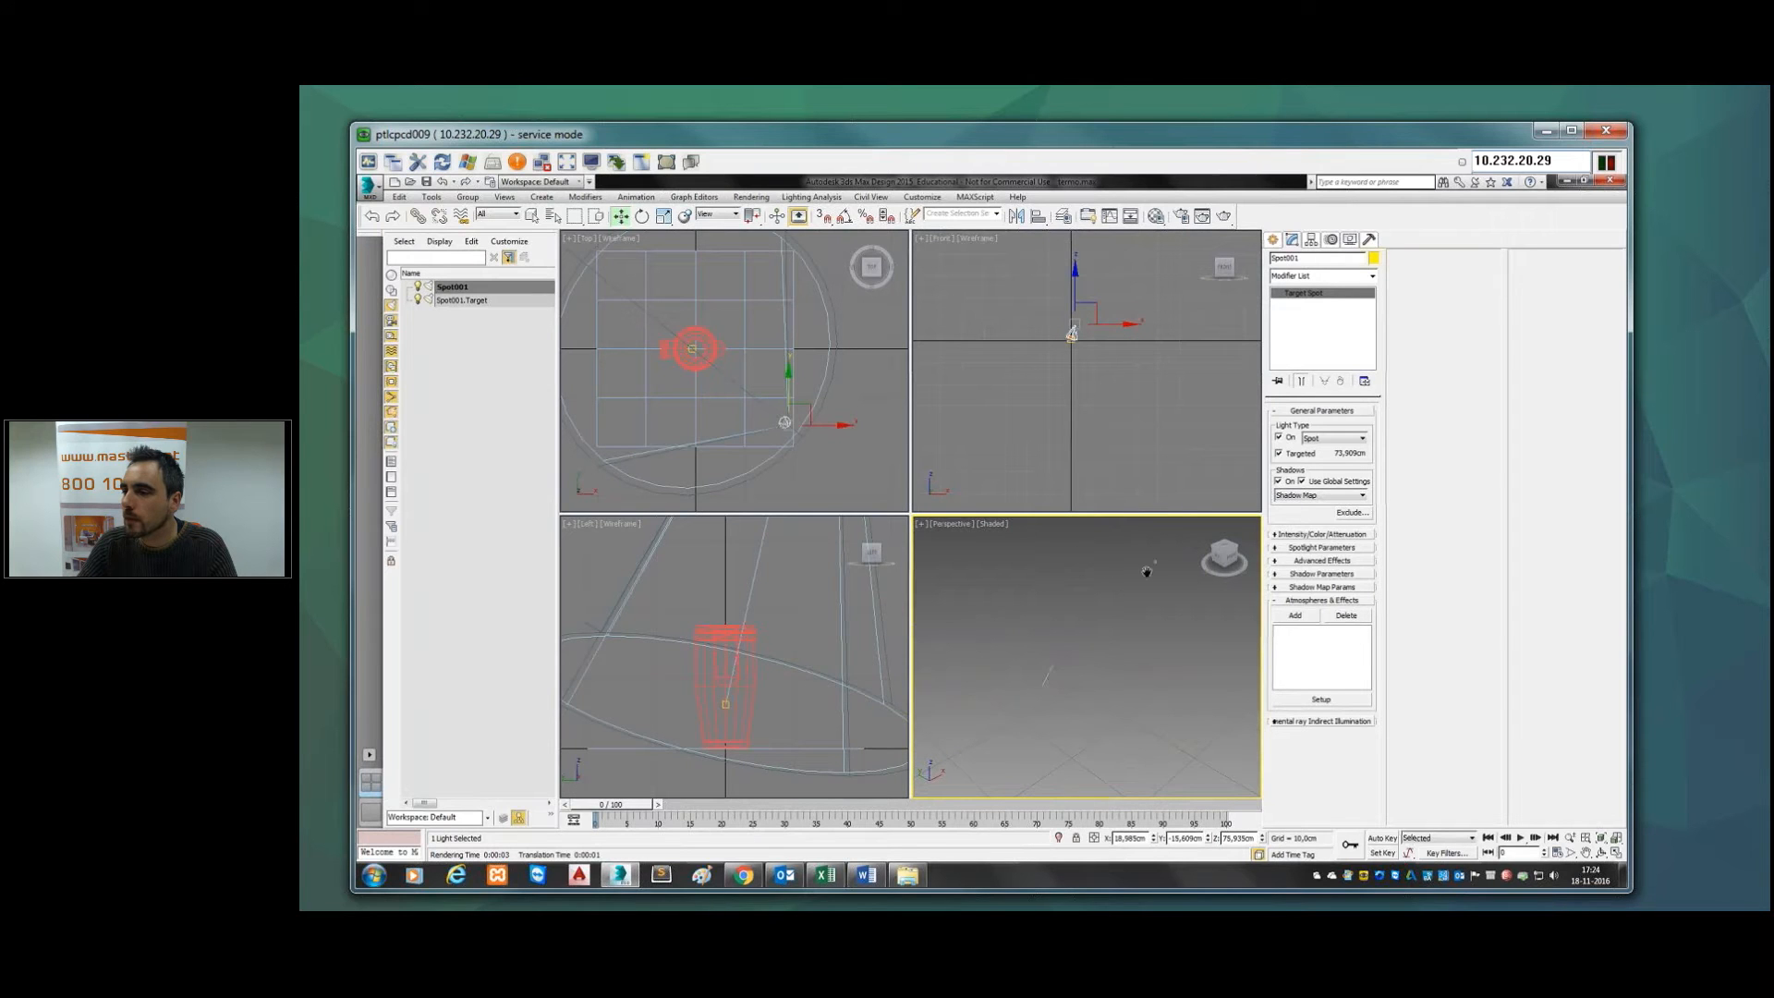
scroll(1106, 584, down, 5)
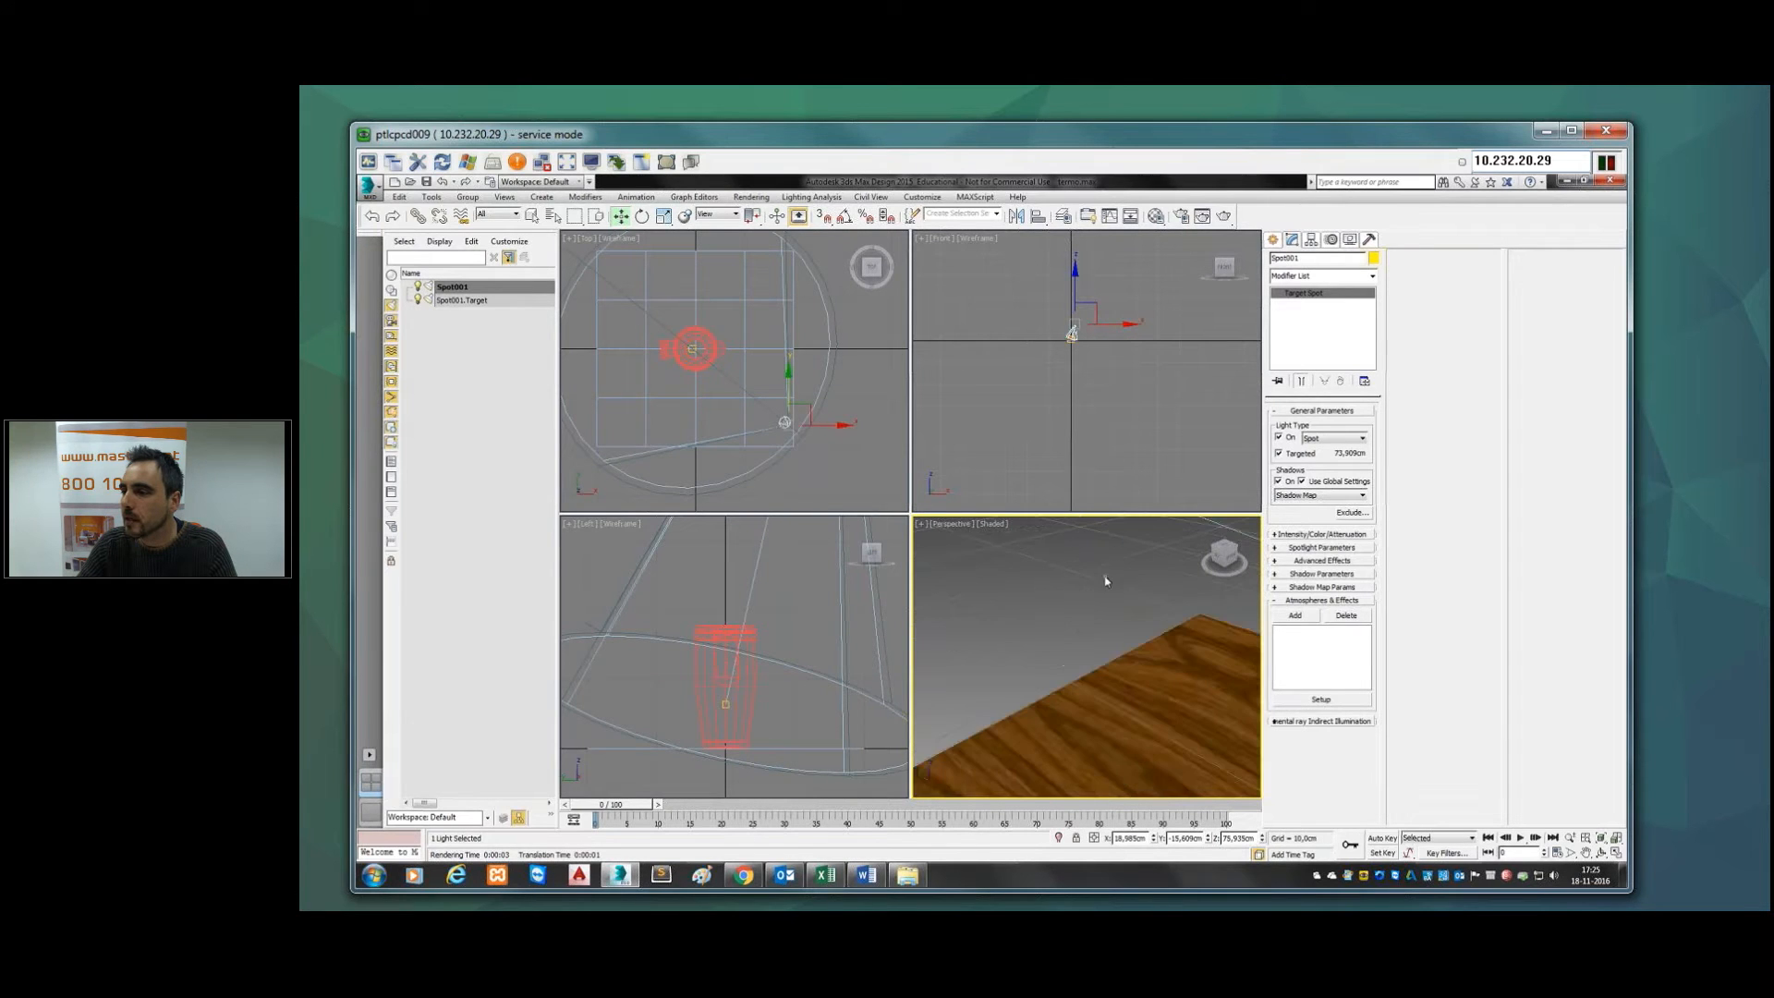
scroll(1109, 599, down, 4)
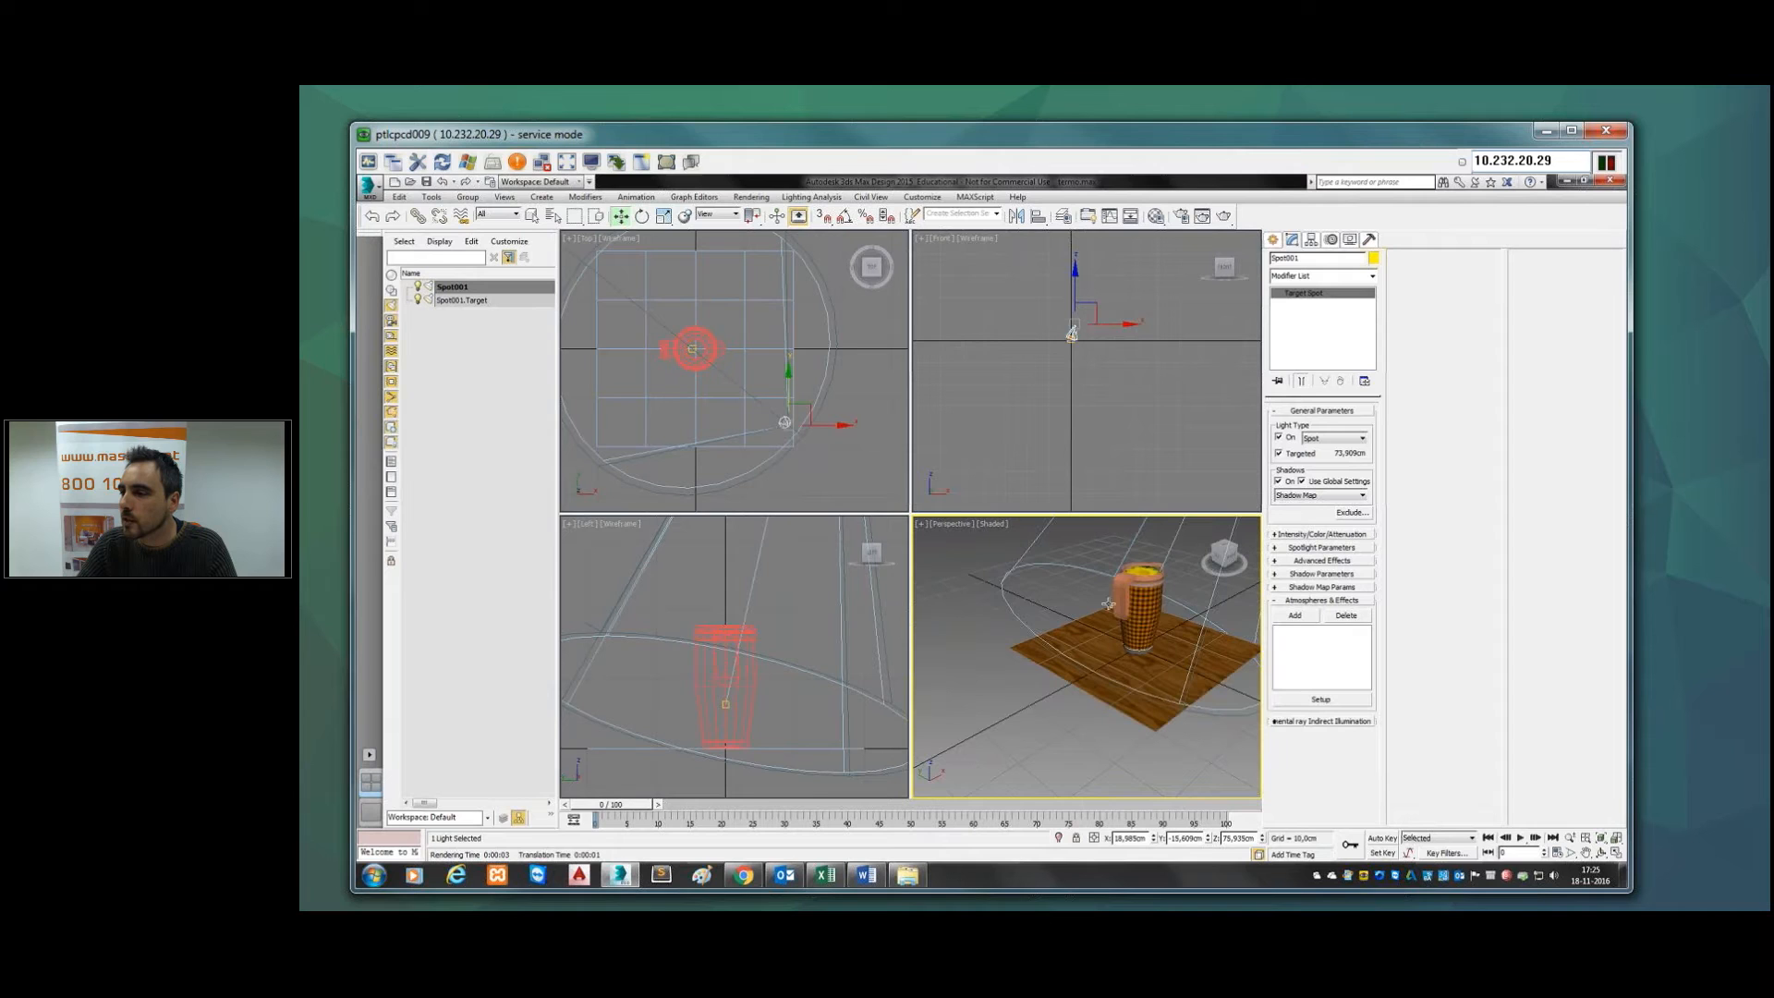
scroll(1090, 632, down, 3)
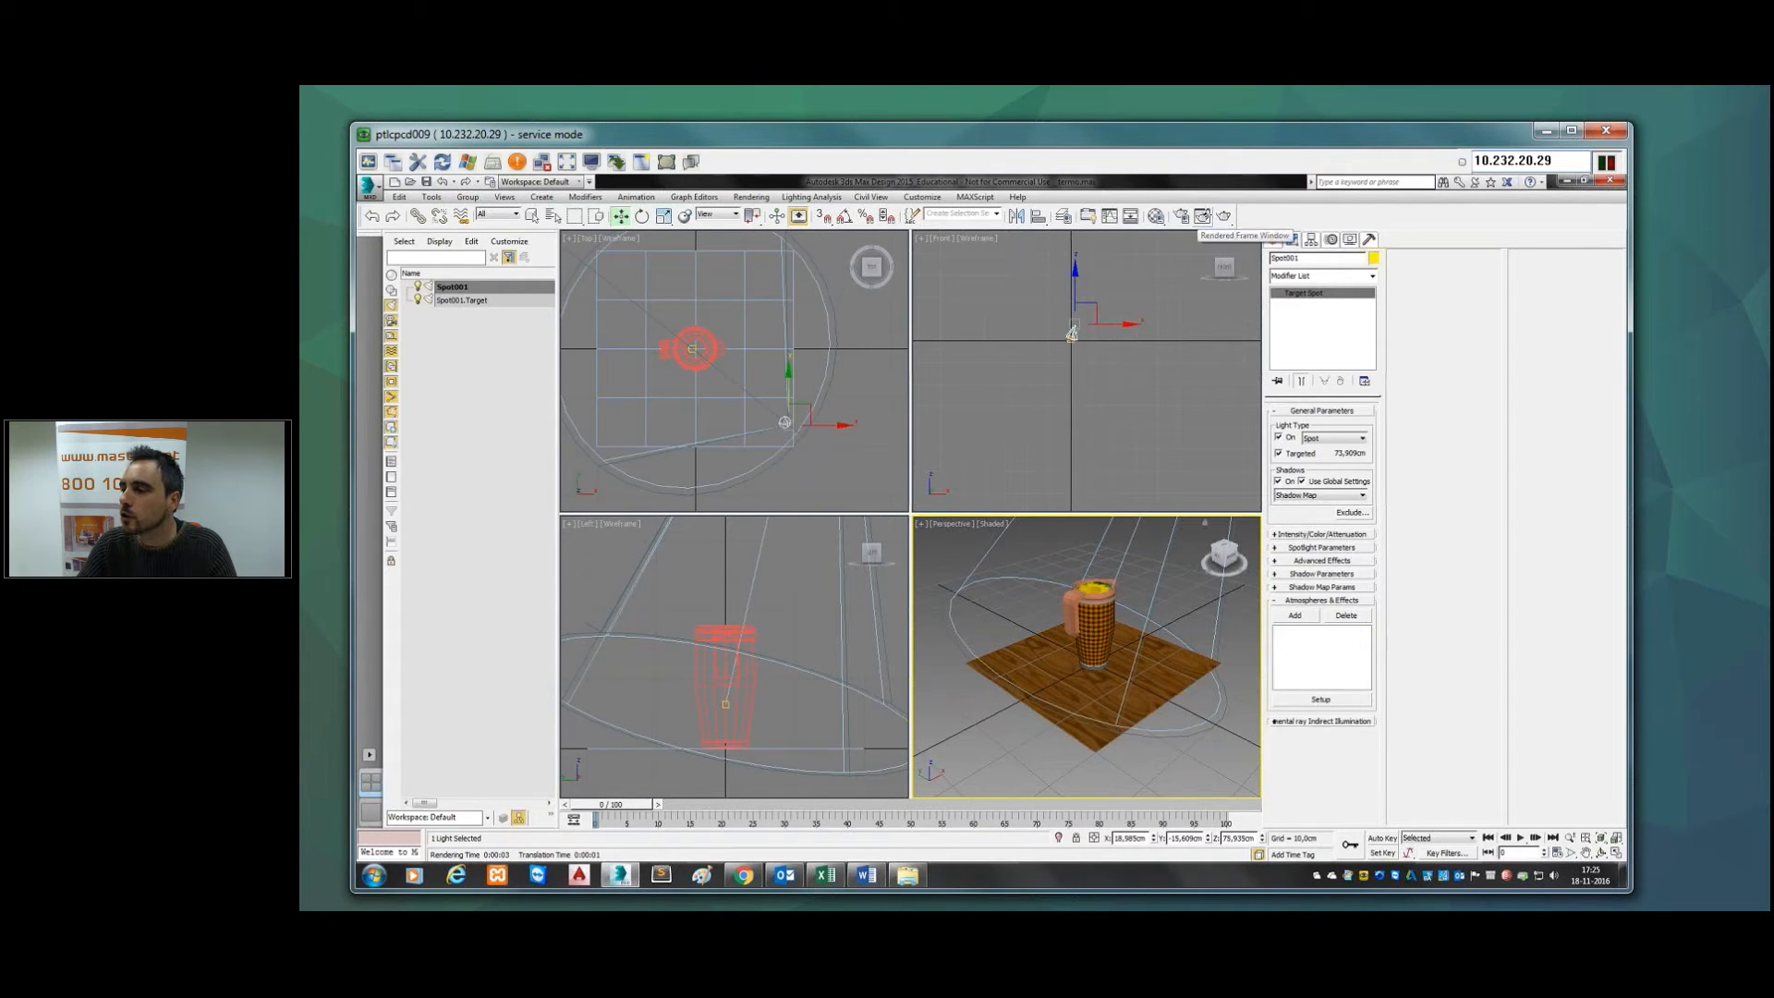
click(1292, 238)
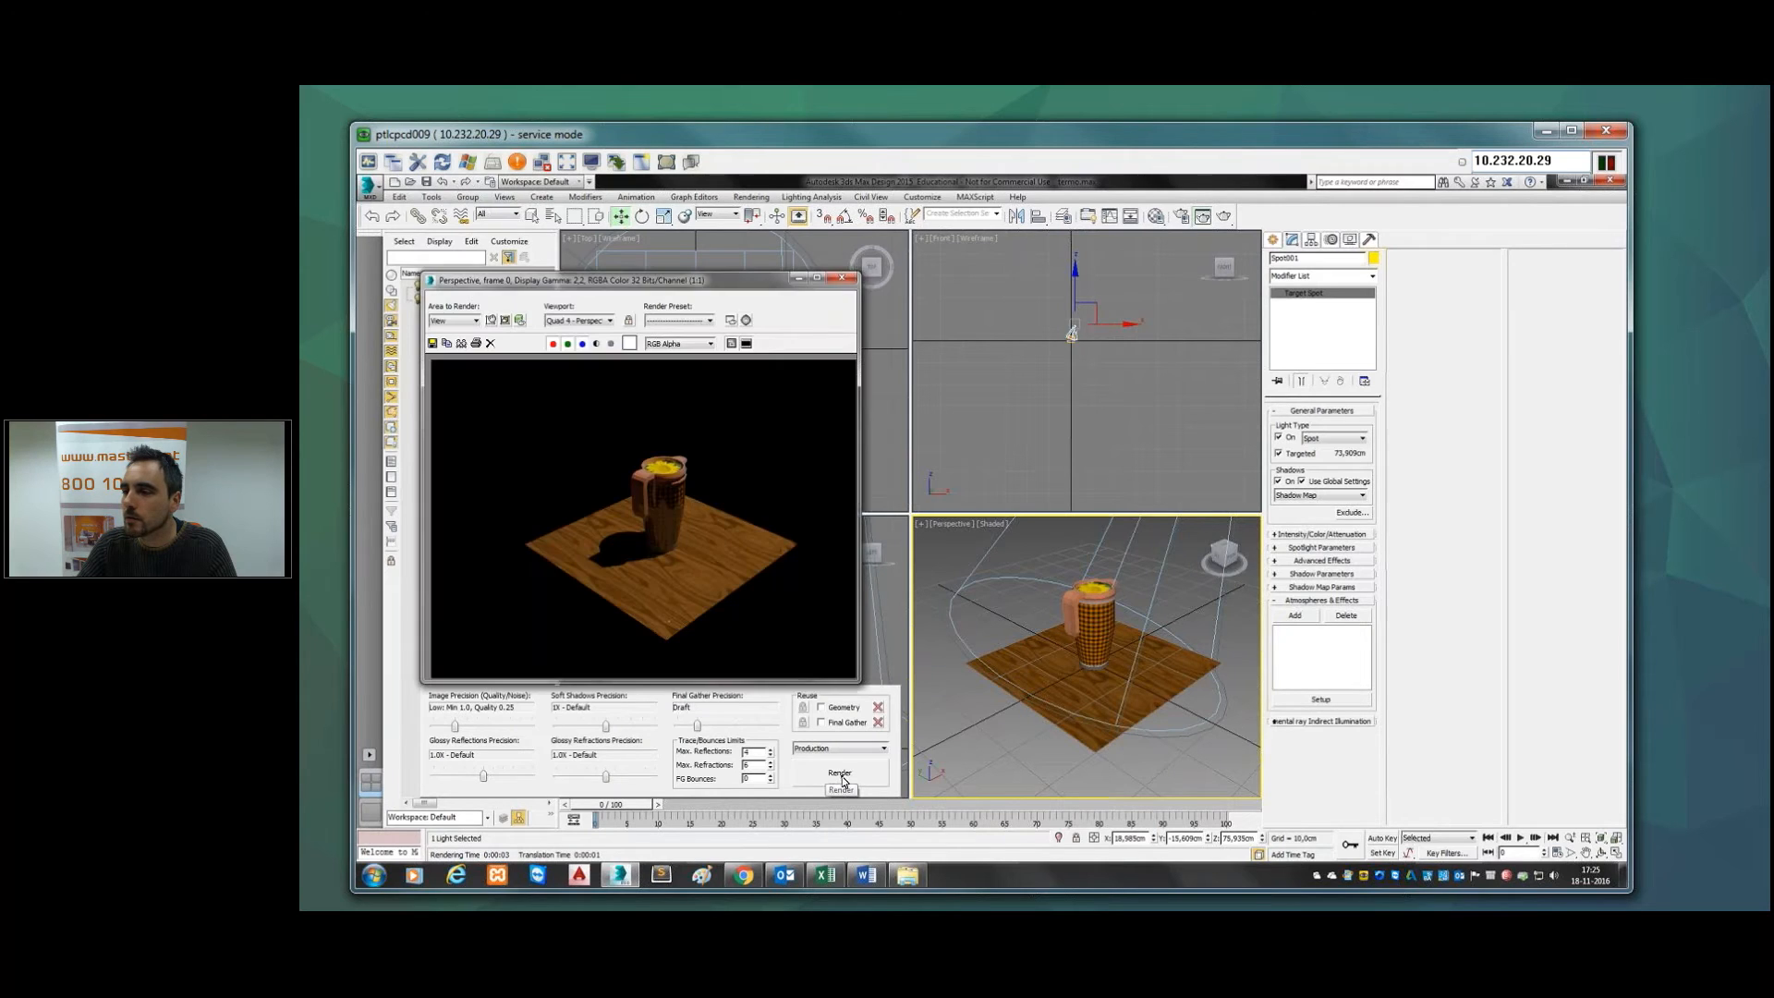
click(840, 772)
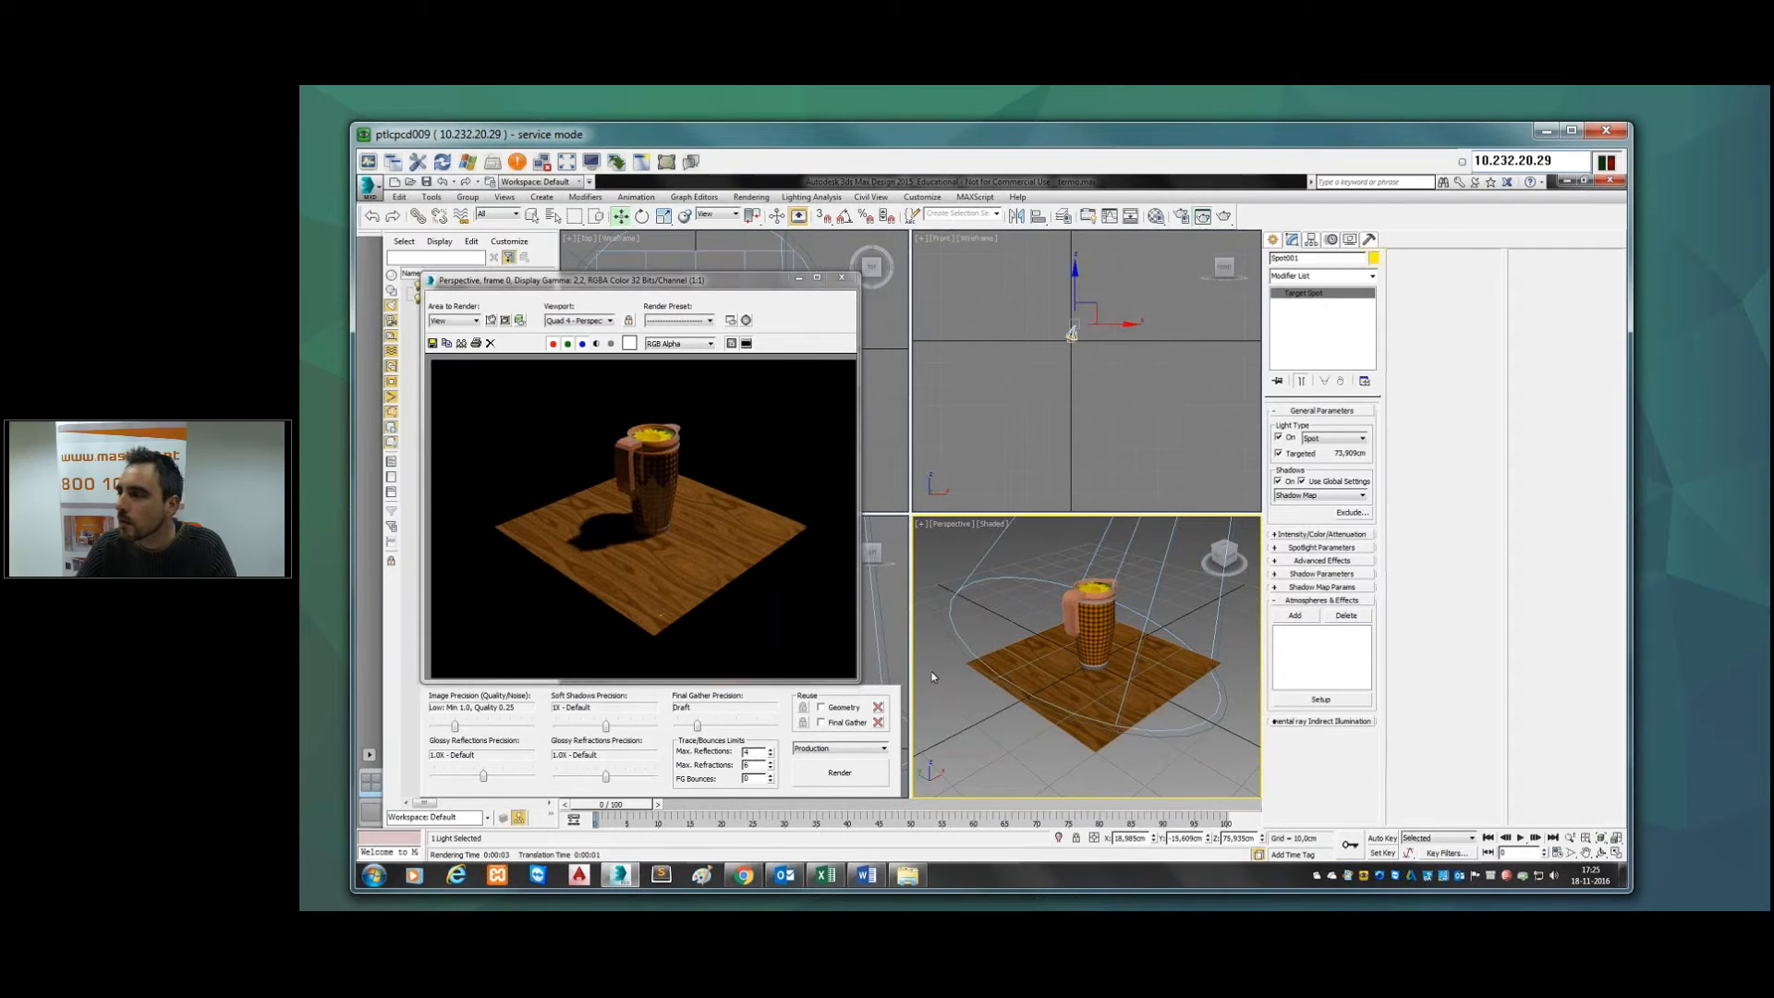
Step: Increase the spotlight's intensity multiplier and re-render the Perspective view in Production mode
click(1293, 534)
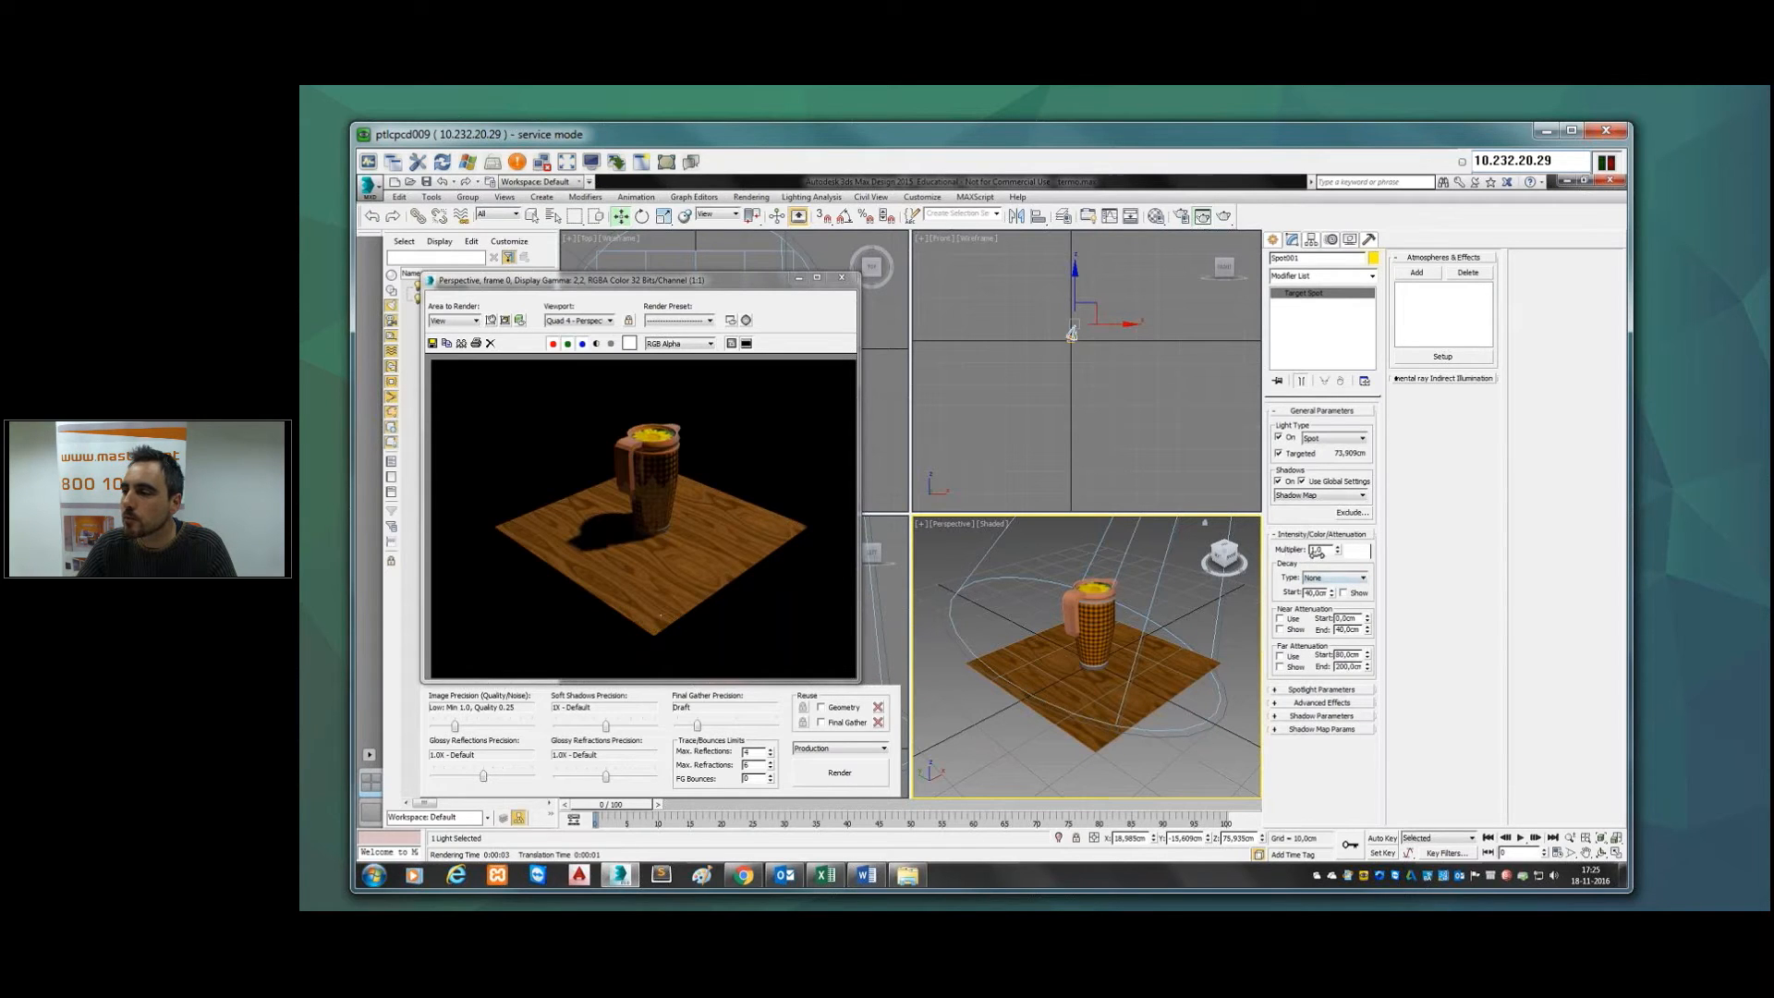
double_click(1318, 551)
drag(1297, 550, 1288, 593)
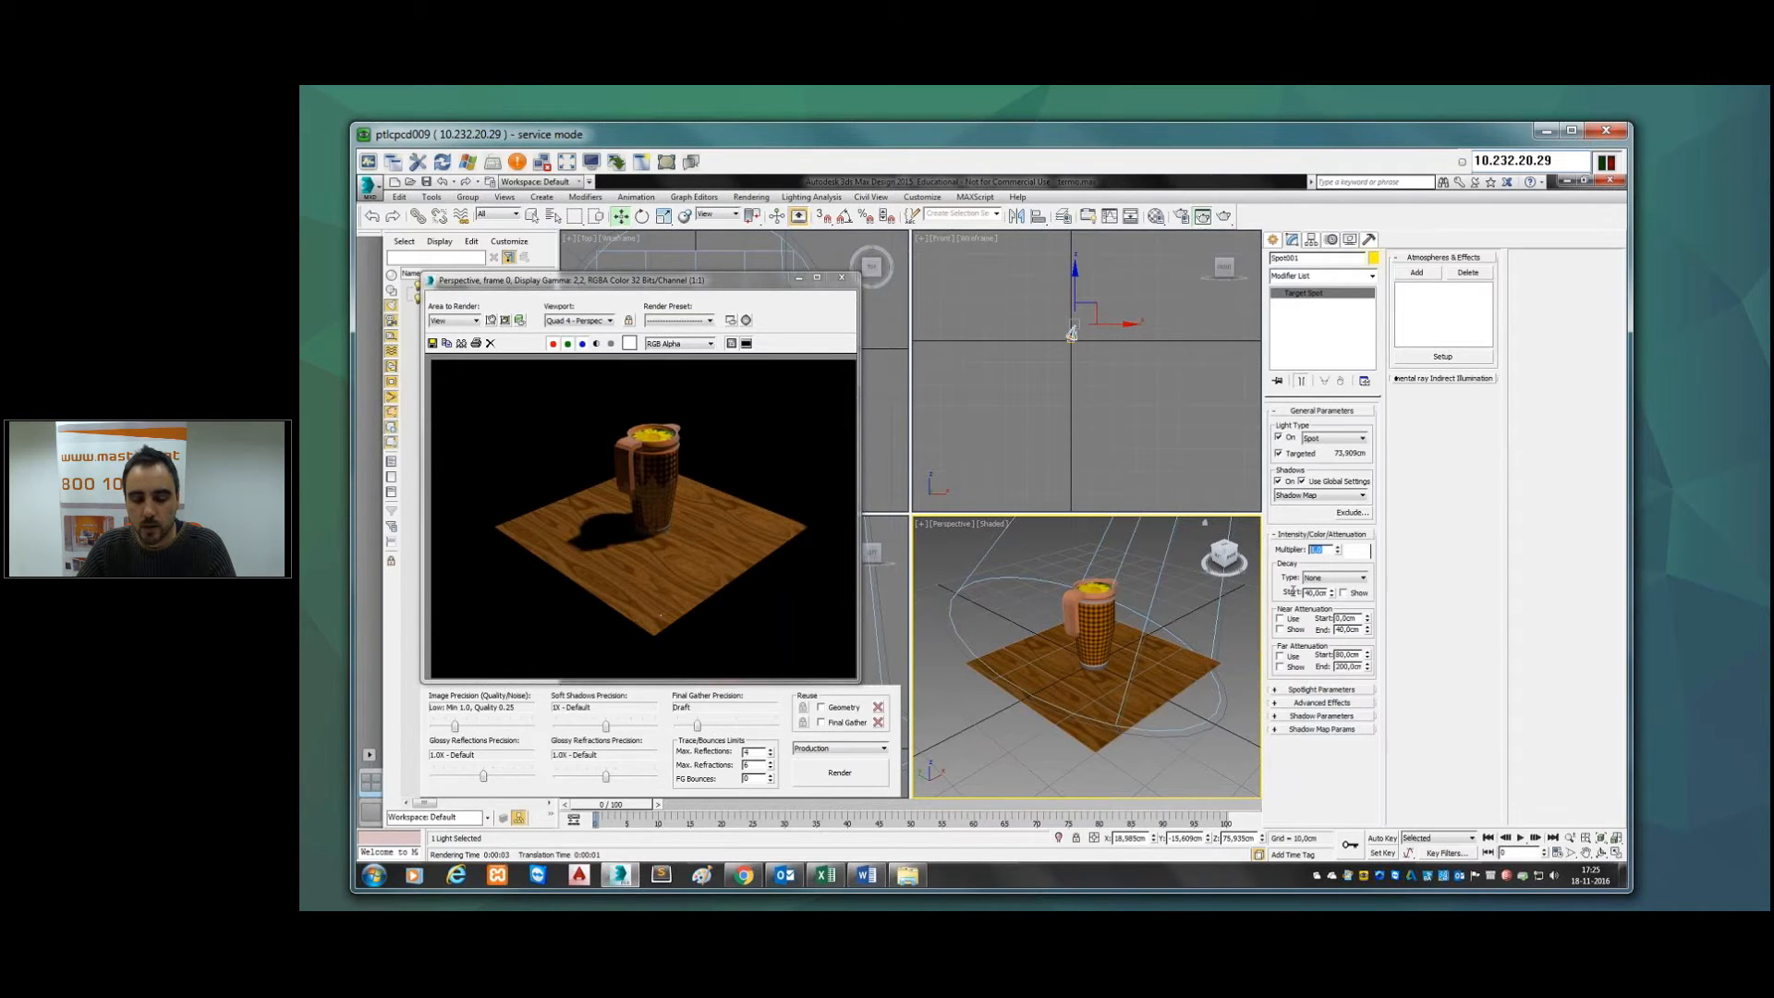
text(4)
key(Return)
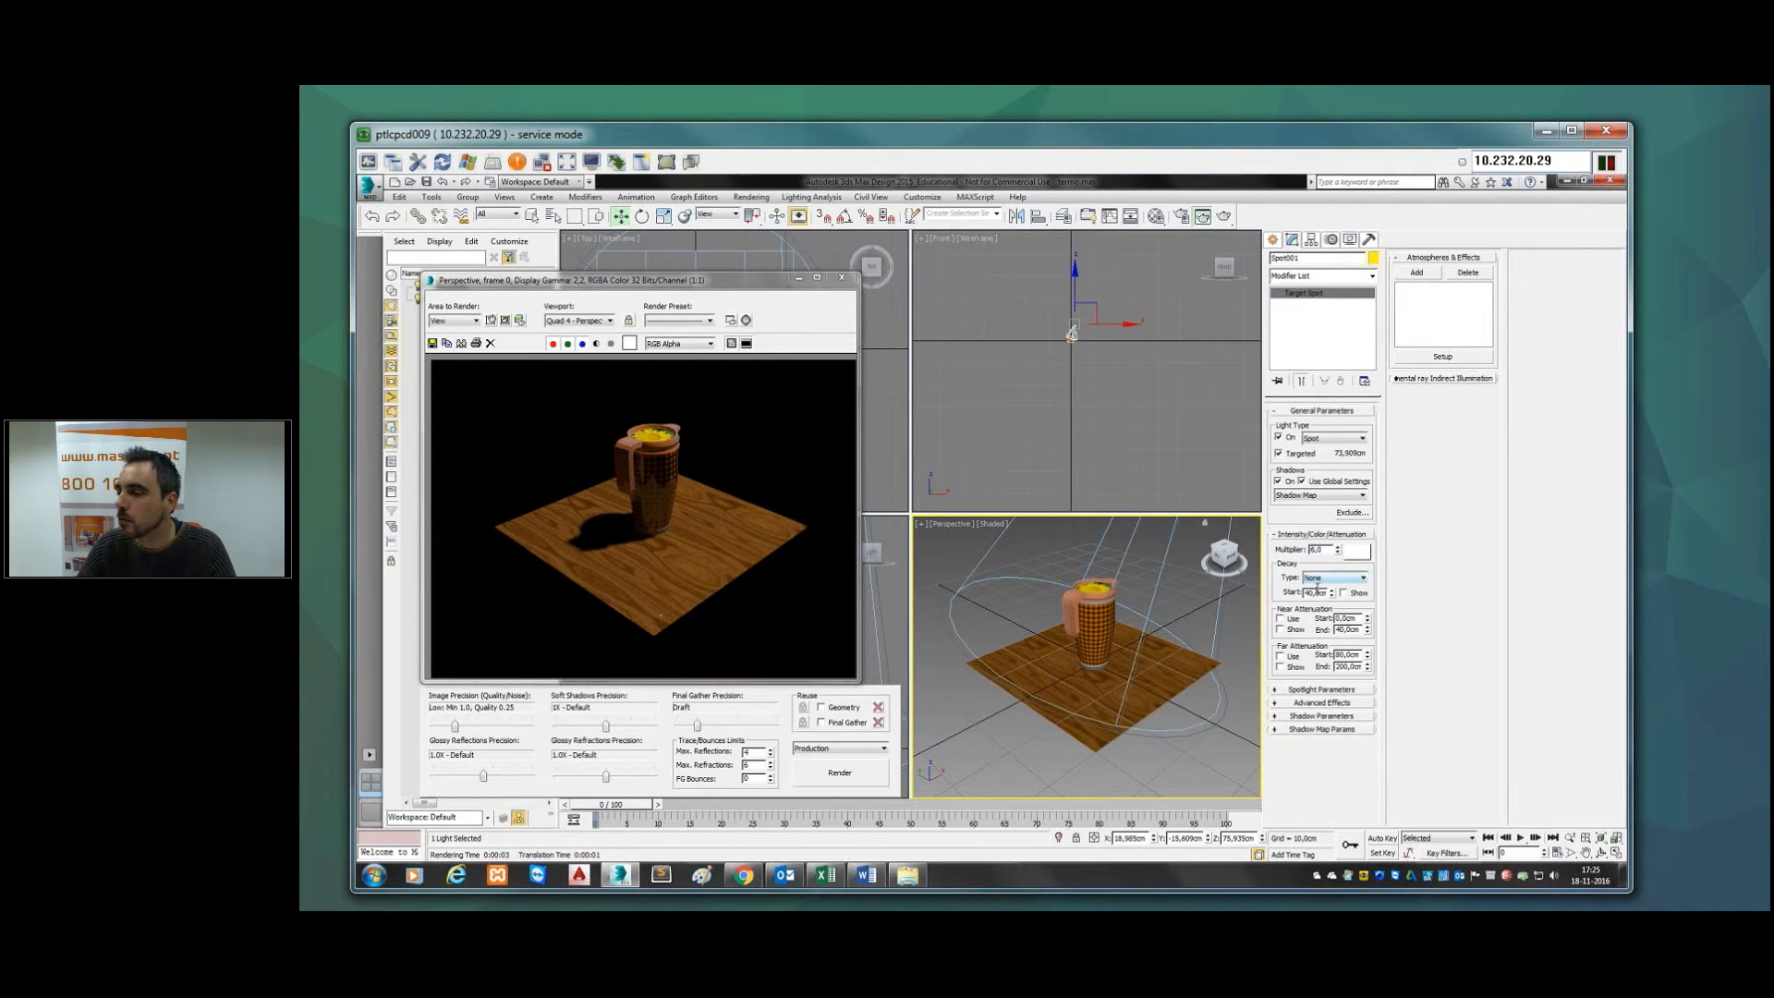
click(851, 778)
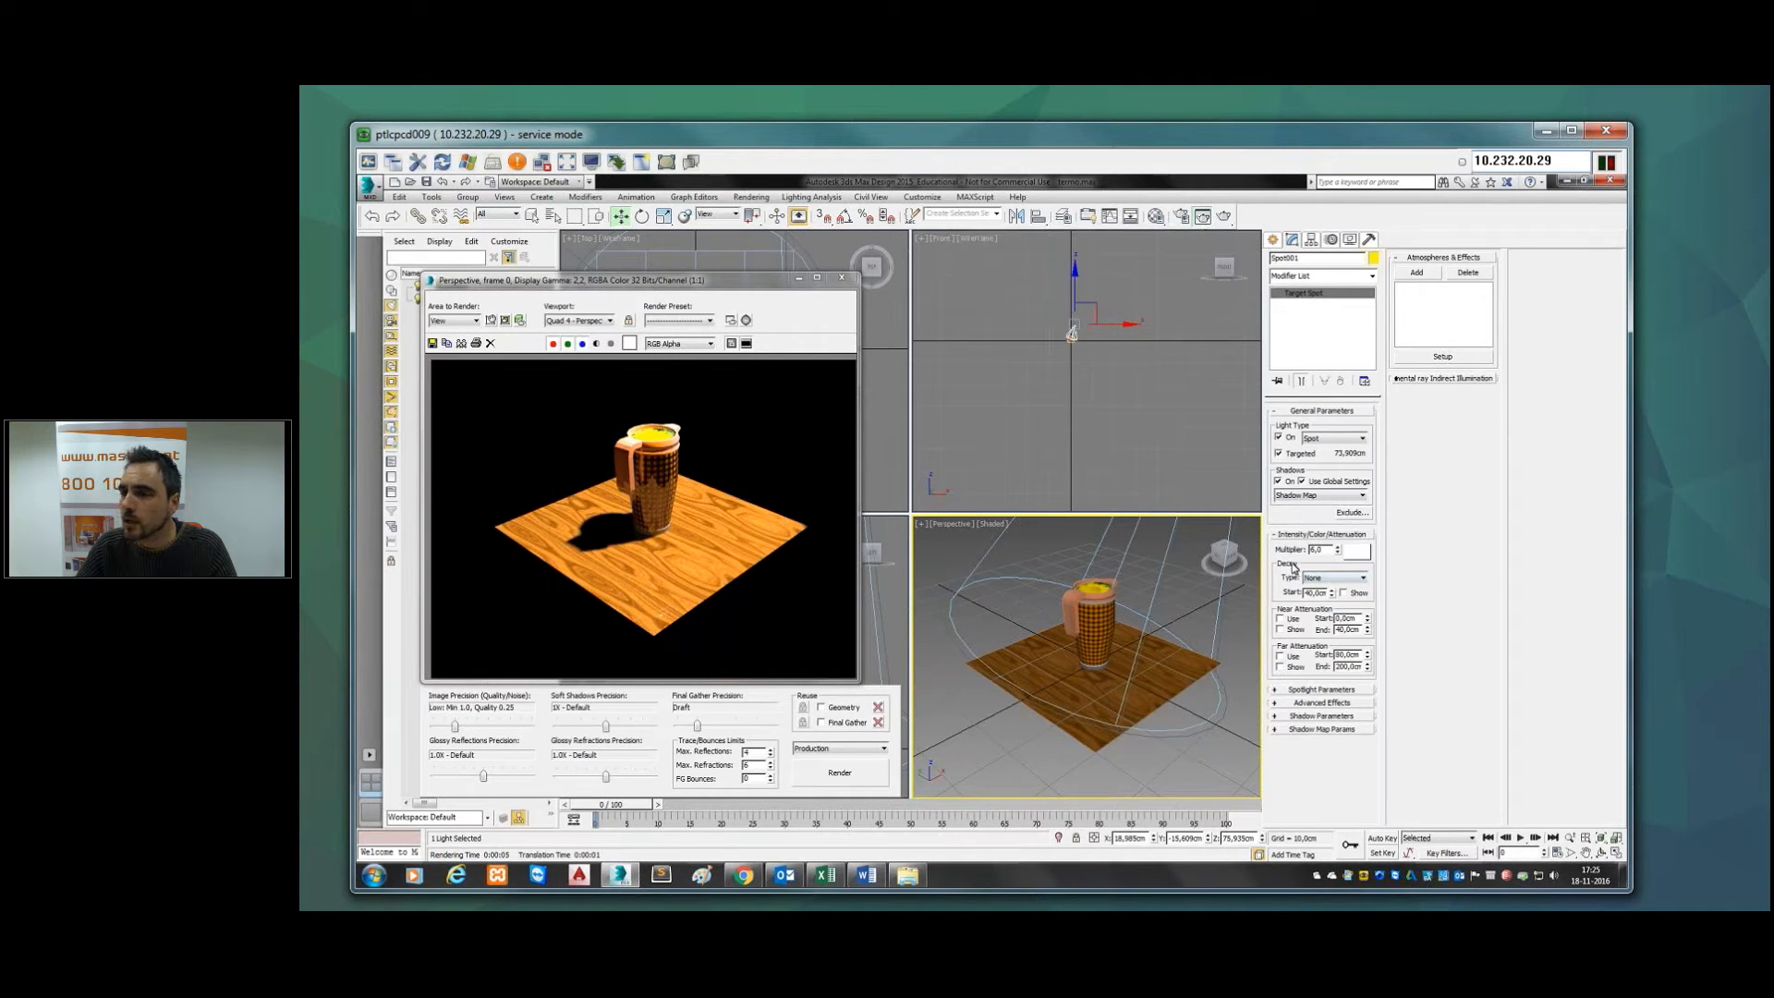
Step: Set the spotlight's decay type to Inverse and render the Perspective view again
click(1354, 579)
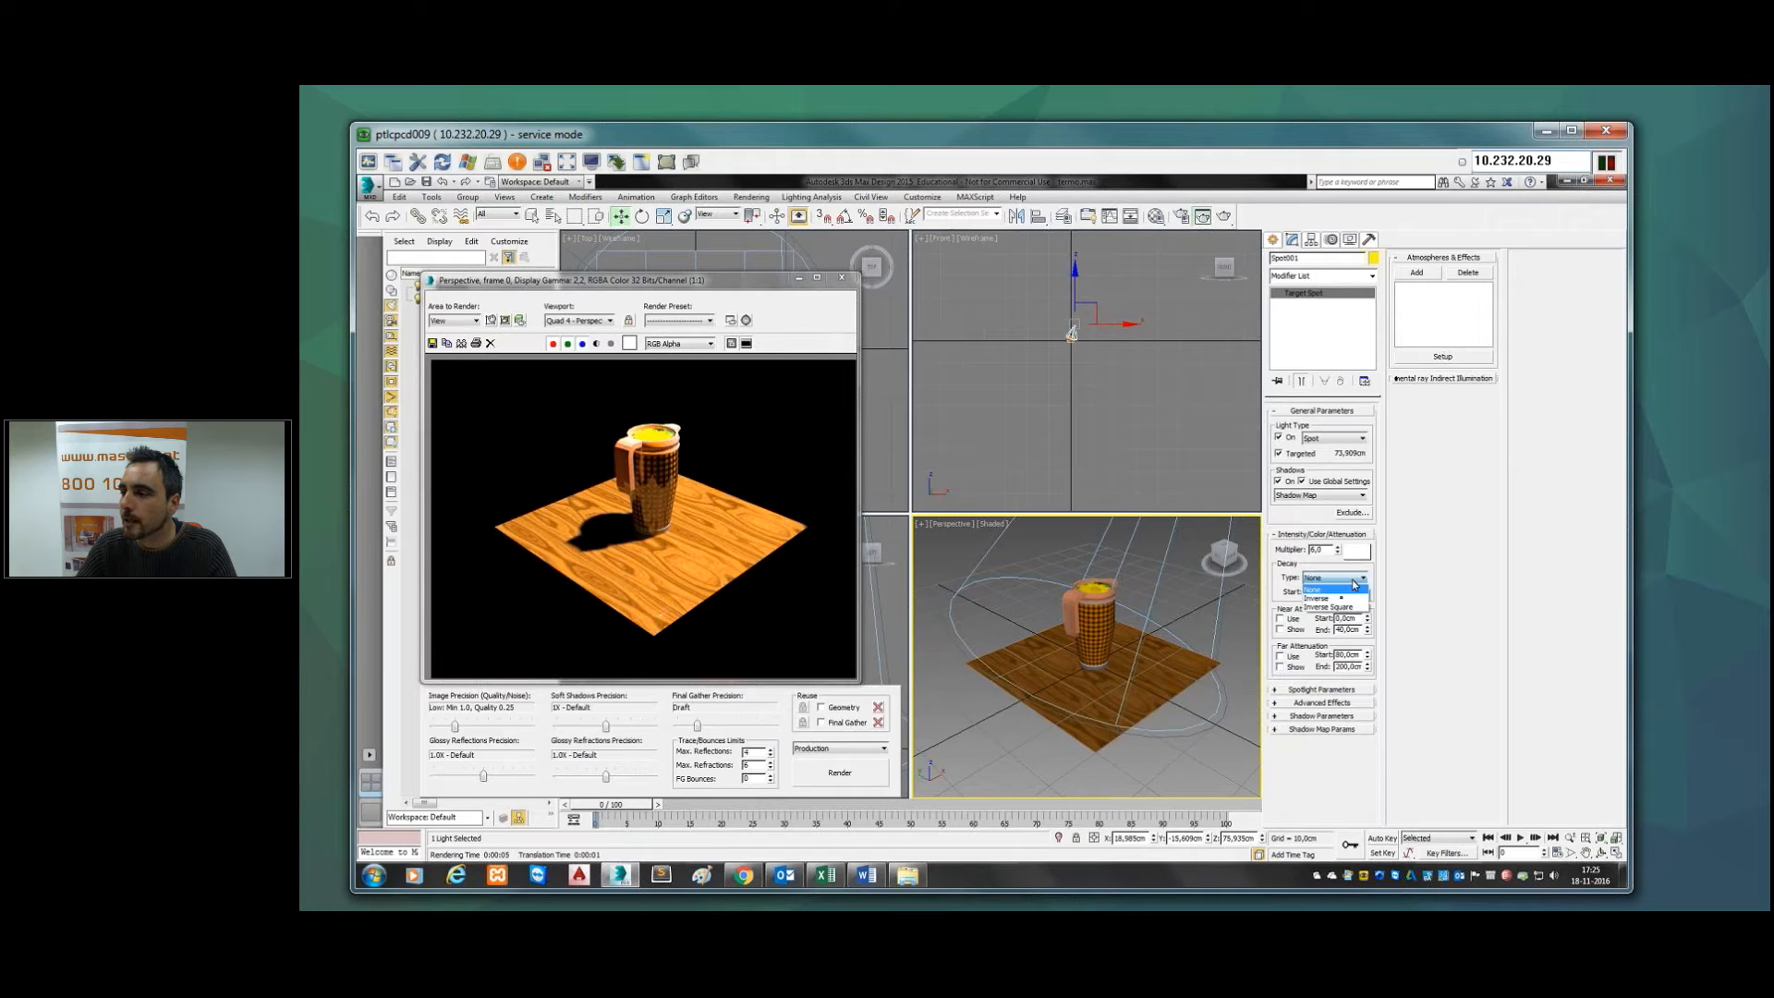
click(1319, 598)
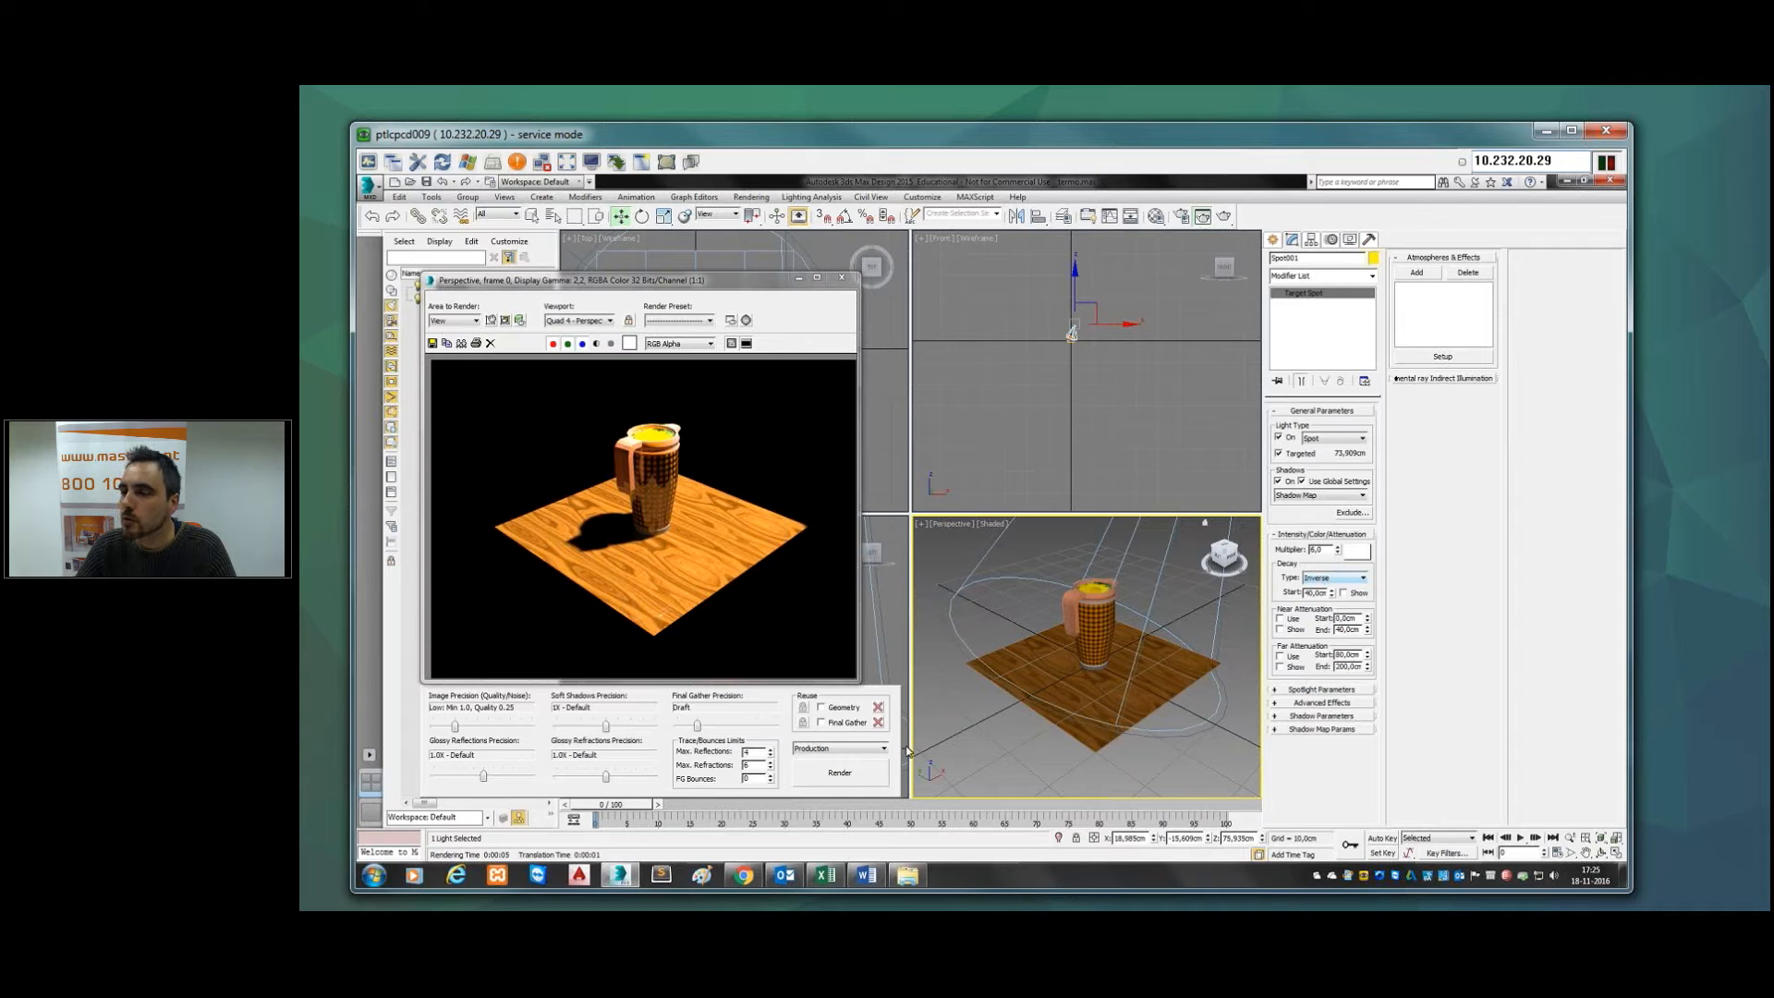
click(842, 774)
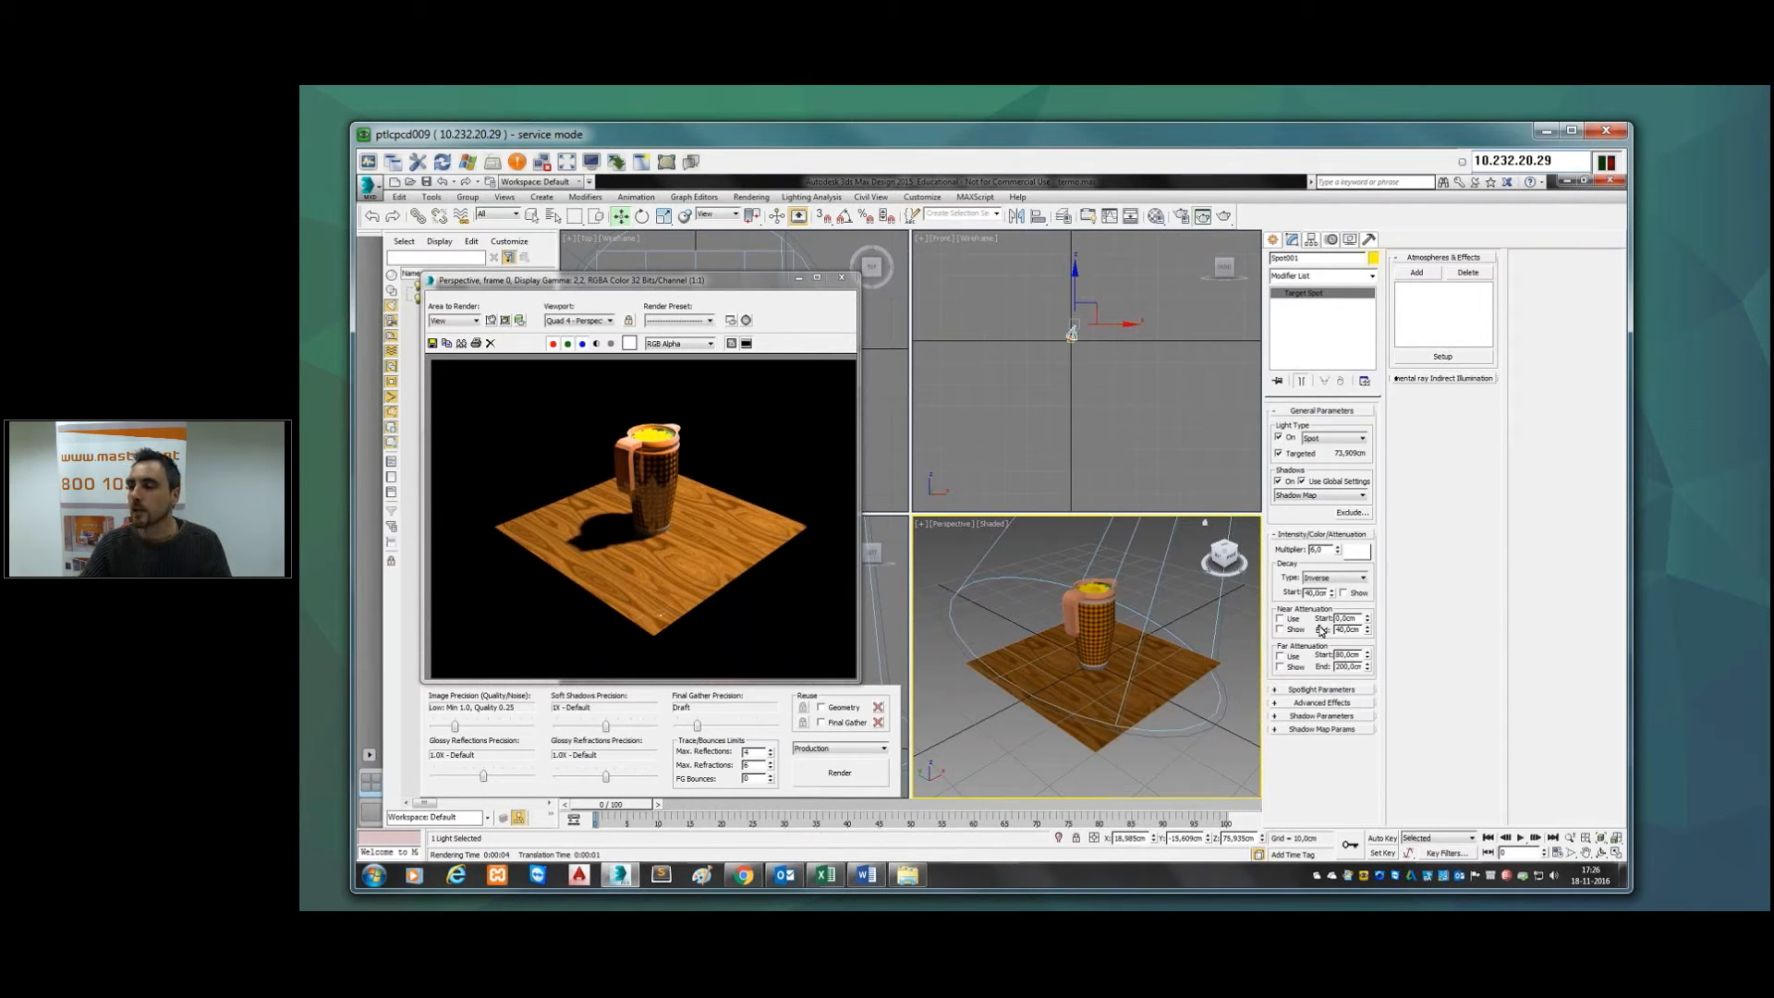
Step: Change the spotlight's light color to a strong cyan with hue 122 and render the tinted mug scene
click(1359, 554)
click(673, 302)
click(662, 289)
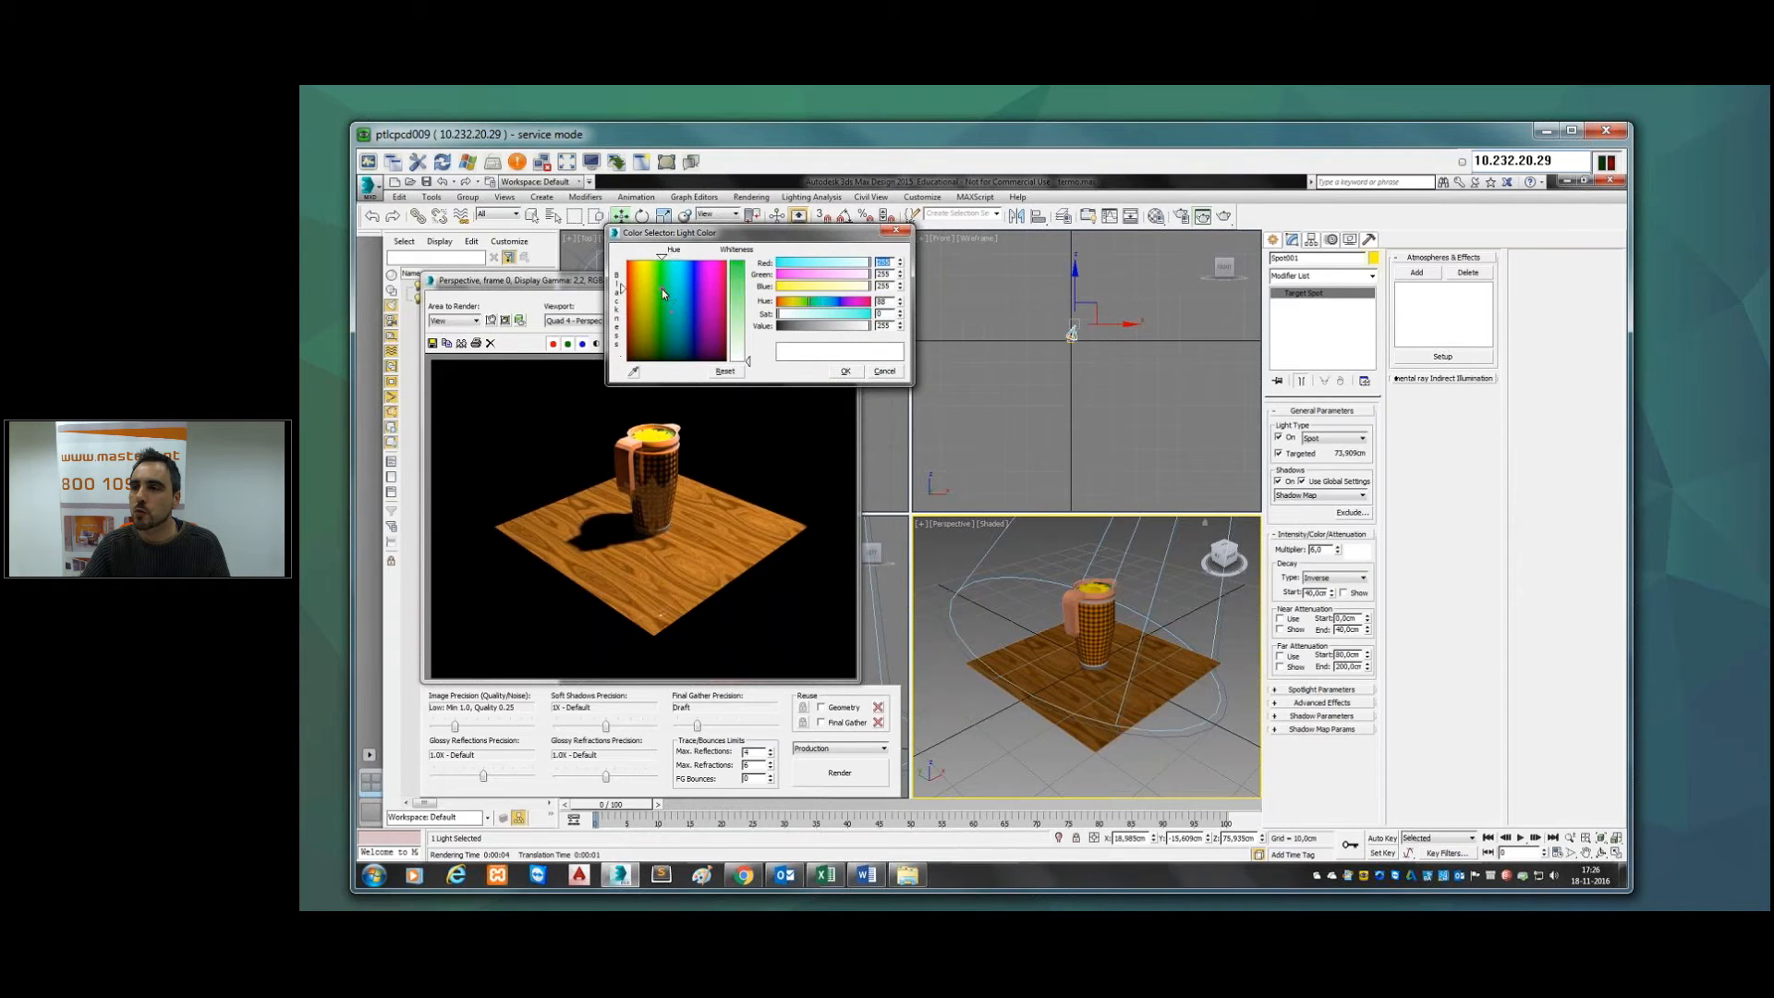
click(822, 302)
drag(857, 317, 861, 318)
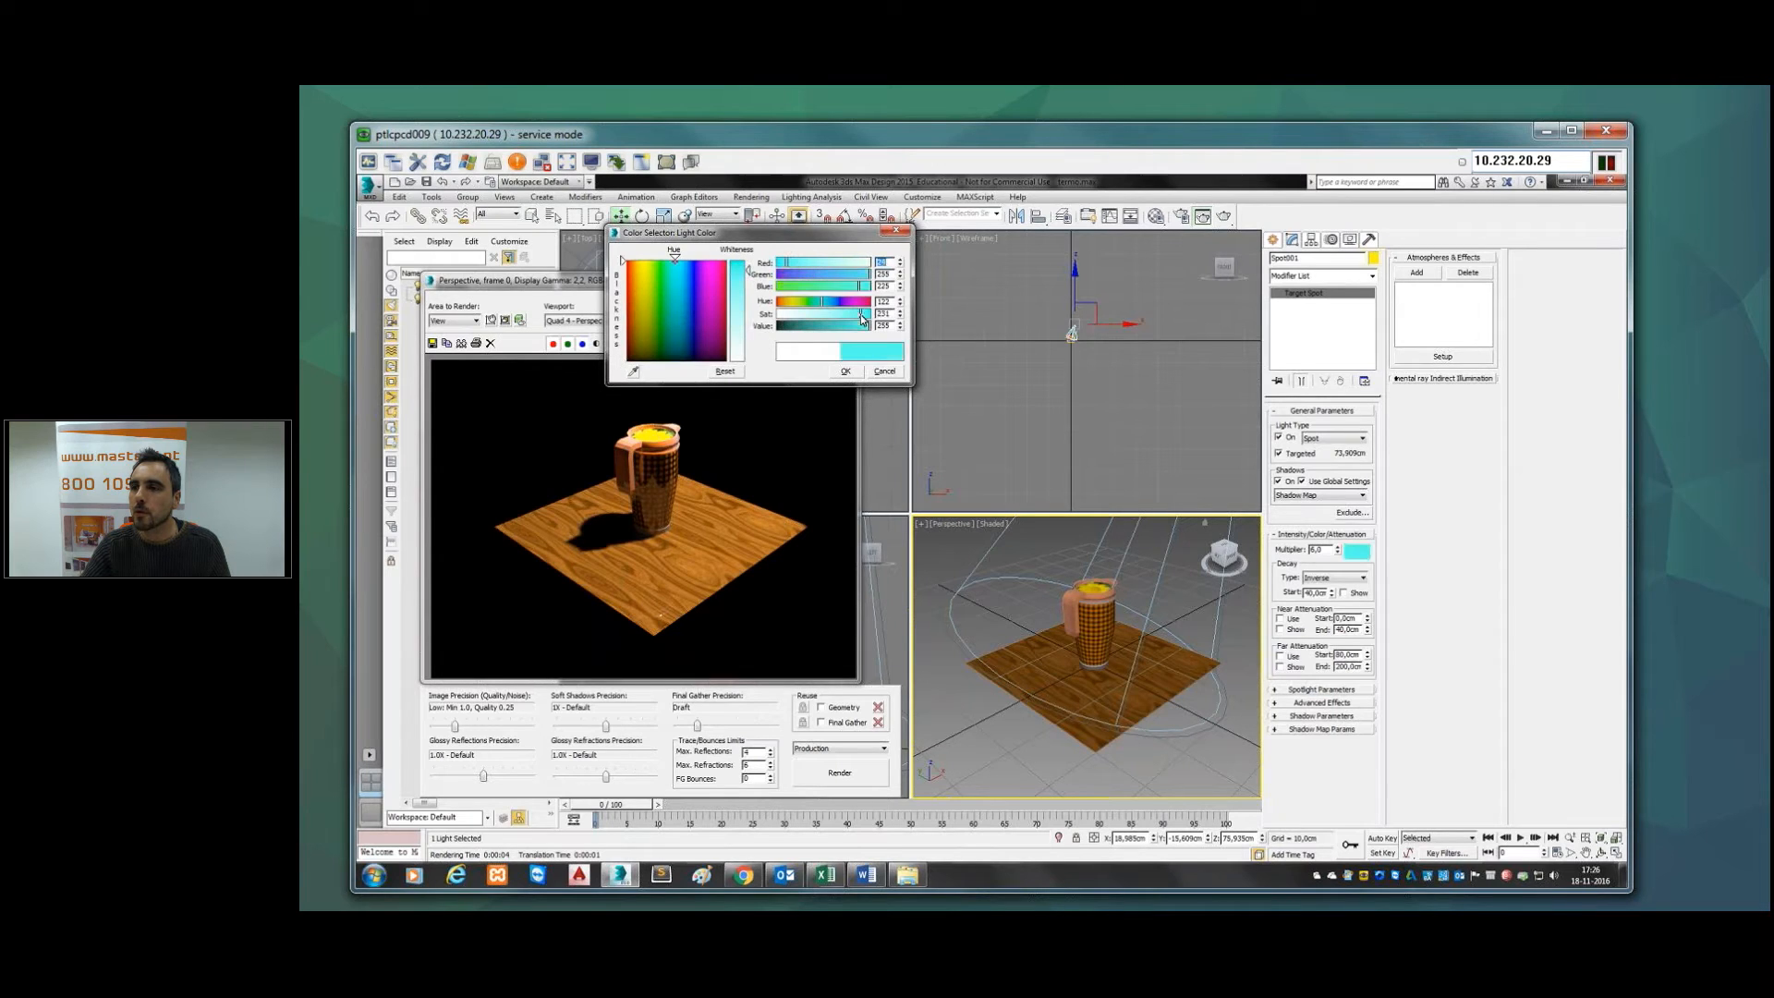
click(847, 372)
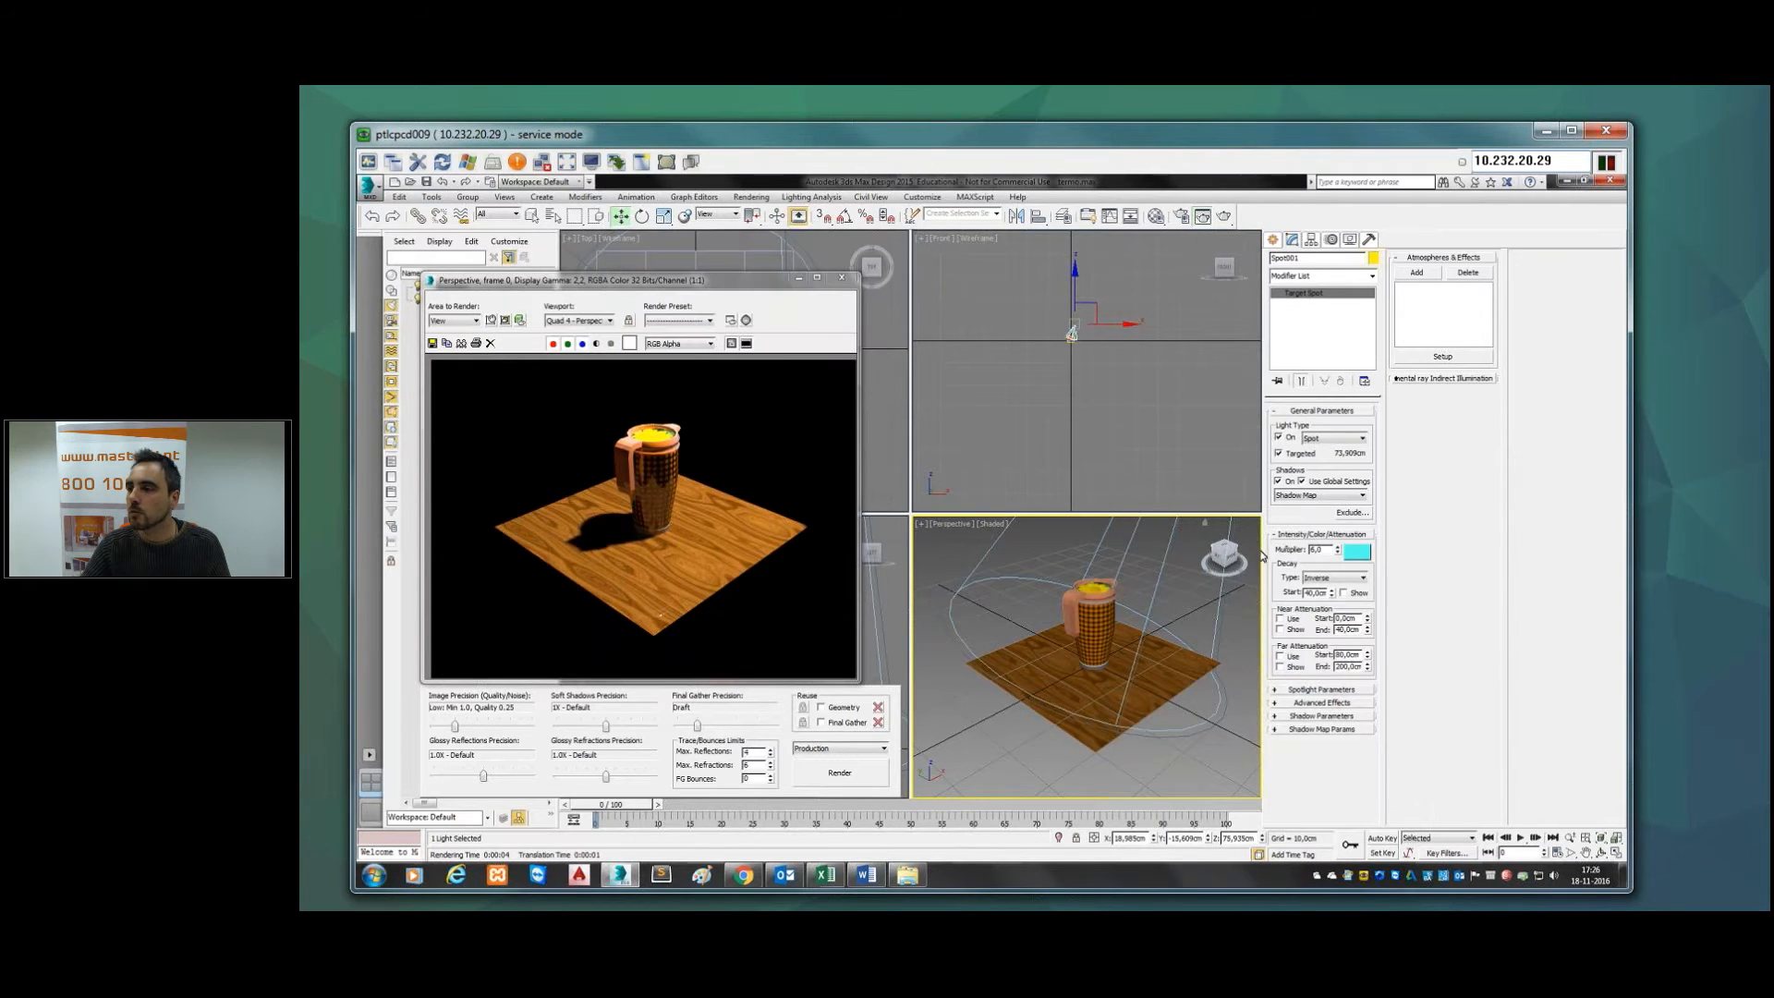
click(840, 772)
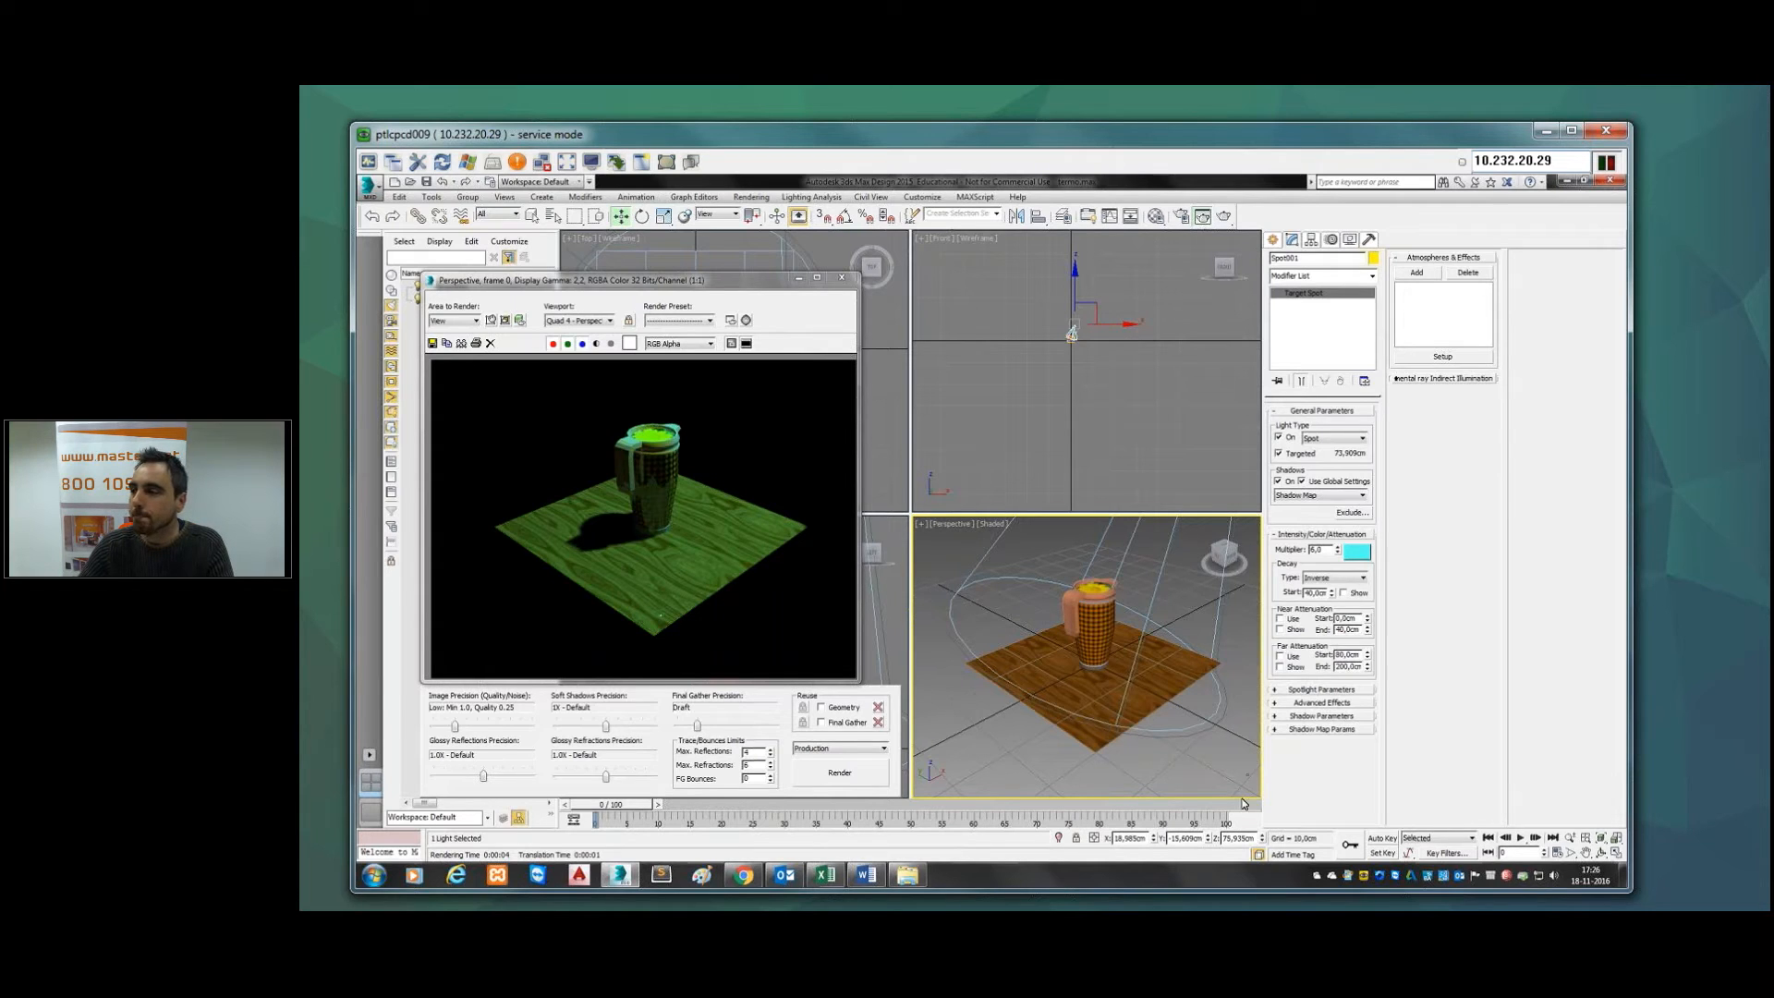
Step: Adjust the spotlight's light cone, setting the hotspot to about 44.5 and widening the falloff to about 55
click(1323, 690)
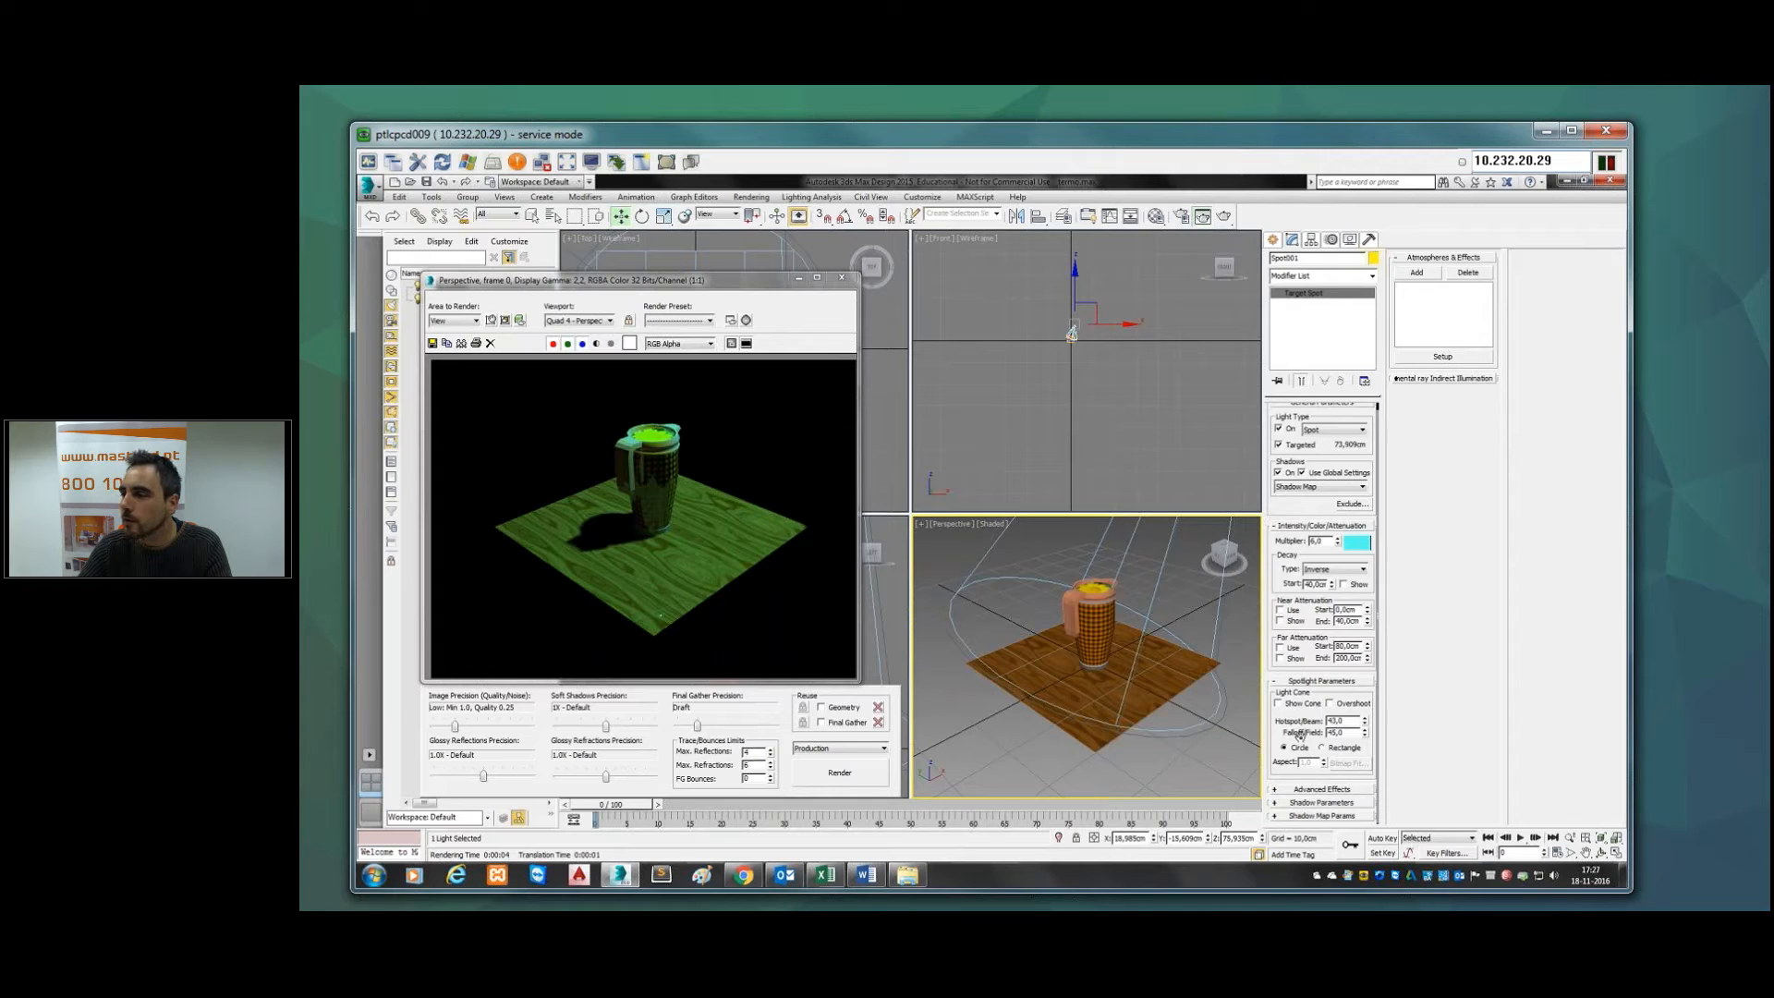
click(1075, 659)
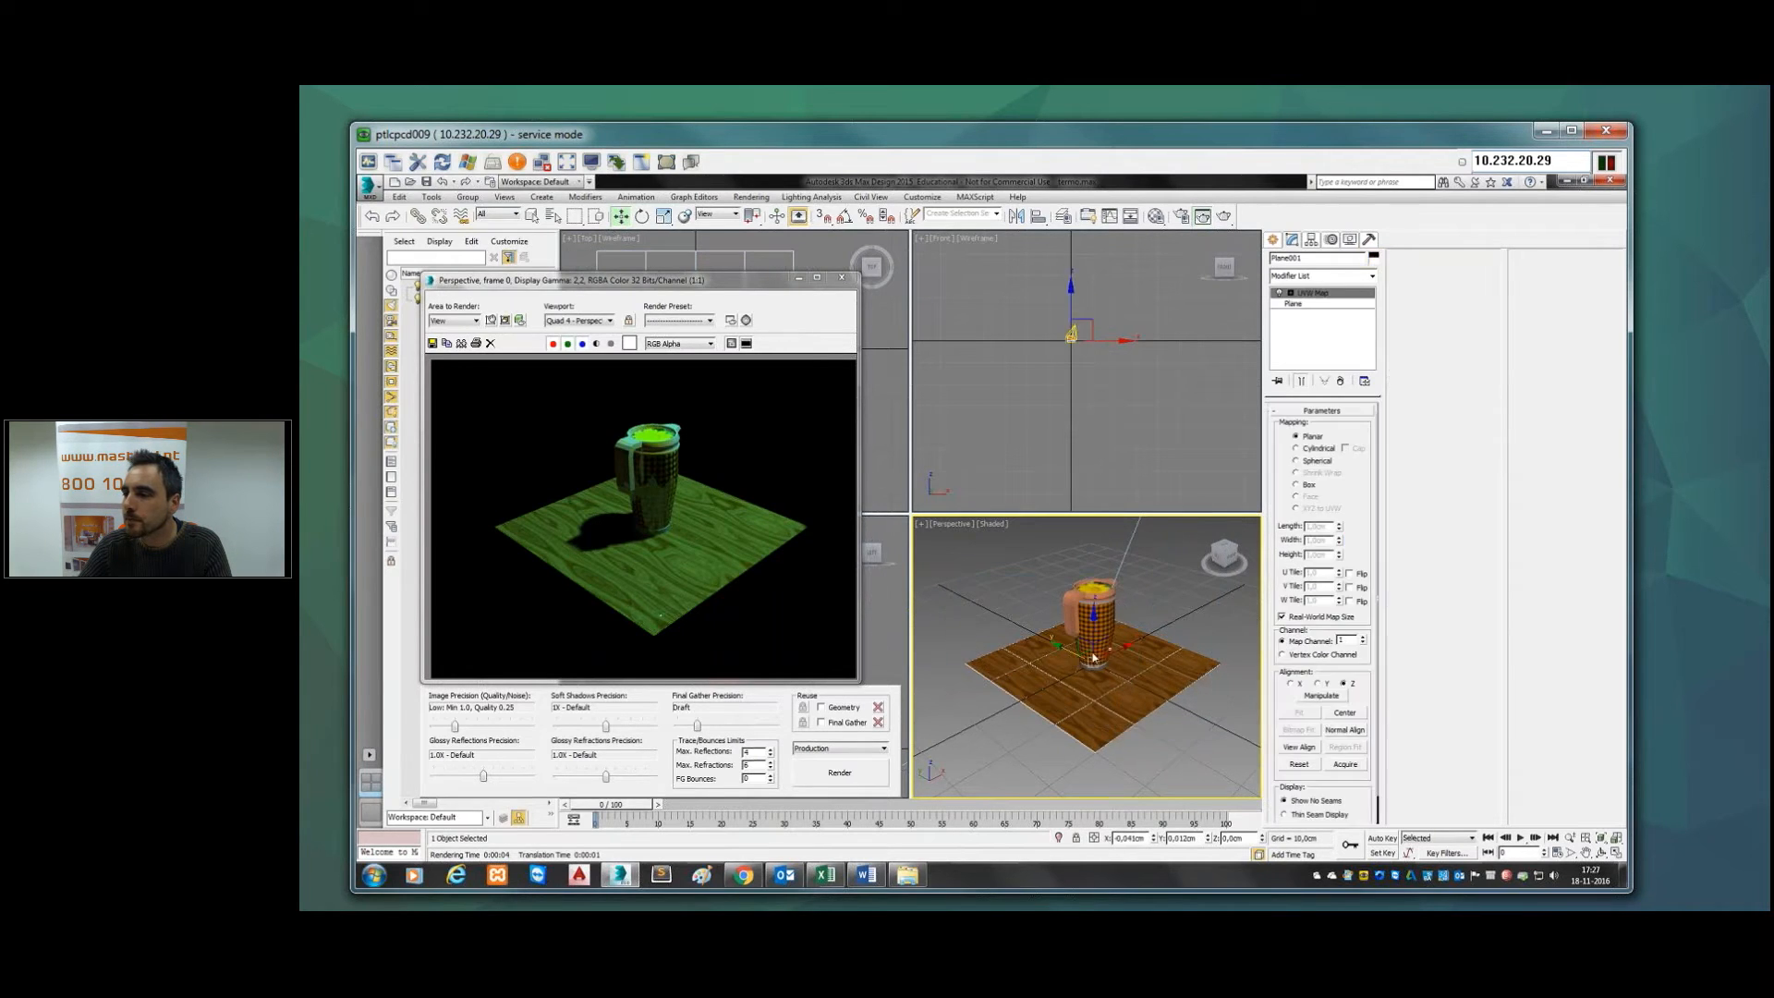
scroll(1127, 593, down, 5)
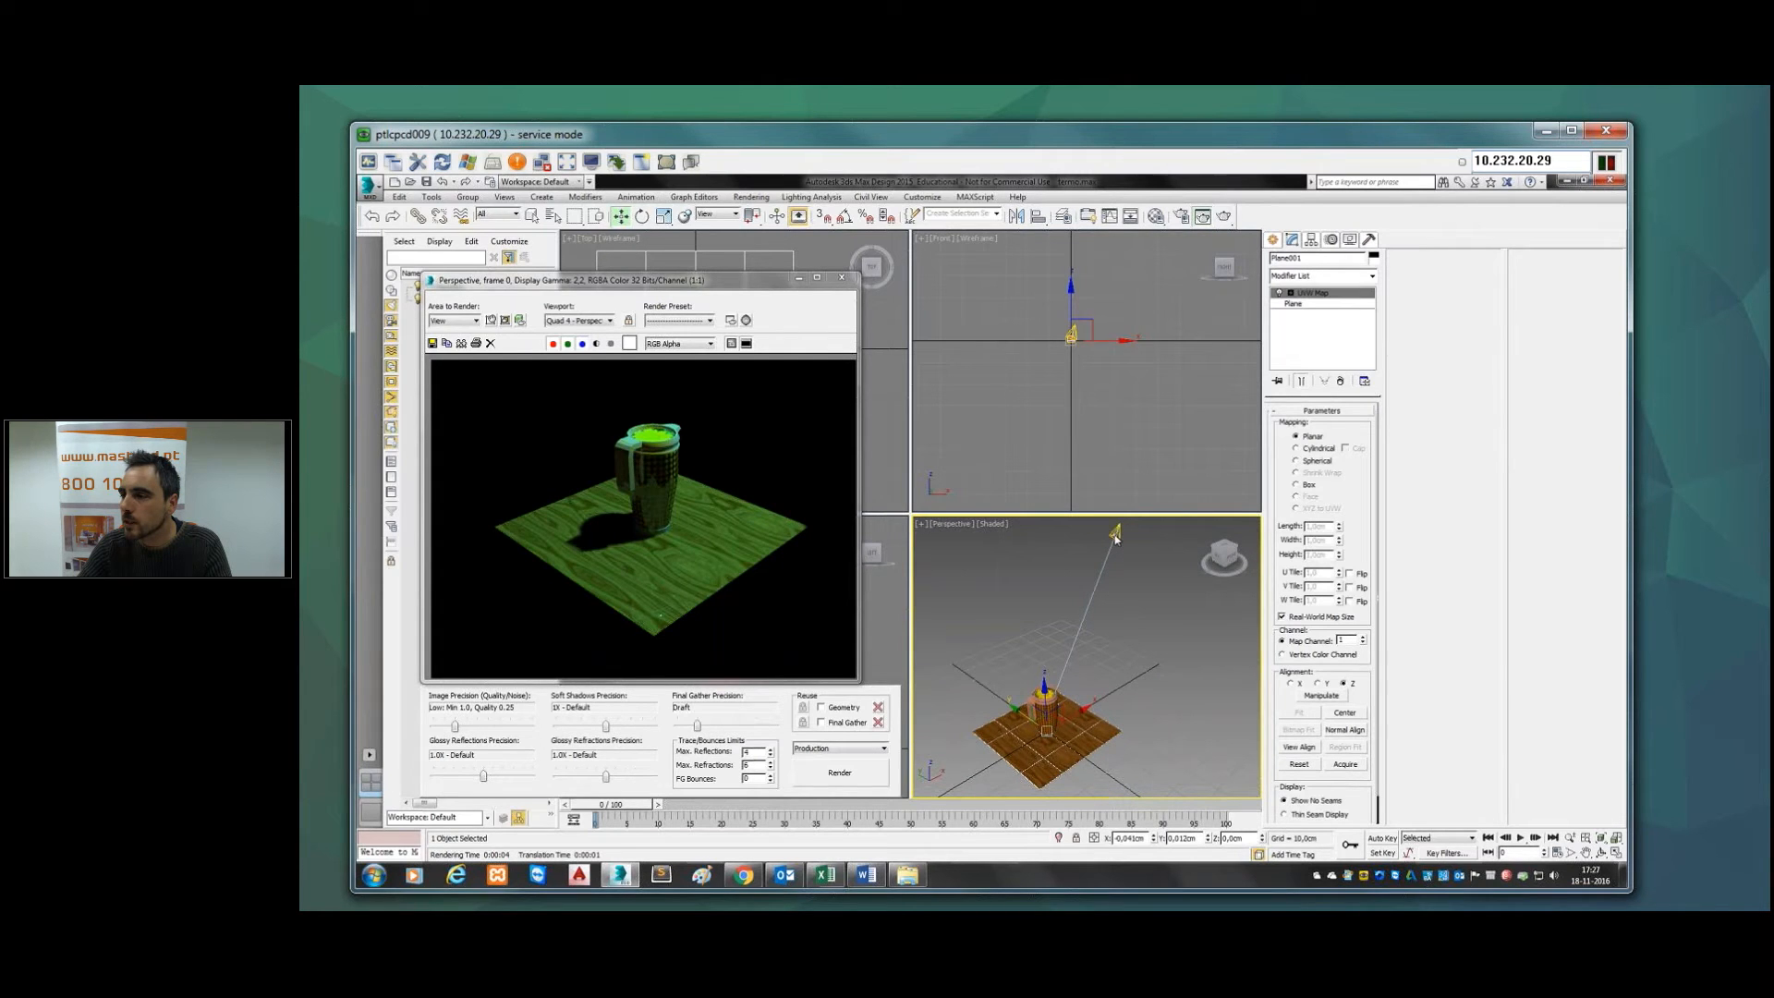
click(1115, 535)
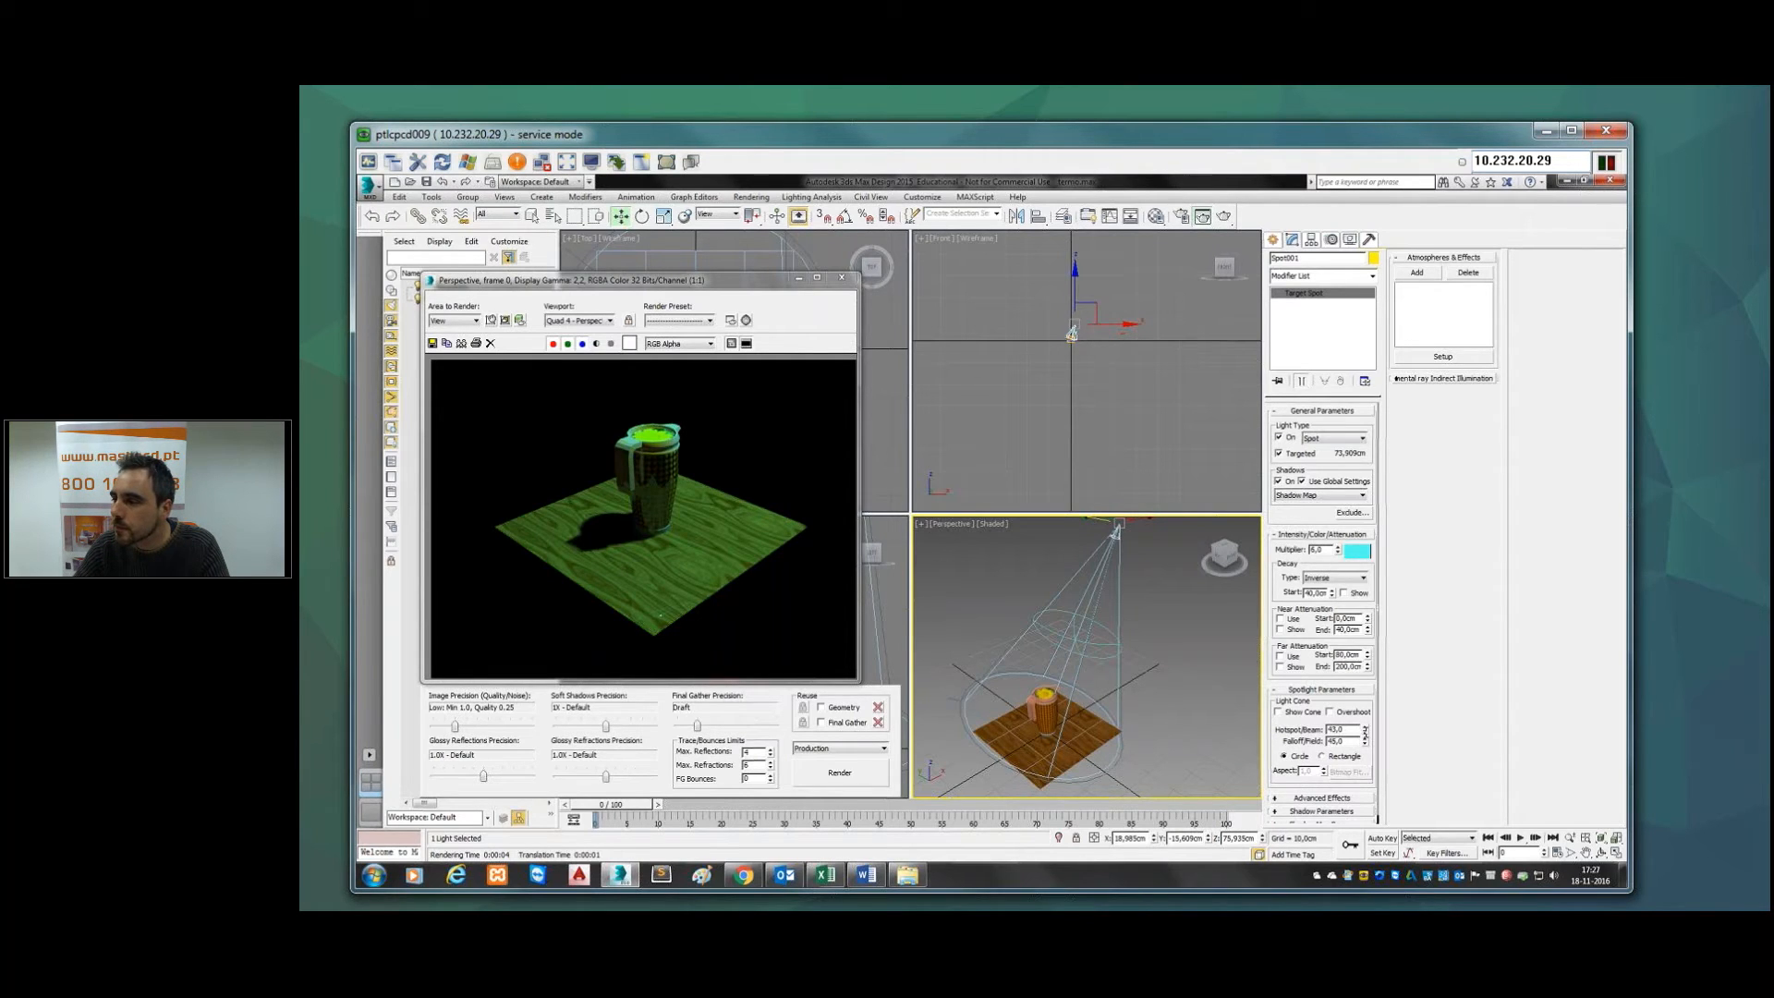
drag(1364, 731, 1370, 700)
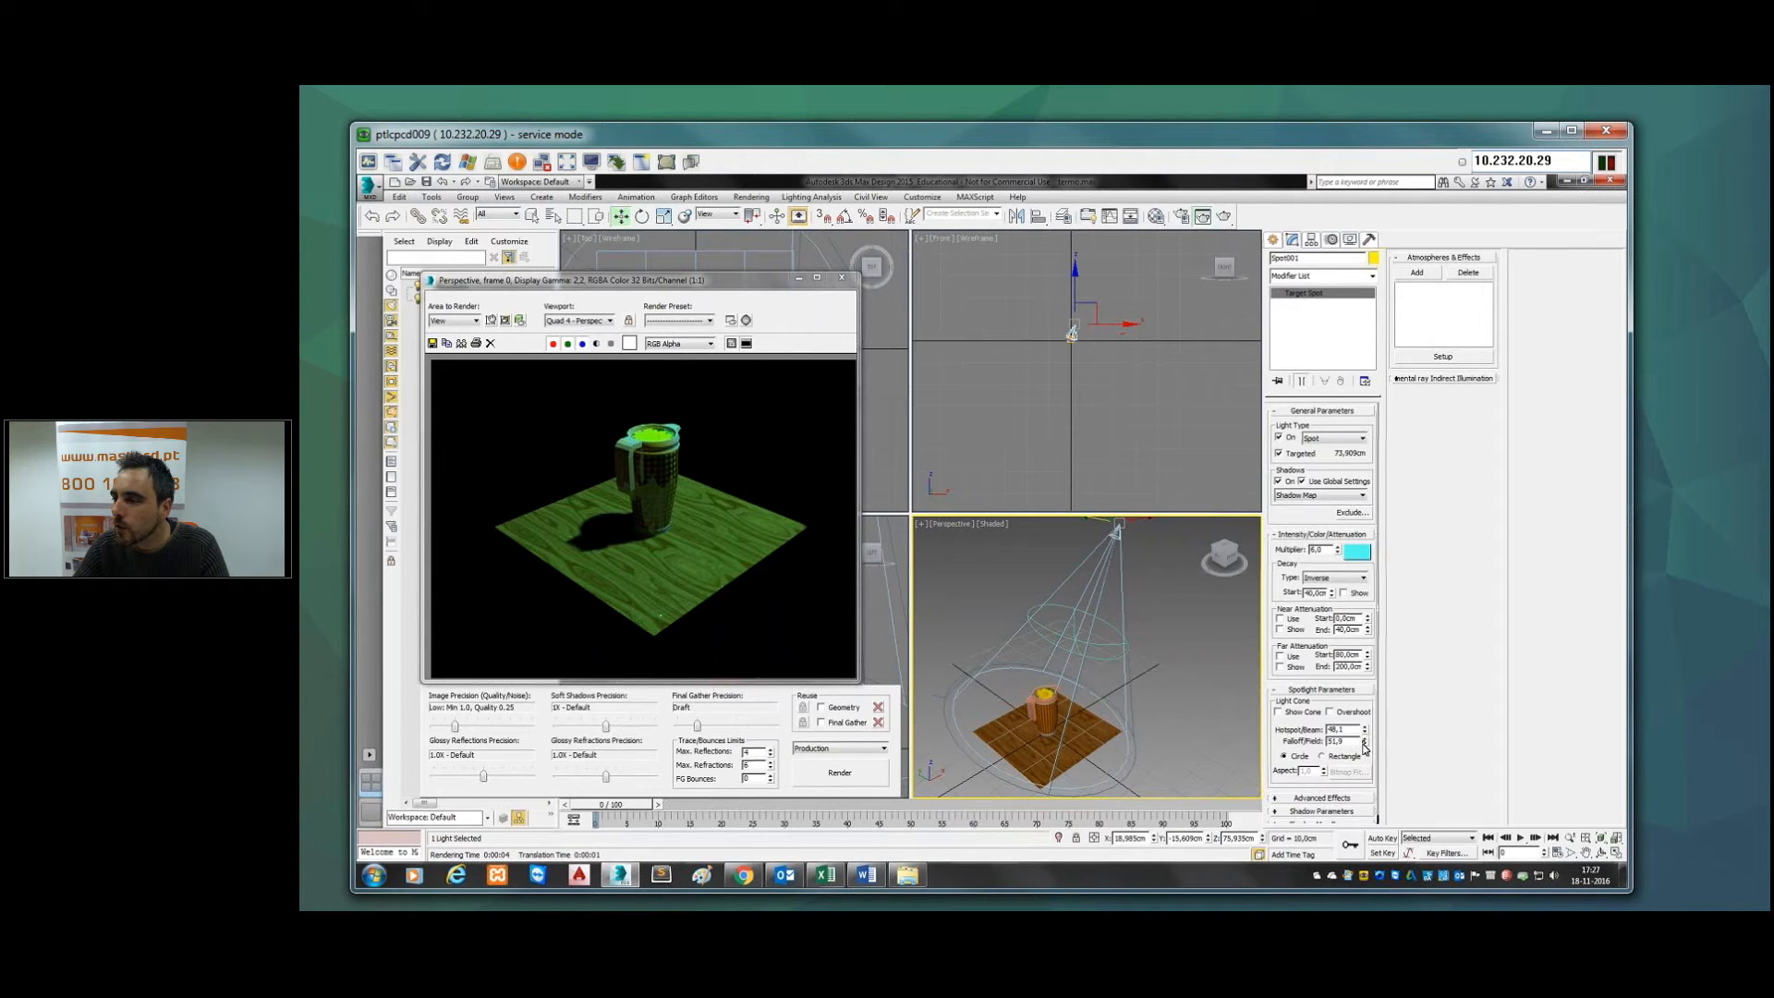
mouse_move(1363, 744)
mouse_down()
mouse_move(1356, 774)
mouse_move(1363, 715)
mouse_up()
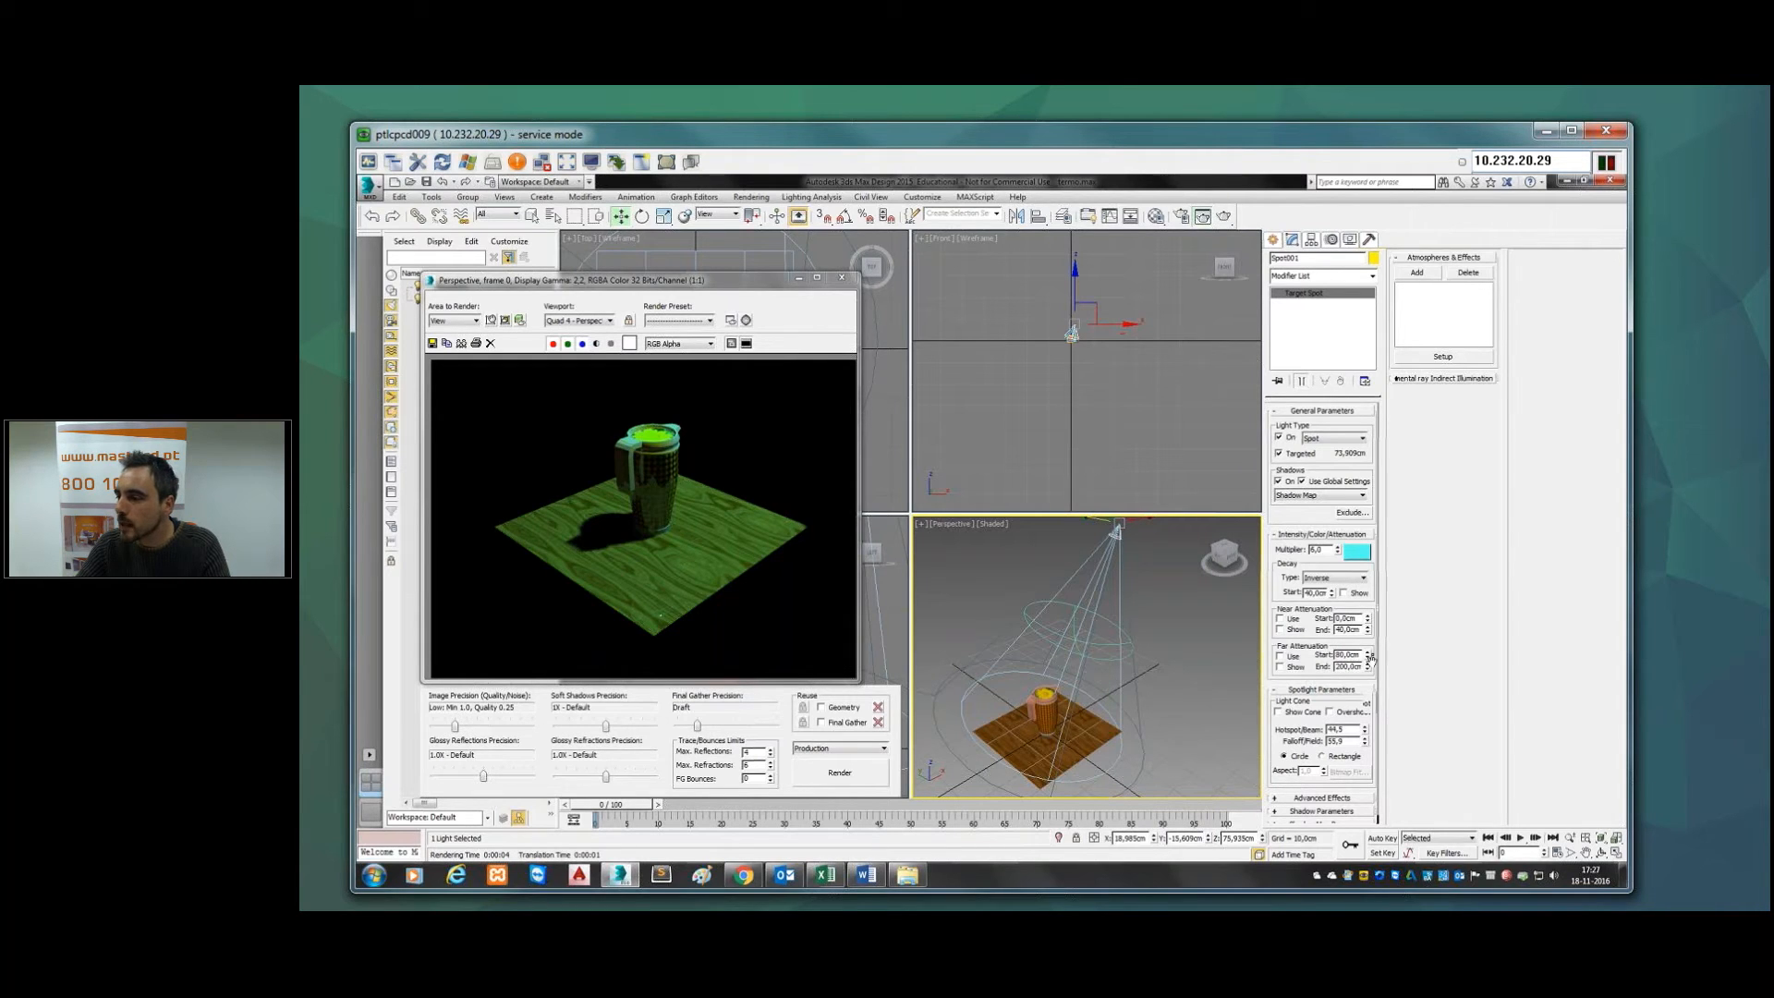
Step: Reveal the spotlight's advanced effects and shadow parameters, and lower the object shadow density to about 0.73
drag(1373, 699, 1380, 605)
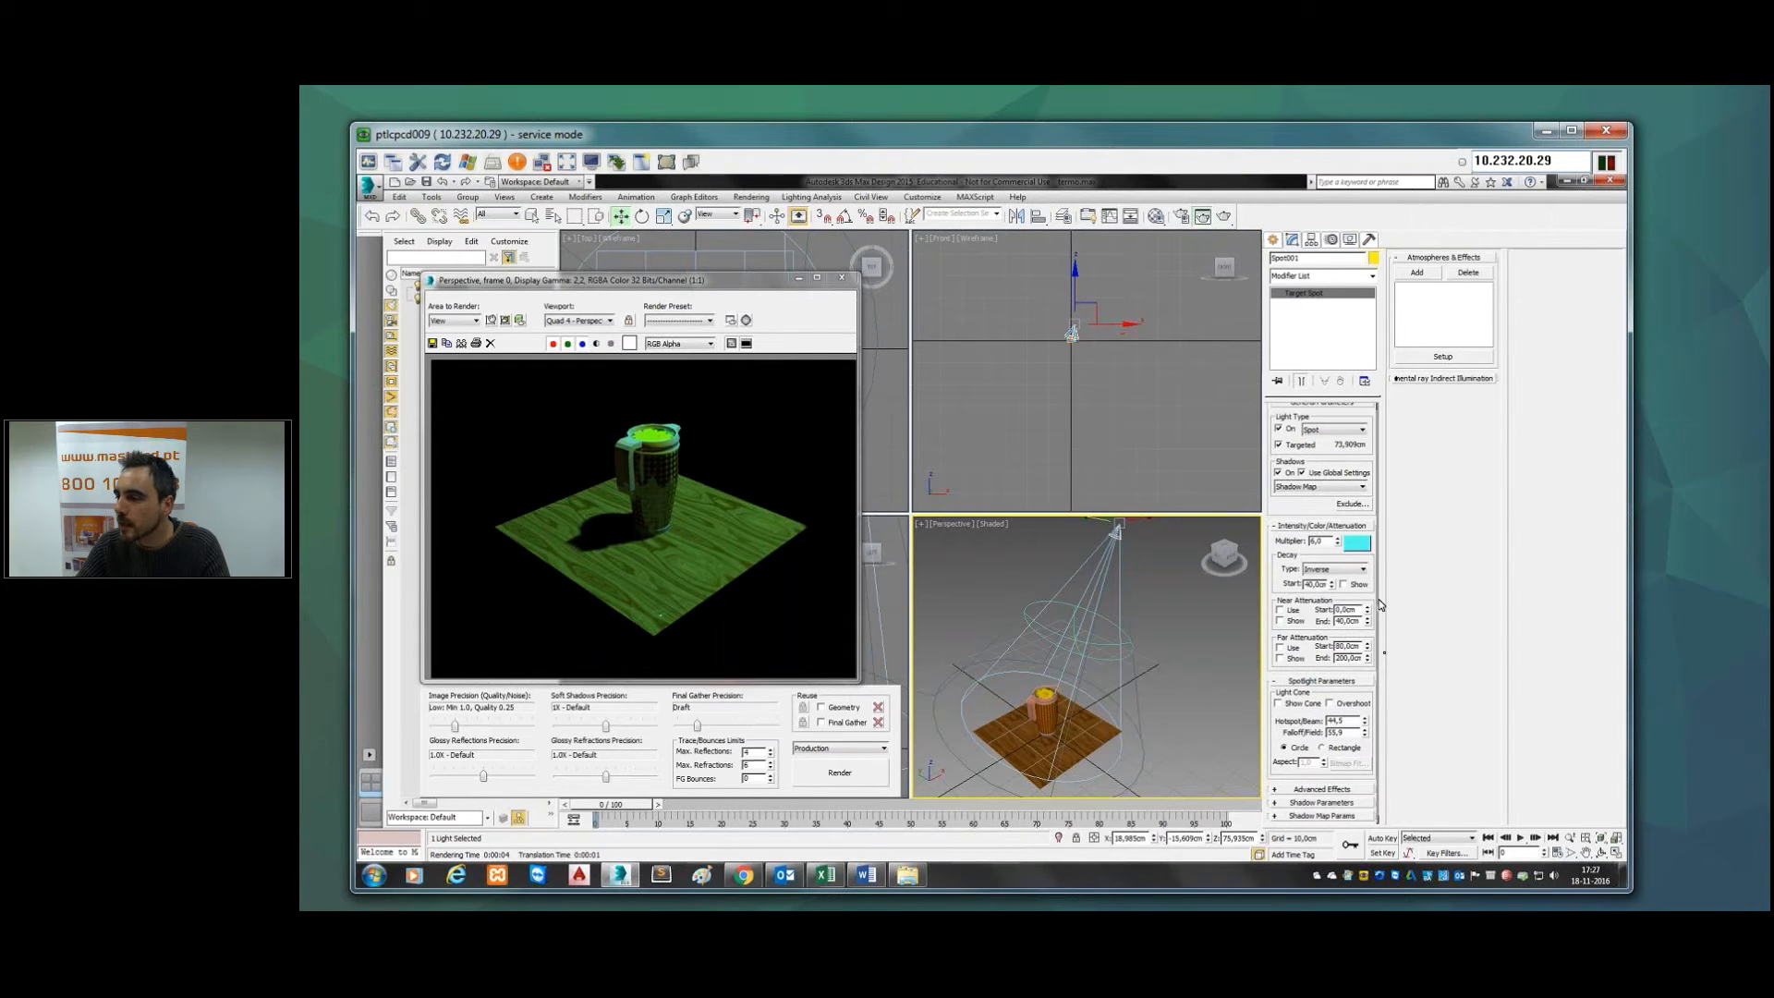
click(1348, 791)
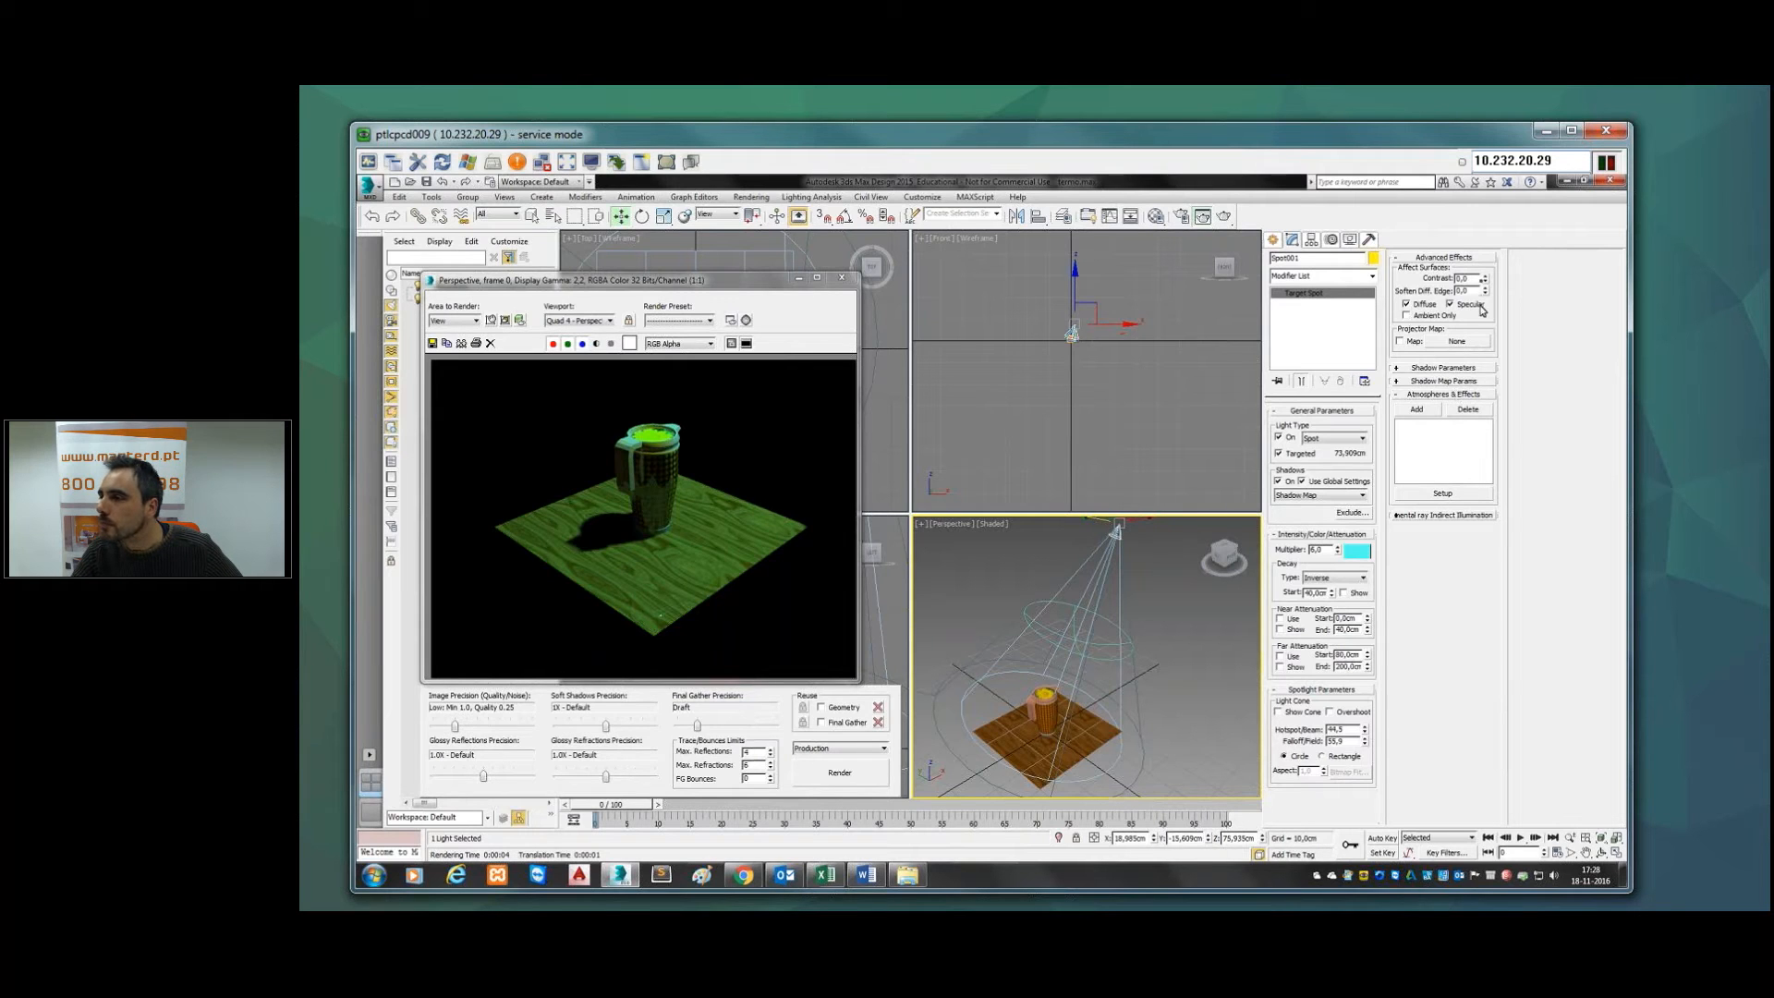
click(1443, 369)
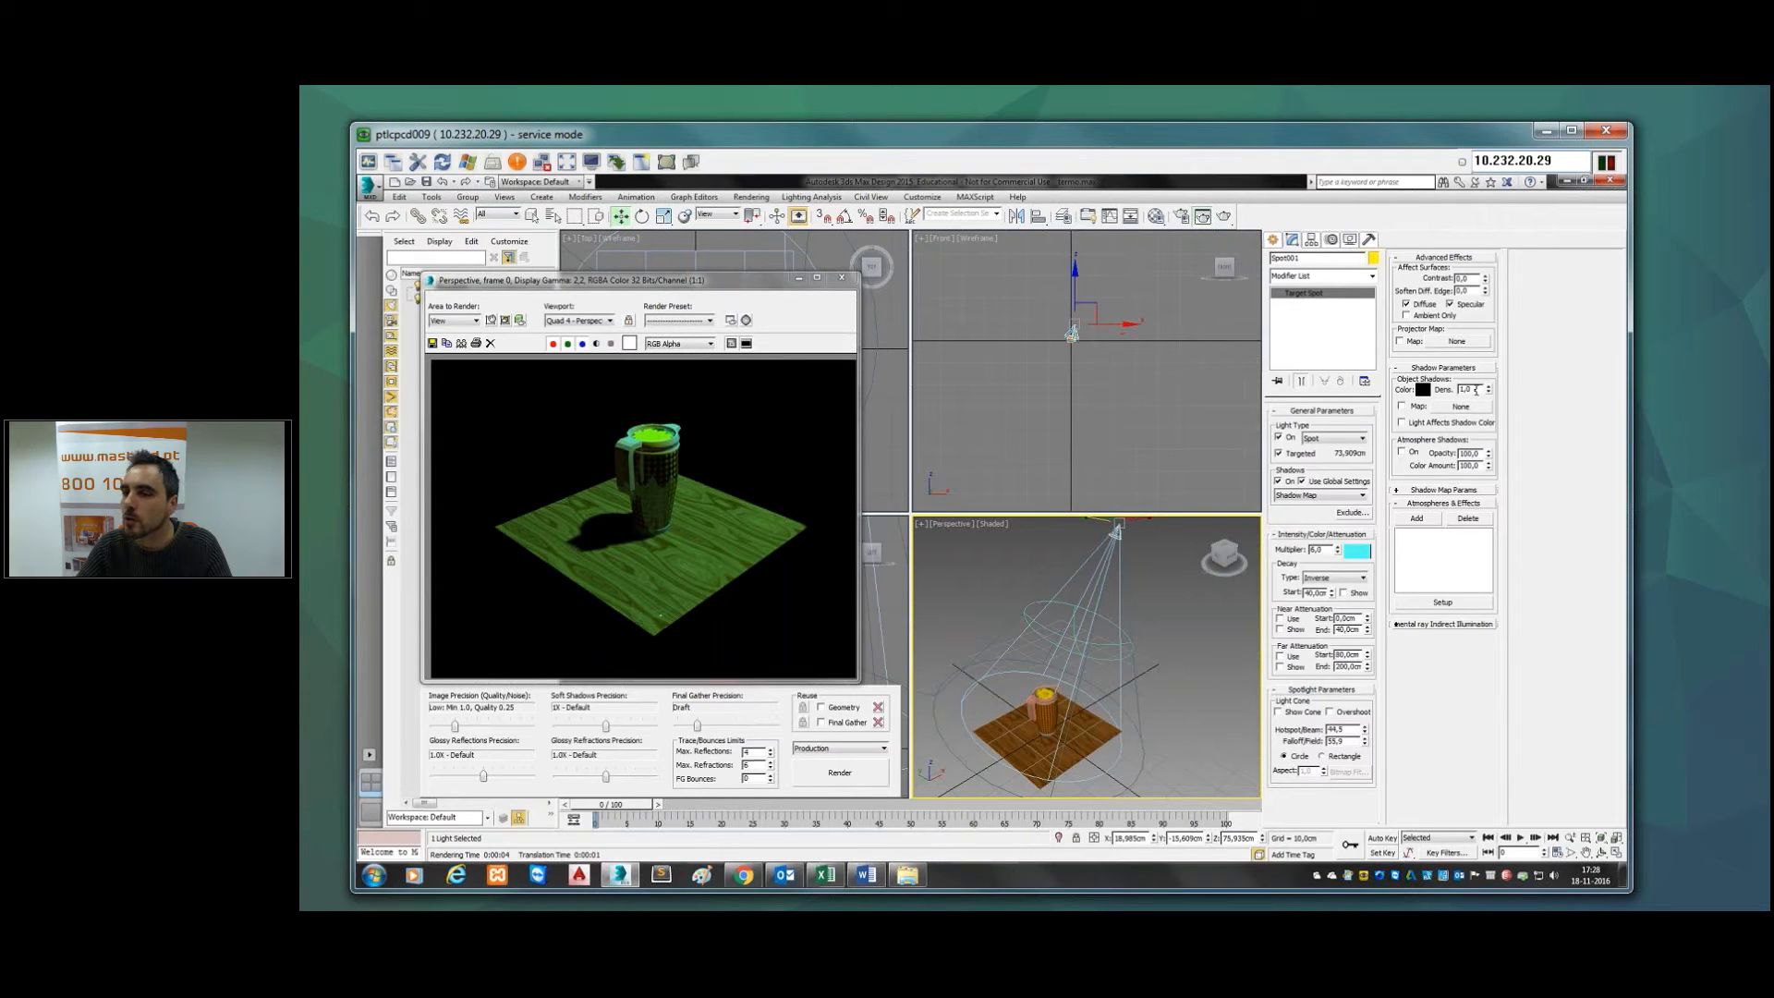
drag(1489, 391, 1487, 410)
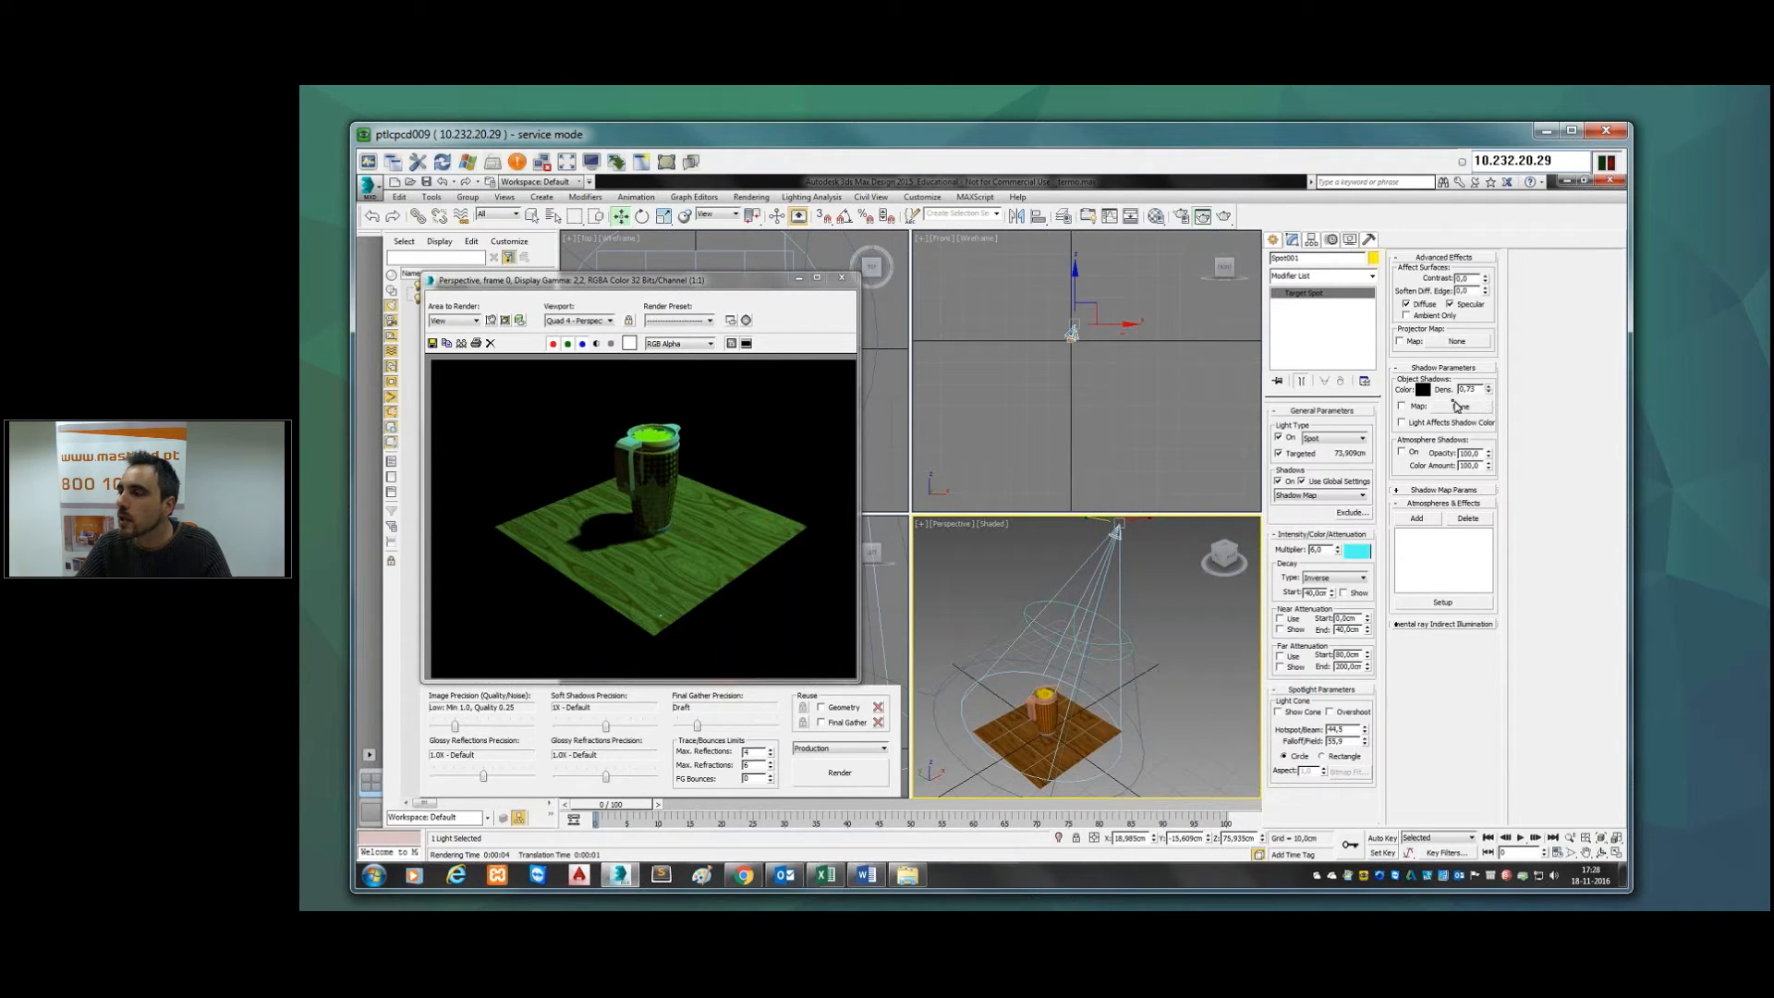
Step: Change the spotlight's shadow color to magenta, render the Perspective view, and close the rendered image
click(1423, 392)
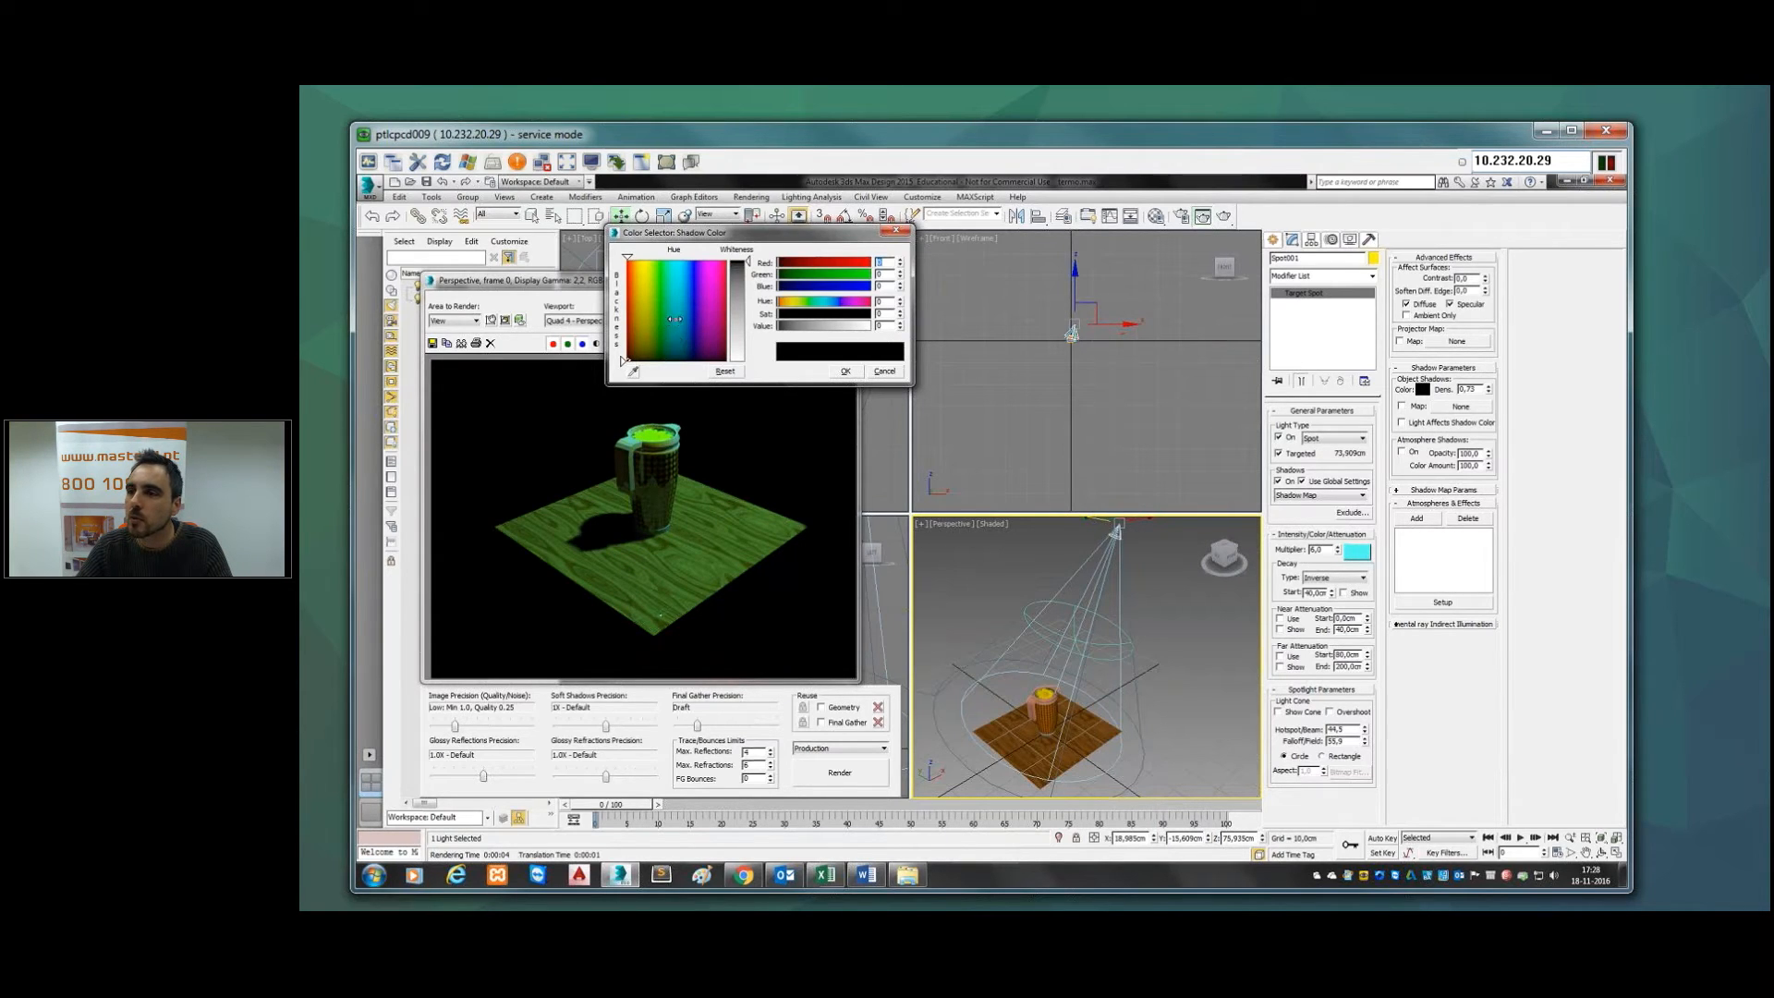
drag(779, 301, 788, 302)
click(656, 296)
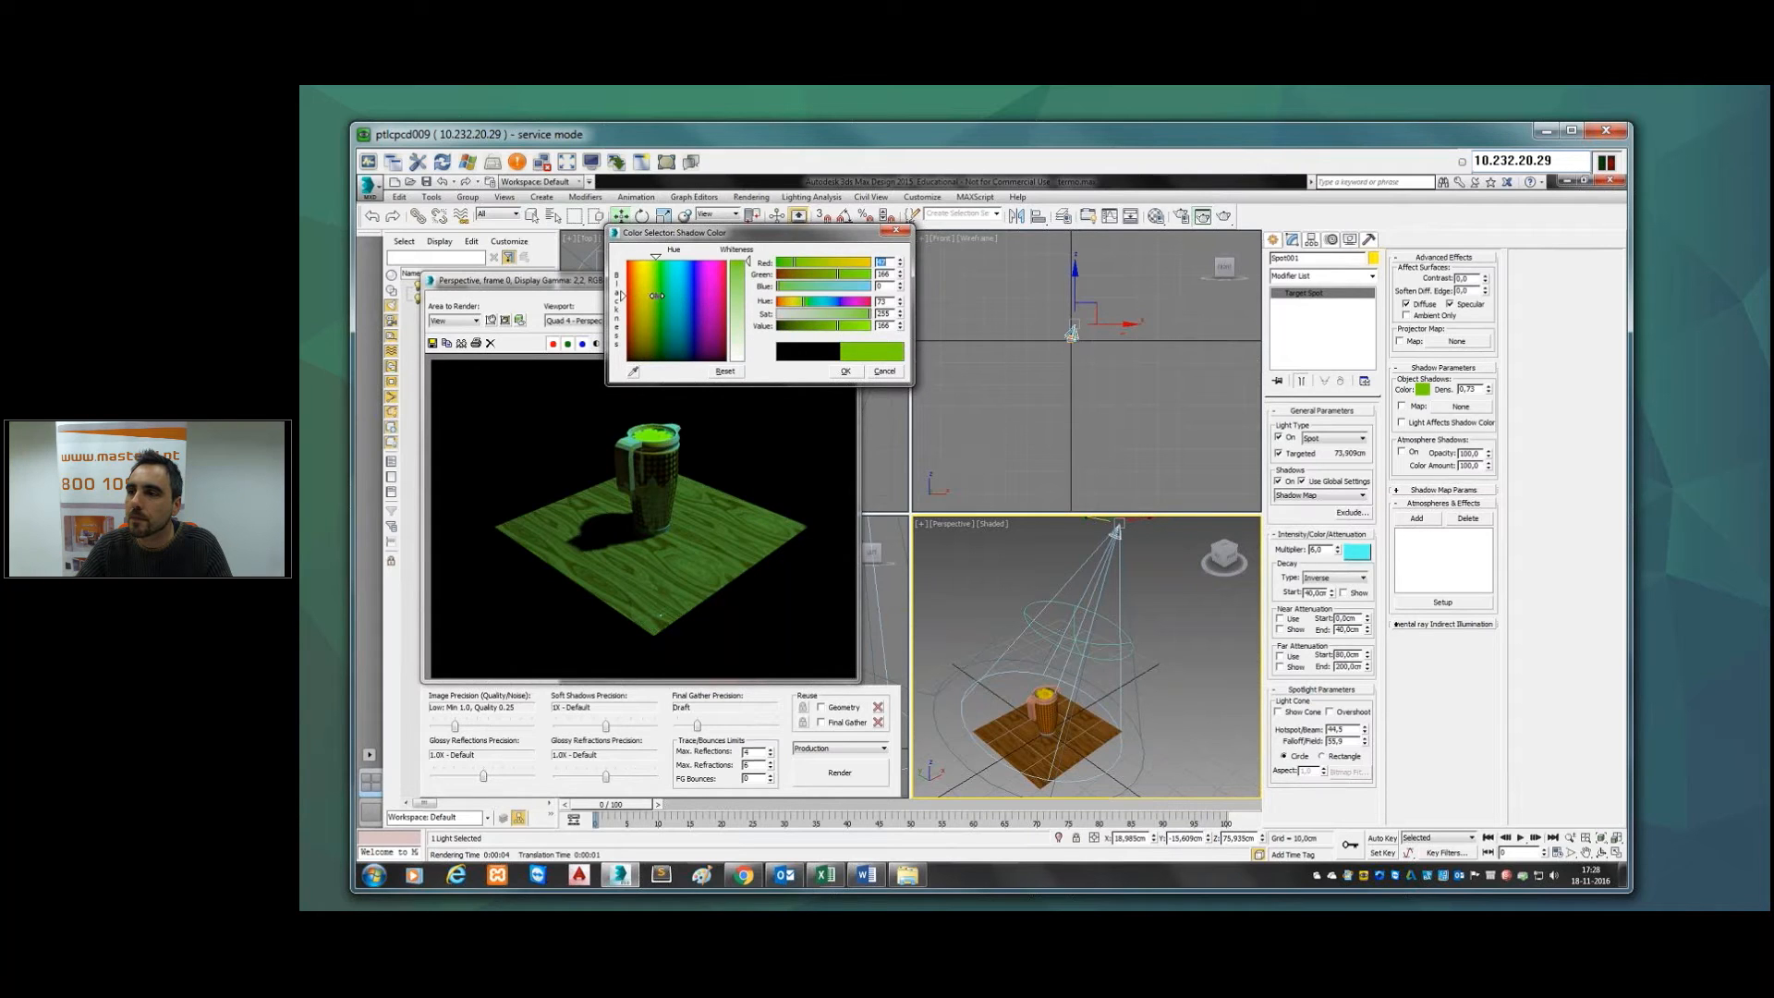
click(645, 301)
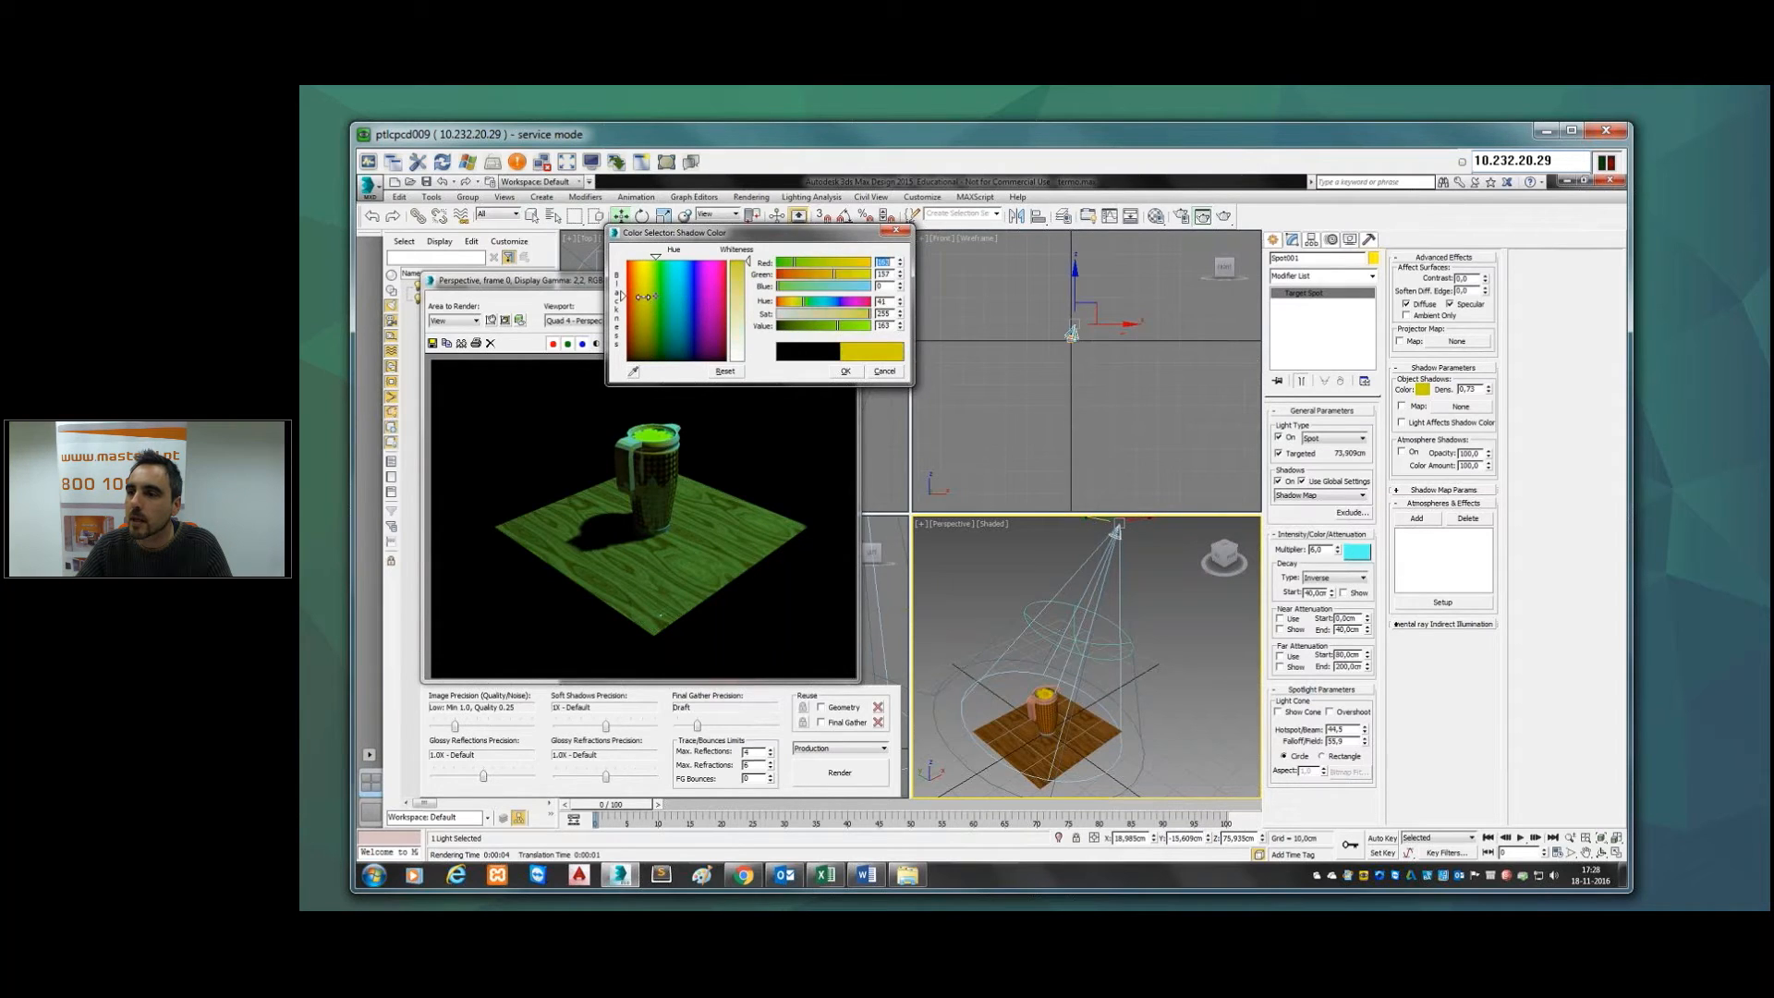
drag(720, 291, 711, 289)
click(846, 372)
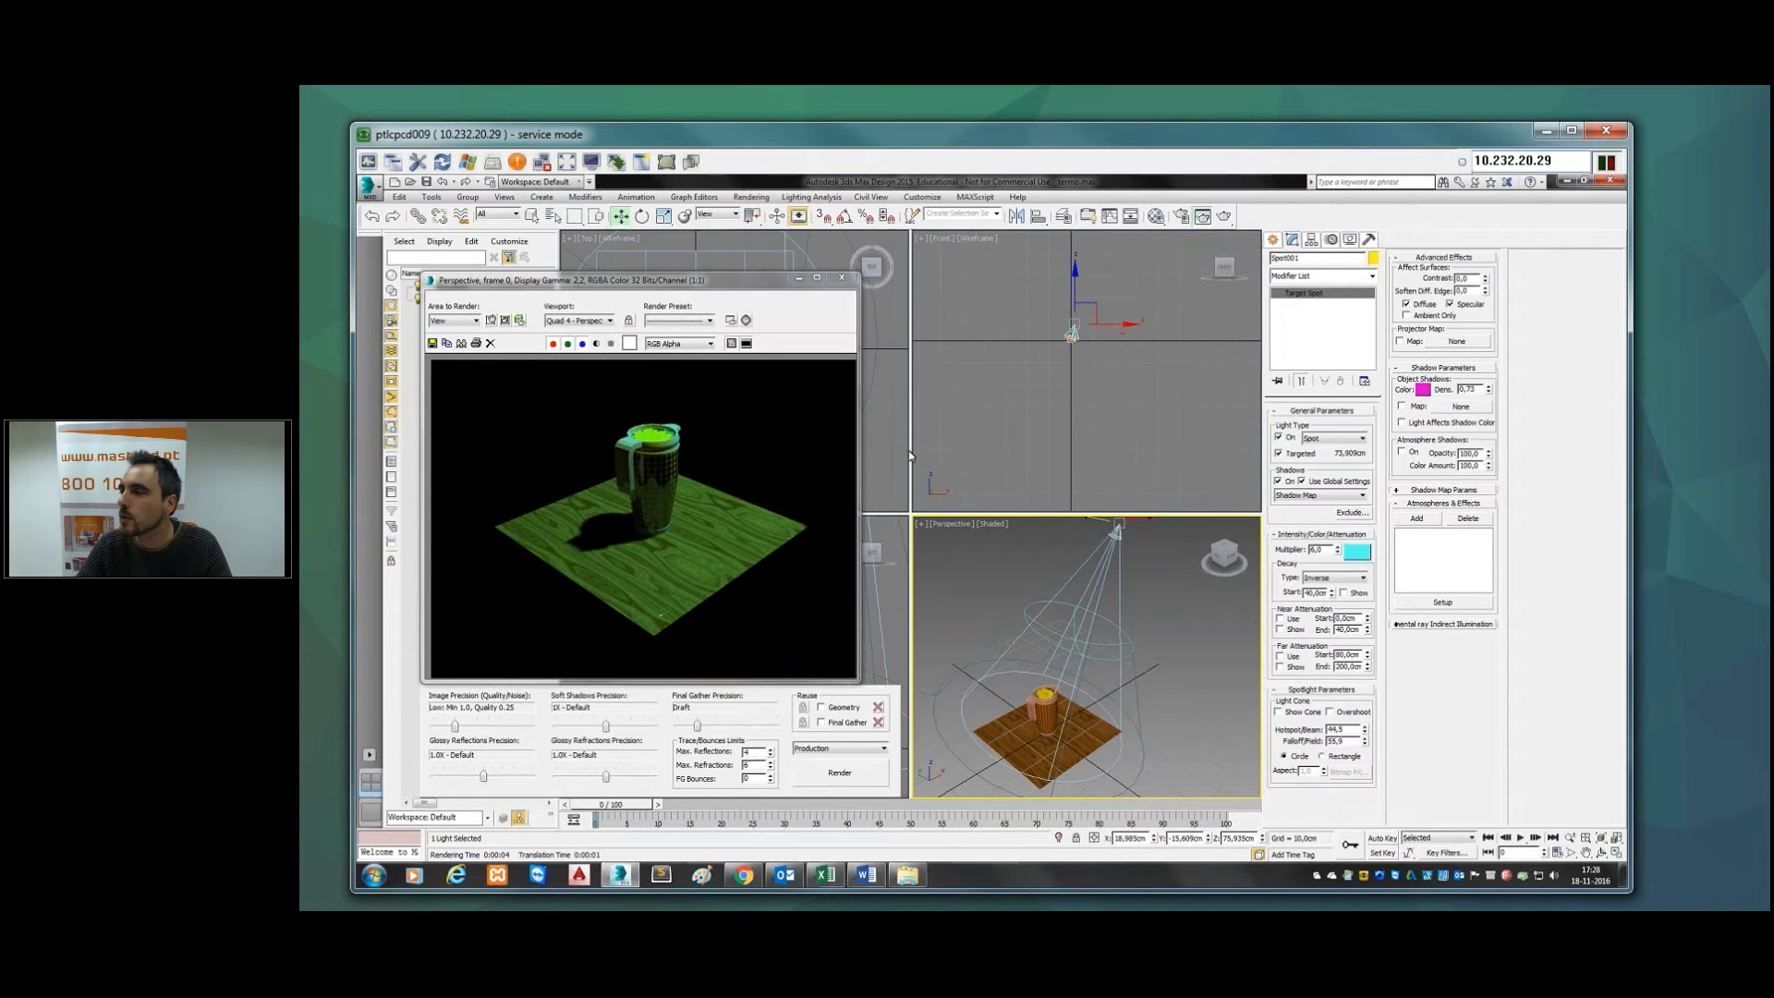
click(857, 773)
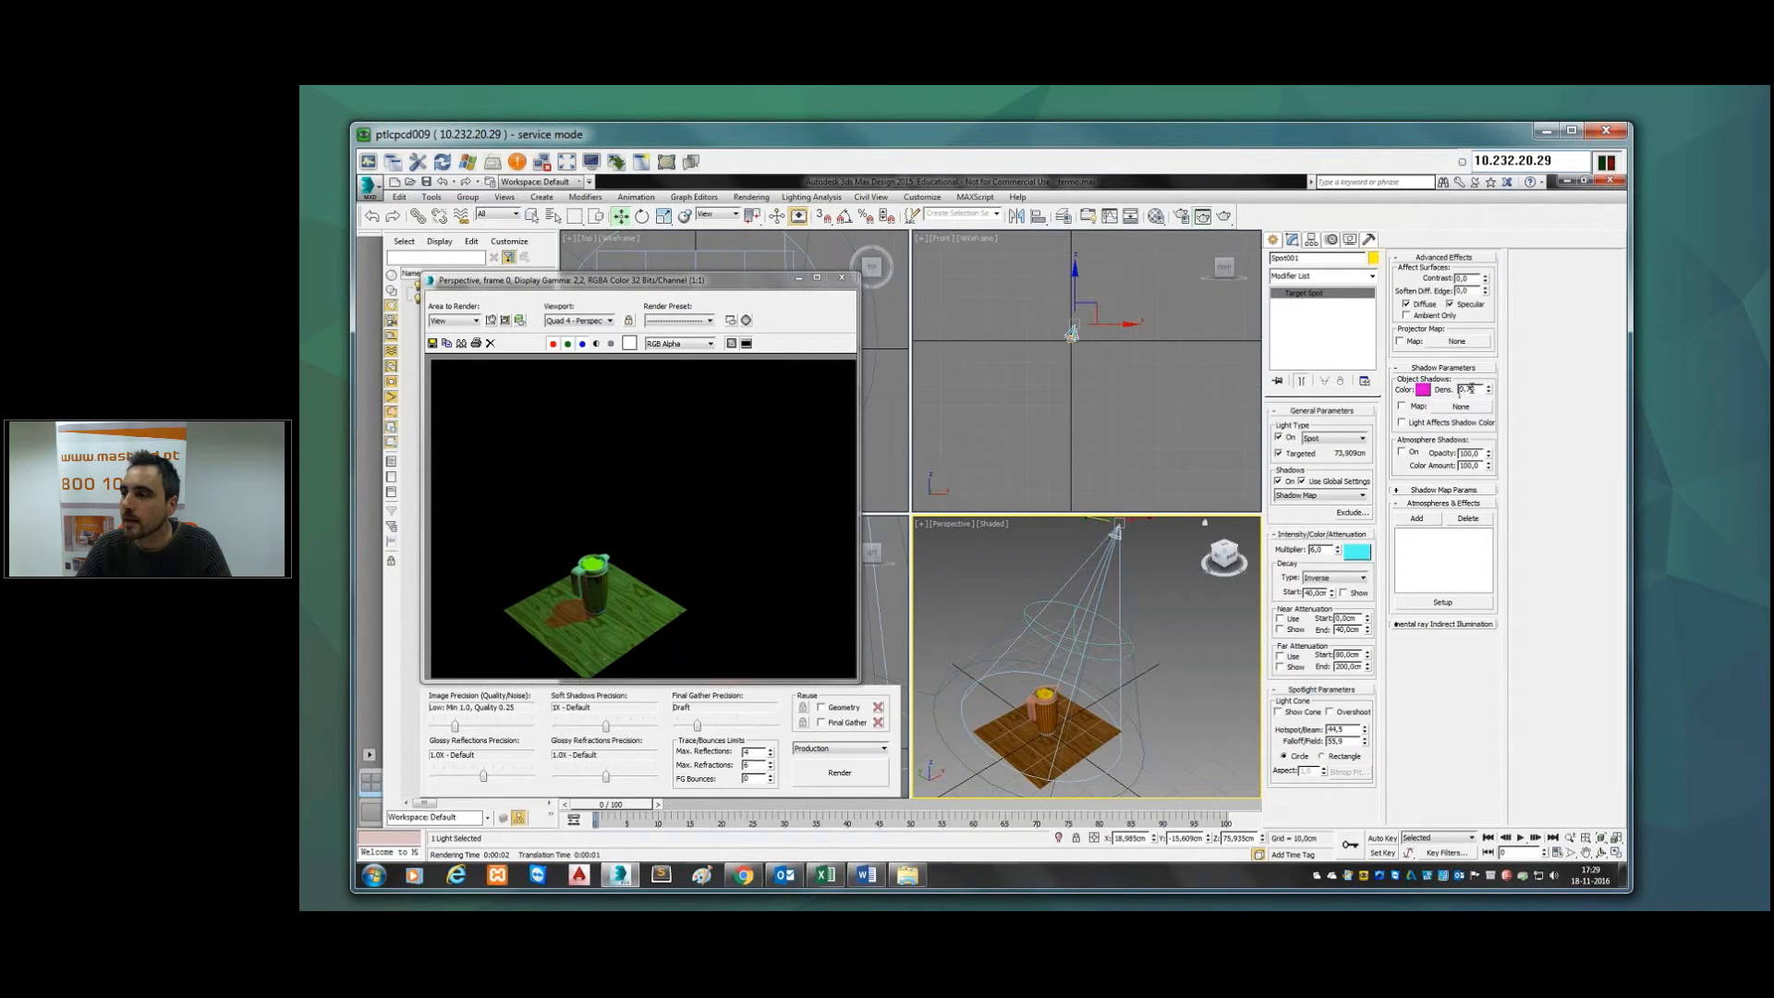
click(841, 278)
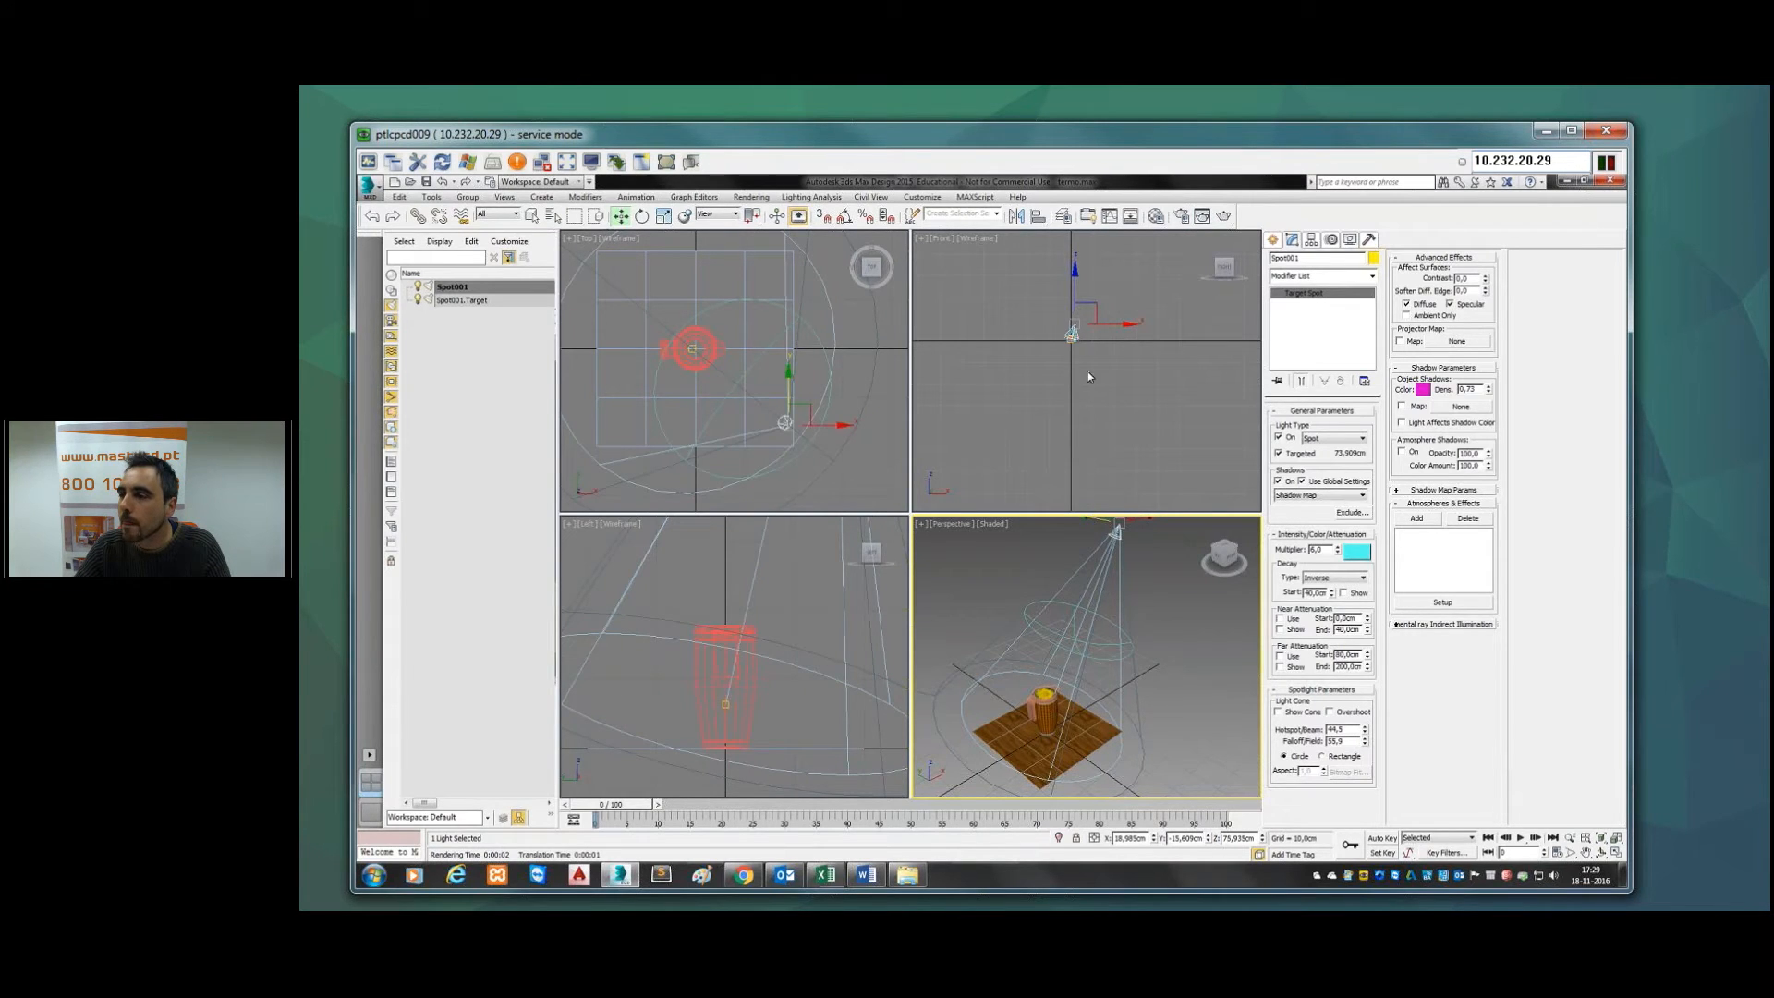
Step: Move the spotlight closer to the mug in the Perspective view, to about X 14.7 cm and Z 70.7 cm
scroll(1085, 373, up, 2)
scroll(1076, 473, up, 3)
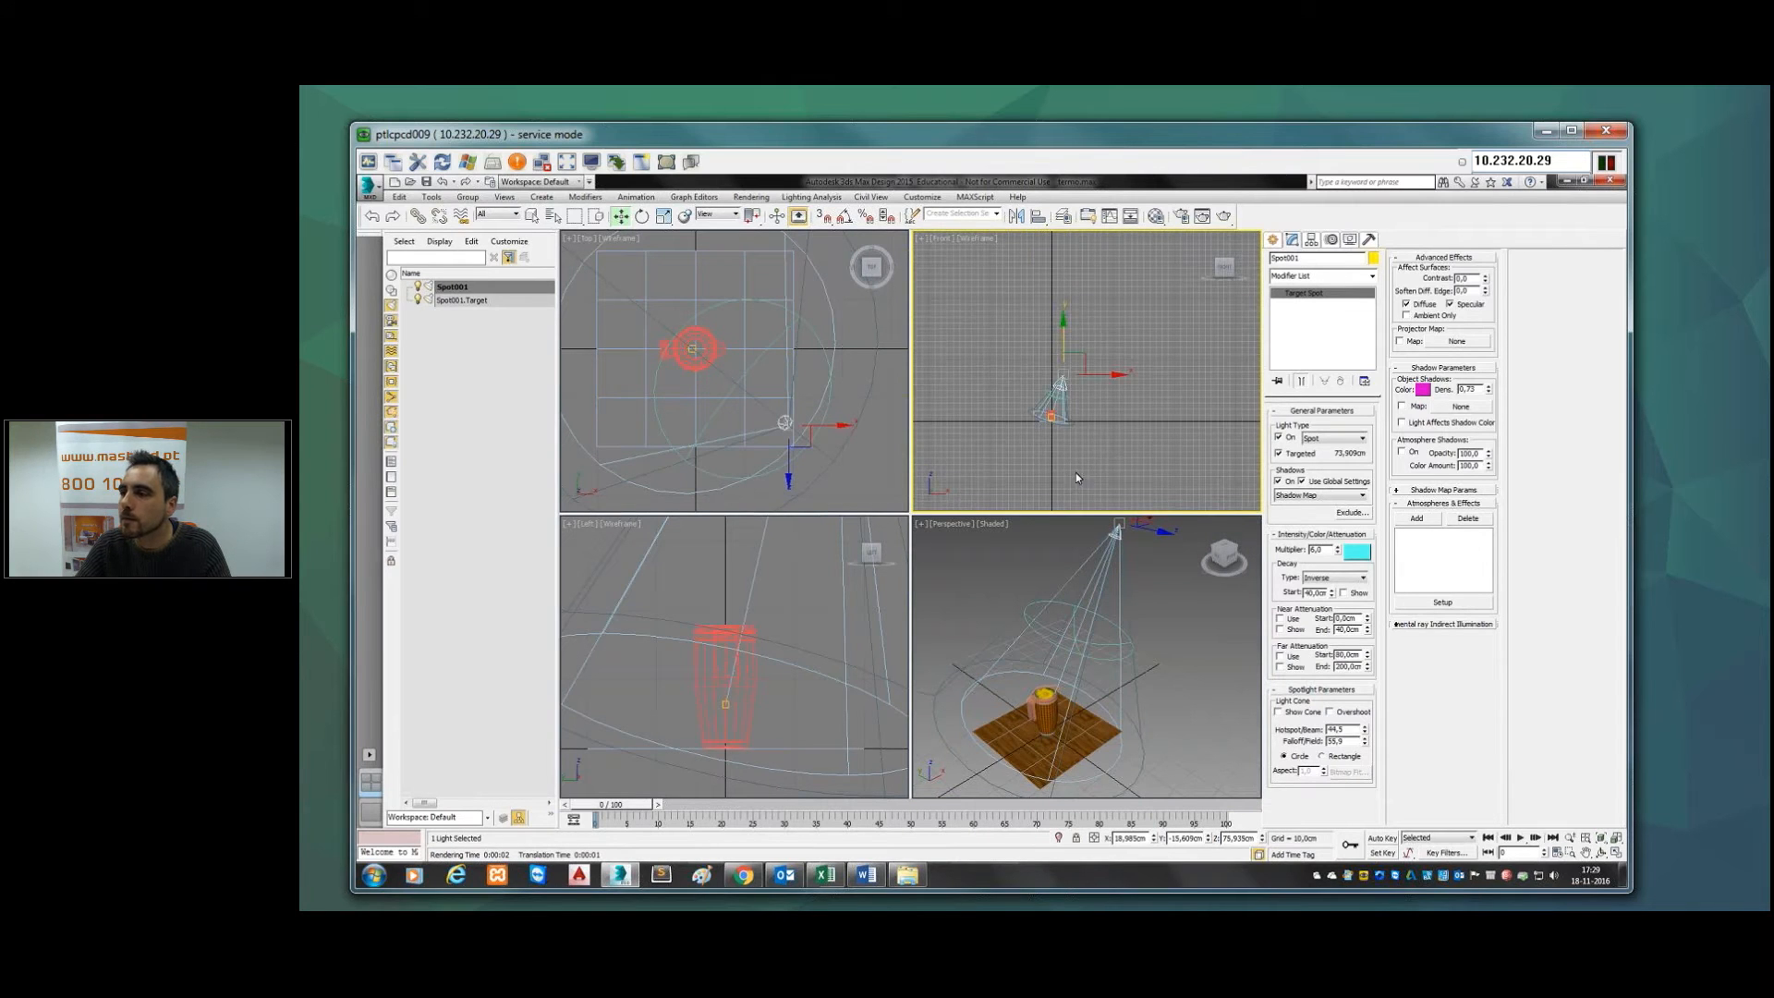
scroll(1102, 482, down, 3)
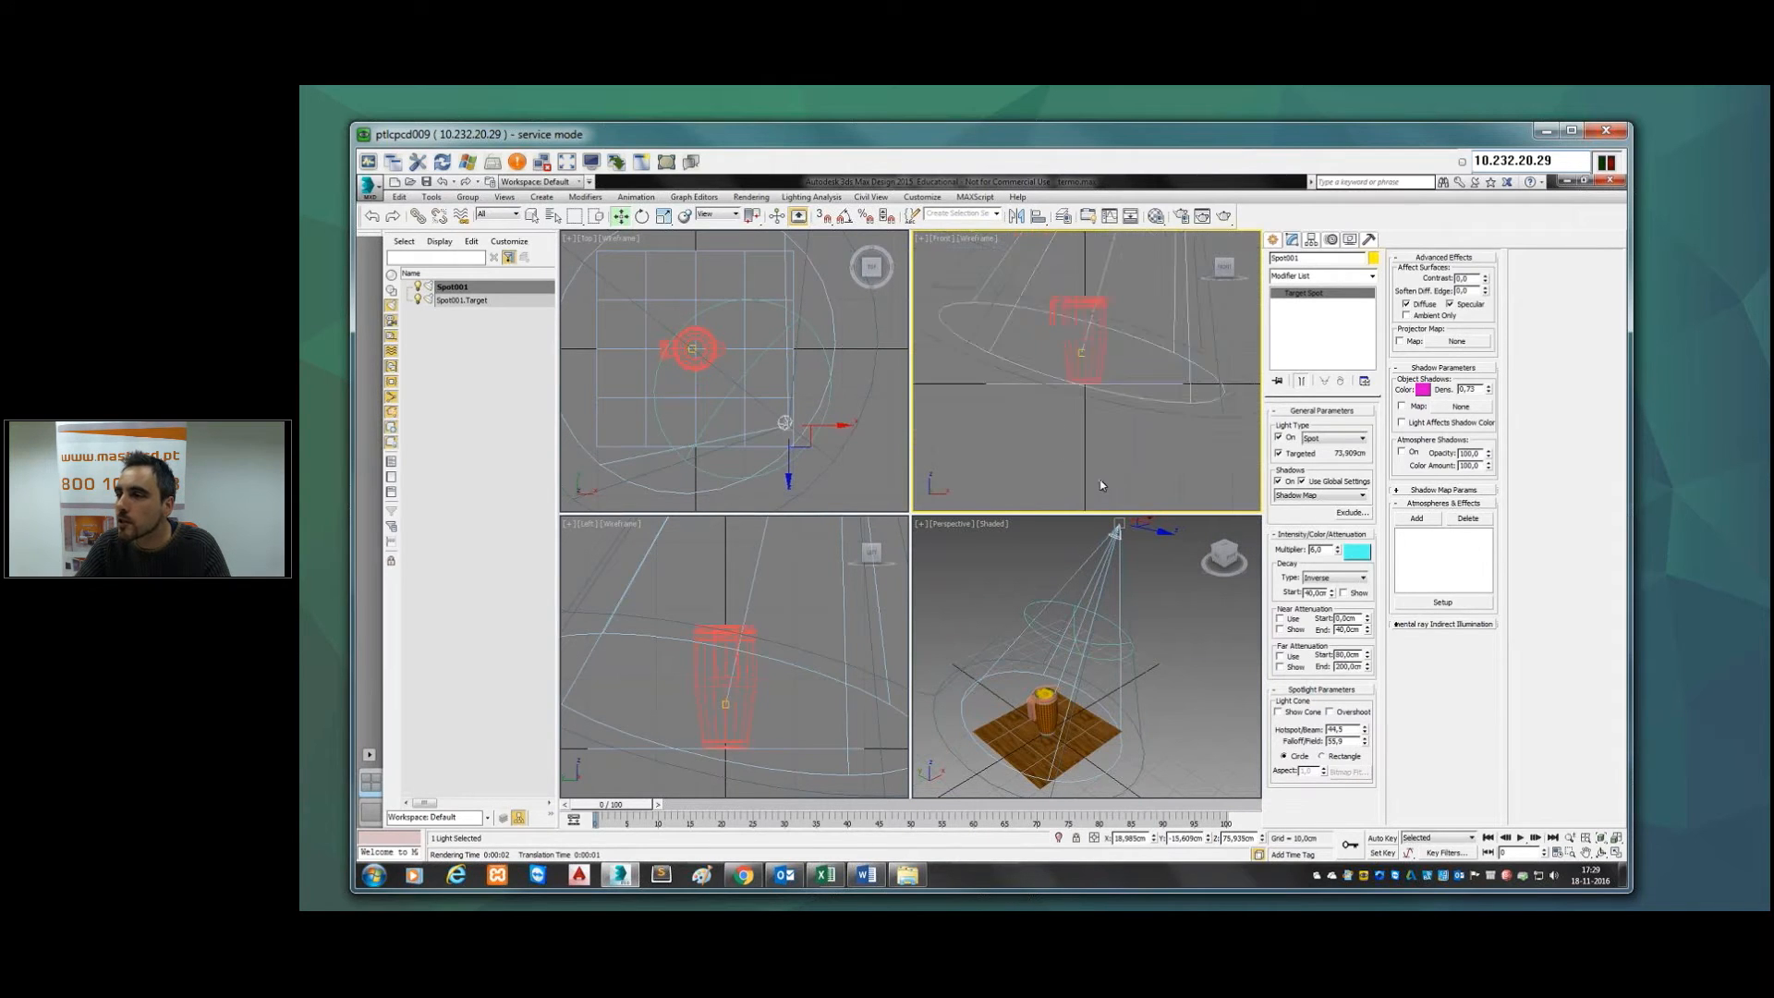
click(1083, 364)
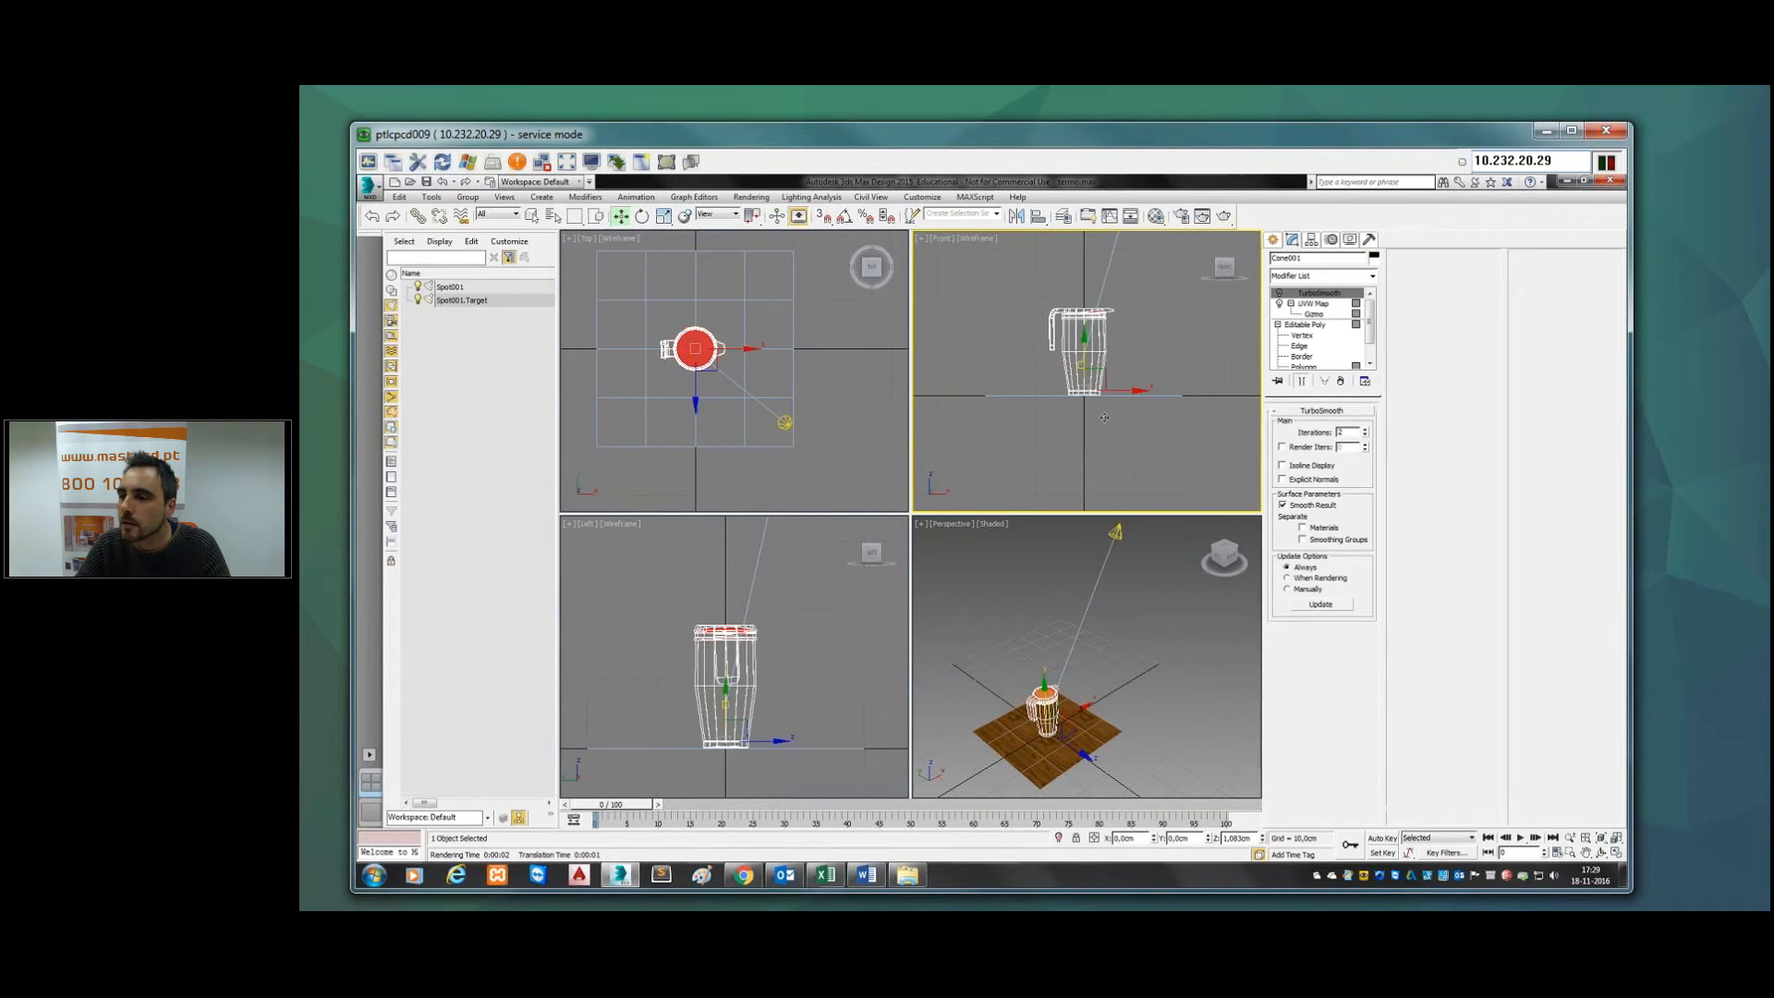
click(1077, 651)
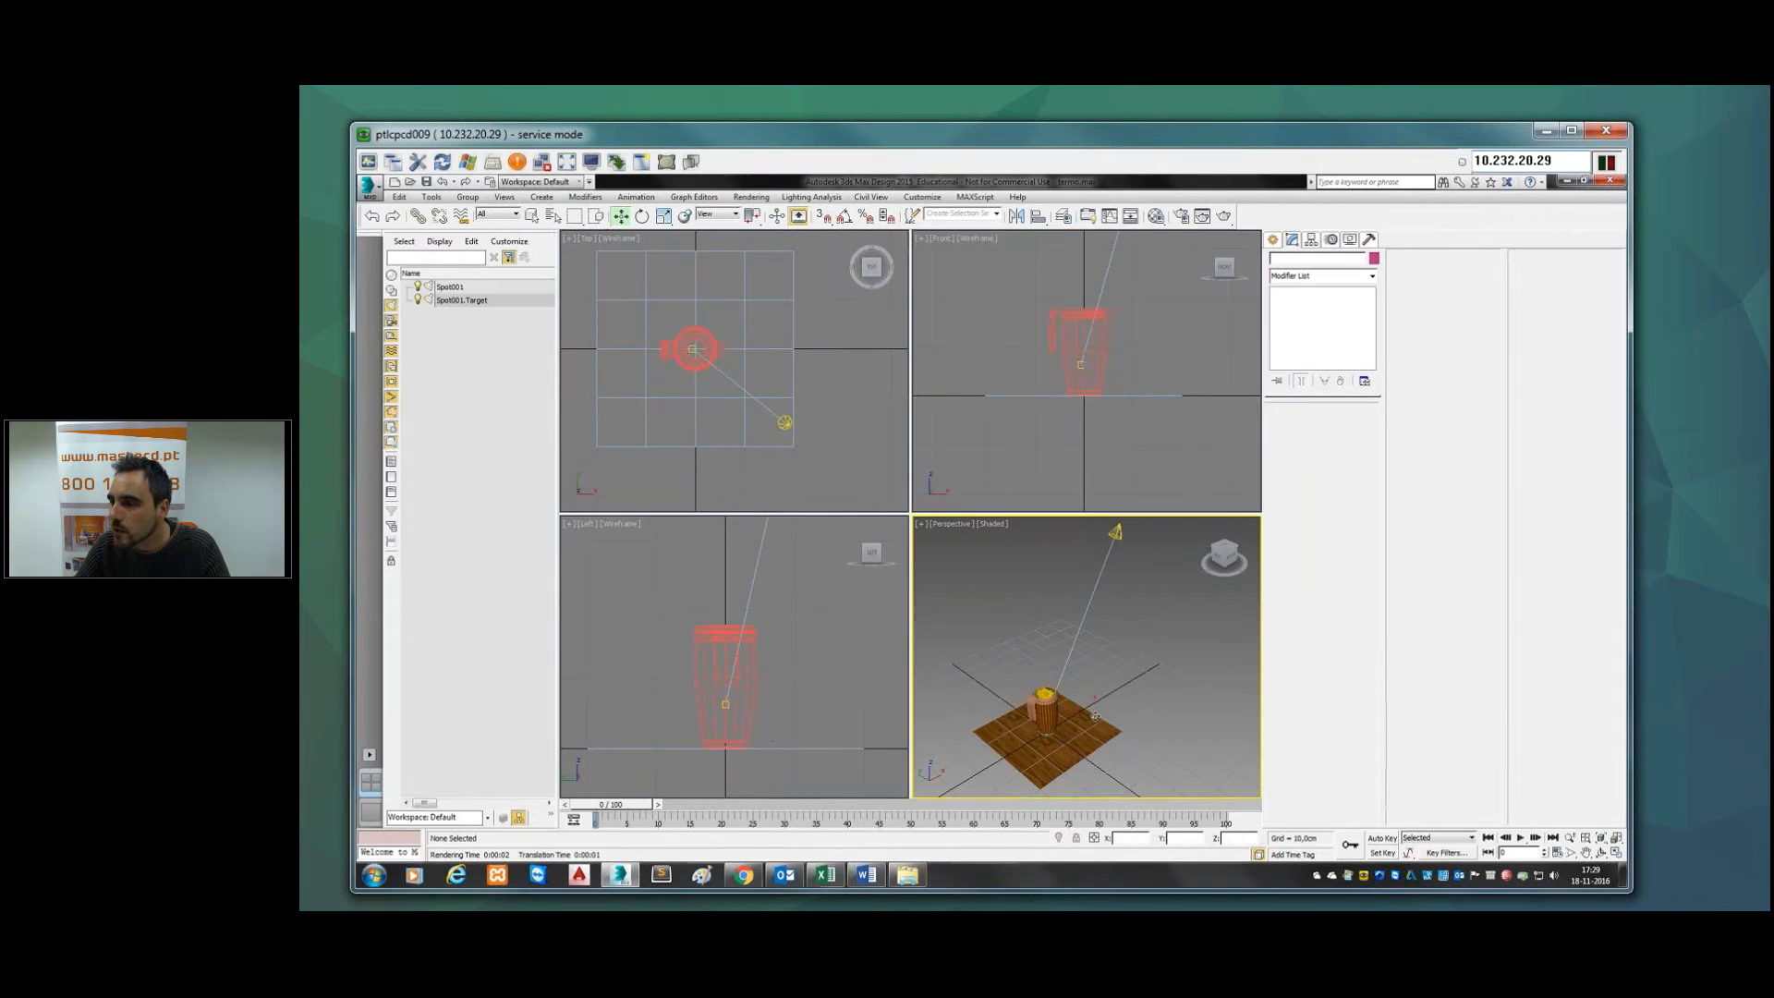
scroll(1075, 654, up, 3)
middle_drag(1146, 629, 1083, 741)
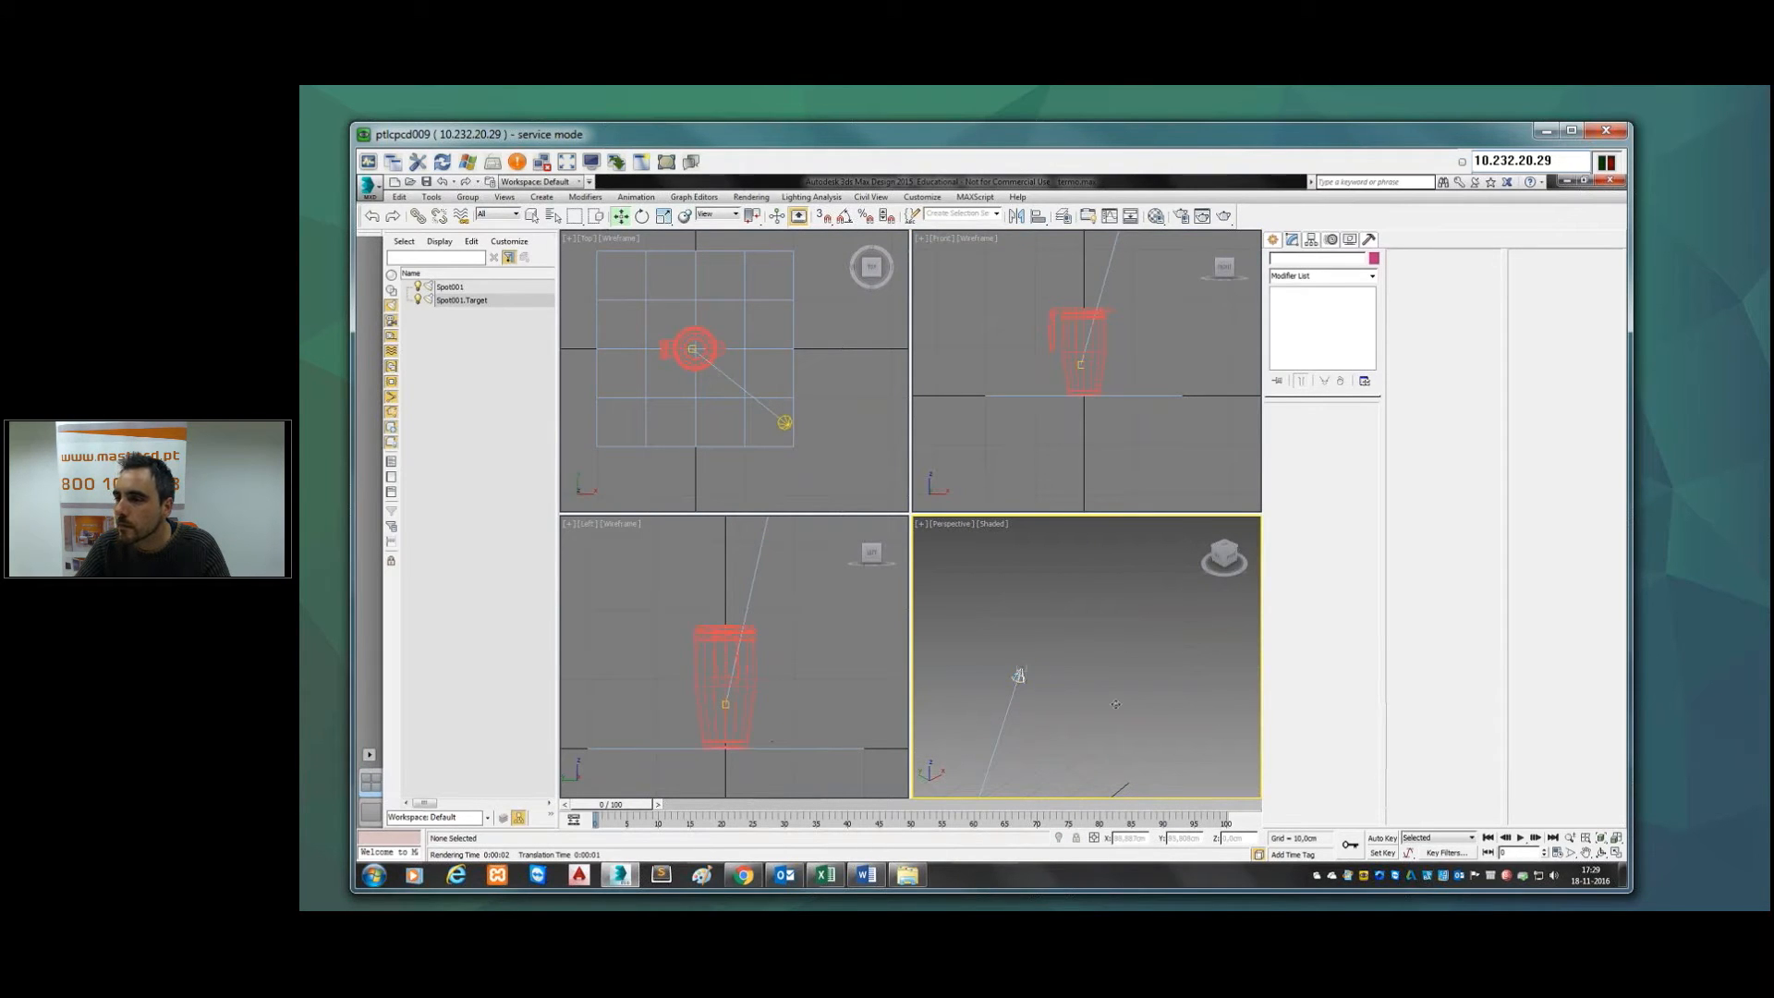
click(1018, 677)
middle_drag(1082, 707, 1161, 579)
alt+middle_drag(1143, 665, 1144, 565)
mouse_move(1144, 565)
mouse_down()
mouse_move(1083, 566)
mouse_move(1157, 579)
mouse_up()
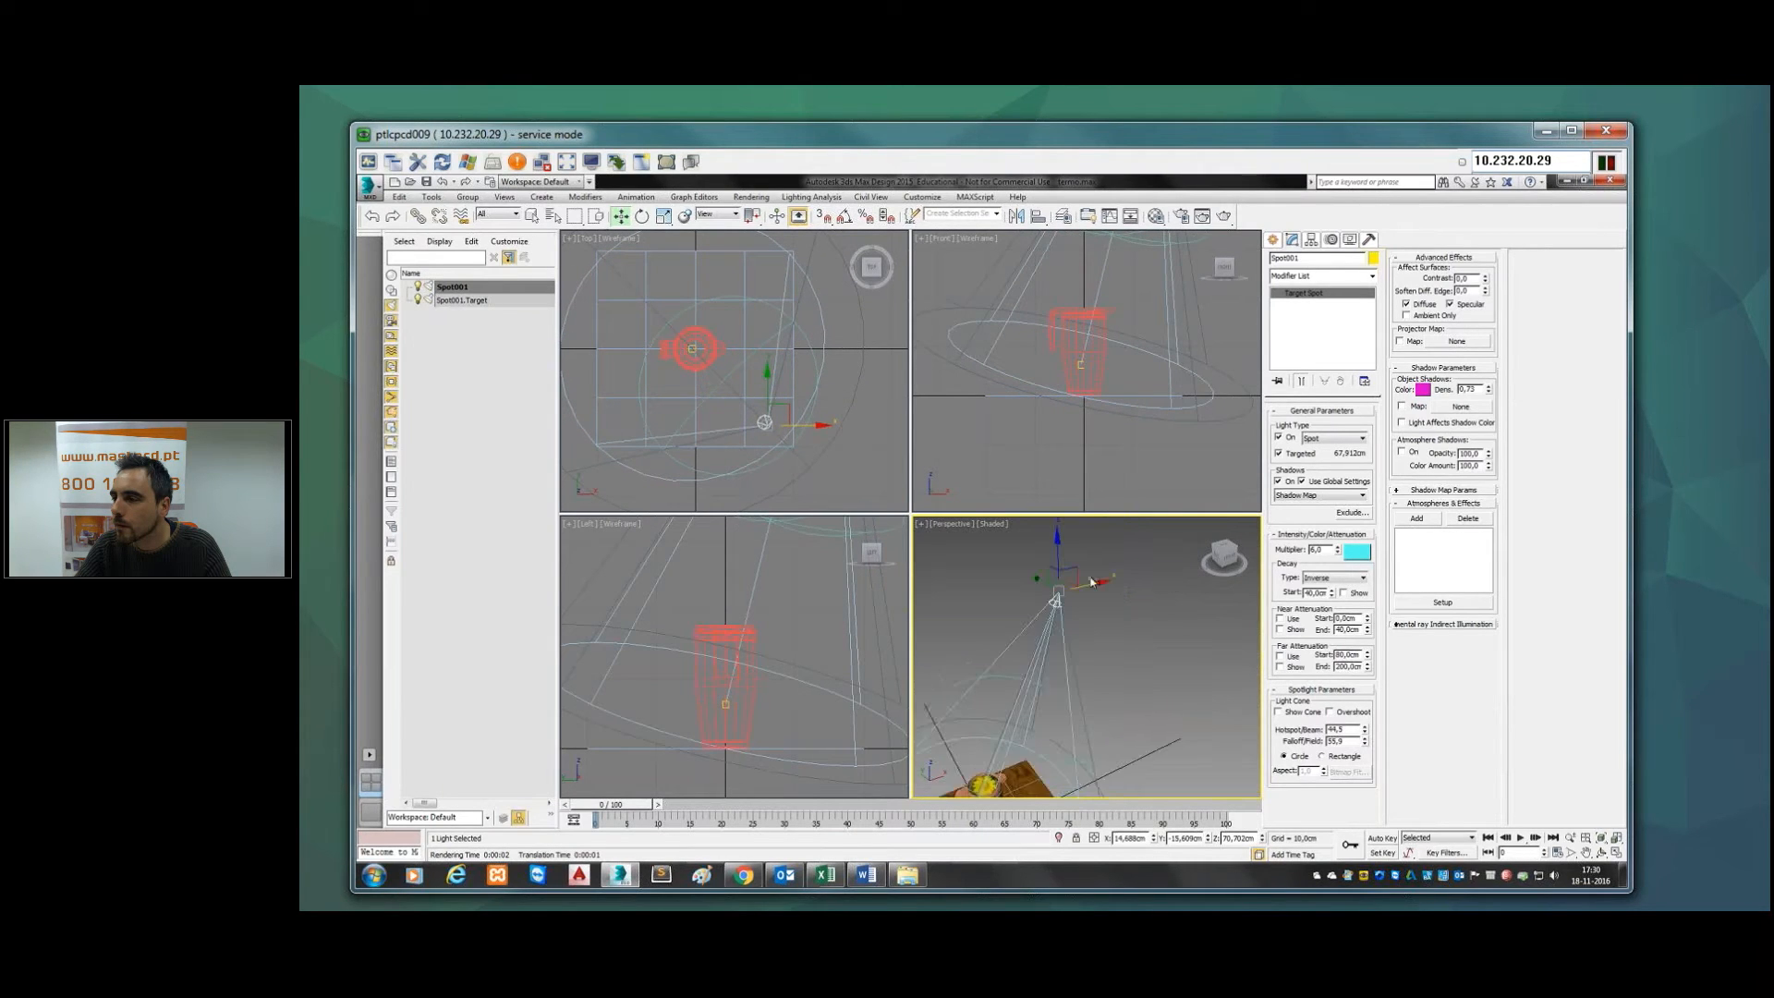
mouse_move(1161, 602)
middle_down()
mouse_move(1138, 595)
mouse_move(1149, 582)
middle_up()
scroll(1149, 583, down, 3)
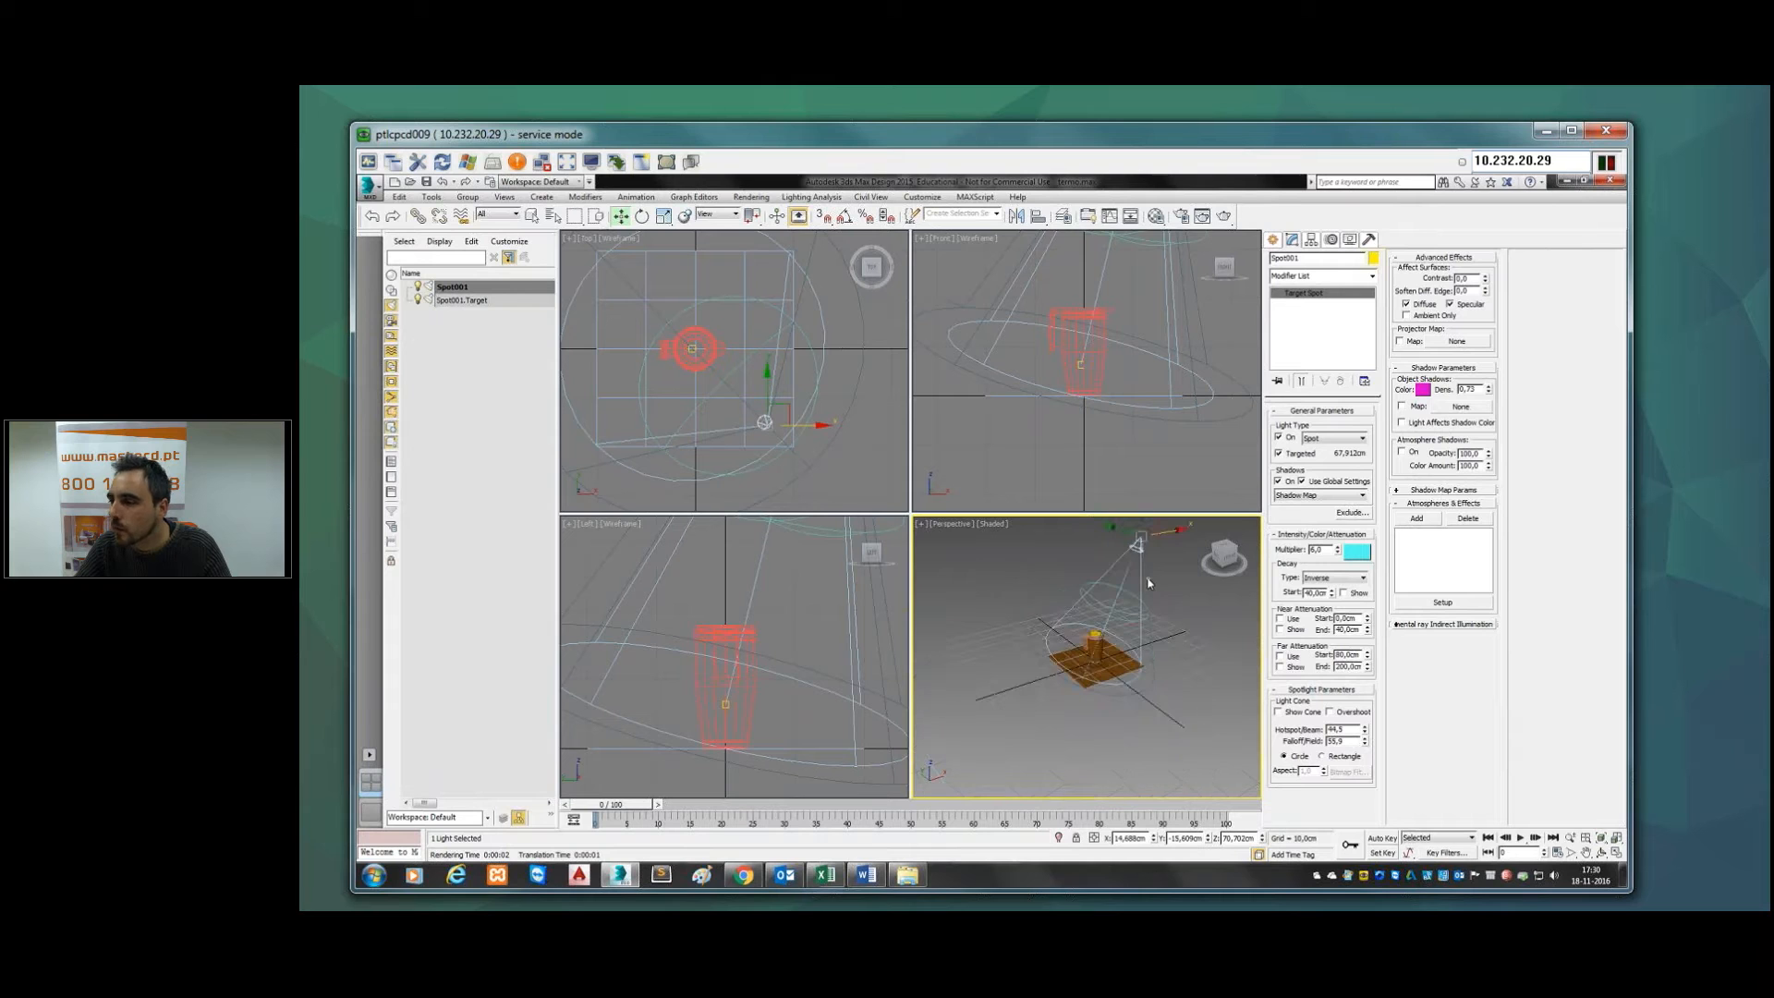
scroll(1109, 697, up, 1)
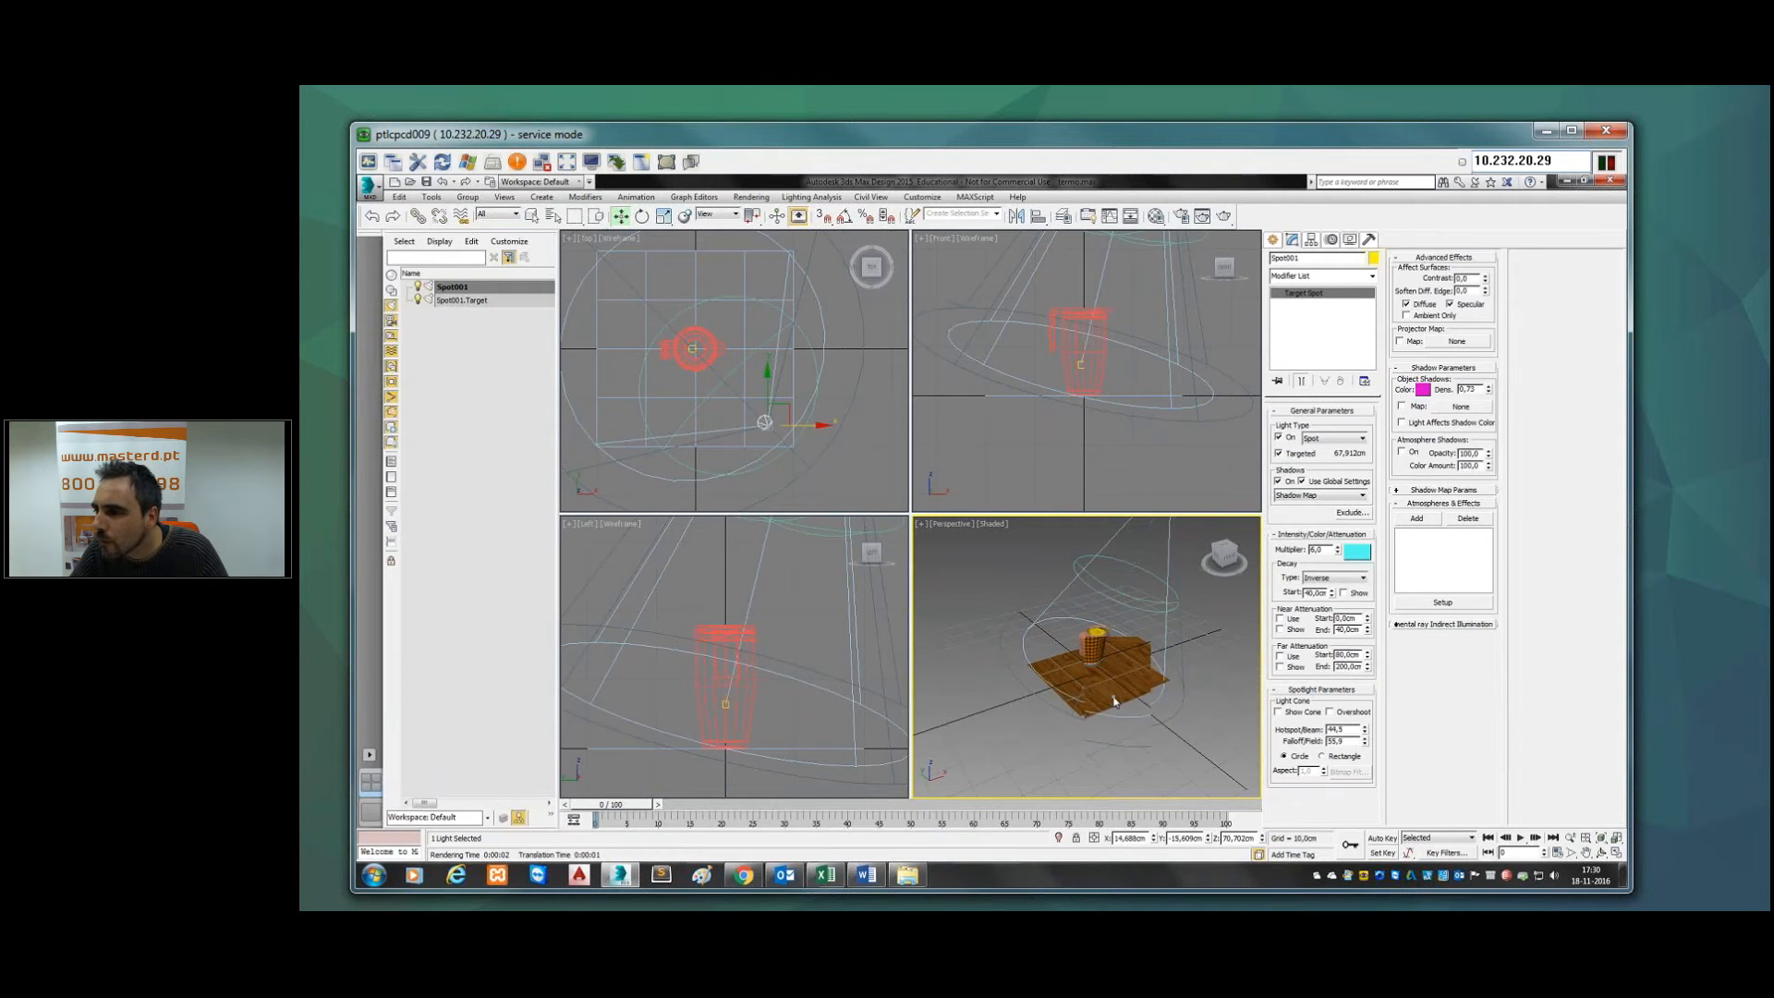
scroll(1121, 687, up, 2)
scroll(1127, 676, down, 2)
alt+middle_drag(1127, 644, 1111, 730)
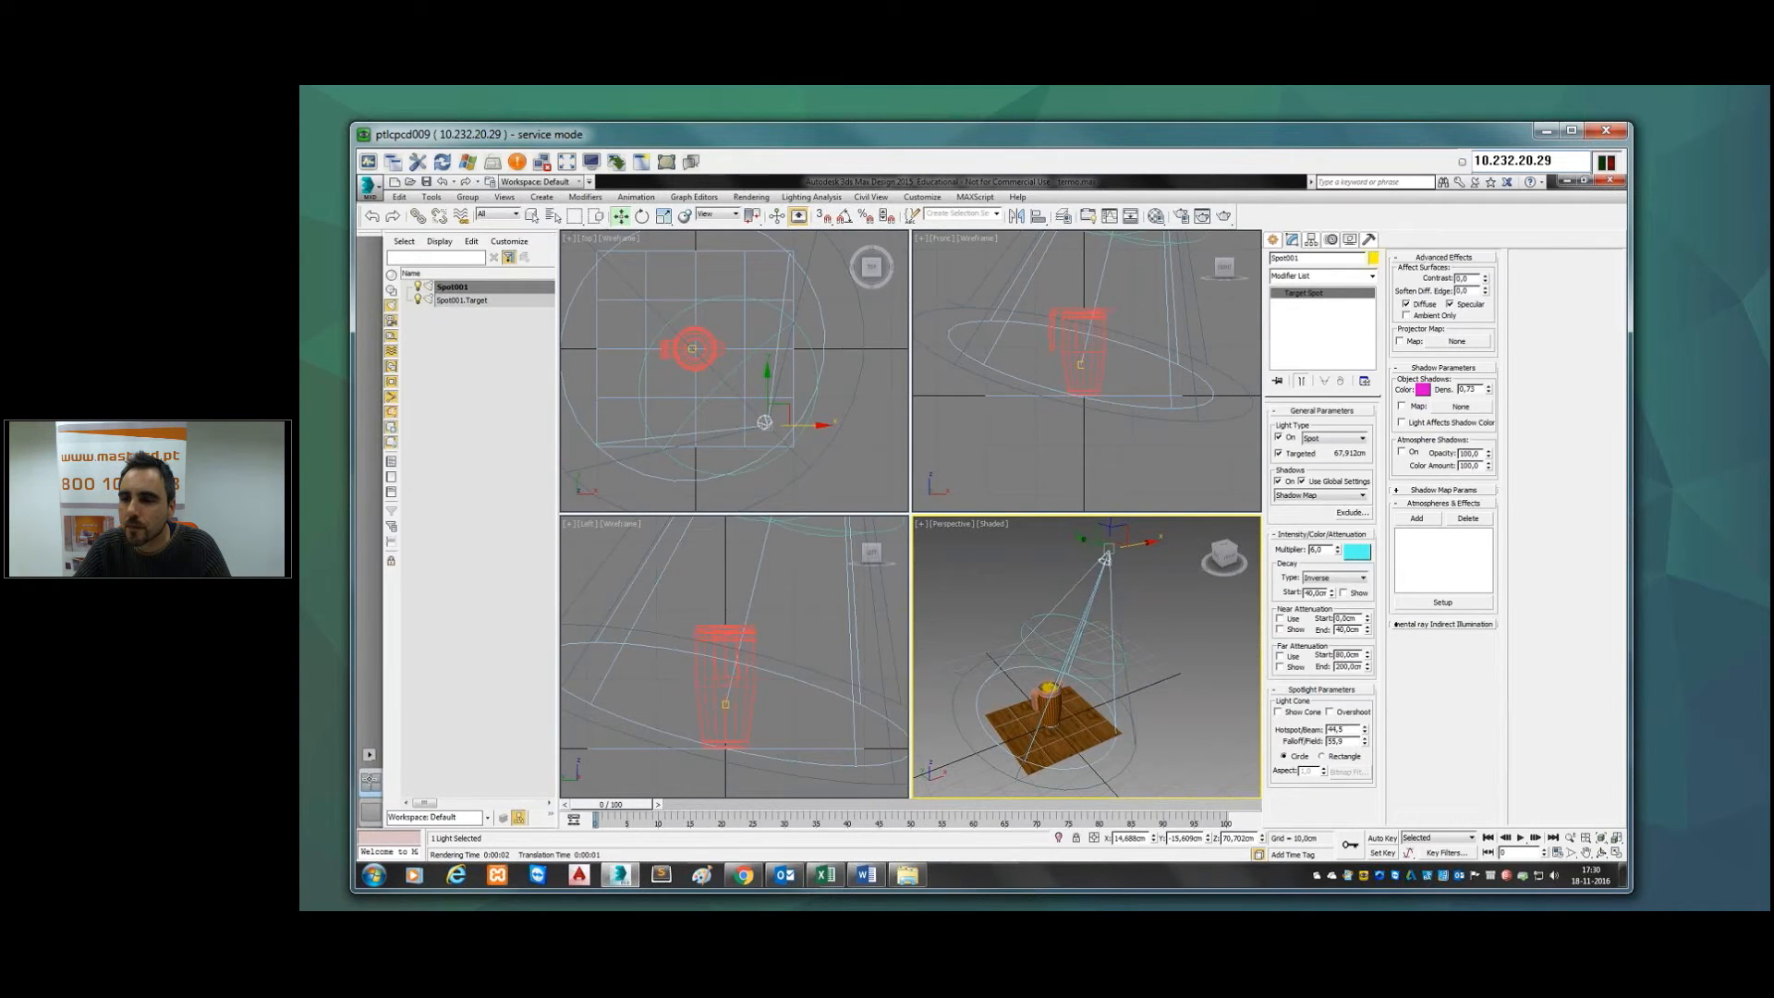
Step: Add a single-viewport layout and switch to it, with the mug and plane framed in the Top view
click(369, 754)
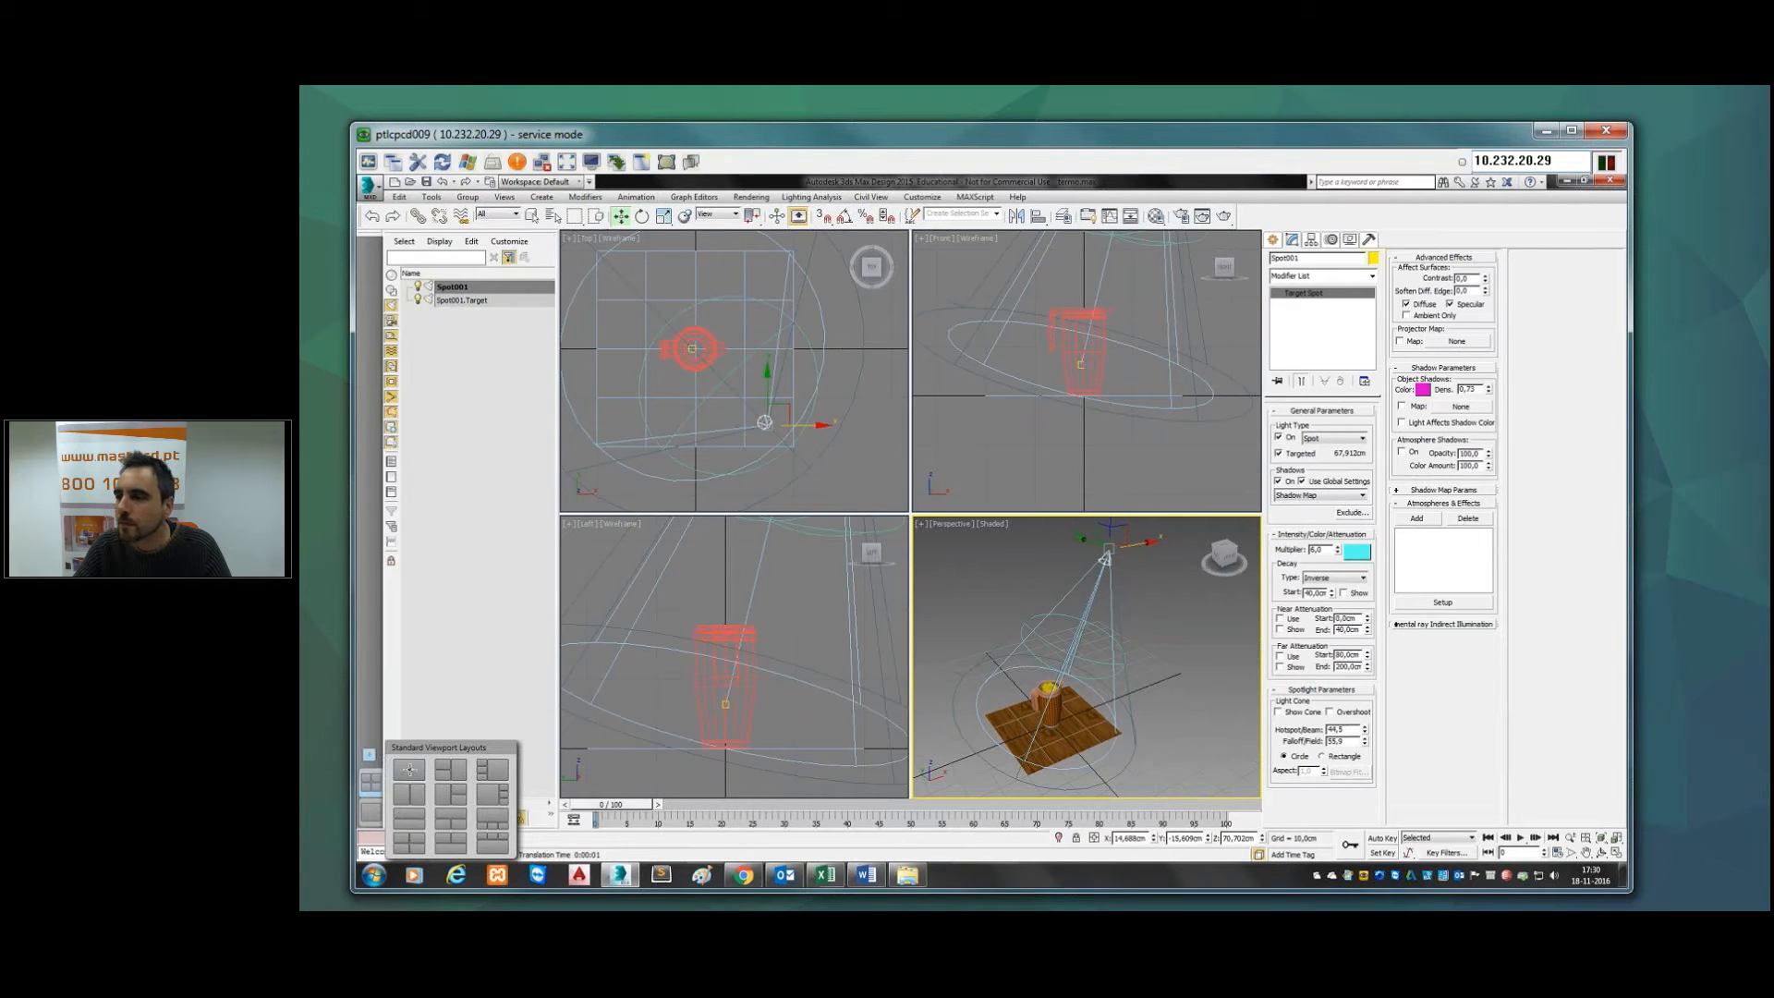
click(487, 769)
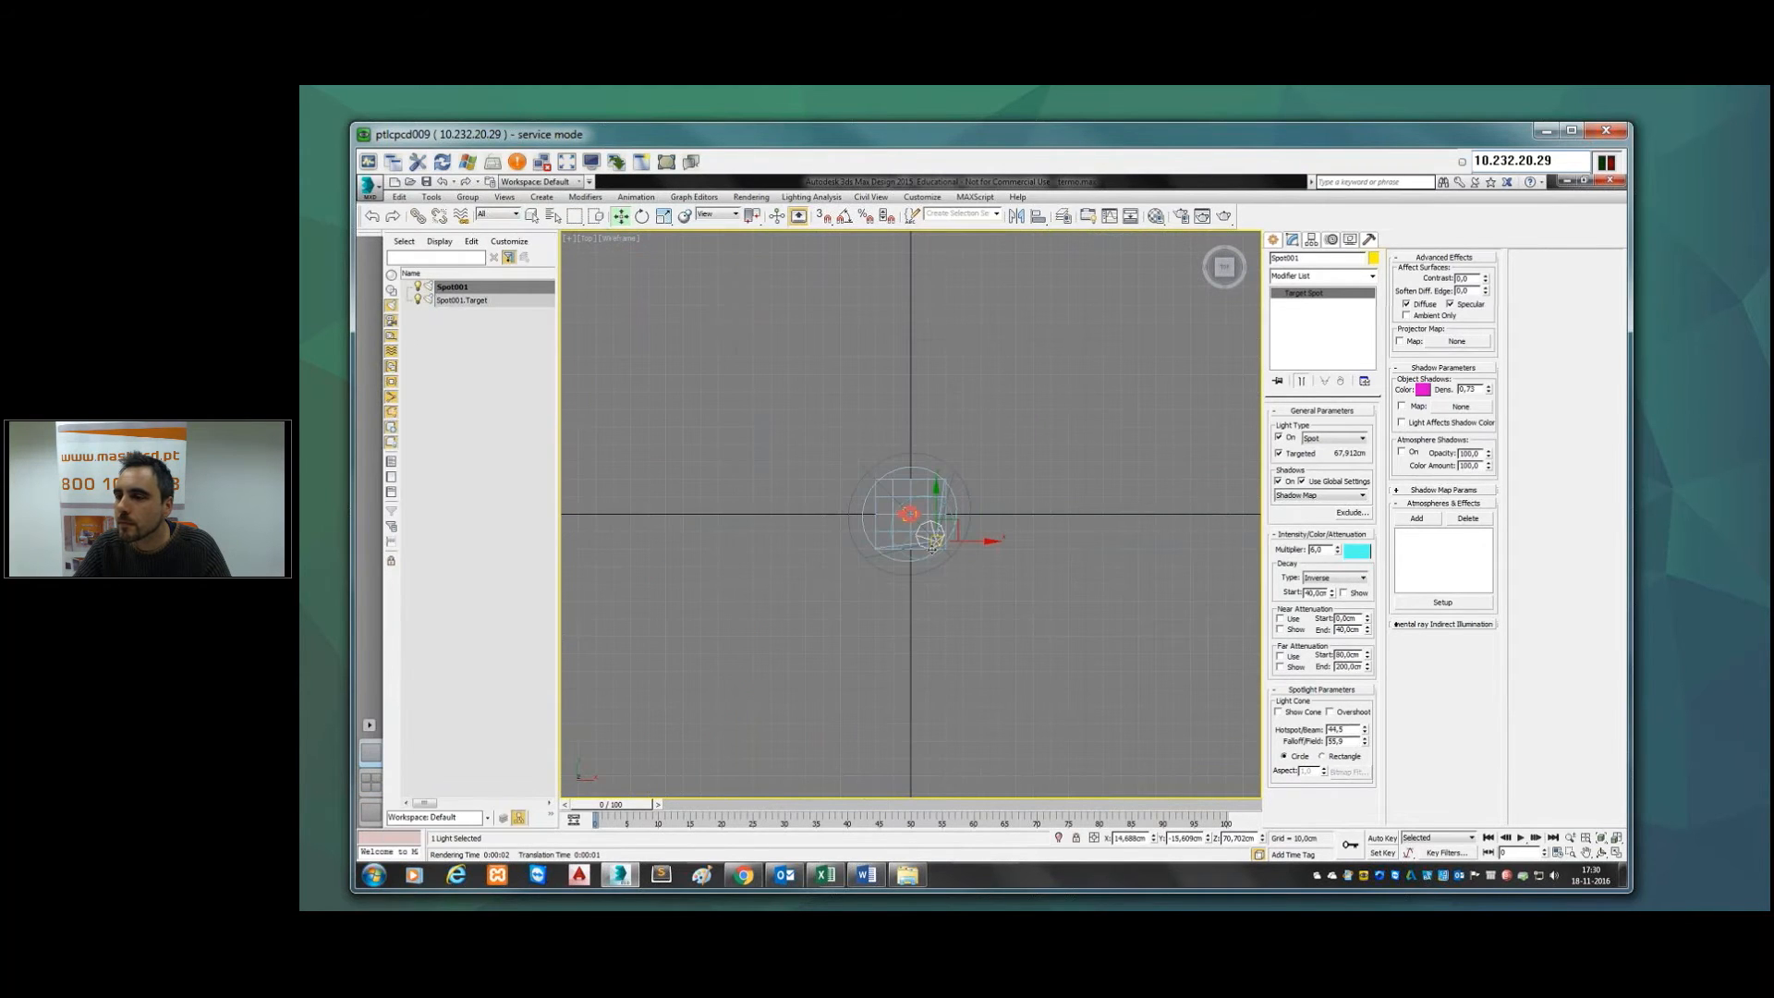
click(371, 784)
click(1001, 592)
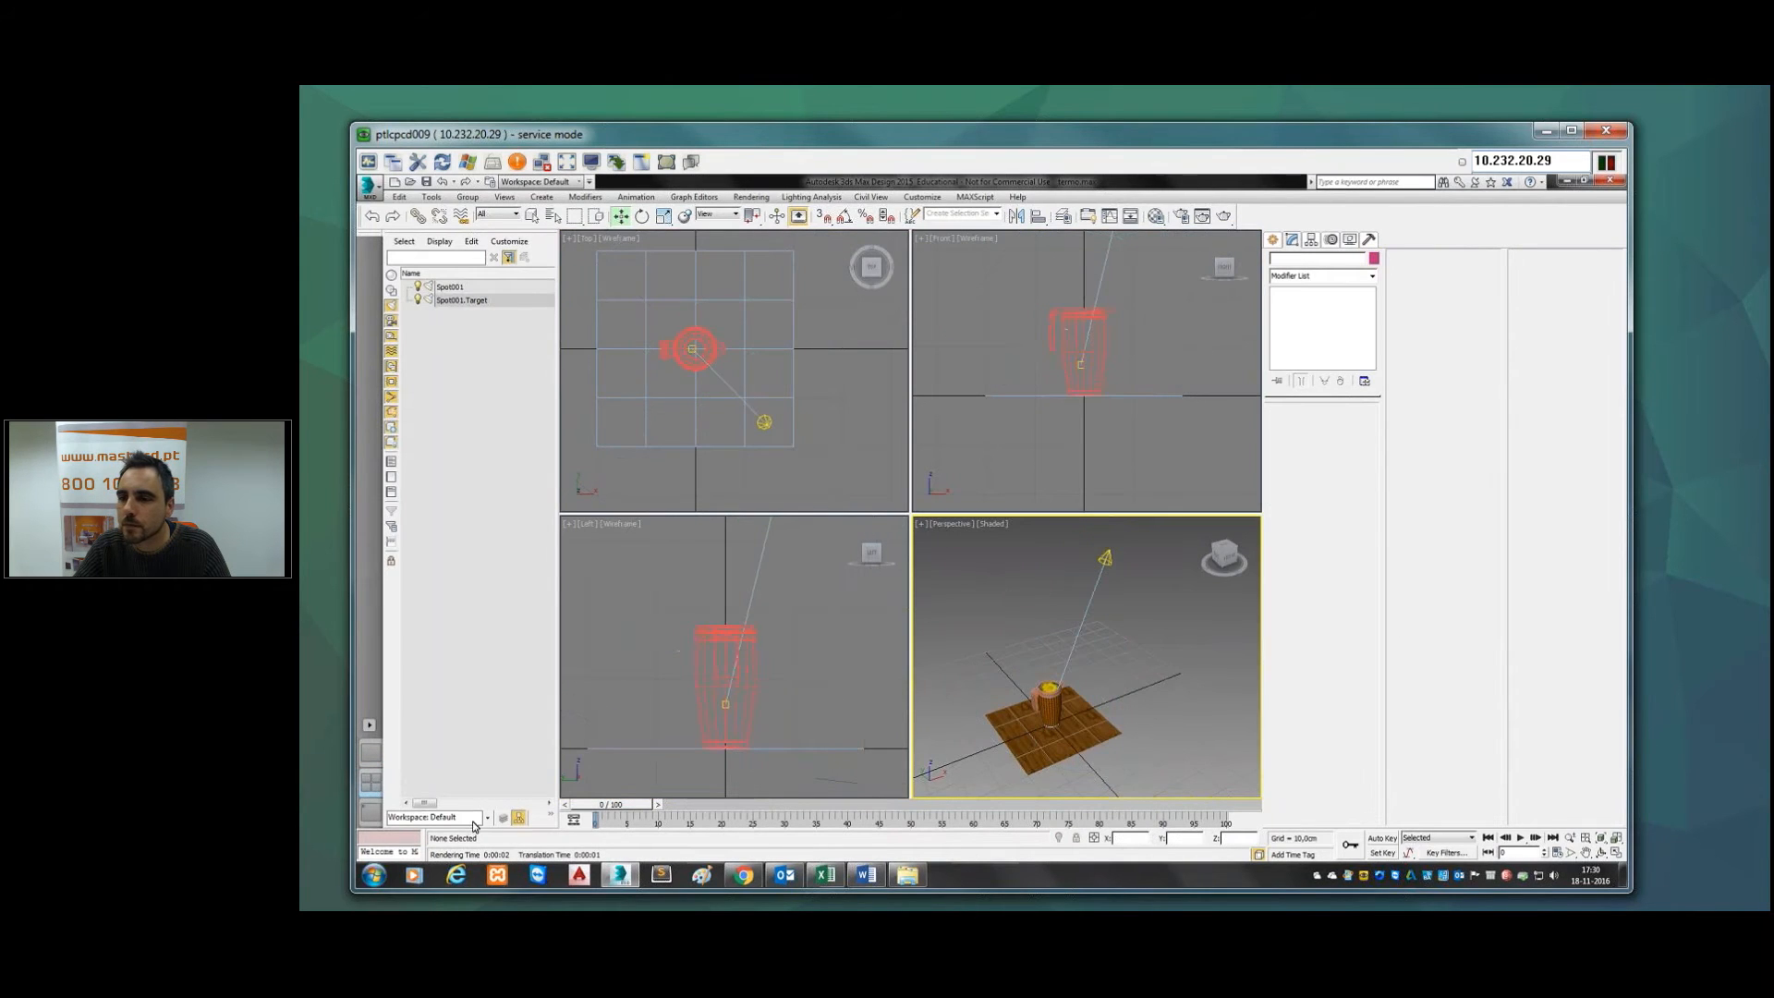
click(372, 755)
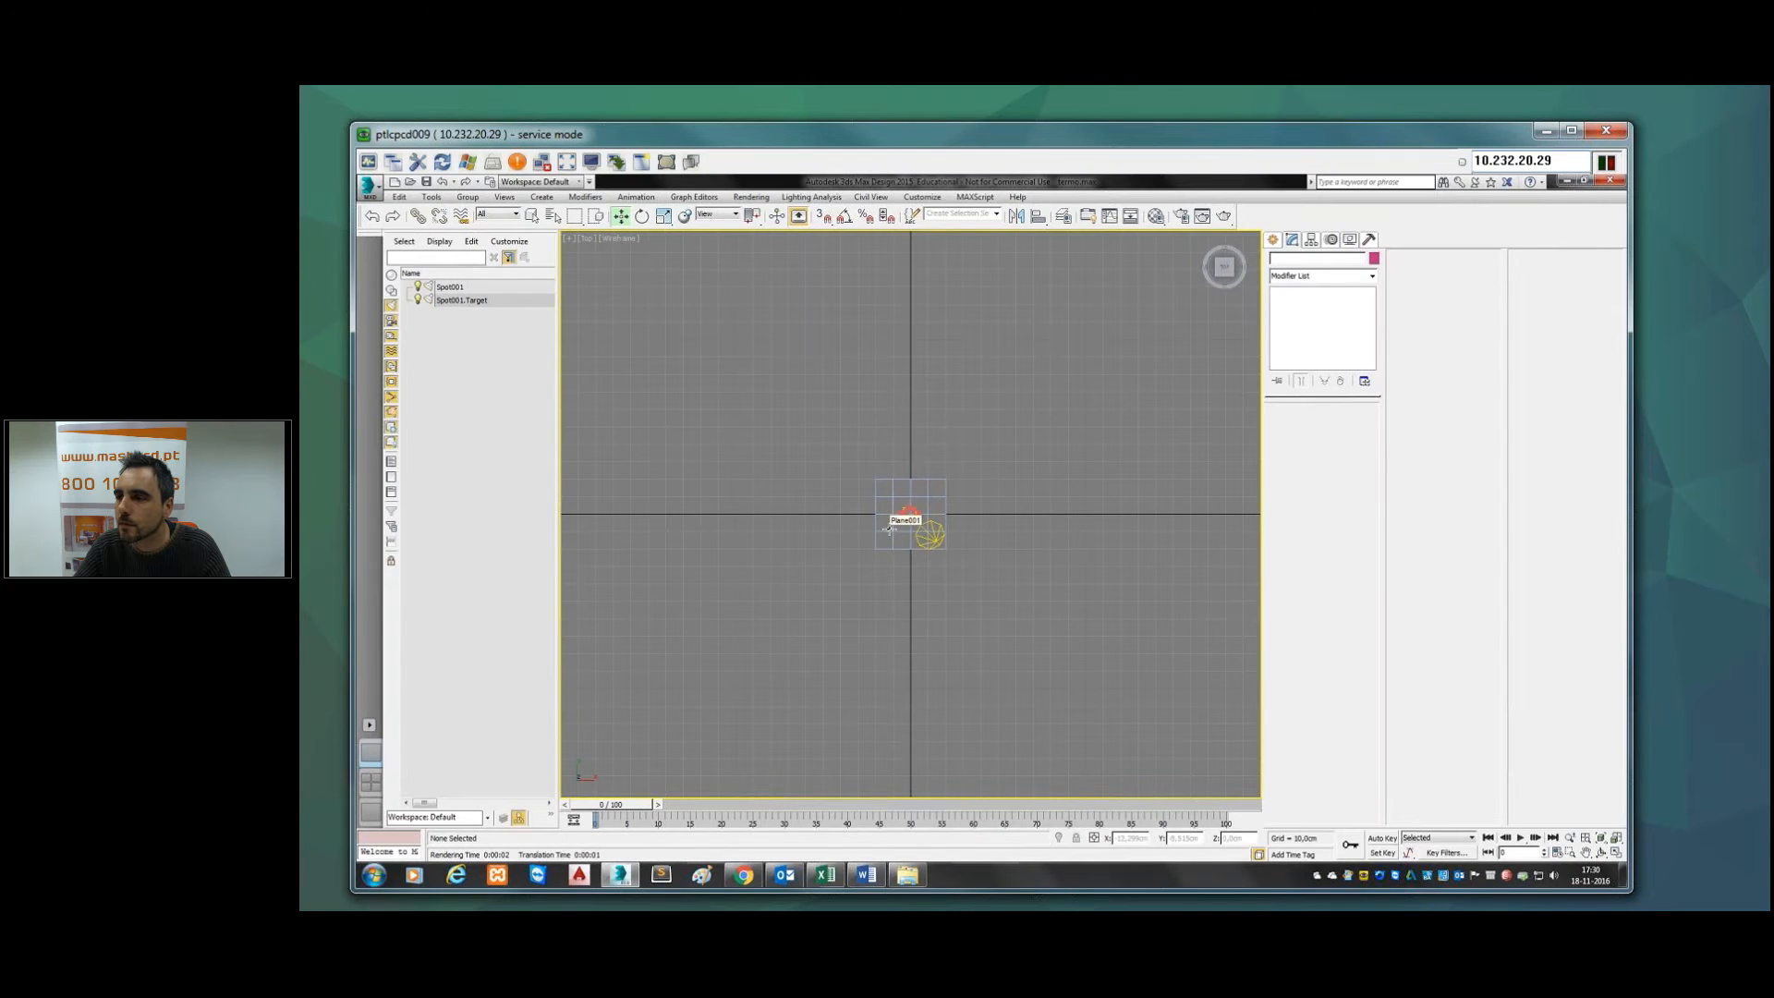
scroll(887, 582, up, 5)
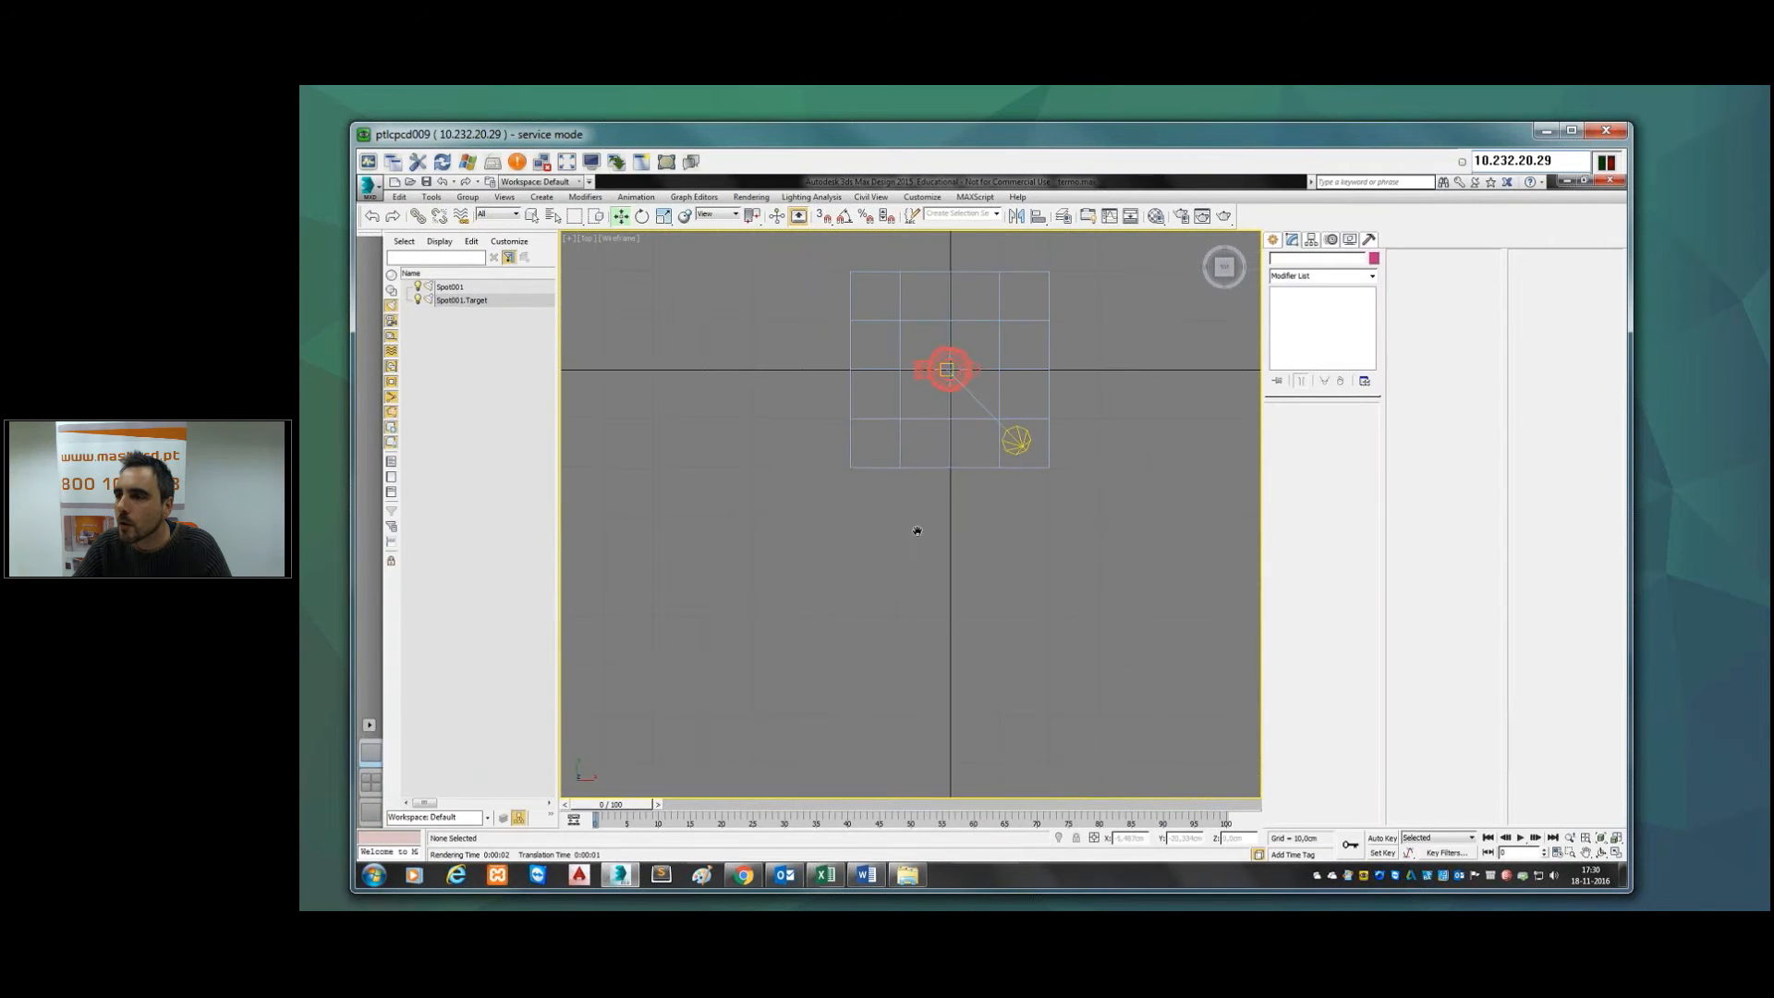
middle_drag(912, 553, 903, 652)
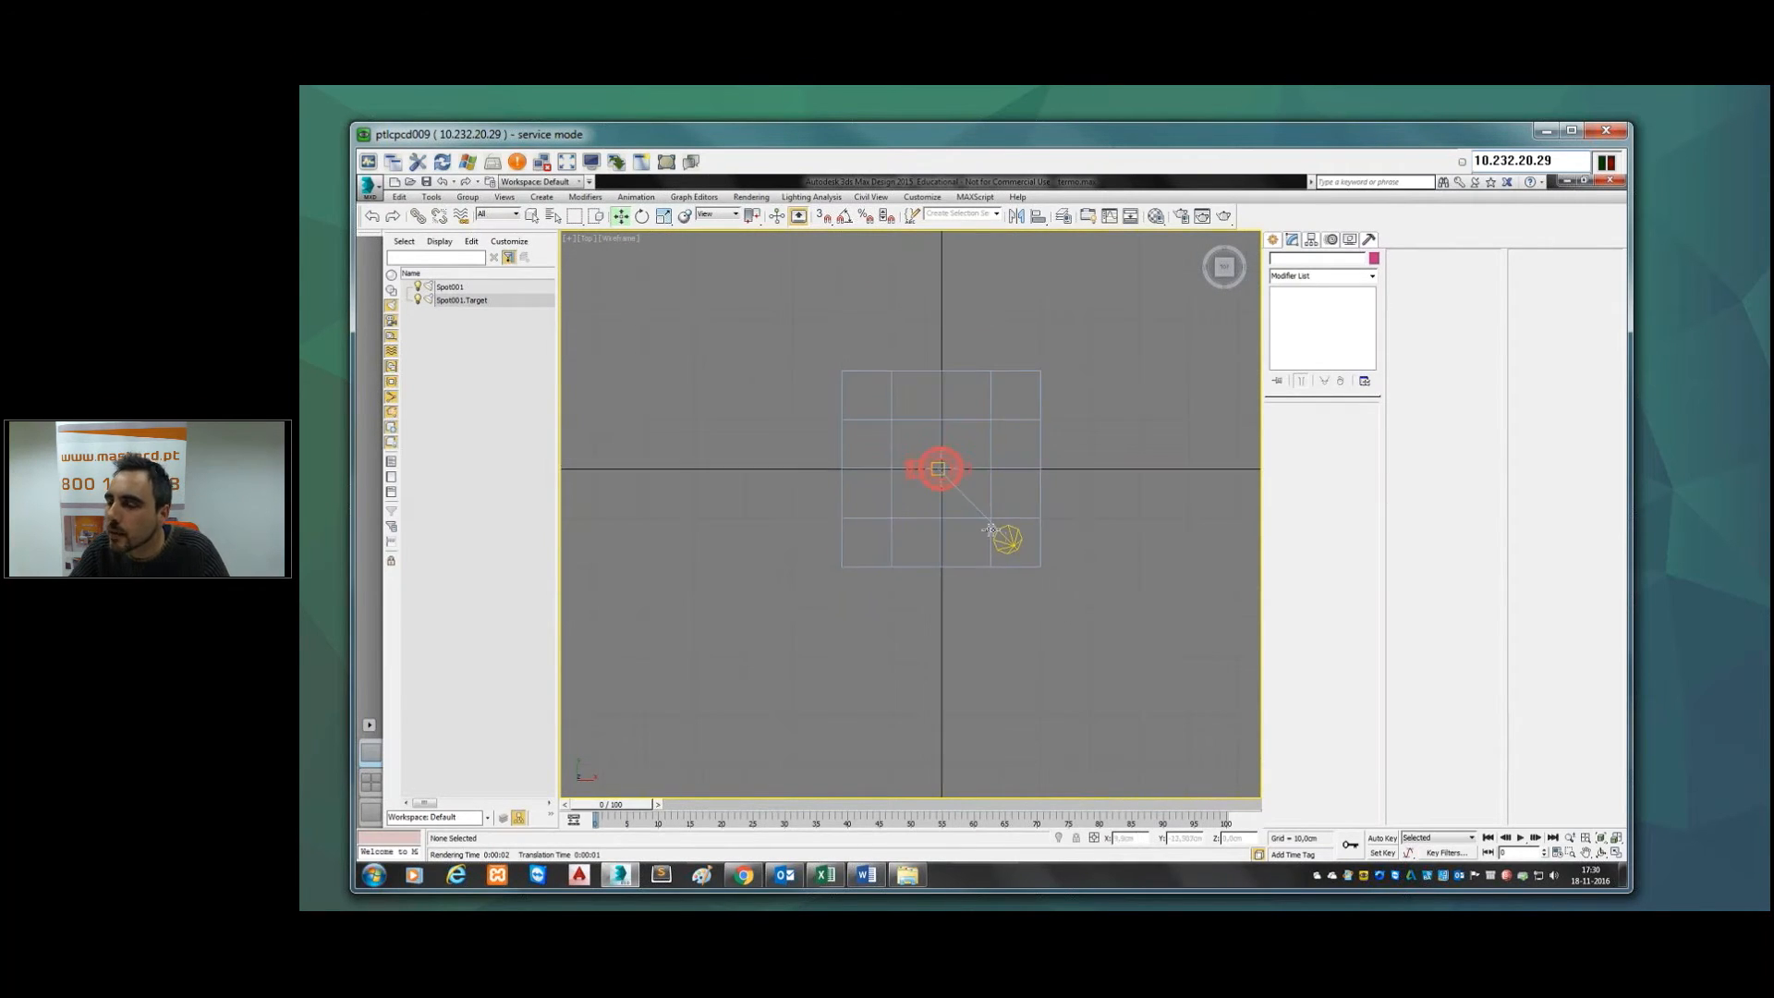
Step: Select the wooden plane in the Top view and move it along the X axis to about 4.5 cm
click(1008, 543)
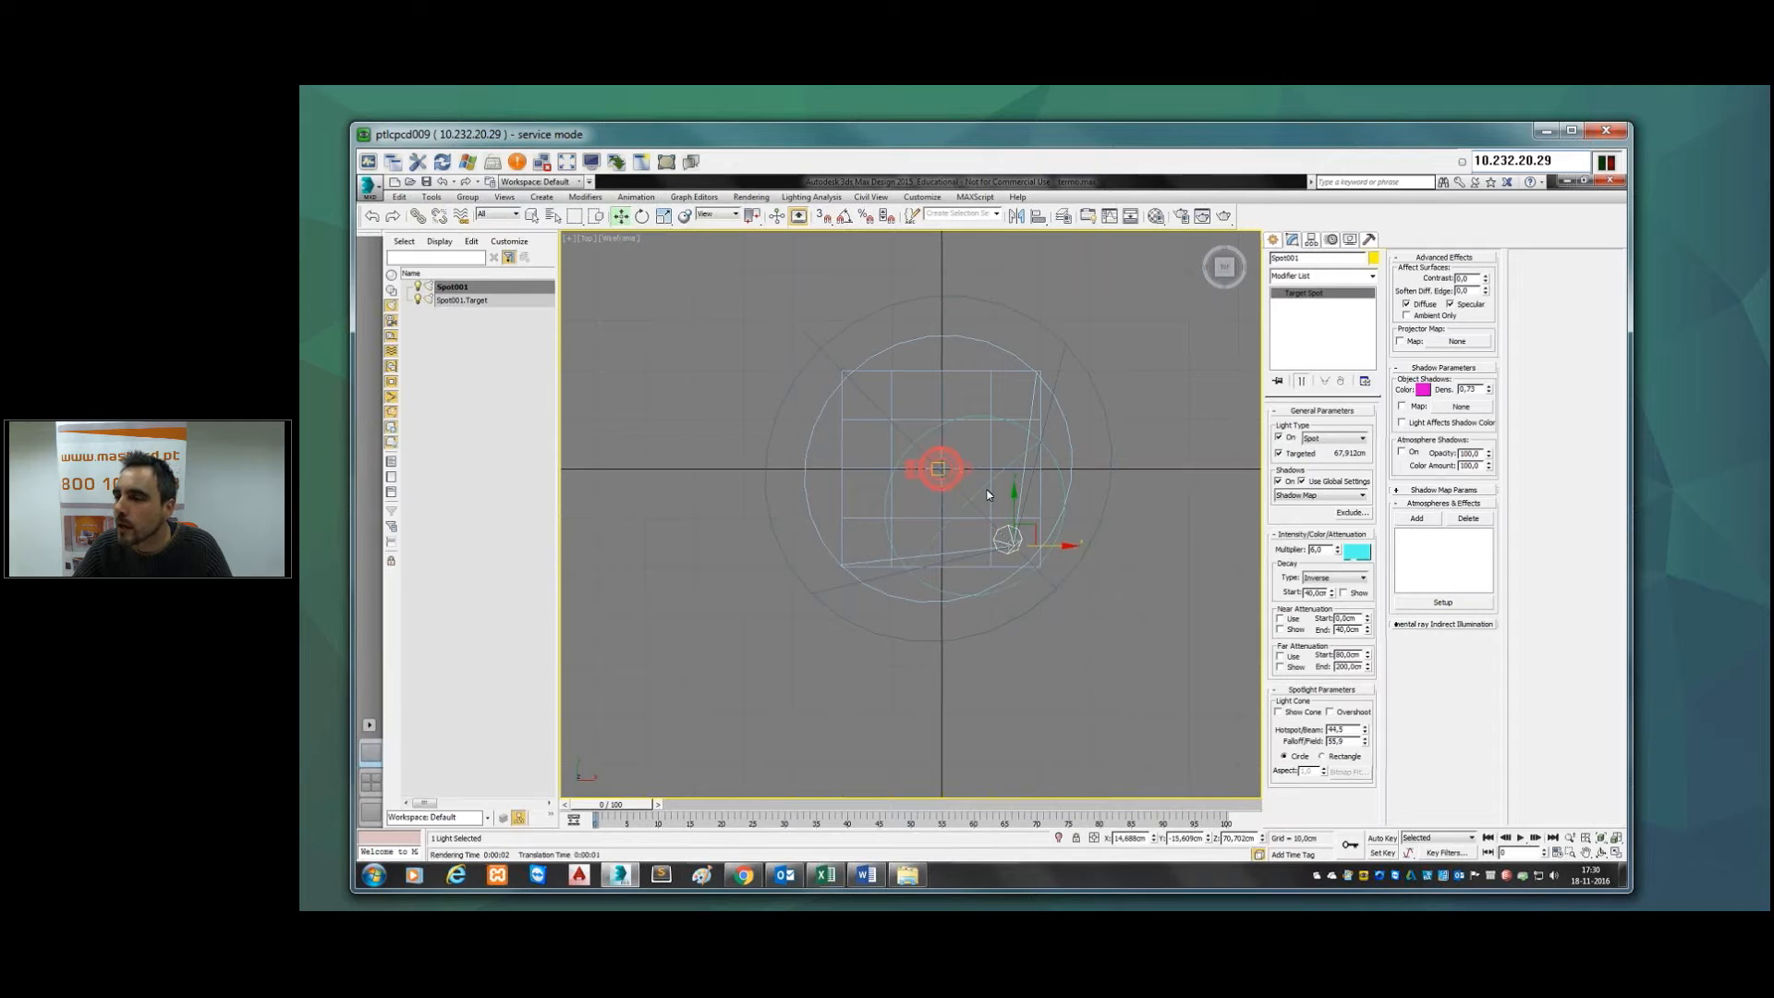
click(938, 476)
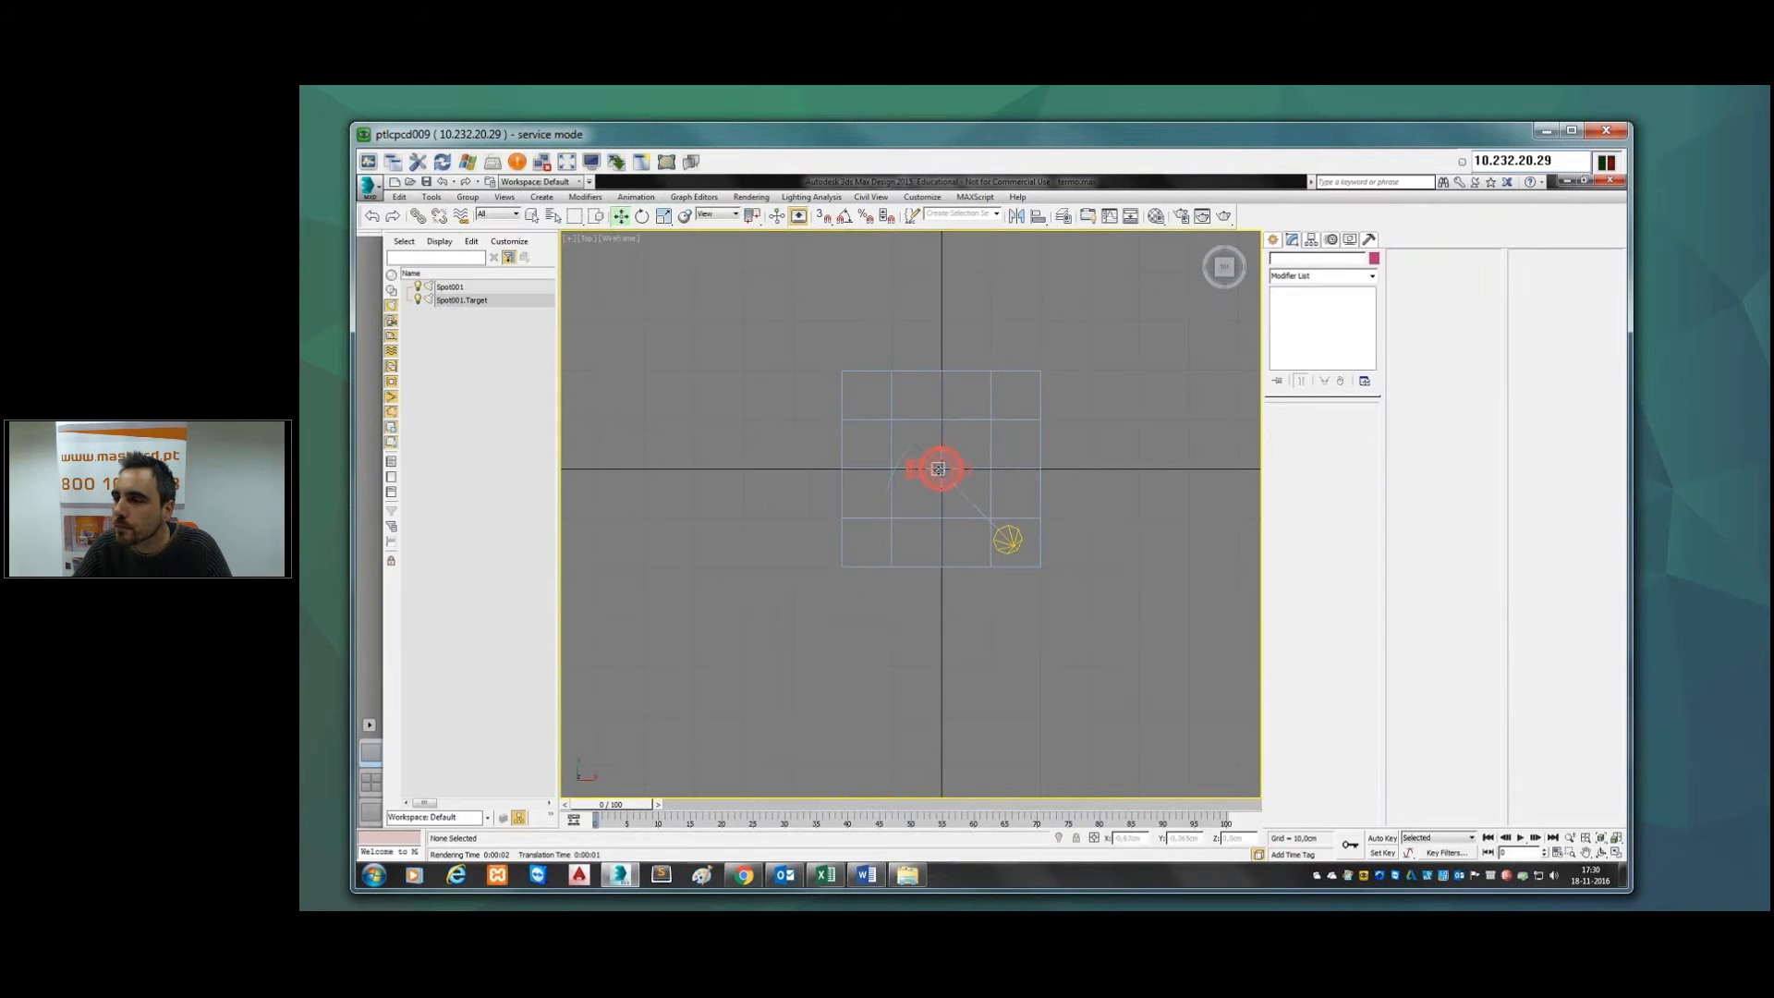
click(939, 469)
click(940, 480)
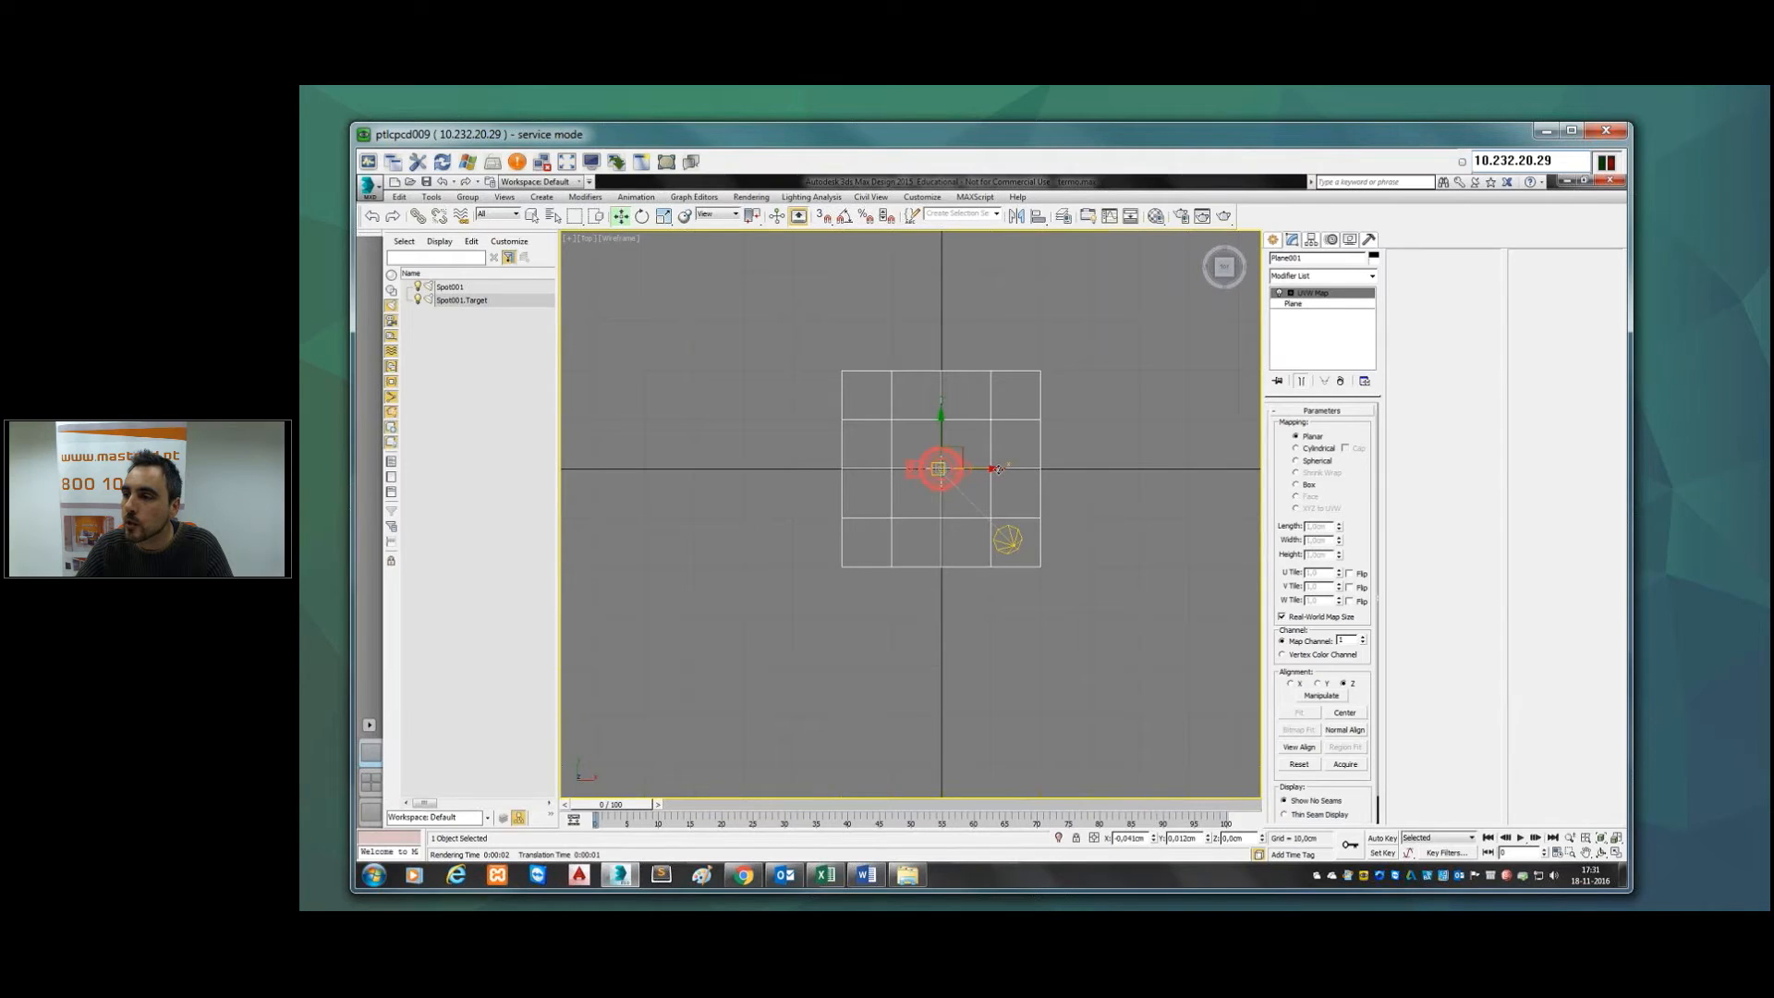
drag(1009, 468, 1031, 469)
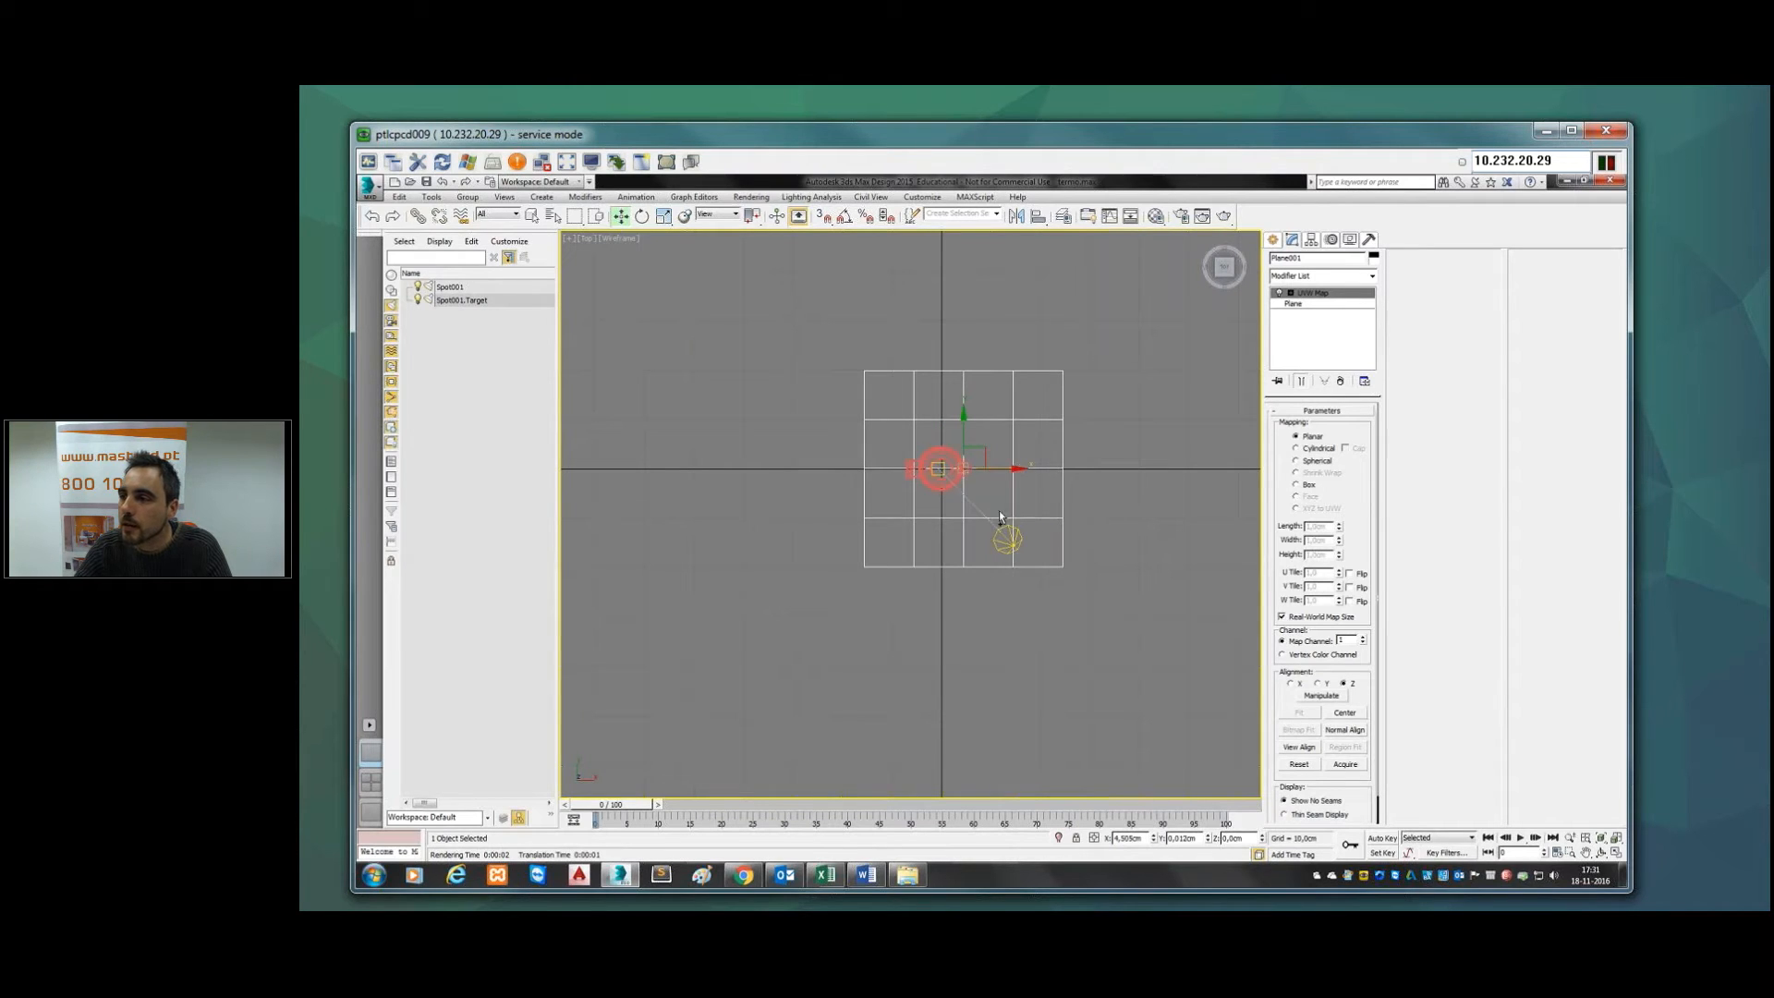
Step: Select the spotlight's target in the Top view and move it along the X axis to about 7.6 cm
scroll(944, 499, up, 5)
scroll(1041, 537, up, 2)
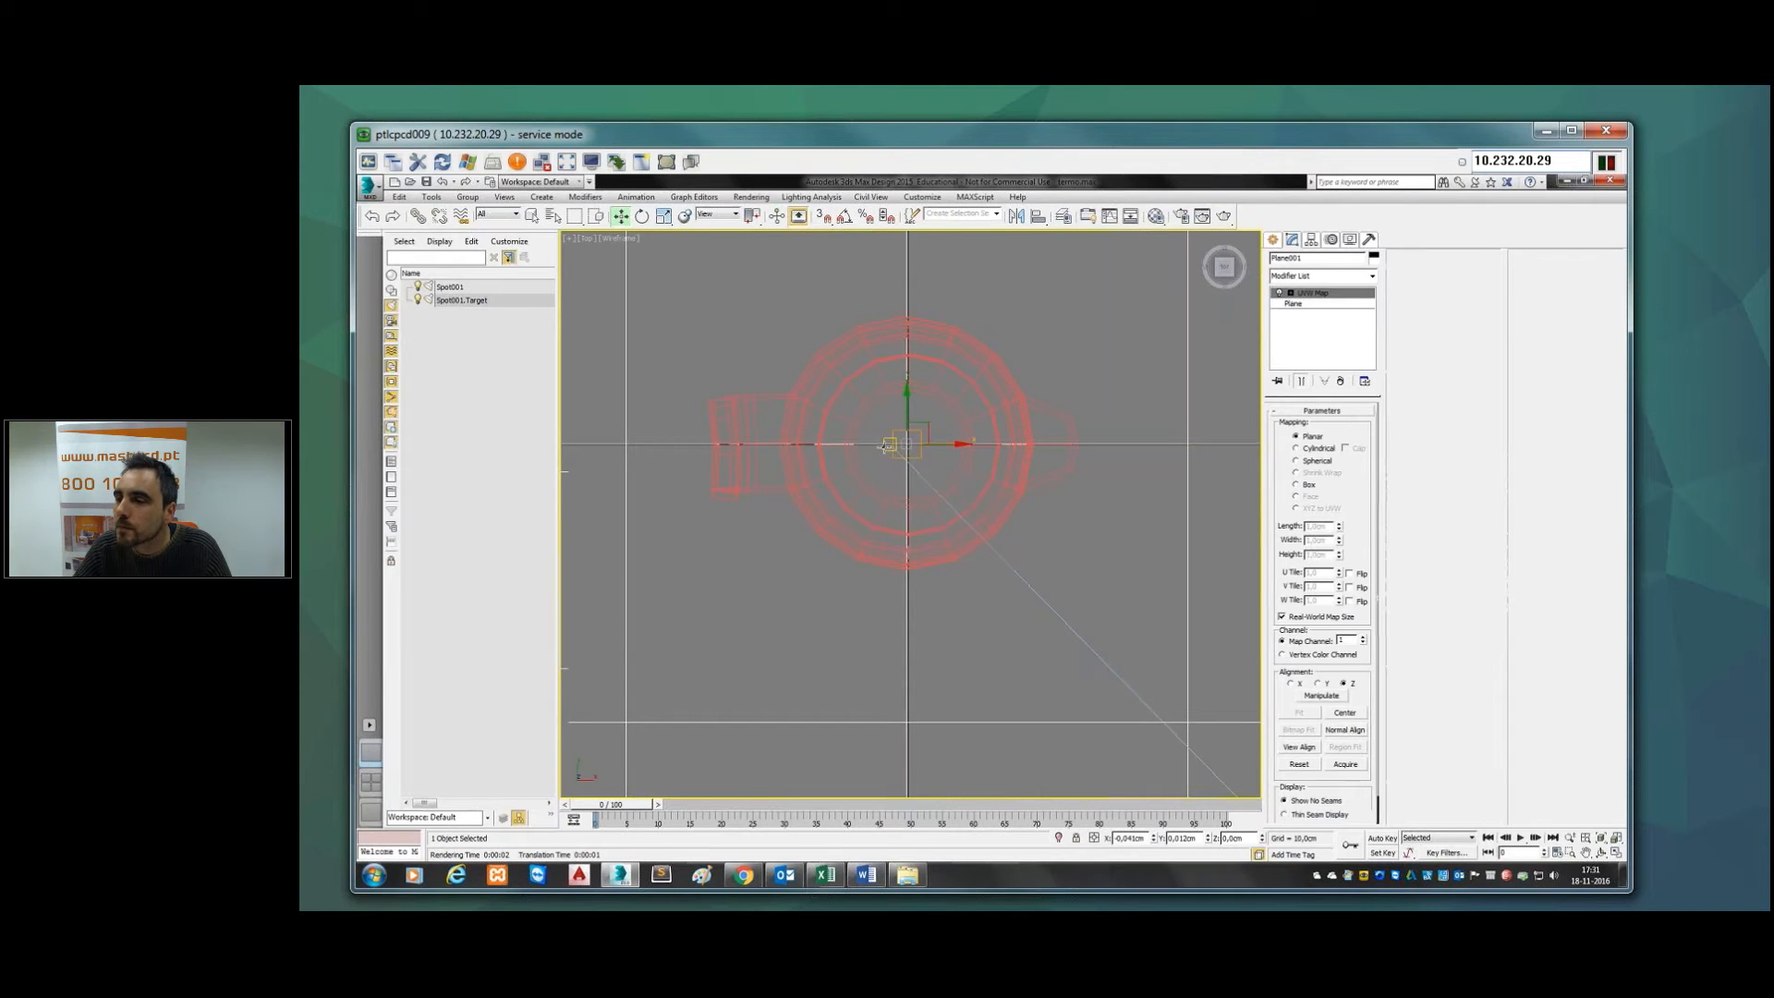
click(890, 445)
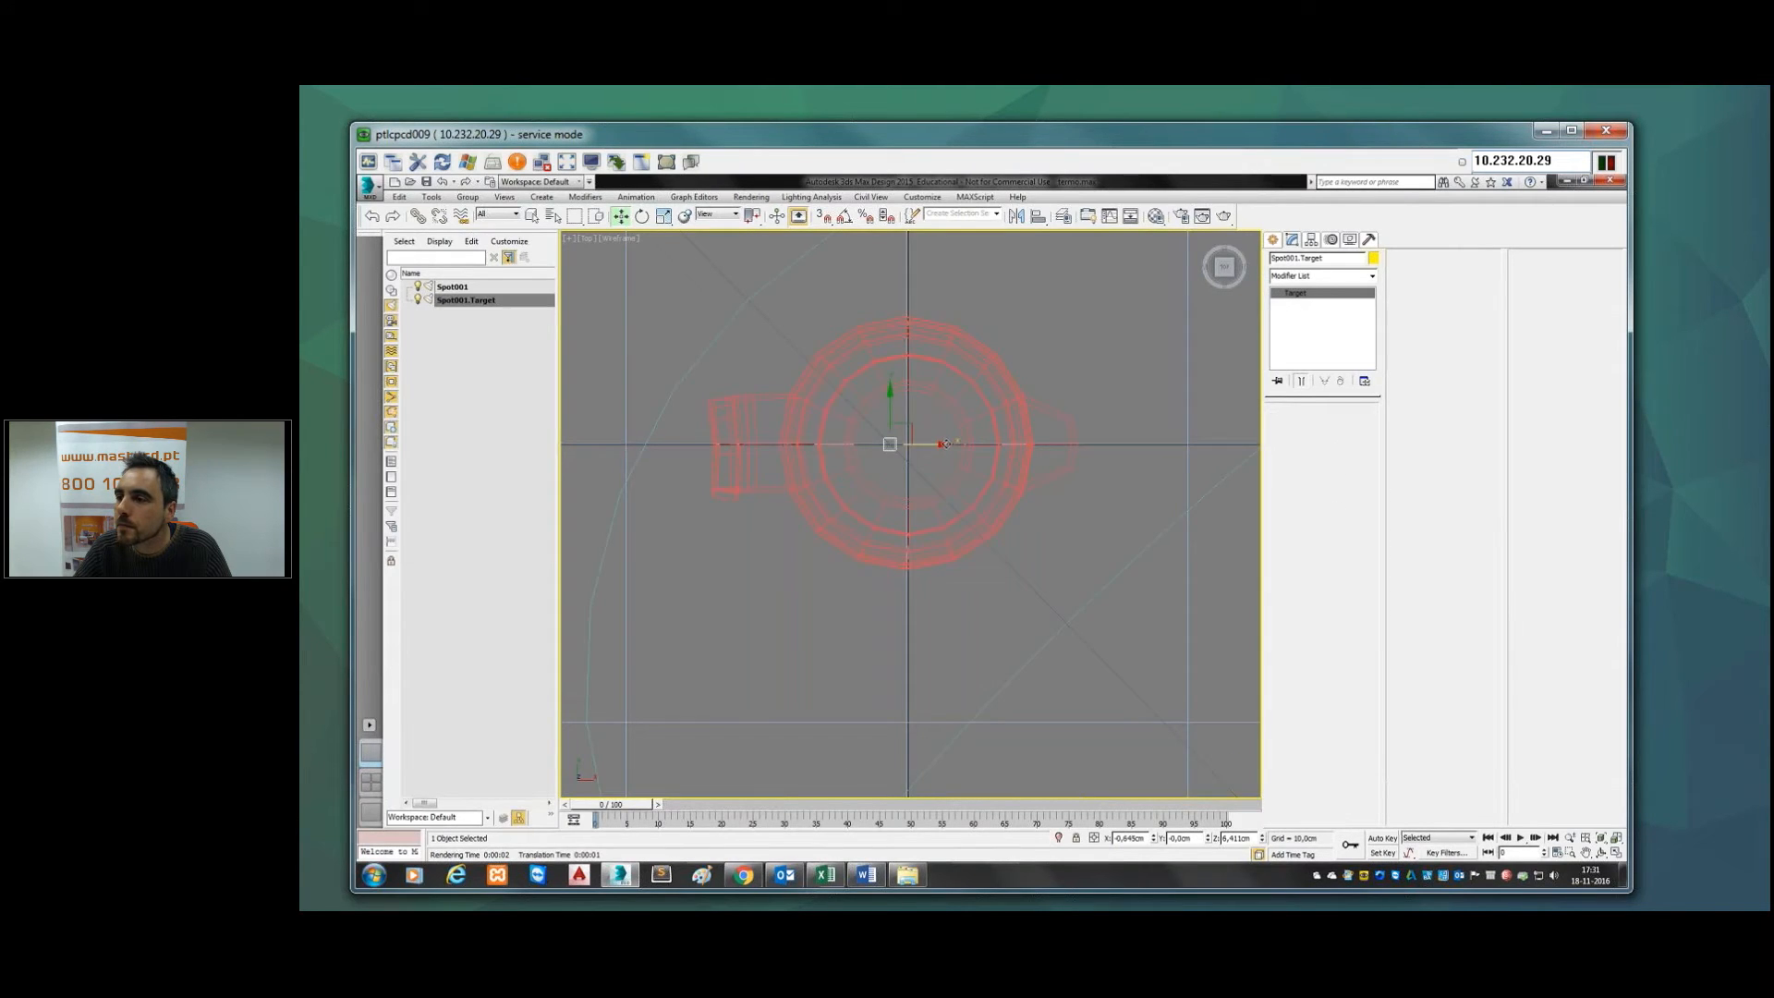
drag(971, 445, 1176, 456)
scroll(1167, 457, down, 3)
scroll(1090, 503, down, 3)
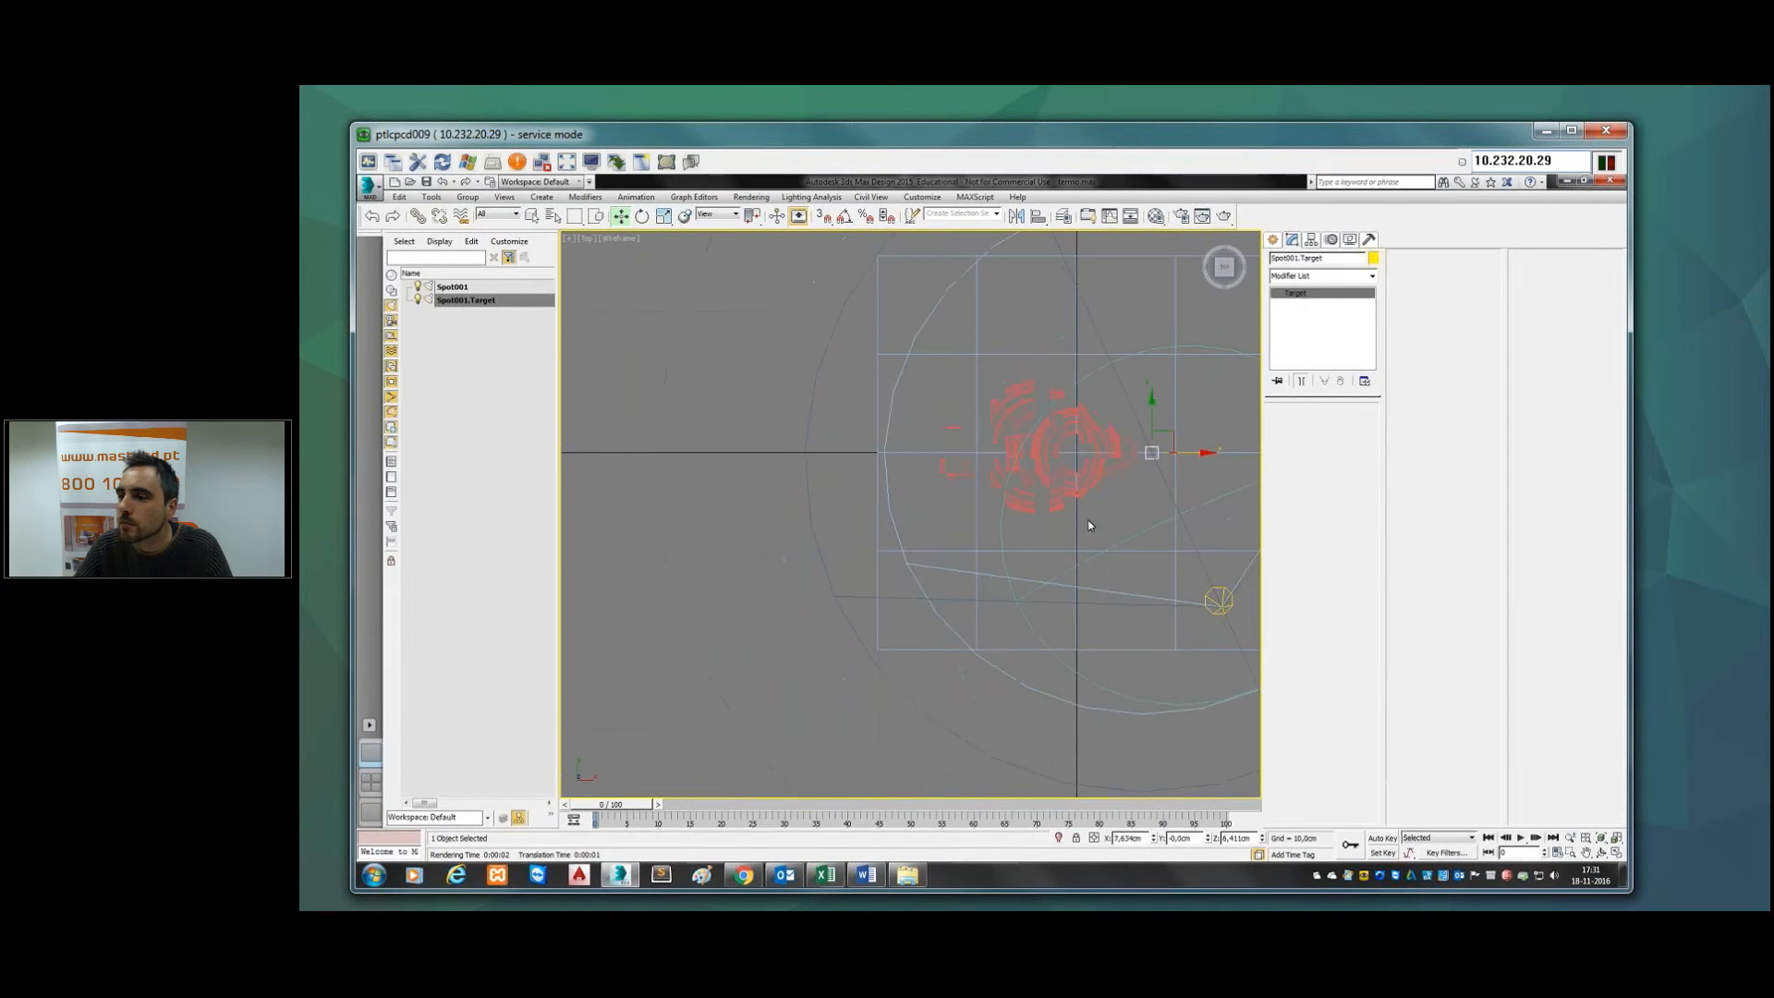
scroll(1056, 526, down, 1)
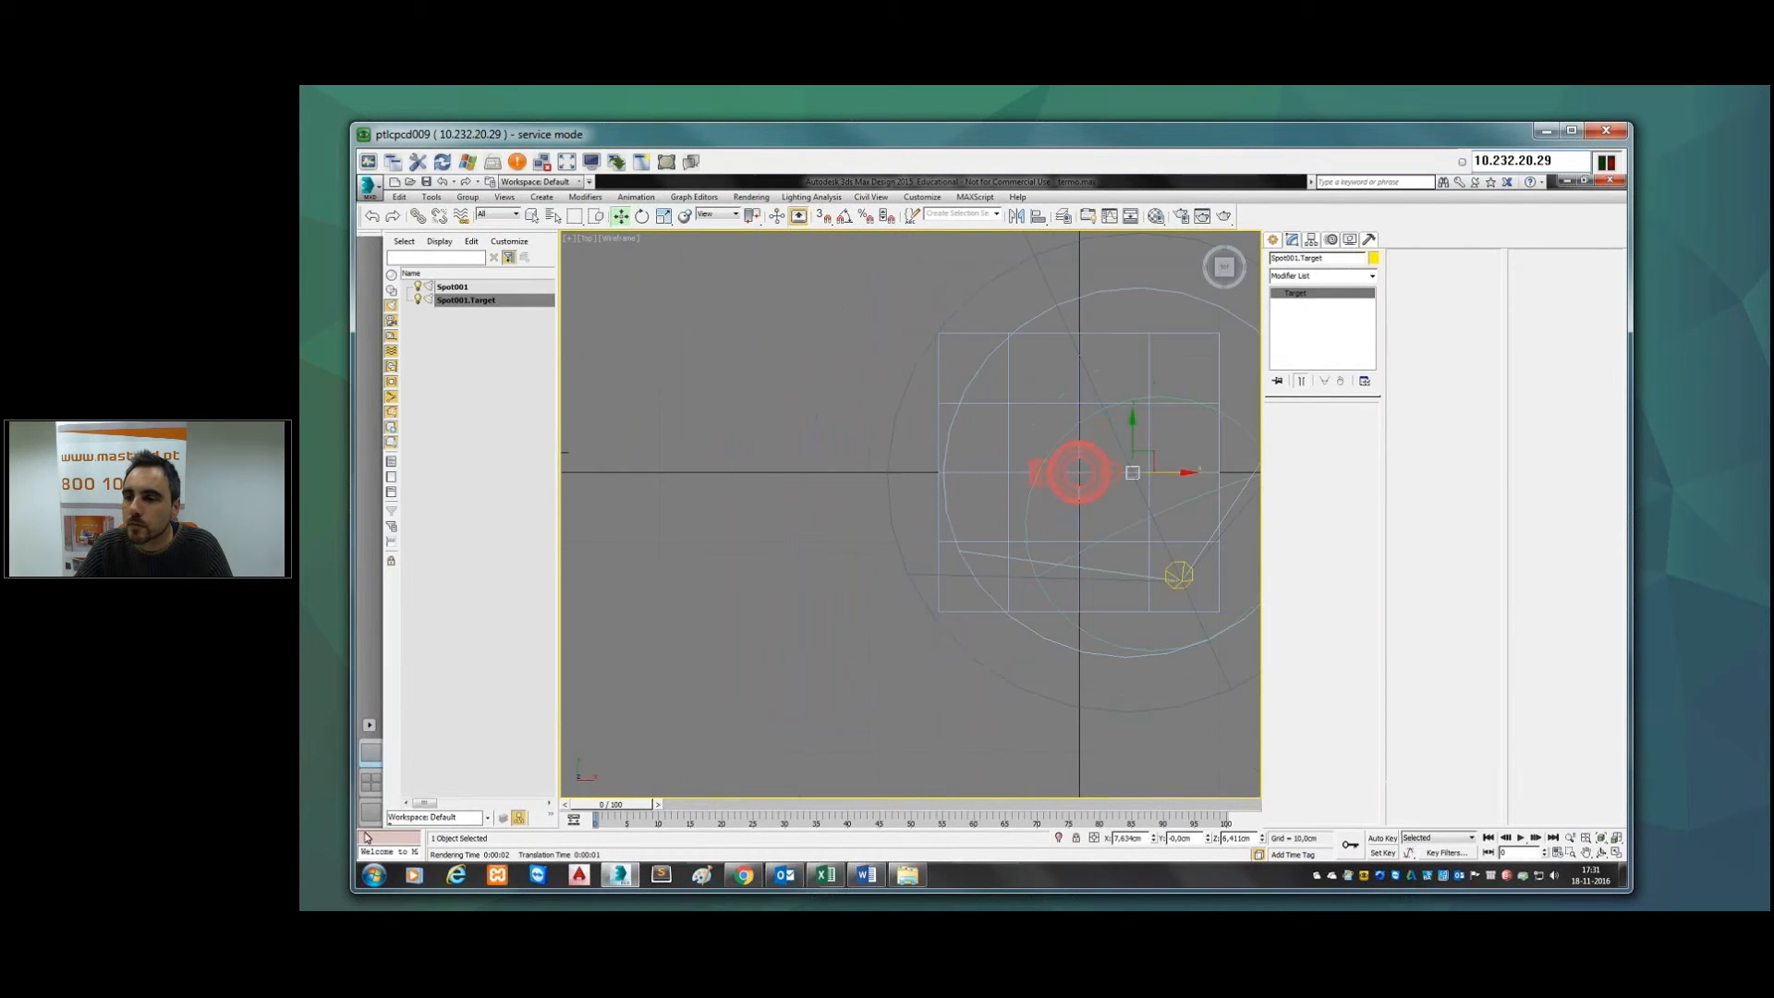
Step: Clear the selection in the four-viewport layout and switch to the single orthographic layout, framing the mug together with the spotlight
click(371, 781)
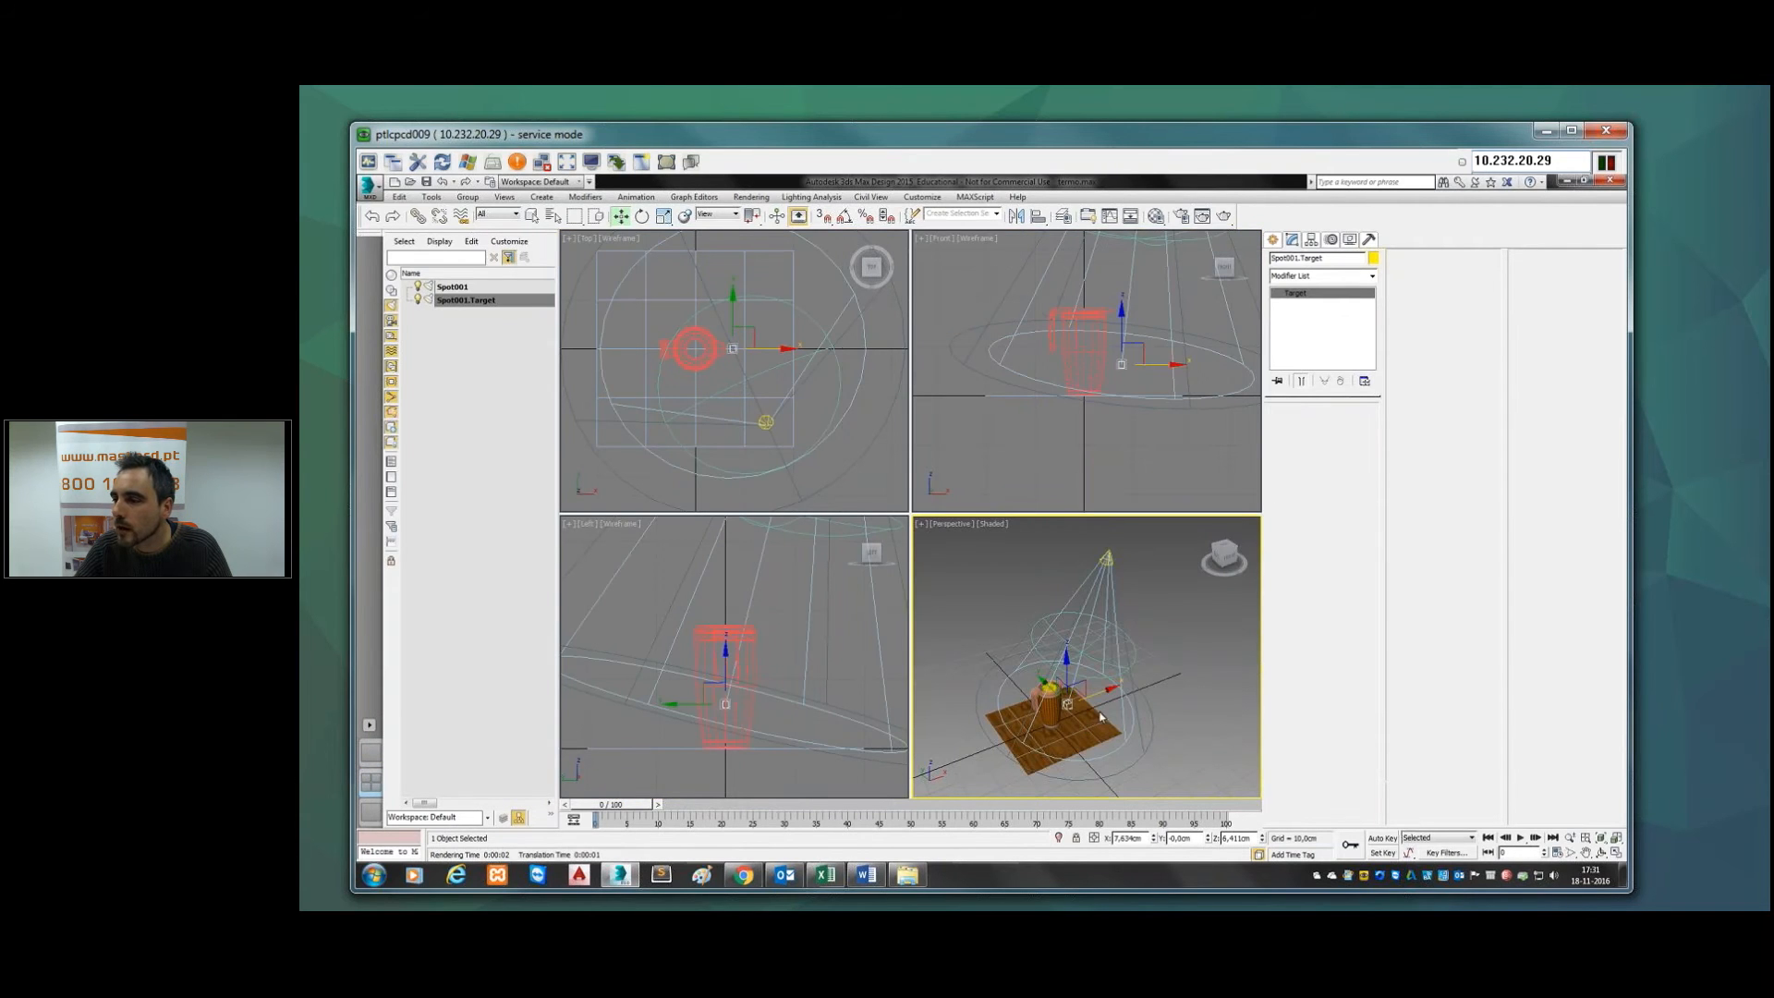
click(1184, 721)
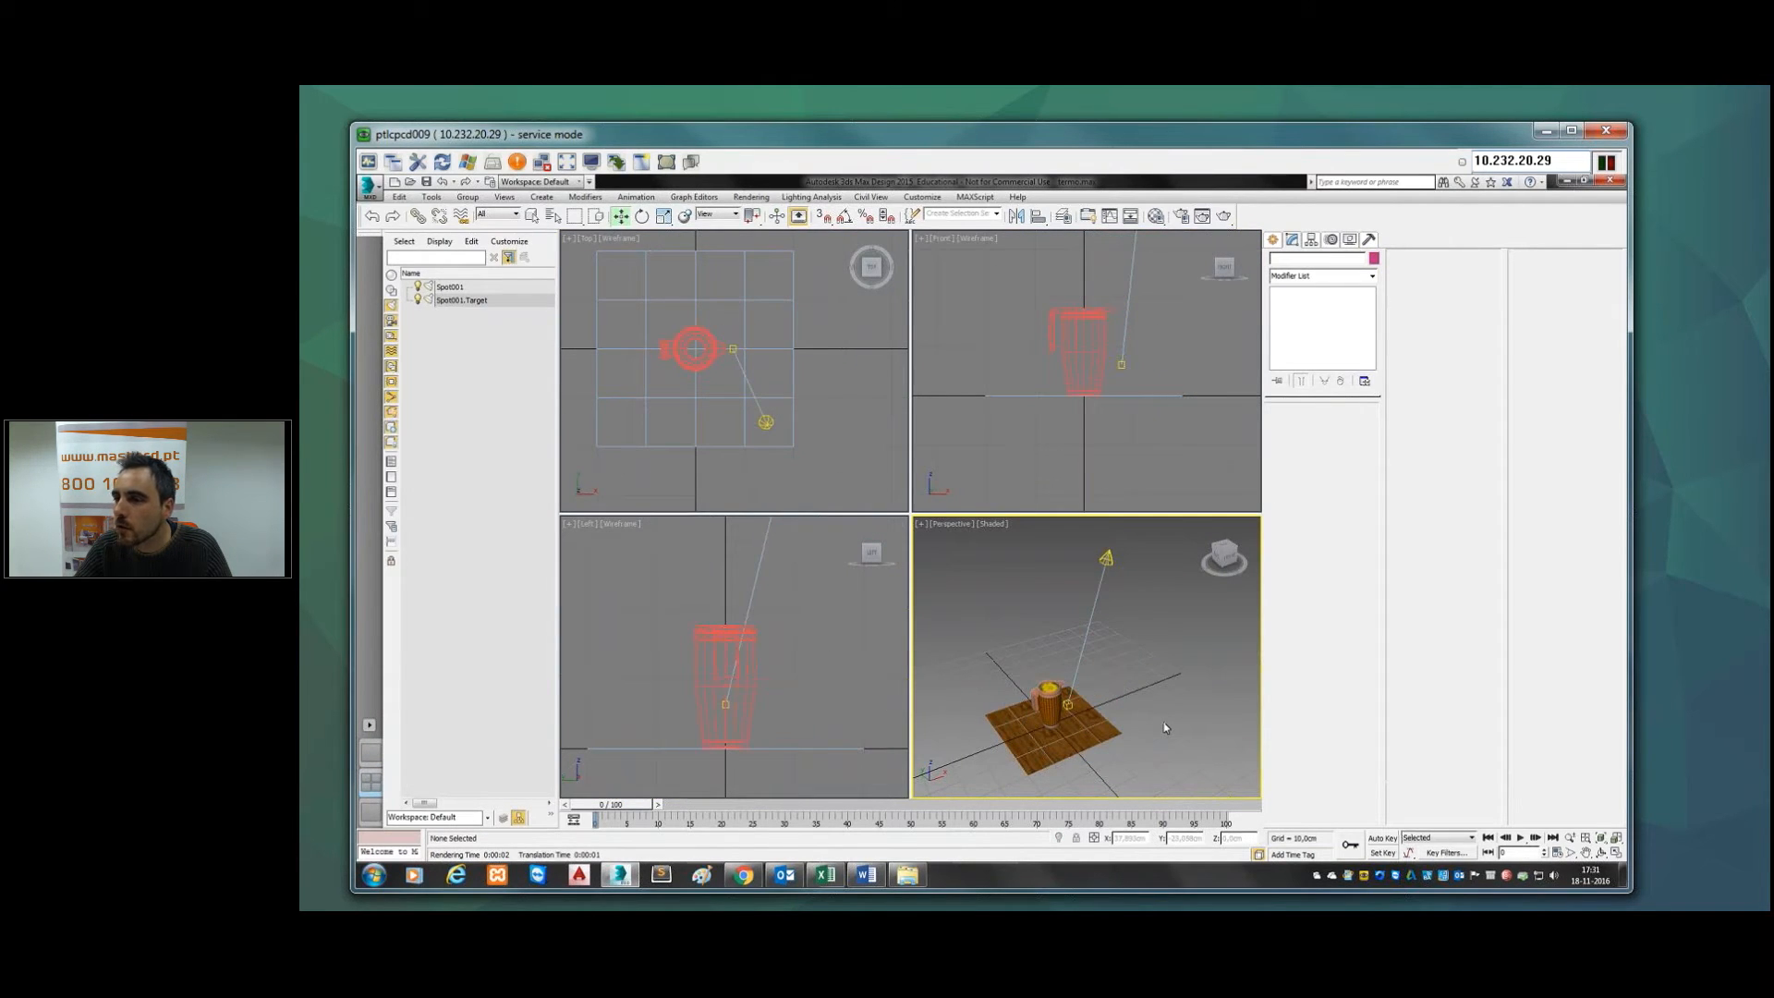
click(372, 812)
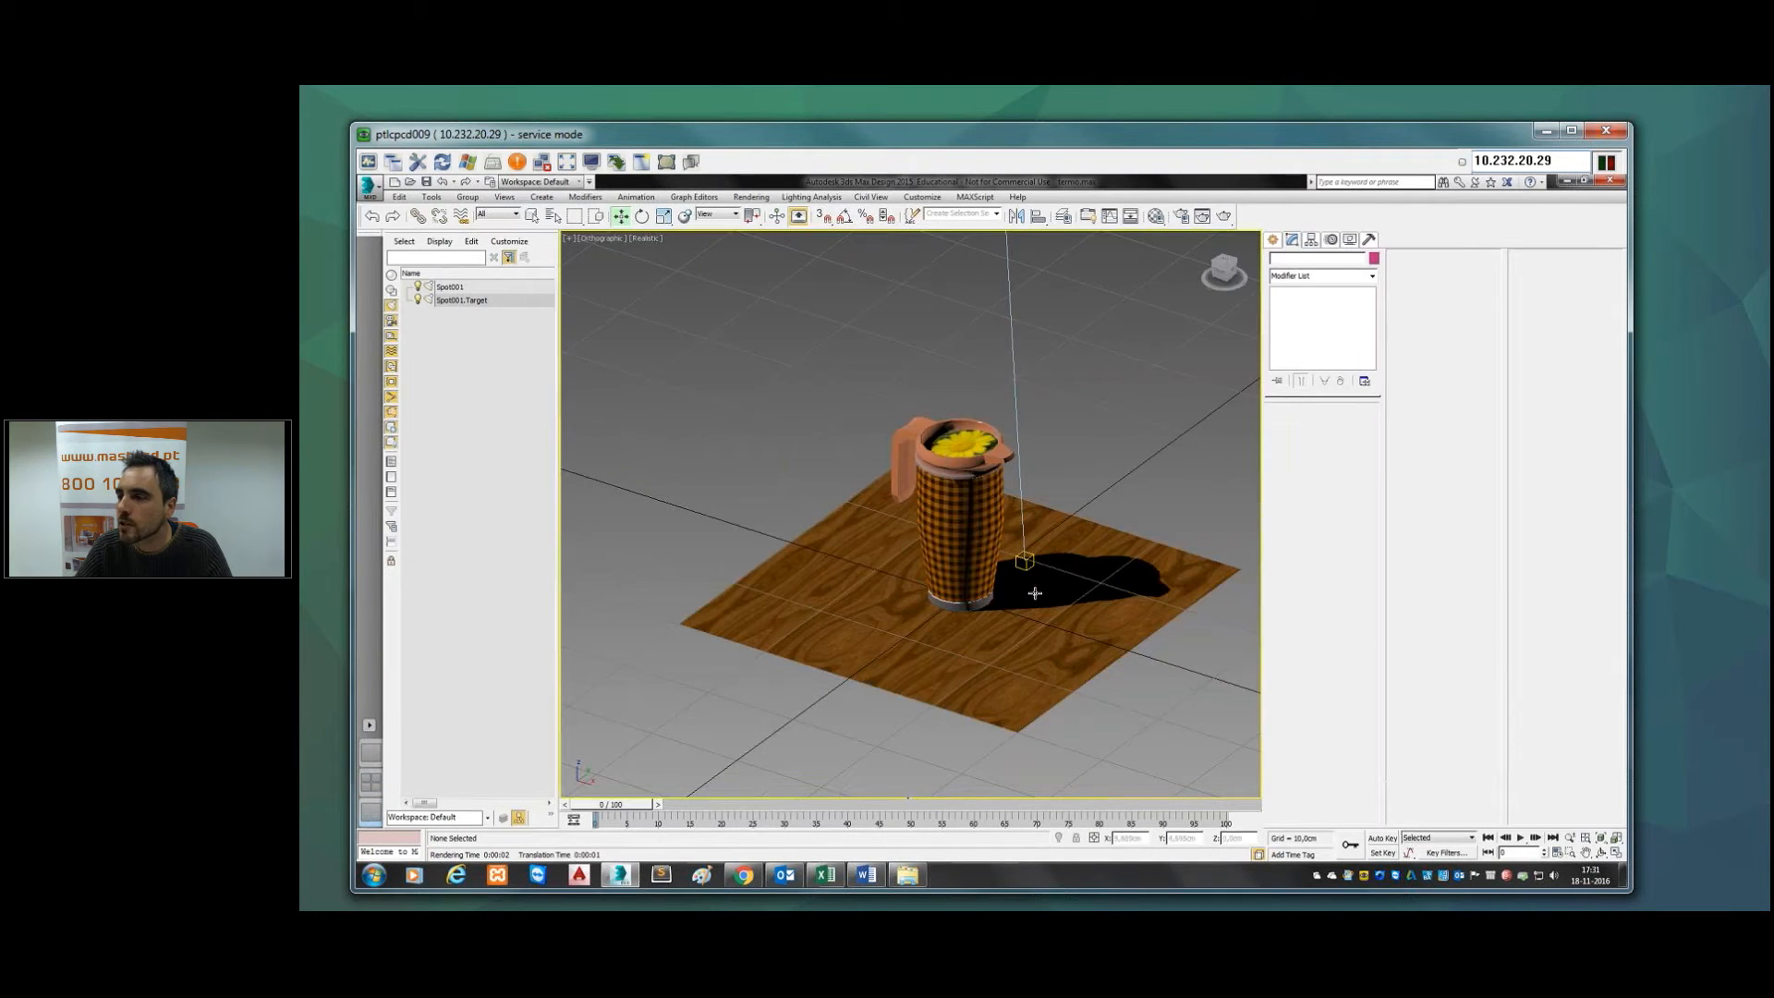
middle_drag(1067, 538, 1039, 617)
scroll(1038, 617, down, 5)
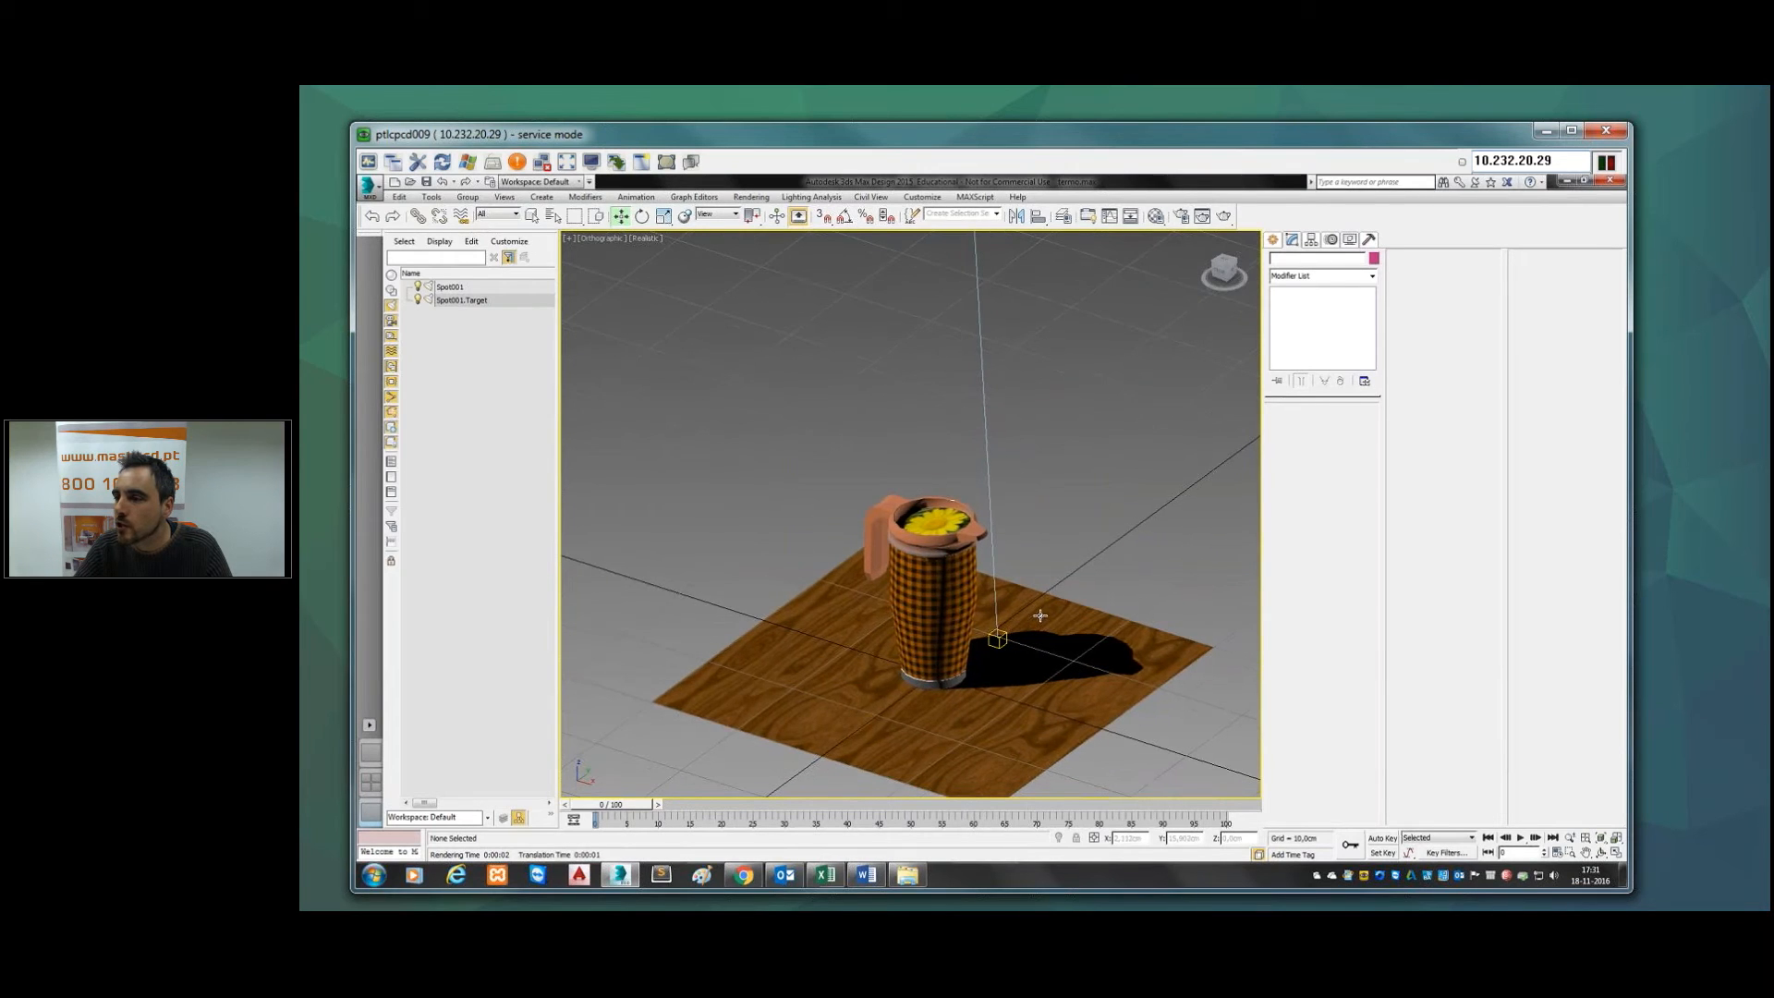
Step: Select the spotlight's target in the orthographic view and move it along the X axis to about 10.4 cm
click(1021, 629)
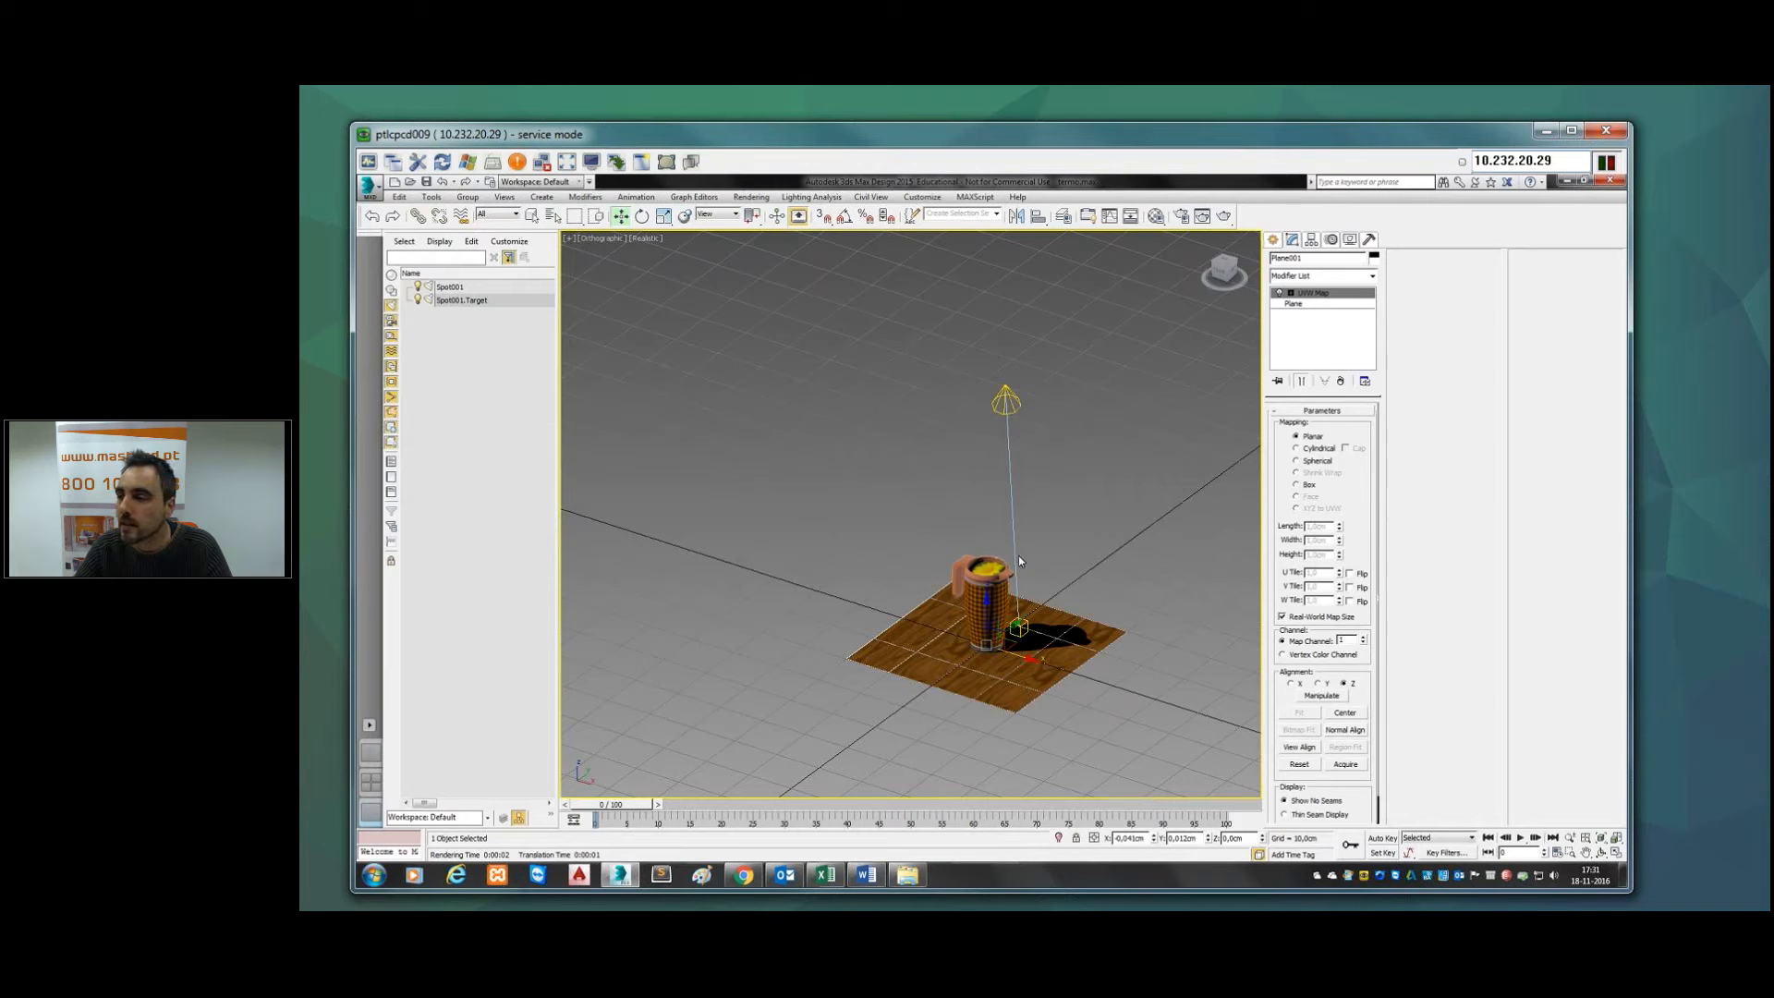
click(1019, 623)
click(1026, 638)
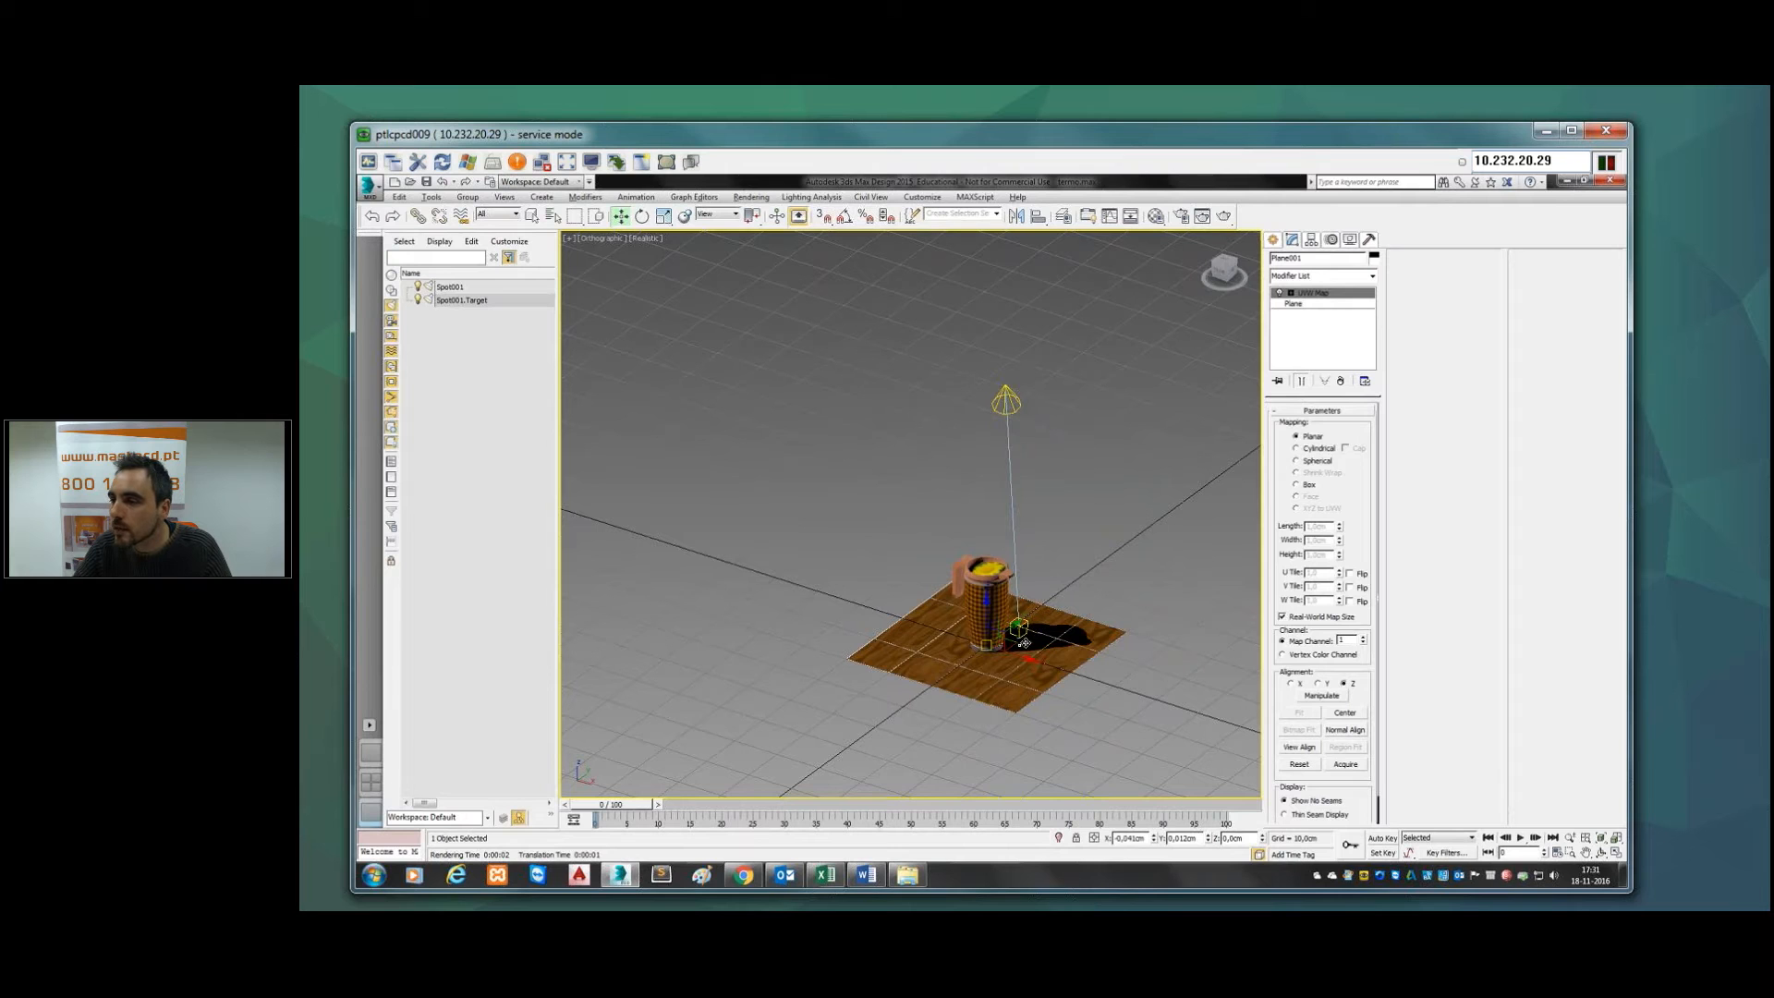
alt+middle_drag(1025, 643, 1077, 601)
click(1026, 614)
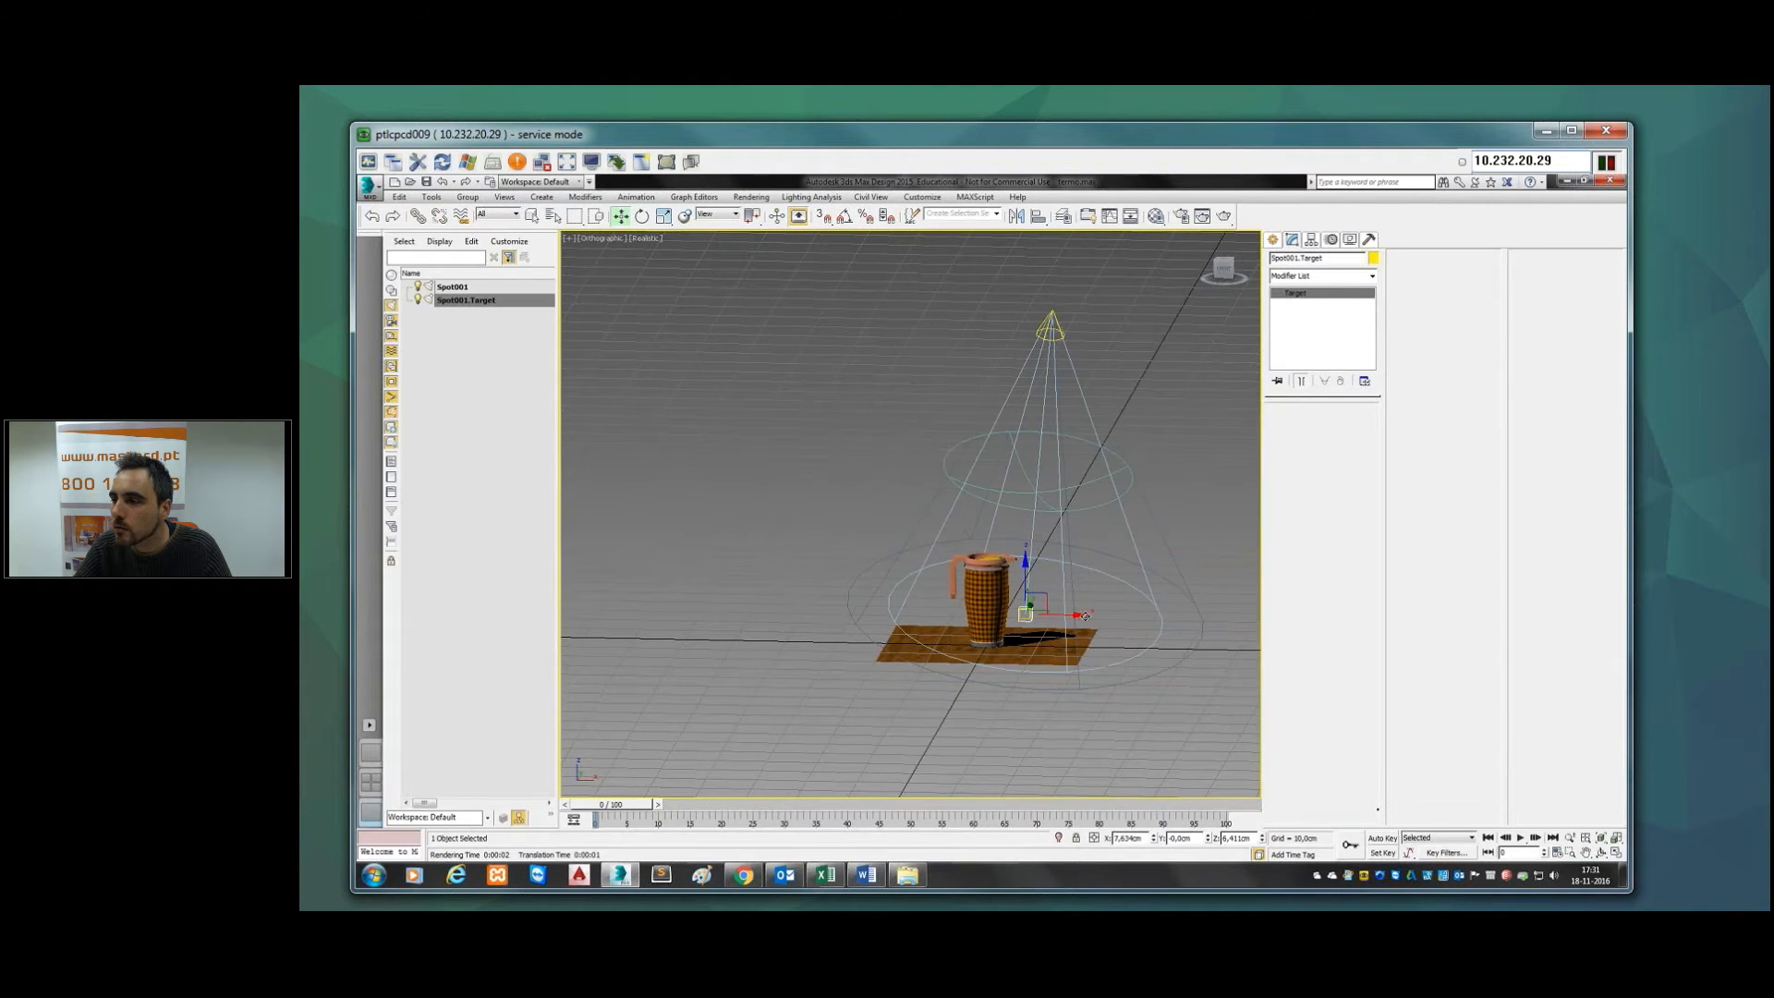
click(1085, 619)
click(1026, 615)
mouse_move(1079, 614)
mouse_down()
mouse_move(1063, 617)
mouse_move(1118, 621)
mouse_move(1017, 614)
mouse_move(1108, 615)
mouse_move(1090, 616)
mouse_up()
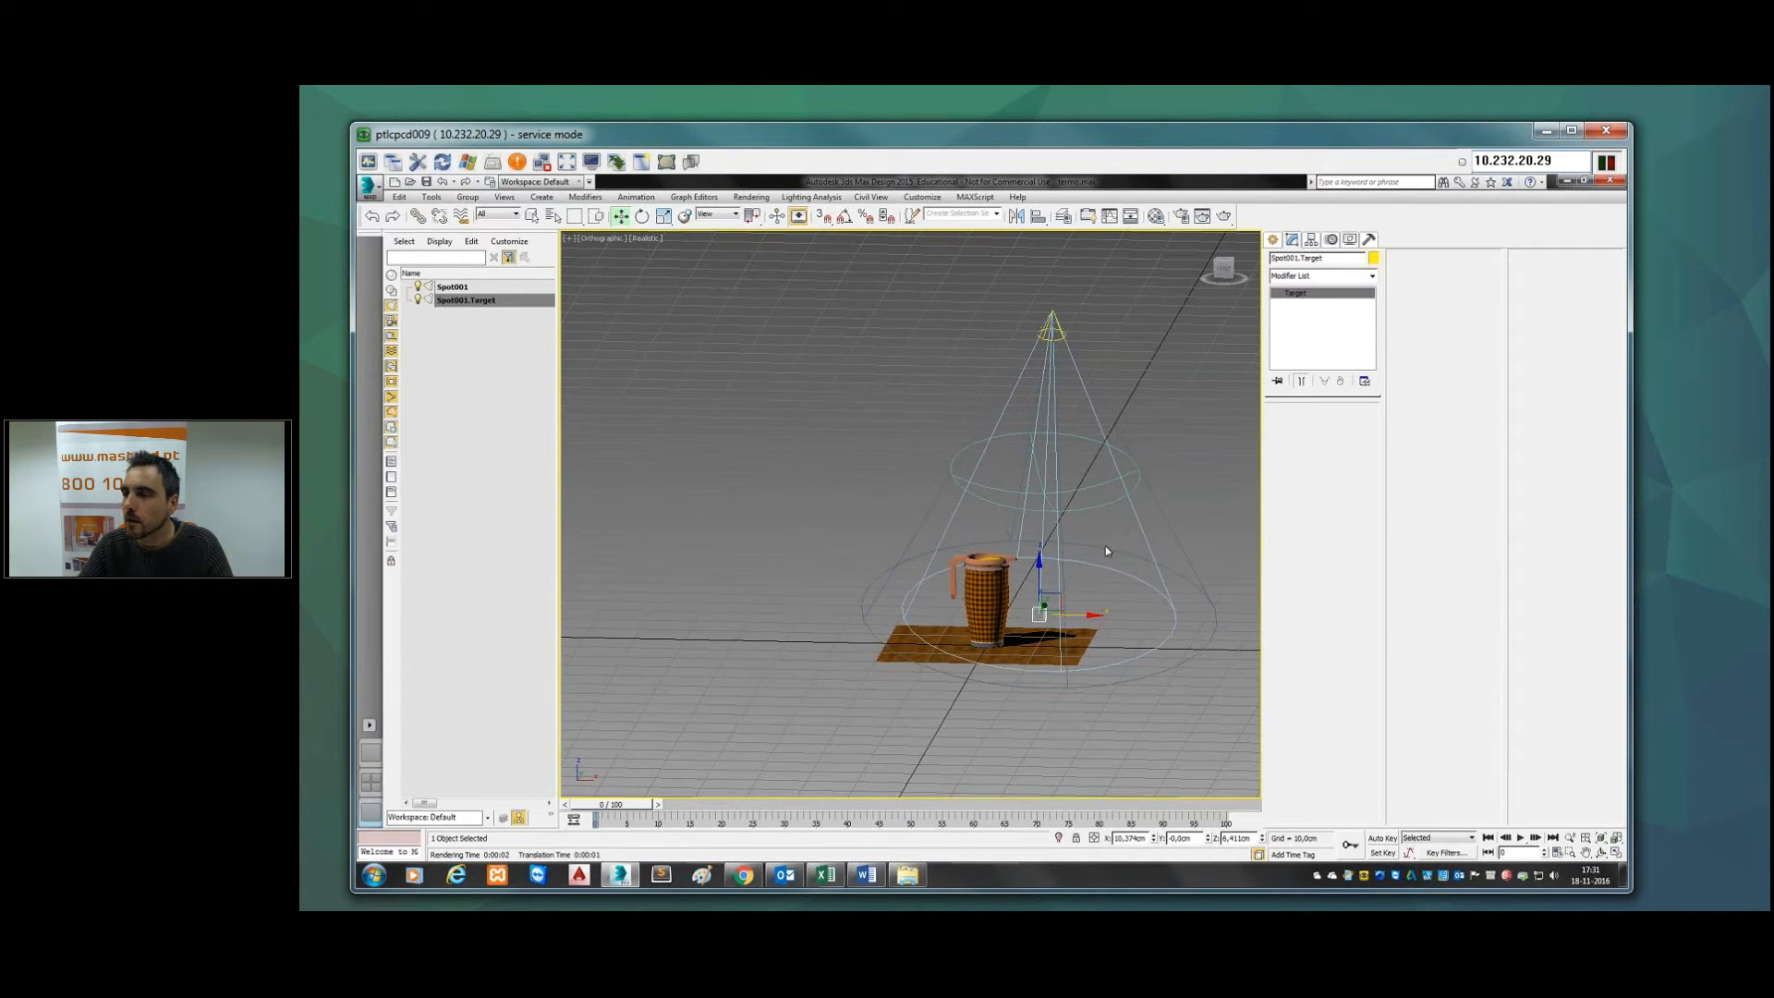
alt+middle_drag(1078, 528, 1189, 375)
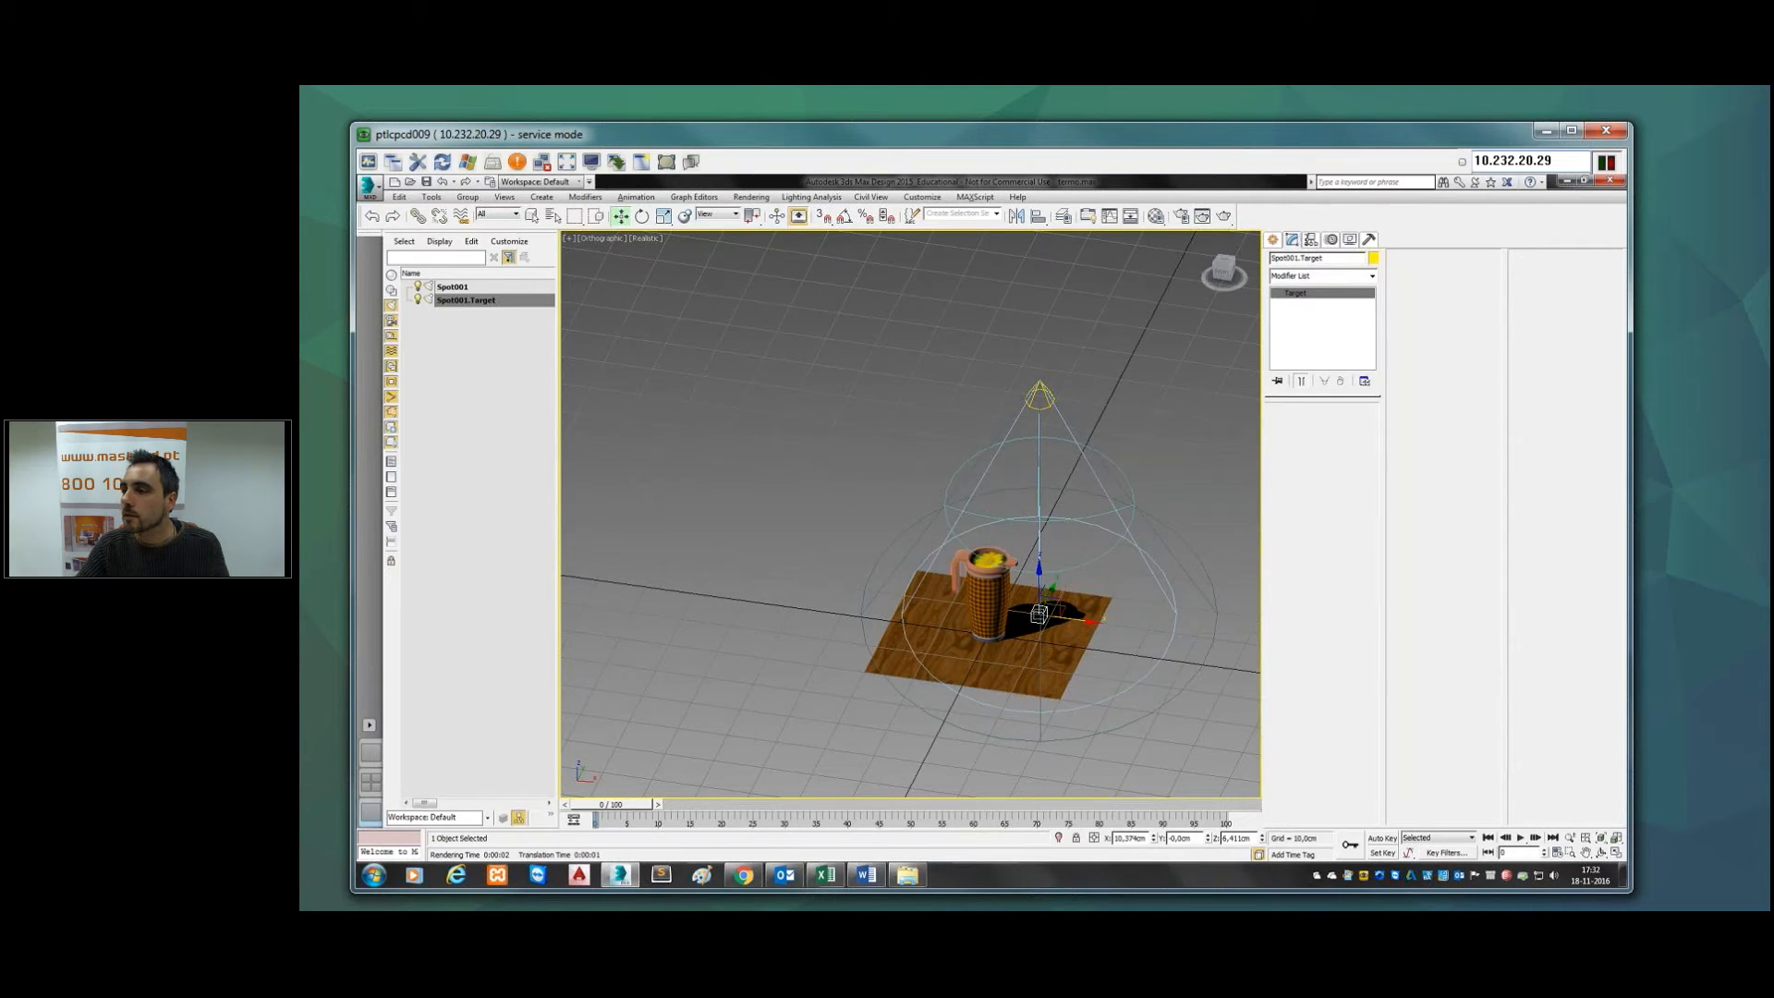
Step: Delete the target spotlight and return to the four-viewport layout
click(1039, 396)
click(1039, 395)
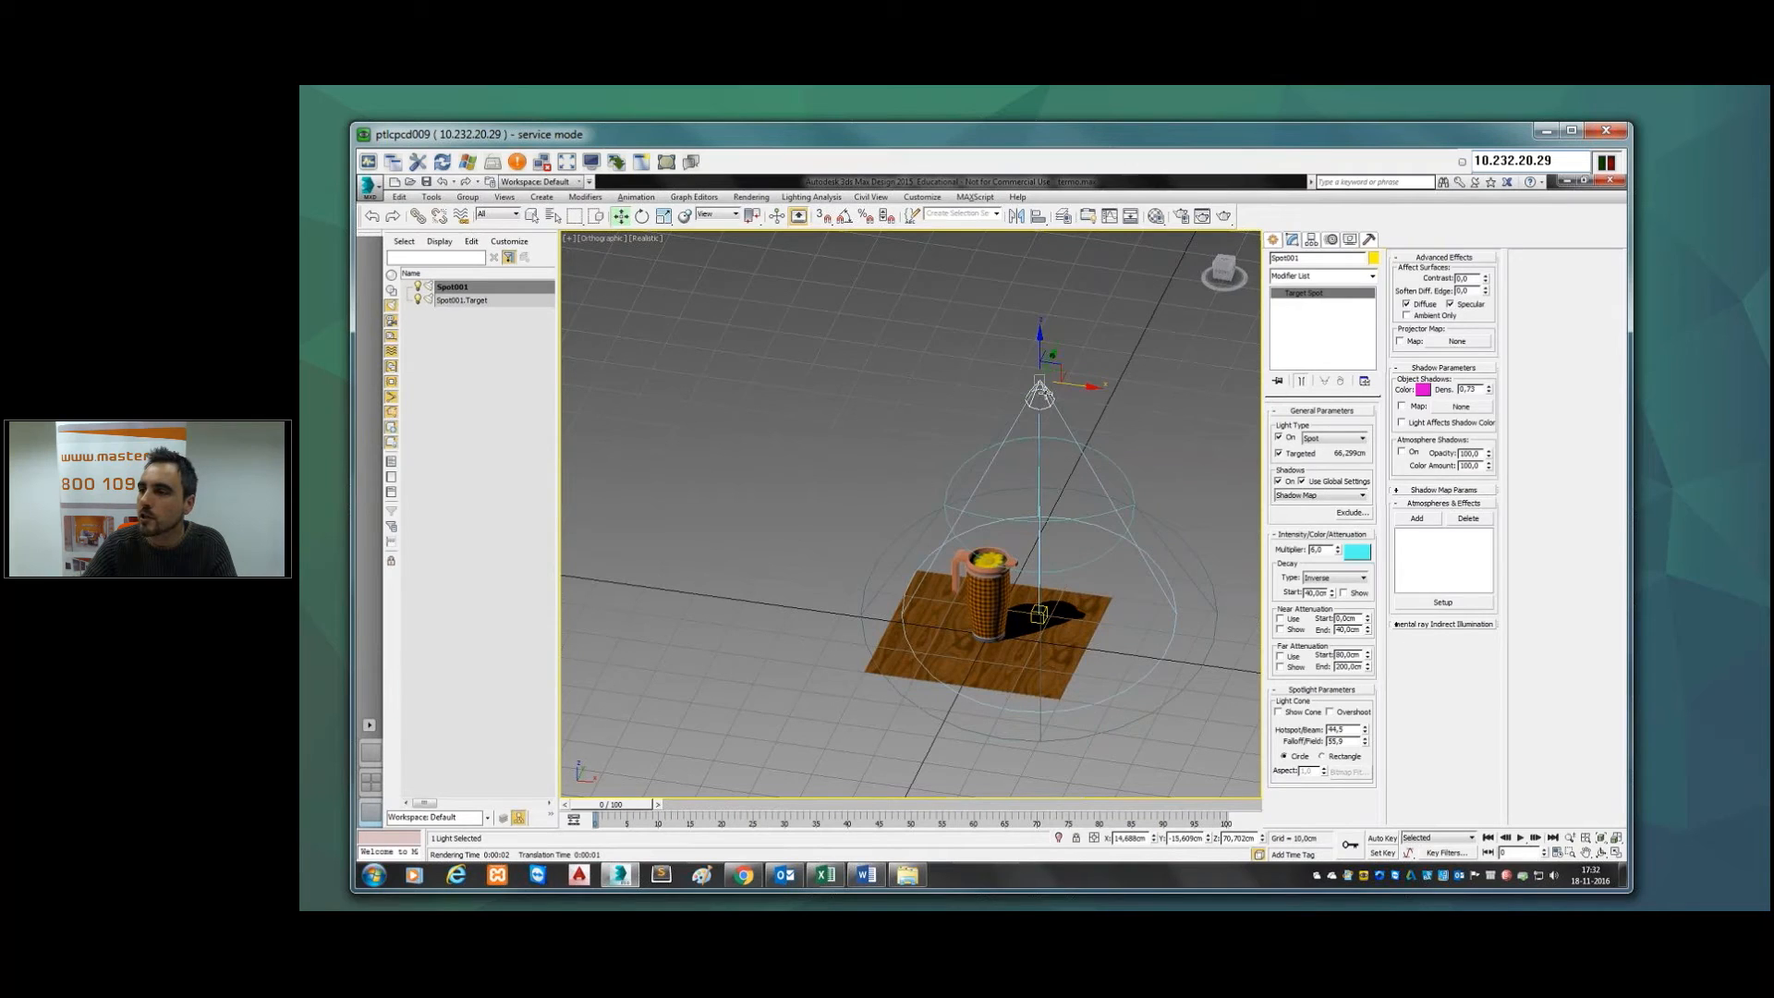
key(Delete)
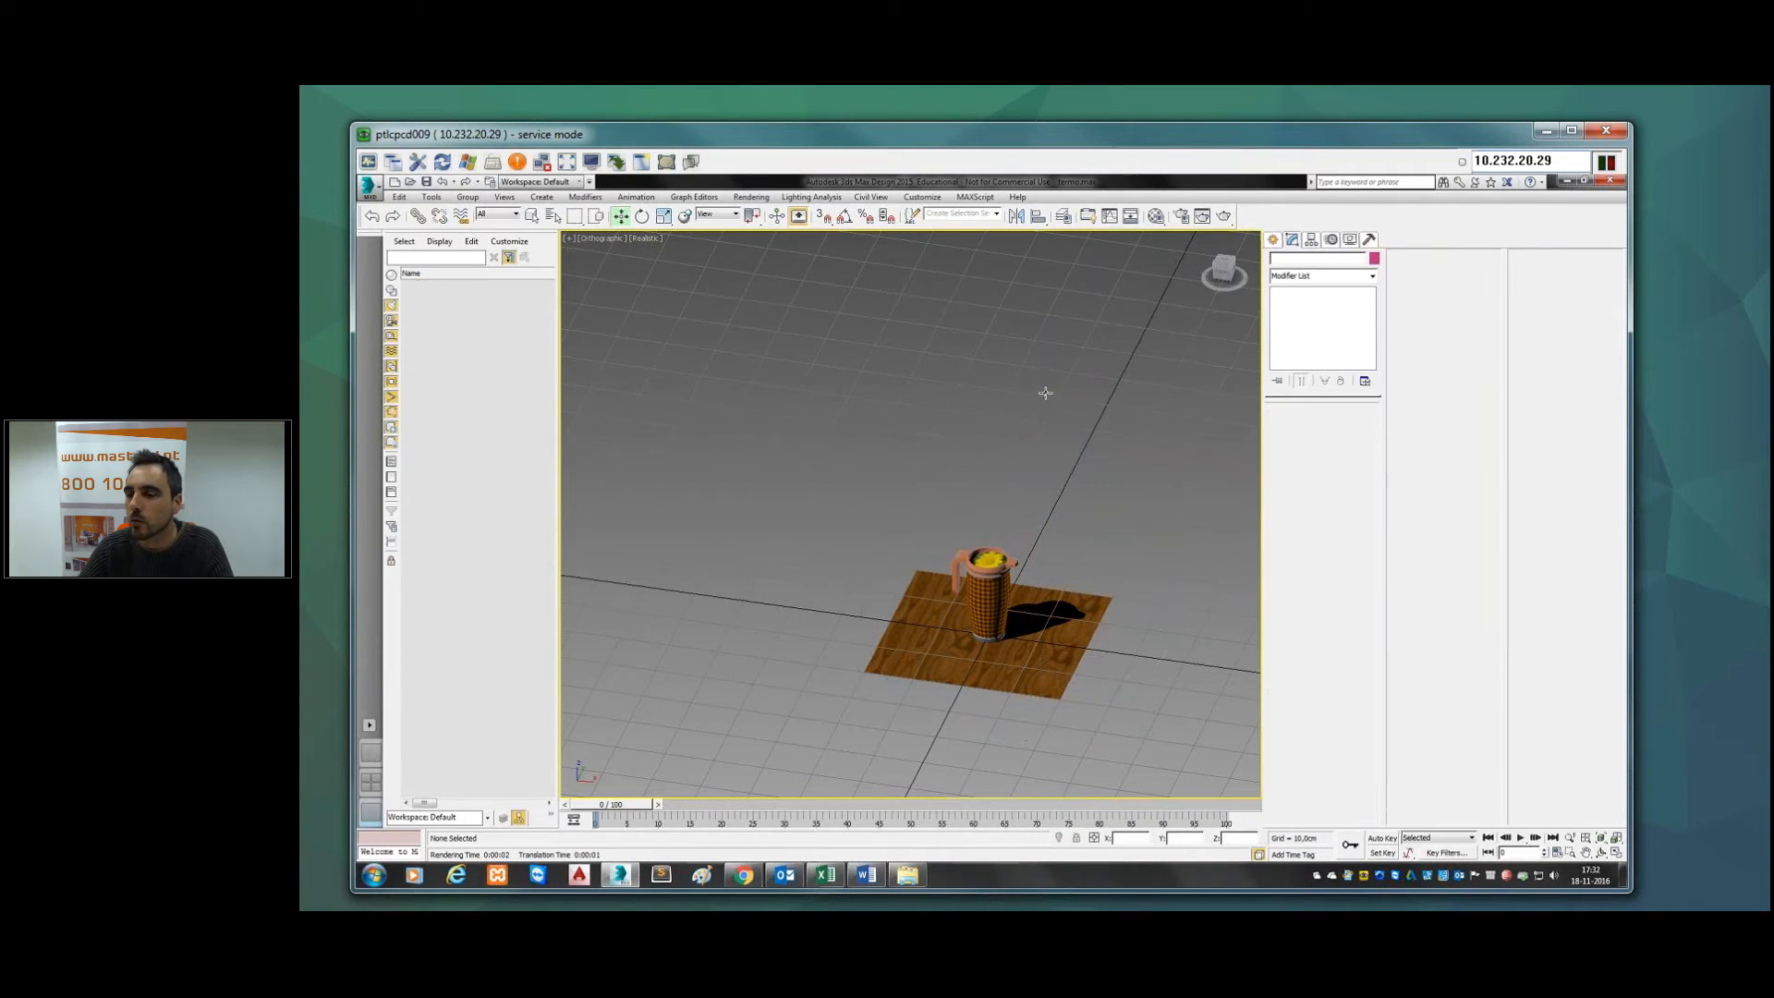
click(370, 781)
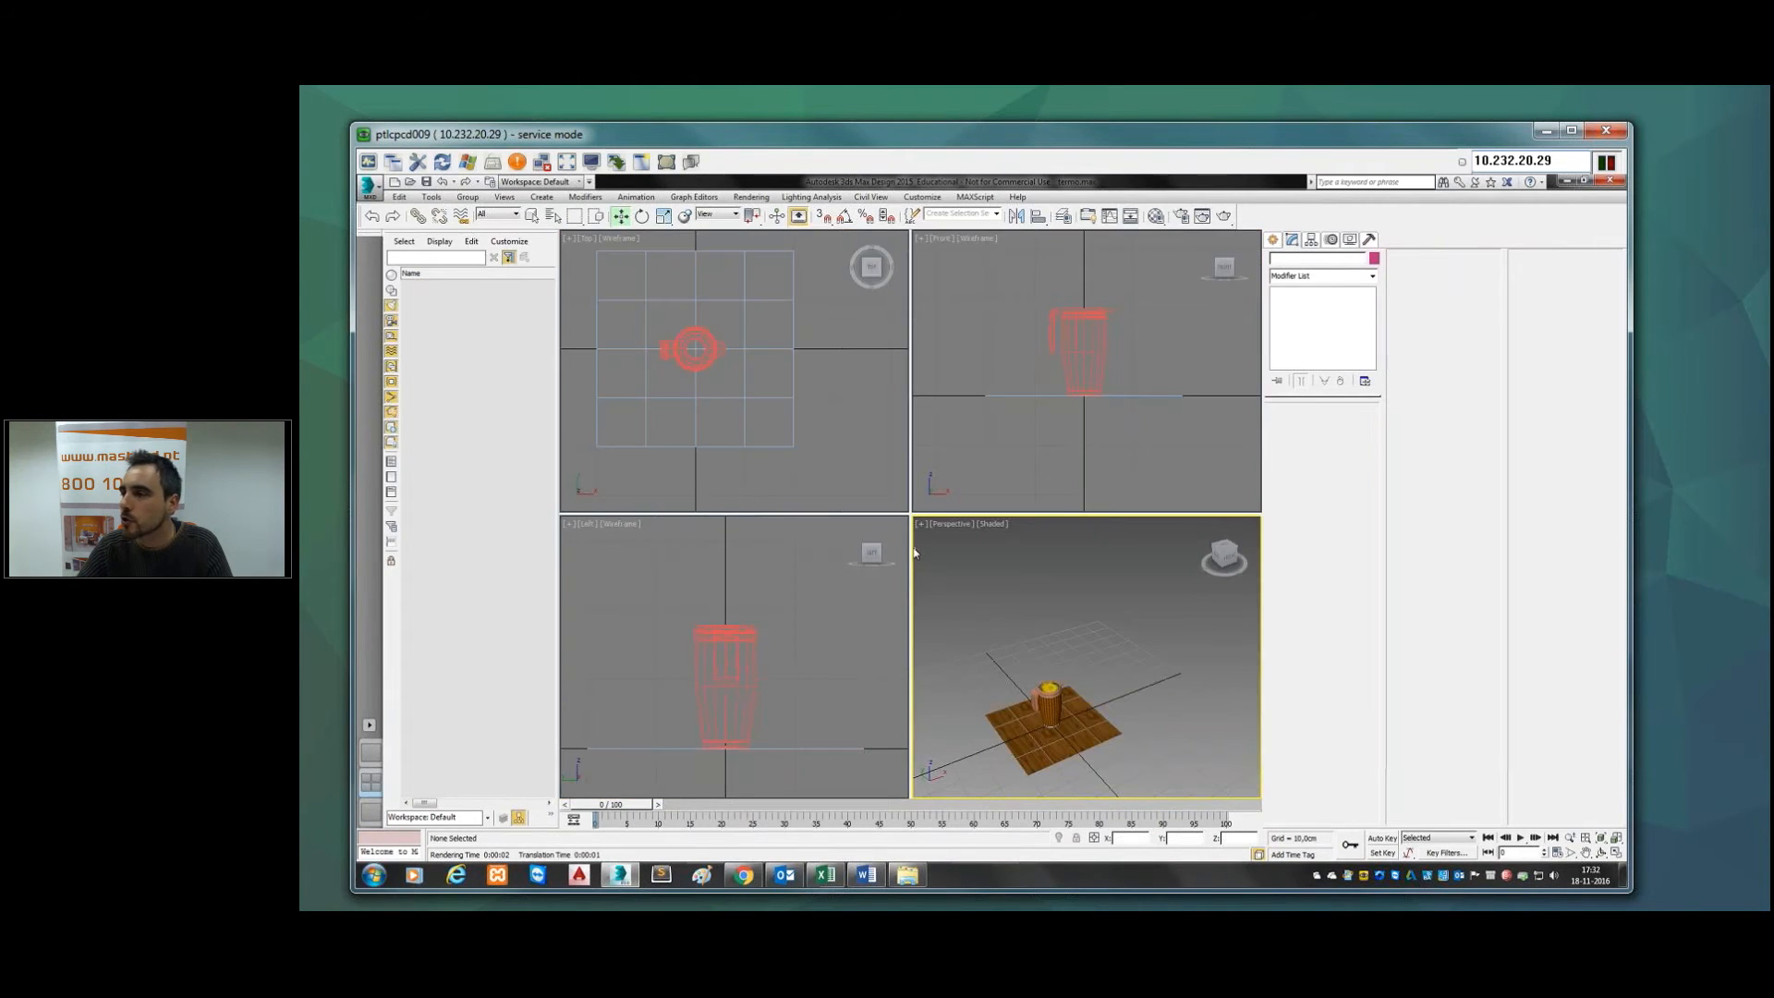
Step: Start creating a standard Free Spot light, with the Front view framed to leave space above the mug
click(1274, 240)
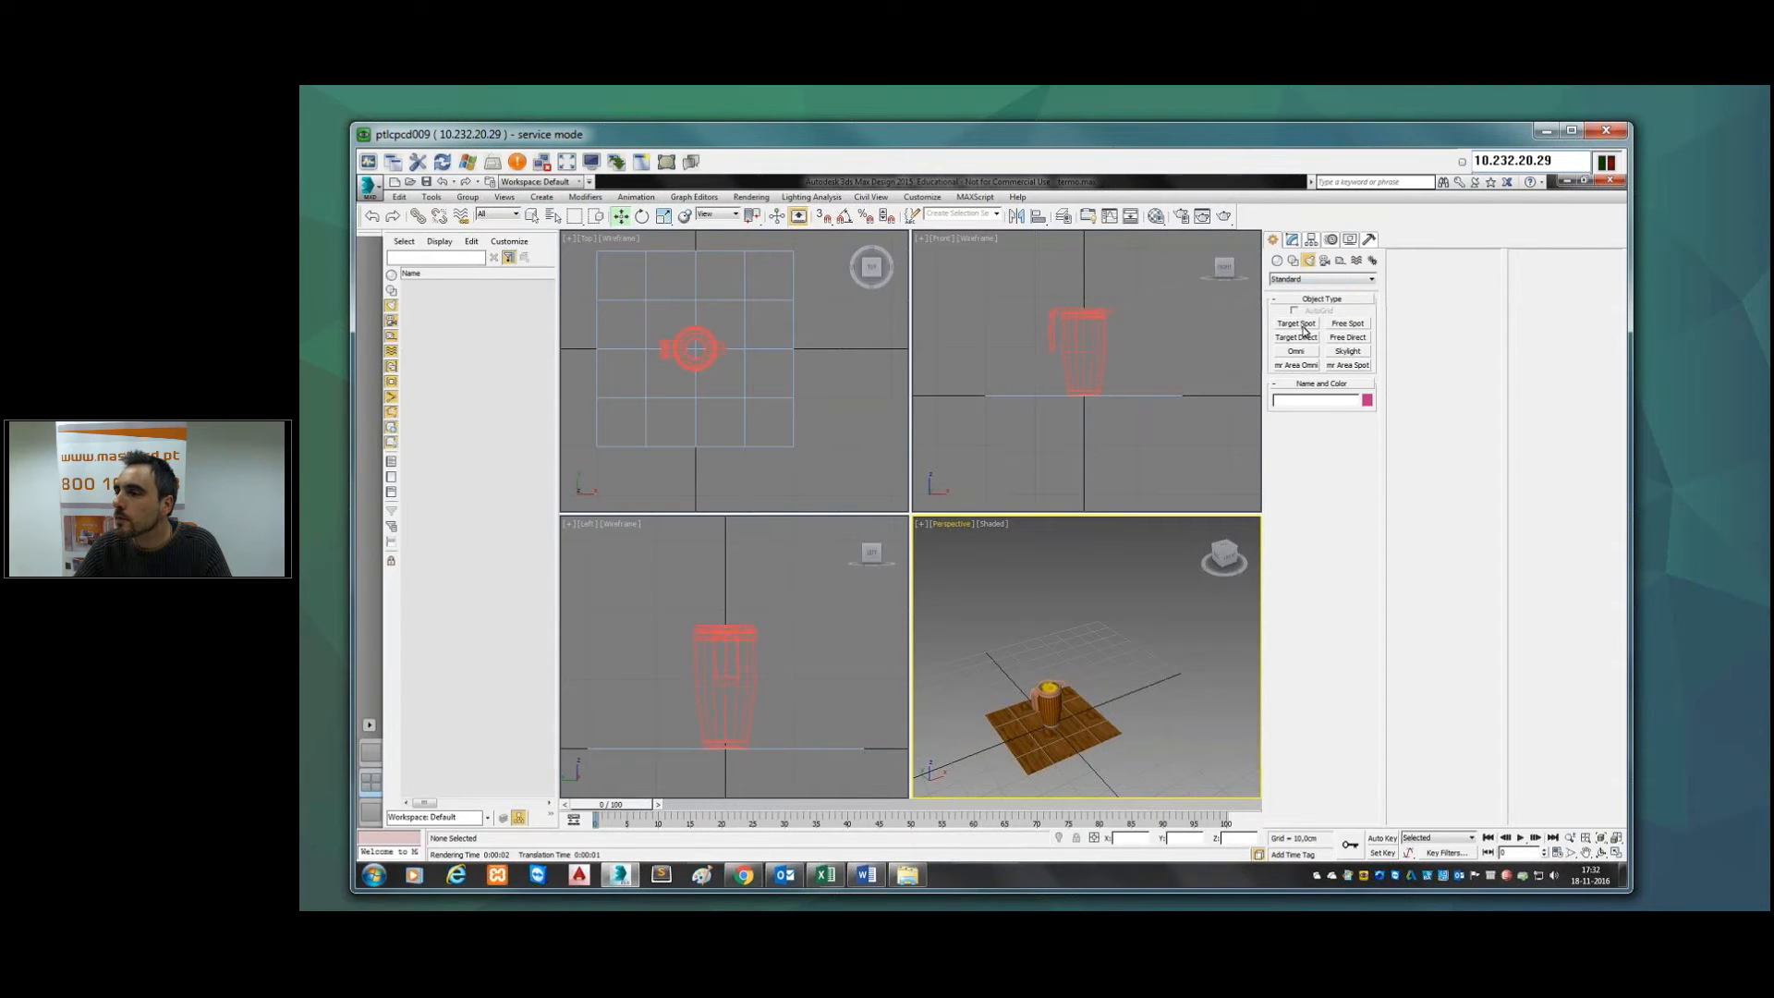
click(1347, 324)
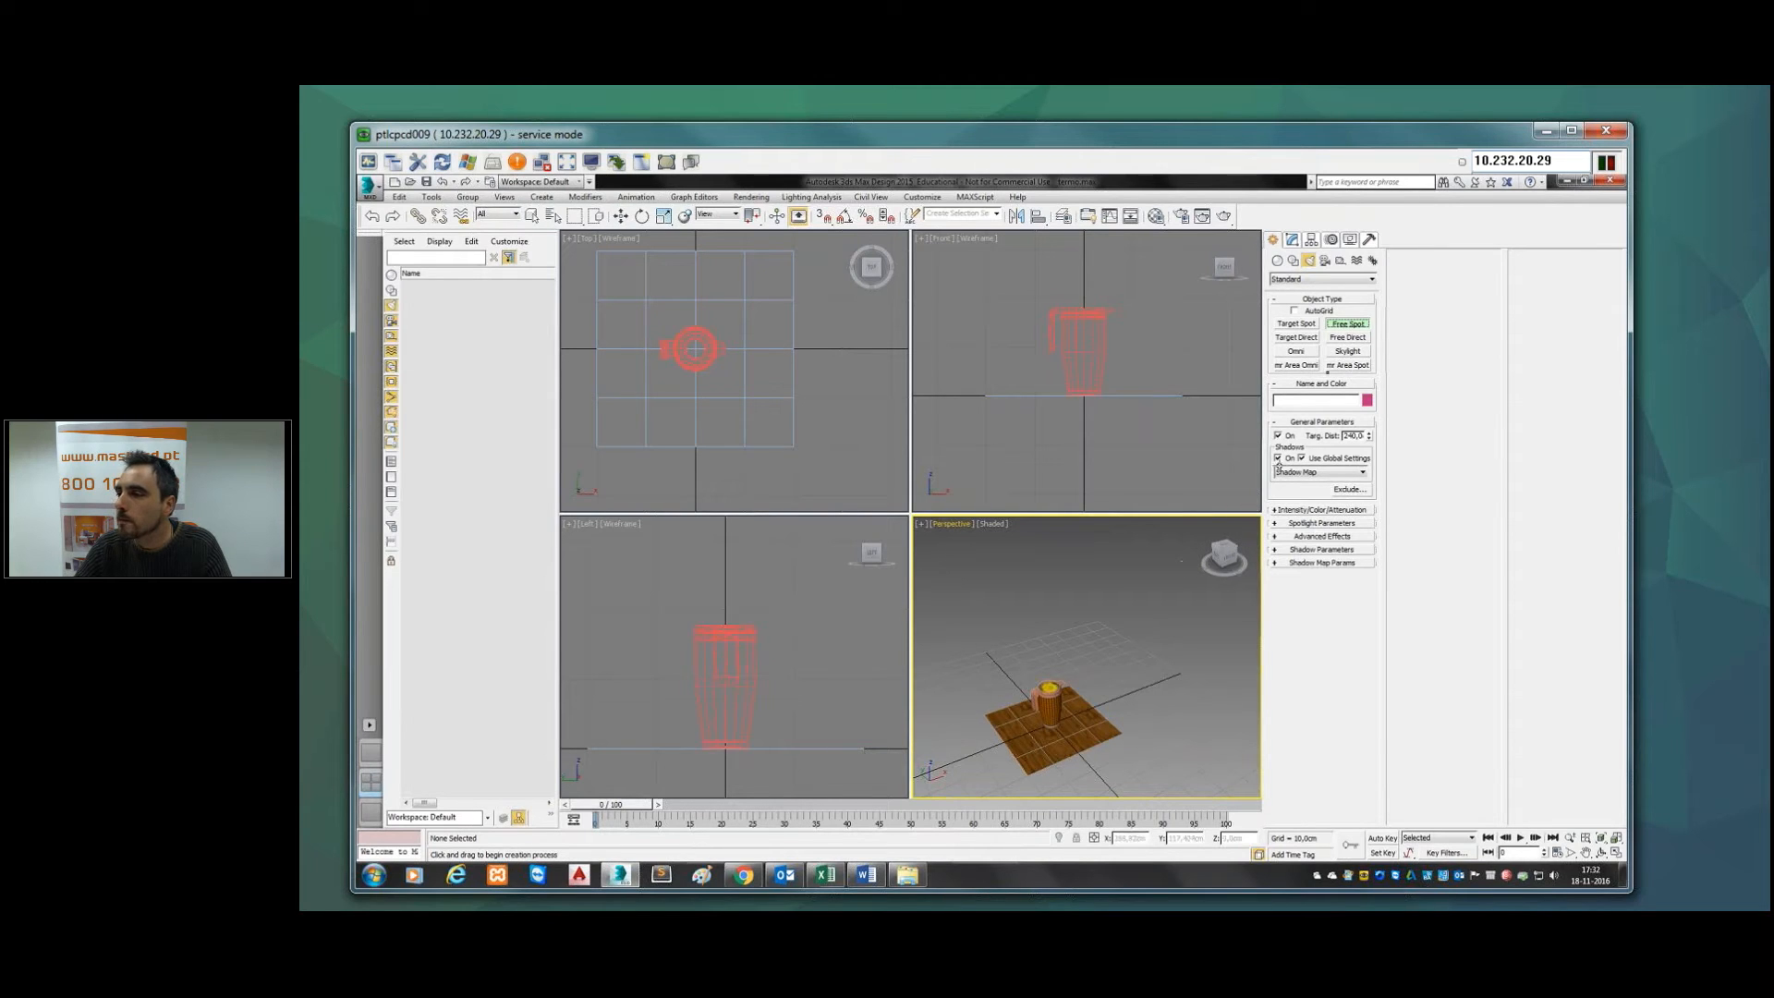
click(1101, 356)
middle_drag(1092, 410, 1094, 447)
scroll(1101, 411, down, 2)
scroll(1101, 410, down, 2)
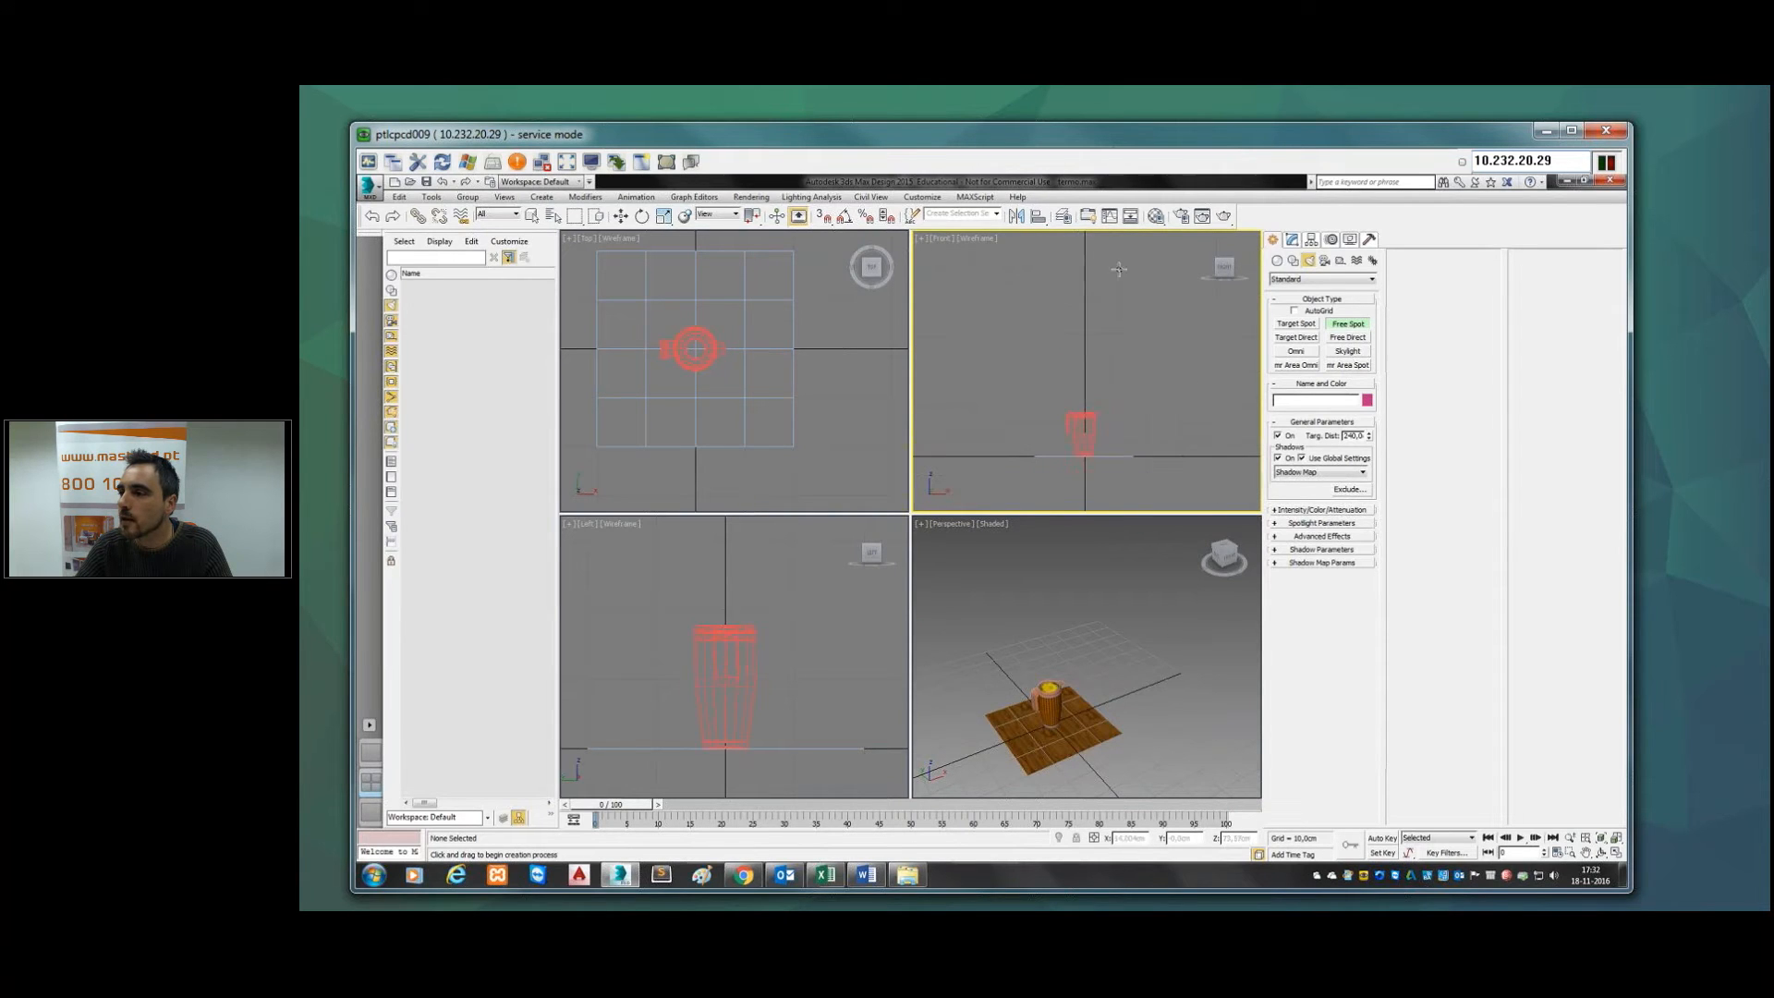
Step: Try placing a Free Spot light near the mug in the Front view, removing each attempt
click(1095, 339)
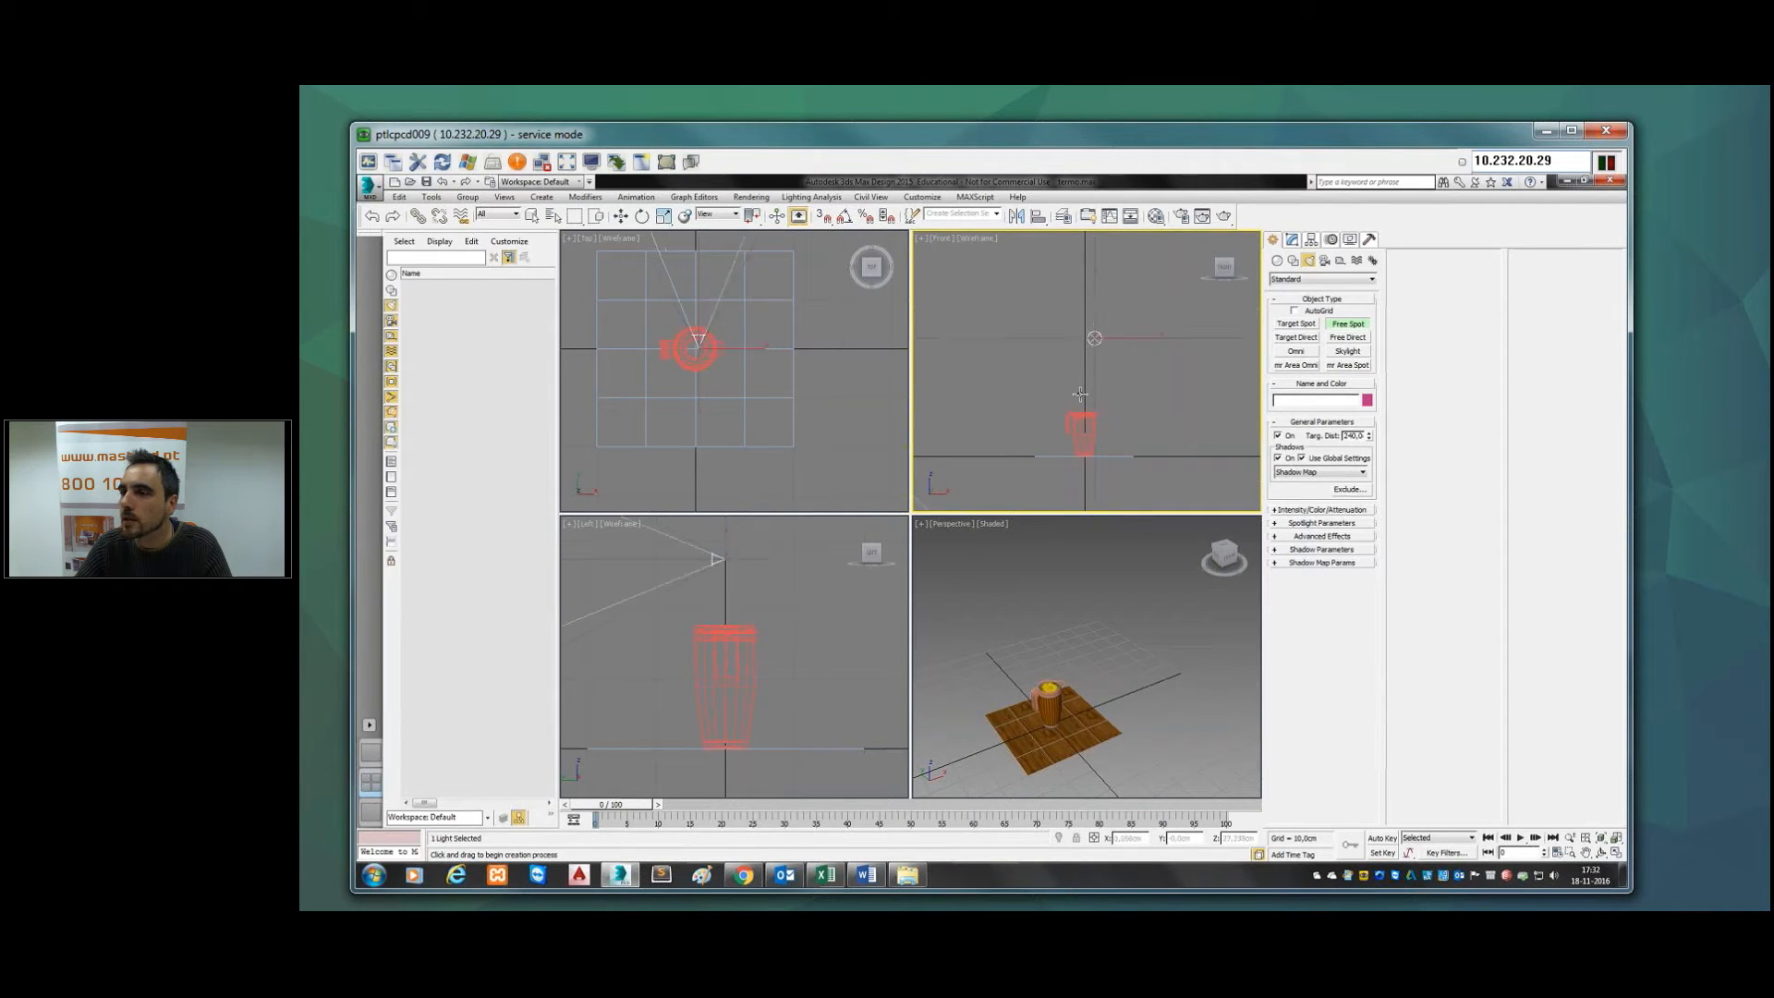
drag(1048, 407, 1071, 391)
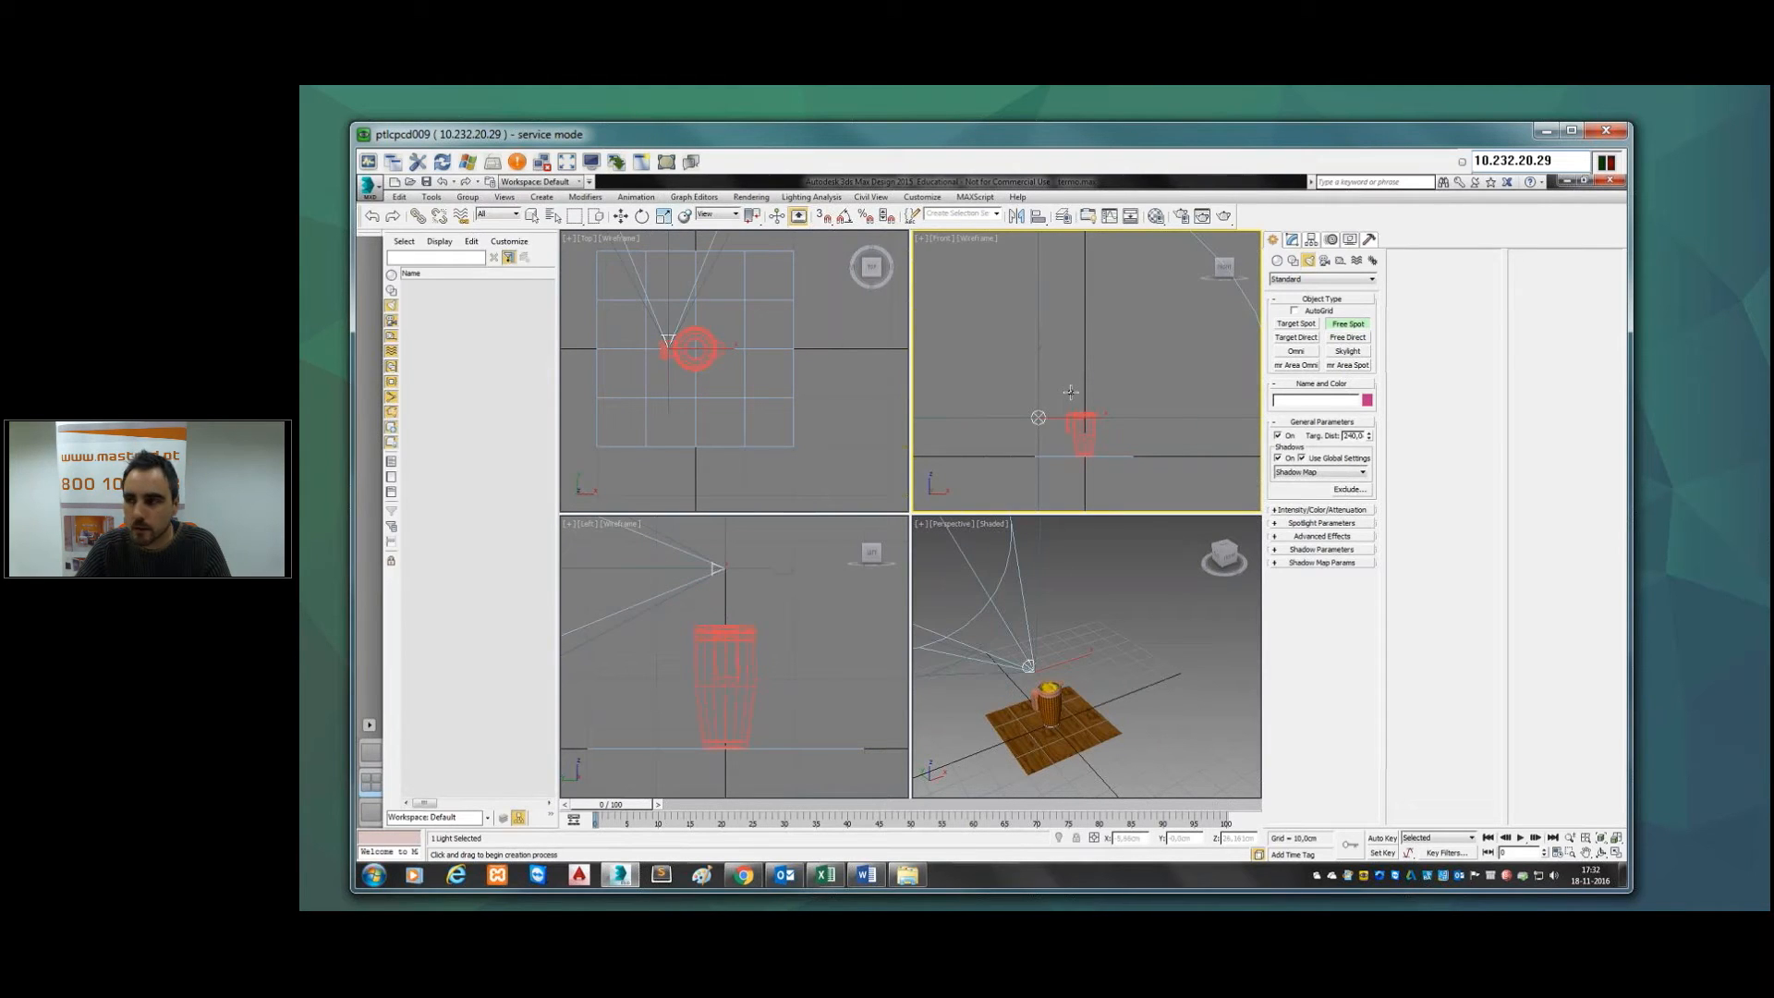
key(ctrl+z)
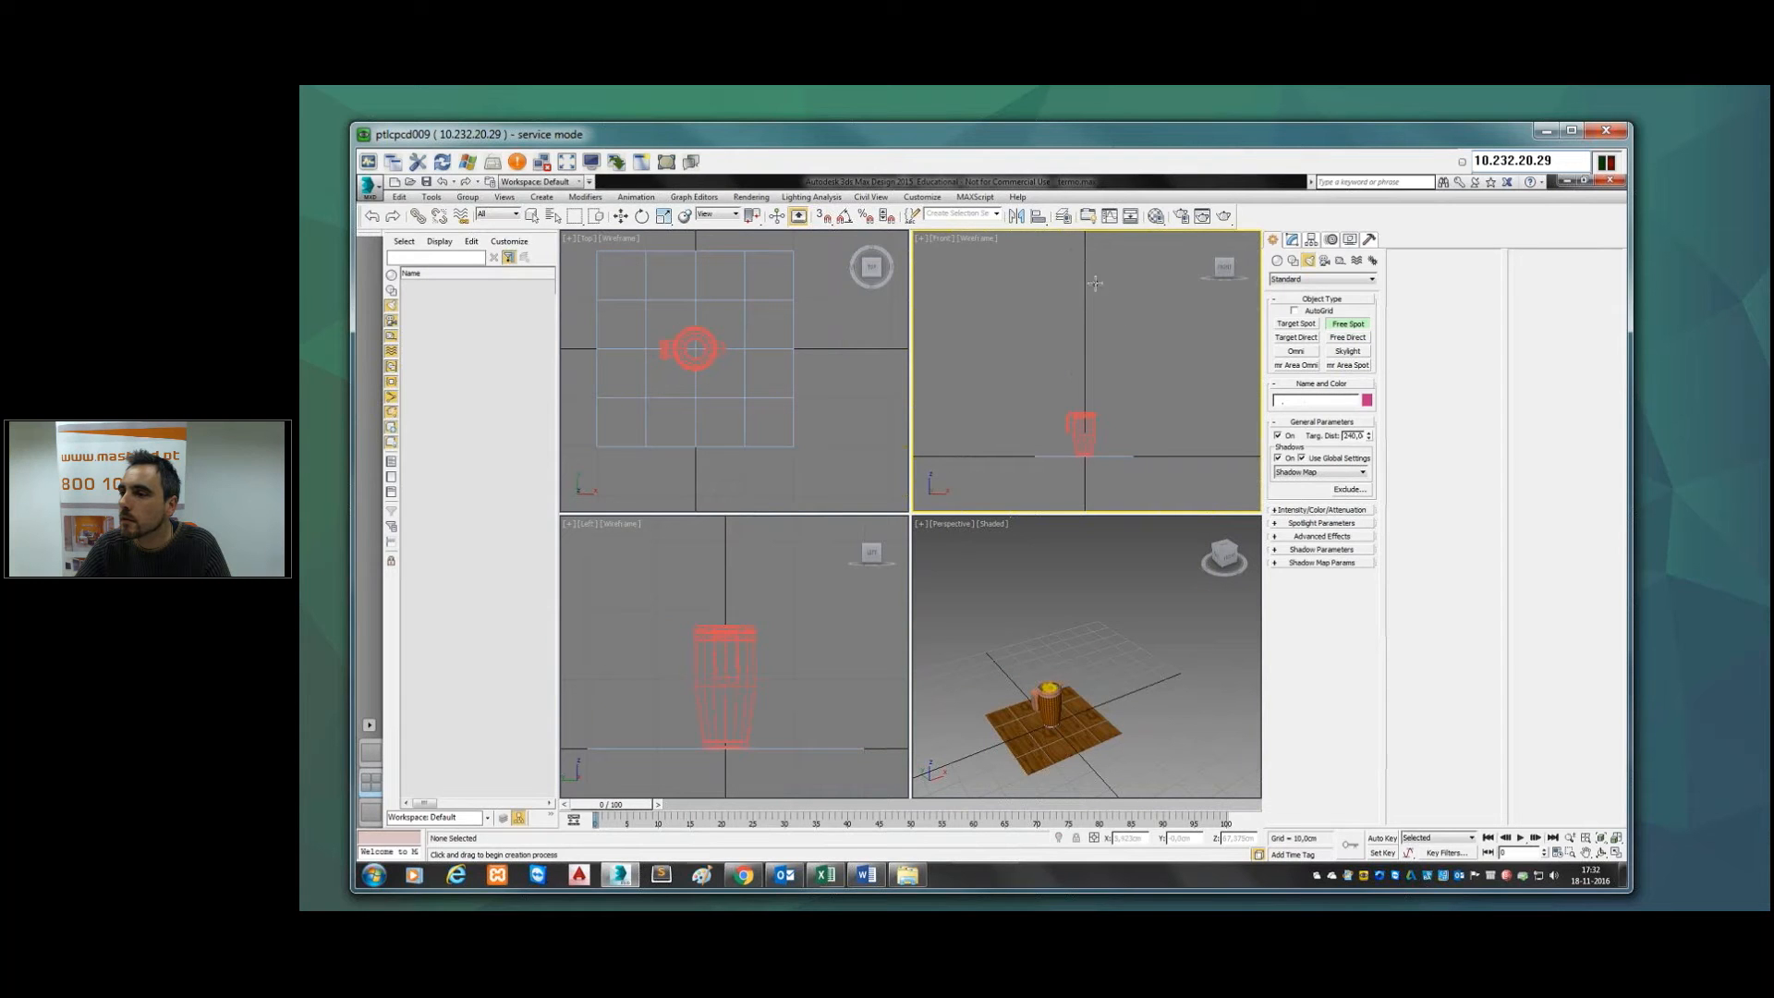
drag(1091, 301, 1166, 398)
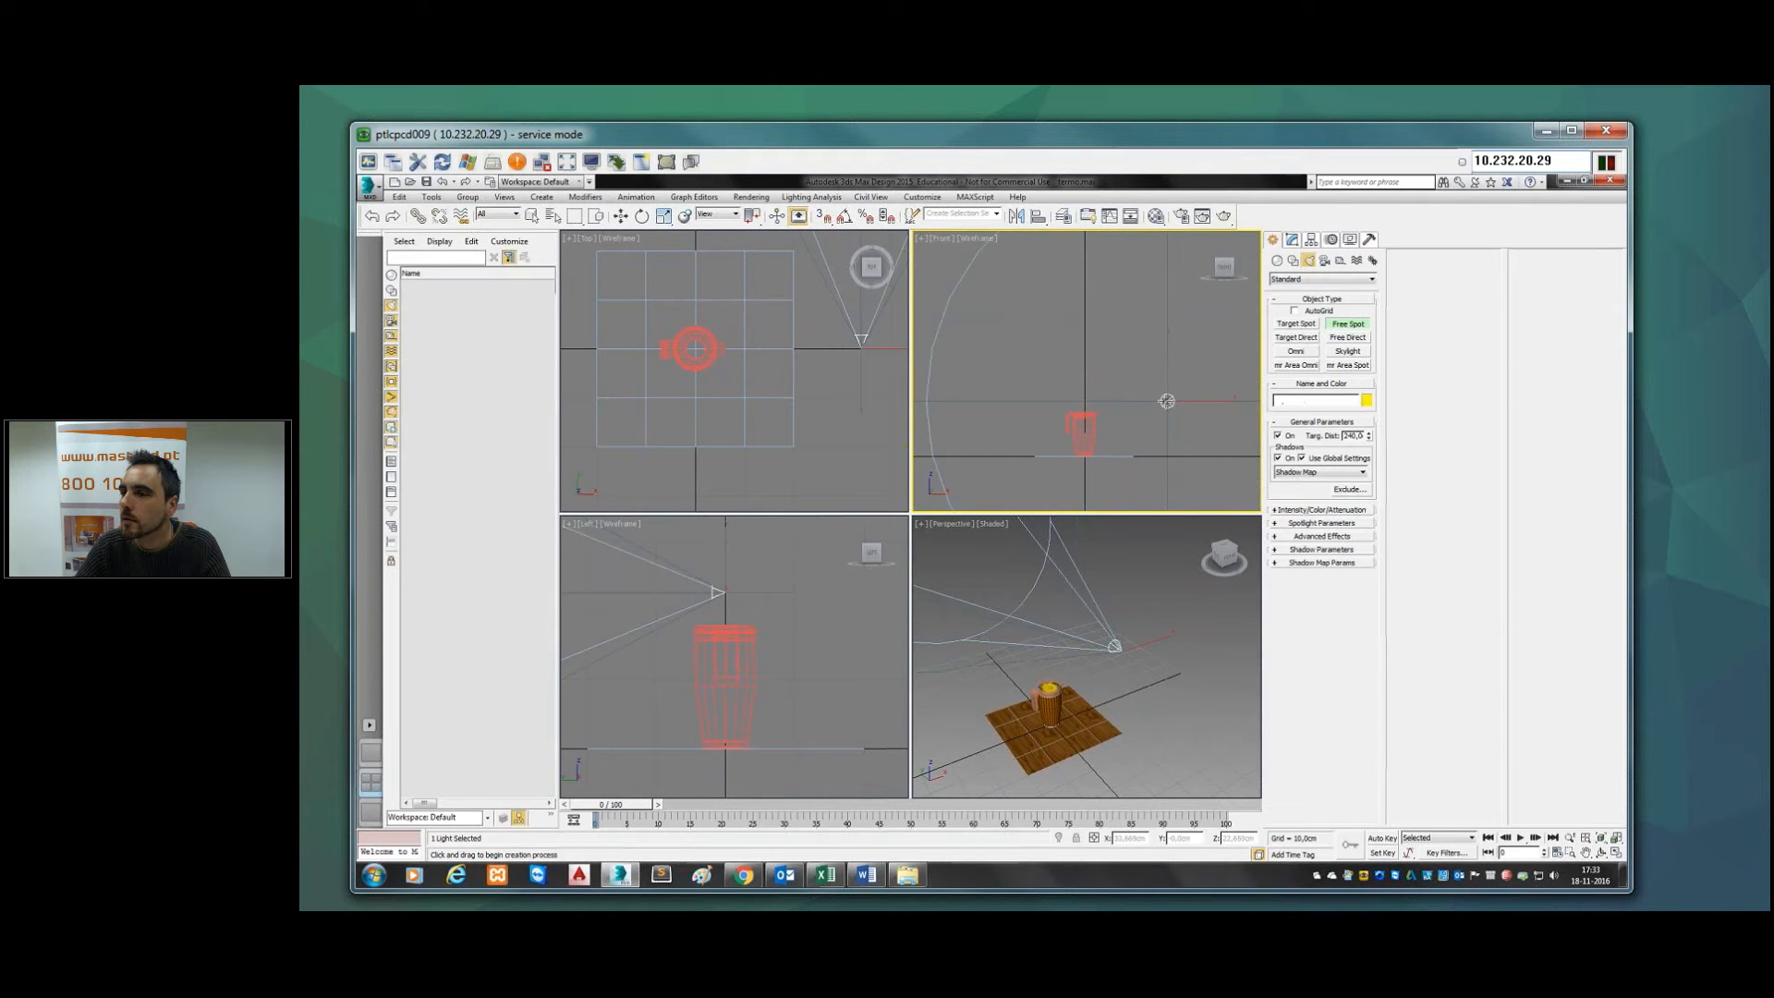
key(Delete)
Step: Place a Free Spot light beside the mug in the Top view and raise it to about 34.6 cm in the Front view
click(731, 387)
drag(730, 387, 767, 375)
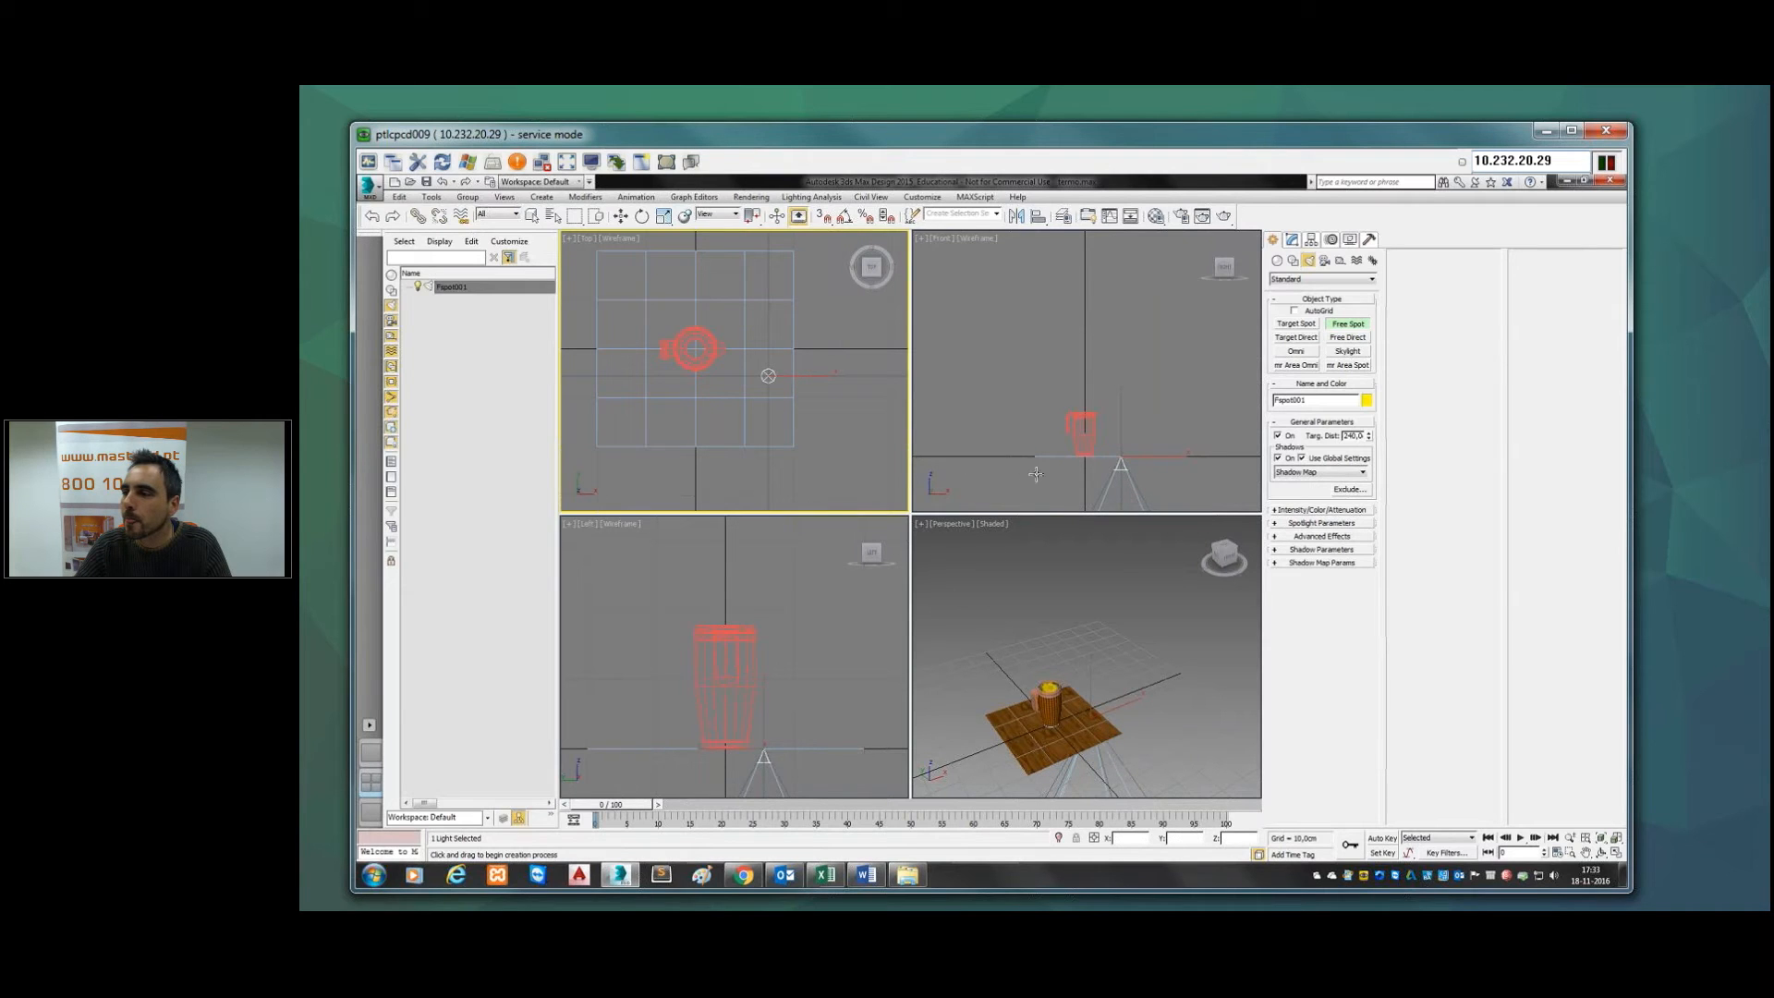
right_click(1064, 468)
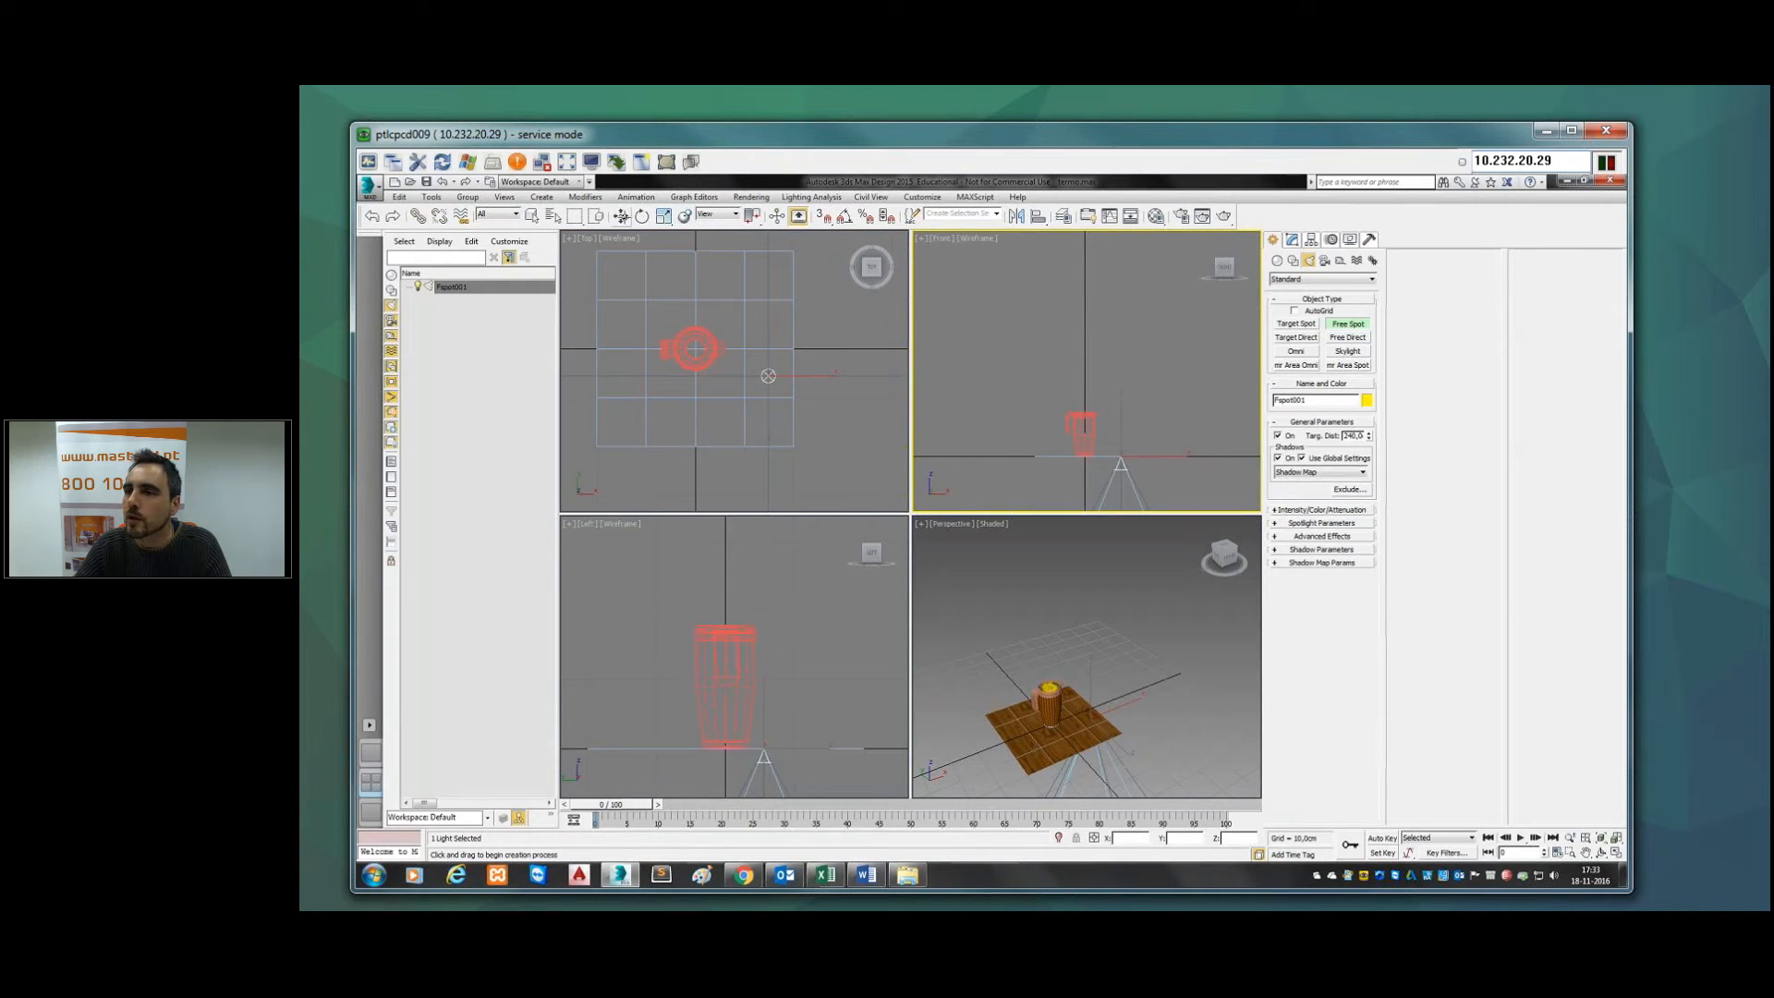
click(621, 216)
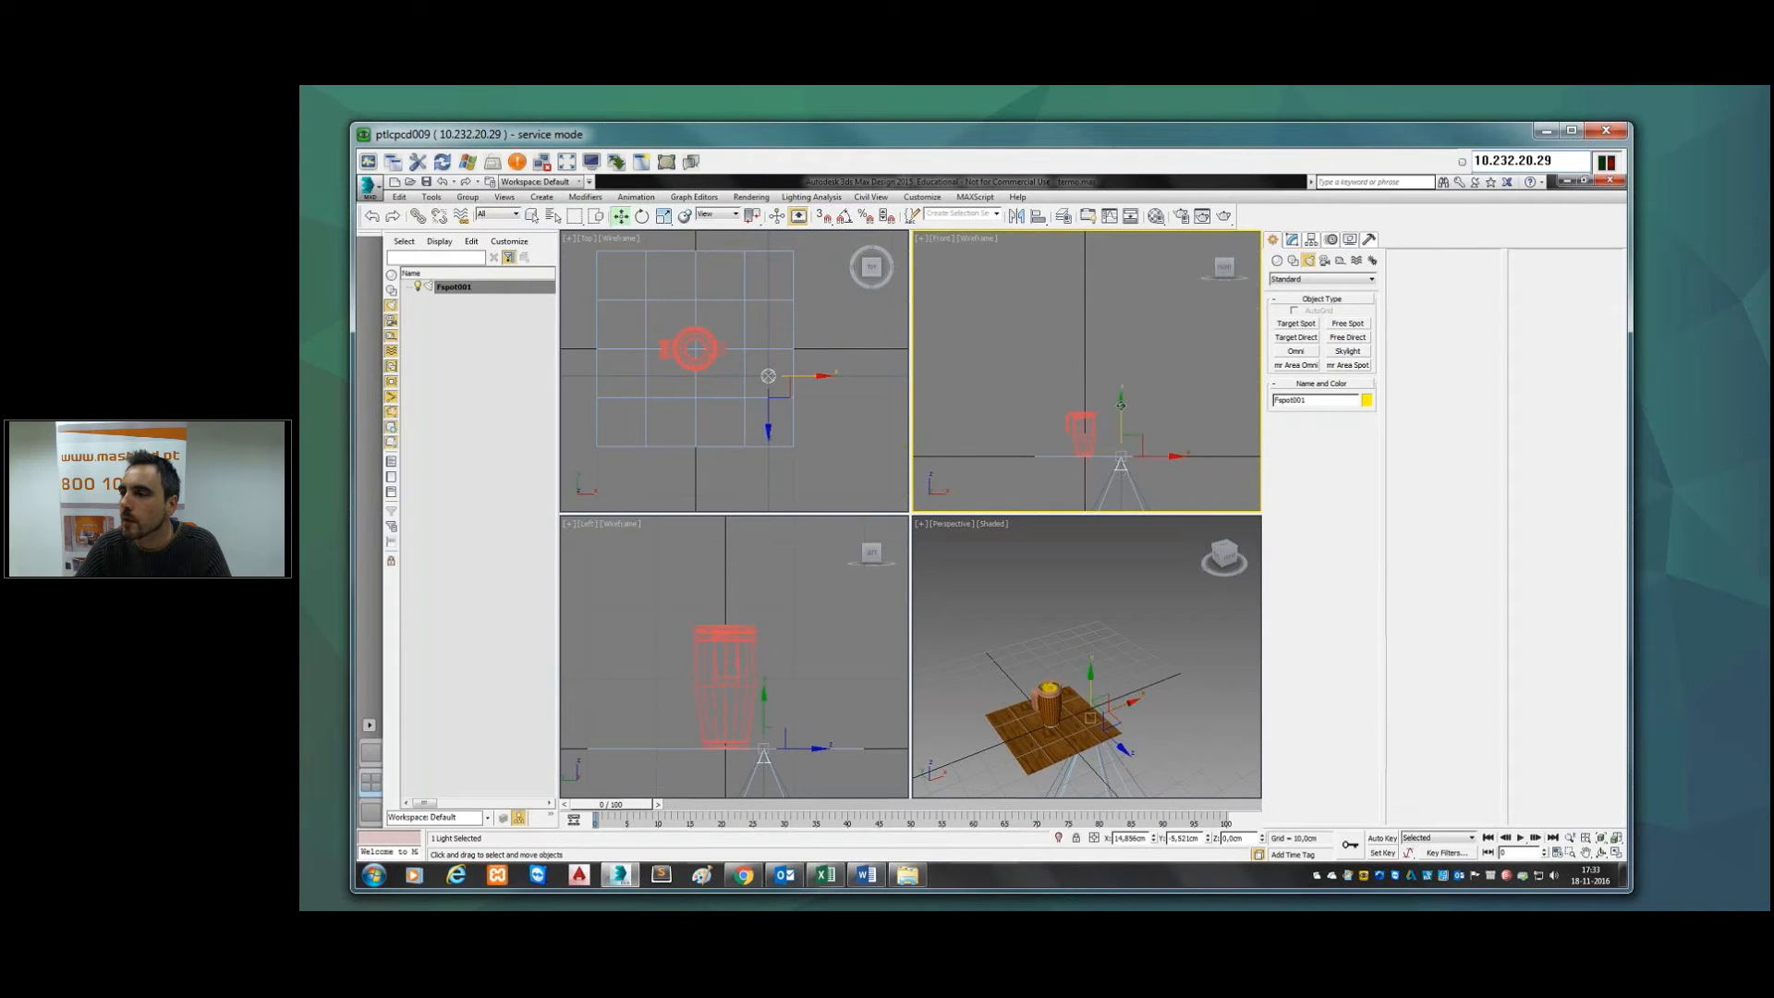
drag(1121, 379, 1126, 340)
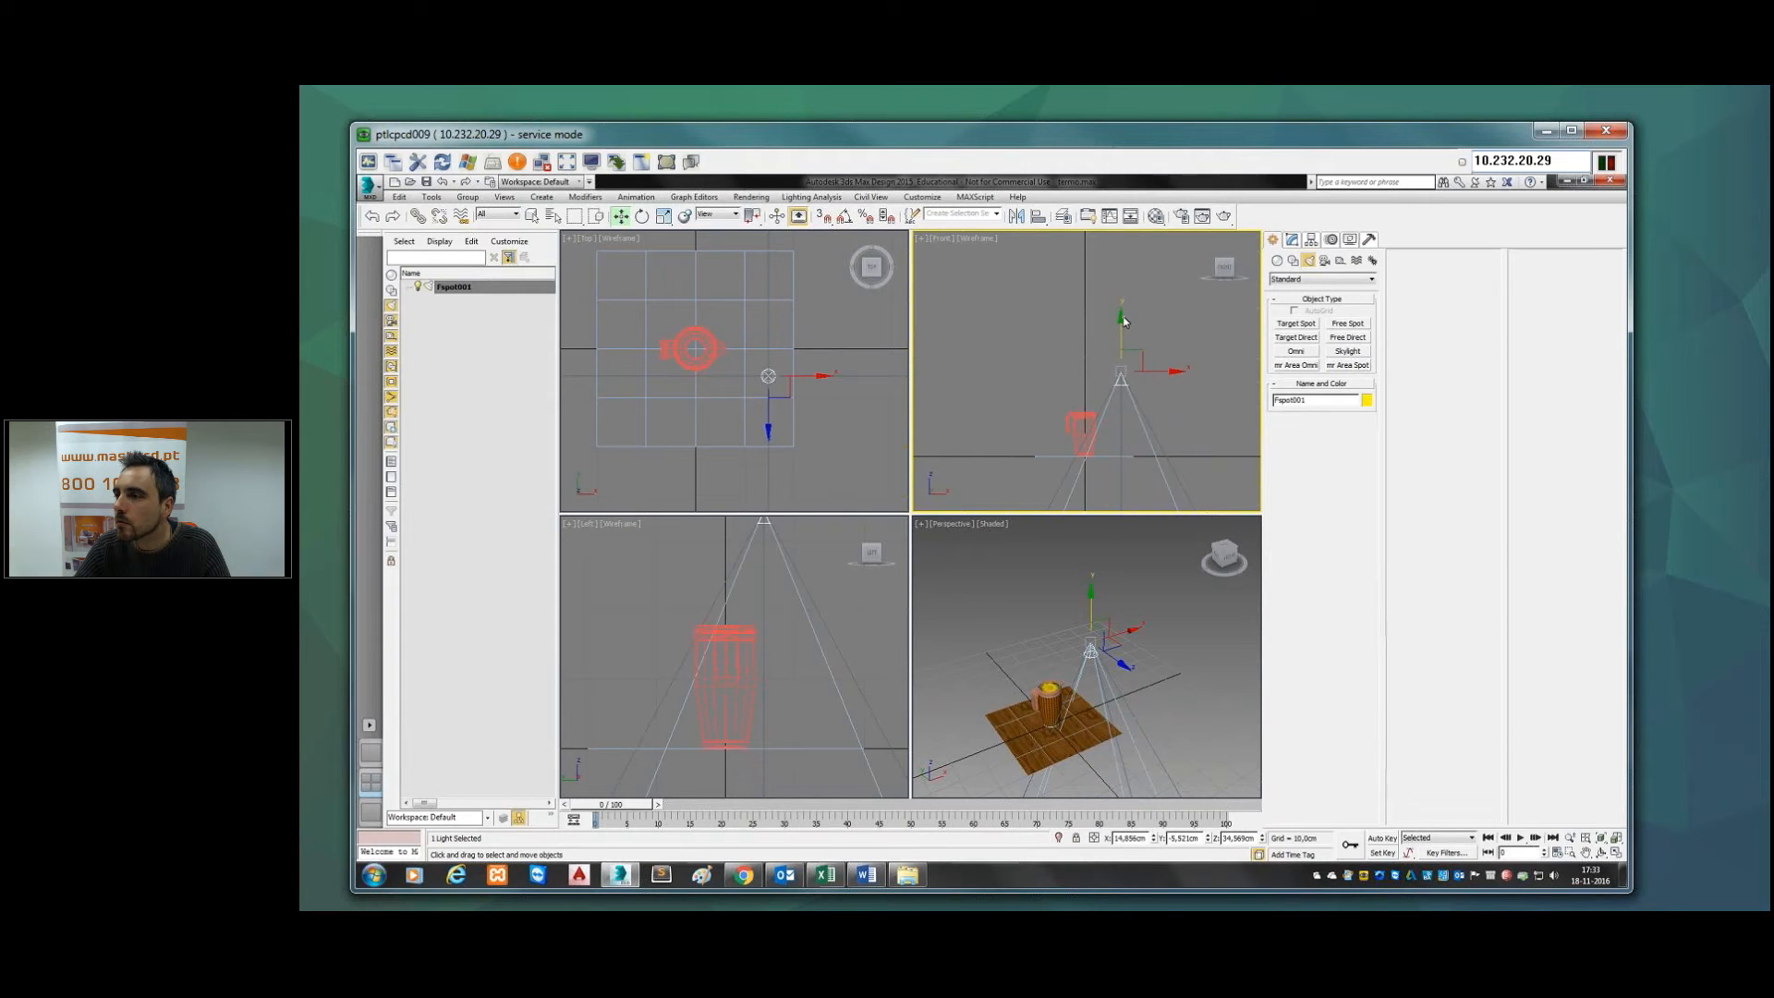
Step: Raise the free spotlight much higher in the Front view, until the end of its cone sits near the plane
scroll(1122, 298, down, 5)
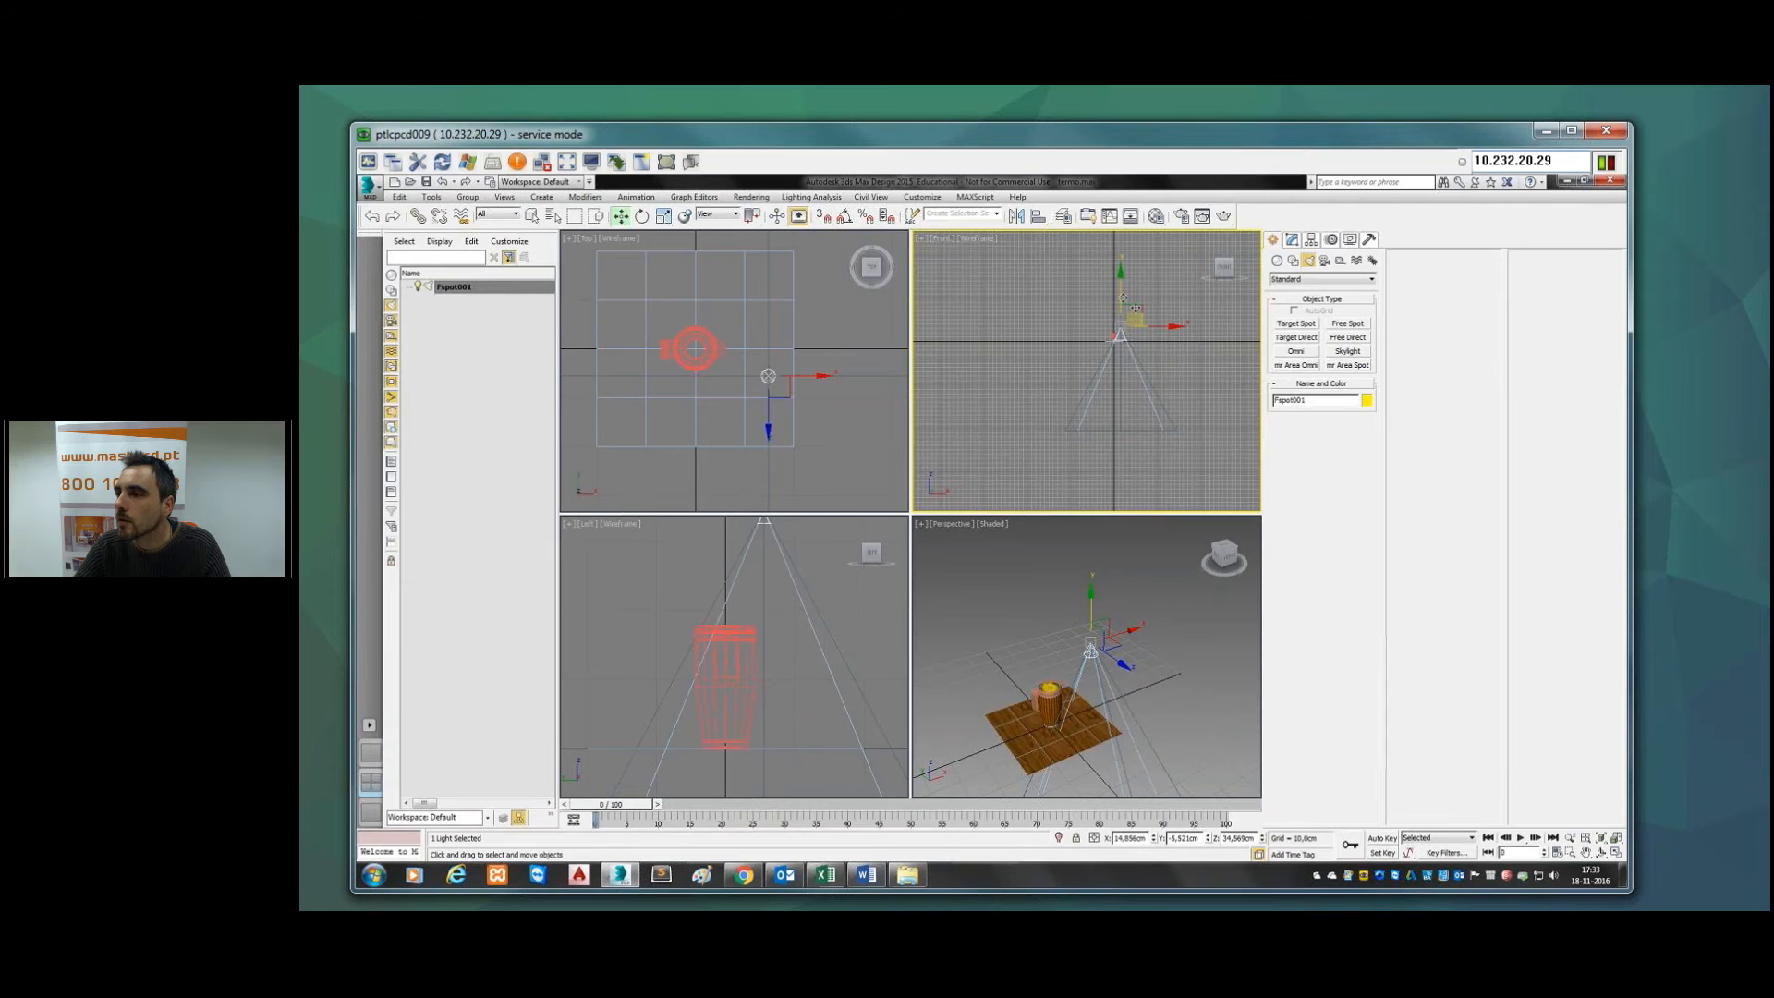
middle_drag(1066, 390, 1058, 429)
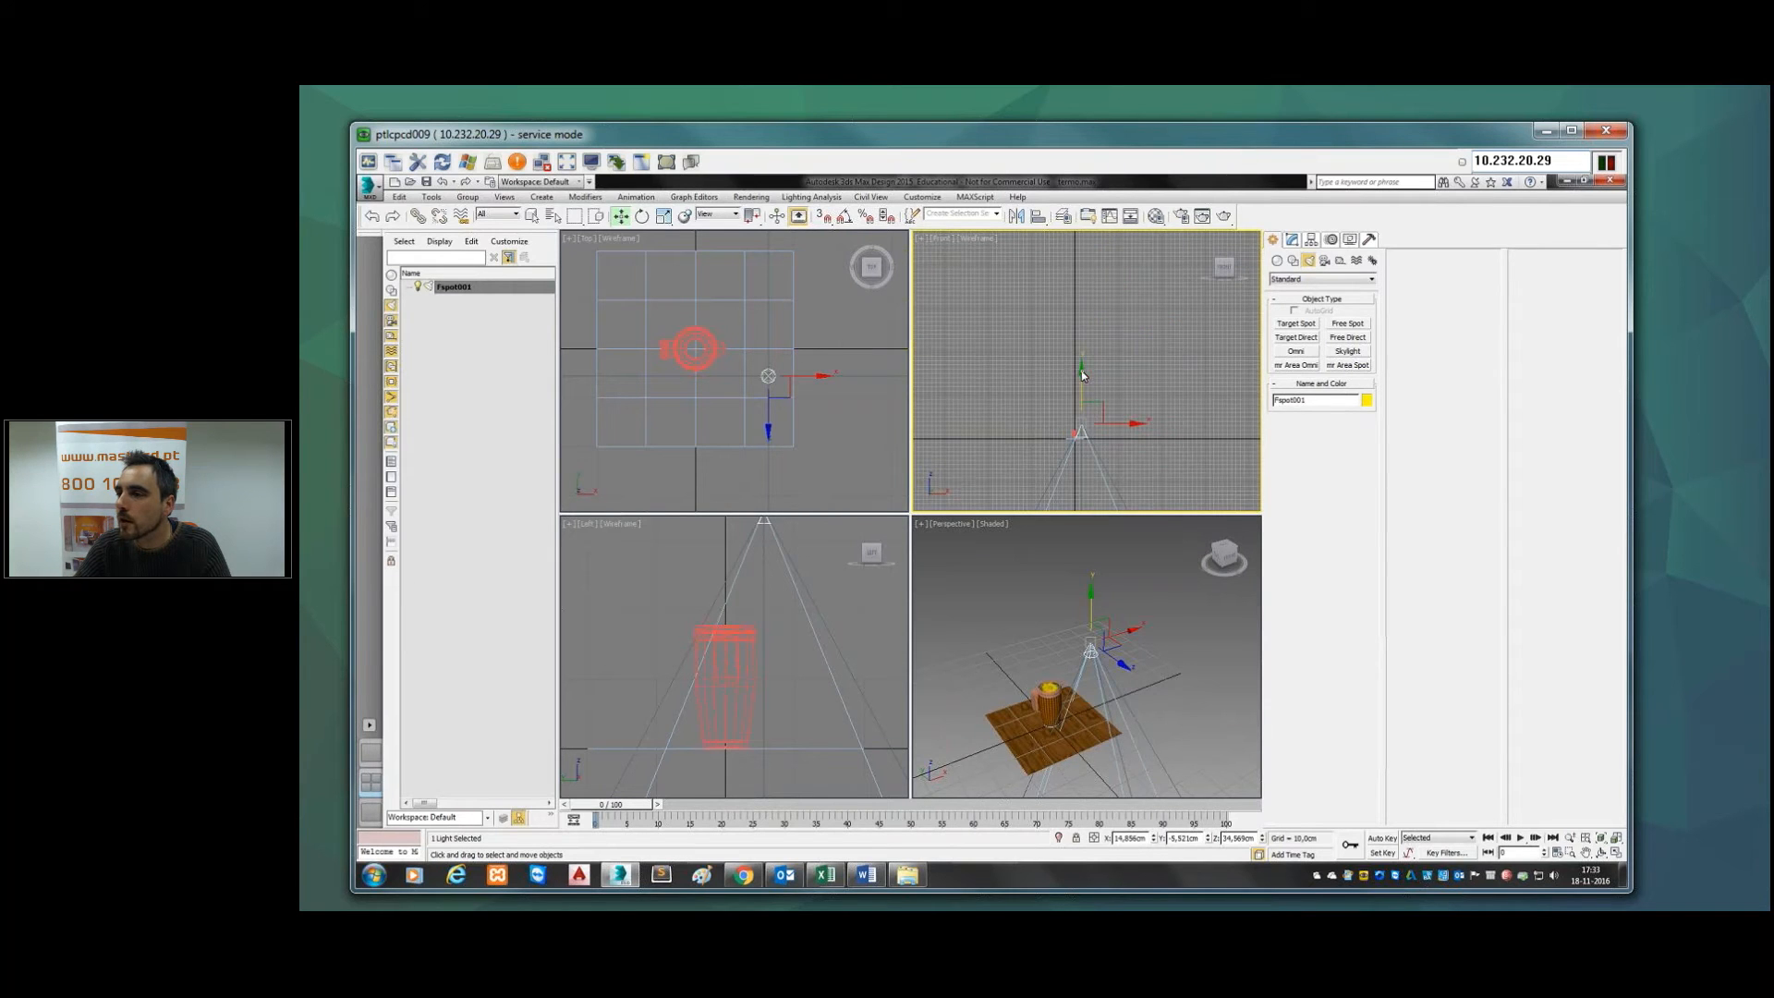
drag(1081, 369, 1106, 295)
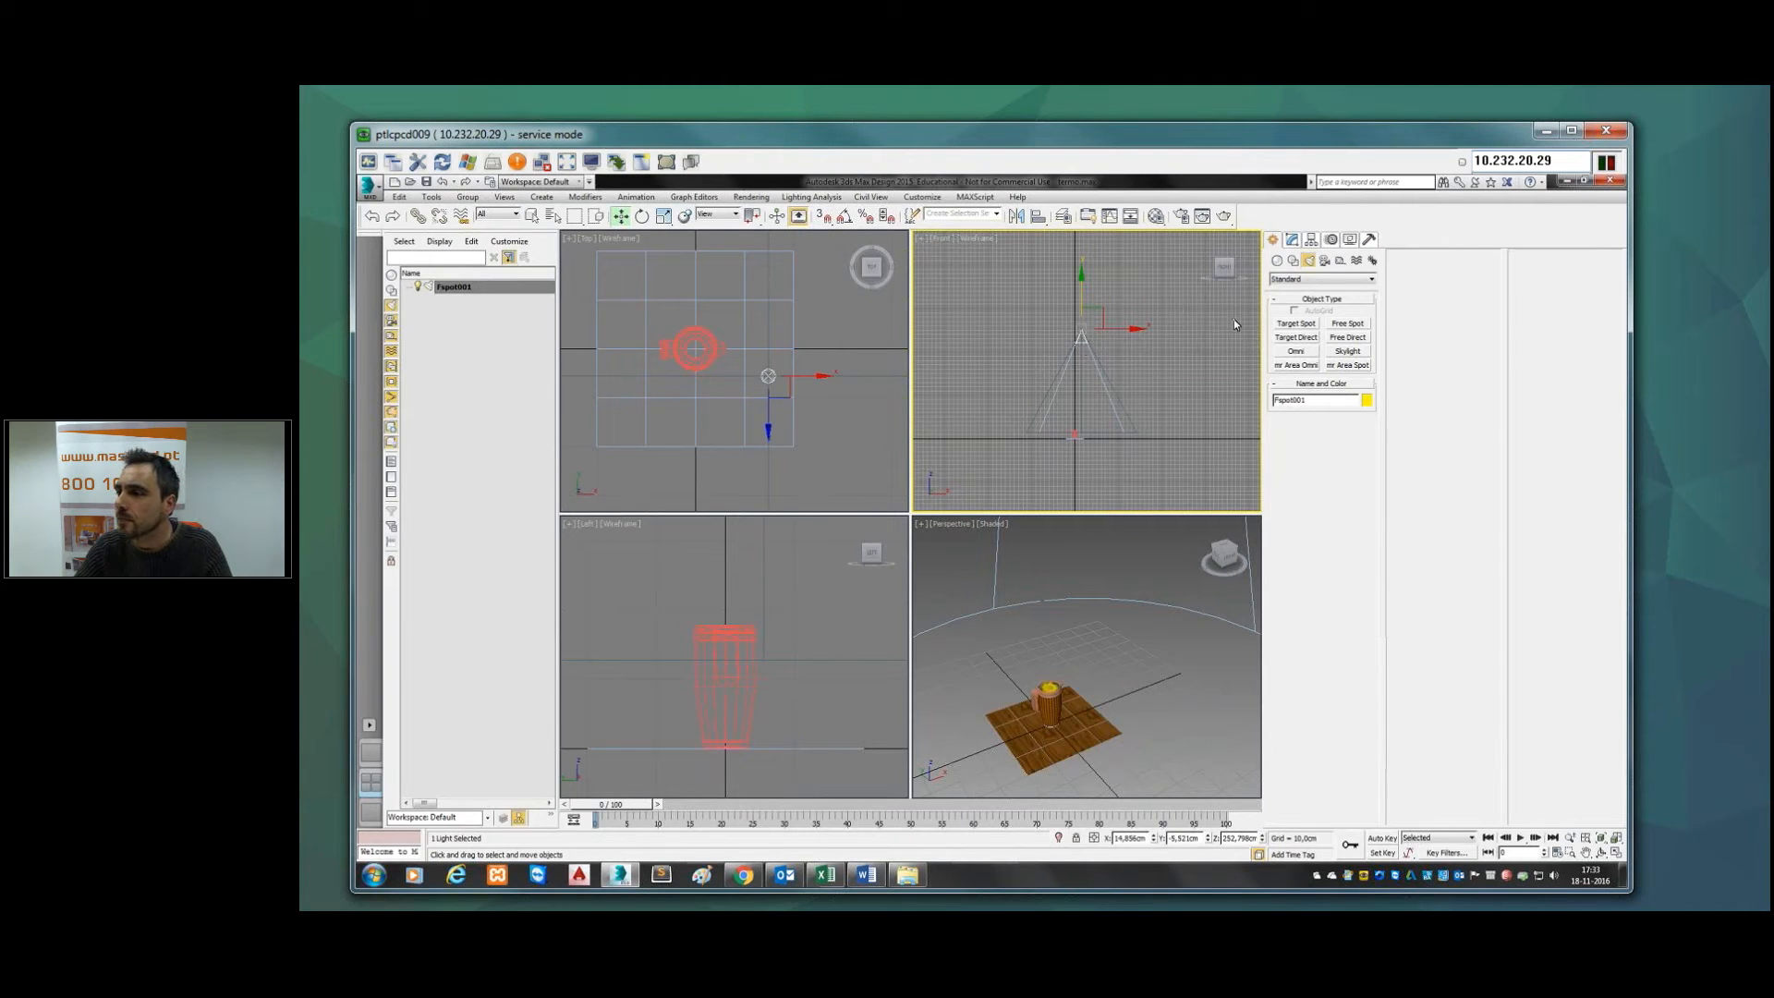
Step: Set the free spotlight's decay type to Inverse and expand its shadow parameters
click(1291, 241)
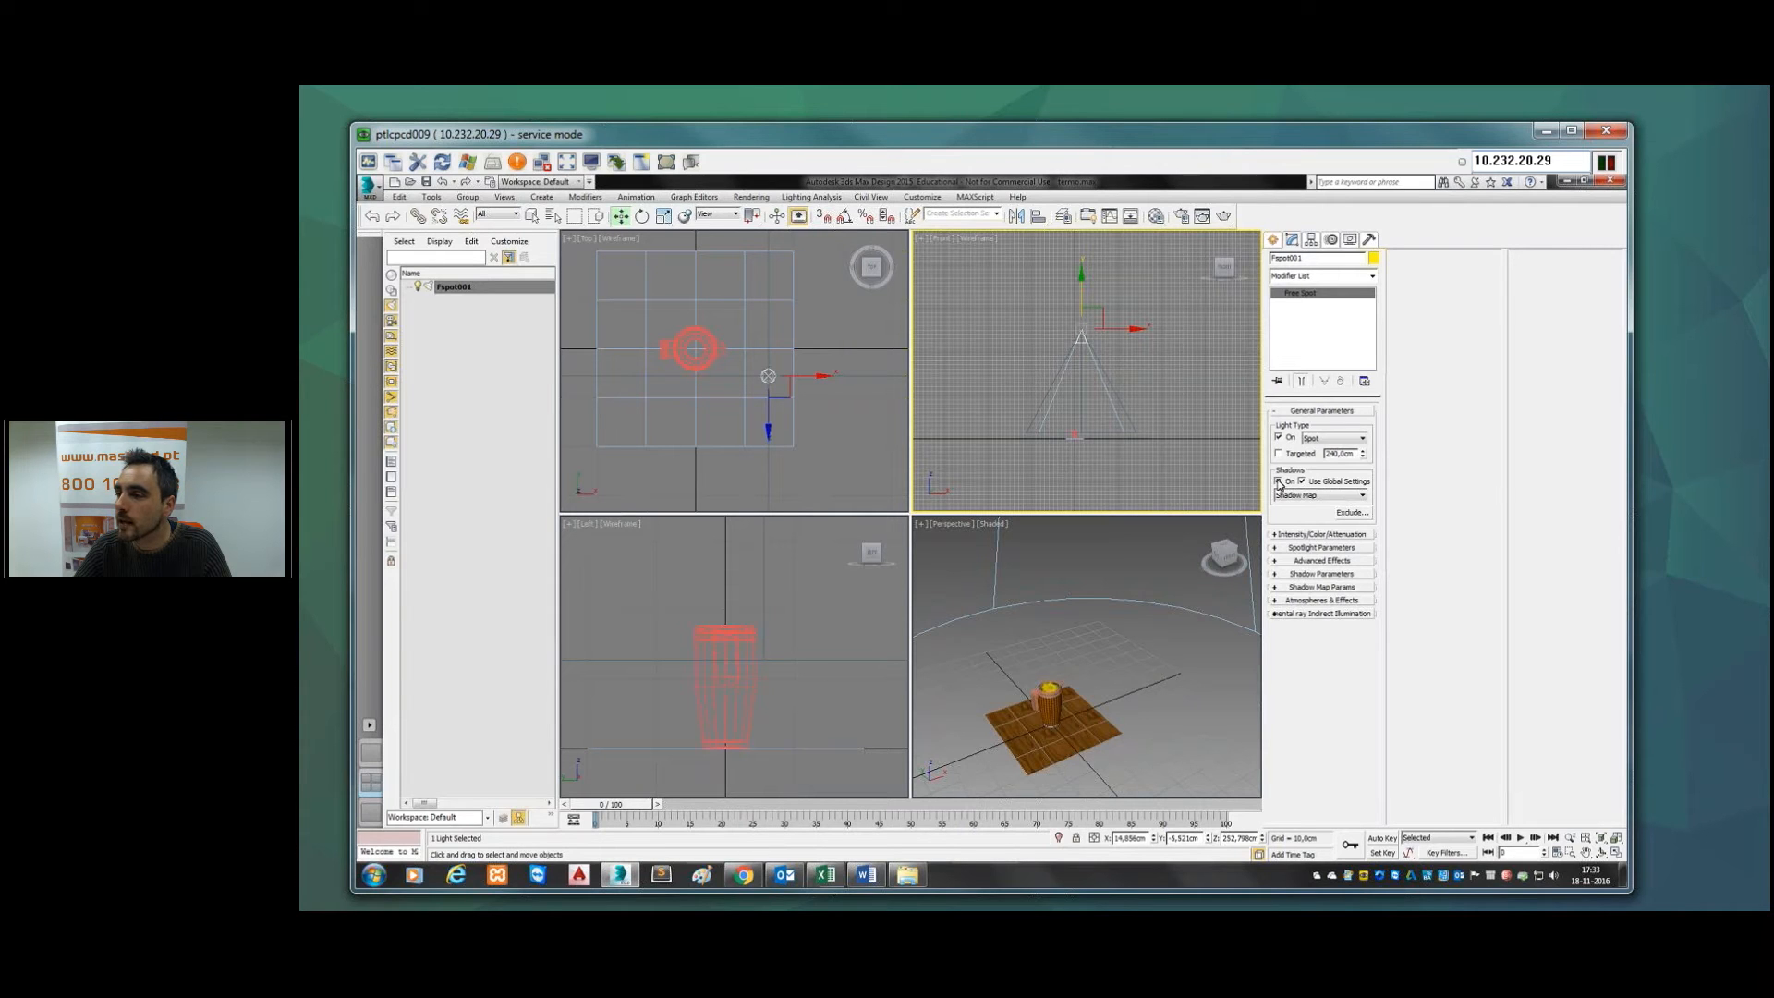
click(1308, 536)
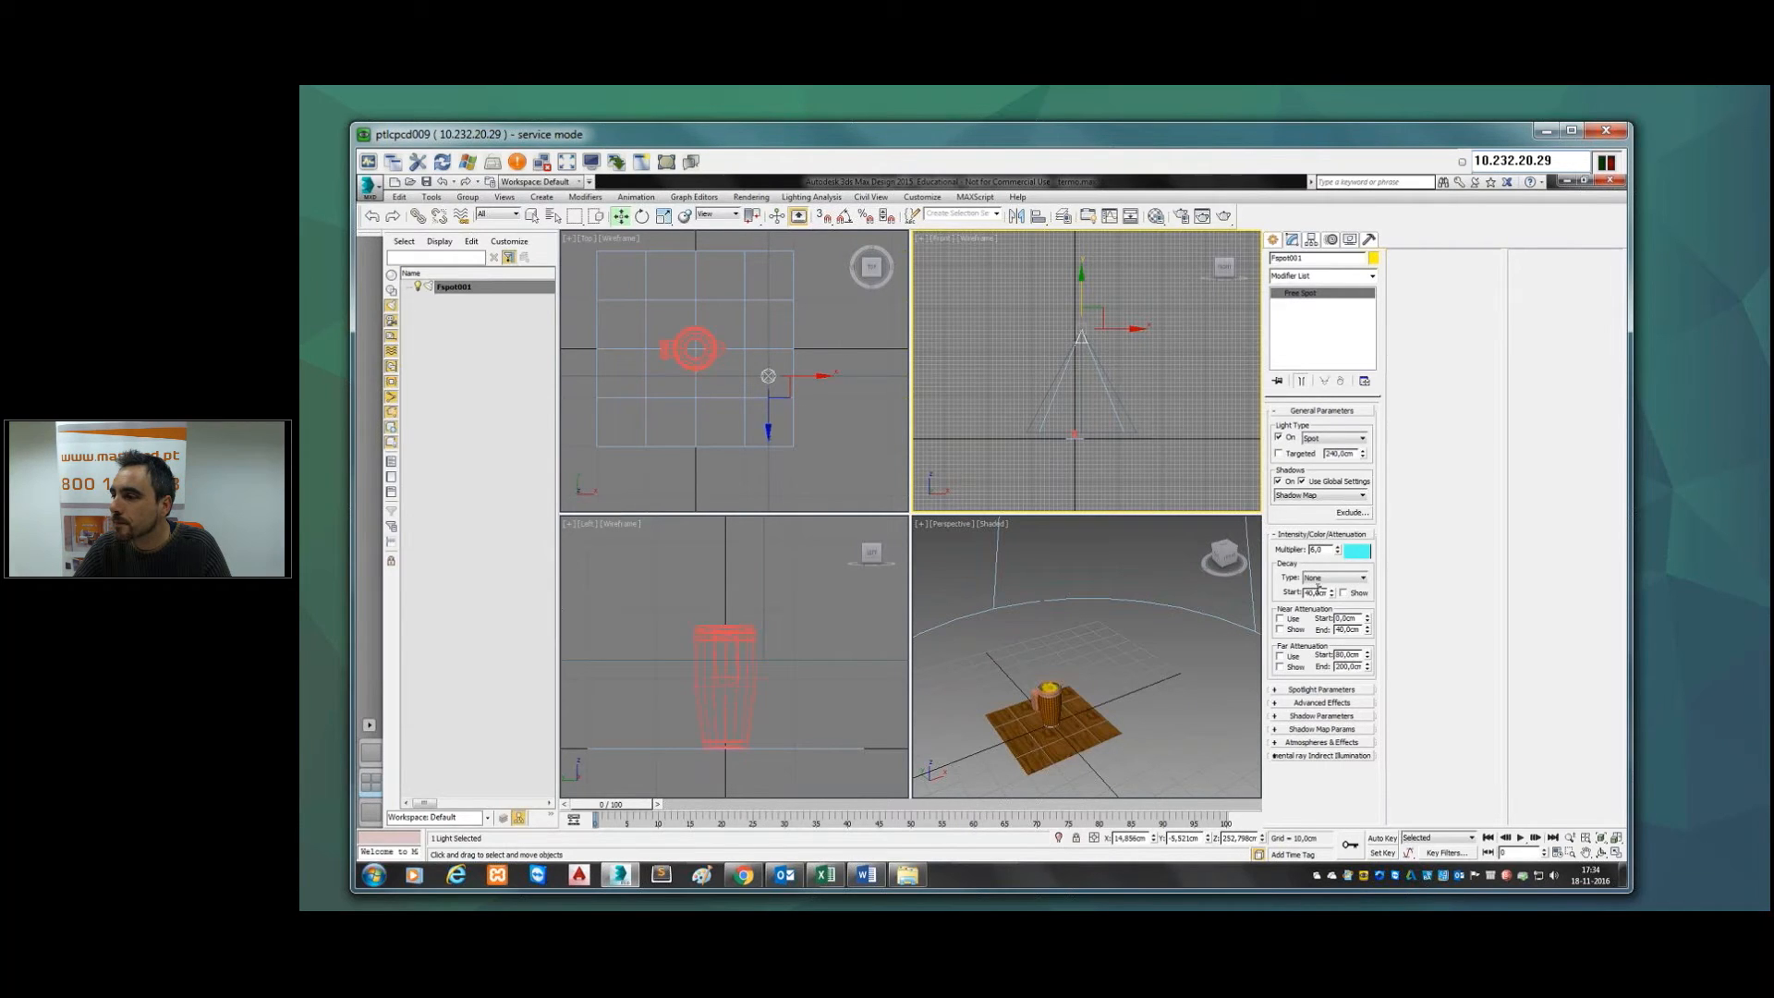
click(1356, 577)
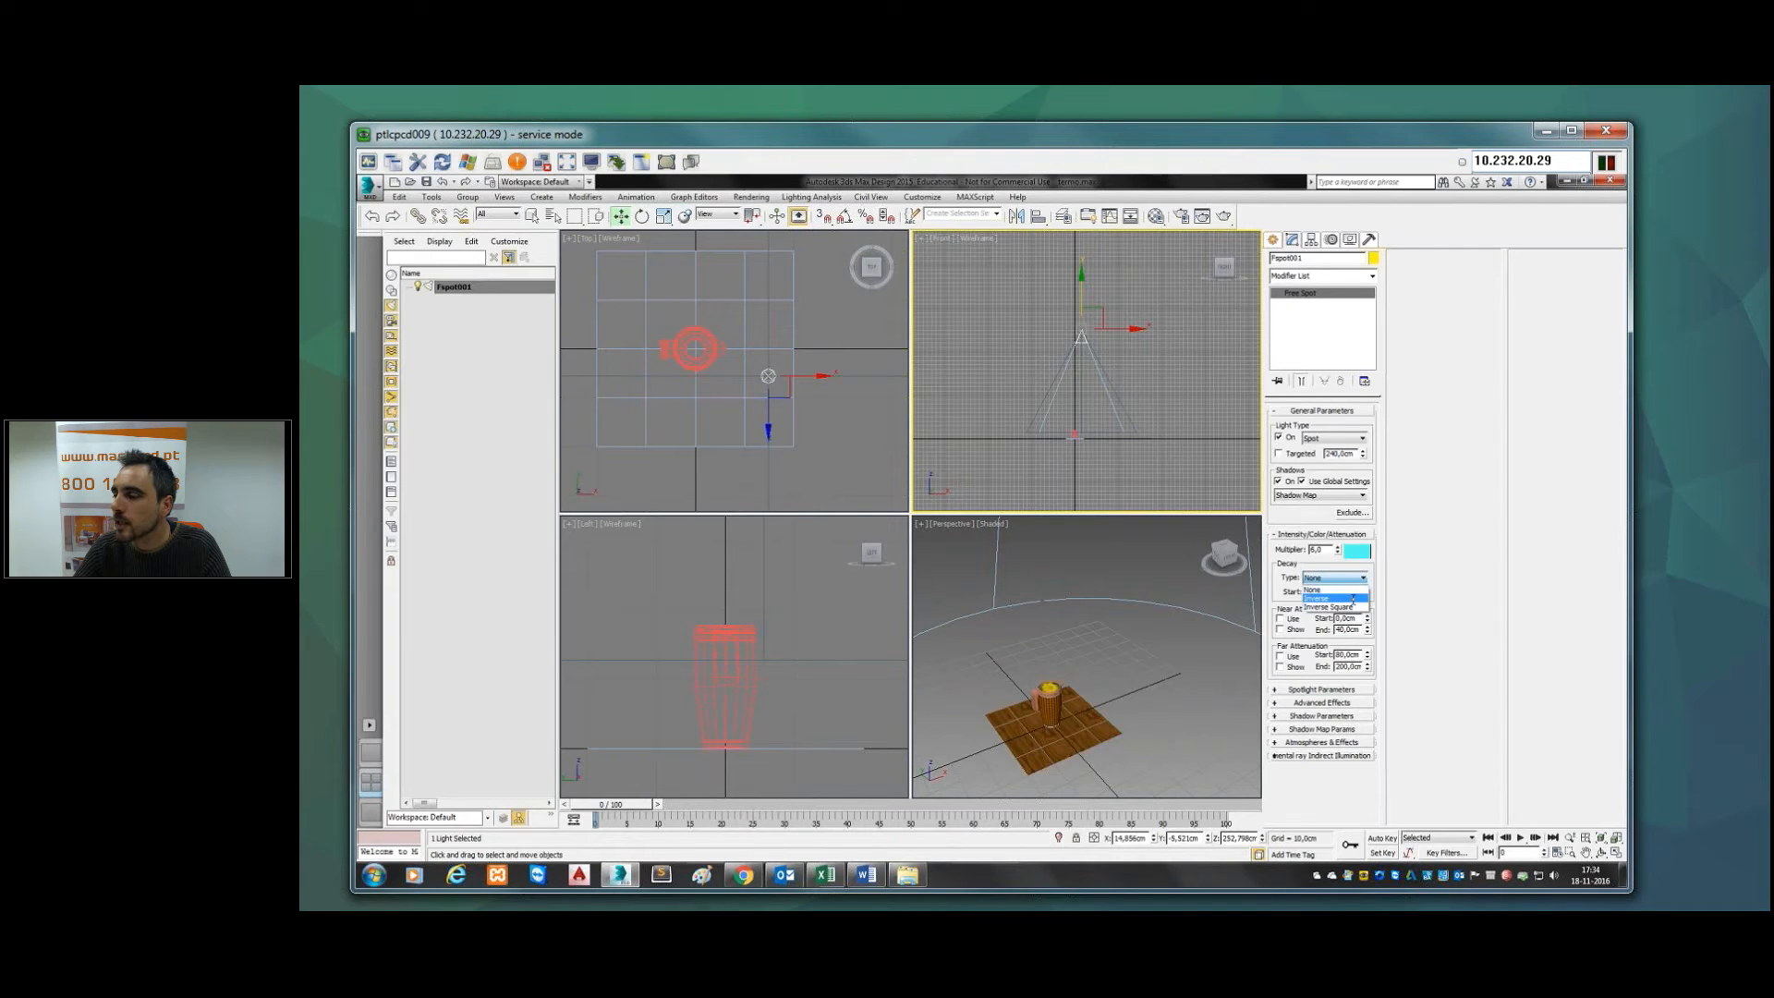
click(1353, 598)
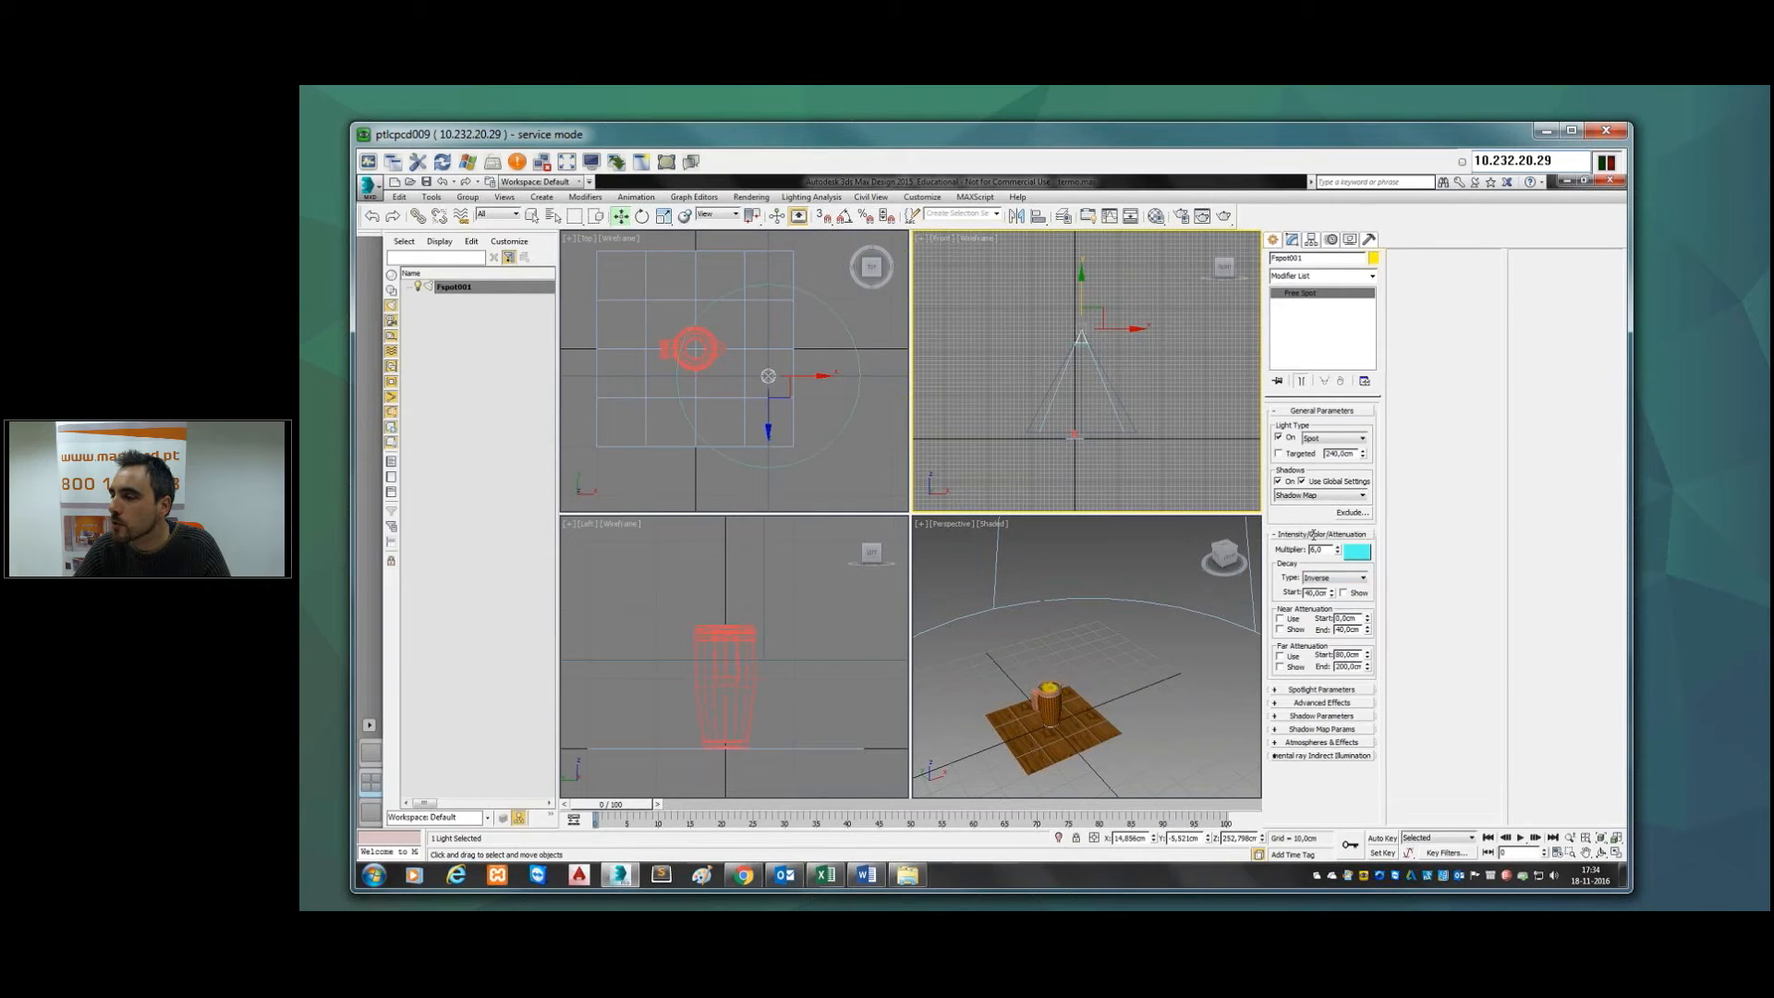
click(1333, 714)
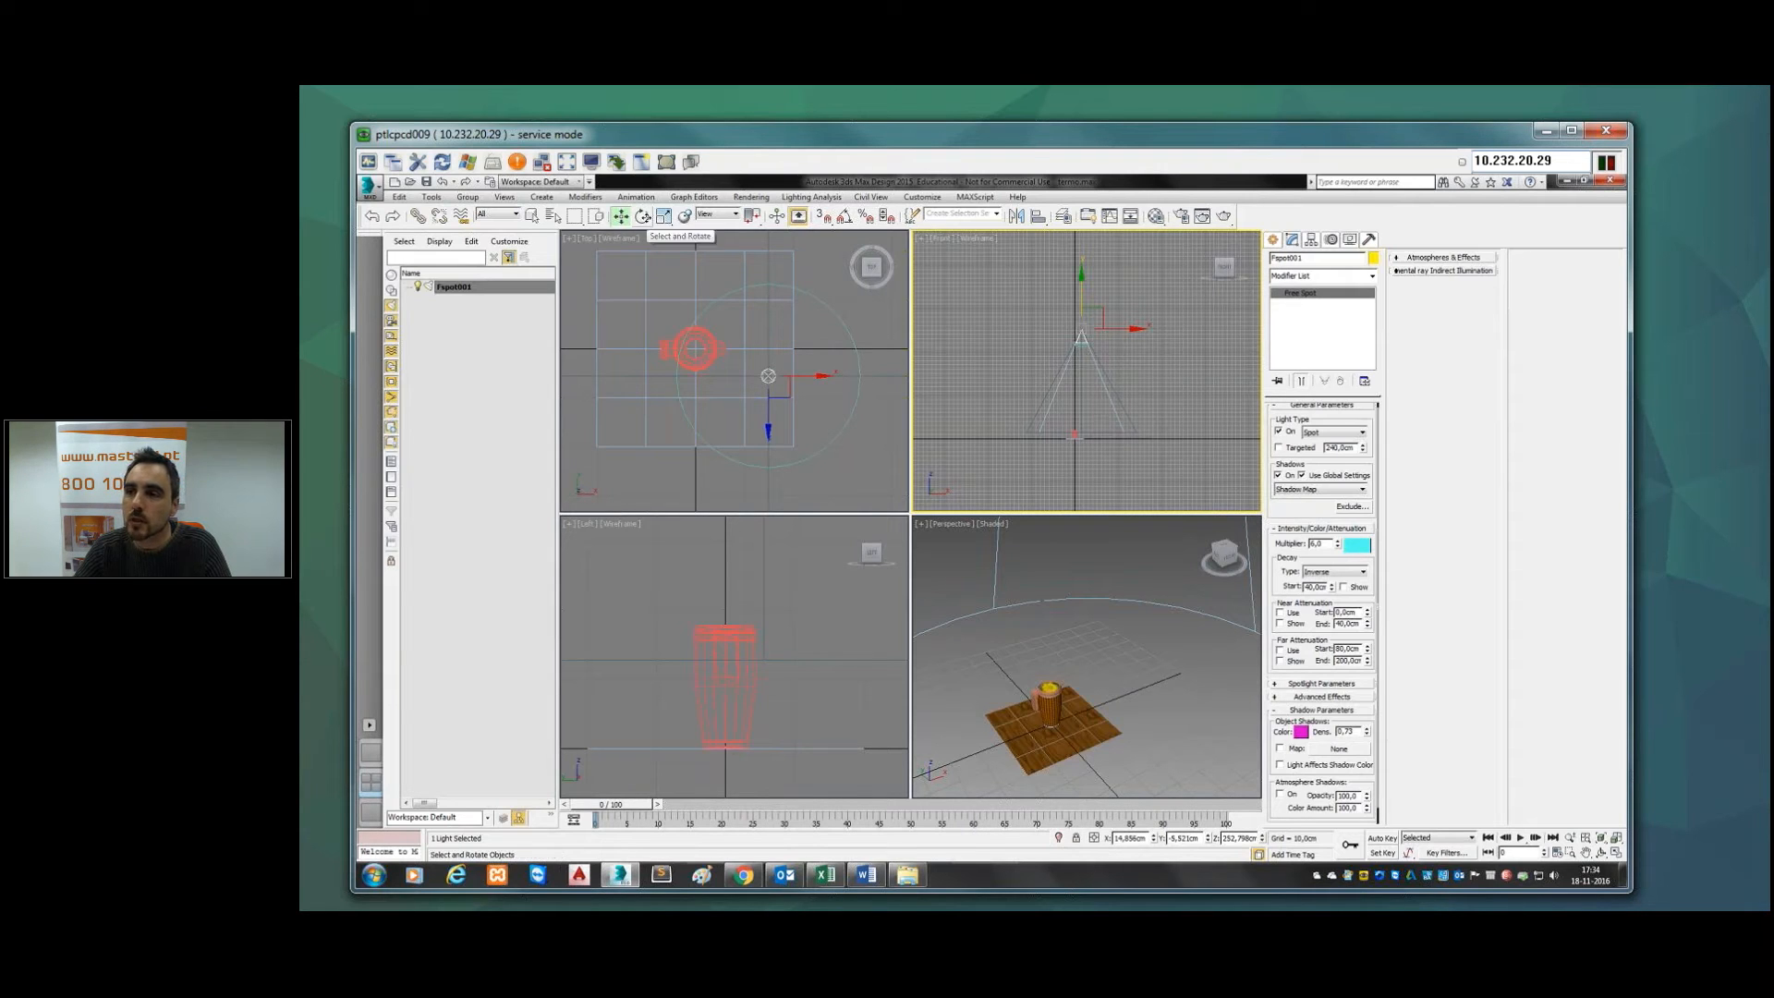
Step: Rotate the free spotlight about 10.2° in the Front view so that its cone tilts away from vertical
click(642, 216)
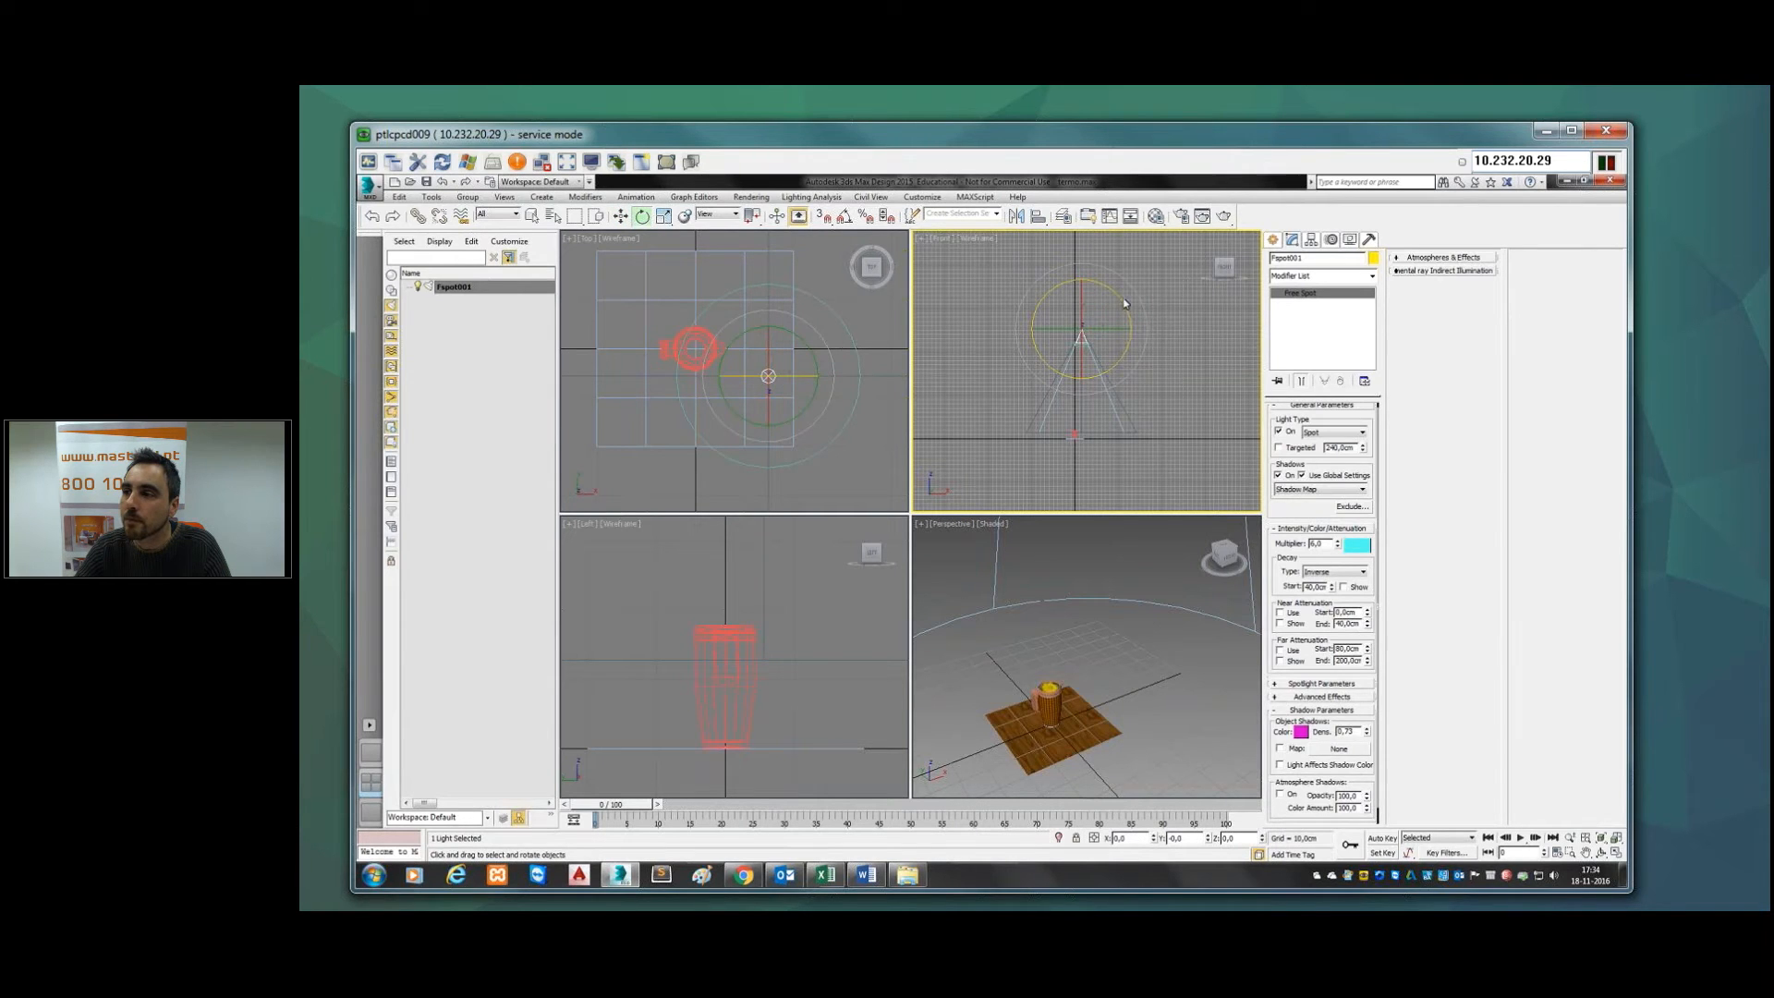
drag(1114, 294, 1127, 305)
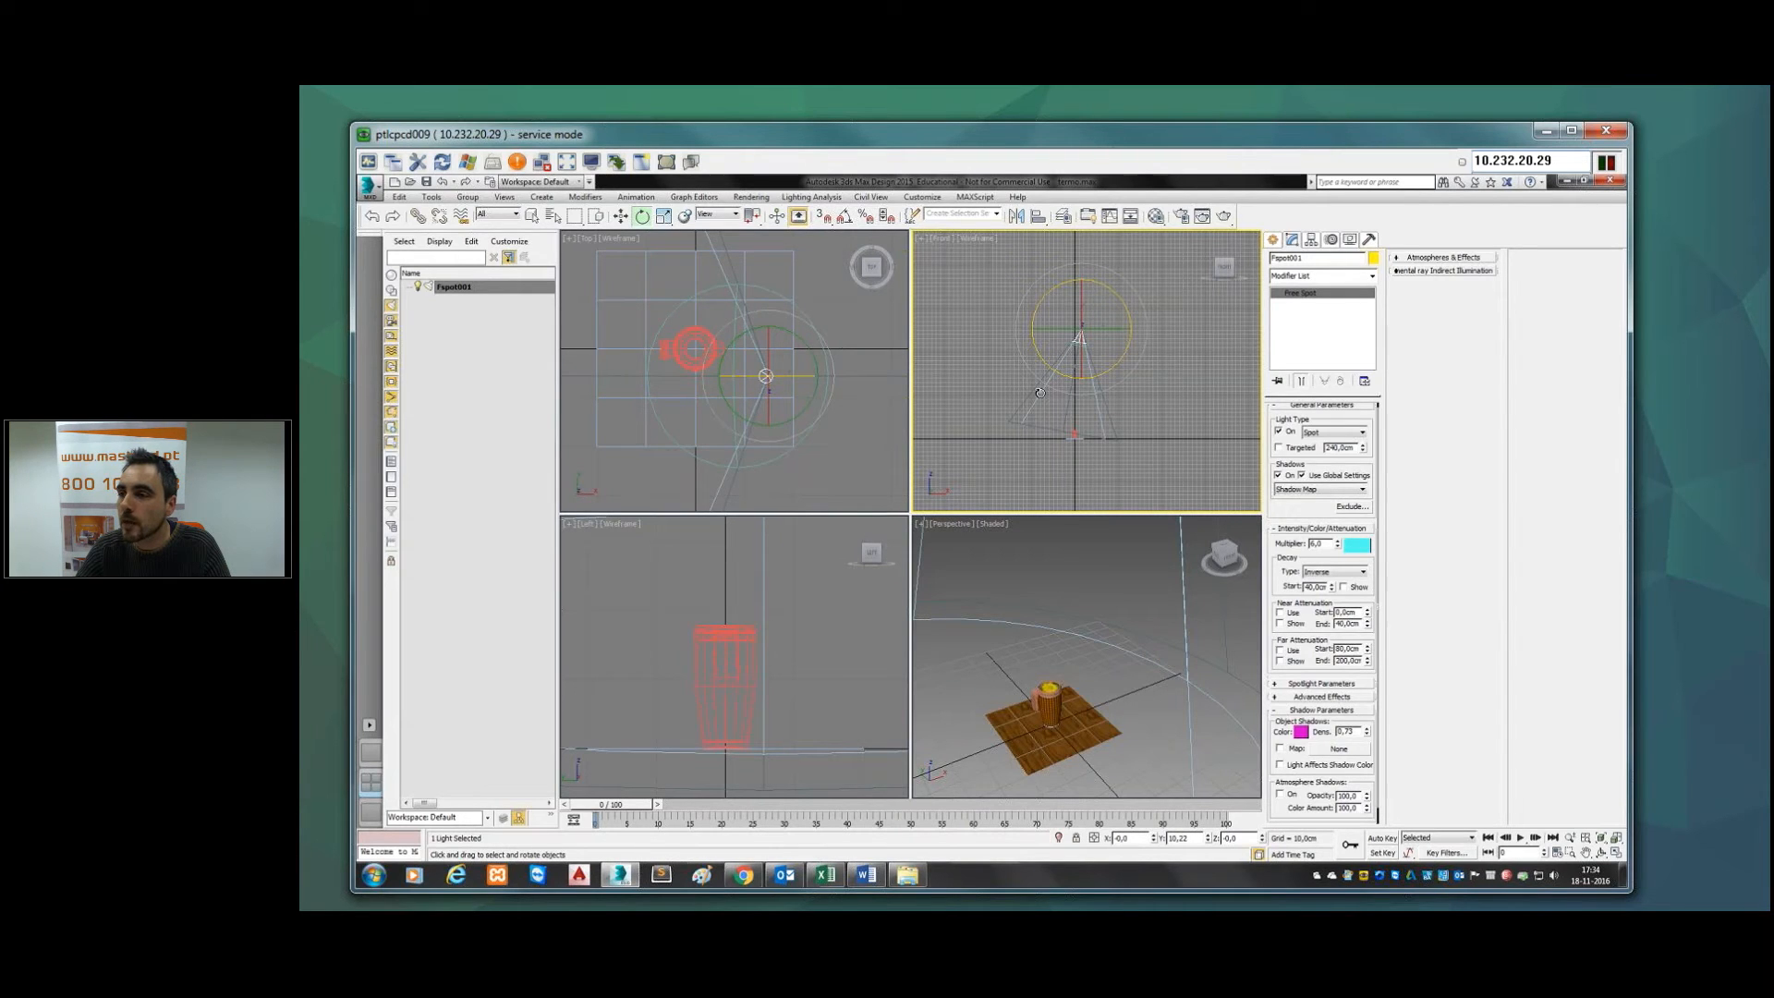
Step: Delete the free spotlight from the scene
click(1273, 240)
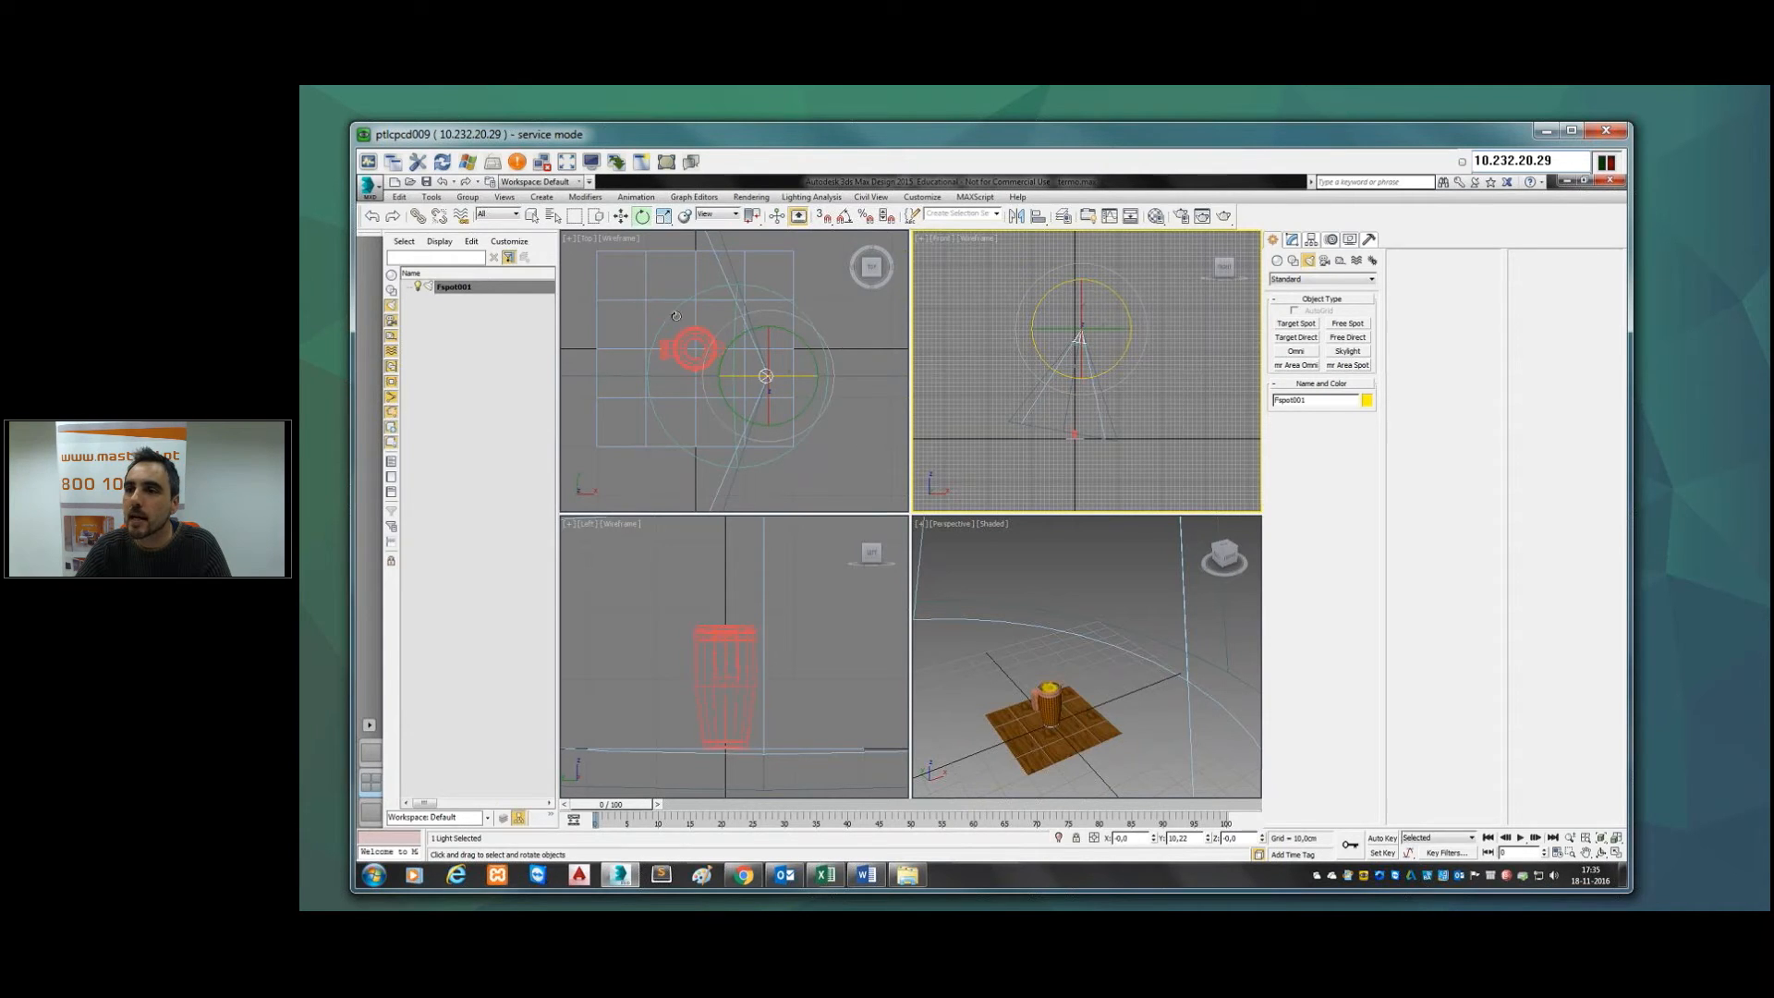
click(620, 216)
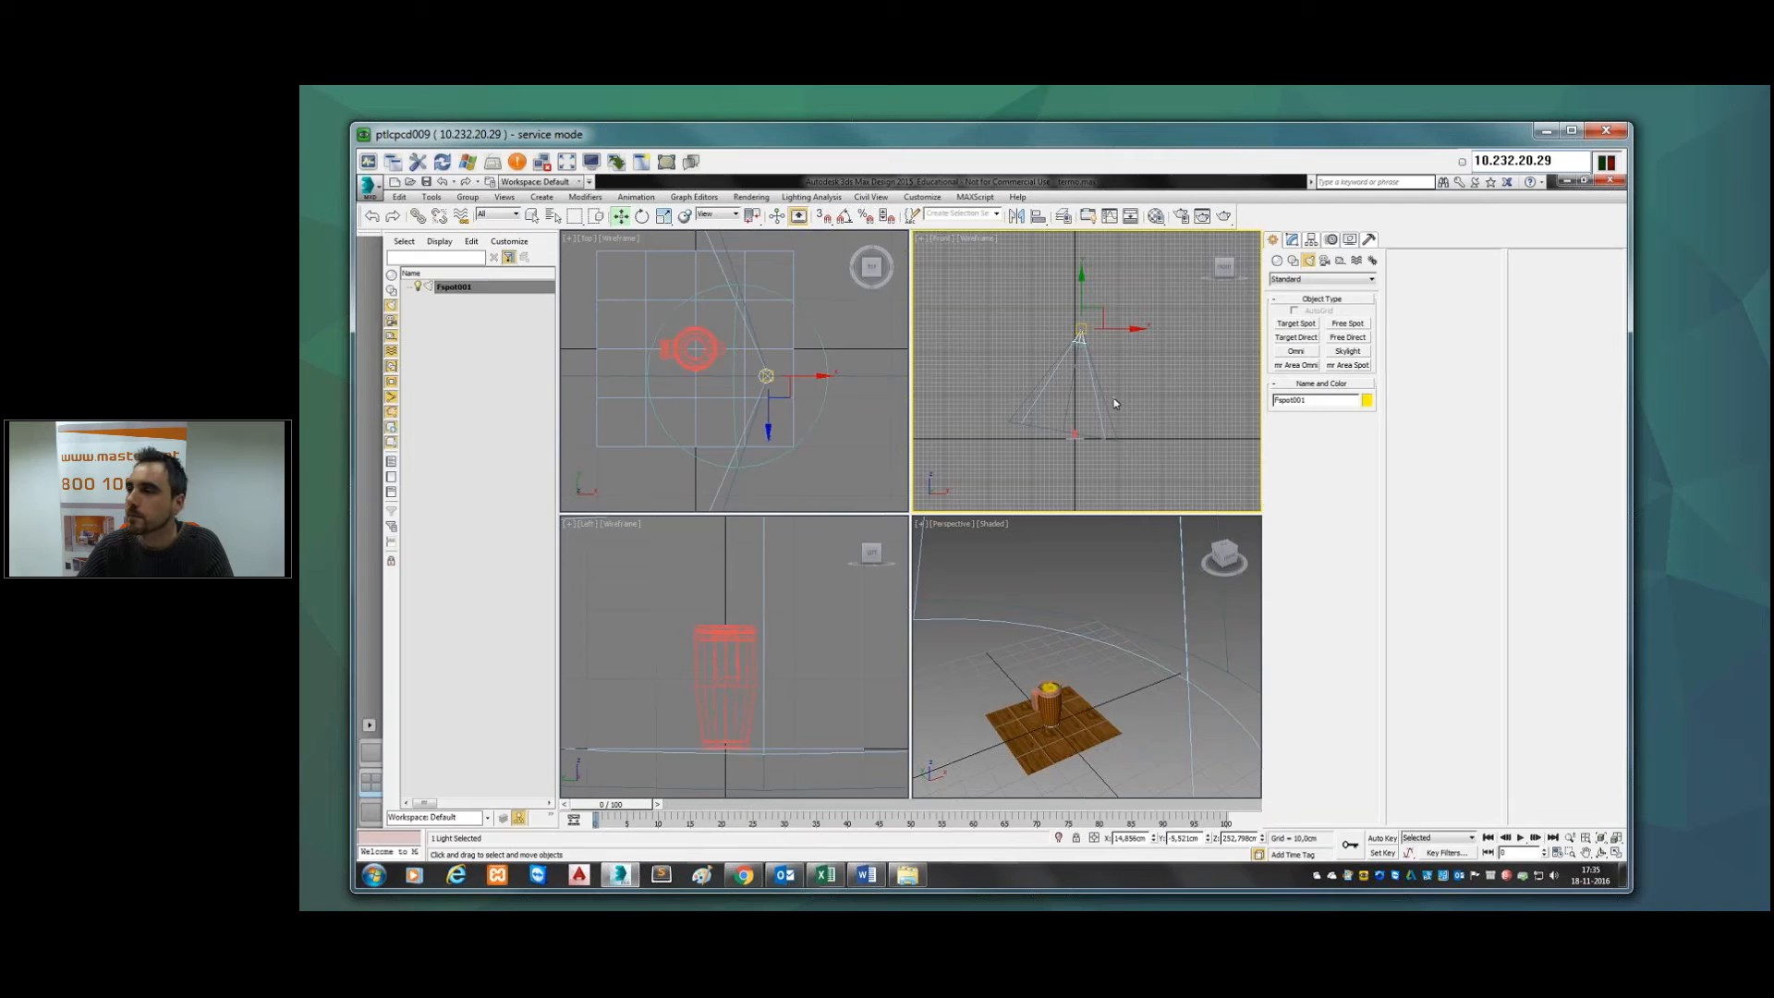
key(Delete)
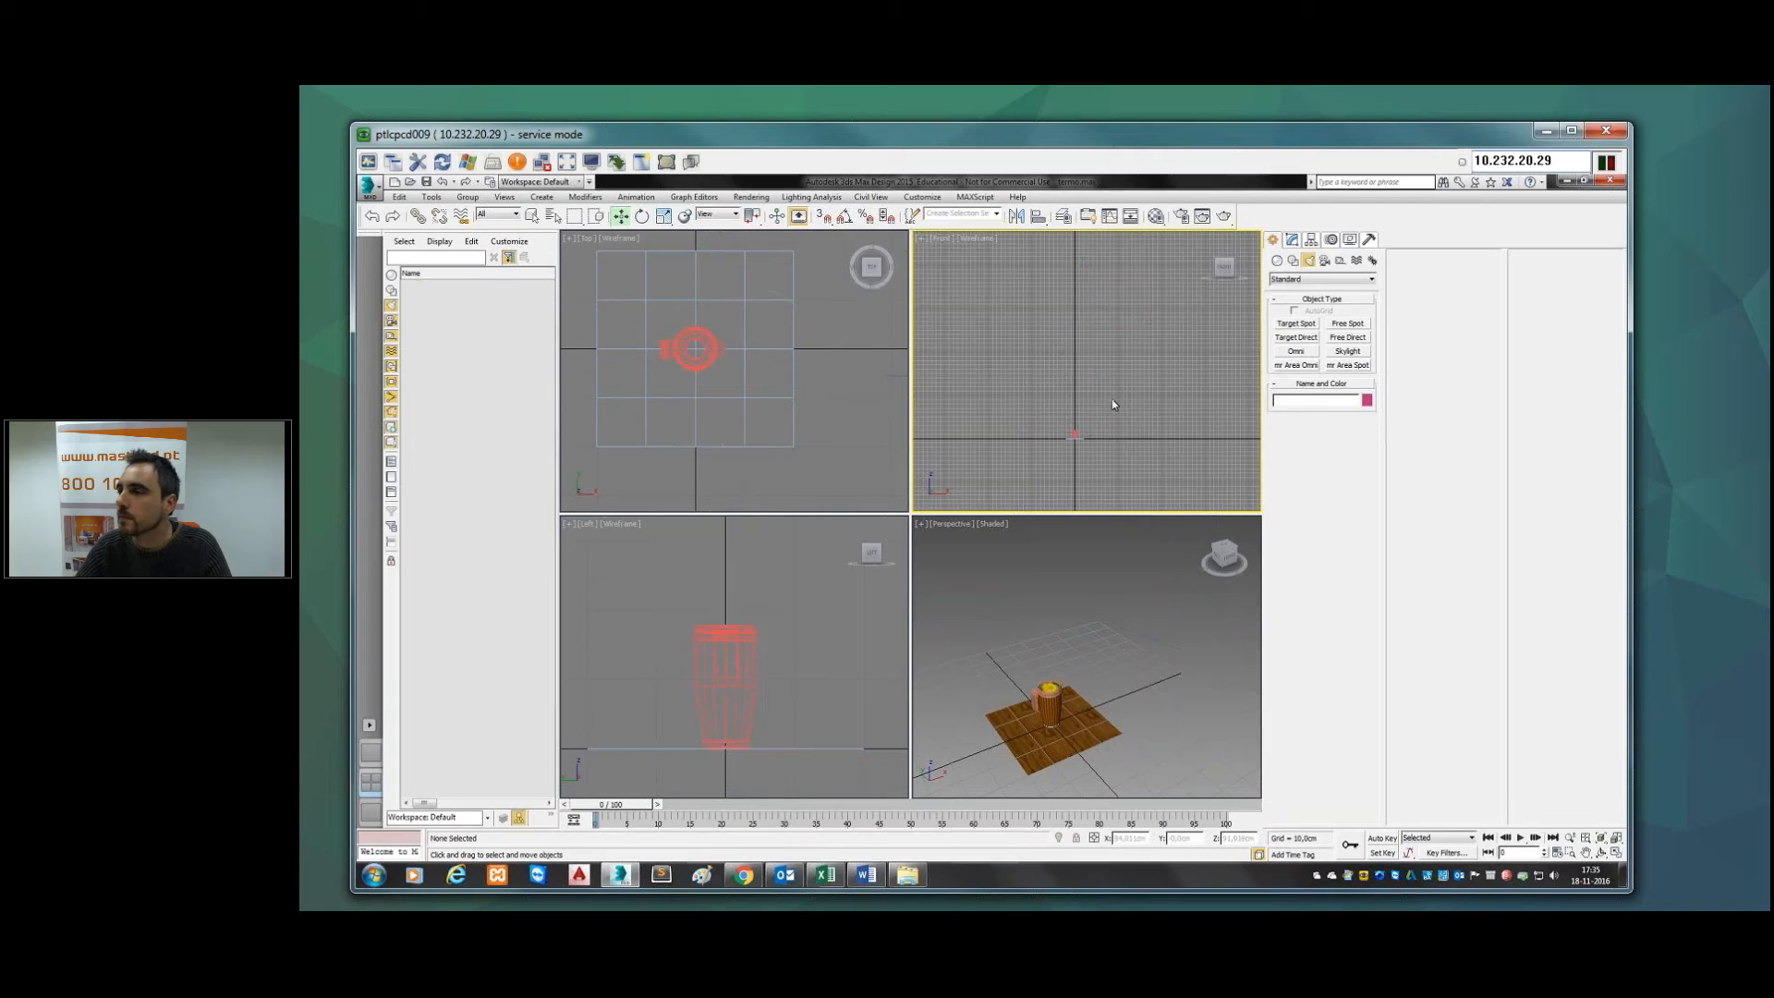
Step: Place a Target Direct light above the mug in the Front view, with its target straight below near the mug
click(1299, 338)
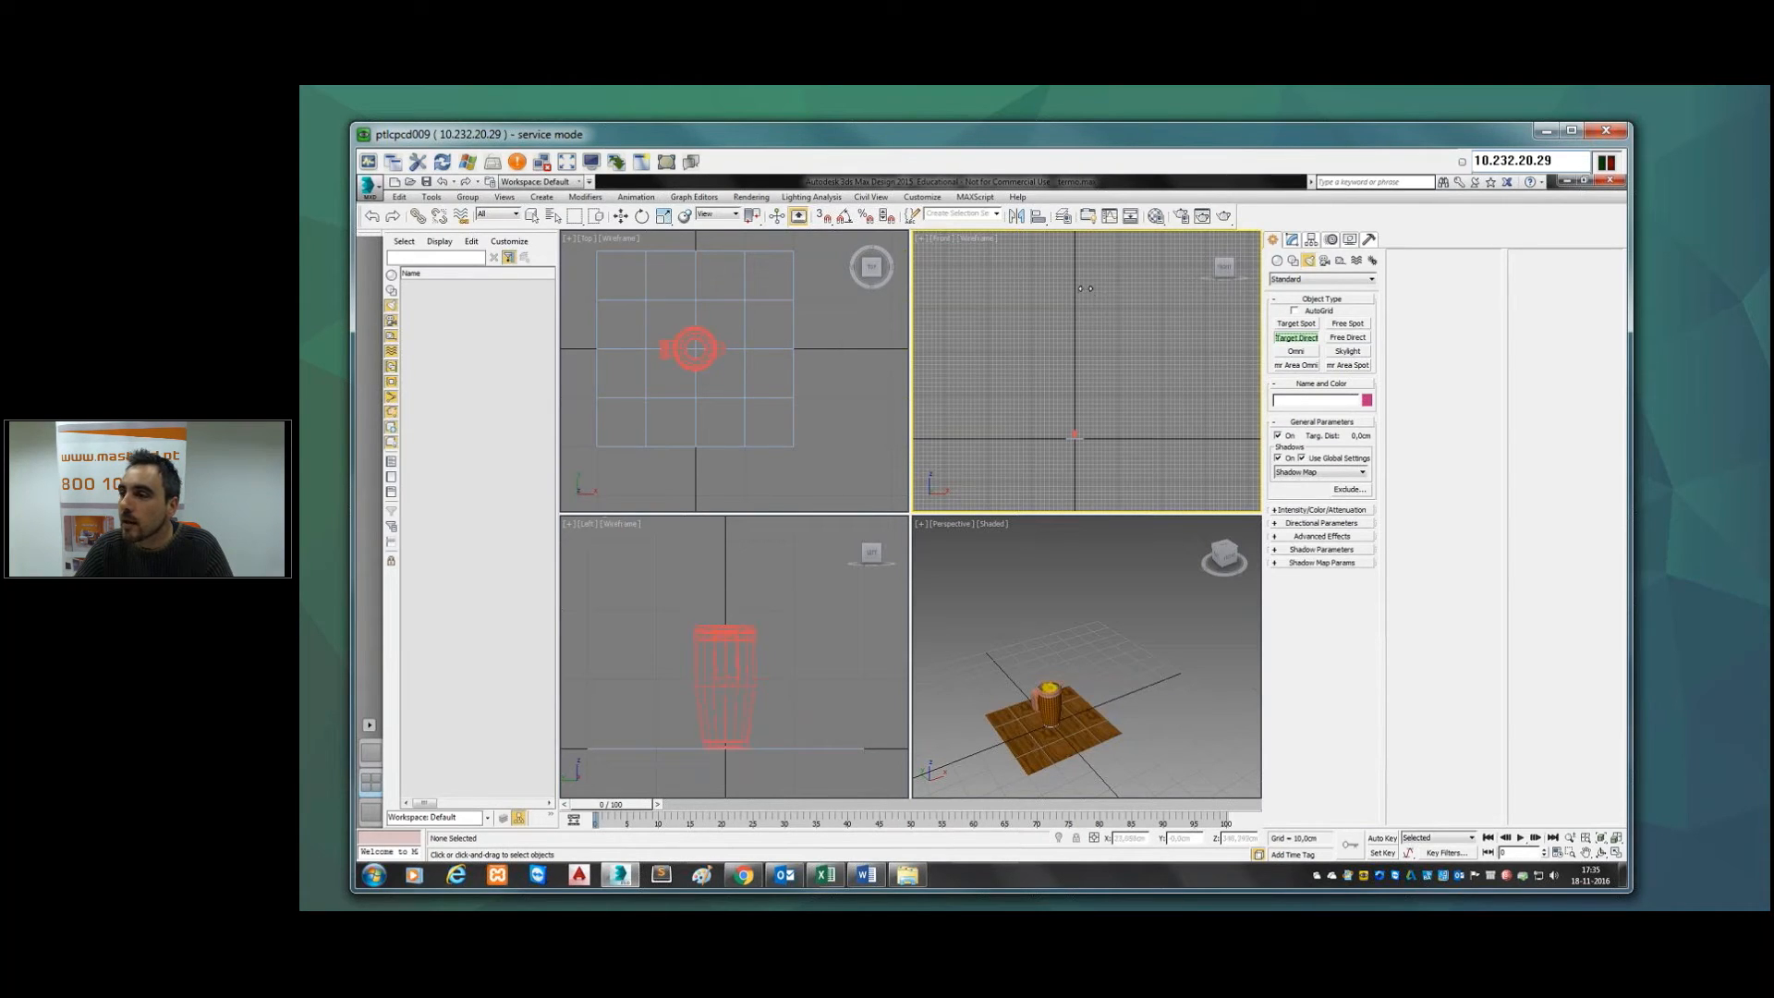
key(w)
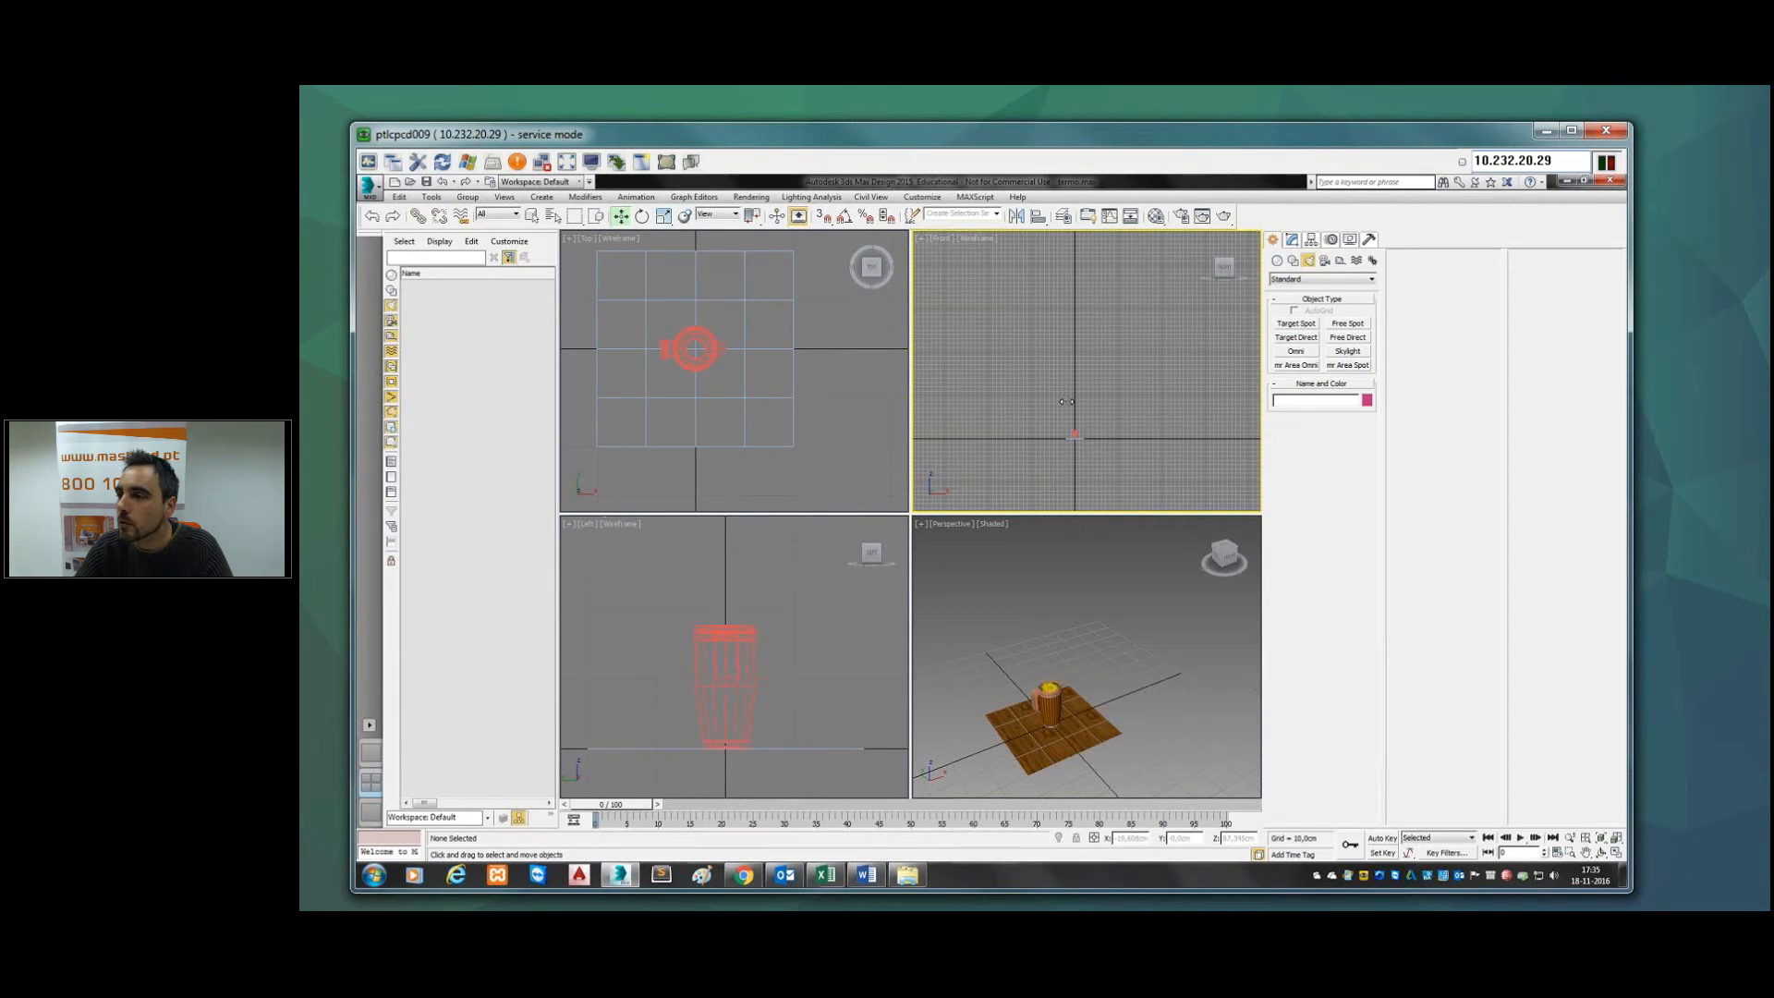
click(1295, 324)
click(1295, 337)
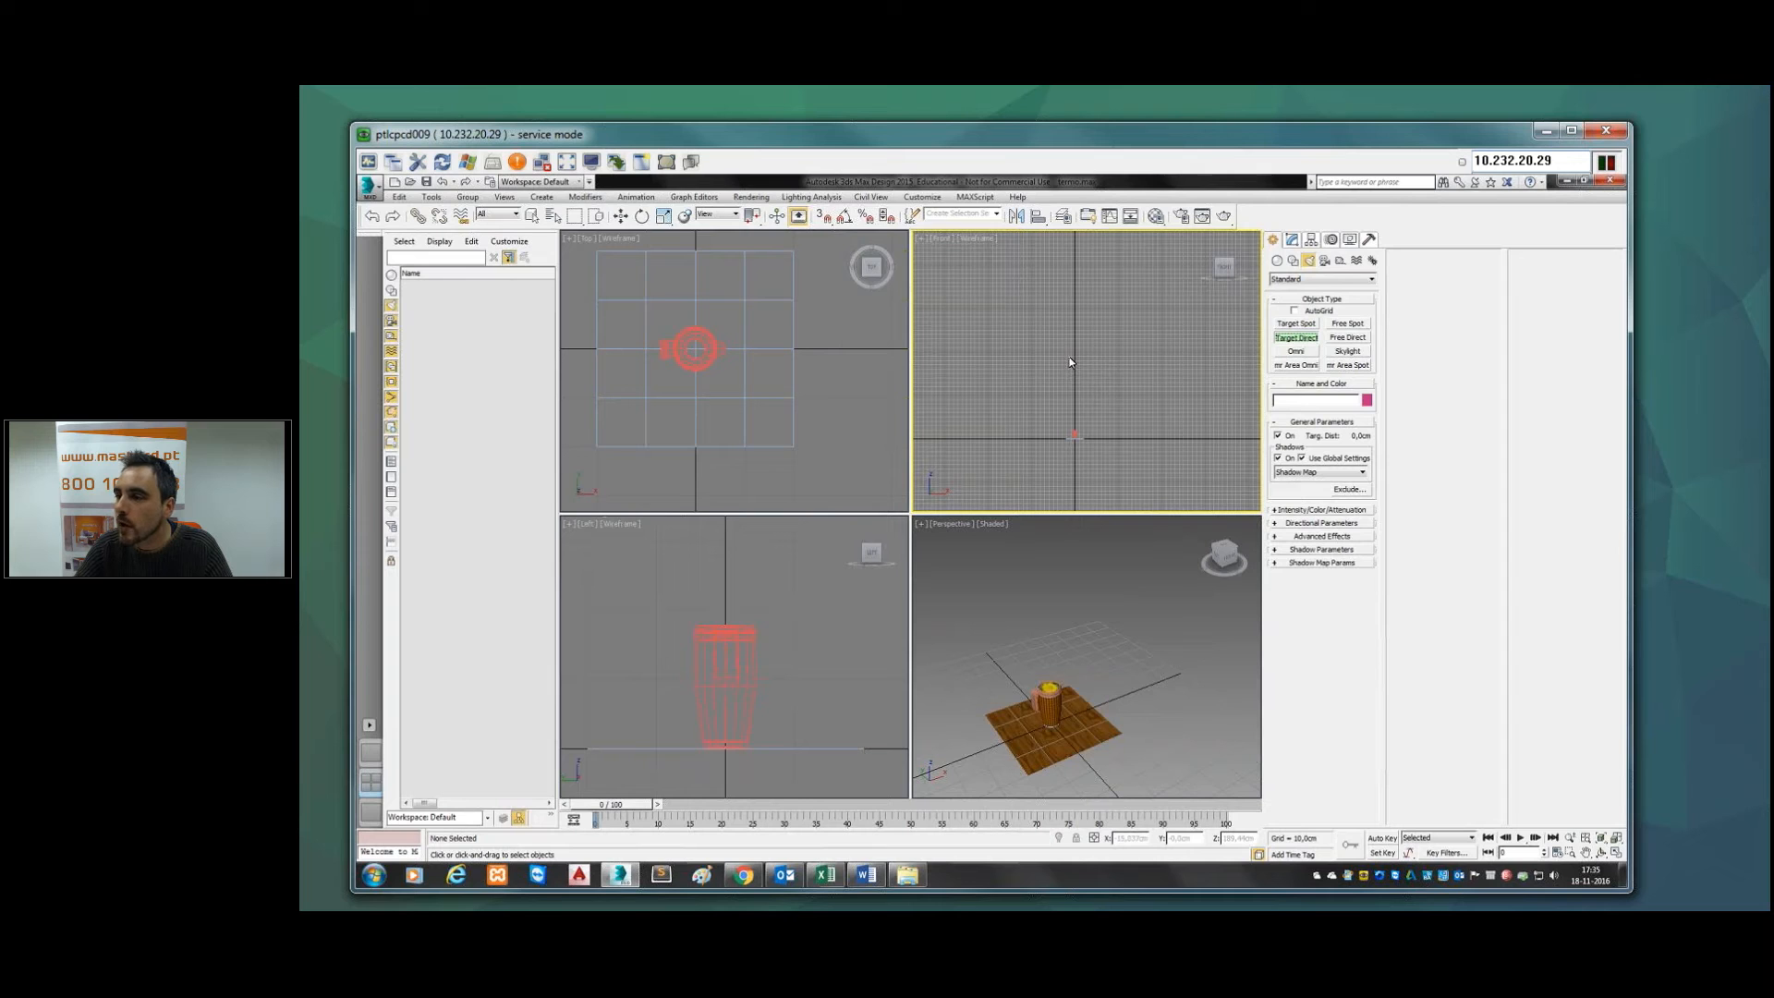
drag(1070, 376, 1070, 435)
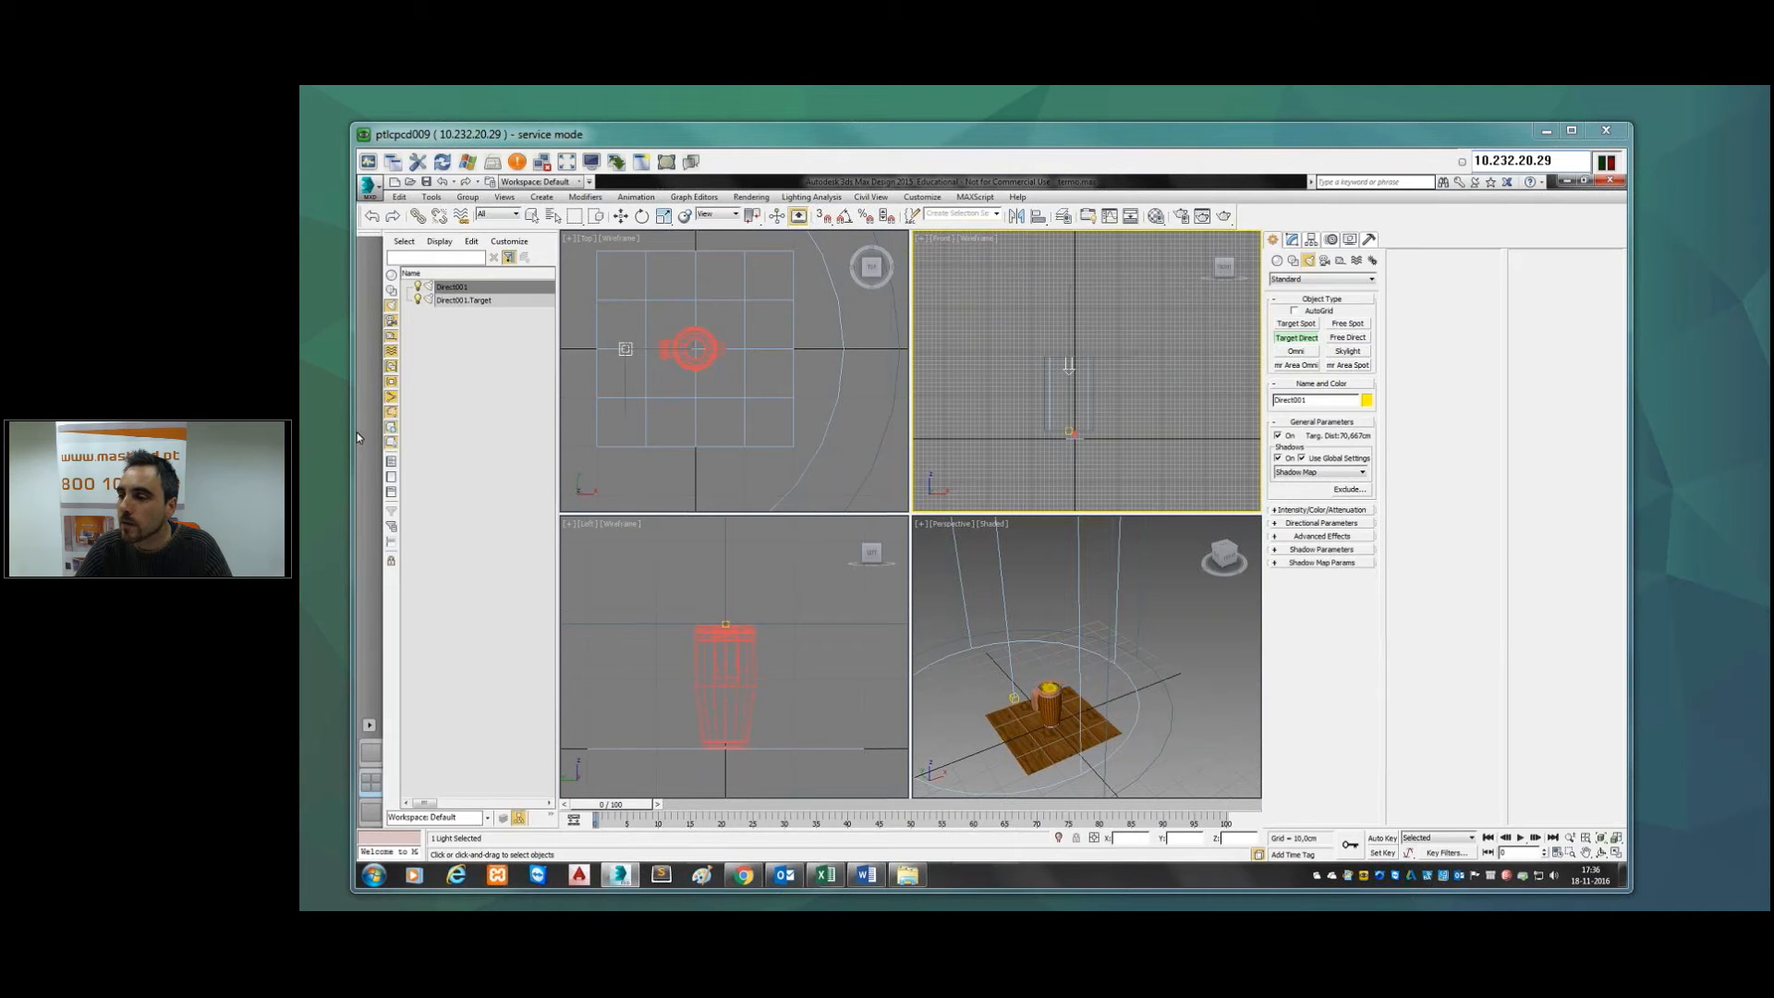
Step: Move the direct light's target slightly in the Perspective view, to about X -15 cm
right_click(1063, 637)
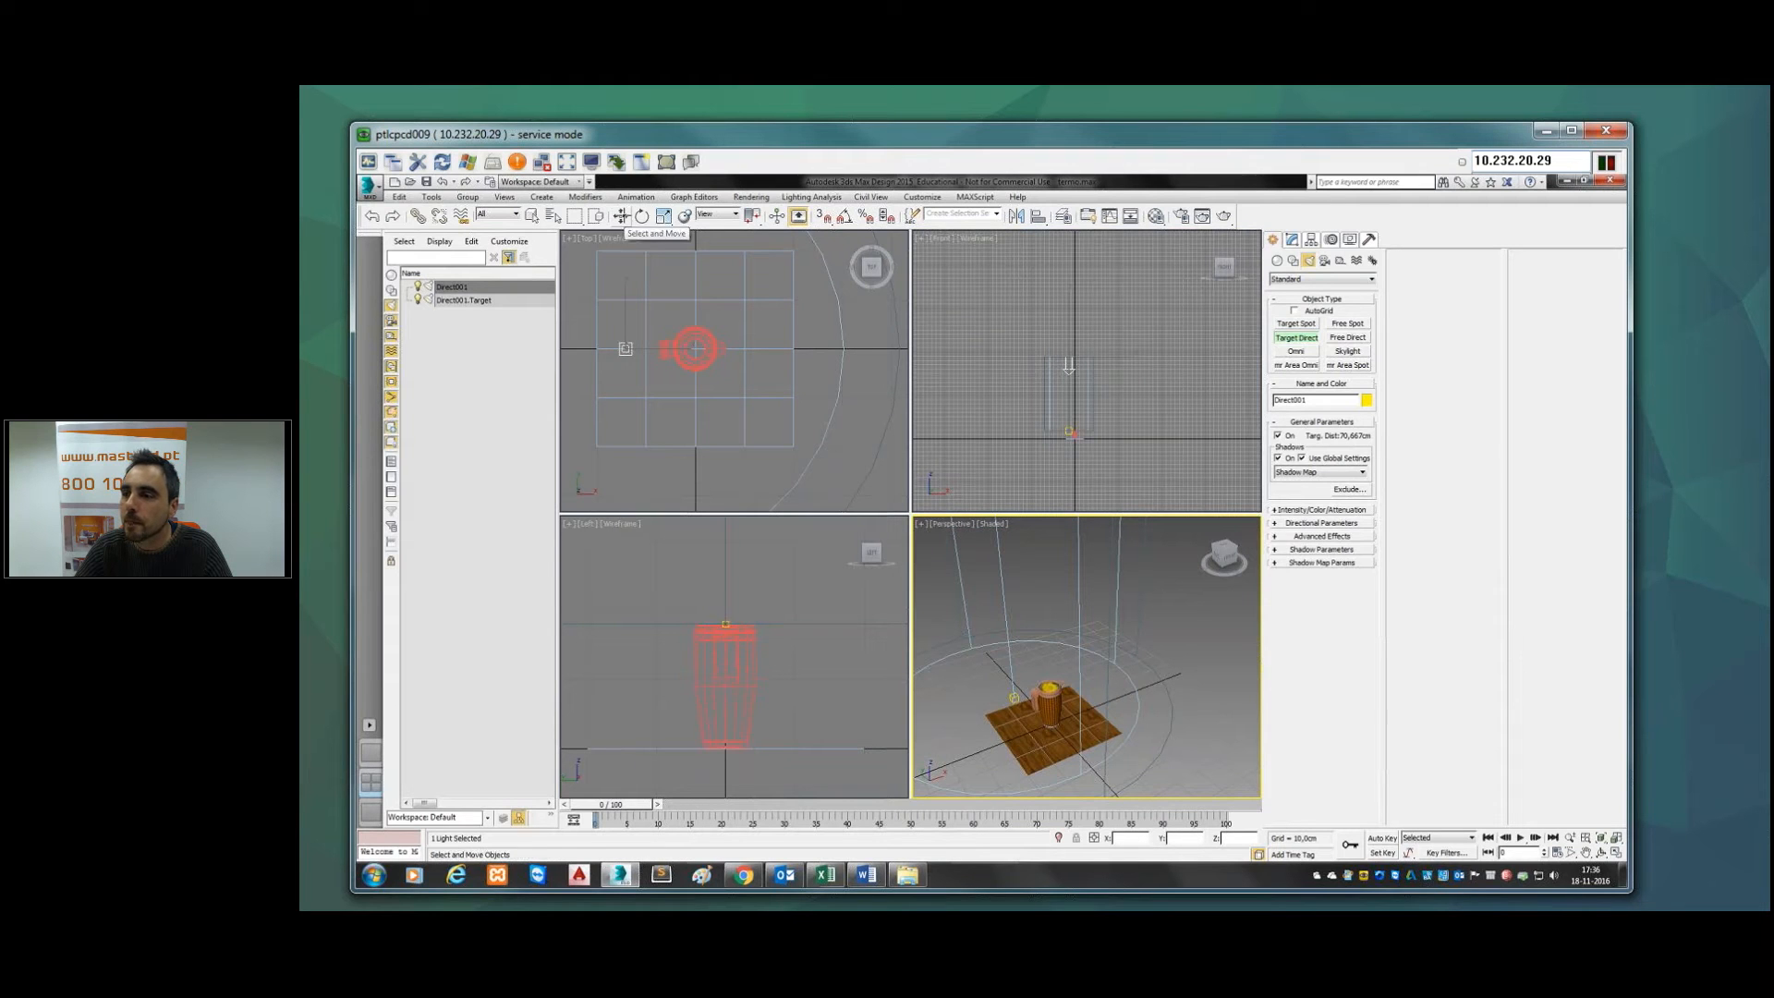
click(621, 215)
click(1015, 698)
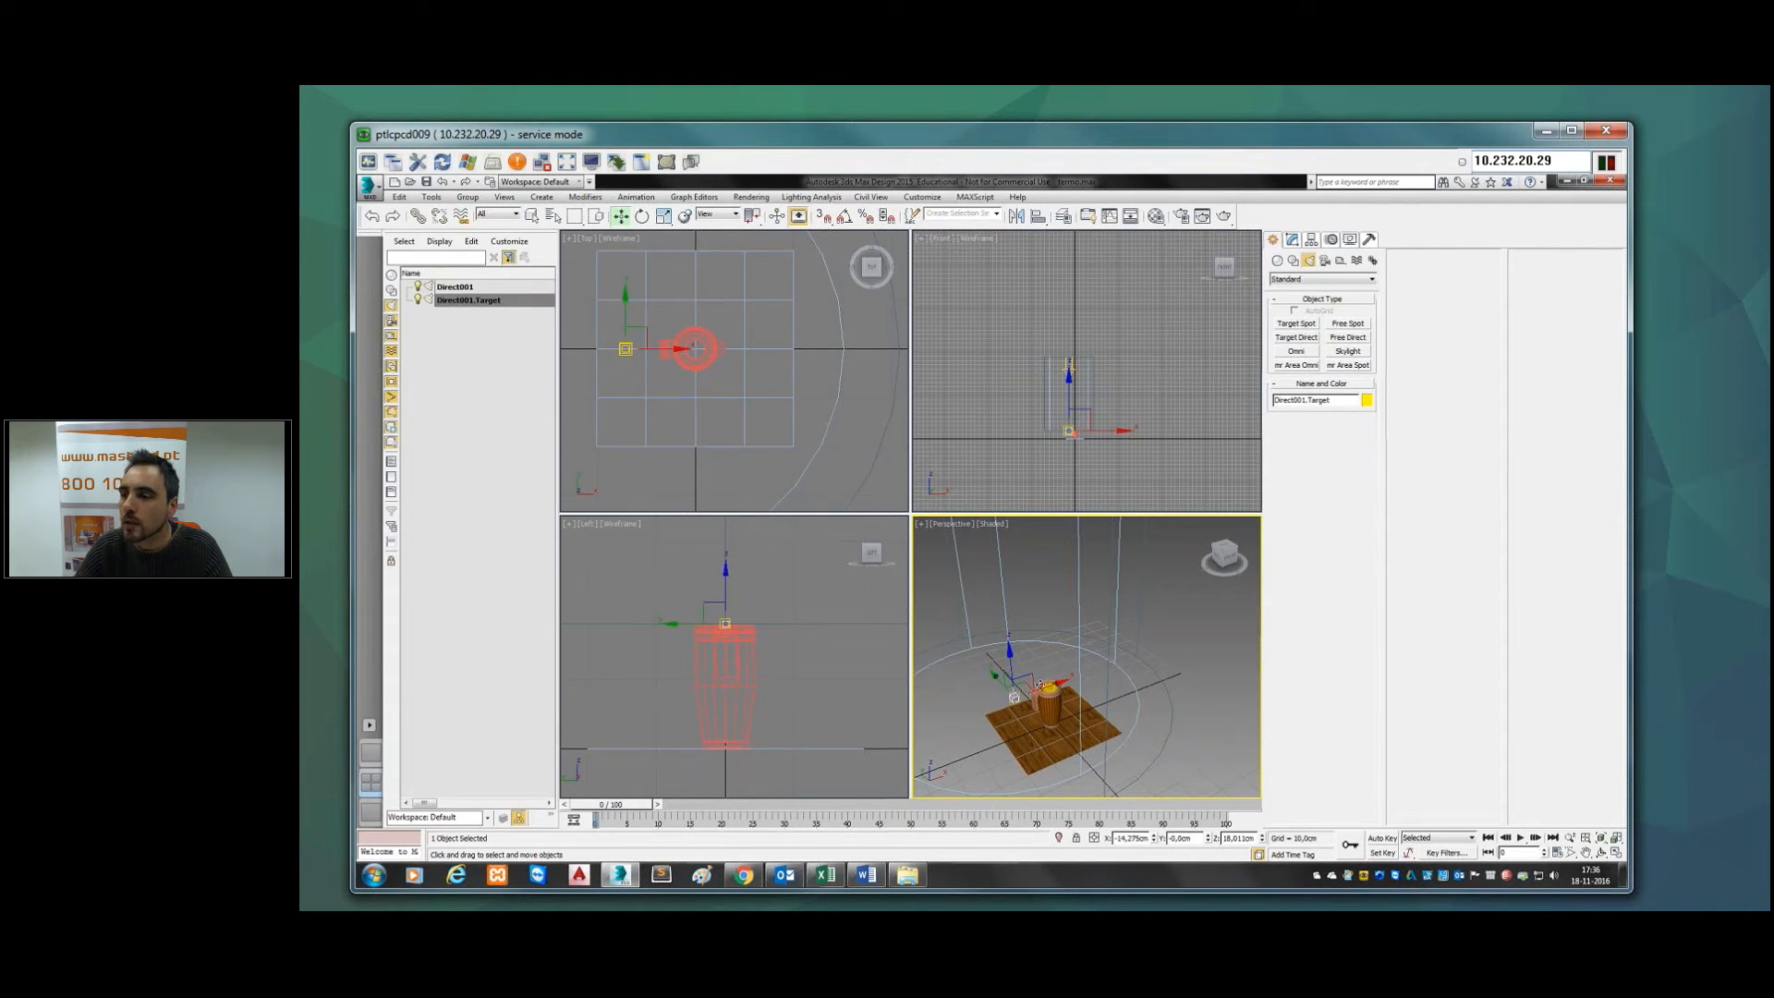
mouse_move(1063, 679)
mouse_down()
mouse_move(1133, 649)
mouse_move(1060, 679)
mouse_up()
drag(1060, 679, 1062, 679)
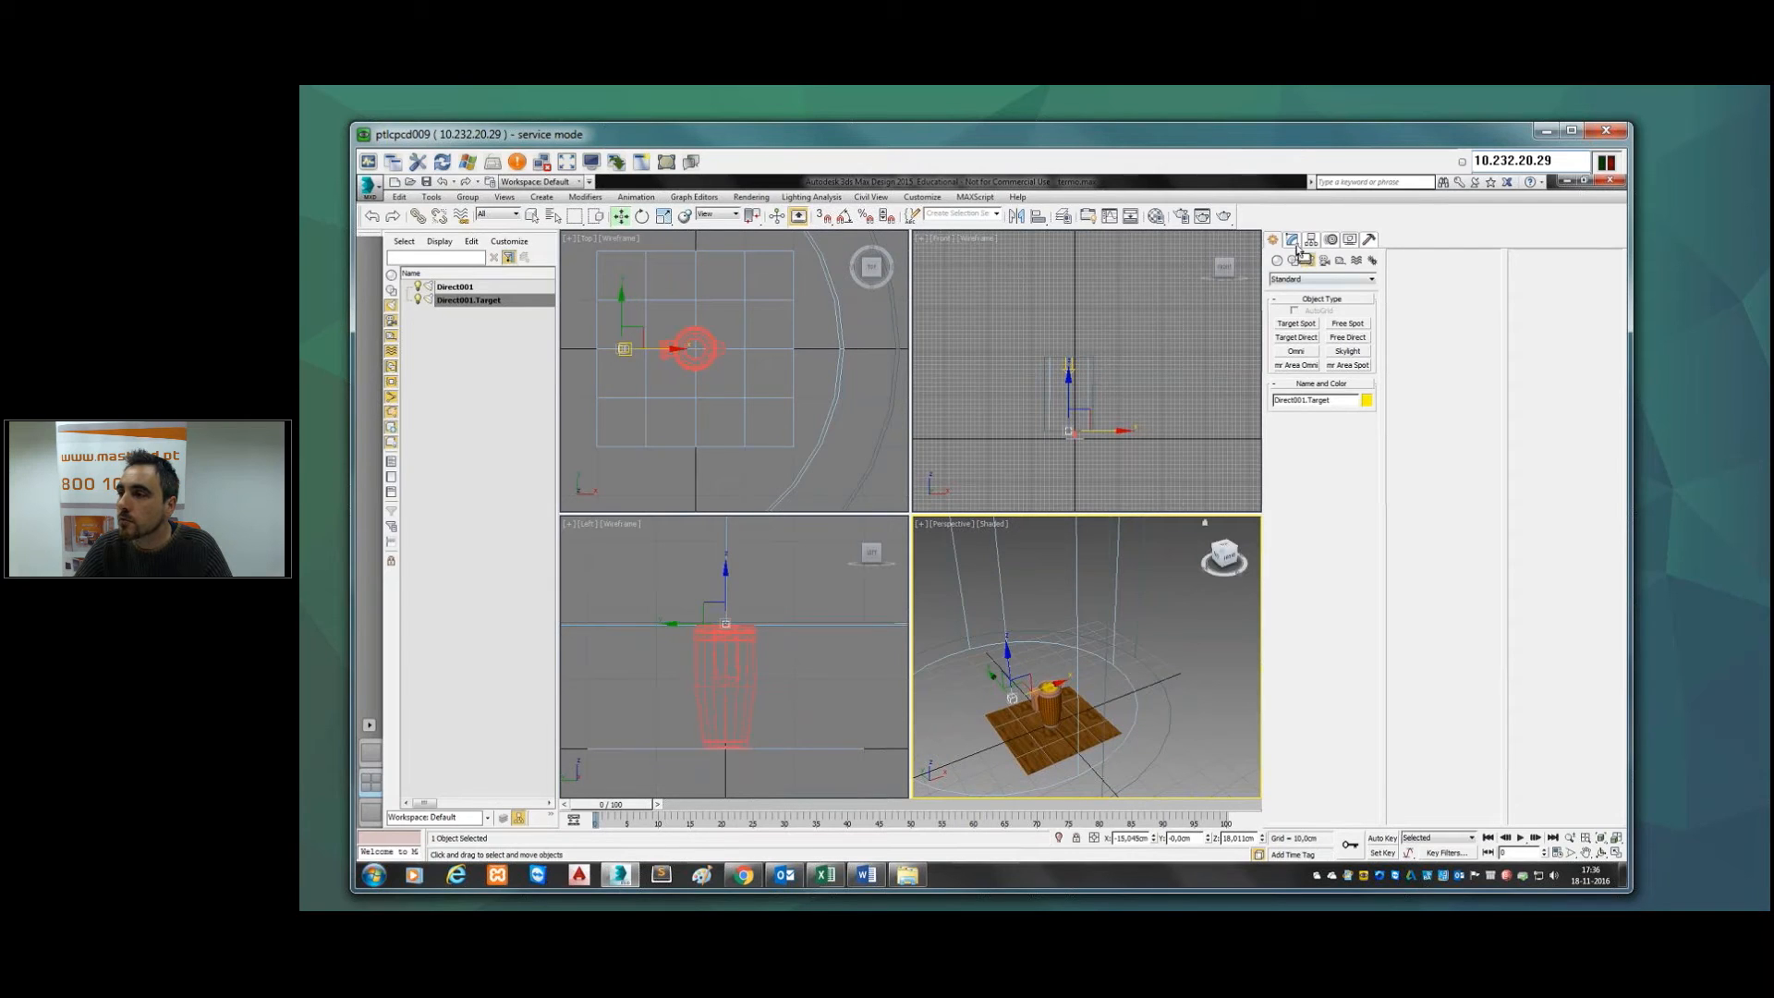
Step: Select the direct light together with its target, and examine Target Direct's intensity, attenuation and shadow parameters
click(1293, 240)
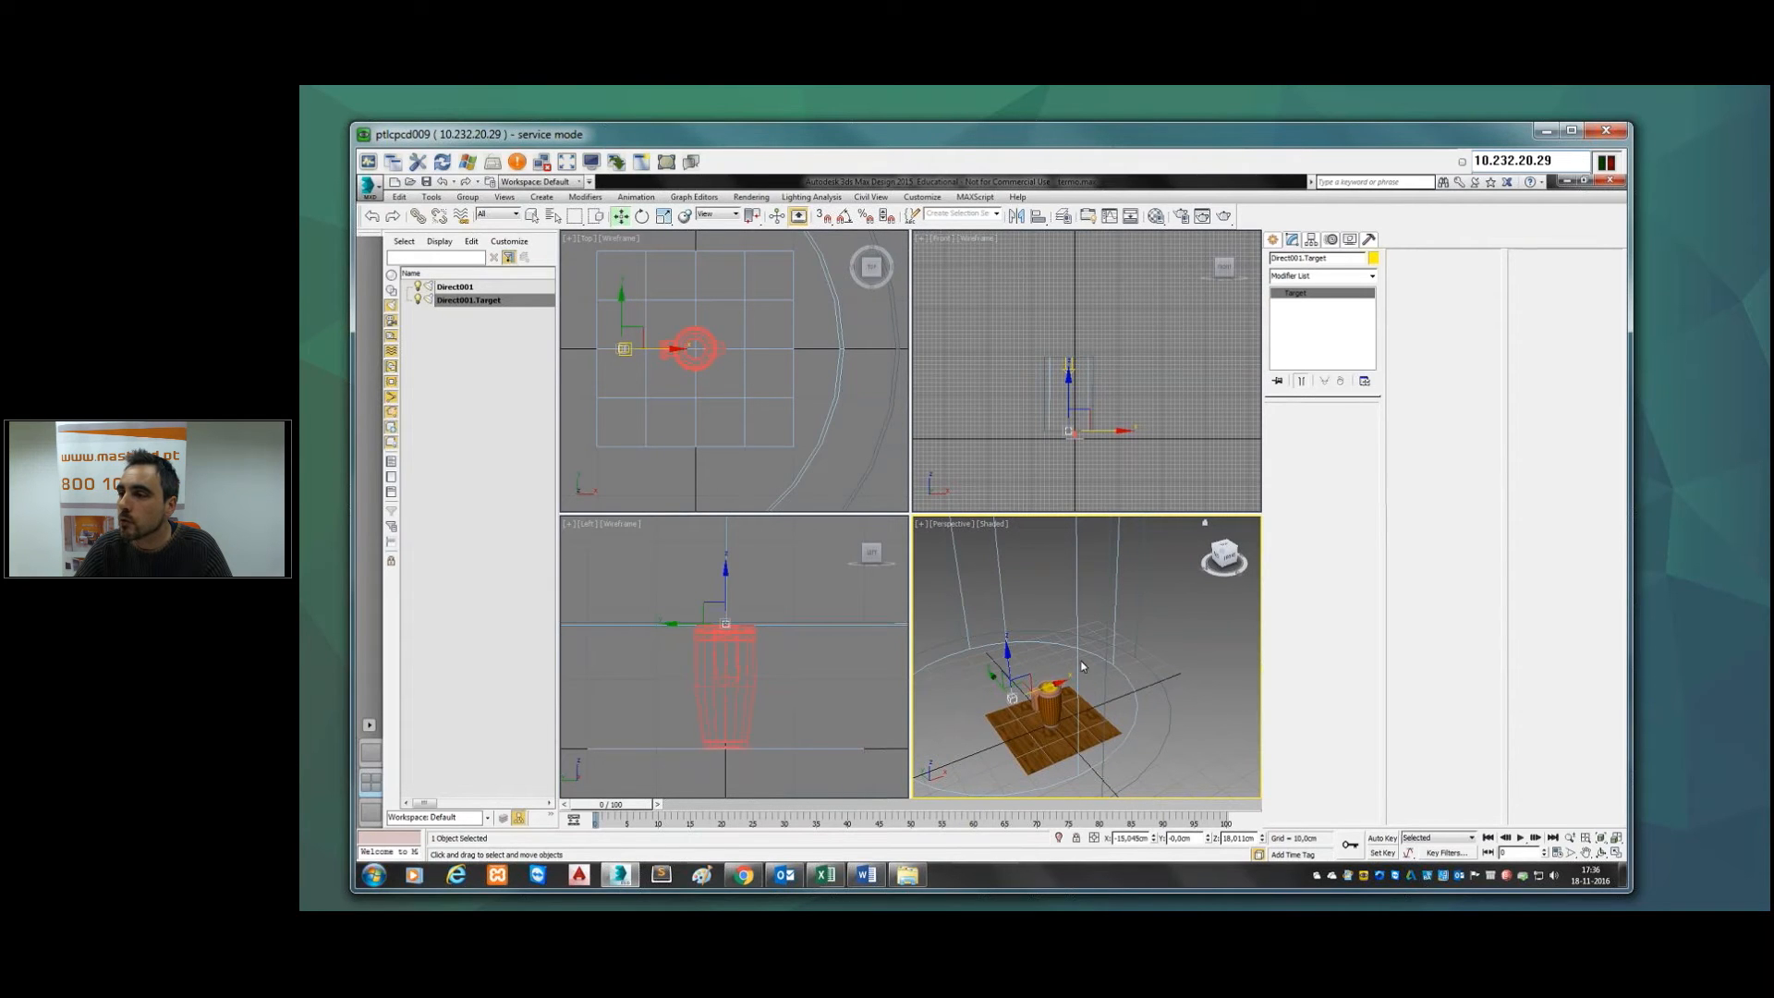
click(1069, 370)
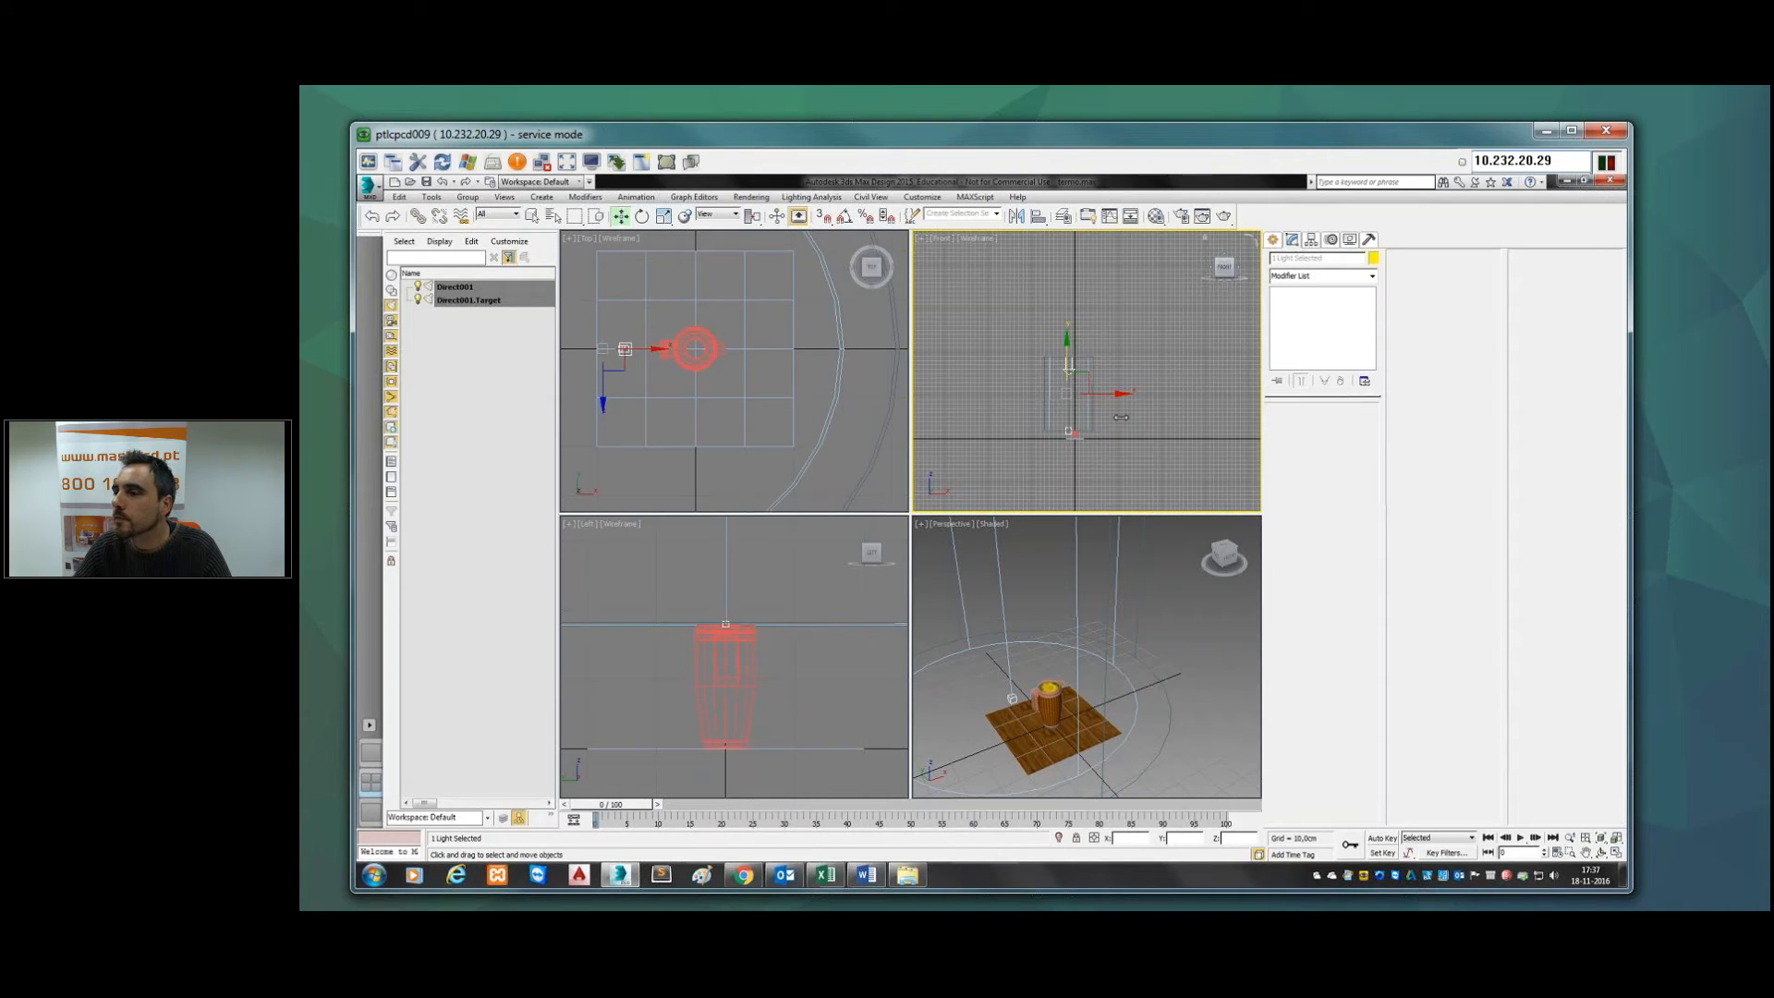
click(1106, 366)
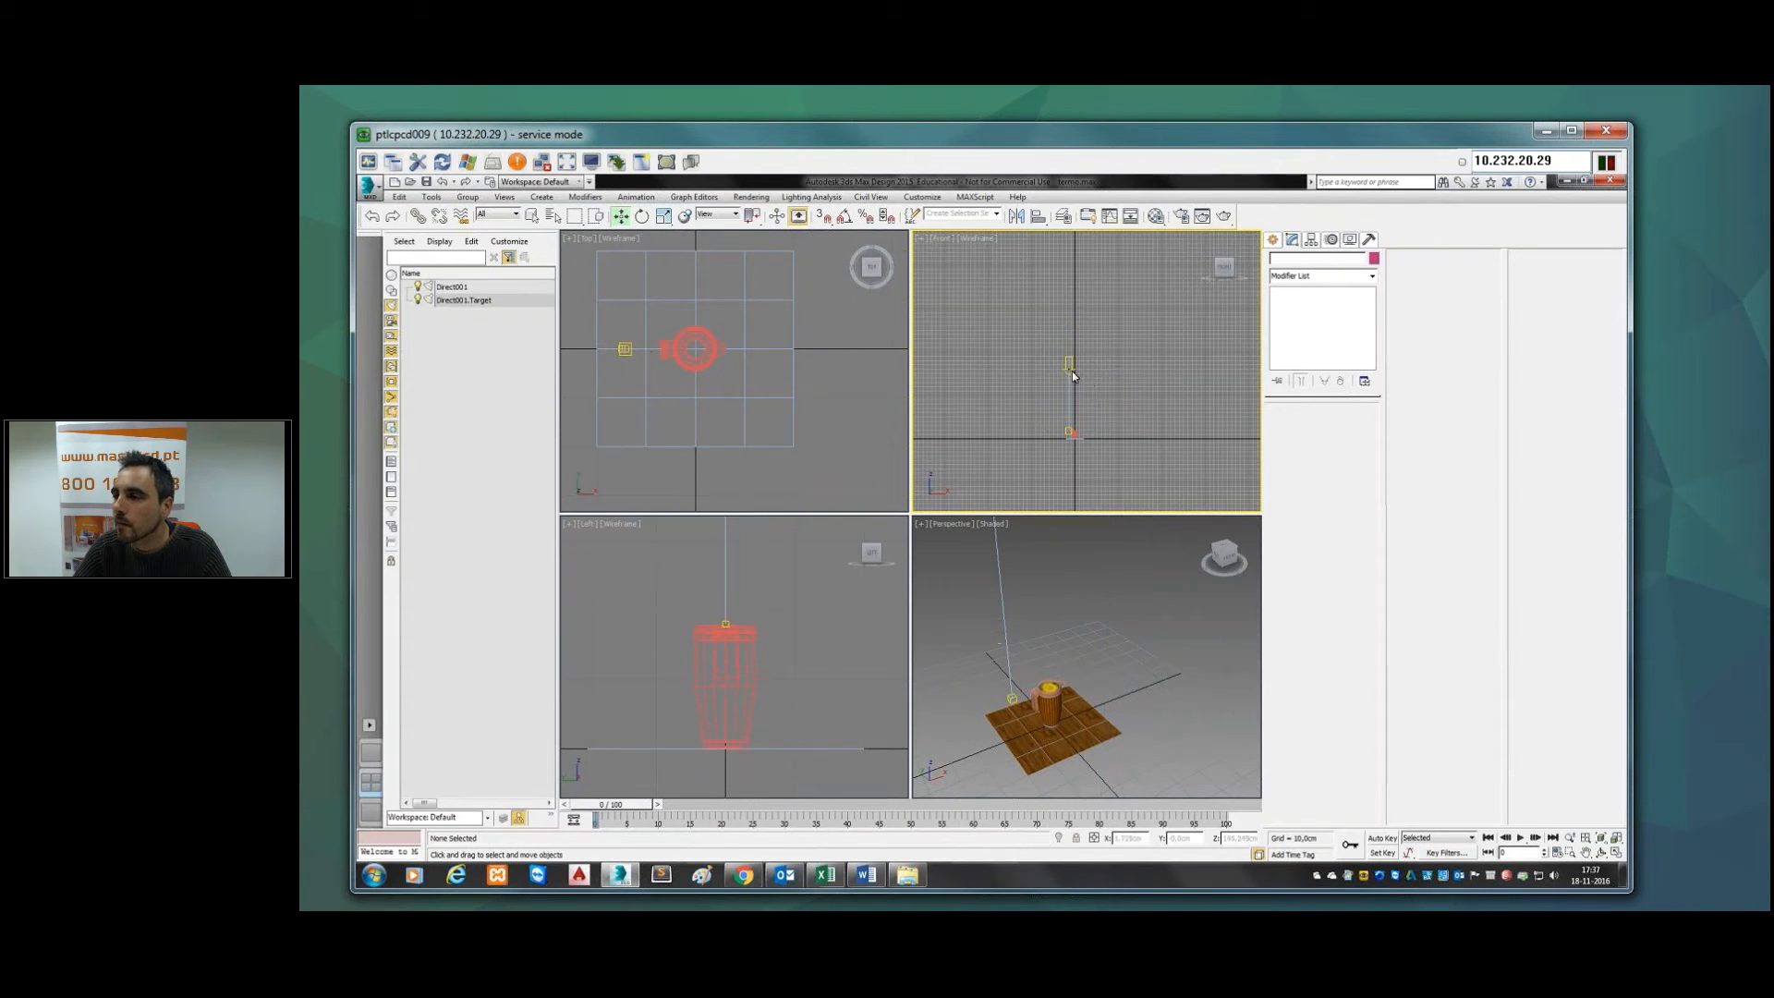
click(1069, 366)
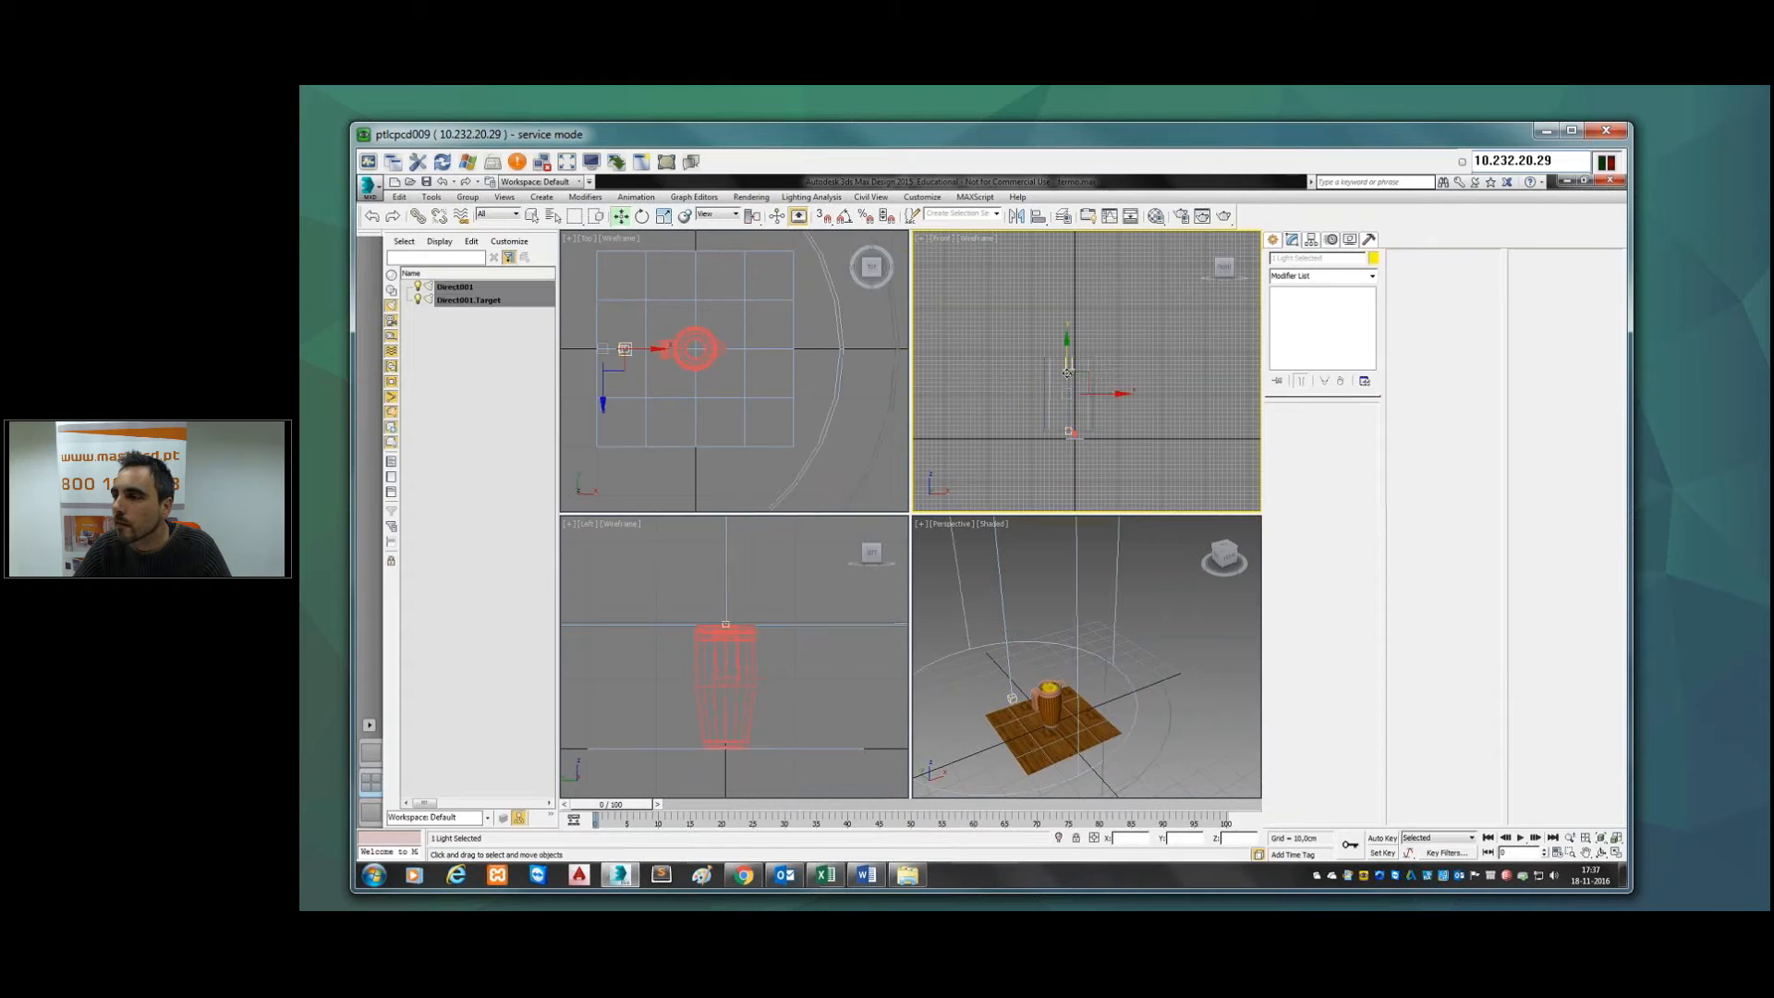
click(1273, 241)
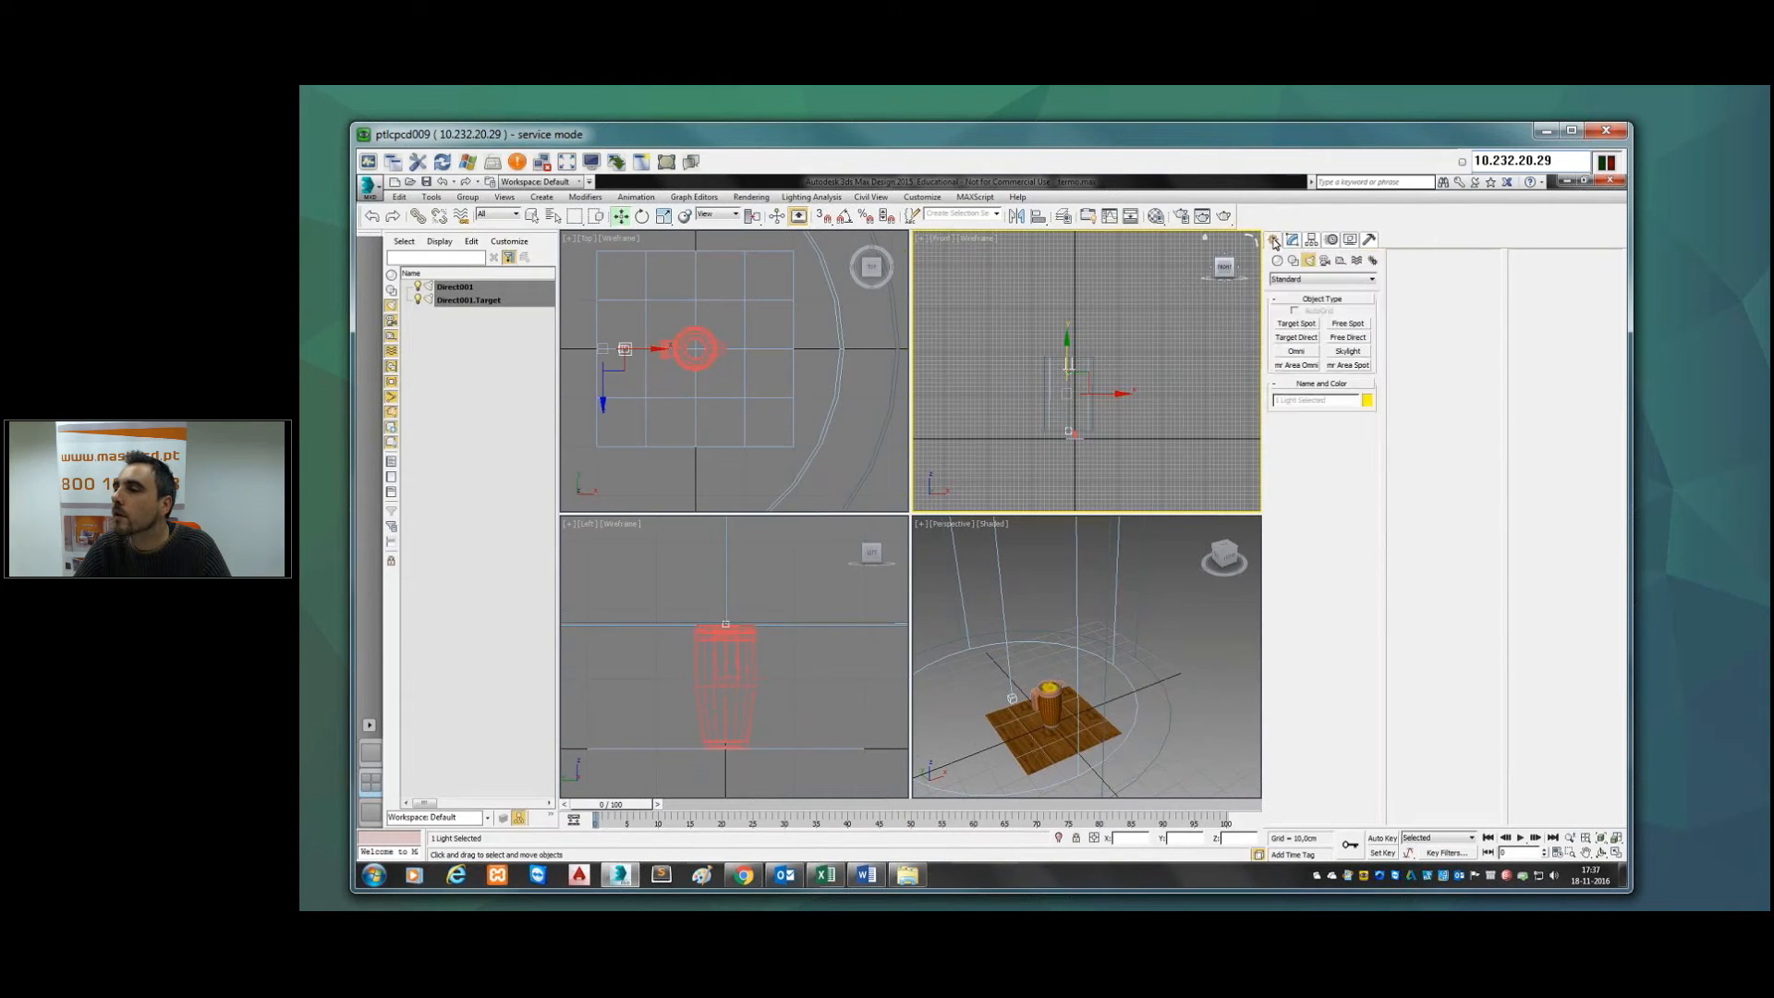
click(1304, 339)
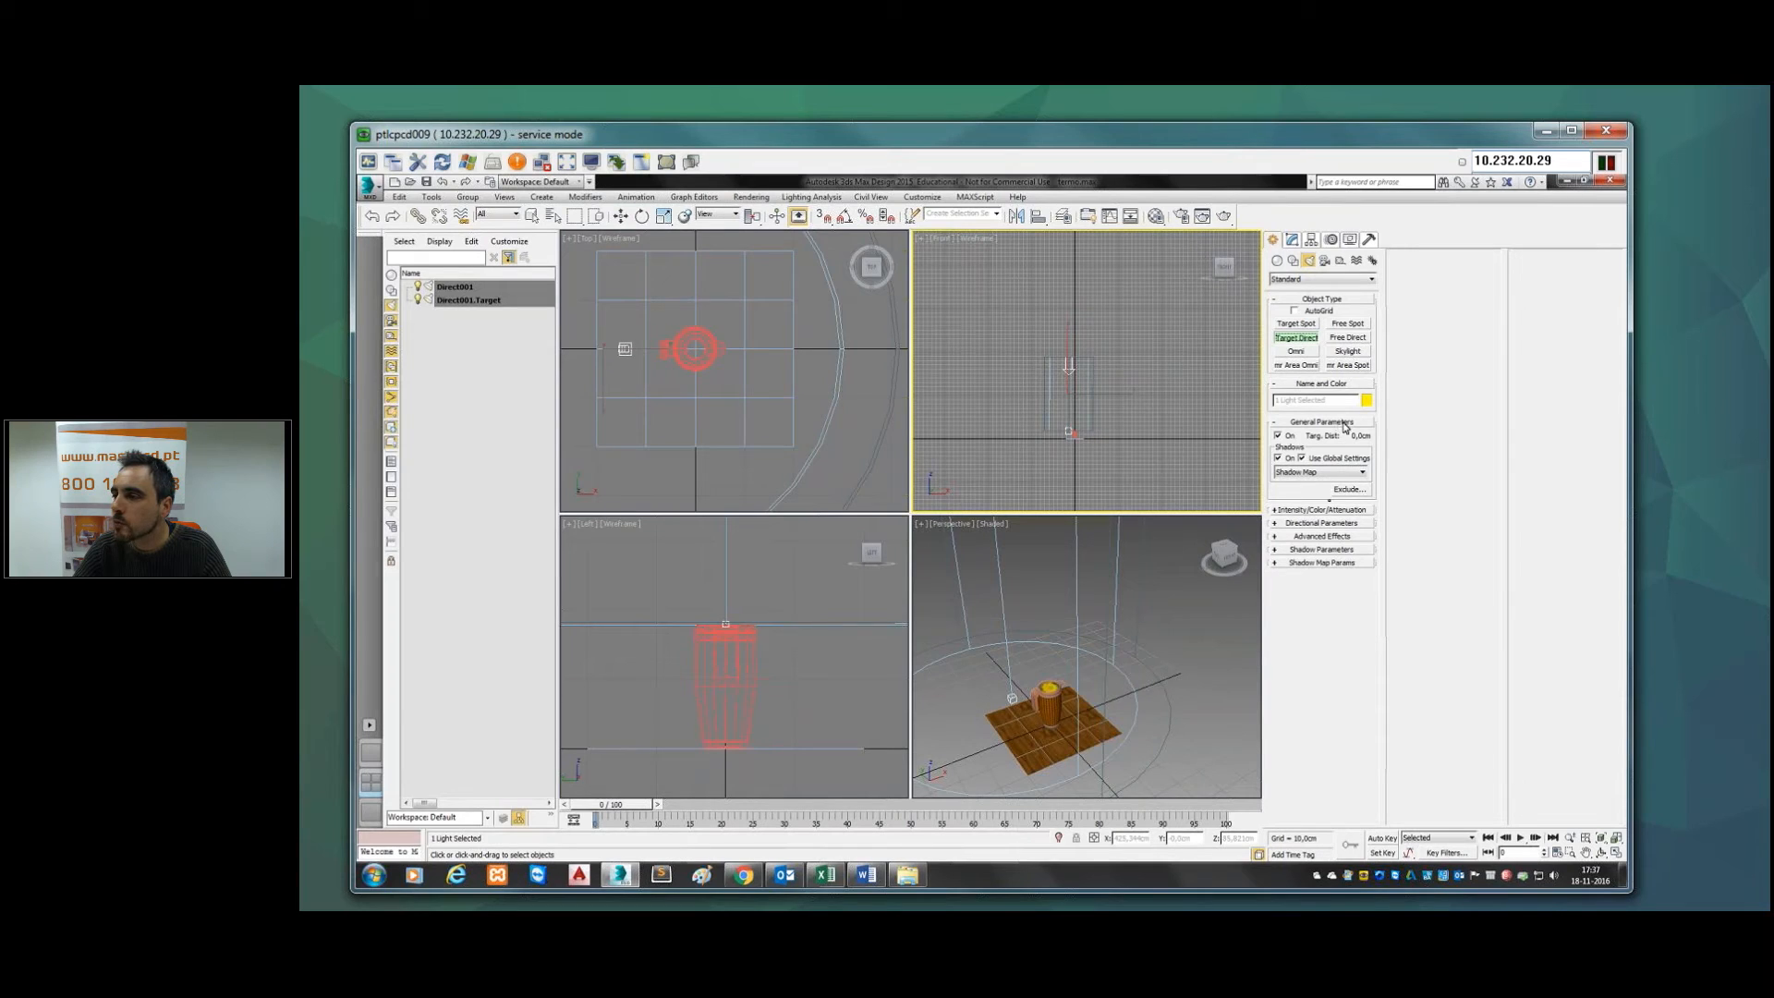
click(1332, 514)
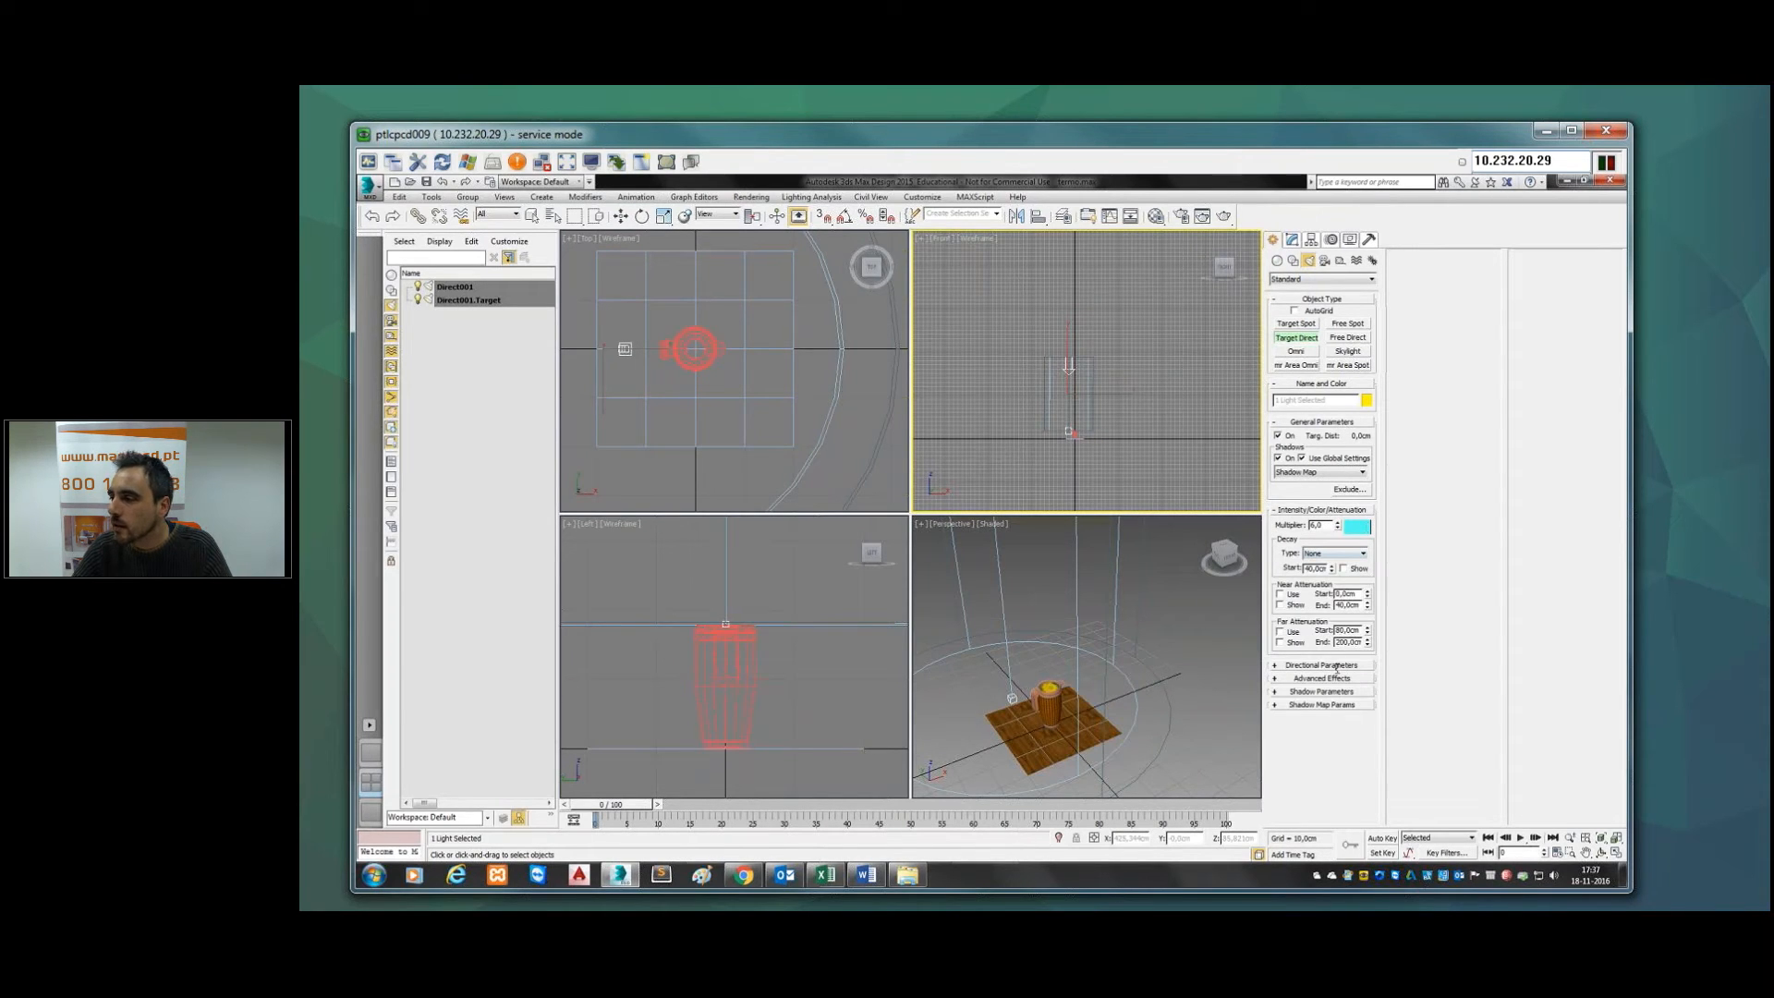
click(1320, 692)
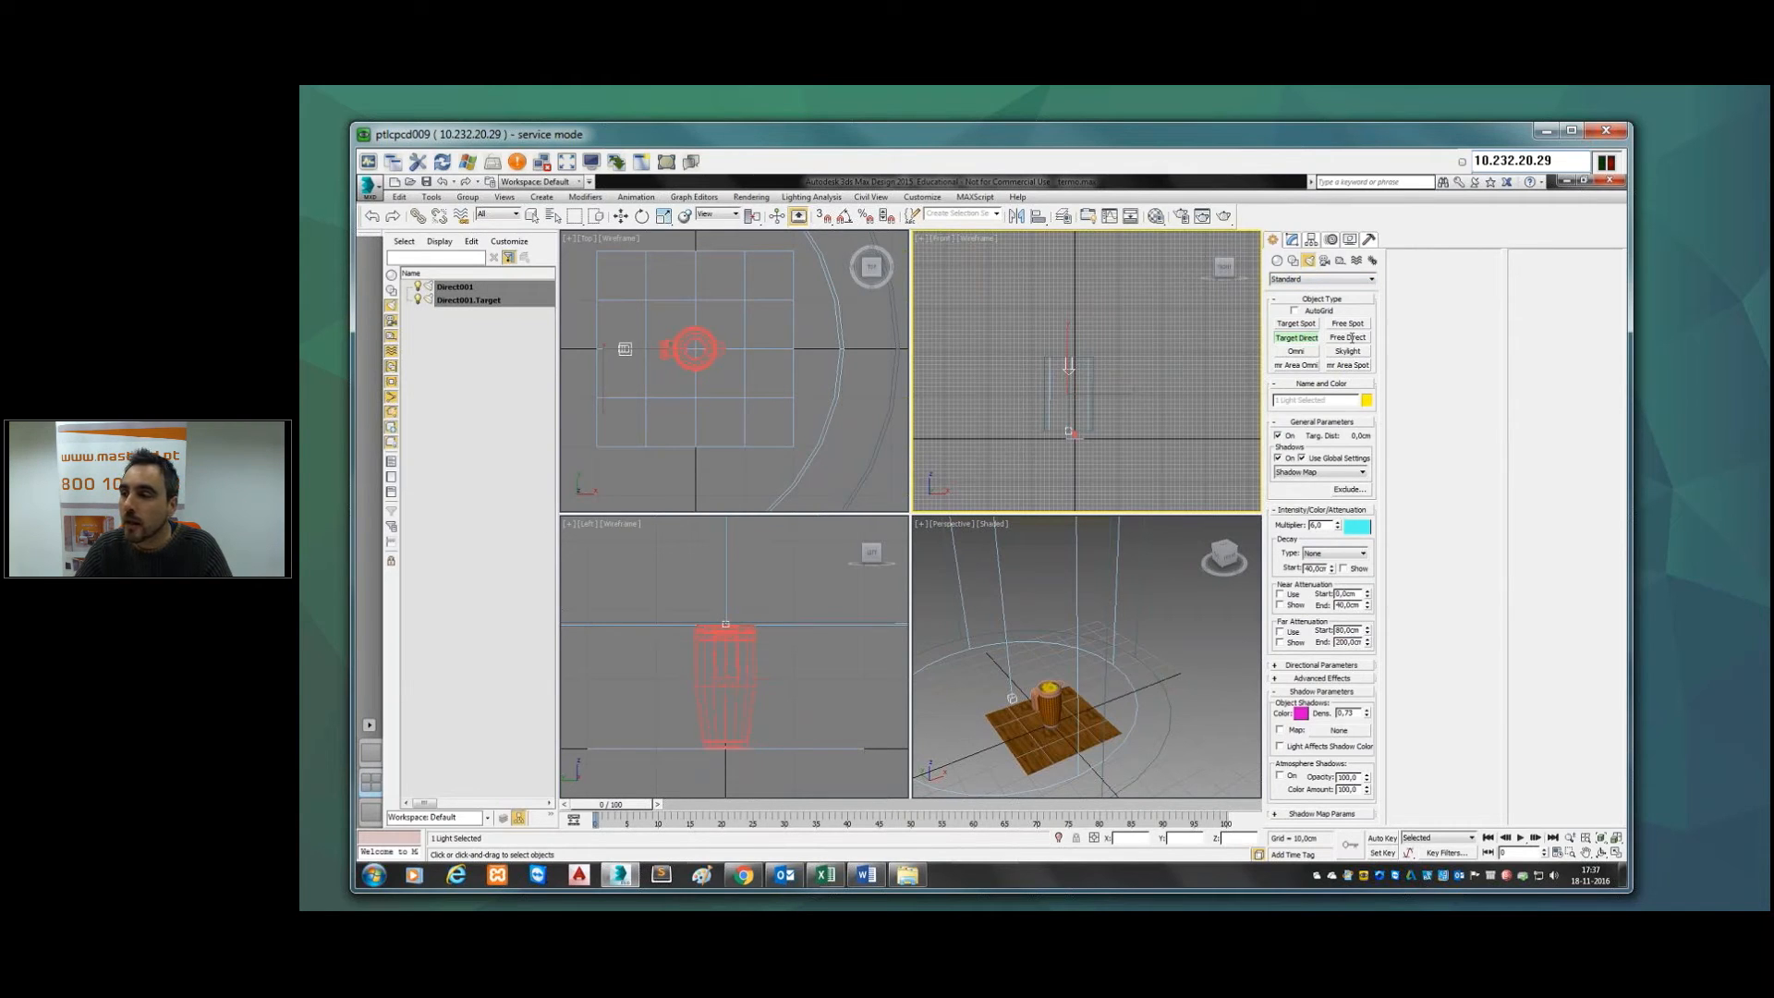
Step: Try placing a Free Direct light beside the mug in the Front view, and undo it
click(1350, 337)
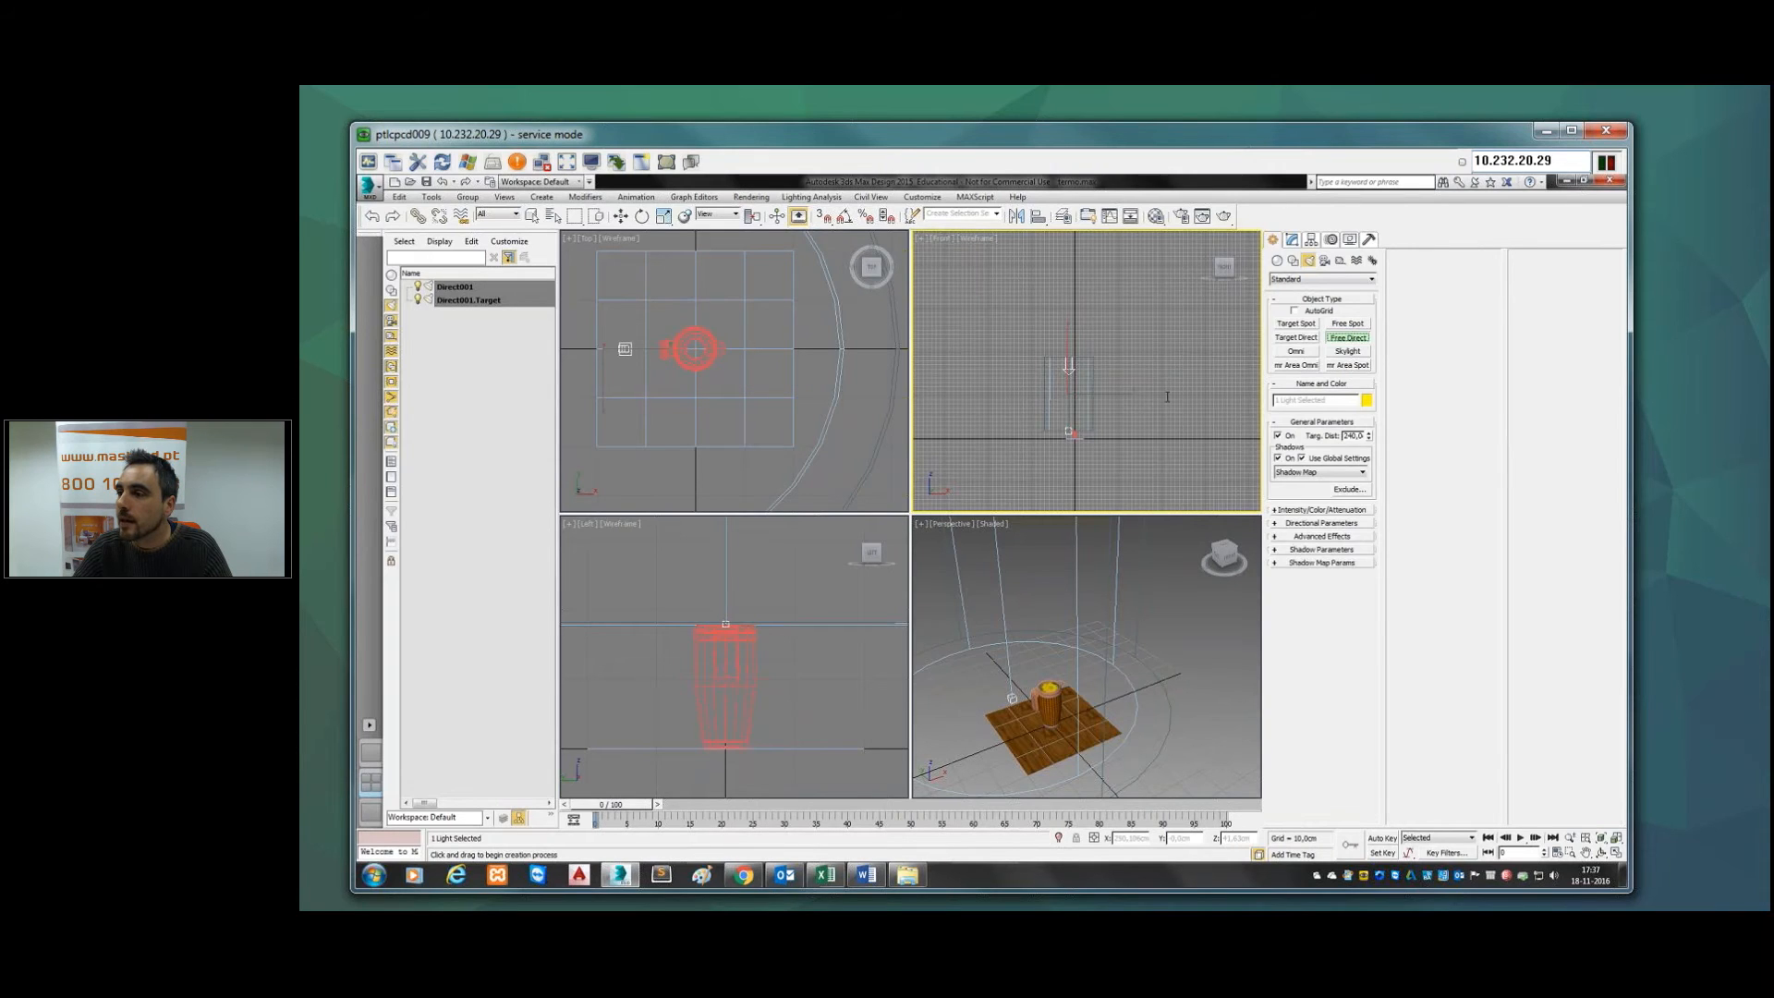
right_click(1128, 338)
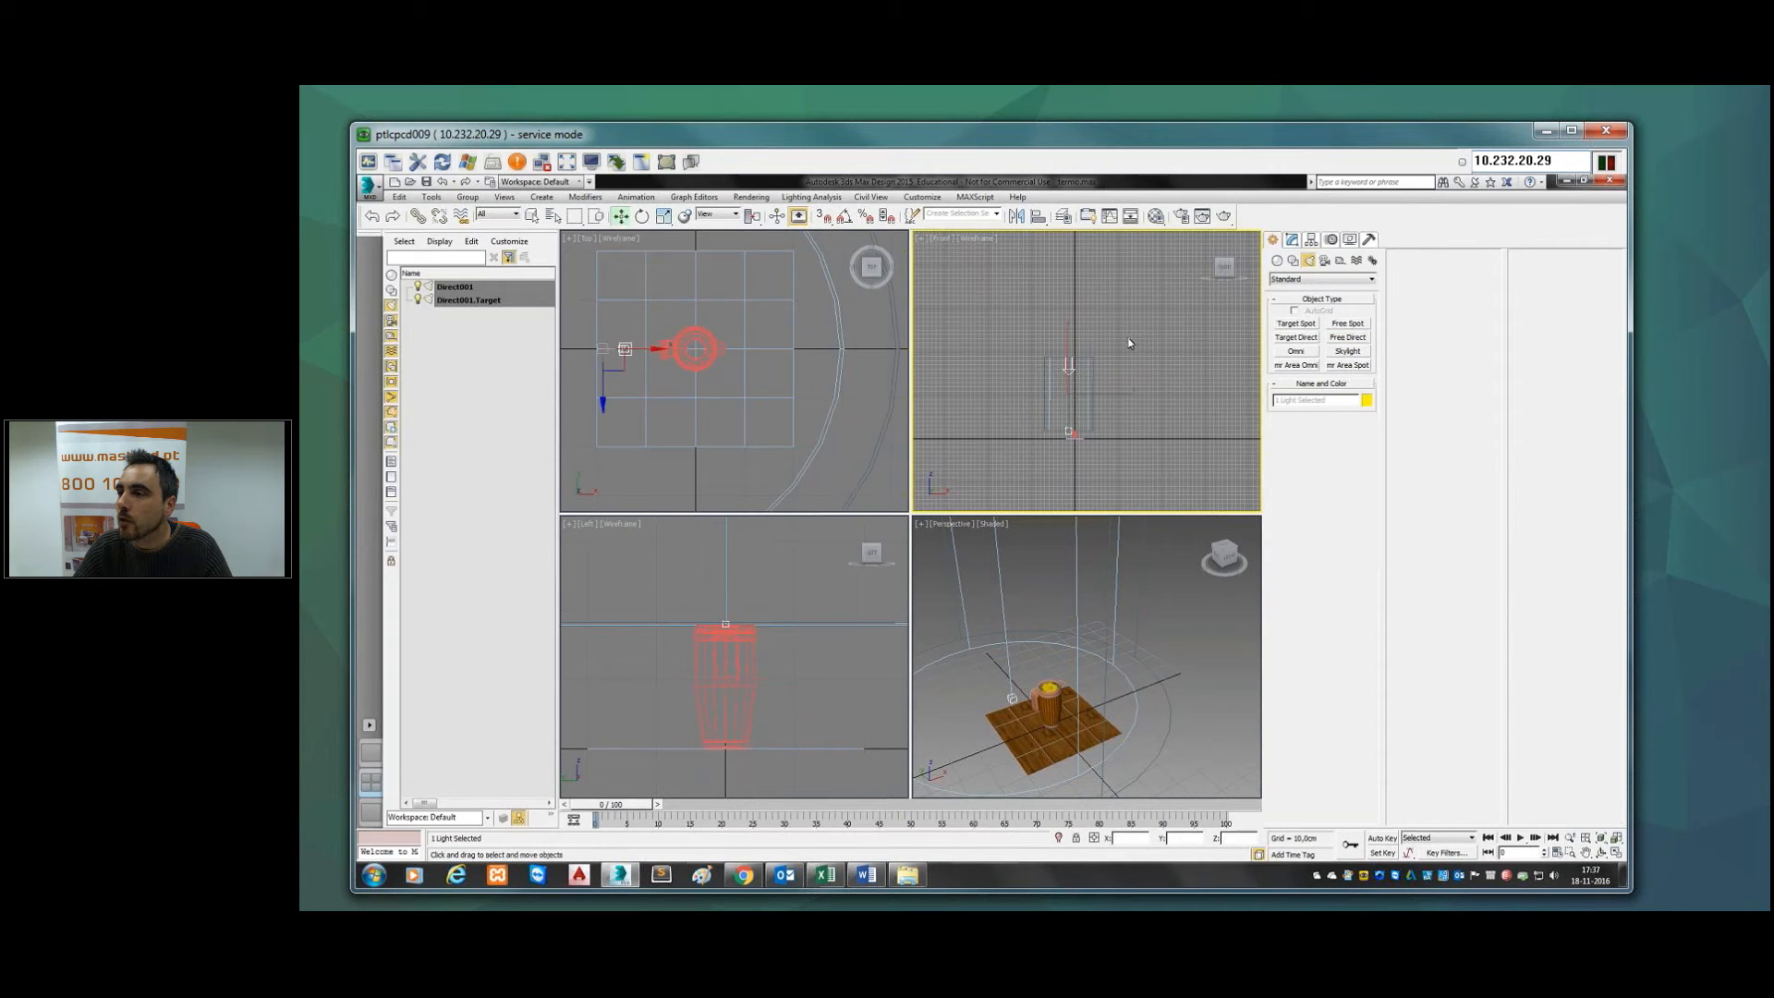
click(1351, 337)
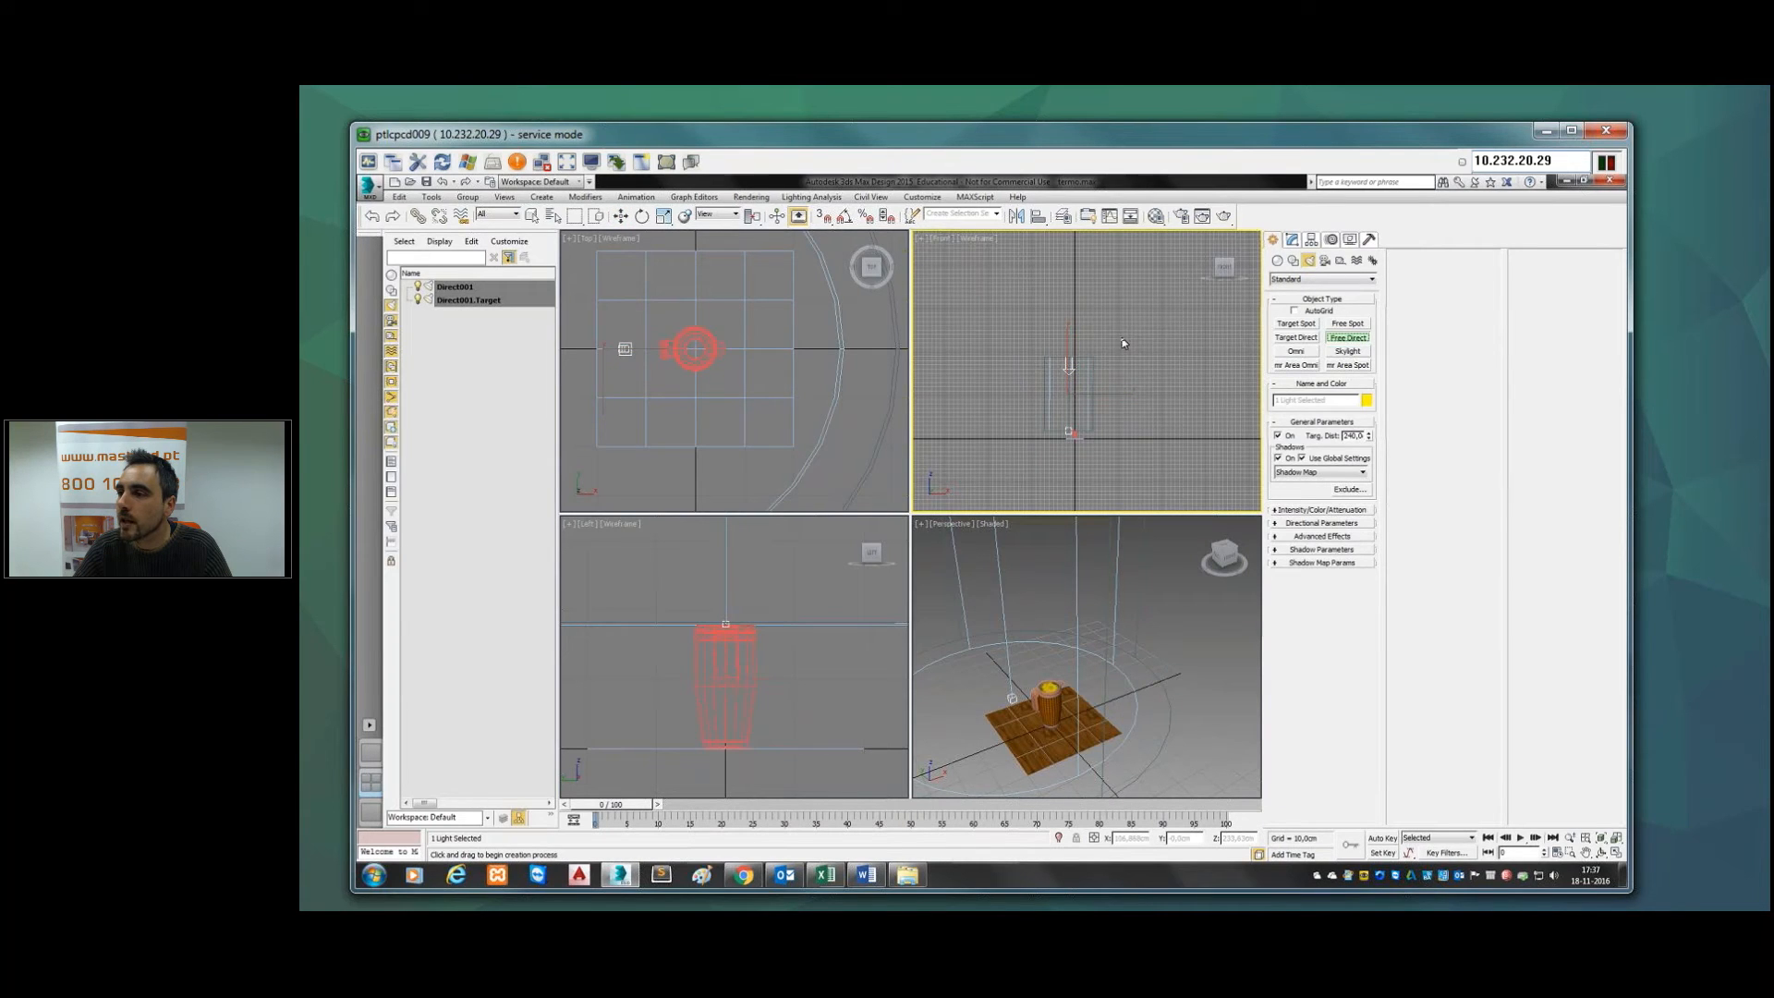
click(1127, 407)
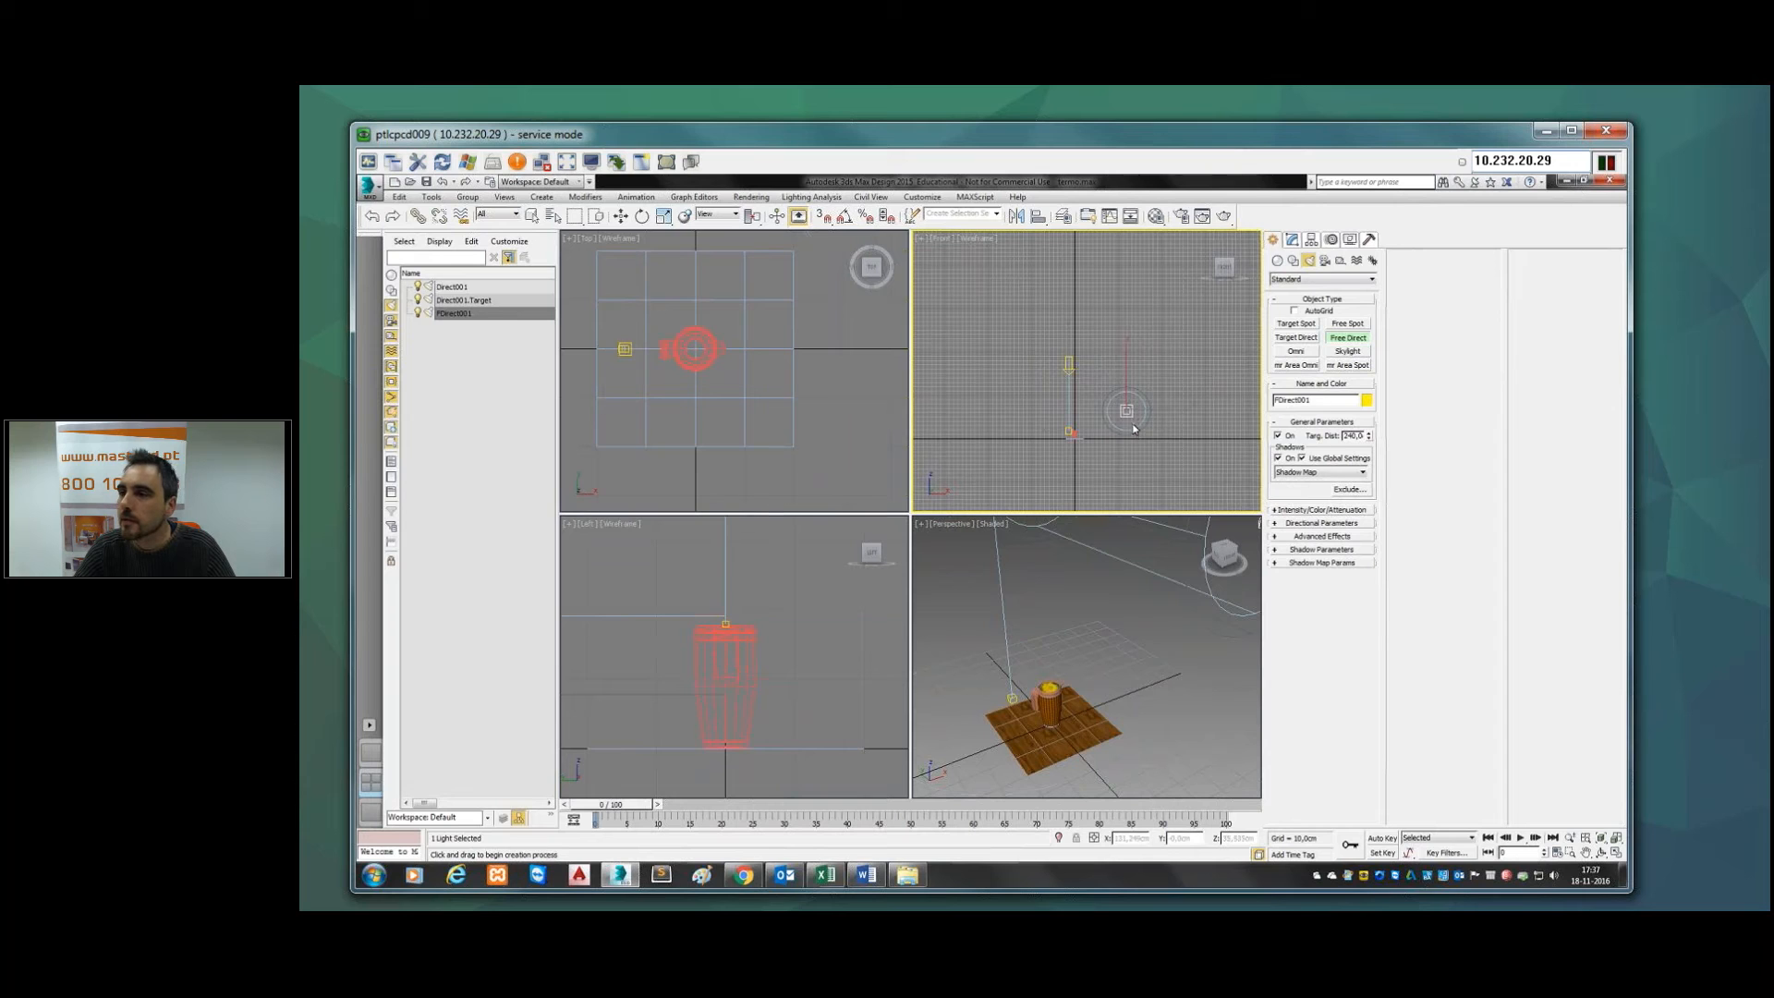
key(ctrl+z)
Step: Place a Free Direct light beside the plane in the Top view and raise it to about 207.6 cm in the Front view
scroll(826, 411, down, 6)
middle_drag(763, 382, 683, 382)
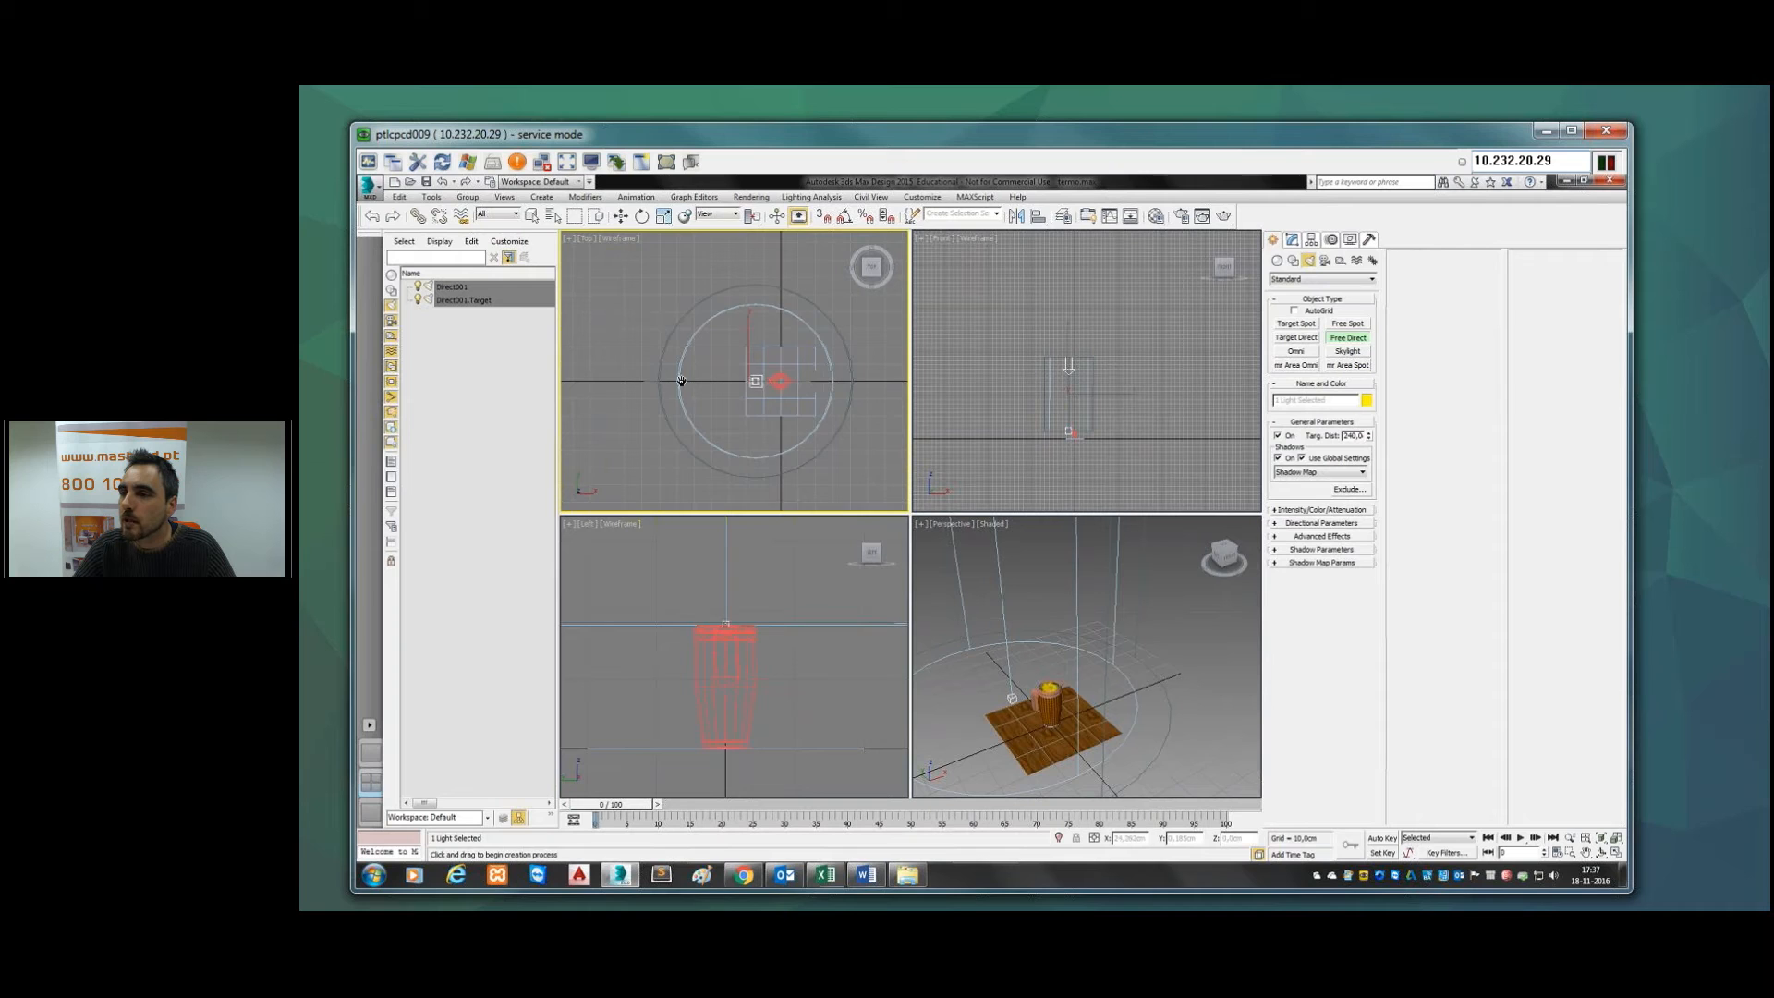
click(828, 386)
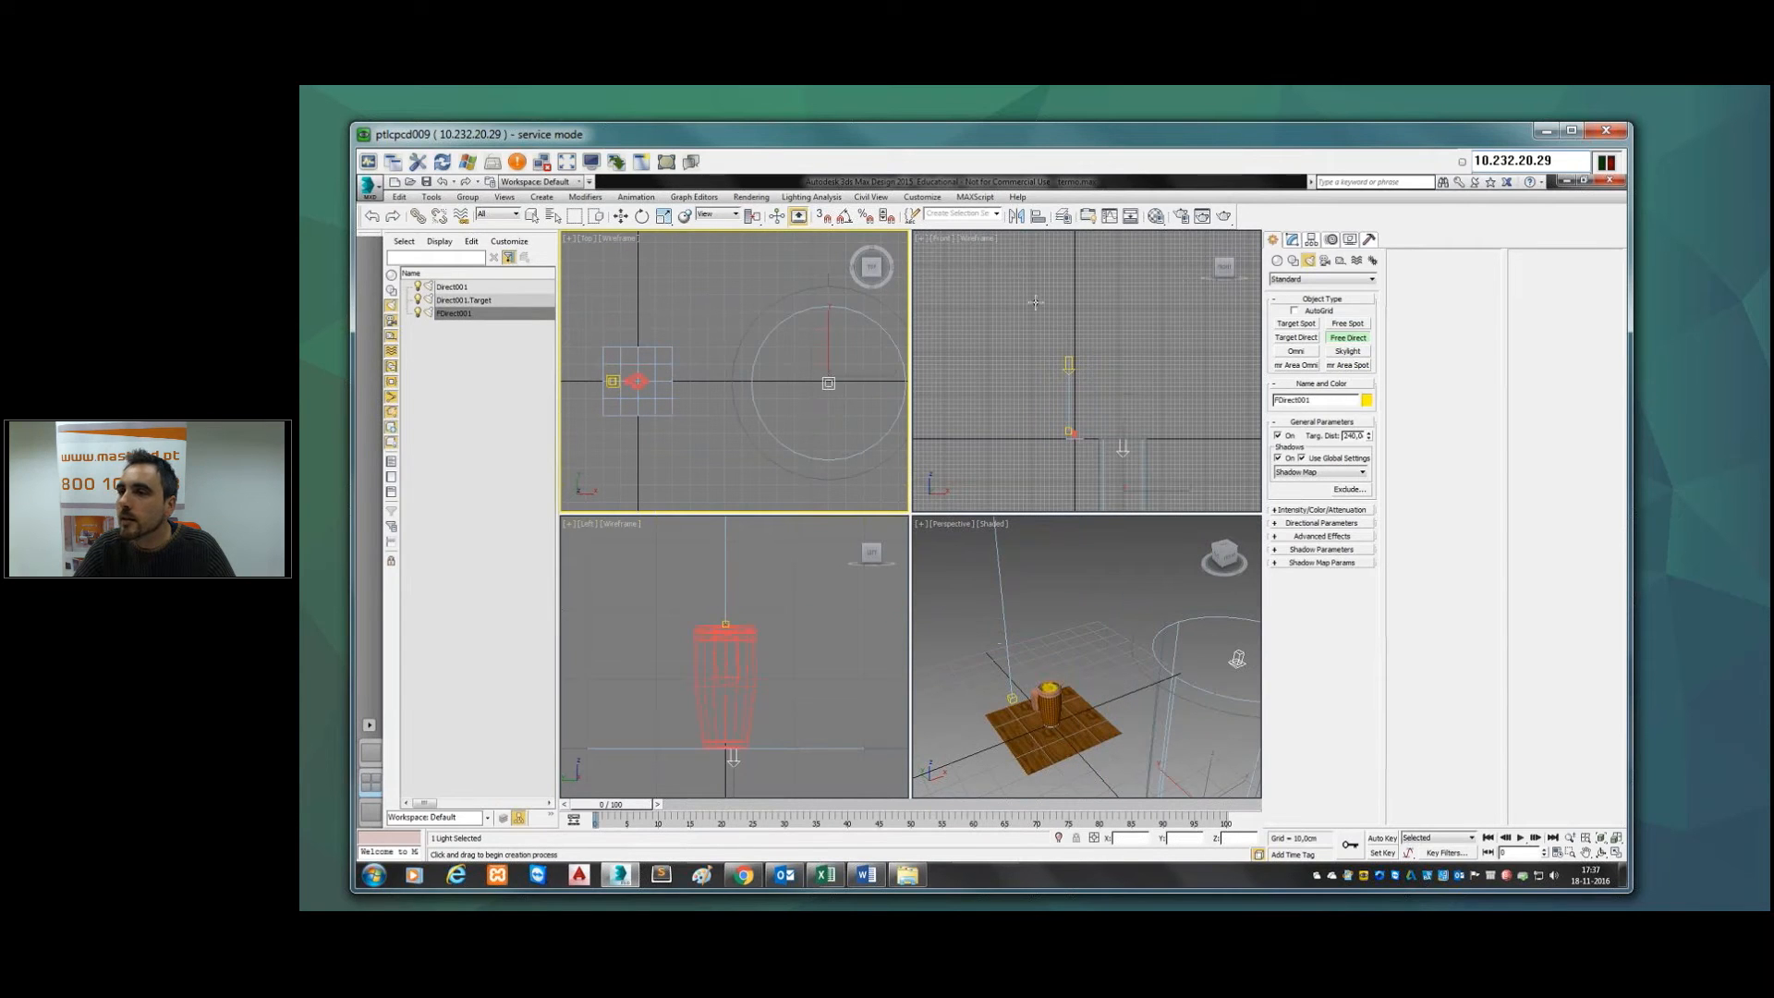
click(621, 218)
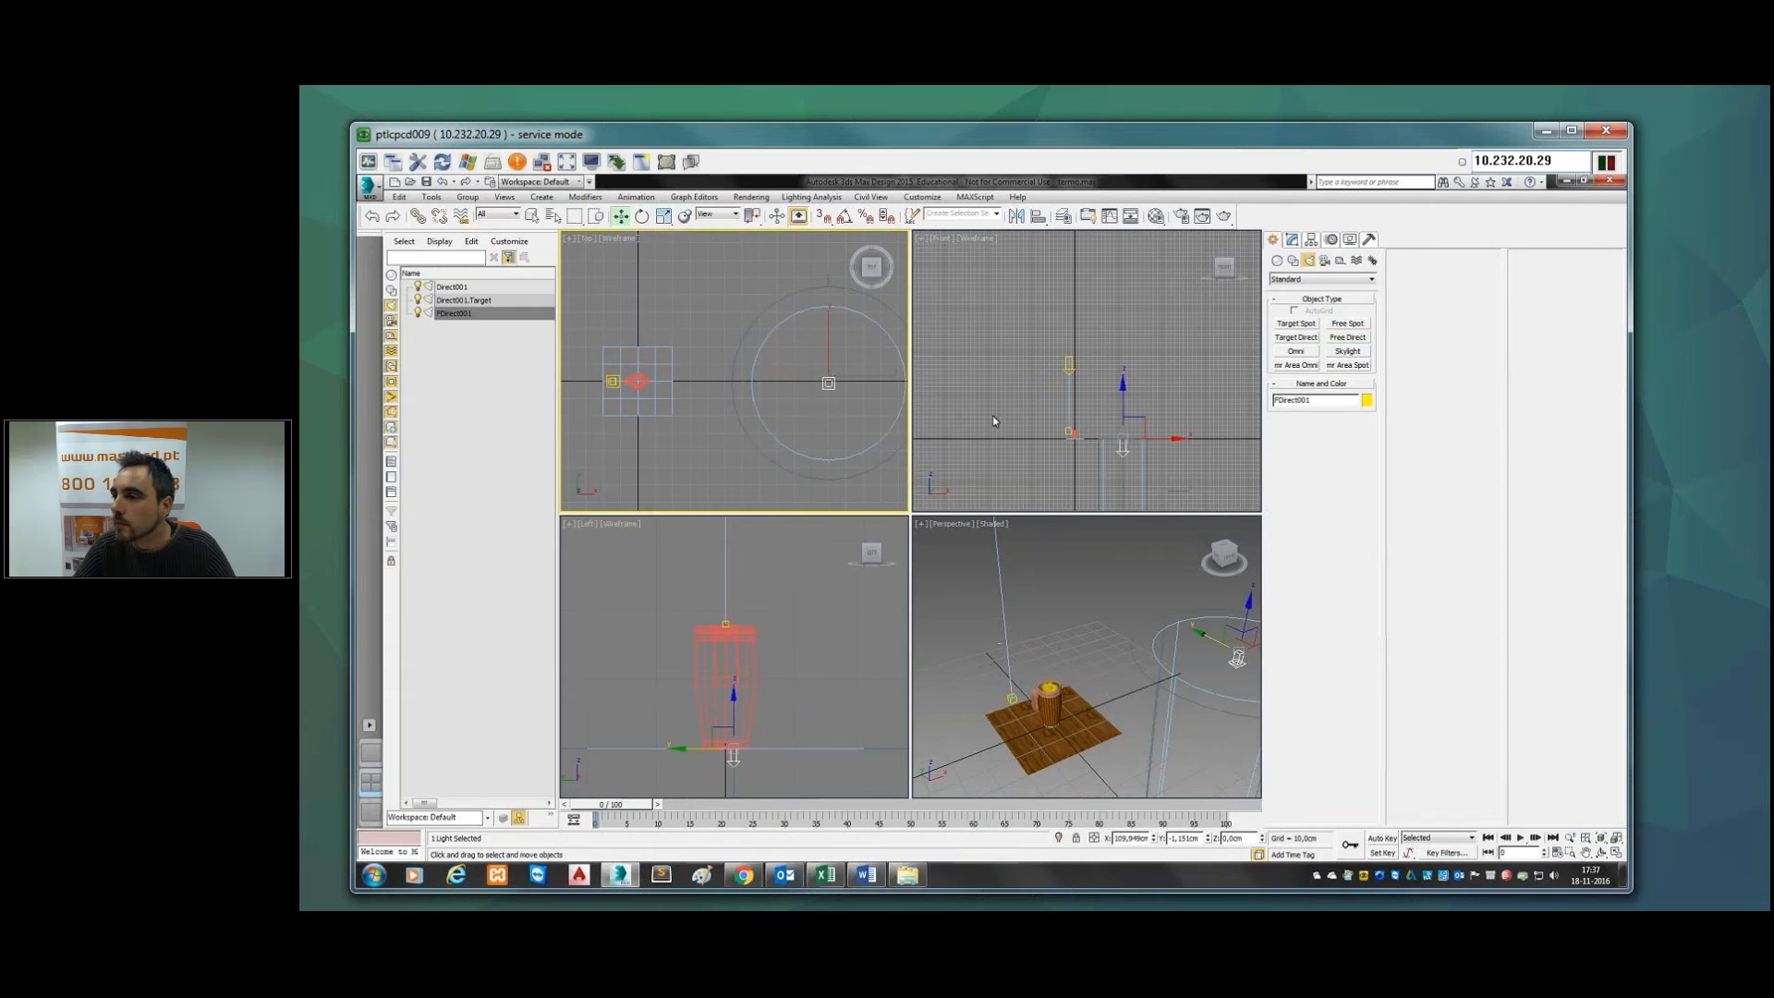
click(1126, 392)
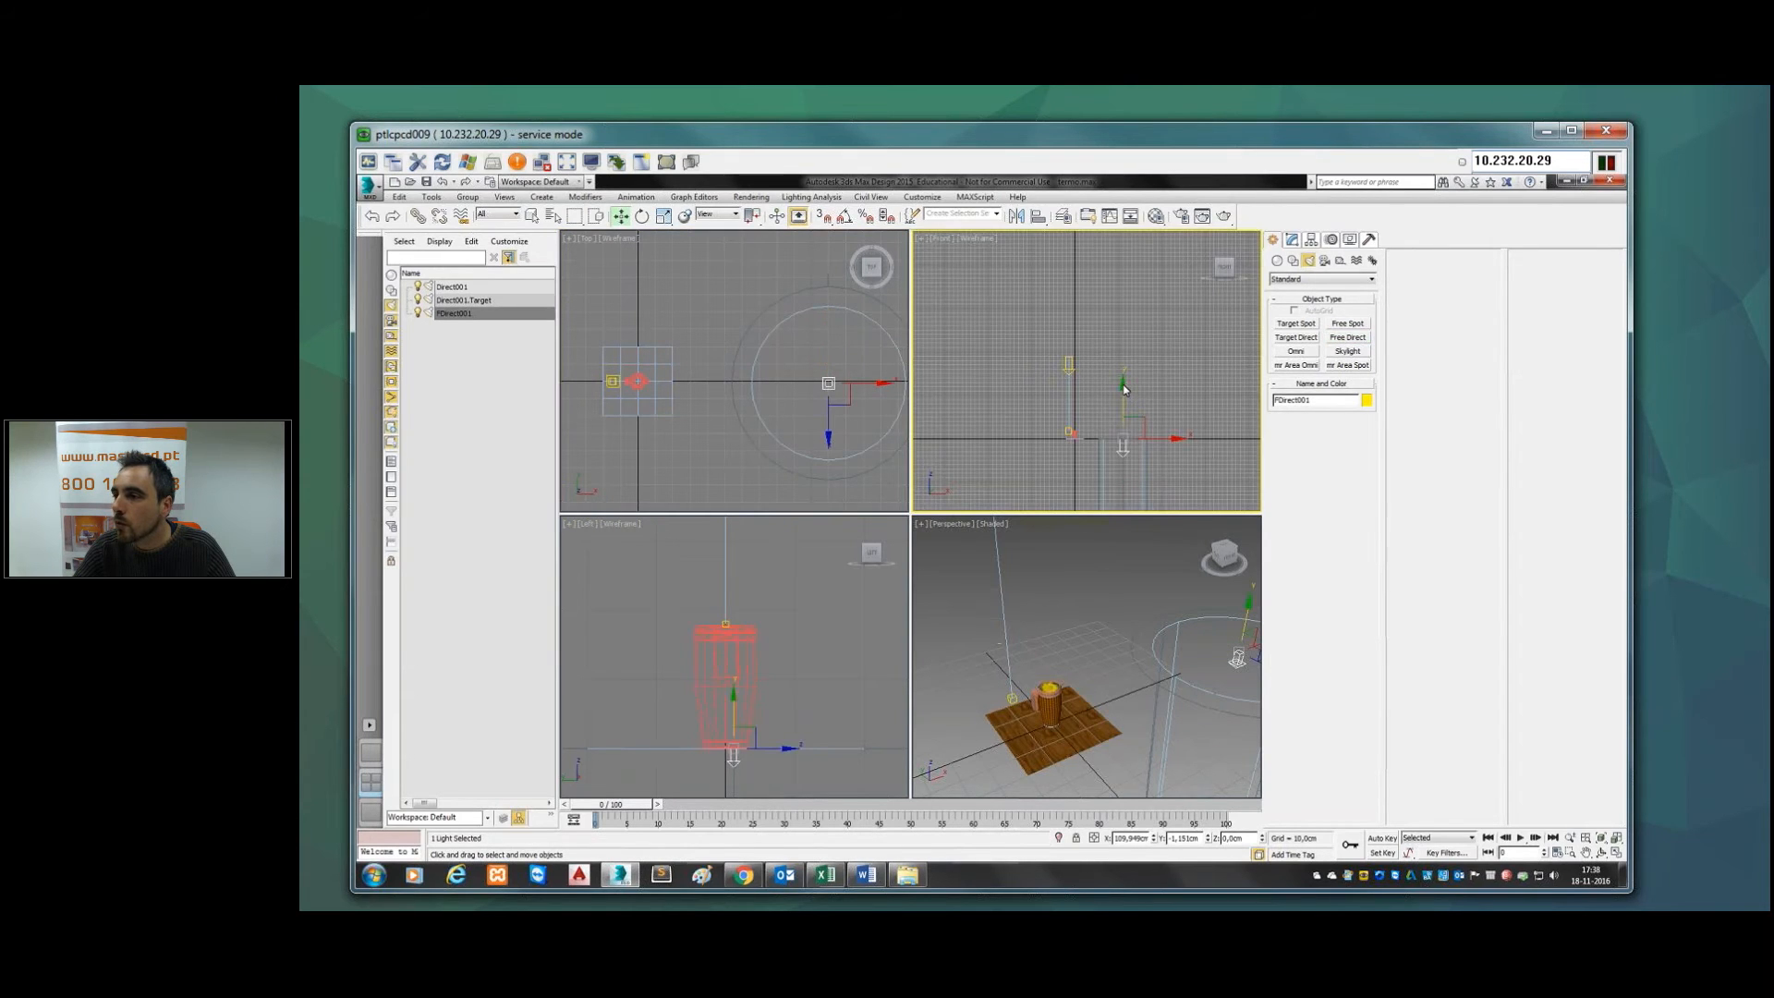
drag(1125, 390, 1130, 302)
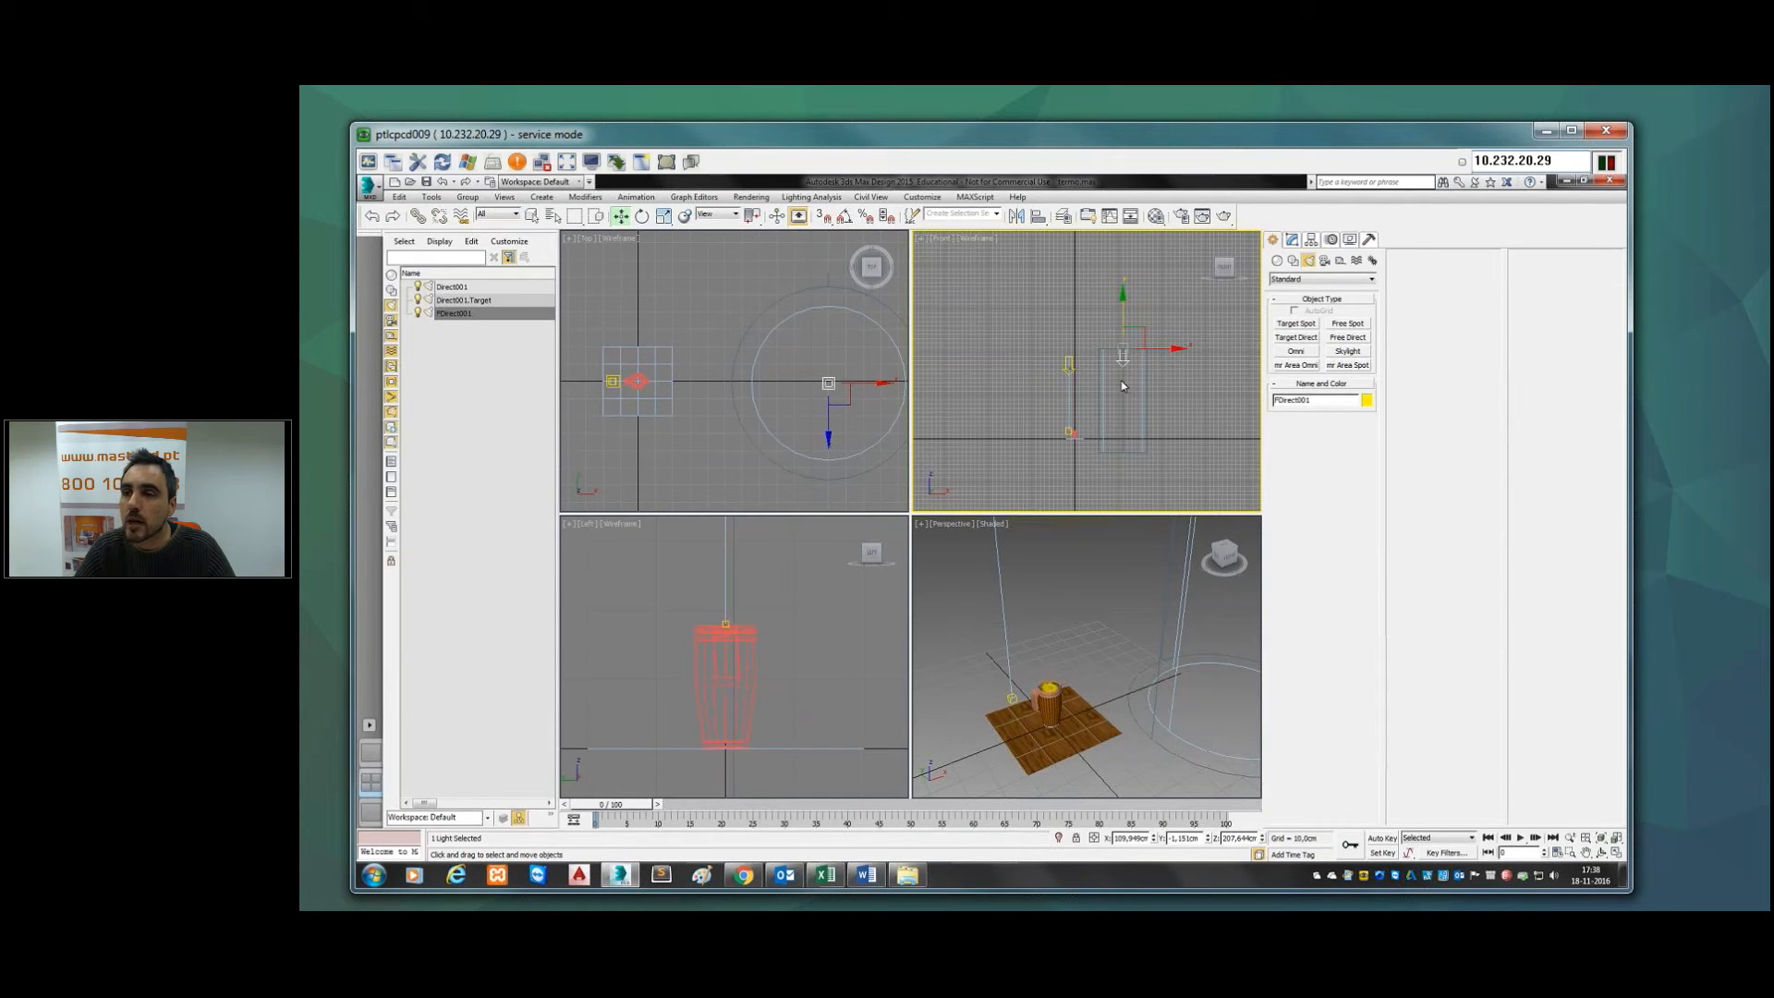
Step: Rotate the free direct light about 7.4° in the Front view so that its beam tilts away from the mug
click(642, 215)
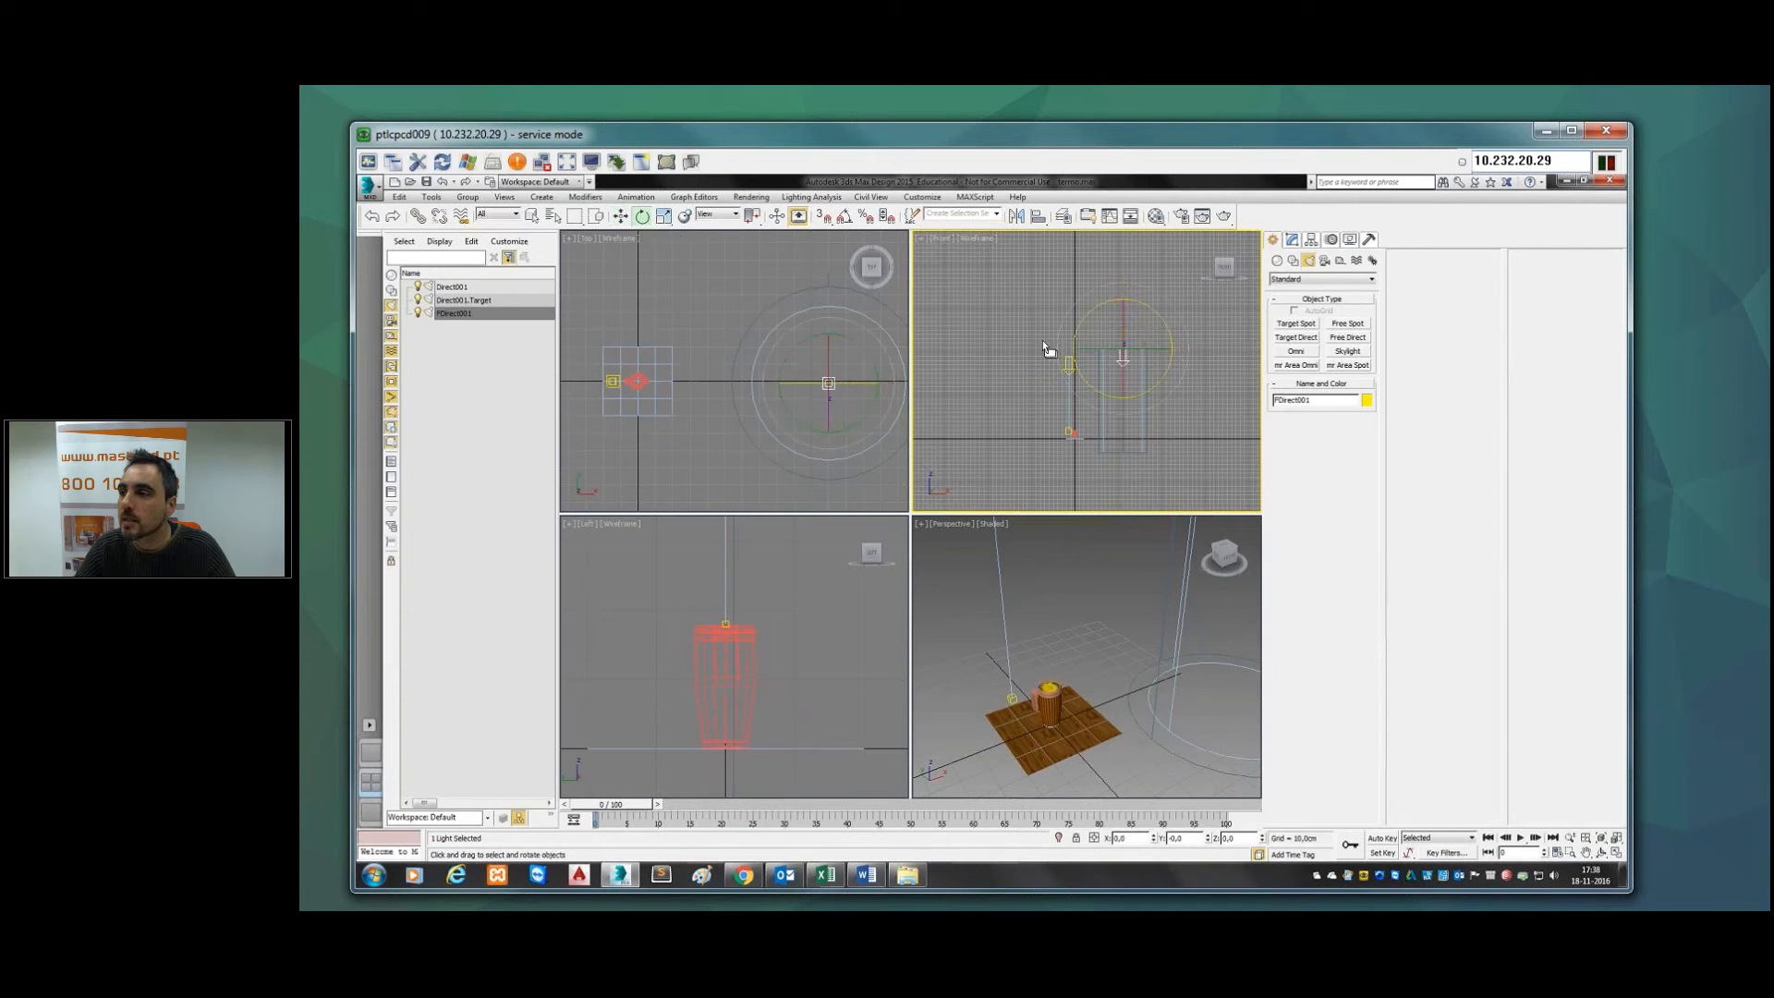
mouse_move(1157, 314)
mouse_down()
mouse_move(1153, 295)
mouse_move(1161, 308)
mouse_up()
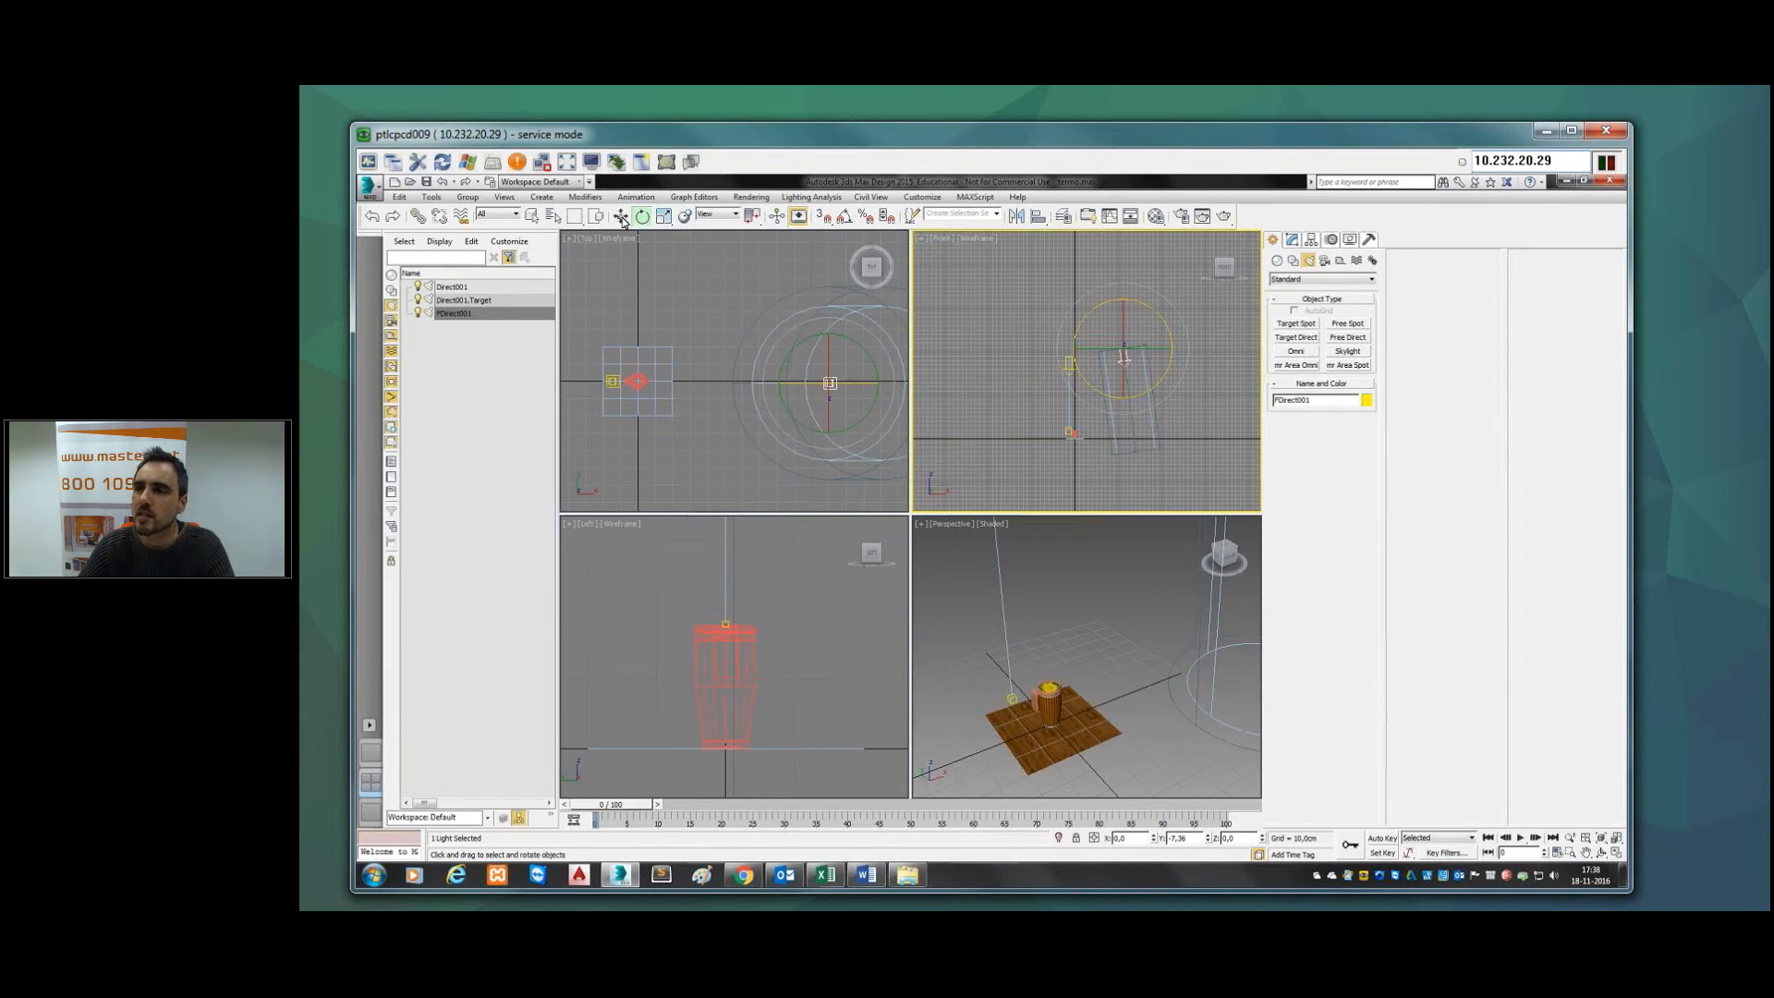
key(w)
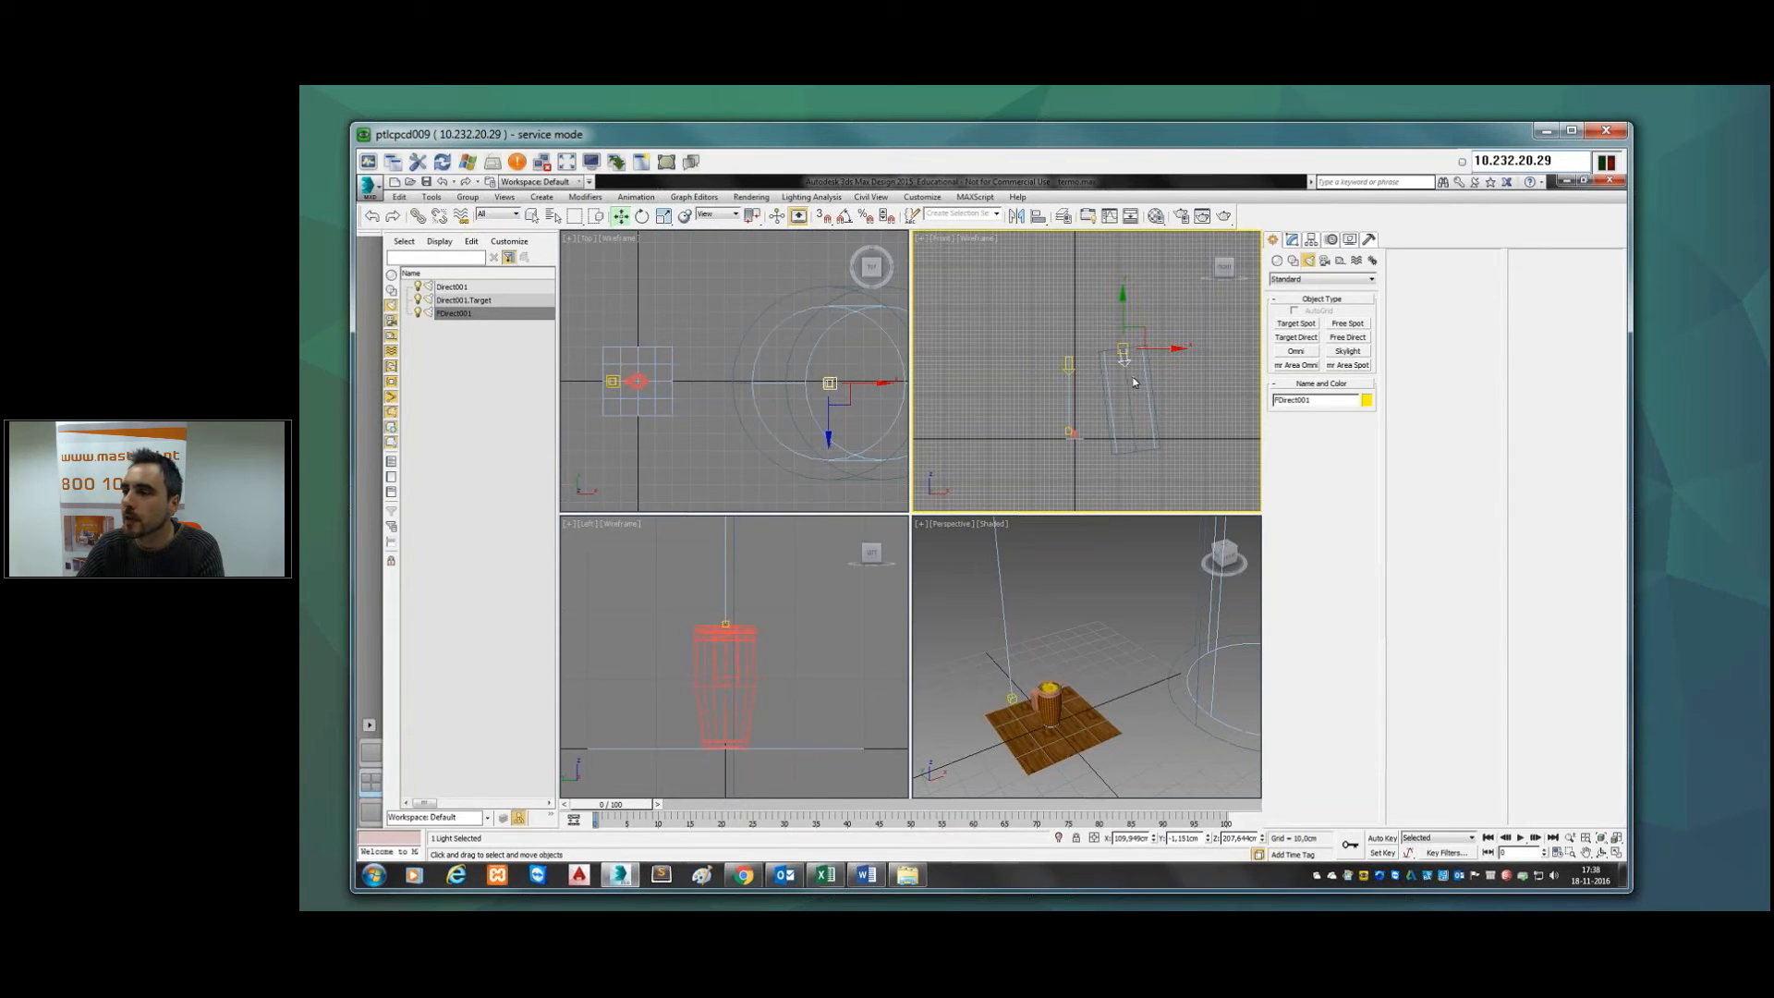
Step: Delete the free direct light, and the target direct light with its target
key(Delete)
click(1069, 363)
key(Delete)
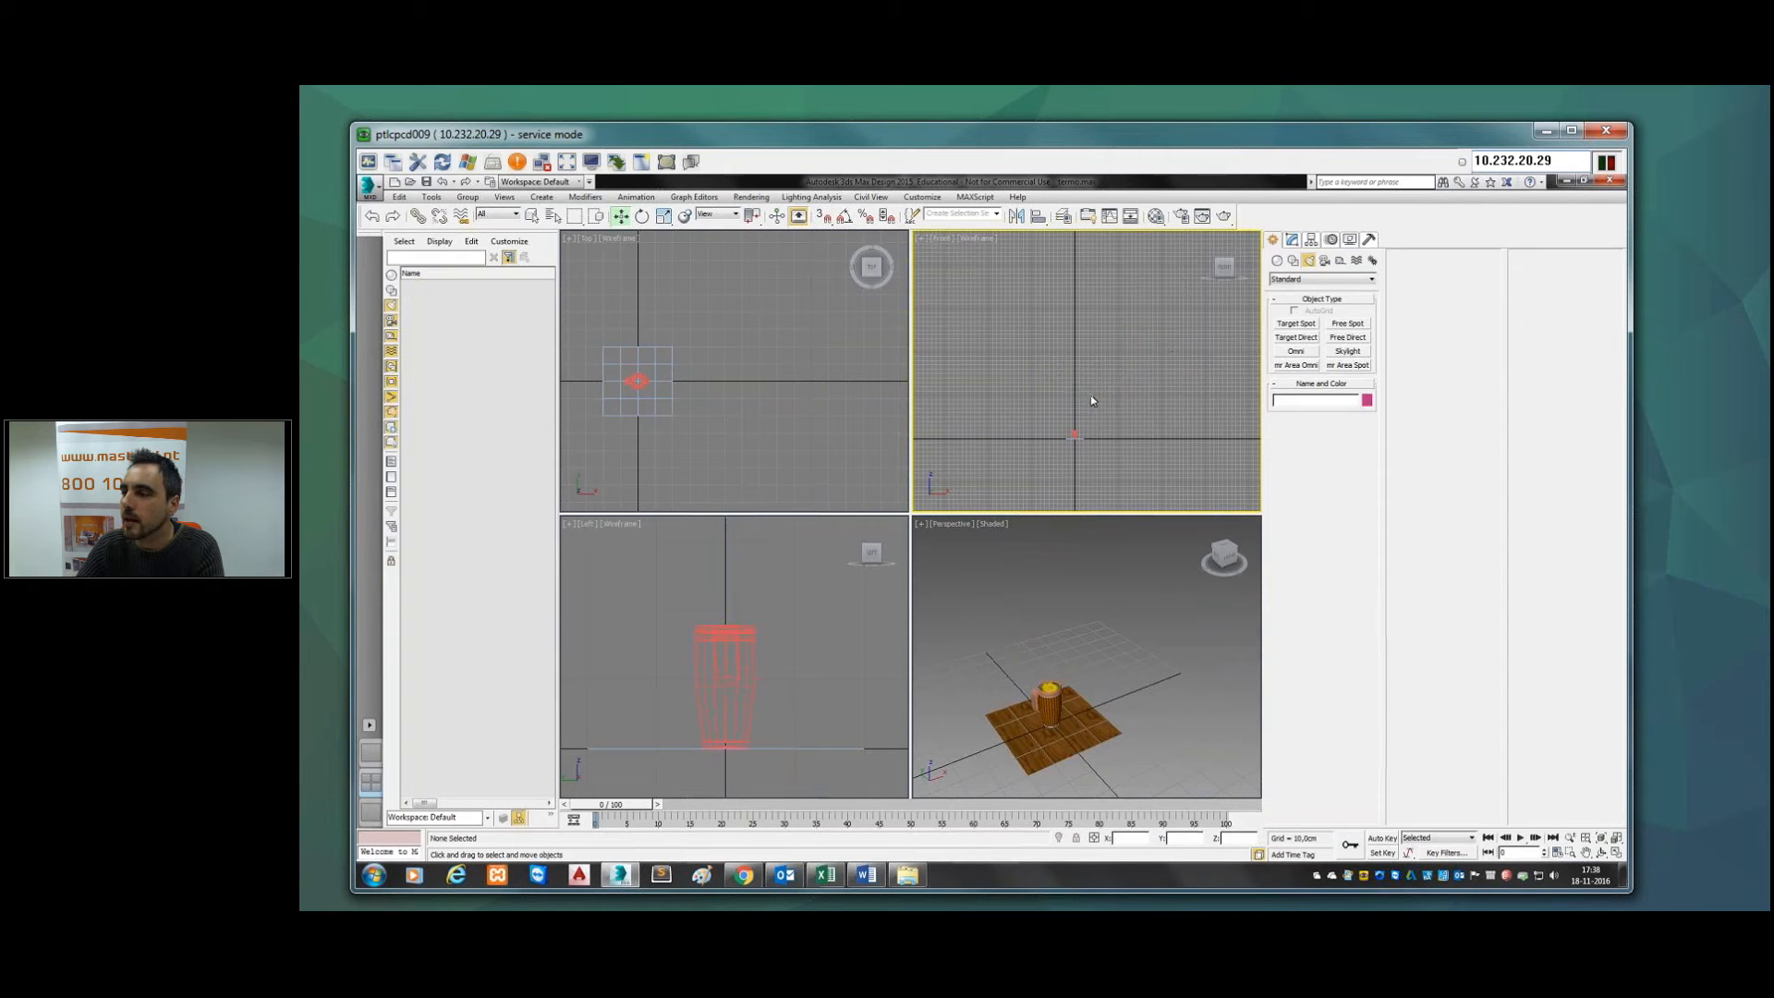
Step: Place an Omni light above and beside the mug in the Front view, at about X 12.4 cm and Z 43.3 cm
click(1297, 353)
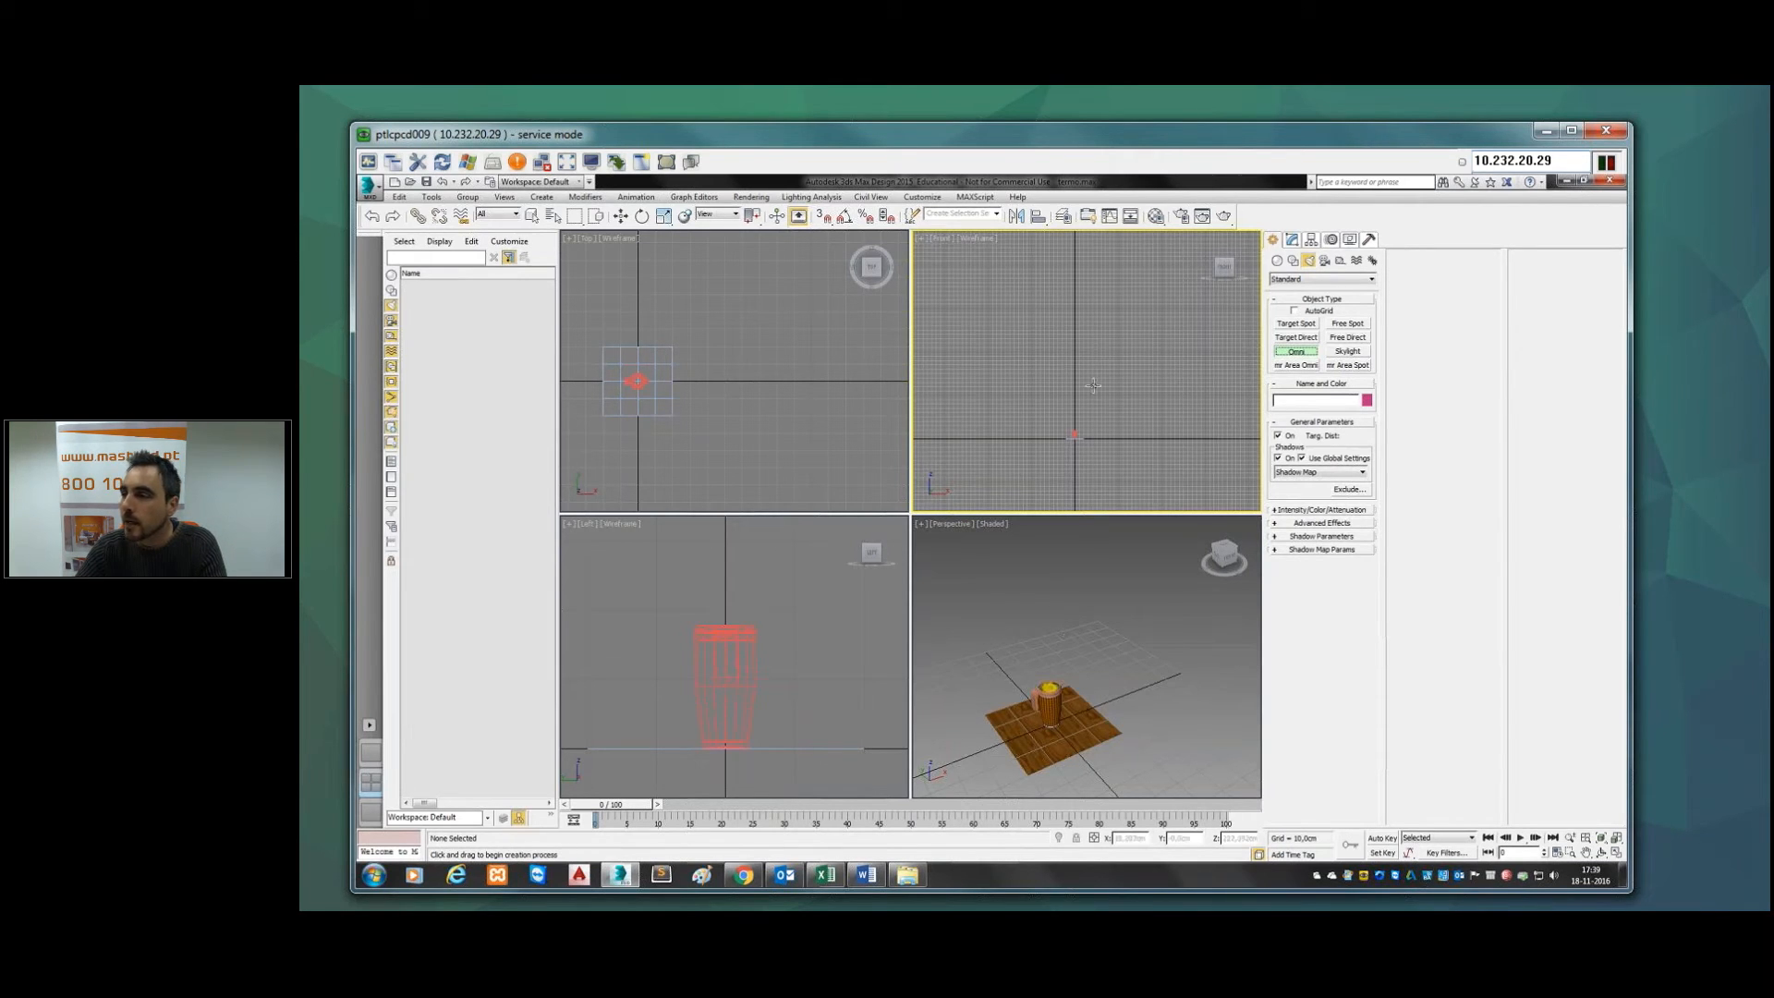
right_click(1081, 412)
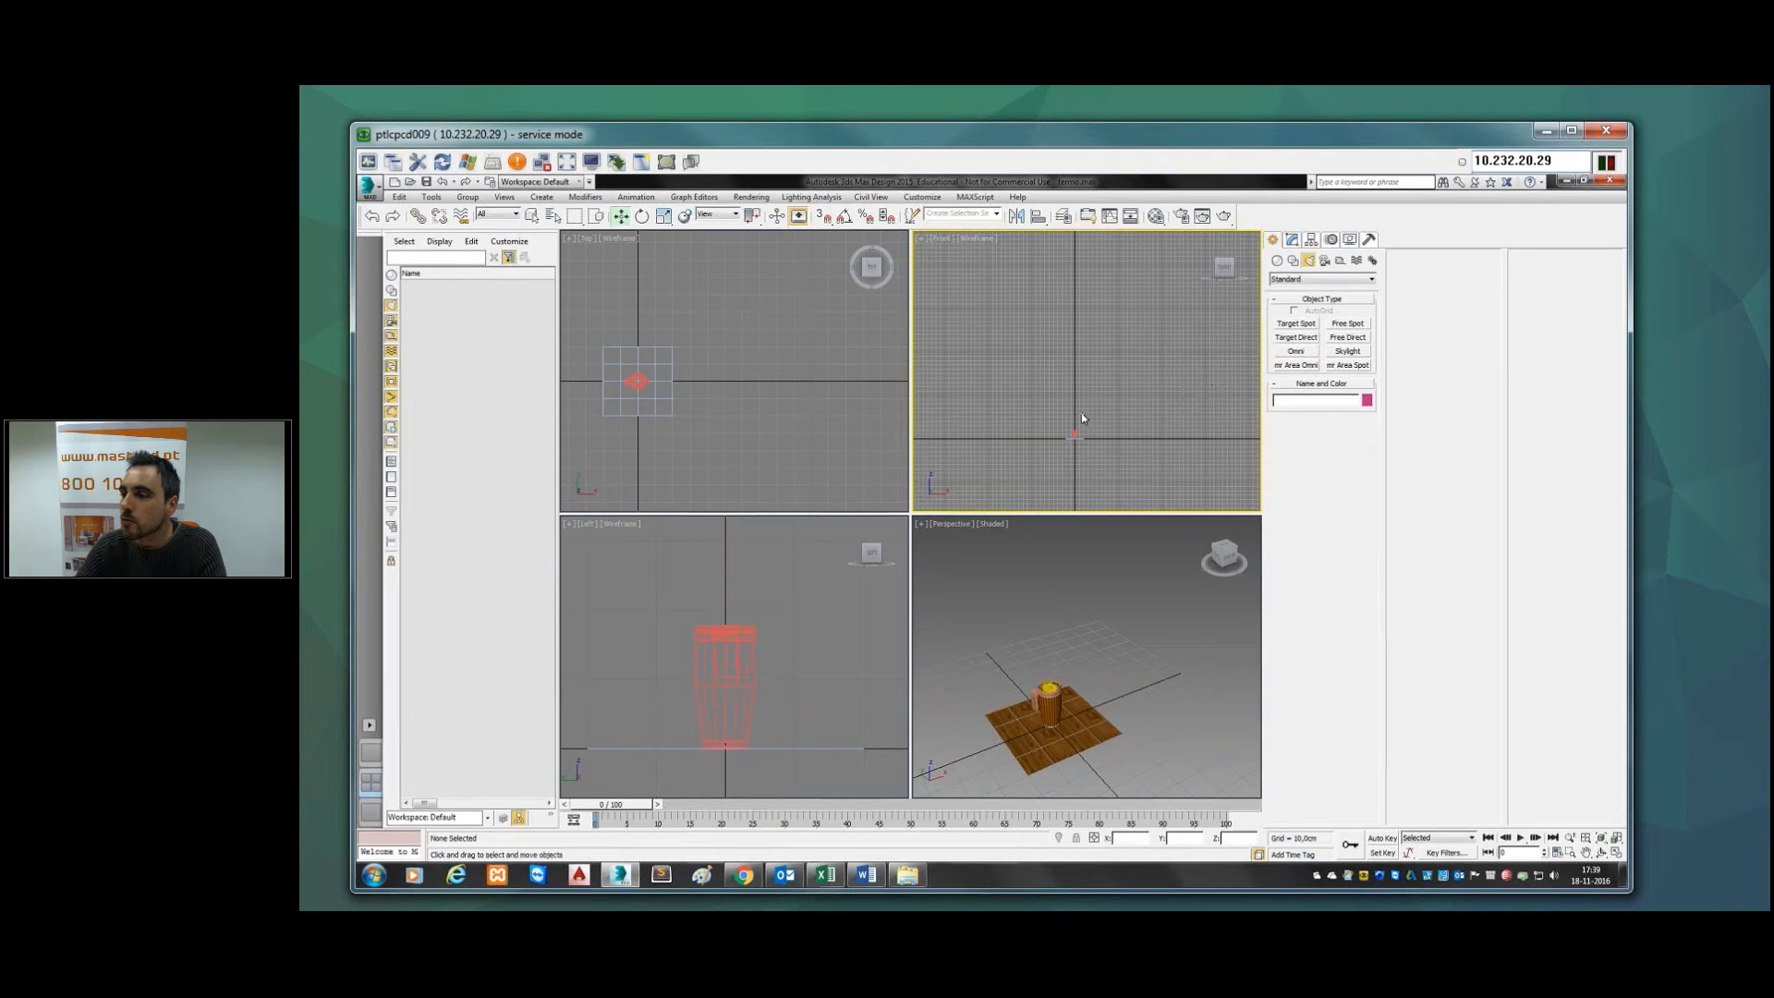
scroll(1079, 425, up, 3)
middle_drag(1078, 426, 1098, 369)
click(1289, 352)
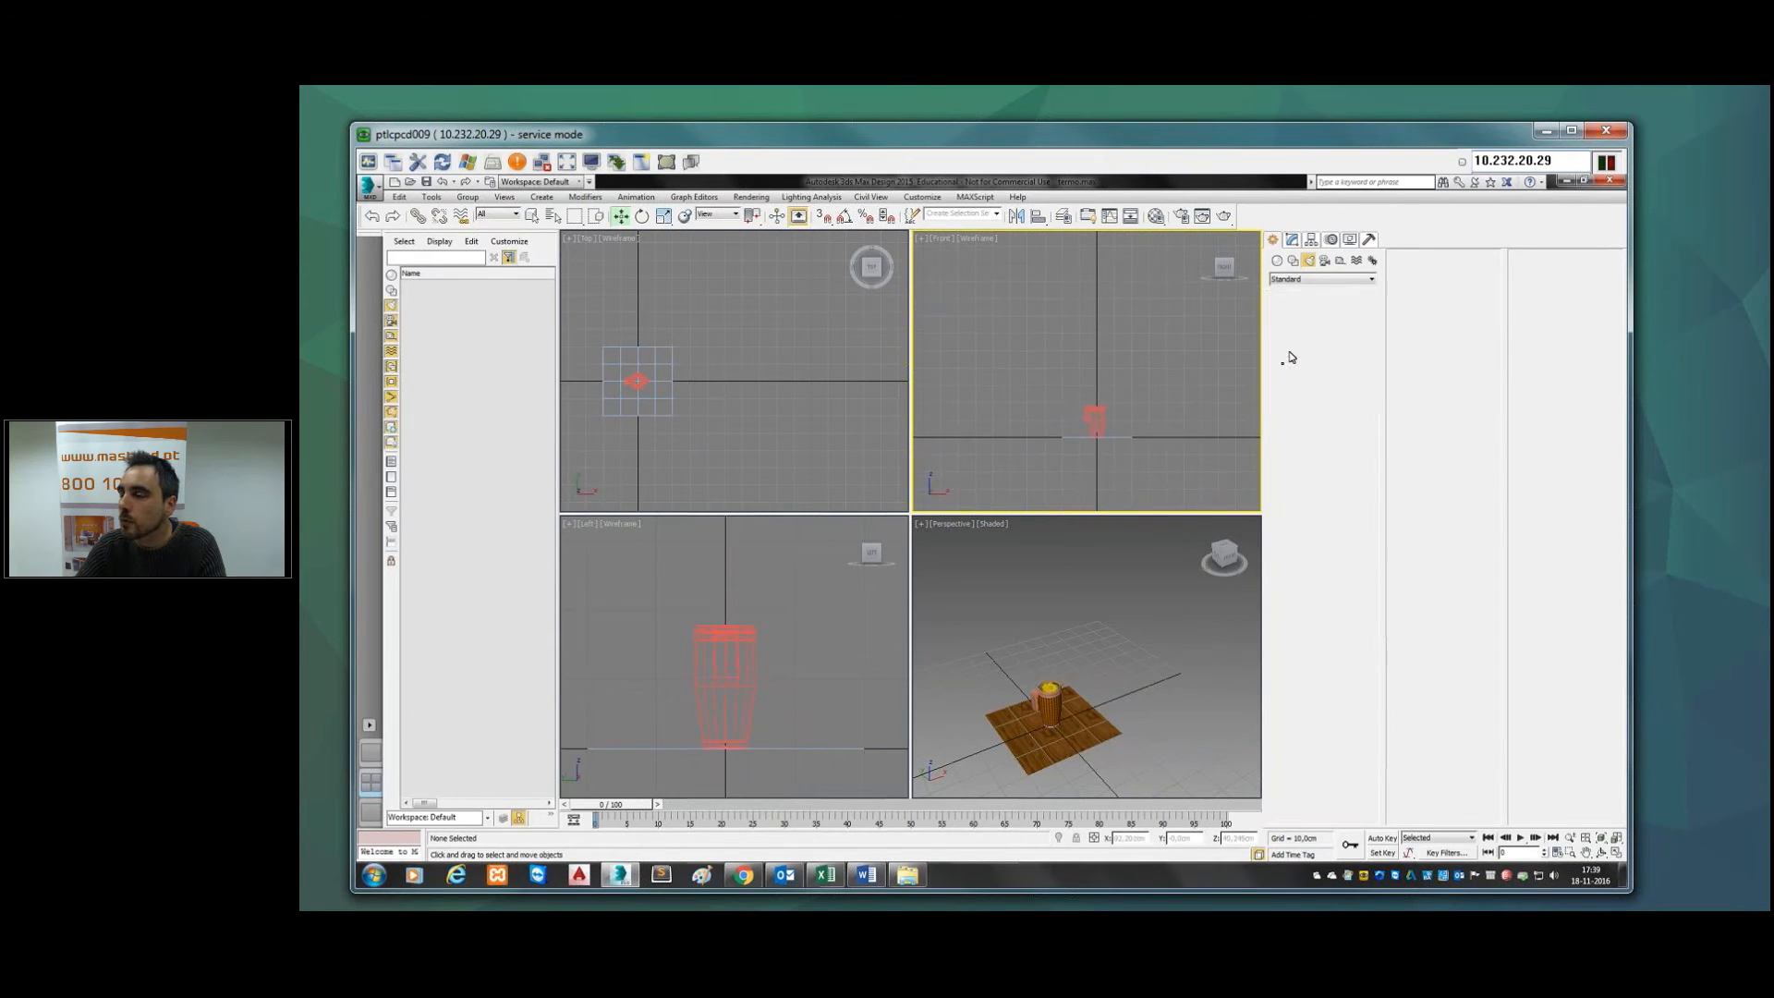
click(1117, 362)
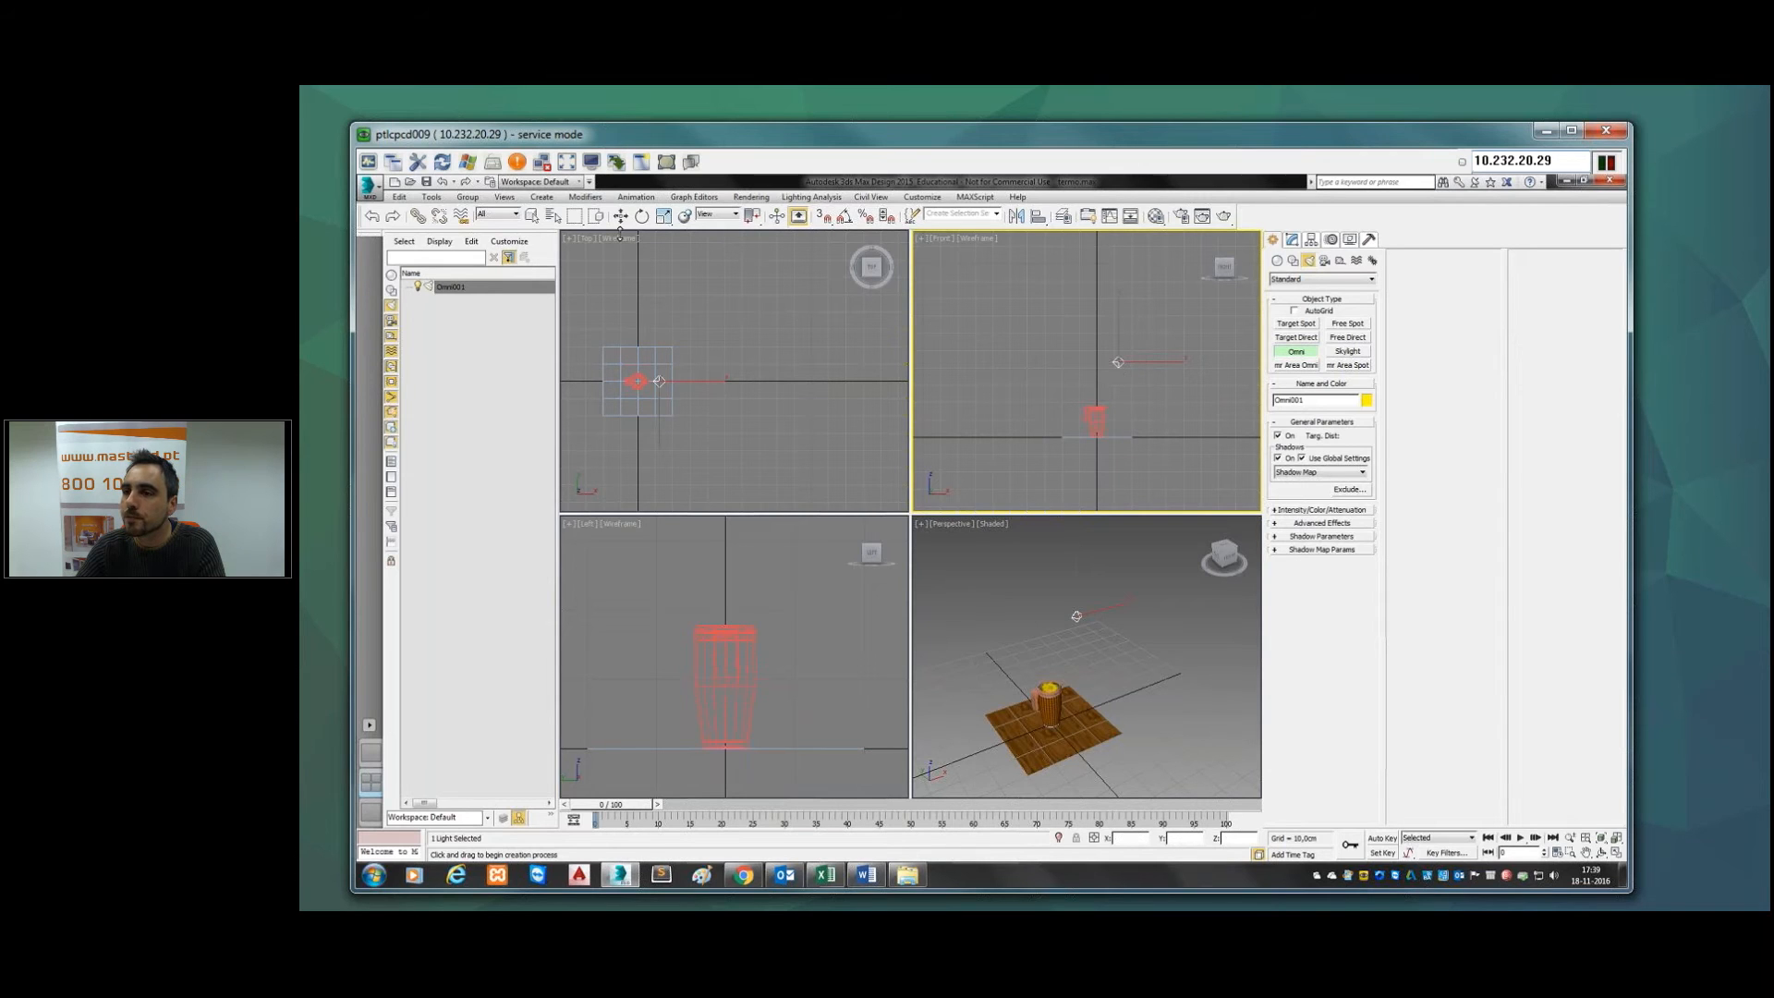
Step: Render the Perspective view framed closer on the mug to examine the Omni light's effect
right_click(1113, 670)
middle_drag(1097, 675, 1127, 631)
scroll(1127, 631, up, 3)
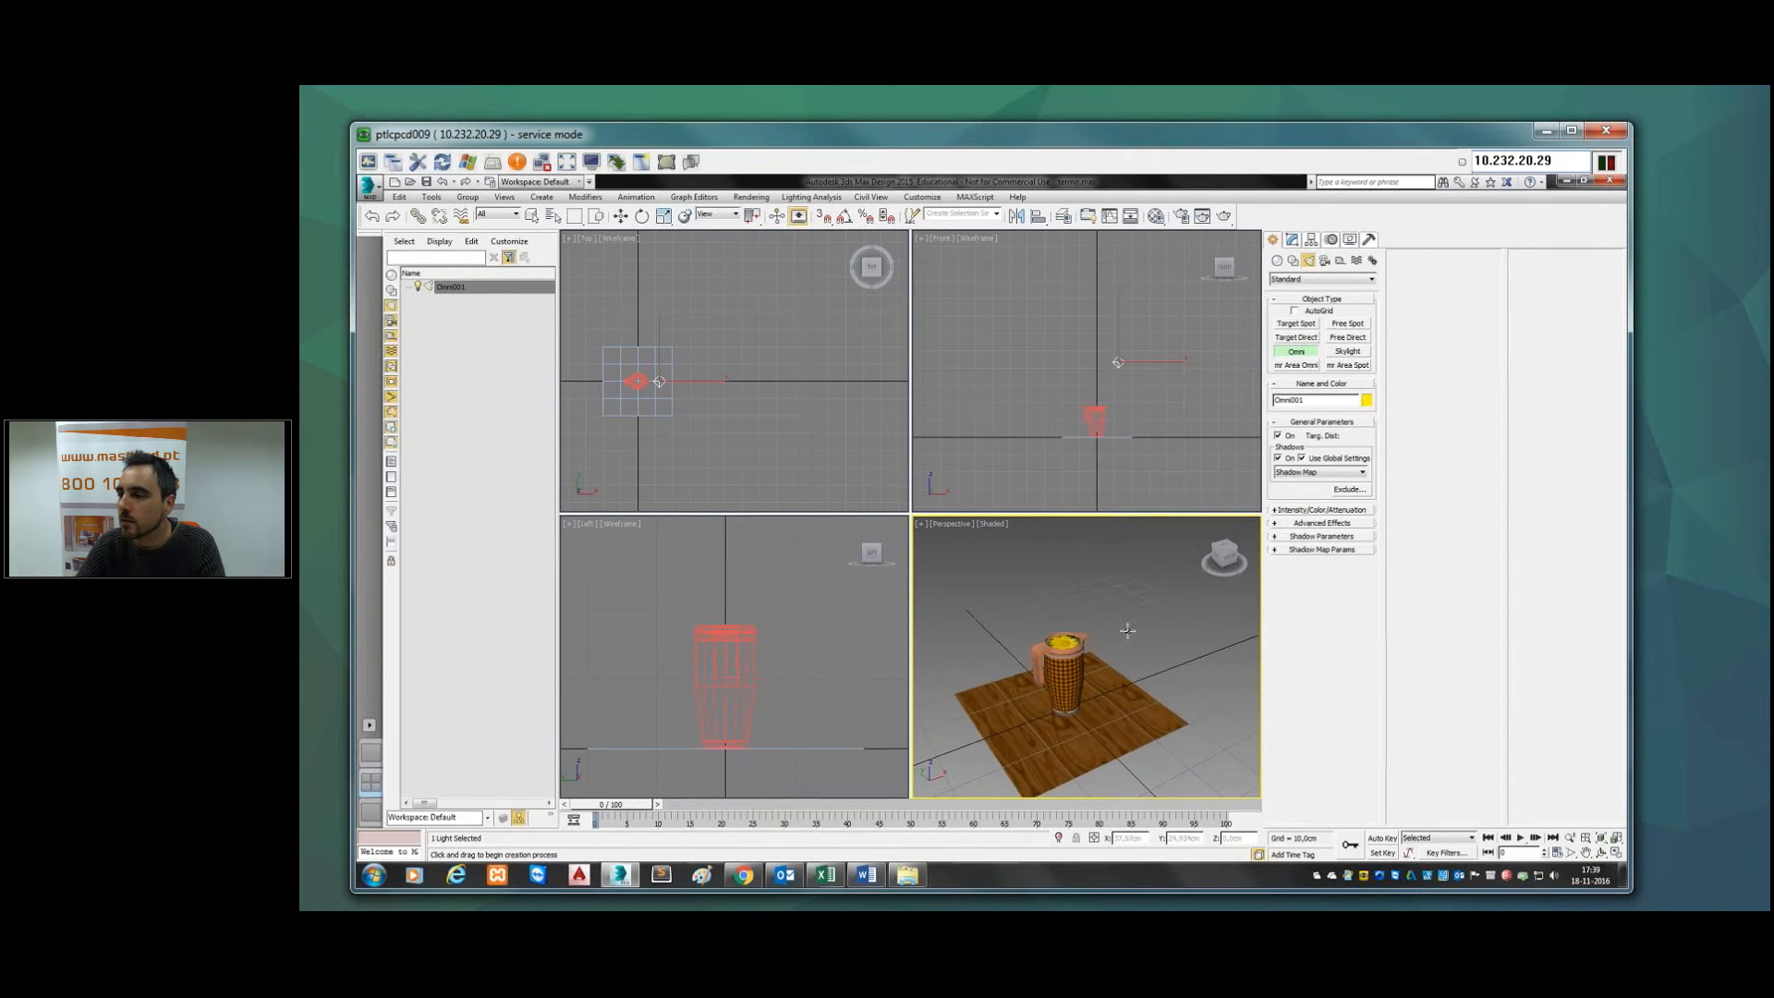
click(1202, 215)
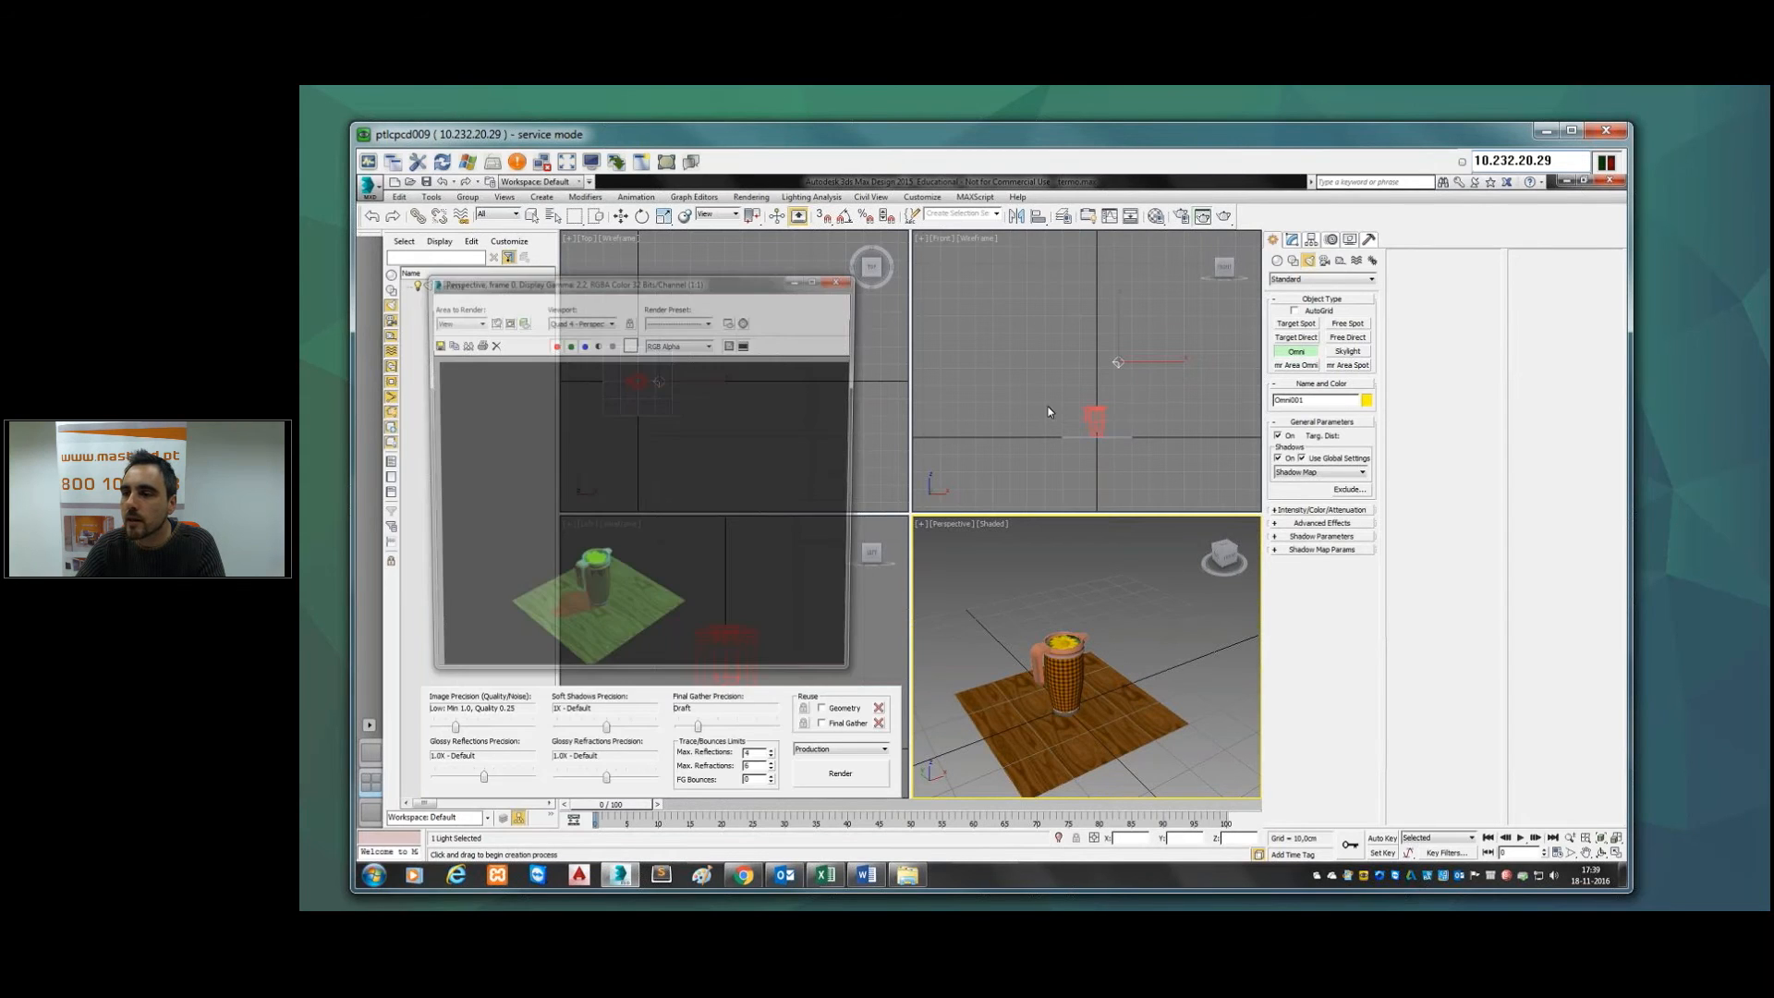
click(837, 774)
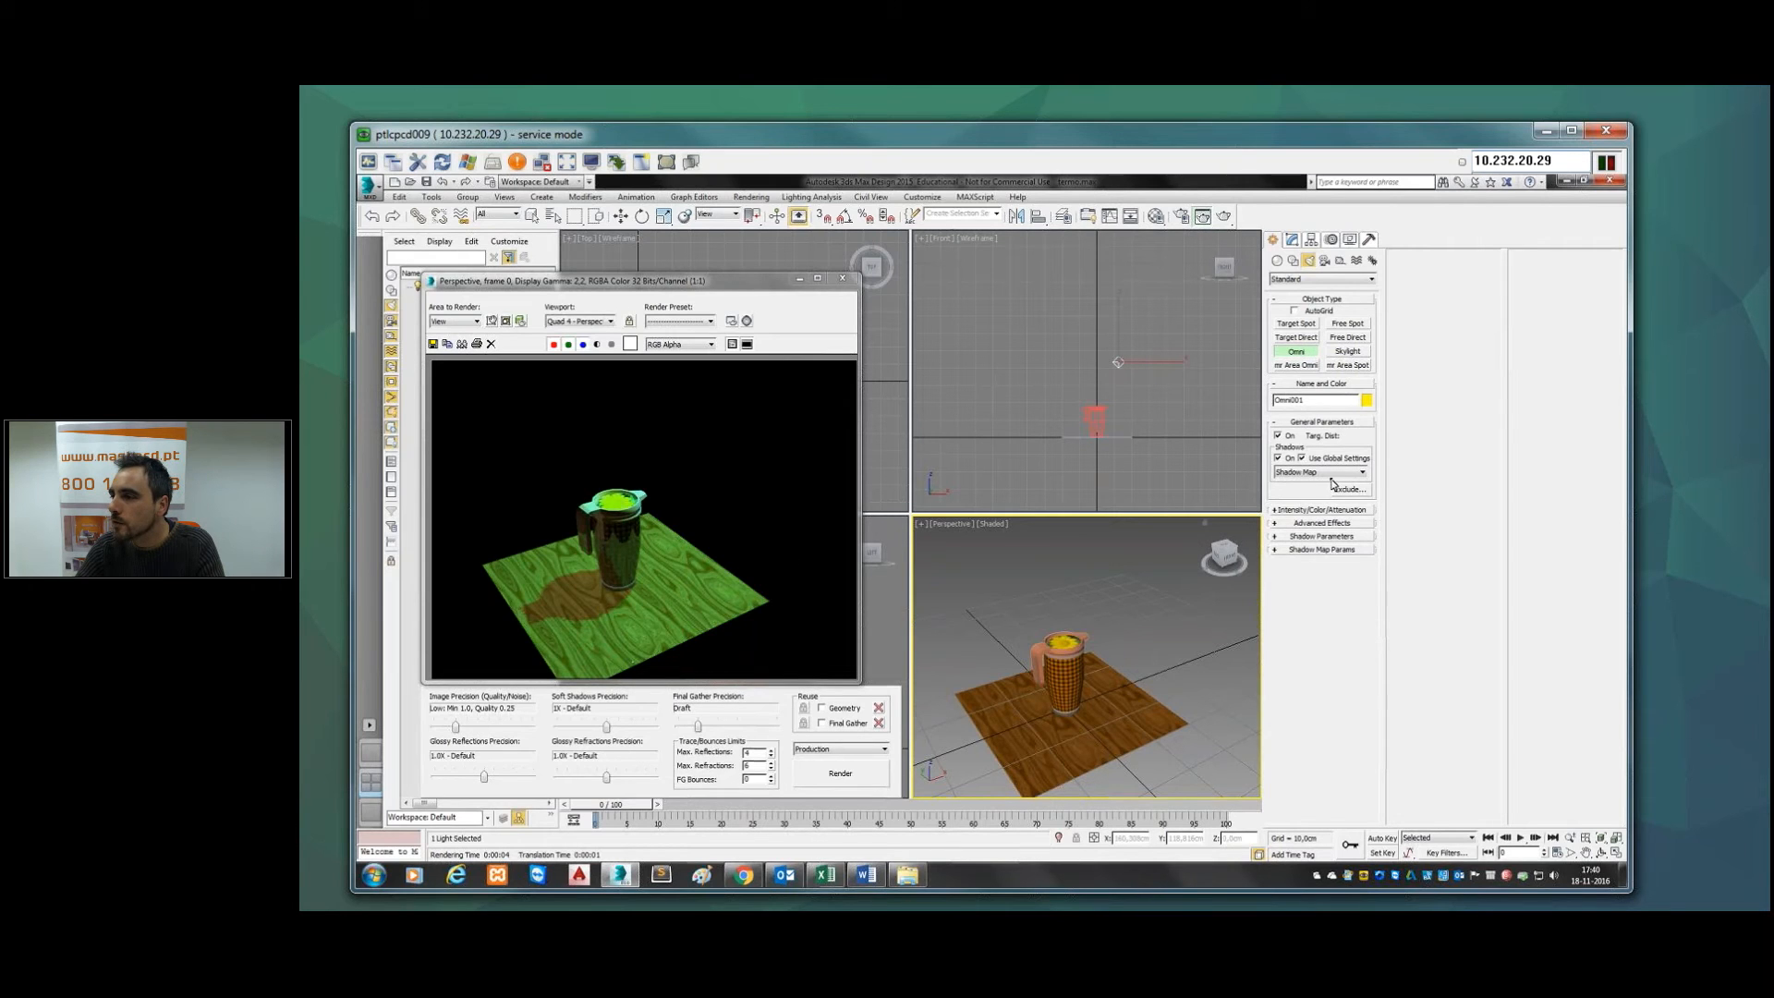
Step: Try to change the Omni light's colour to white in its creation settings
click(1296, 351)
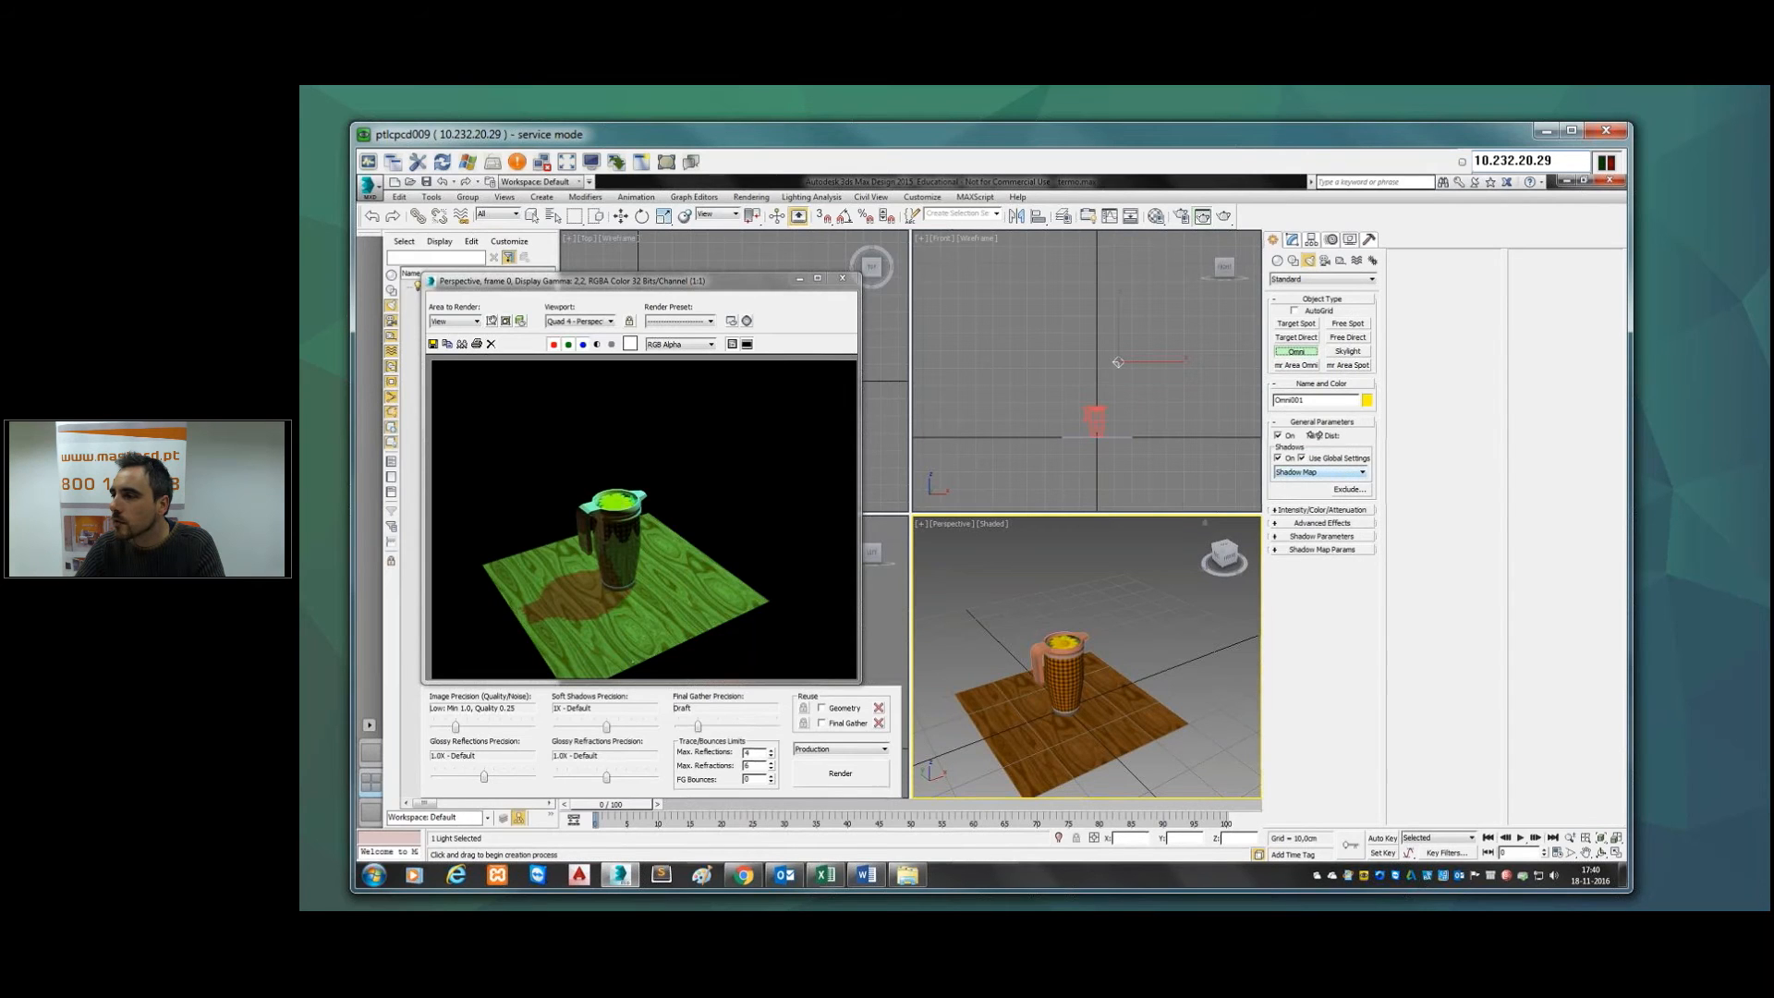
click(1345, 472)
click(1347, 472)
click(1351, 509)
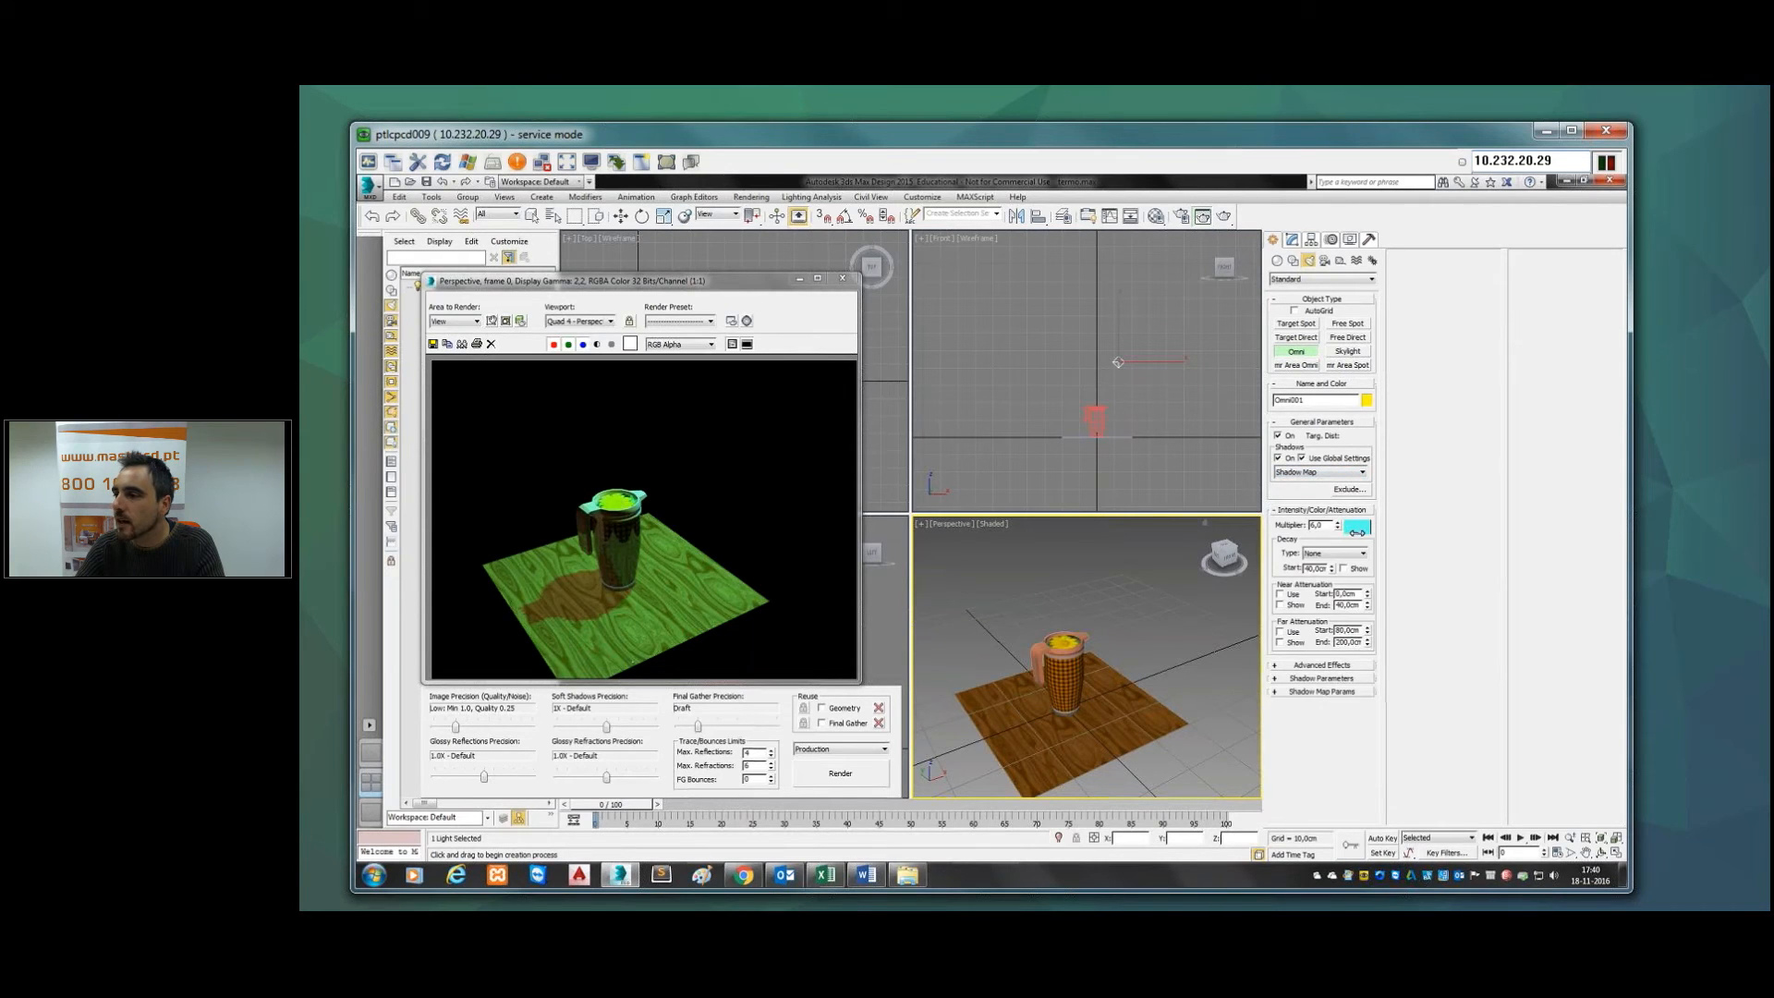
click(1357, 527)
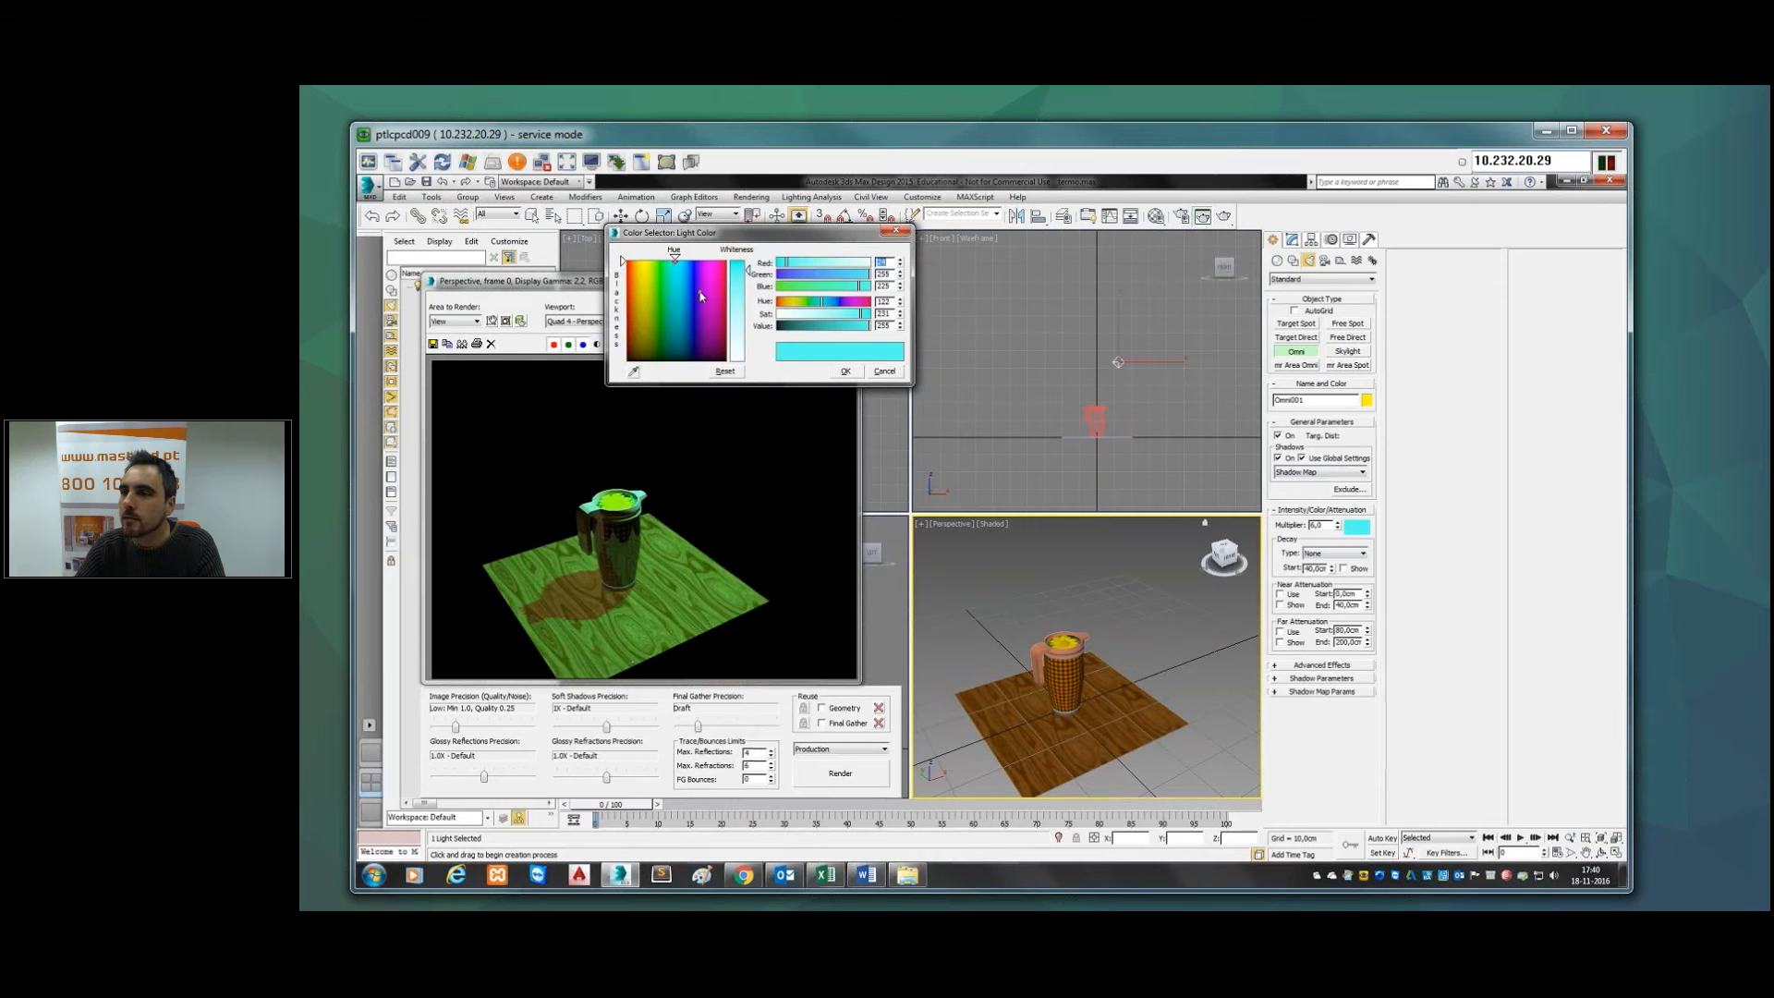
click(748, 294)
drag(752, 303, 750, 365)
click(842, 371)
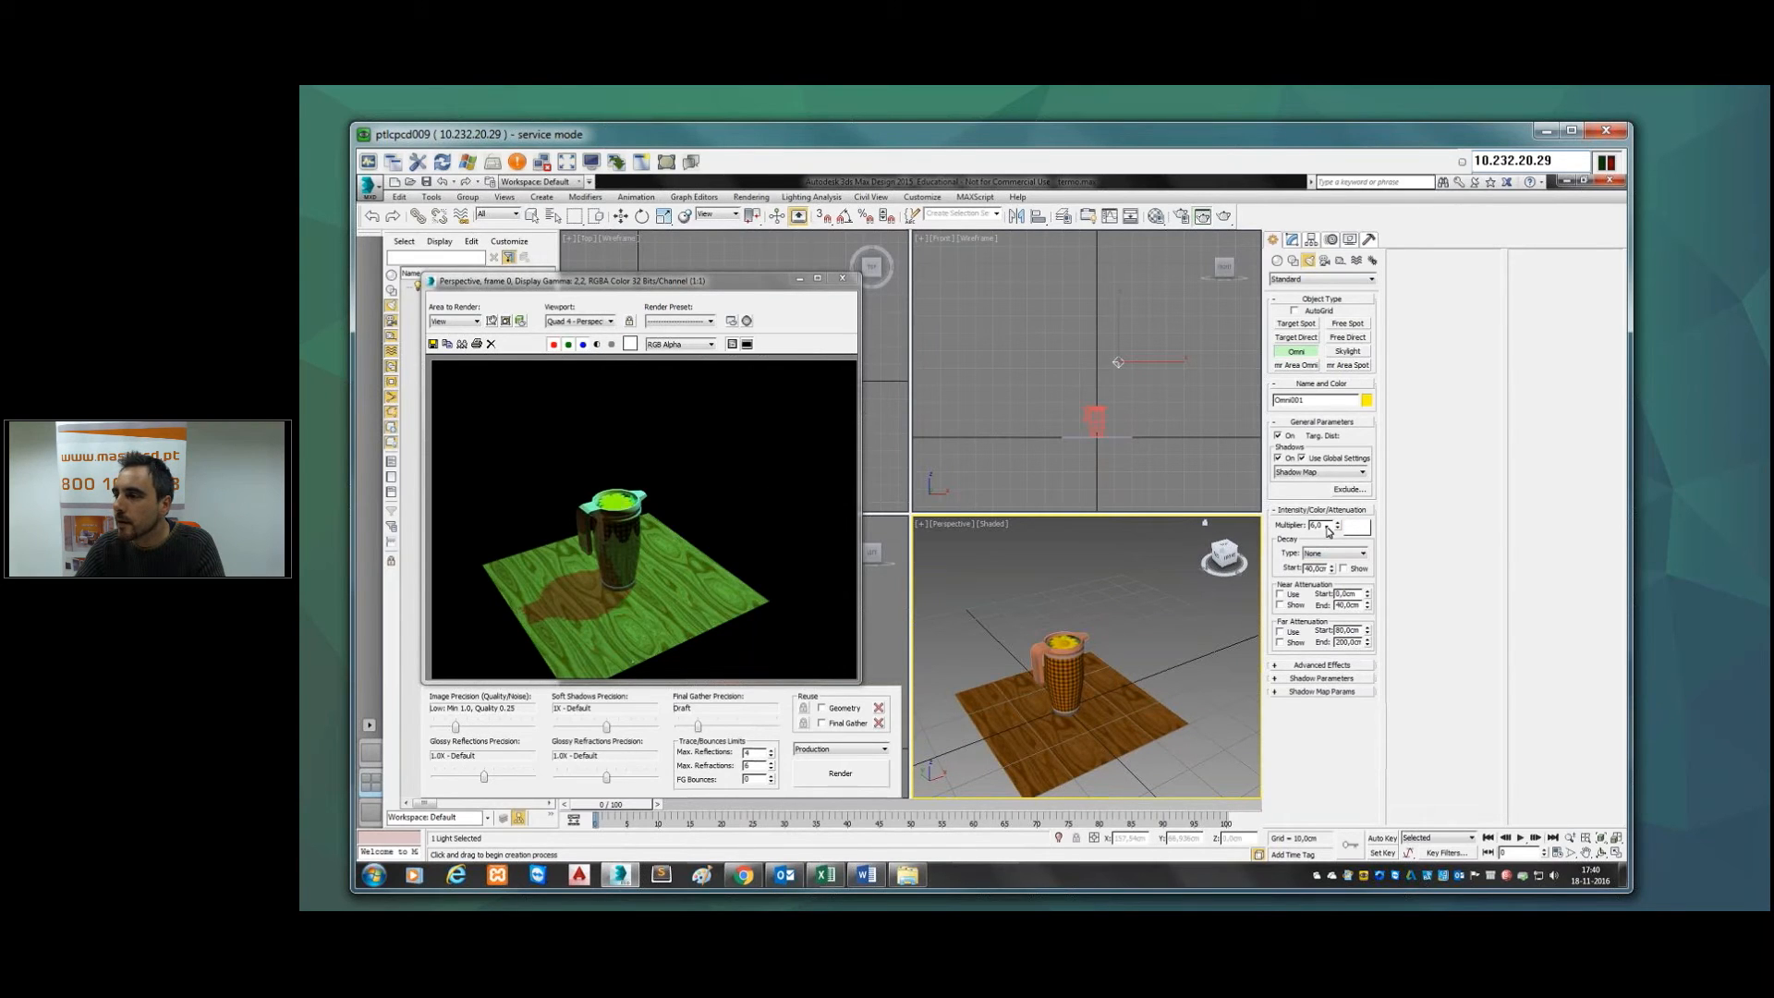
Step: Try to change the Omni light's shadow colour to nearly black in its creation settings
click(1325, 678)
click(1301, 701)
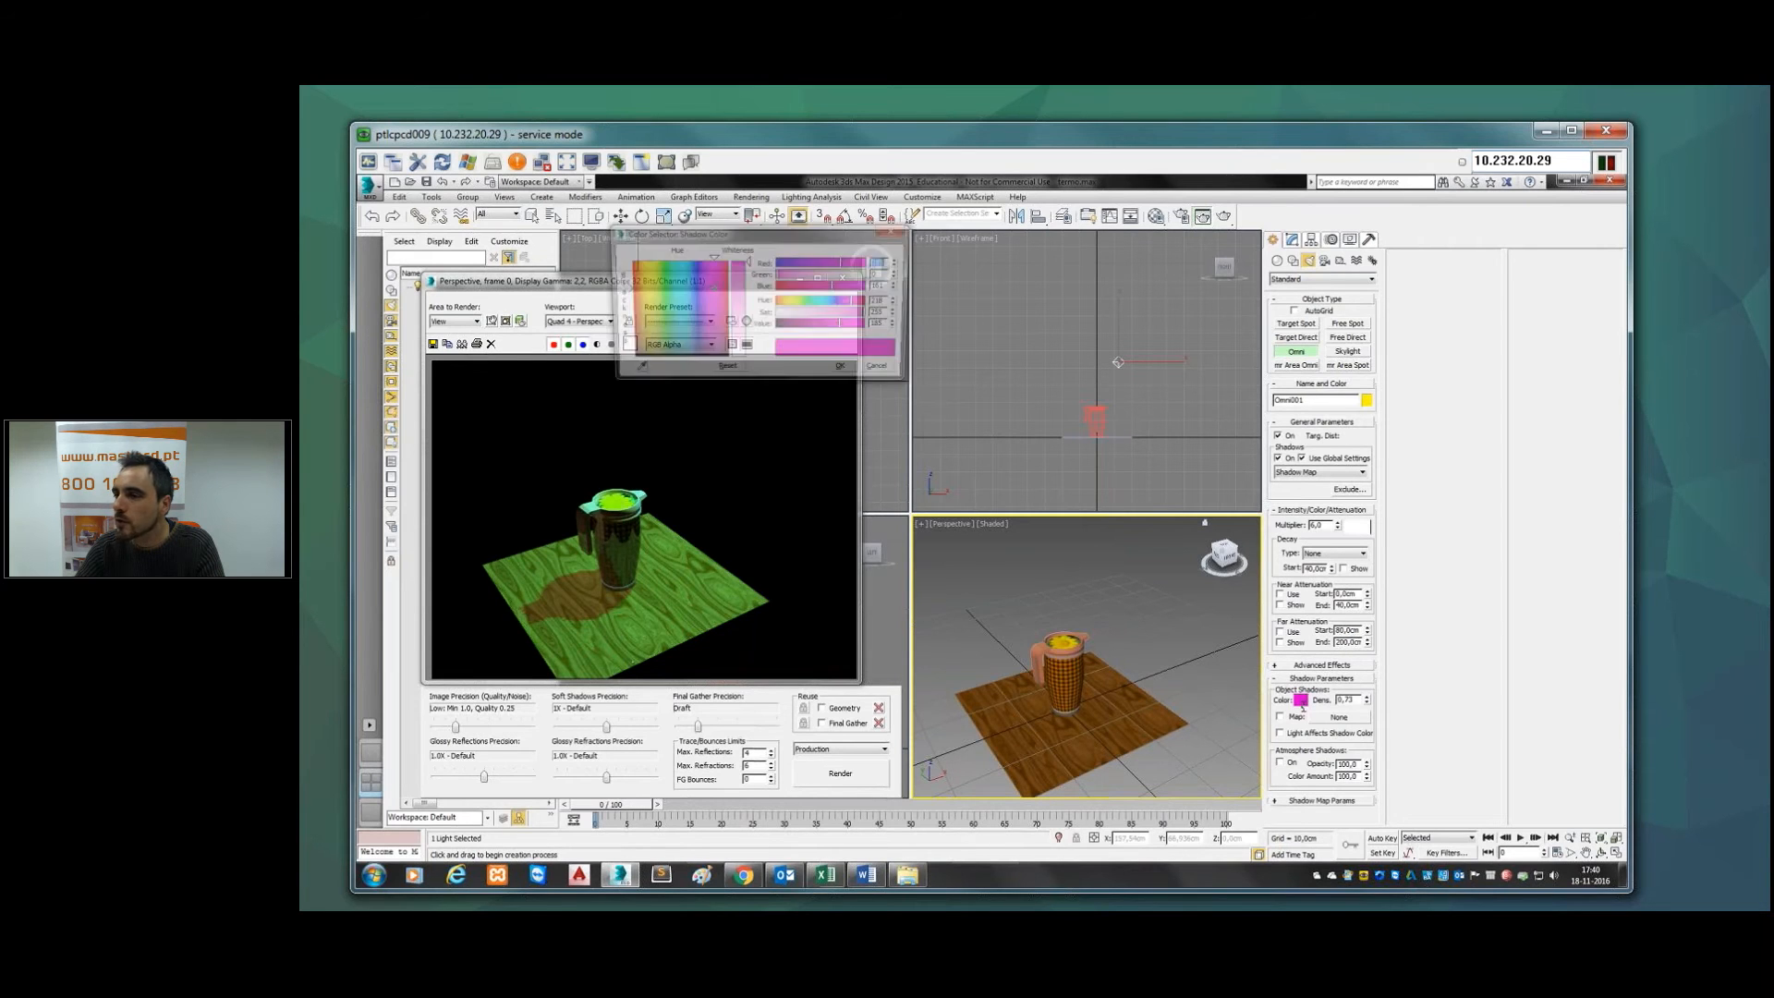
click(644, 357)
mouse_move(644, 356)
mouse_down()
mouse_move(656, 362)
mouse_move(624, 361)
mouse_up()
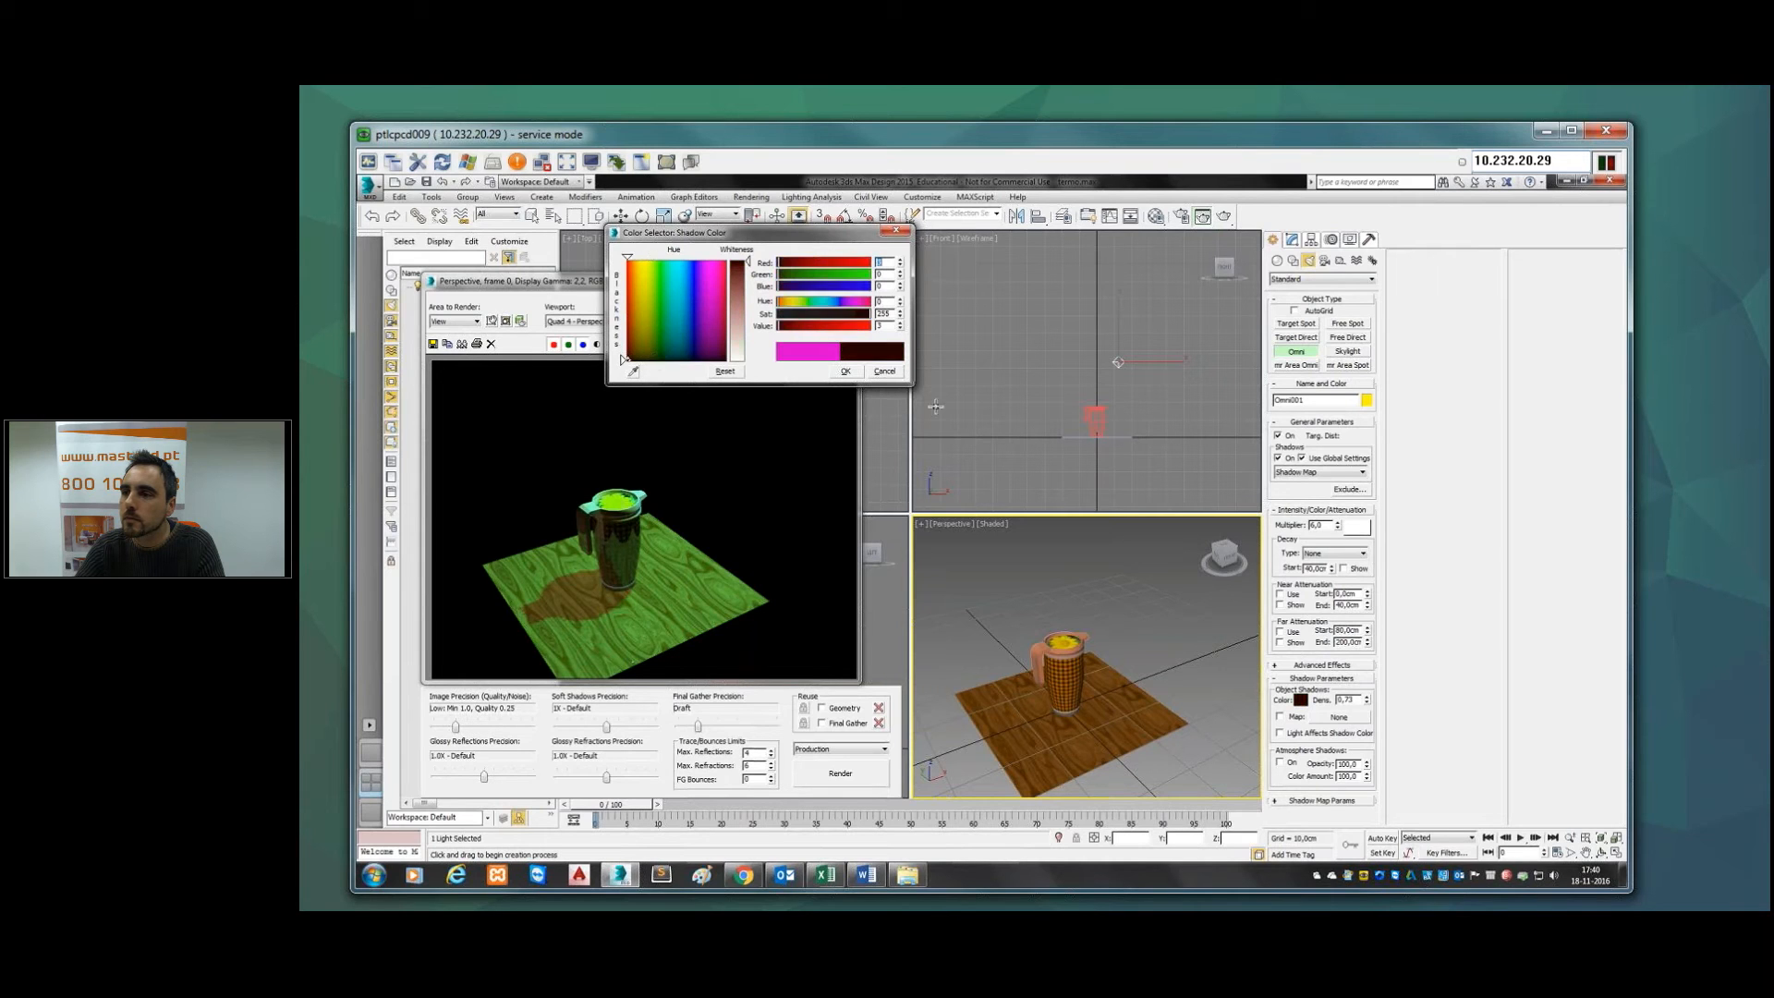
click(846, 371)
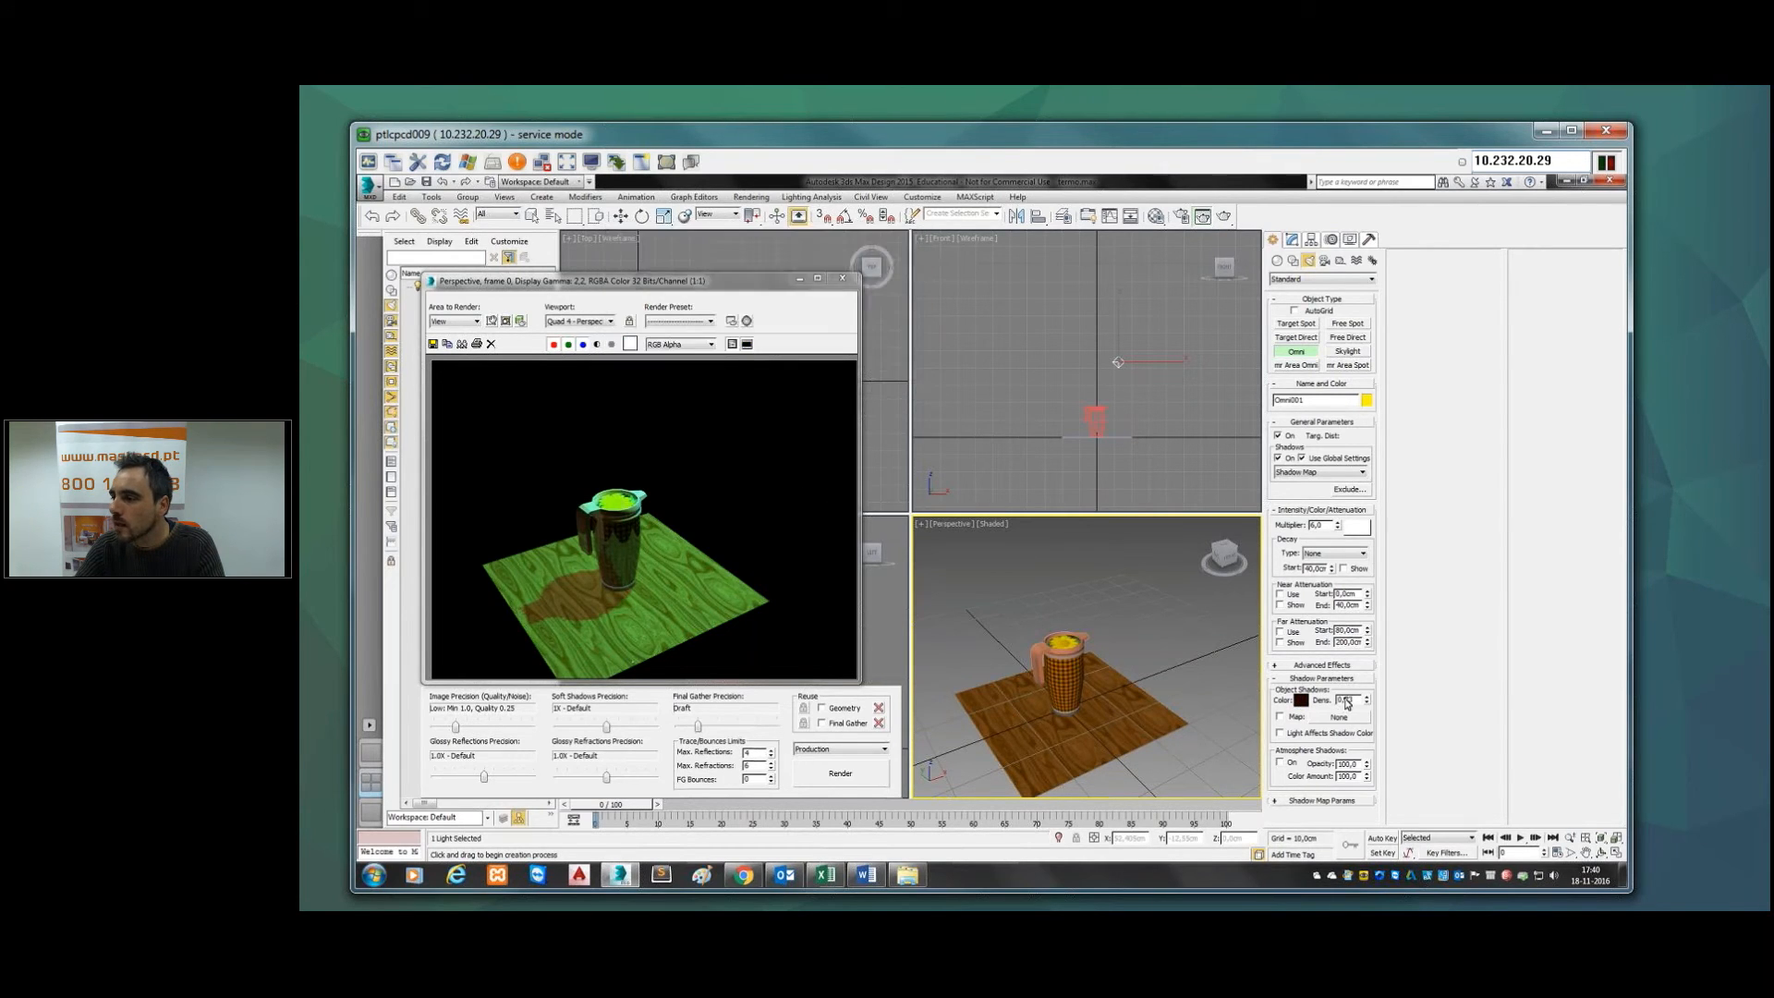
Step: Render the Perspective view again to check the light and shadow colours, and close the rendered image
click(1201, 217)
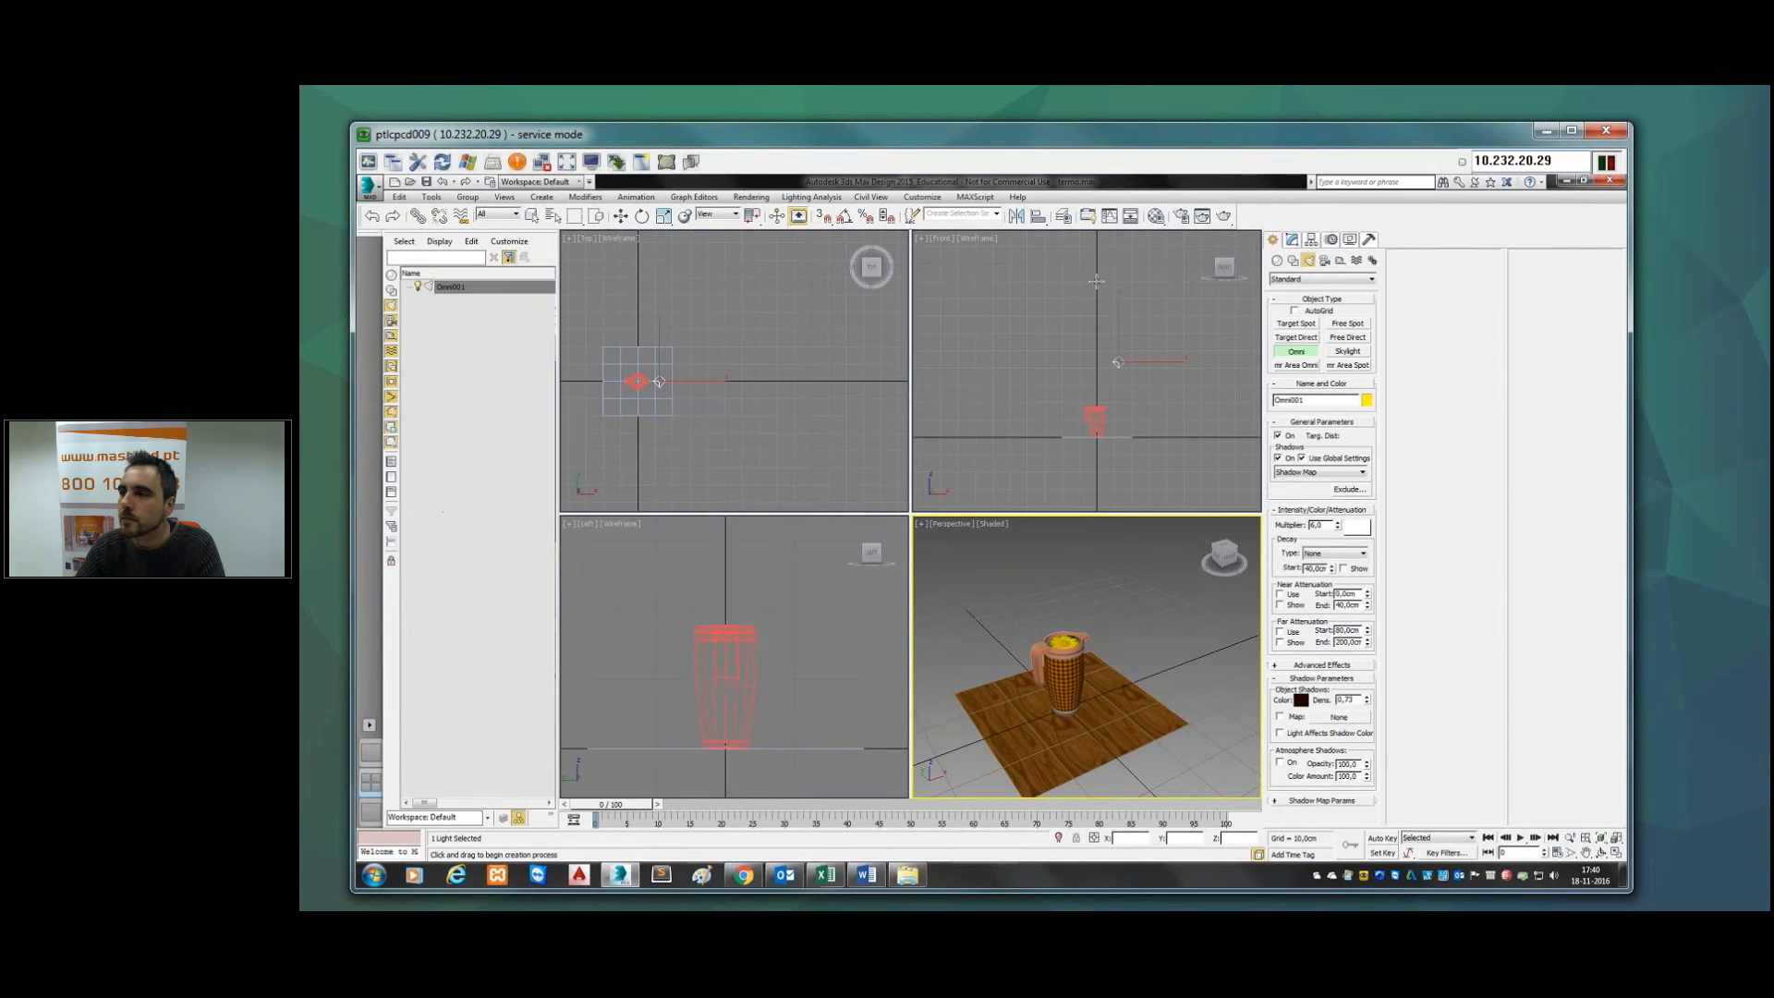
click(1200, 220)
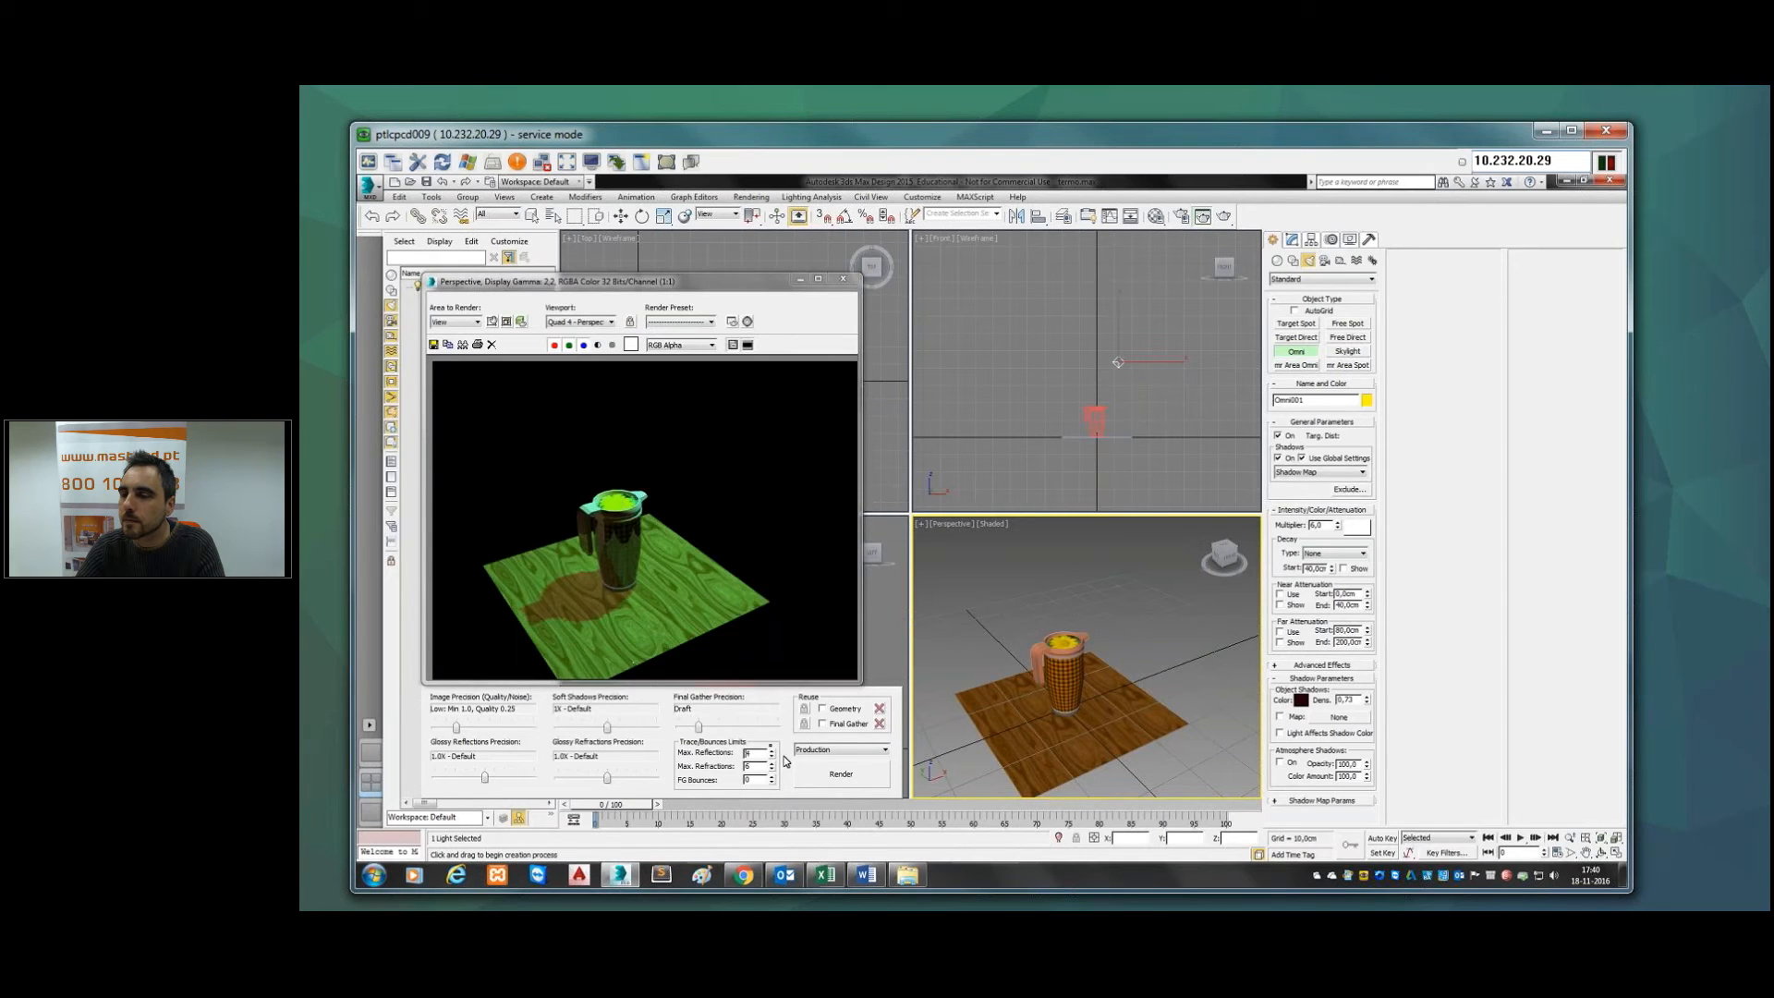
click(813, 772)
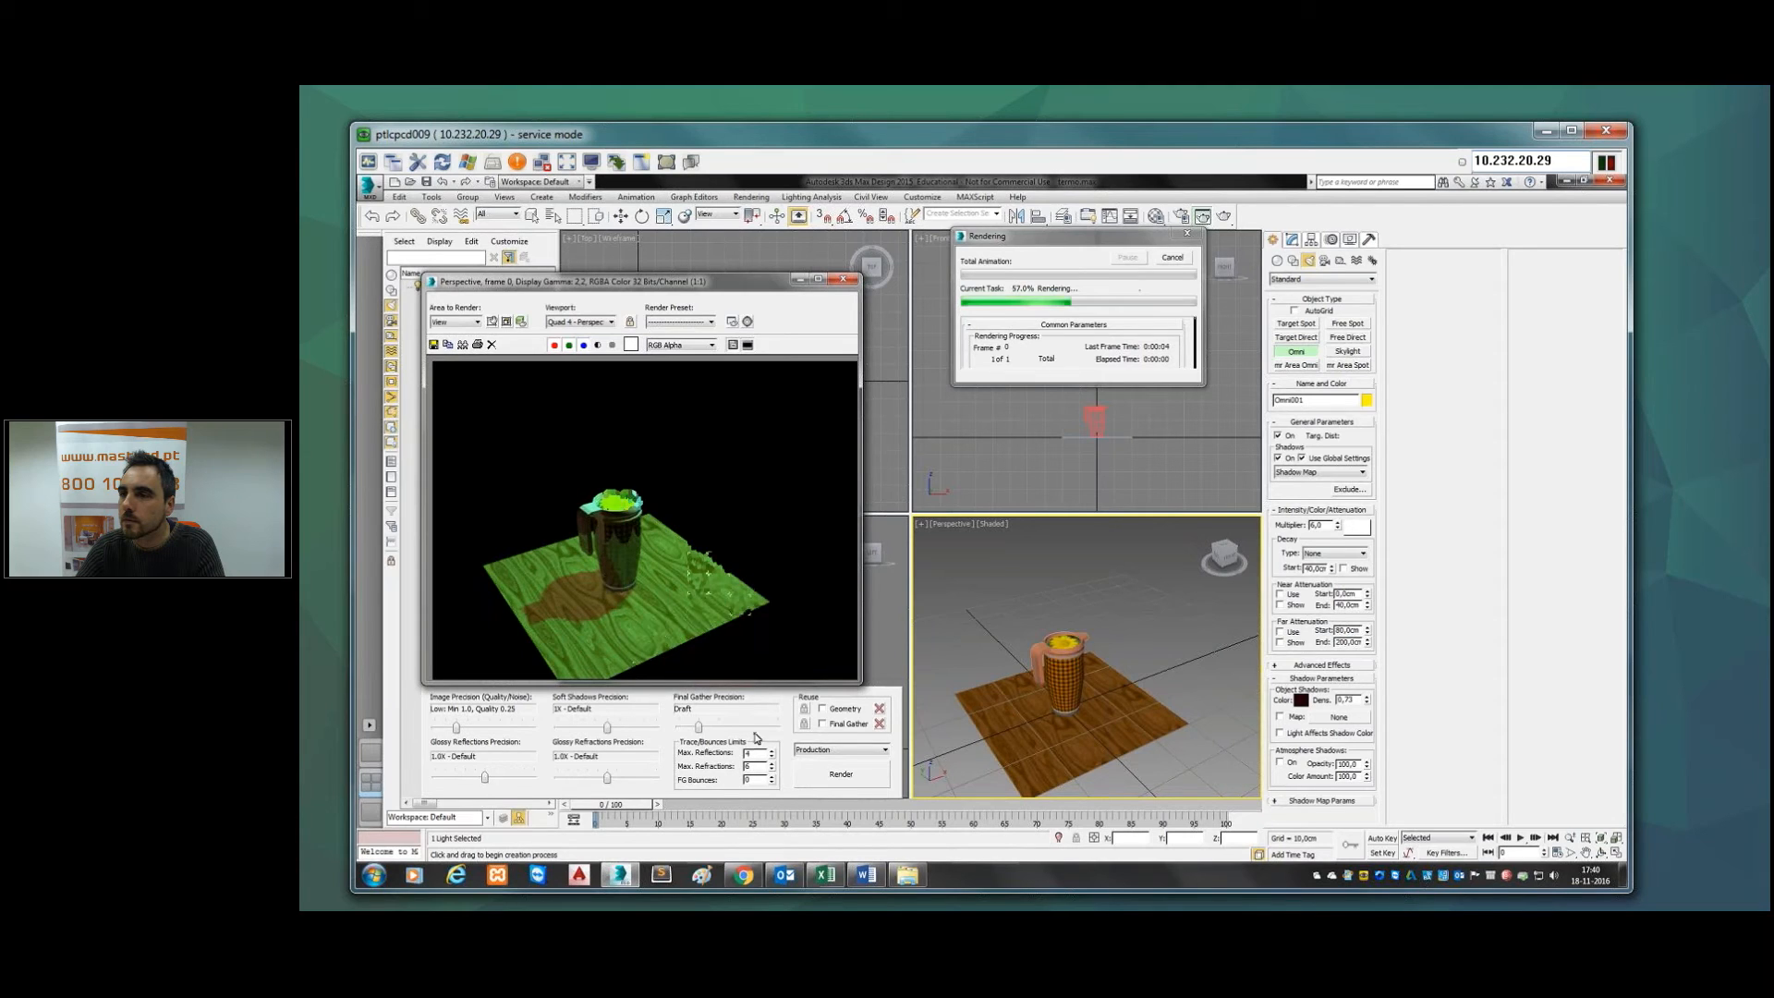
click(845, 280)
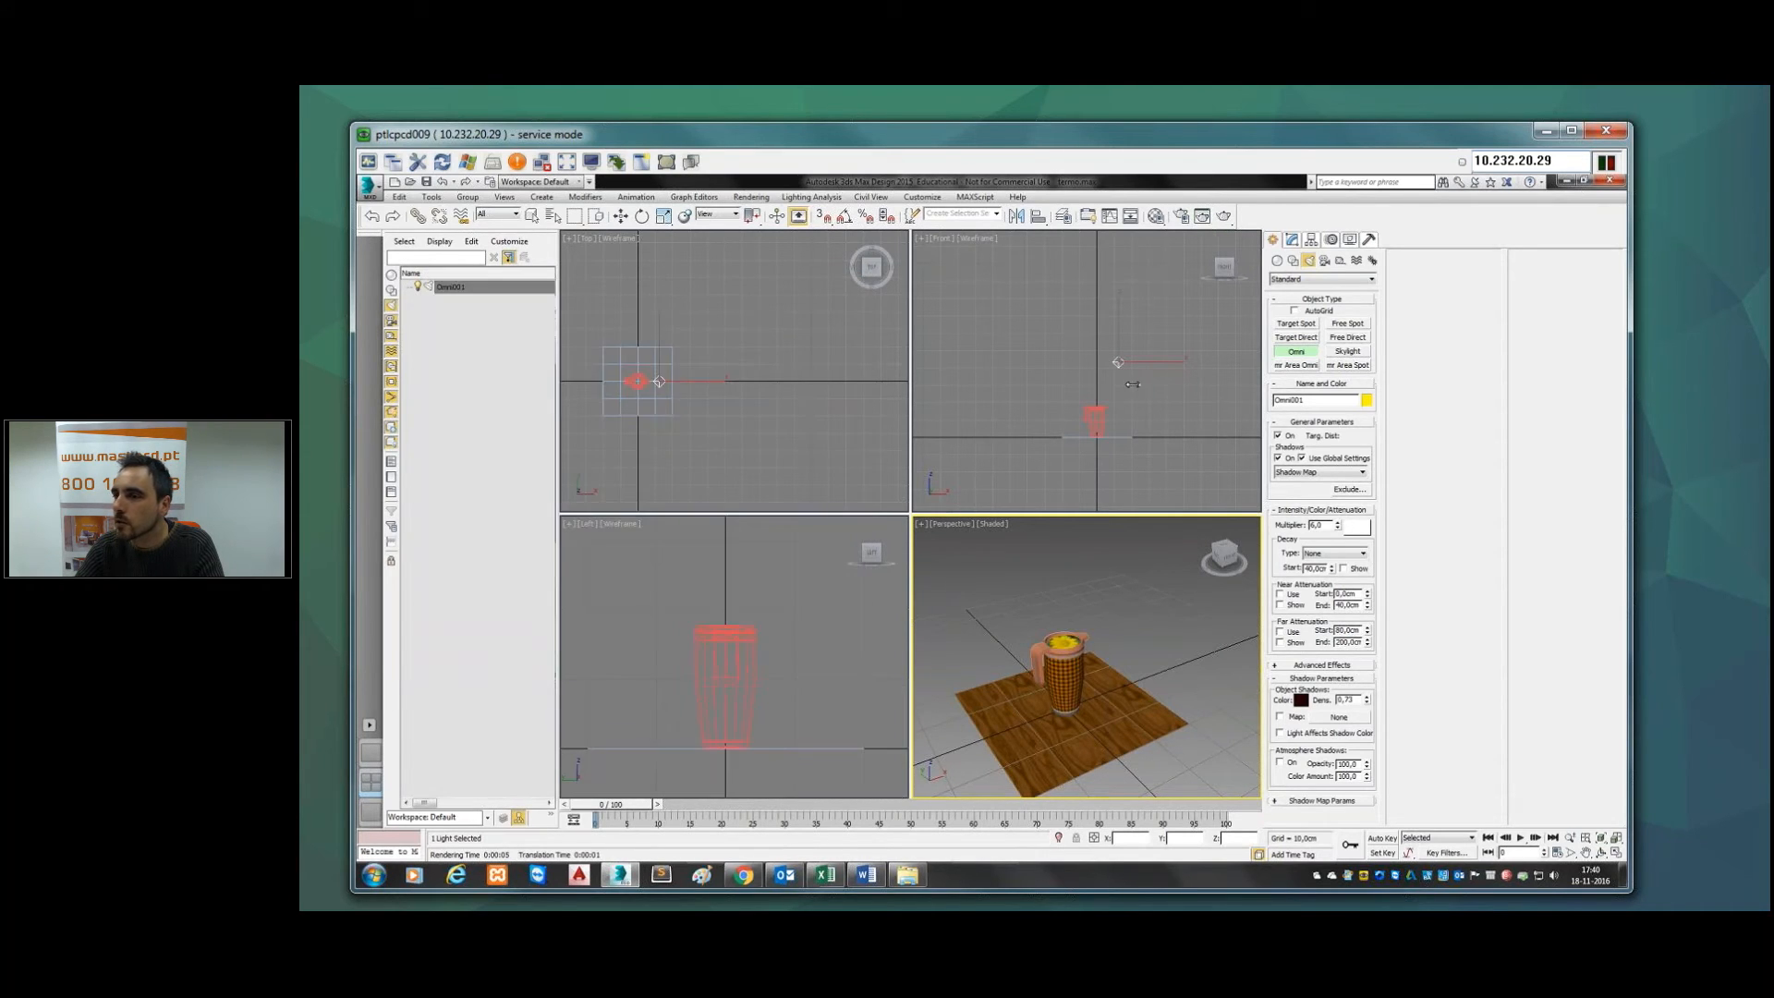
Step: Select the Omni light in the Front view, open its parameters for modification and check the available light types
click(620, 216)
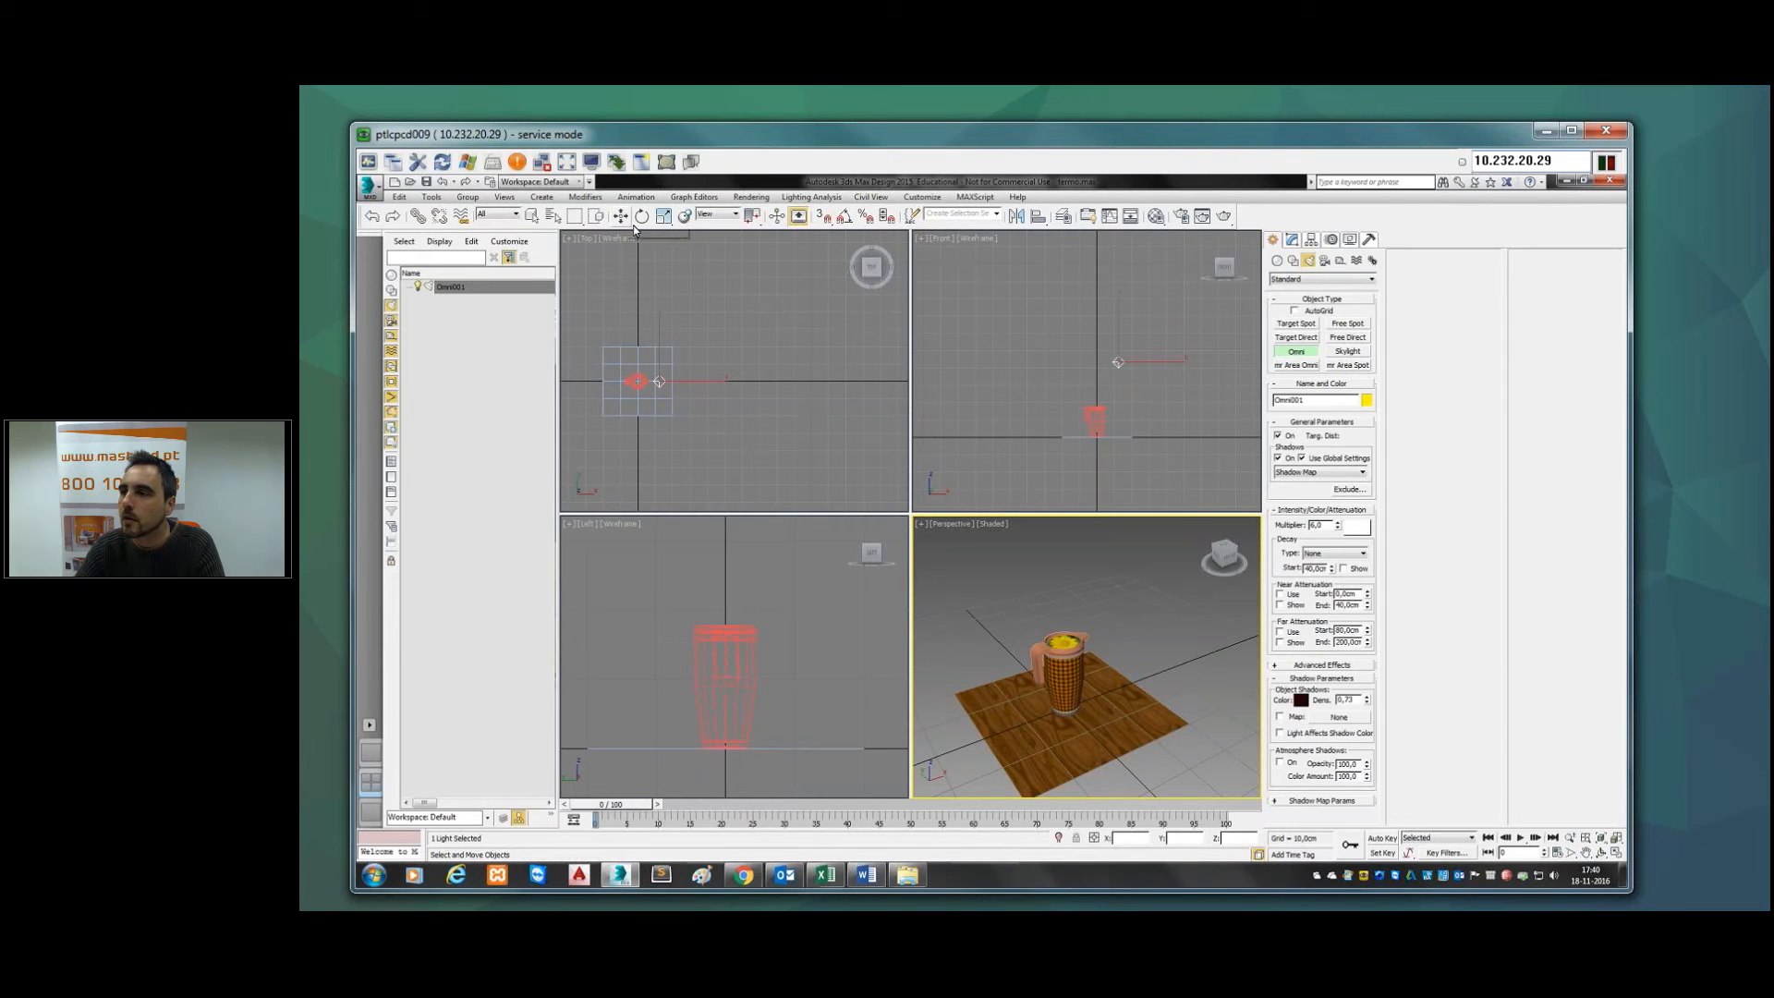
click(1119, 363)
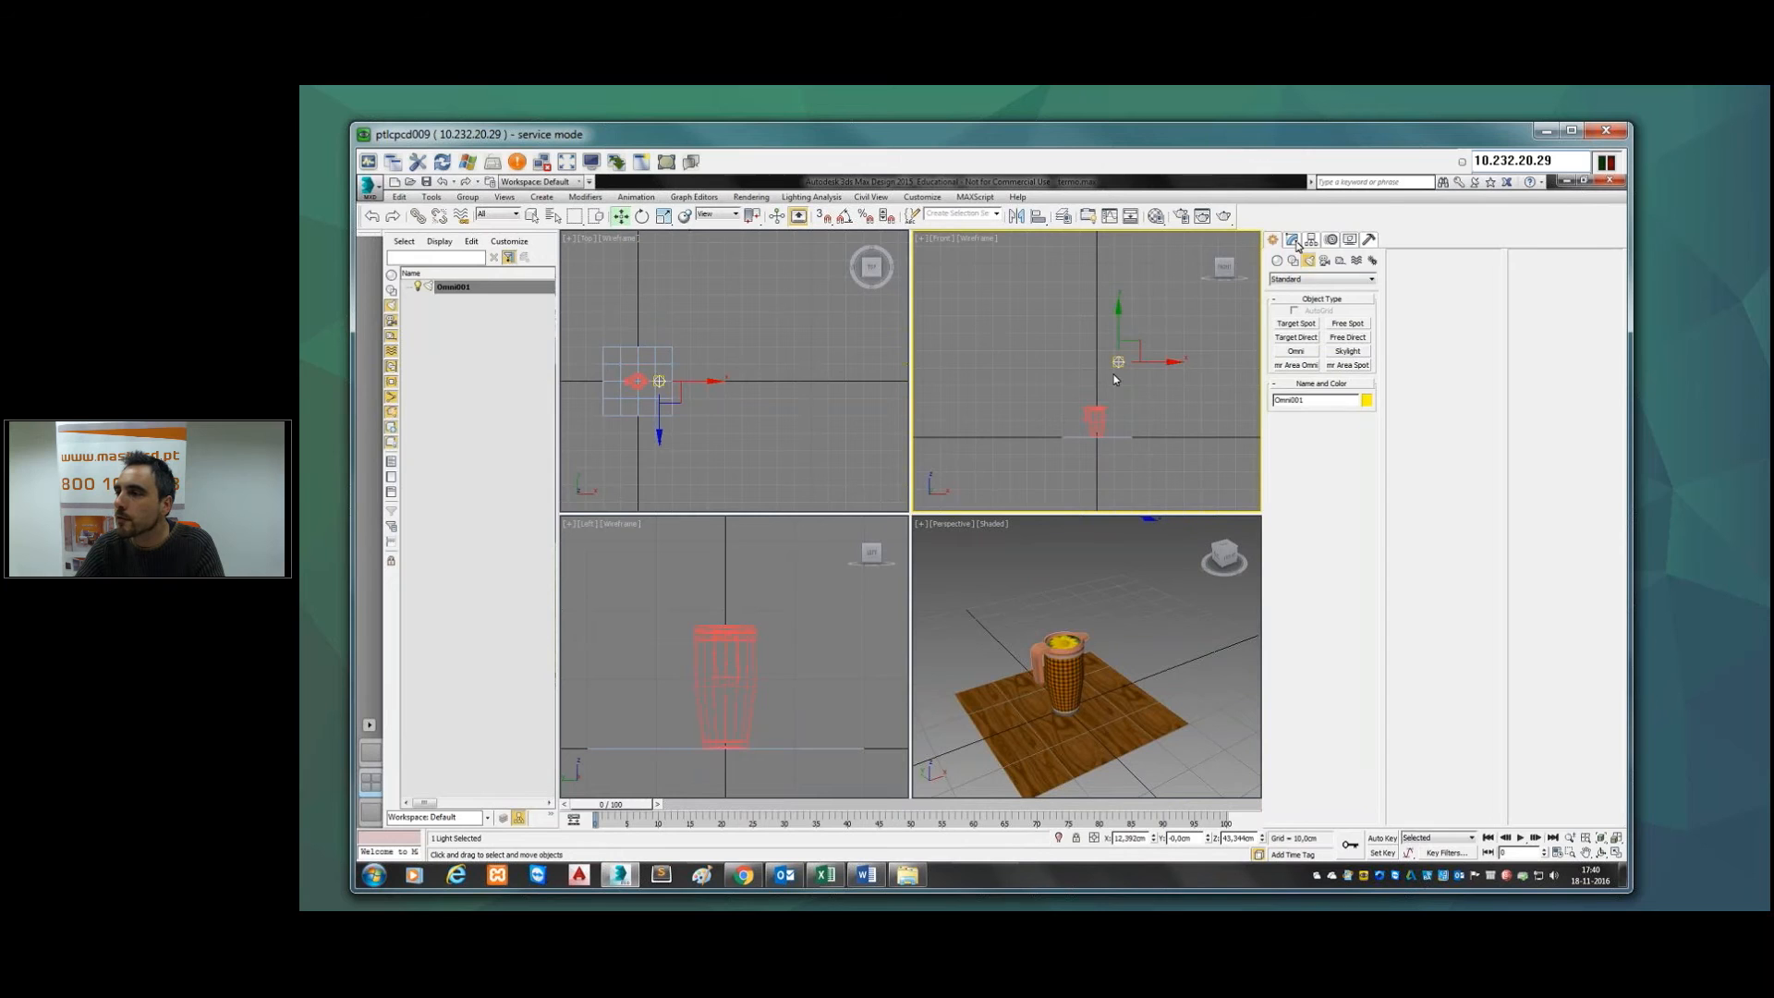
click(1294, 240)
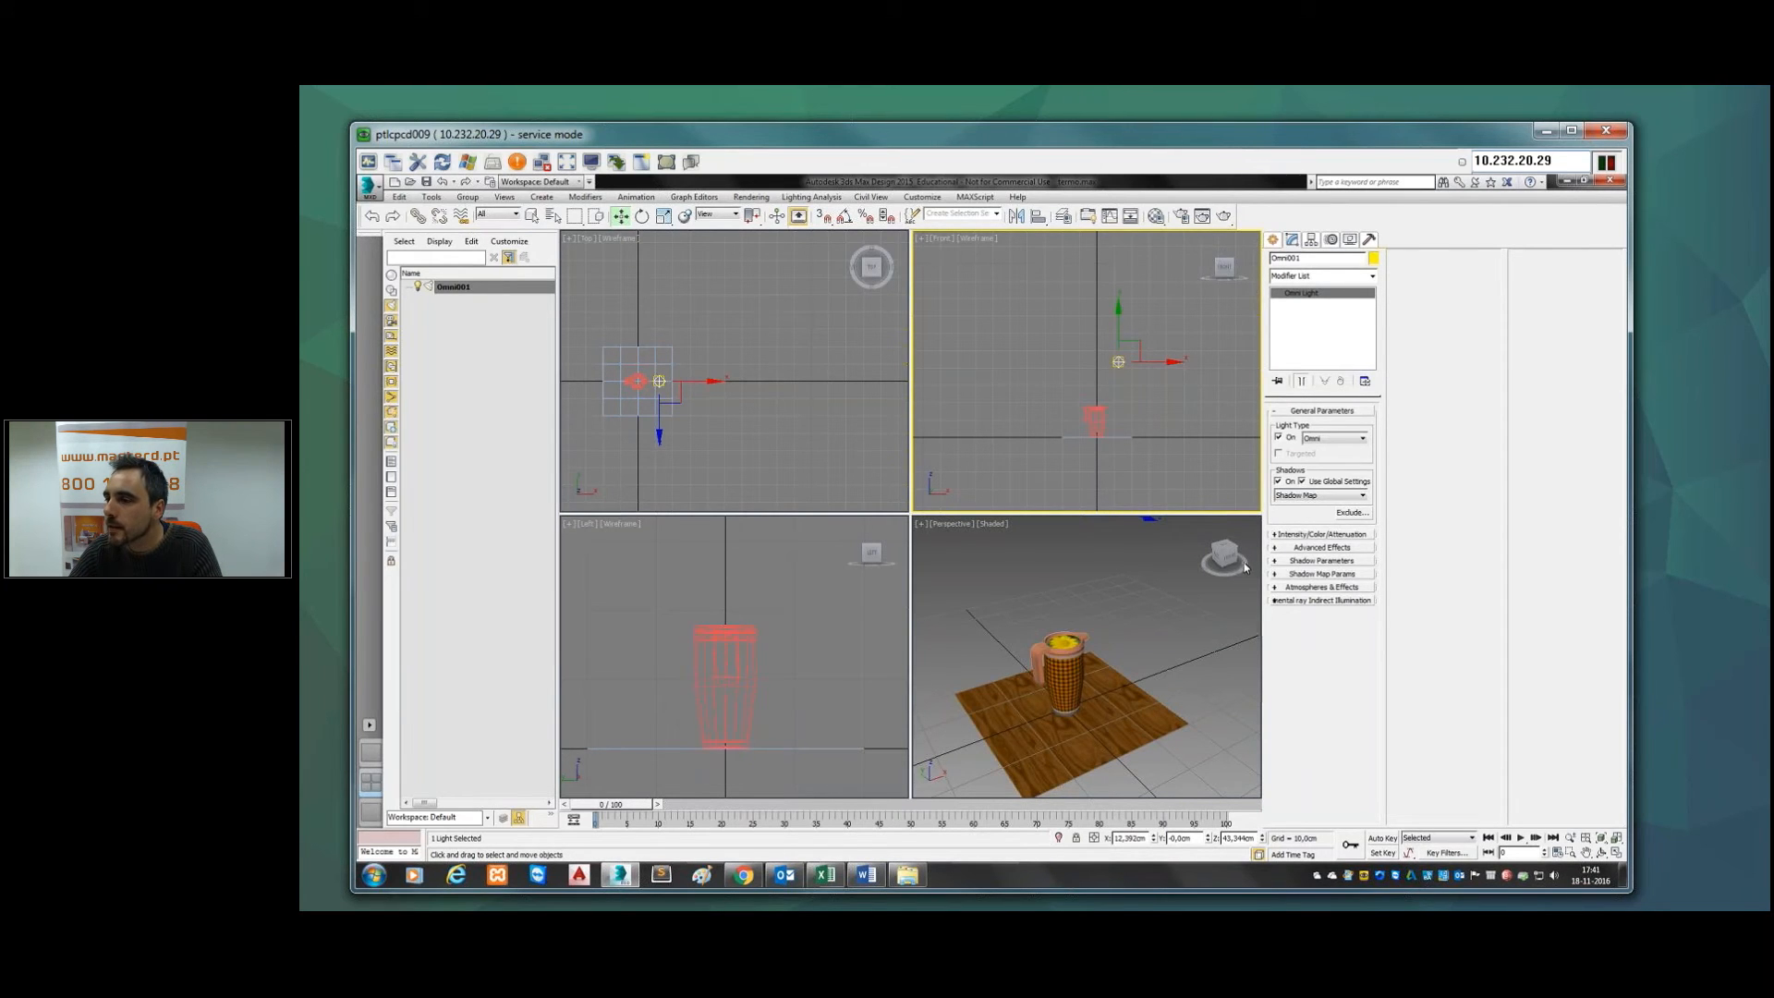
scroll(1161, 615, down, 3)
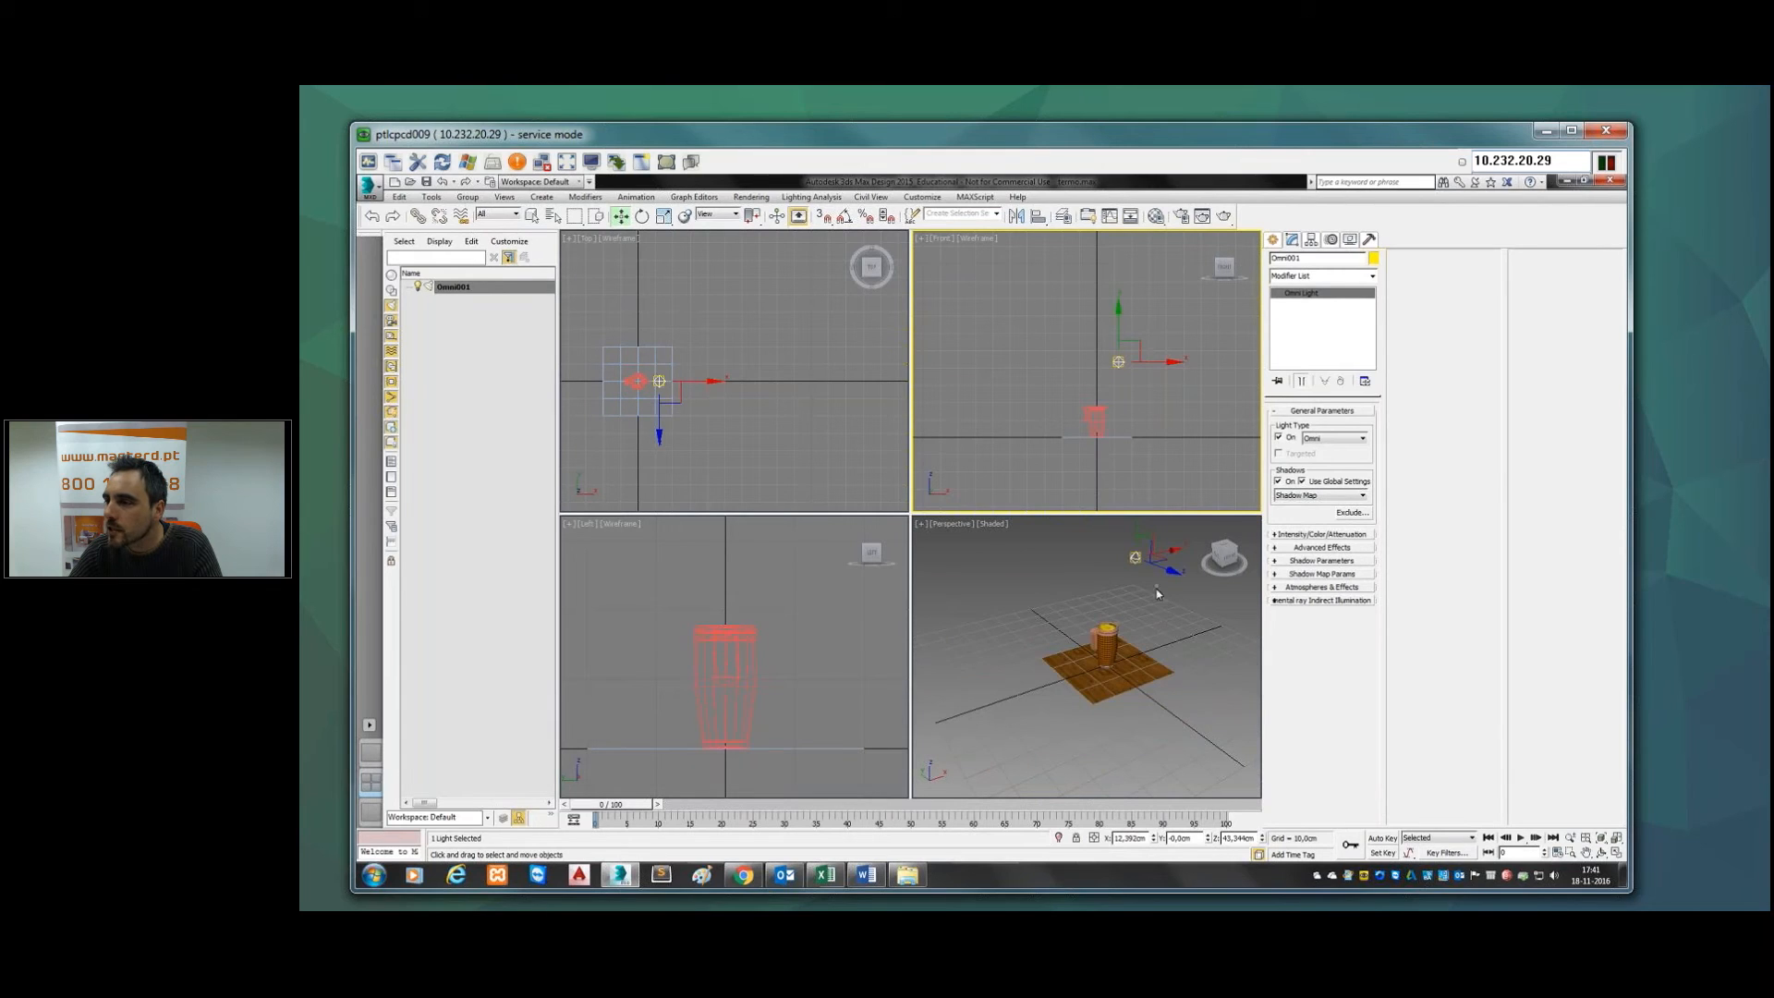
scroll(1164, 566, up, 3)
middle_drag(1113, 689, 1162, 612)
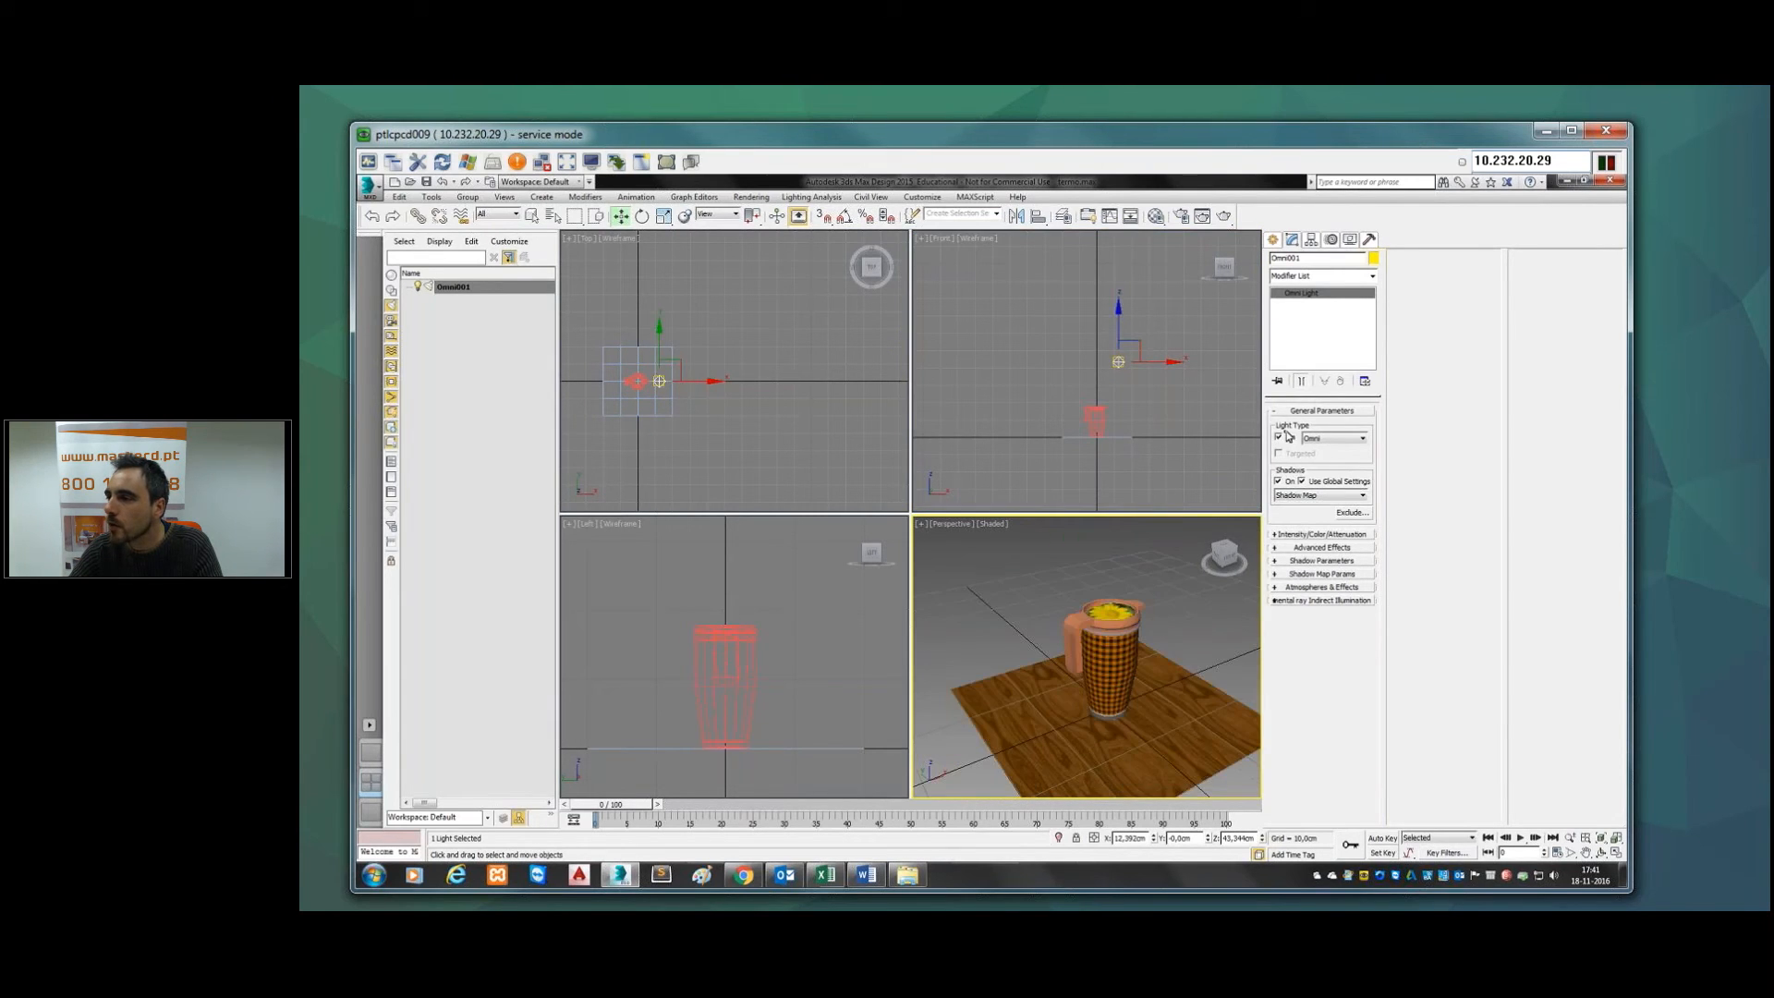
click(1366, 440)
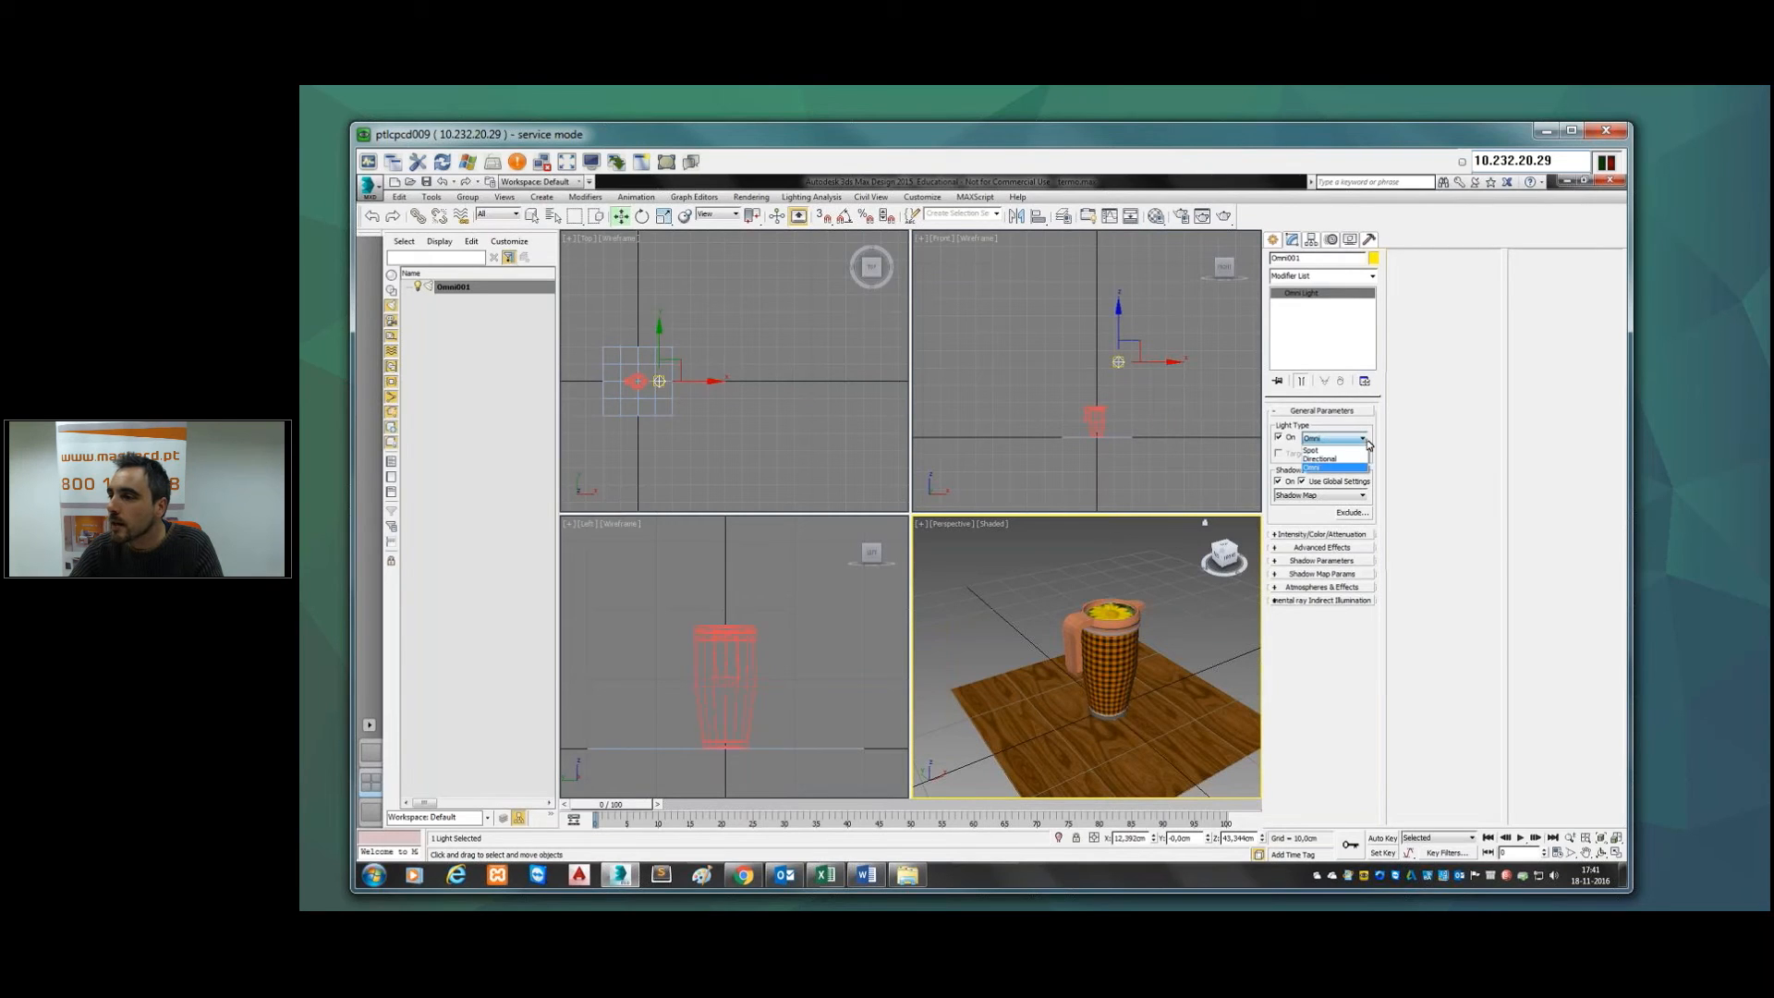
click(1367, 447)
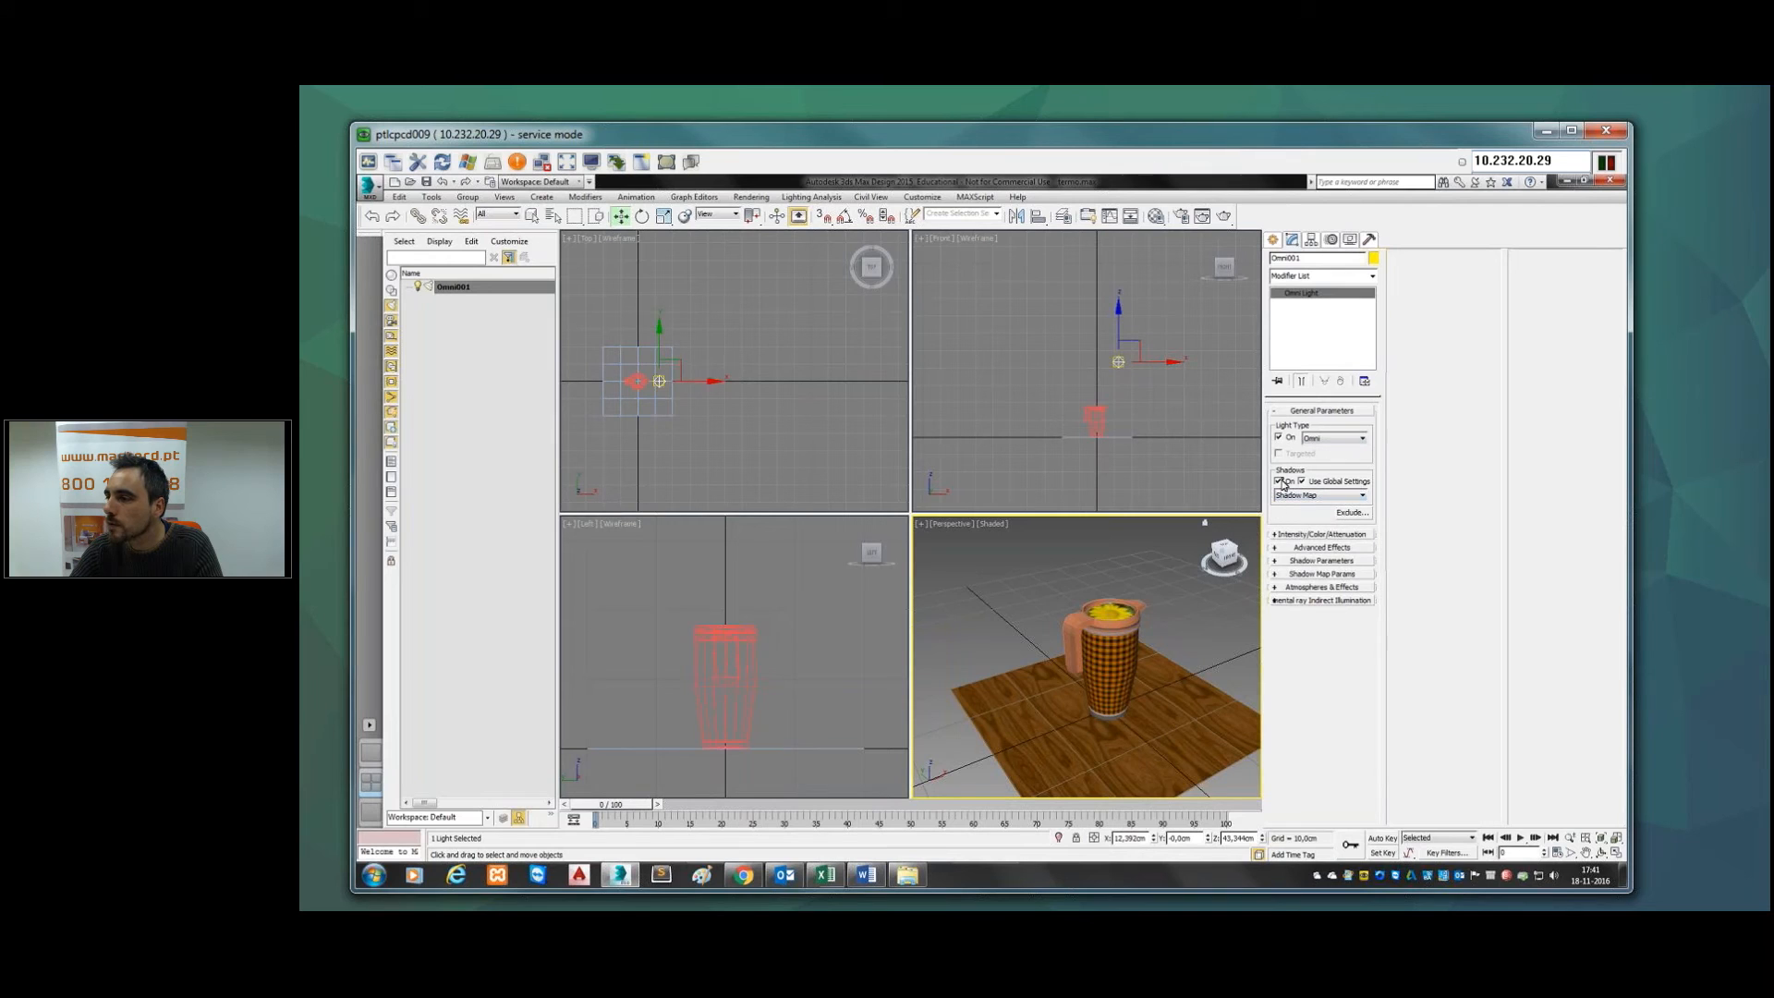
Step: Set the selected Omni light's colour to pure white in its intensity and colour parameters
click(1331, 535)
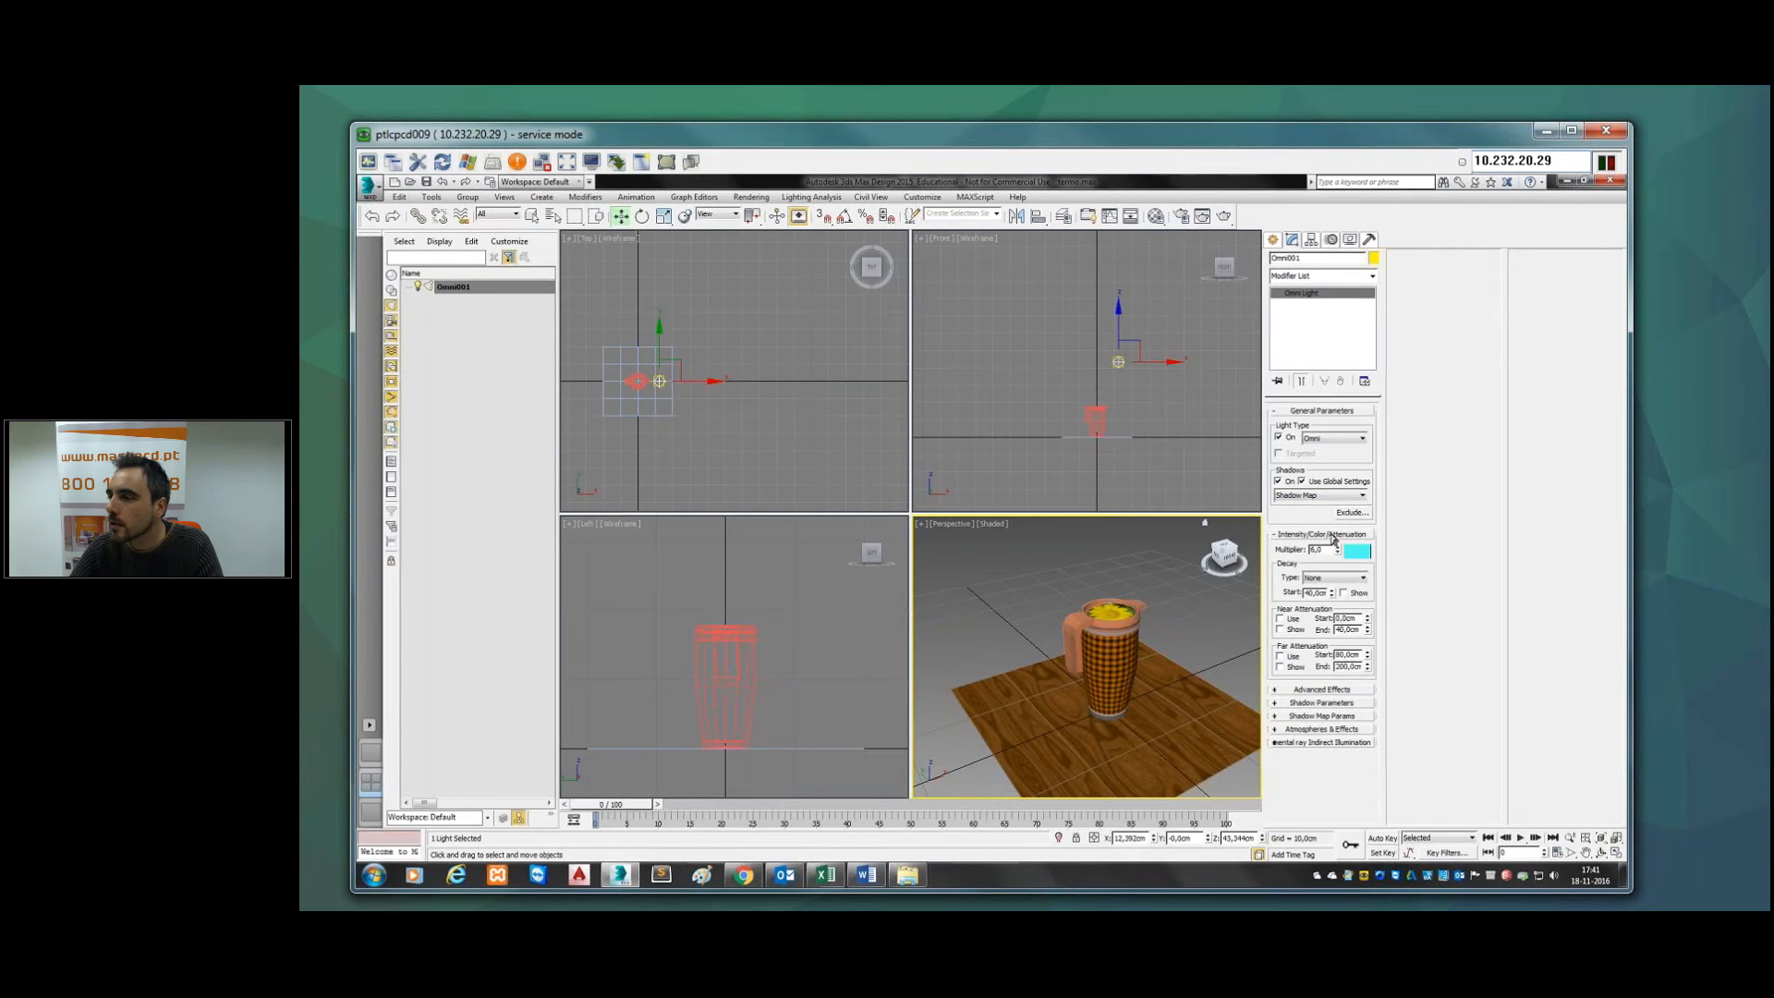
click(1355, 552)
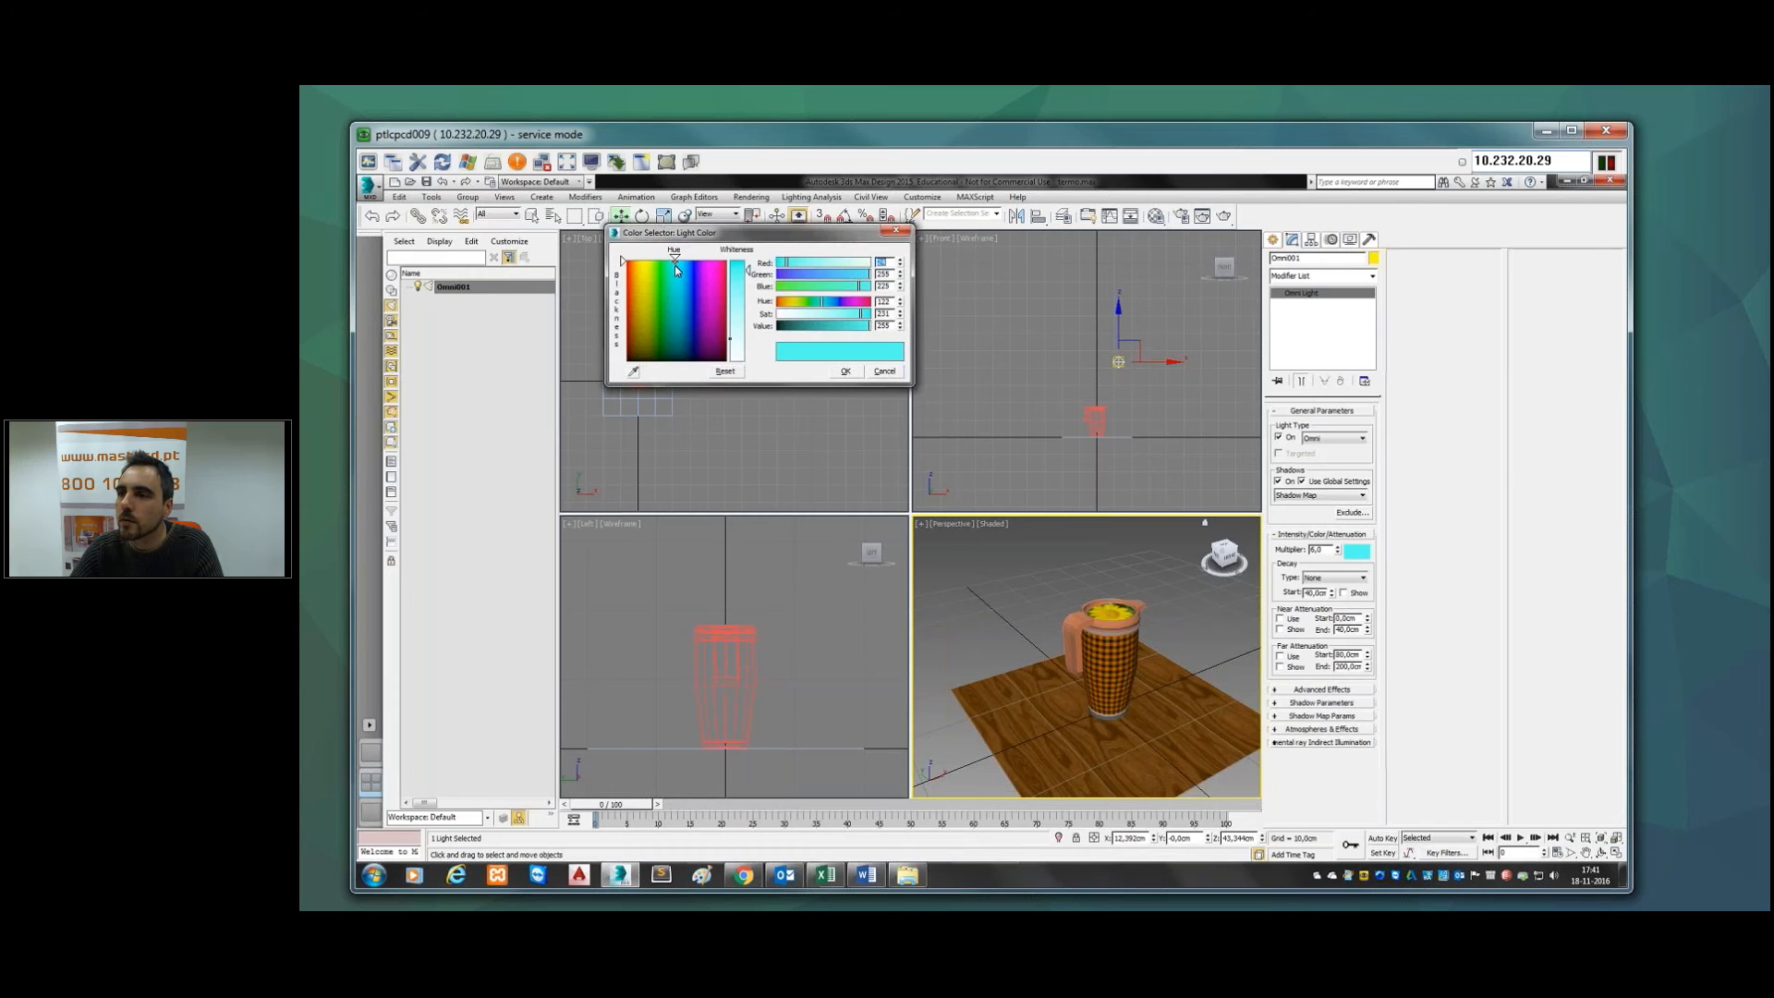
drag(751, 270, 751, 366)
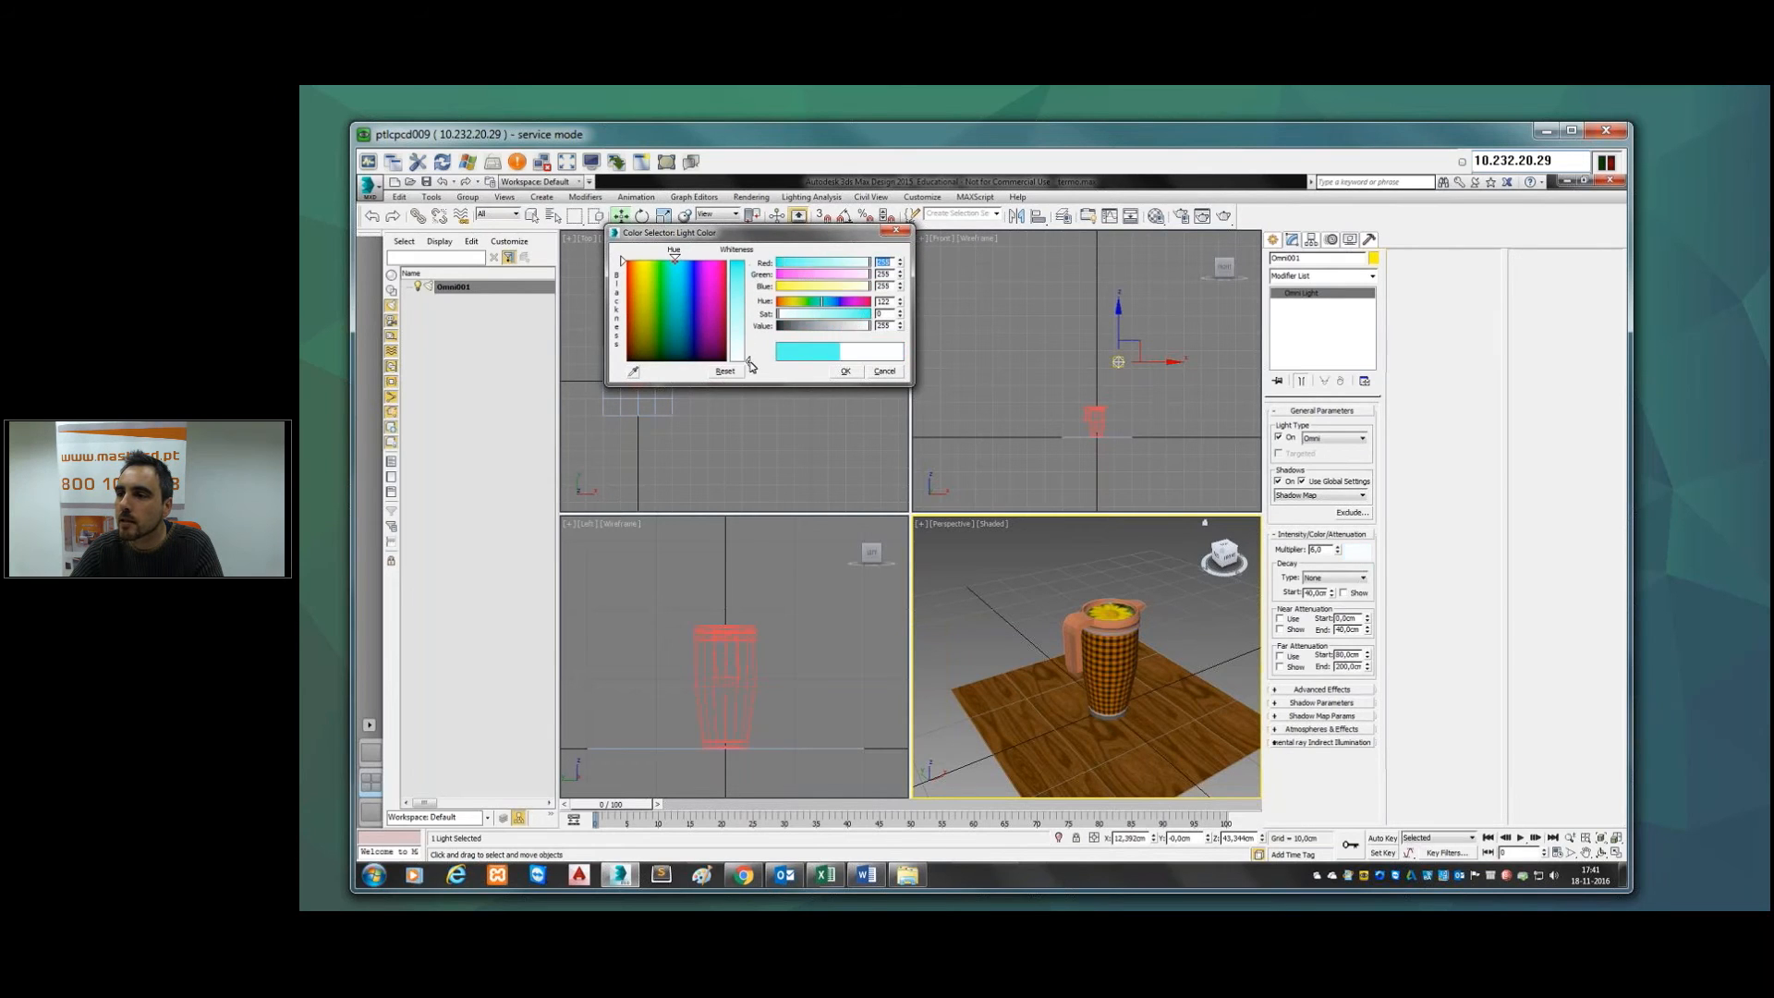
click(847, 371)
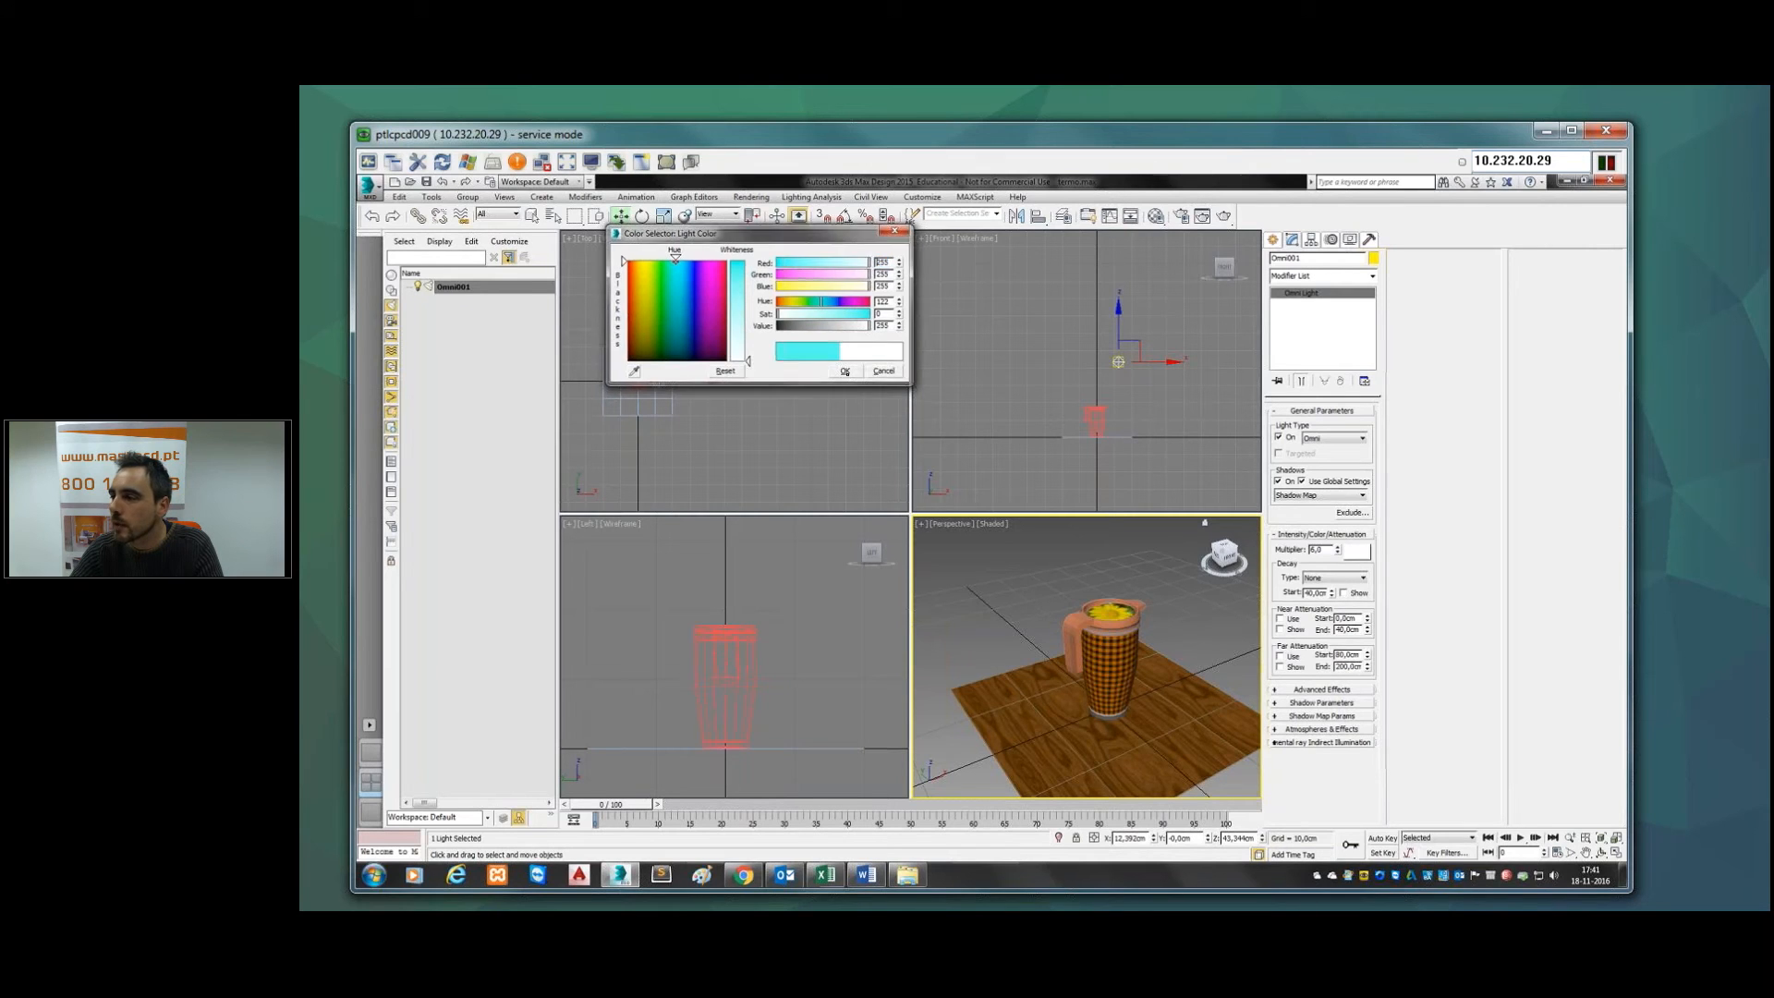
Step: Show the Omni light's shadow parameters and set its decay type to Inverse
click(1321, 704)
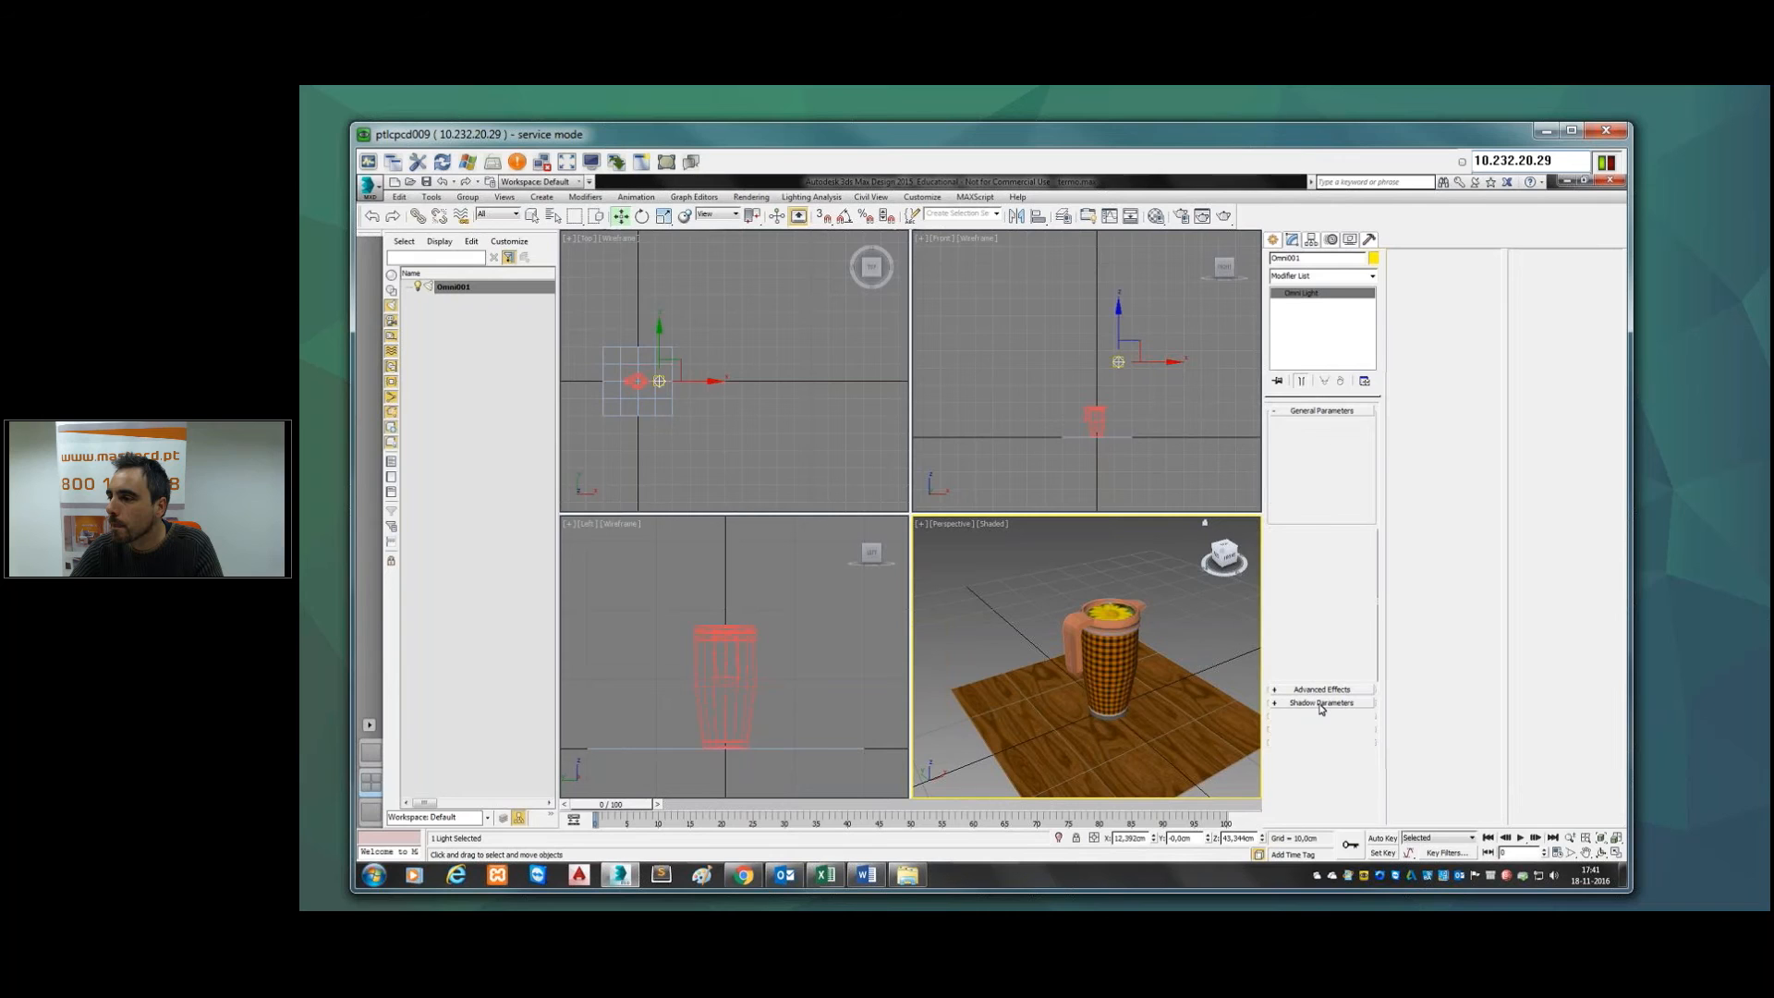
click(1325, 580)
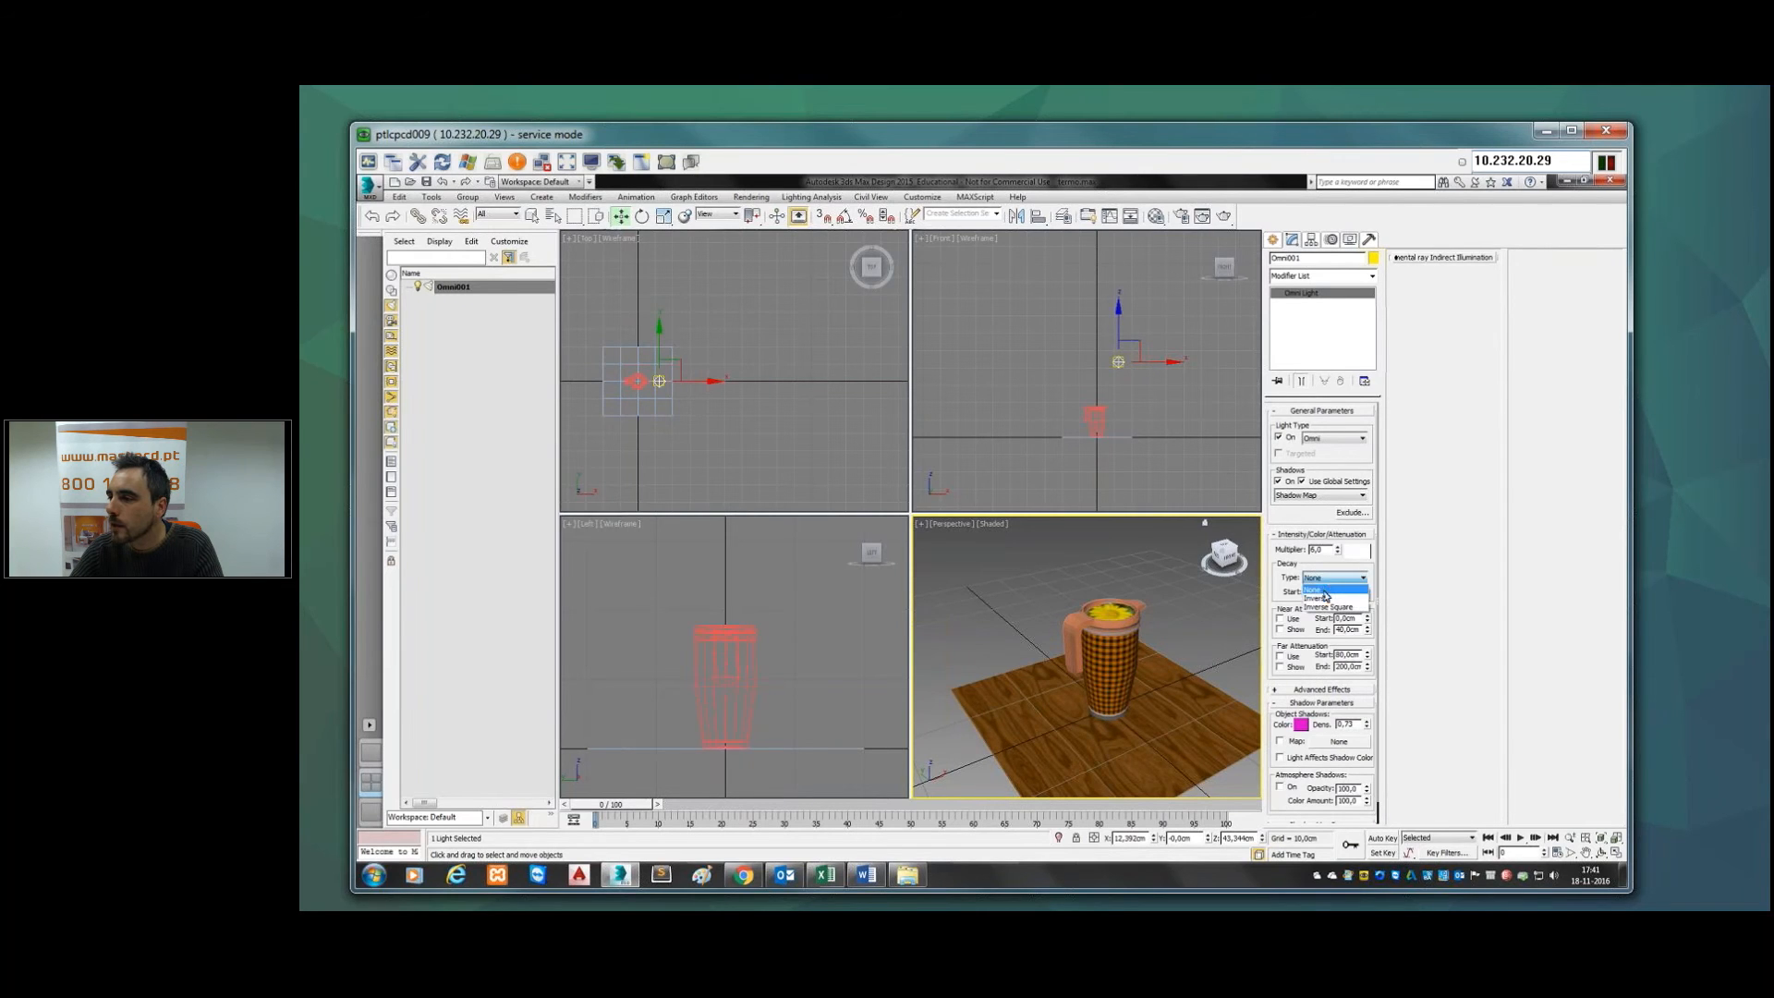
click(1322, 594)
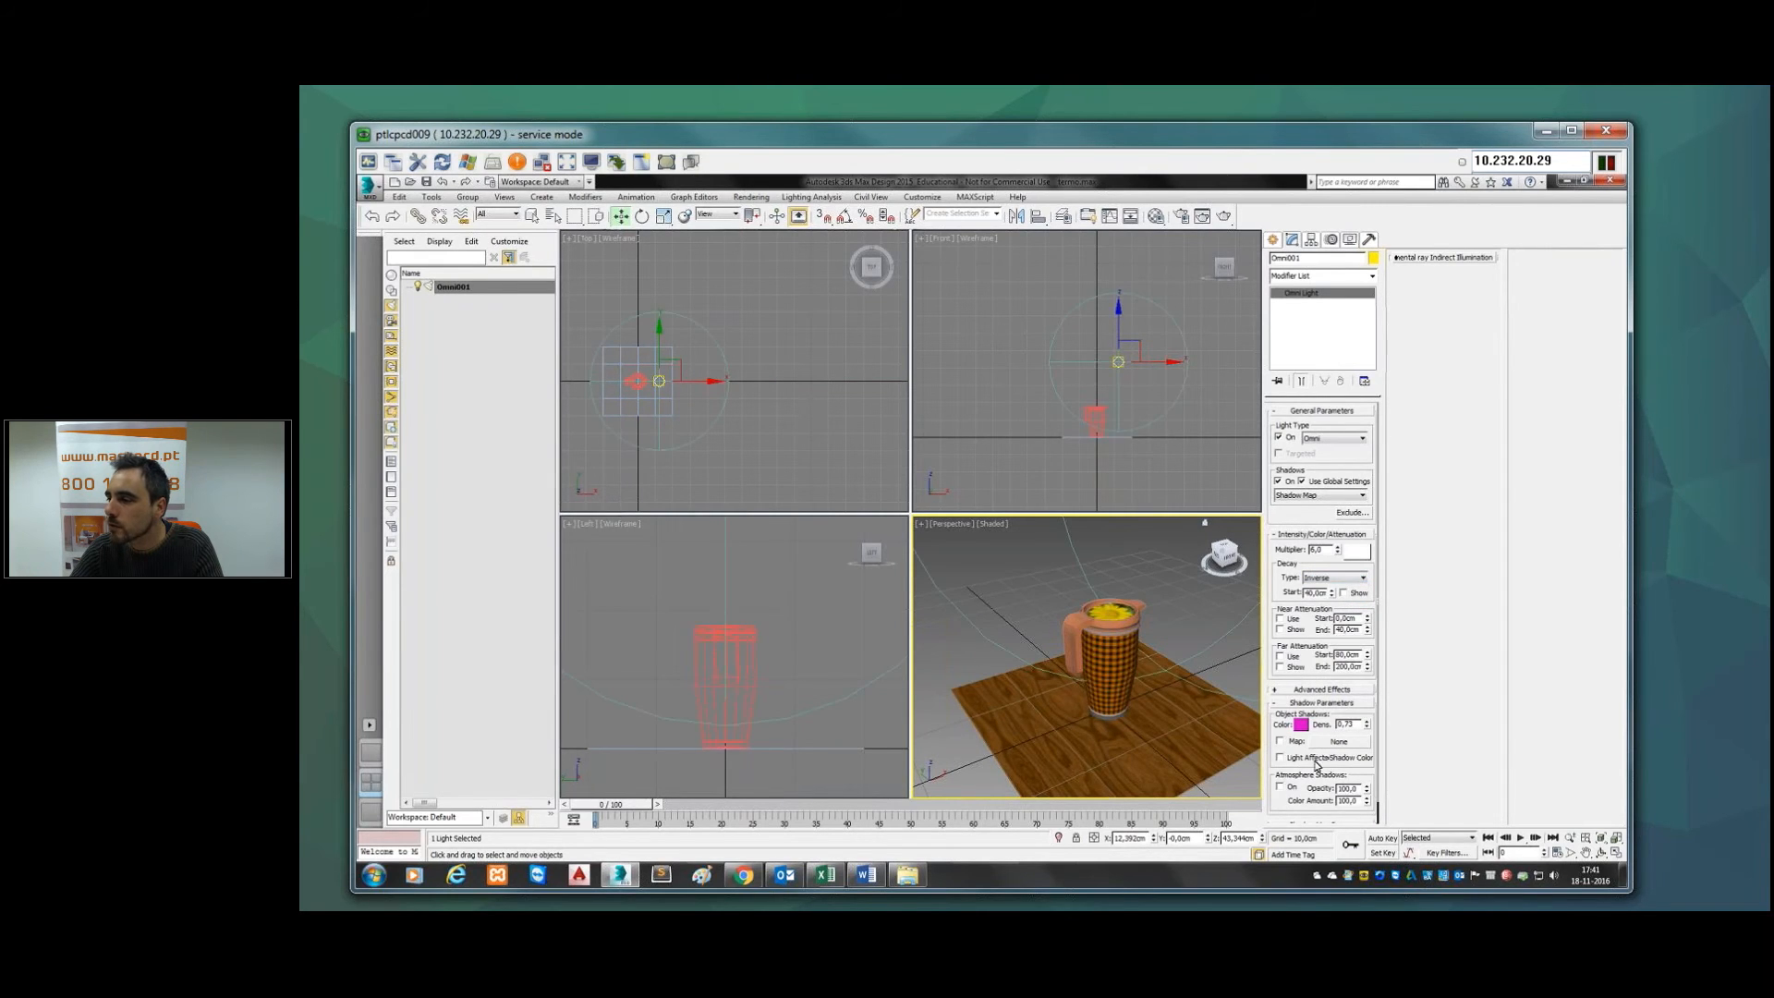
Step: Set the Omni light's object shadow colour to black and render the Perspective view
click(1301, 724)
drag(622, 261, 625, 362)
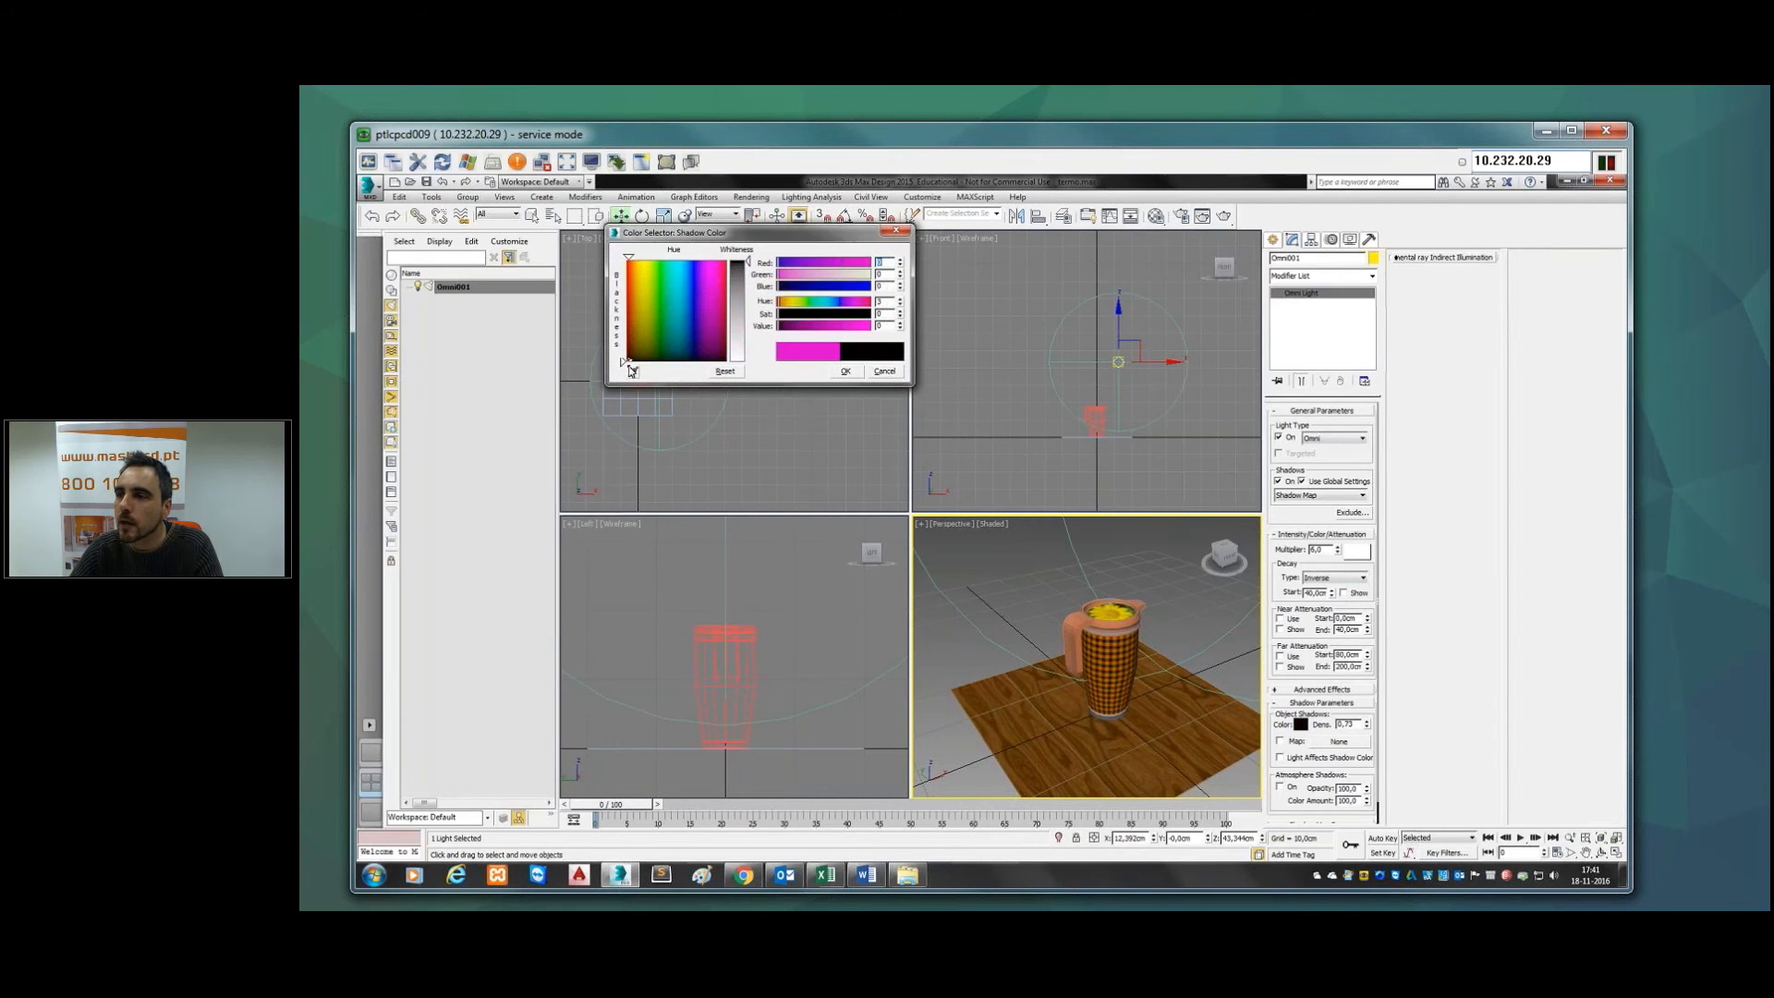
click(845, 373)
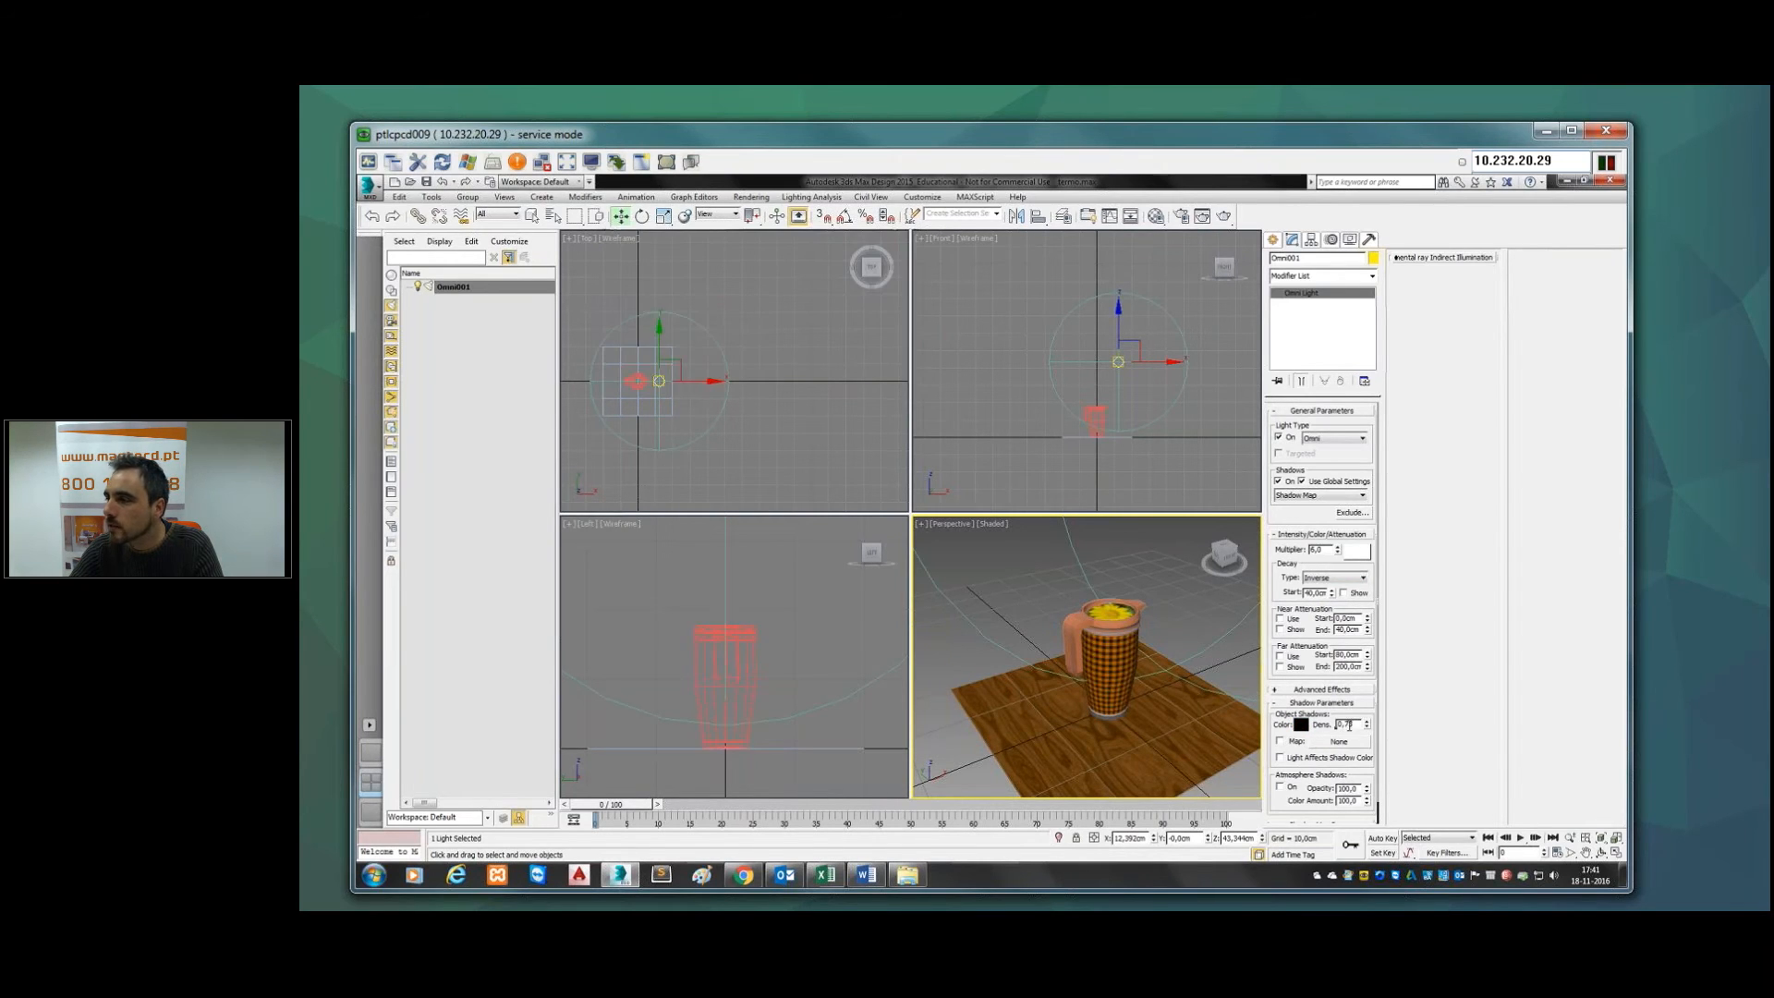
click(1202, 215)
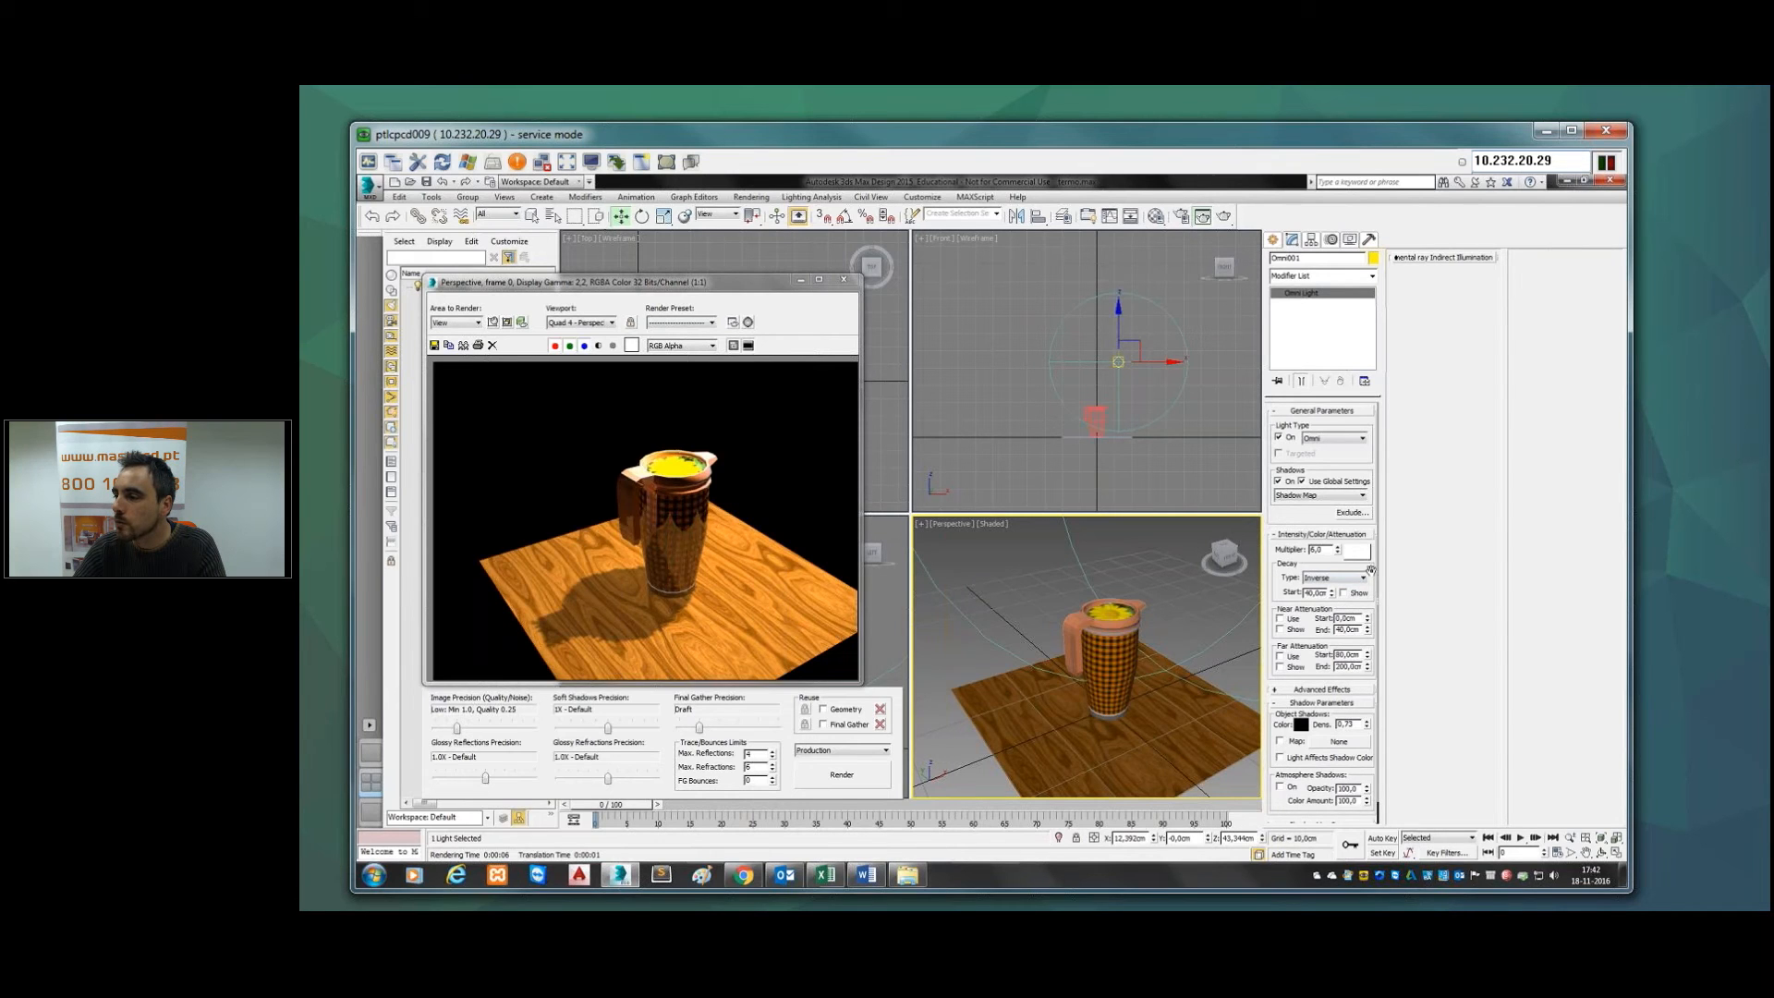
Step: Look through the Omni light's remaining parameters and return to the list of standard light types
drag(1369, 531, 1374, 571)
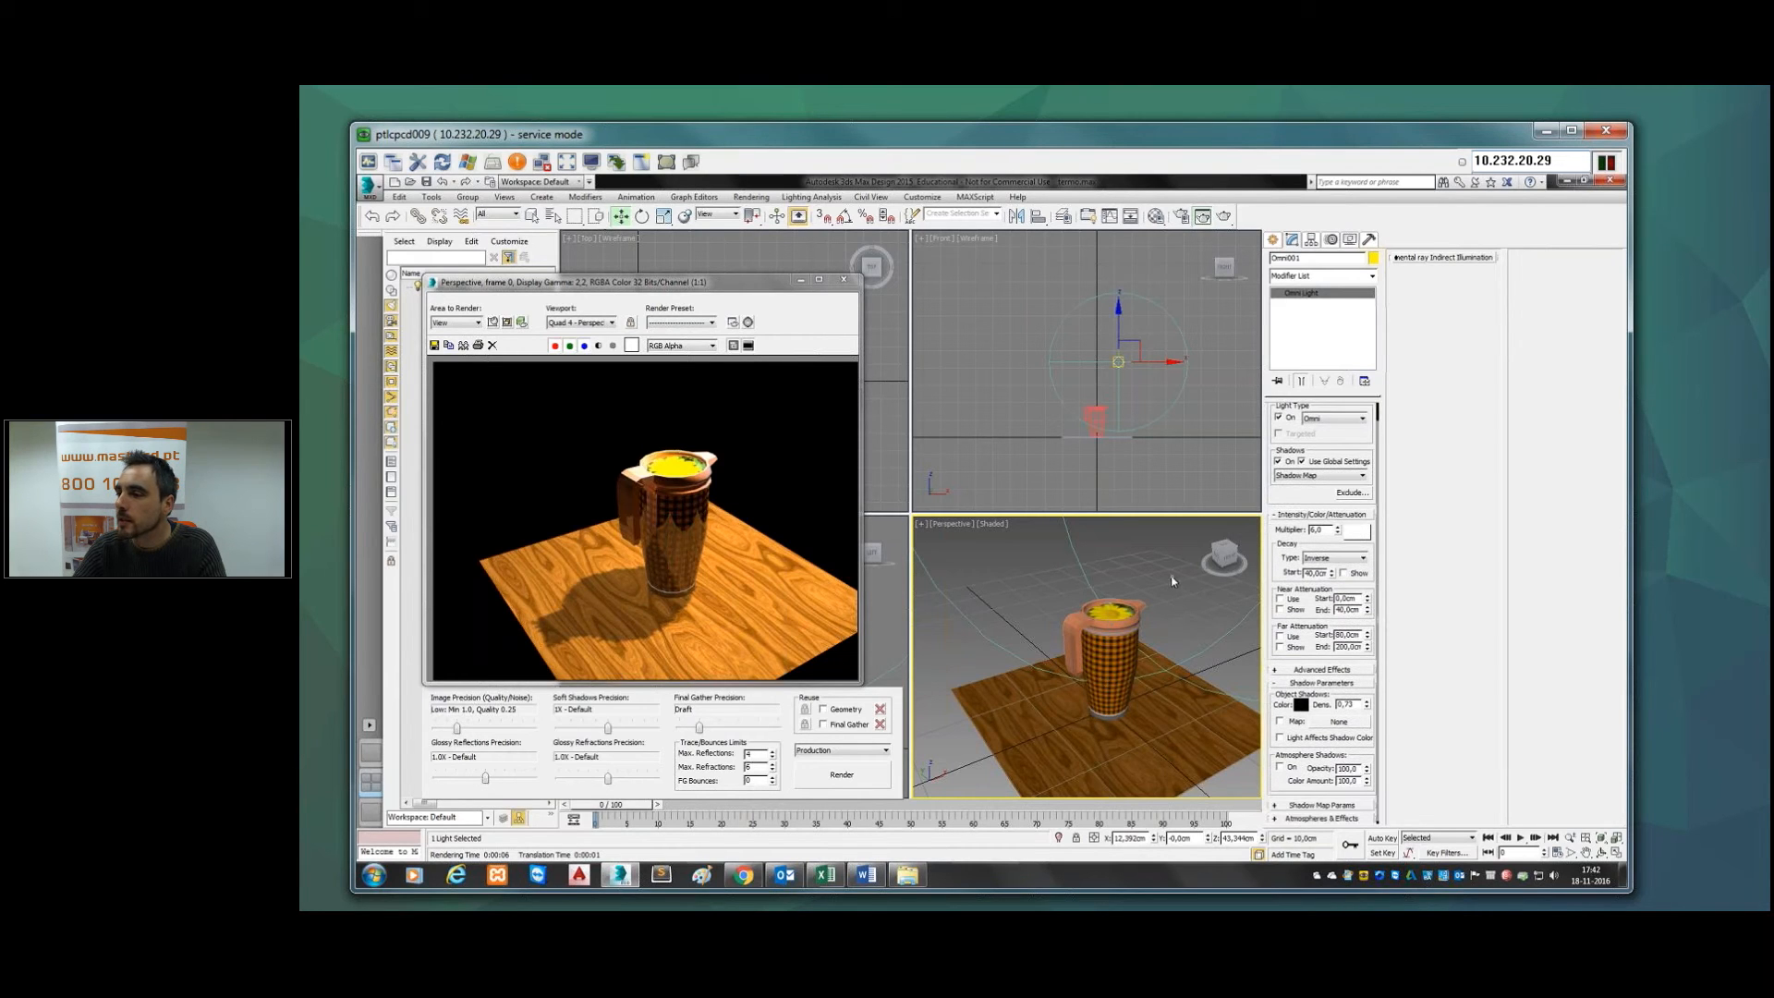
right_click(1105, 596)
click(1079, 598)
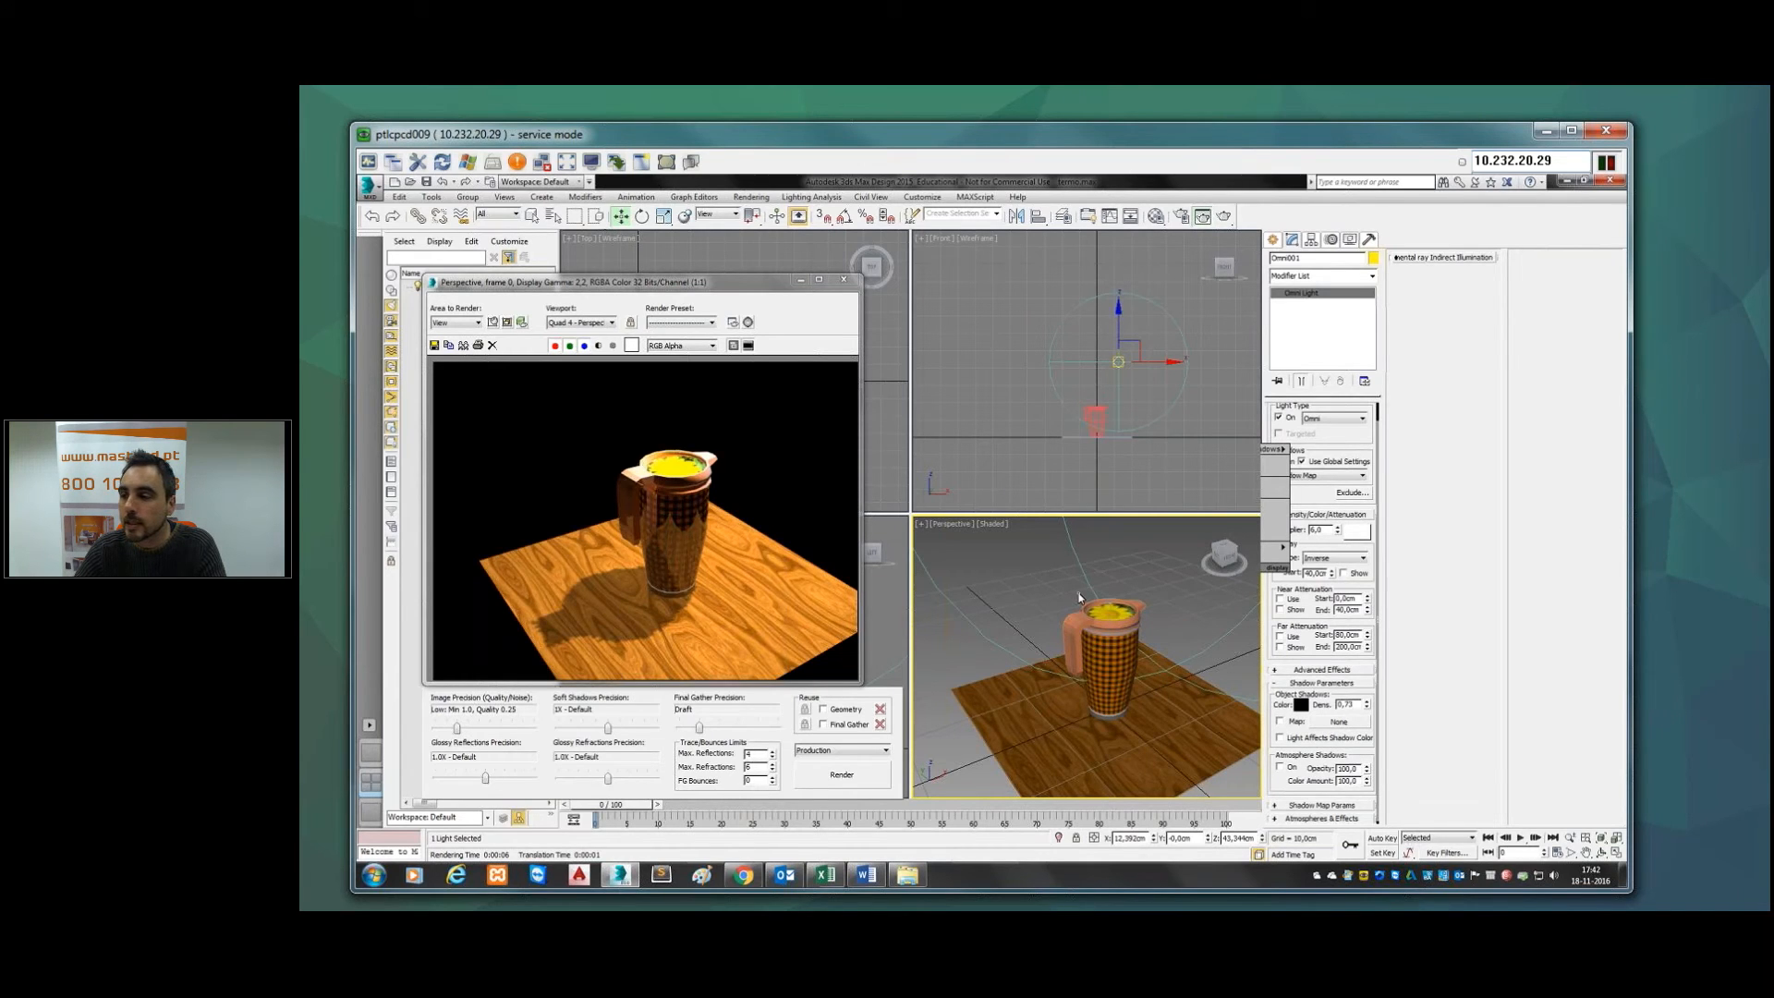
click(1274, 240)
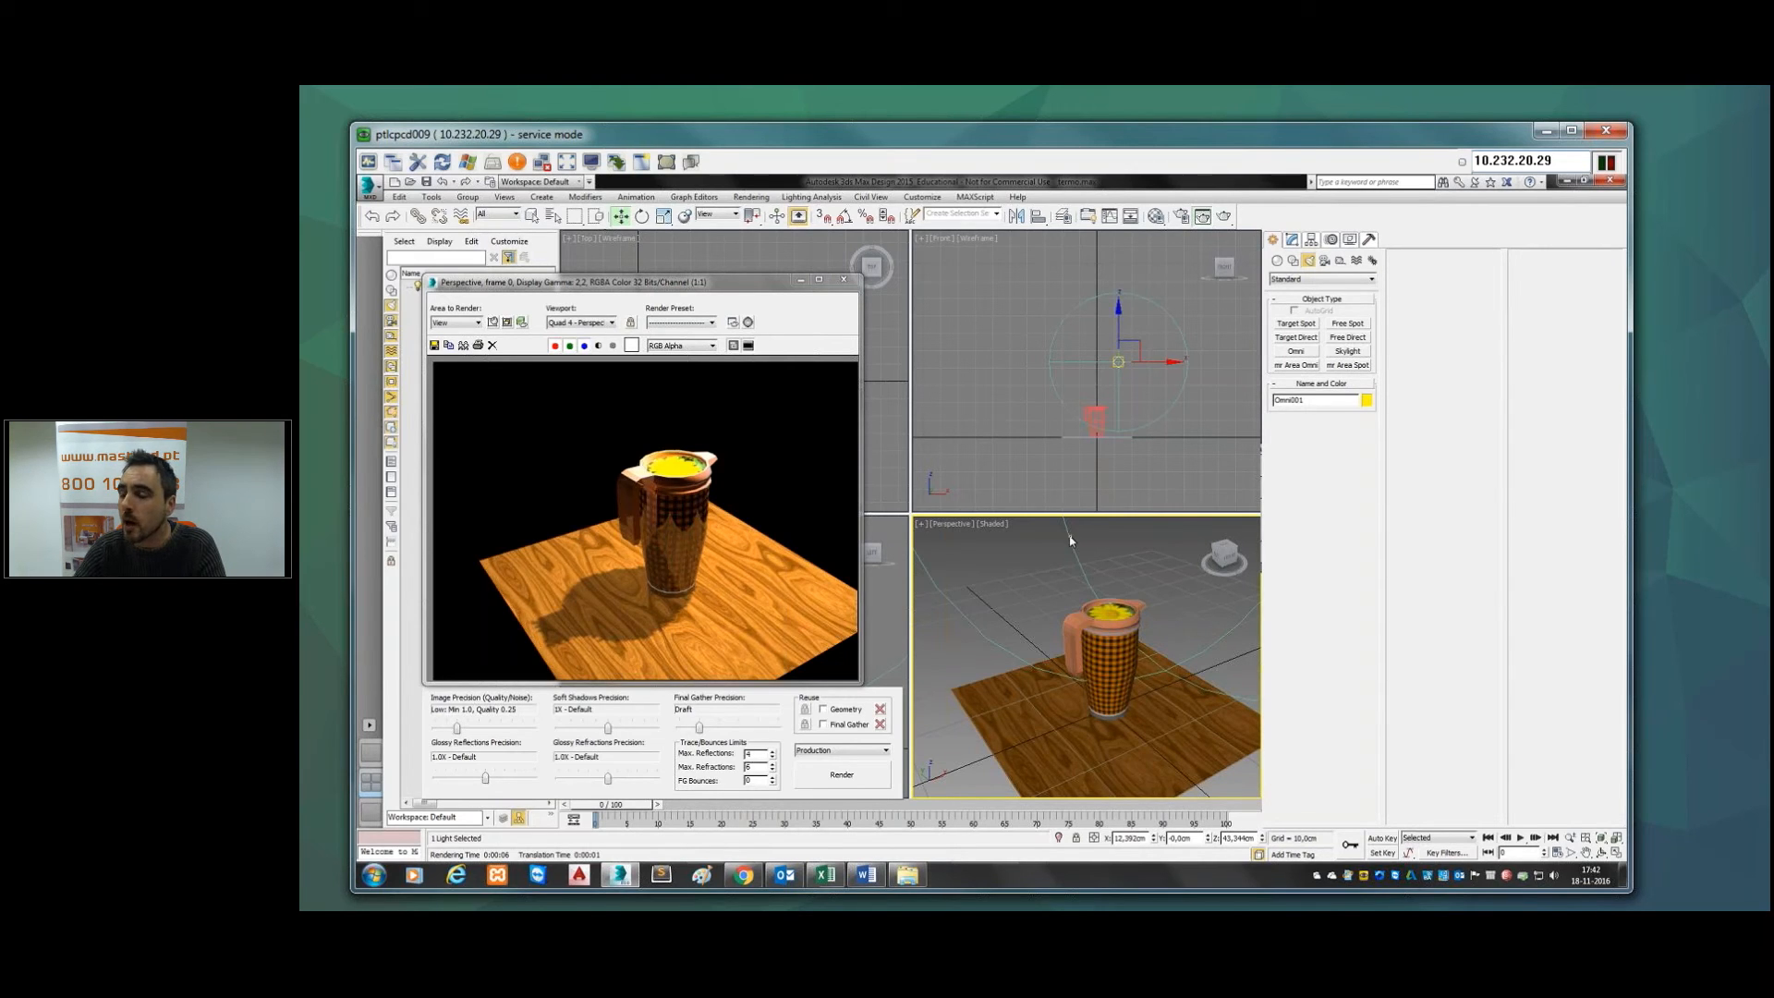
Step: Deselect the Omni light, close the rendered image and switch to the single orthographic viewport layout
click(1102, 569)
scroll(1150, 552, down, 5)
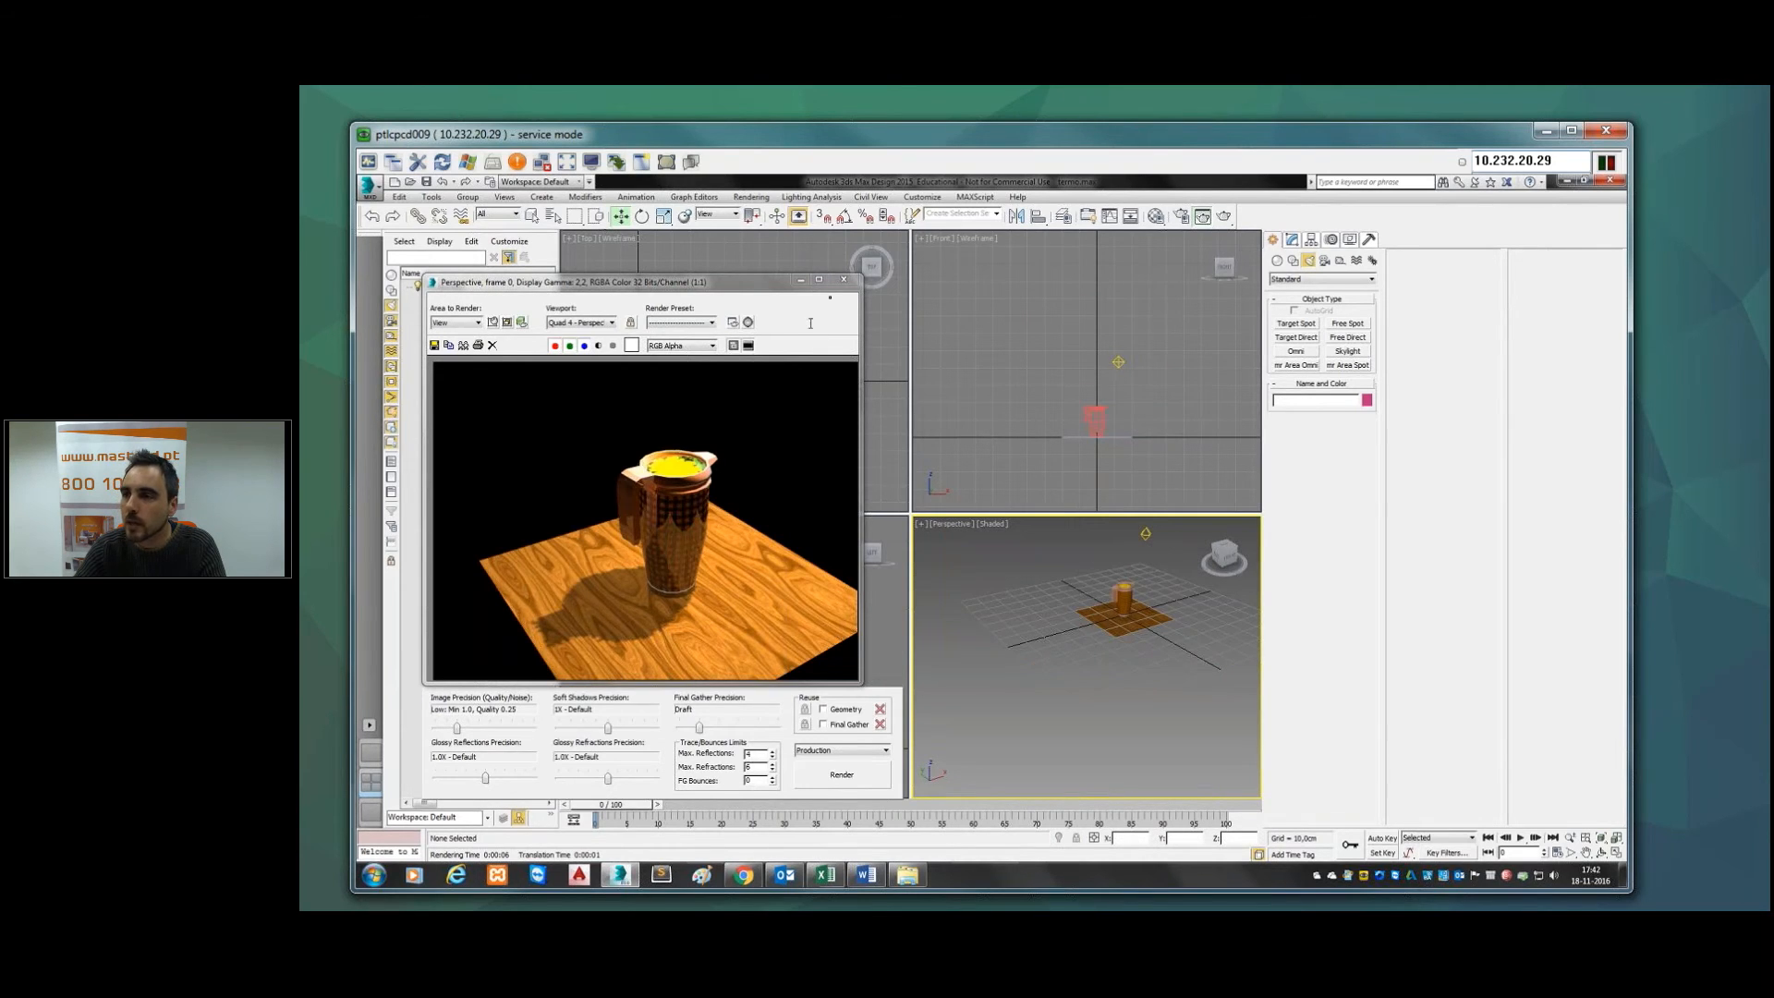
click(844, 279)
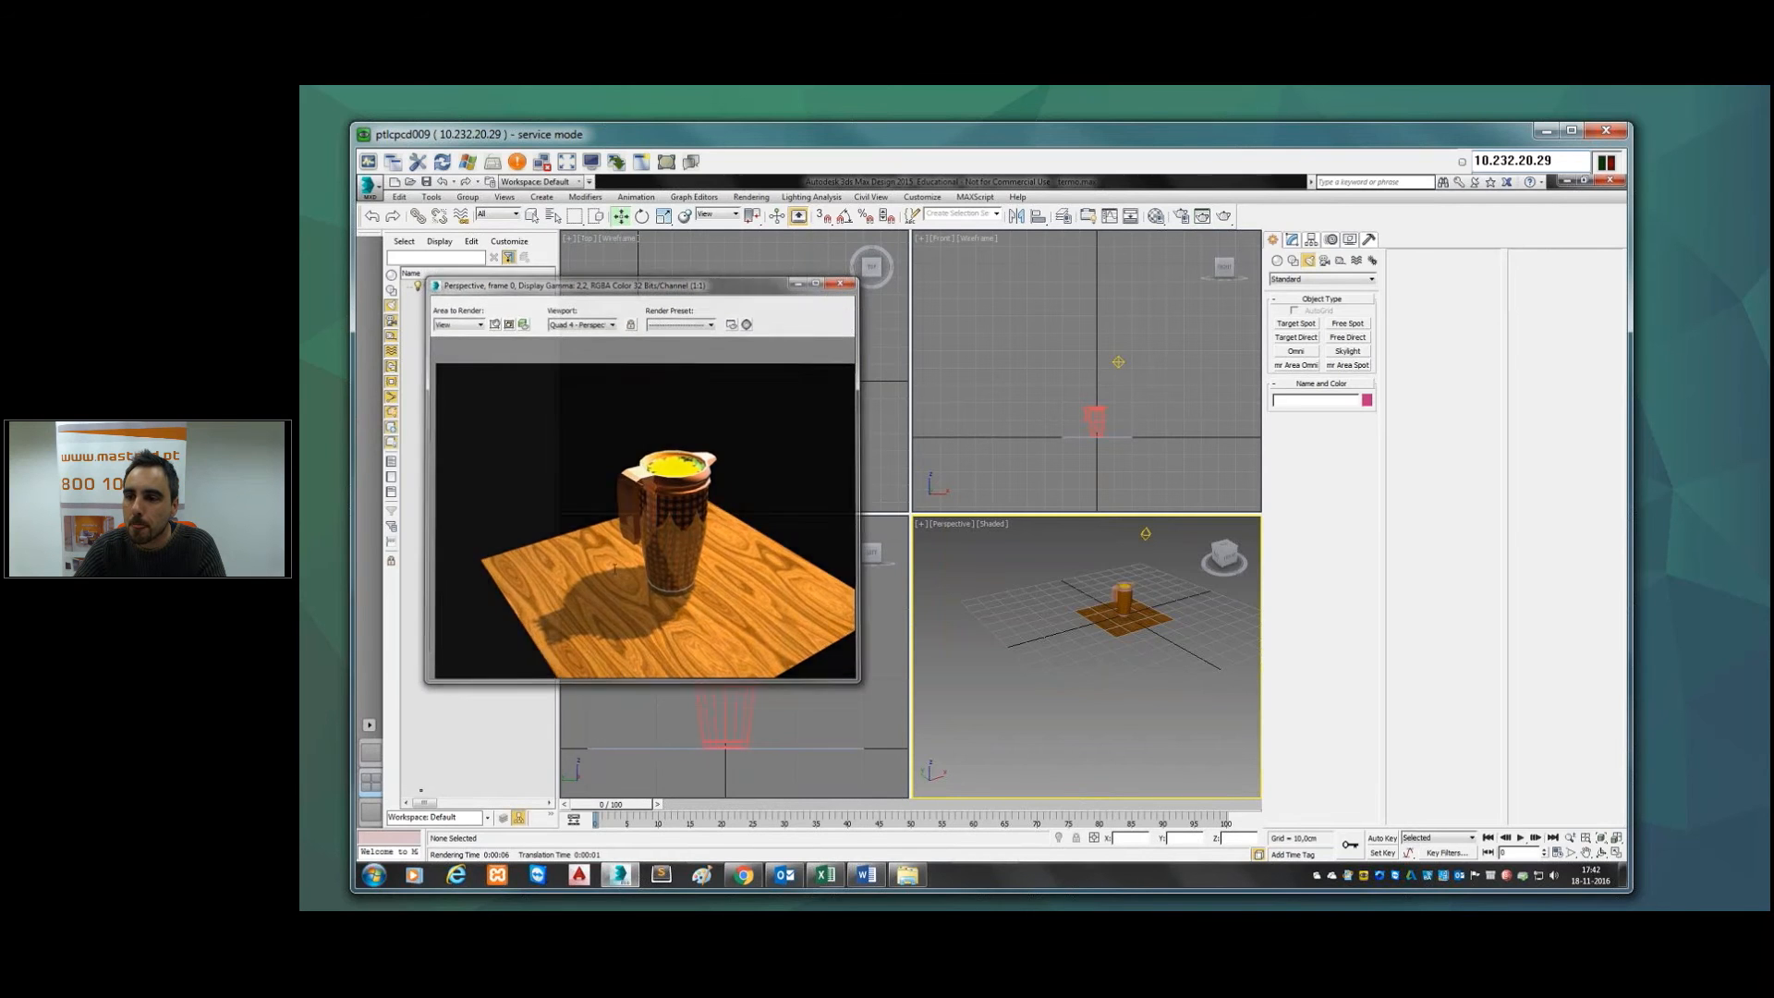
click(371, 814)
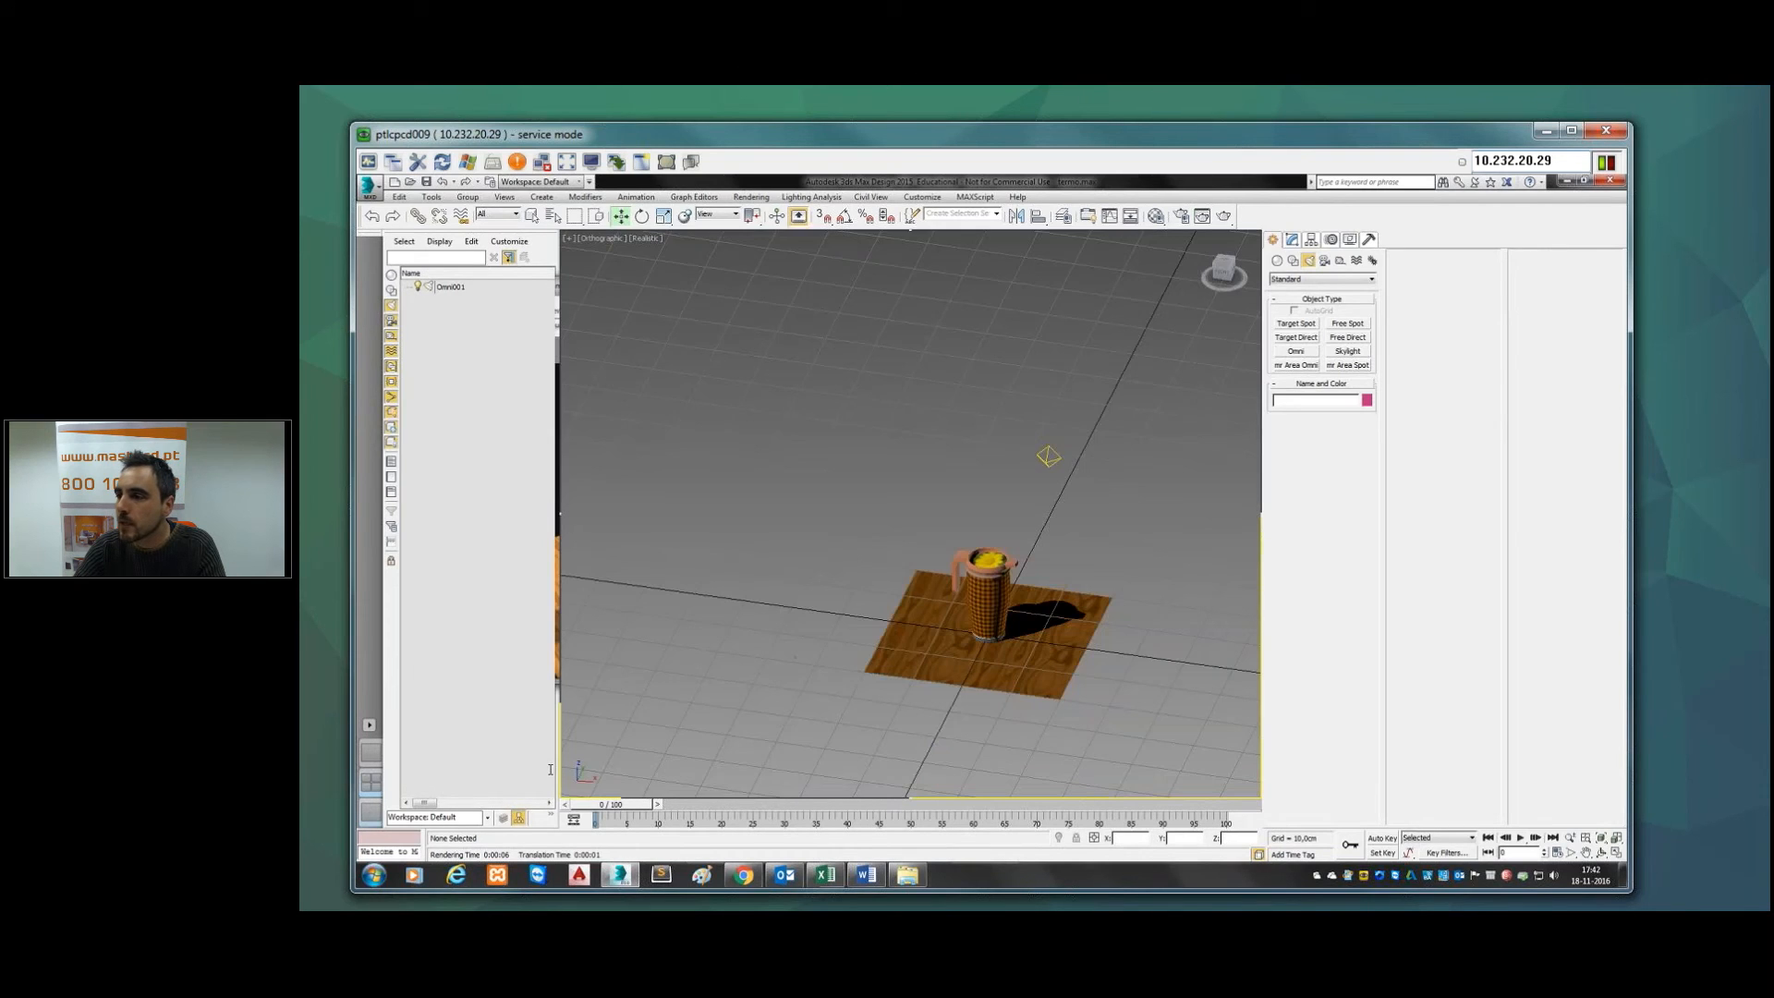
Step: Select the Omni light and scale it non-uniformly, flattening its range sphere along the Z axis and narrowing it along the Y axis
click(1047, 458)
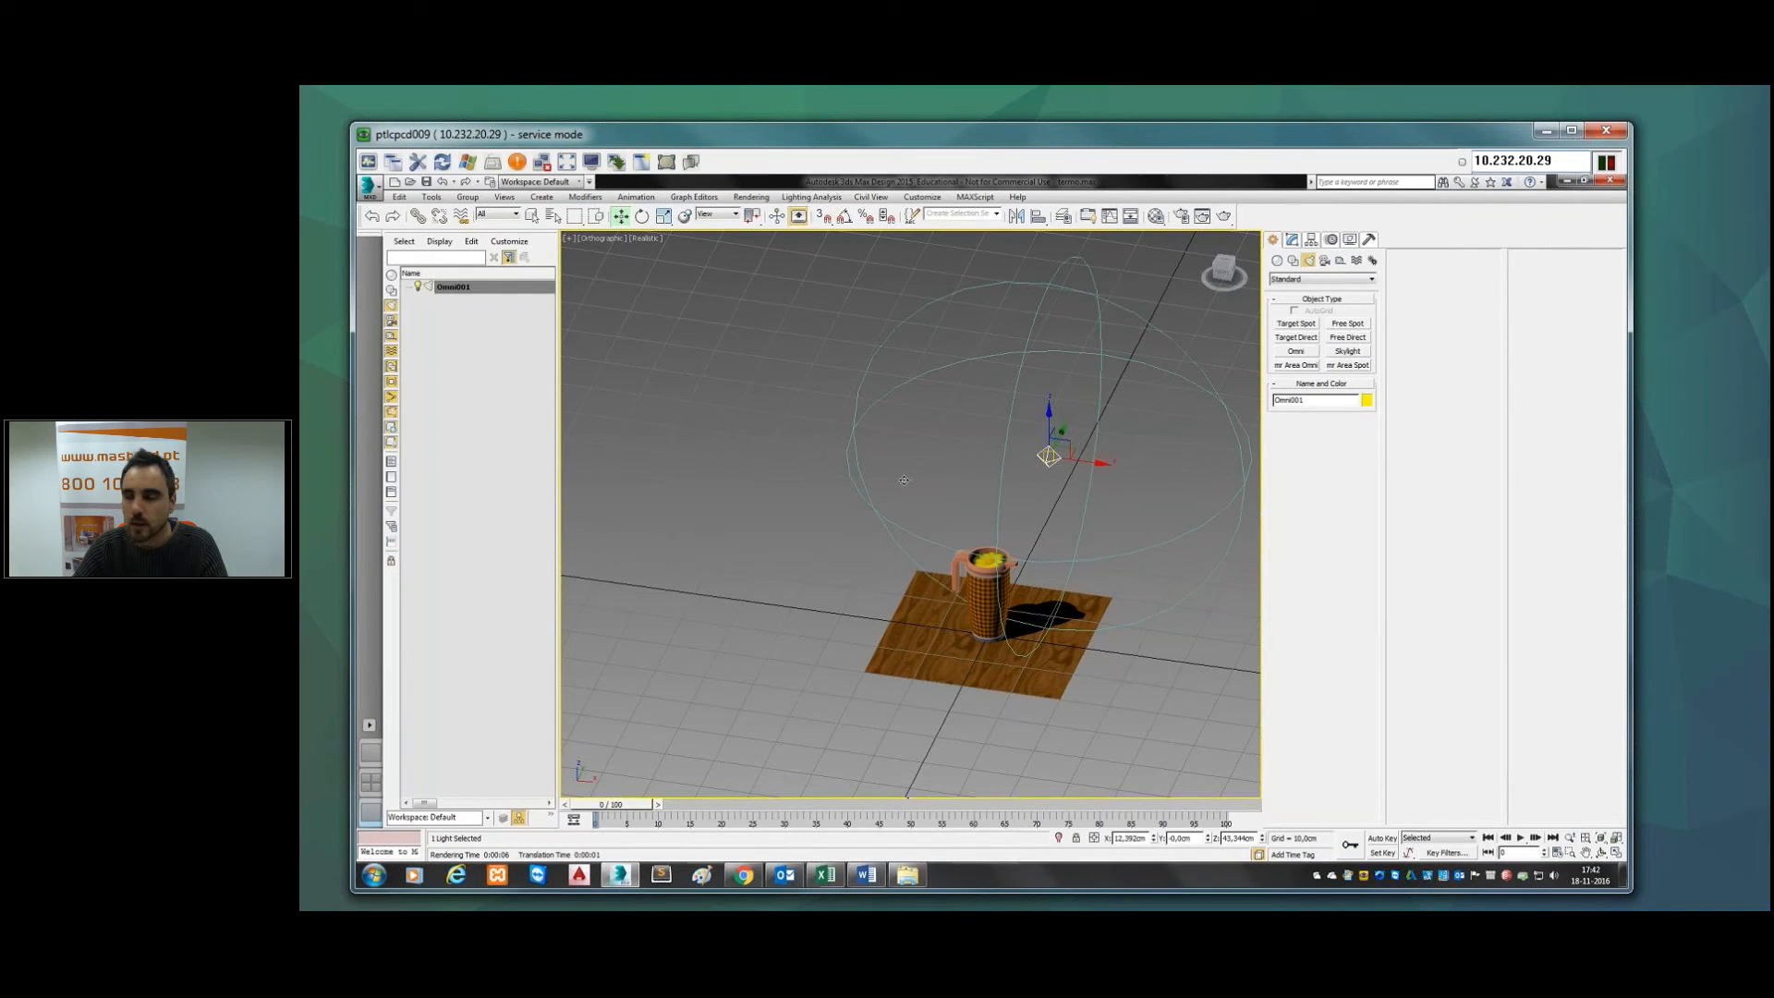
alt+middle_drag(1007, 507, 1022, 320)
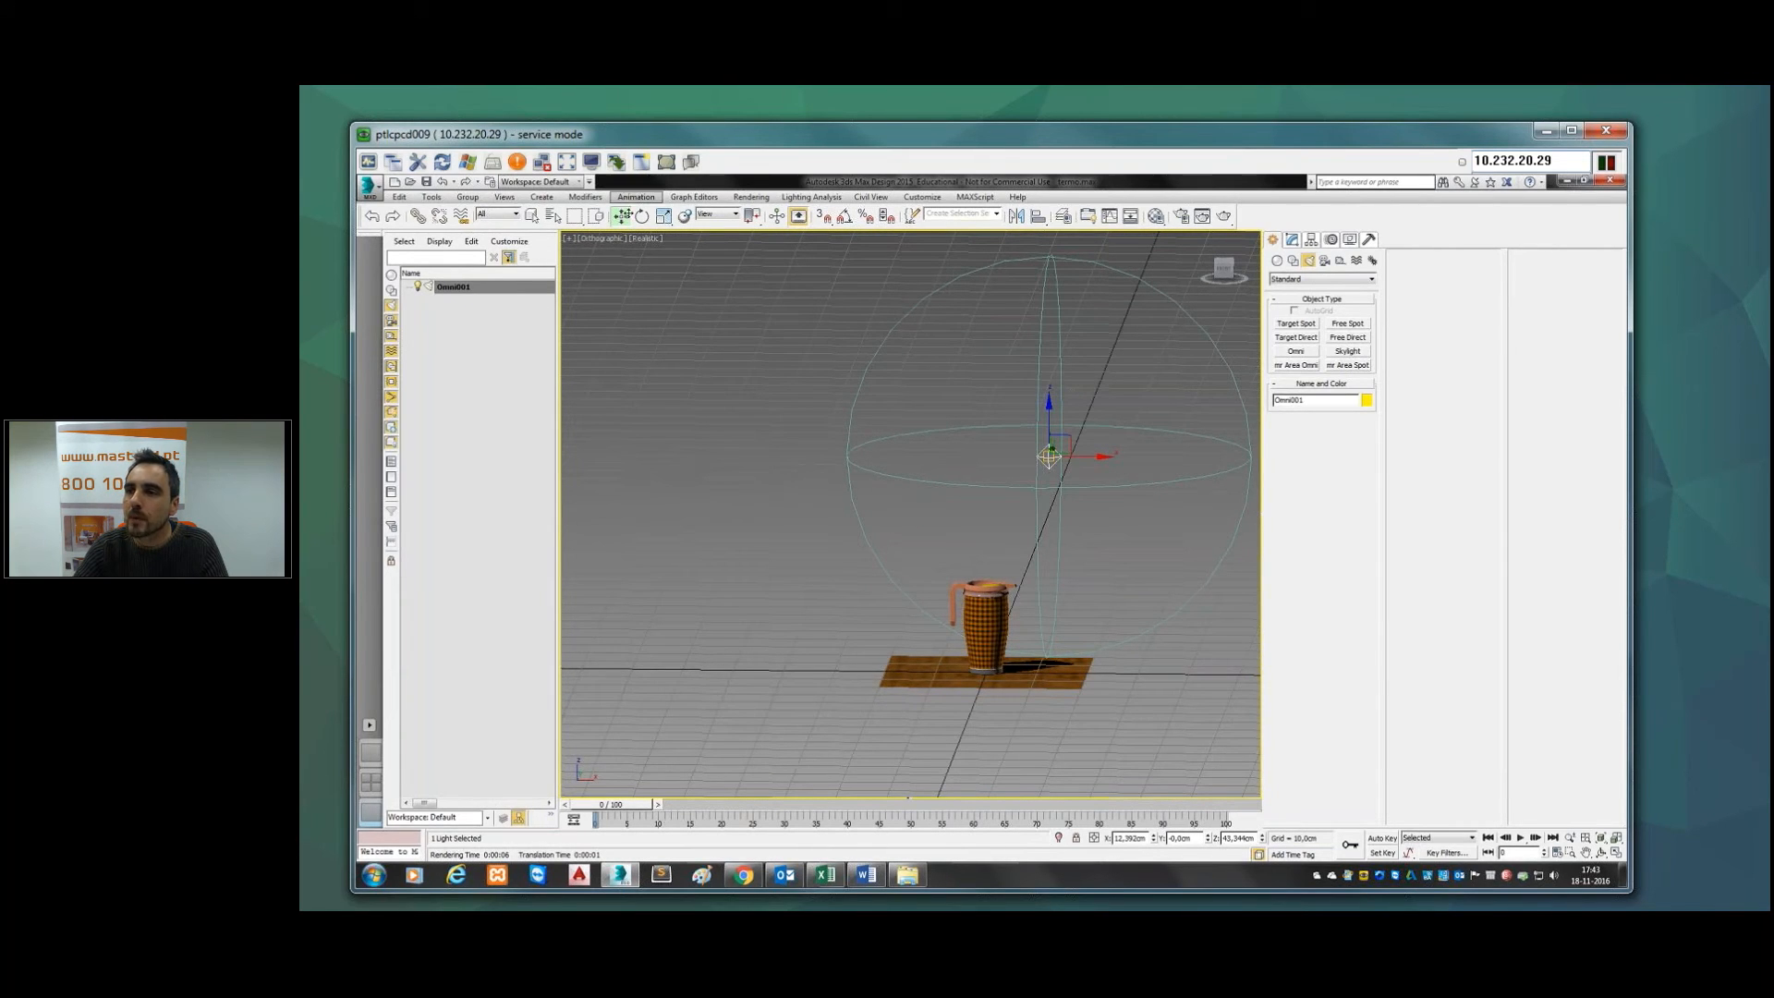
click(662, 217)
key(r)
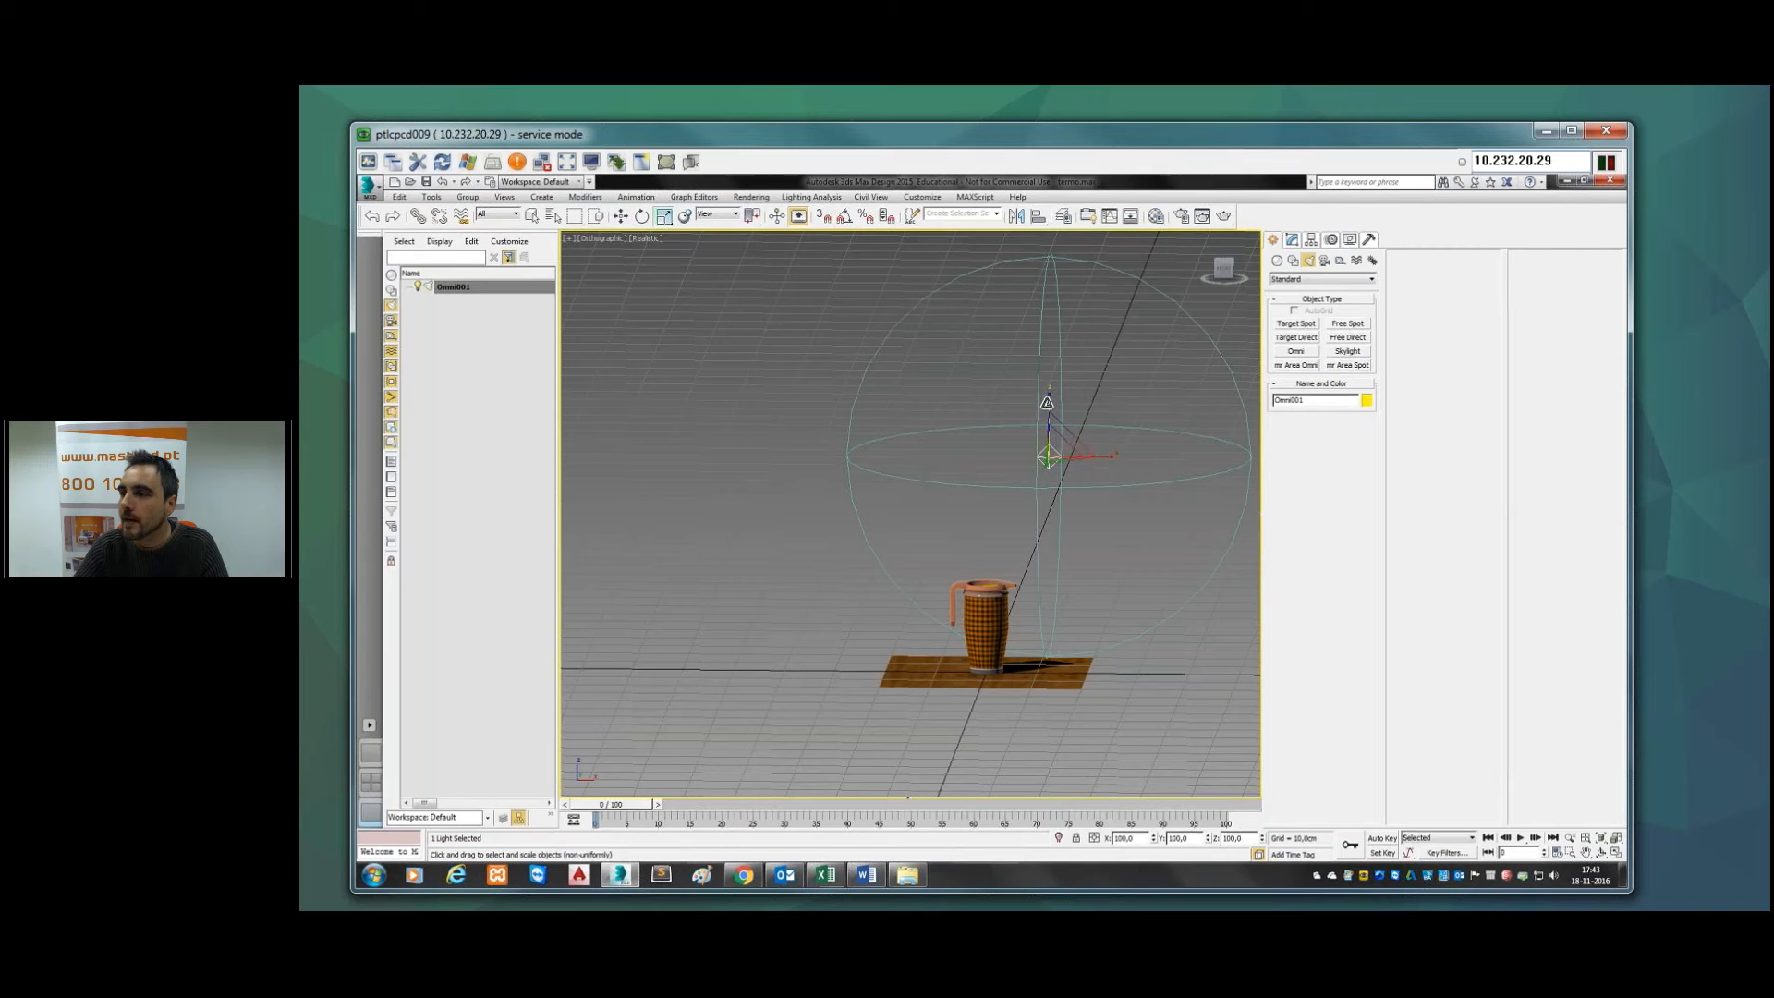
drag(1048, 403, 1048, 487)
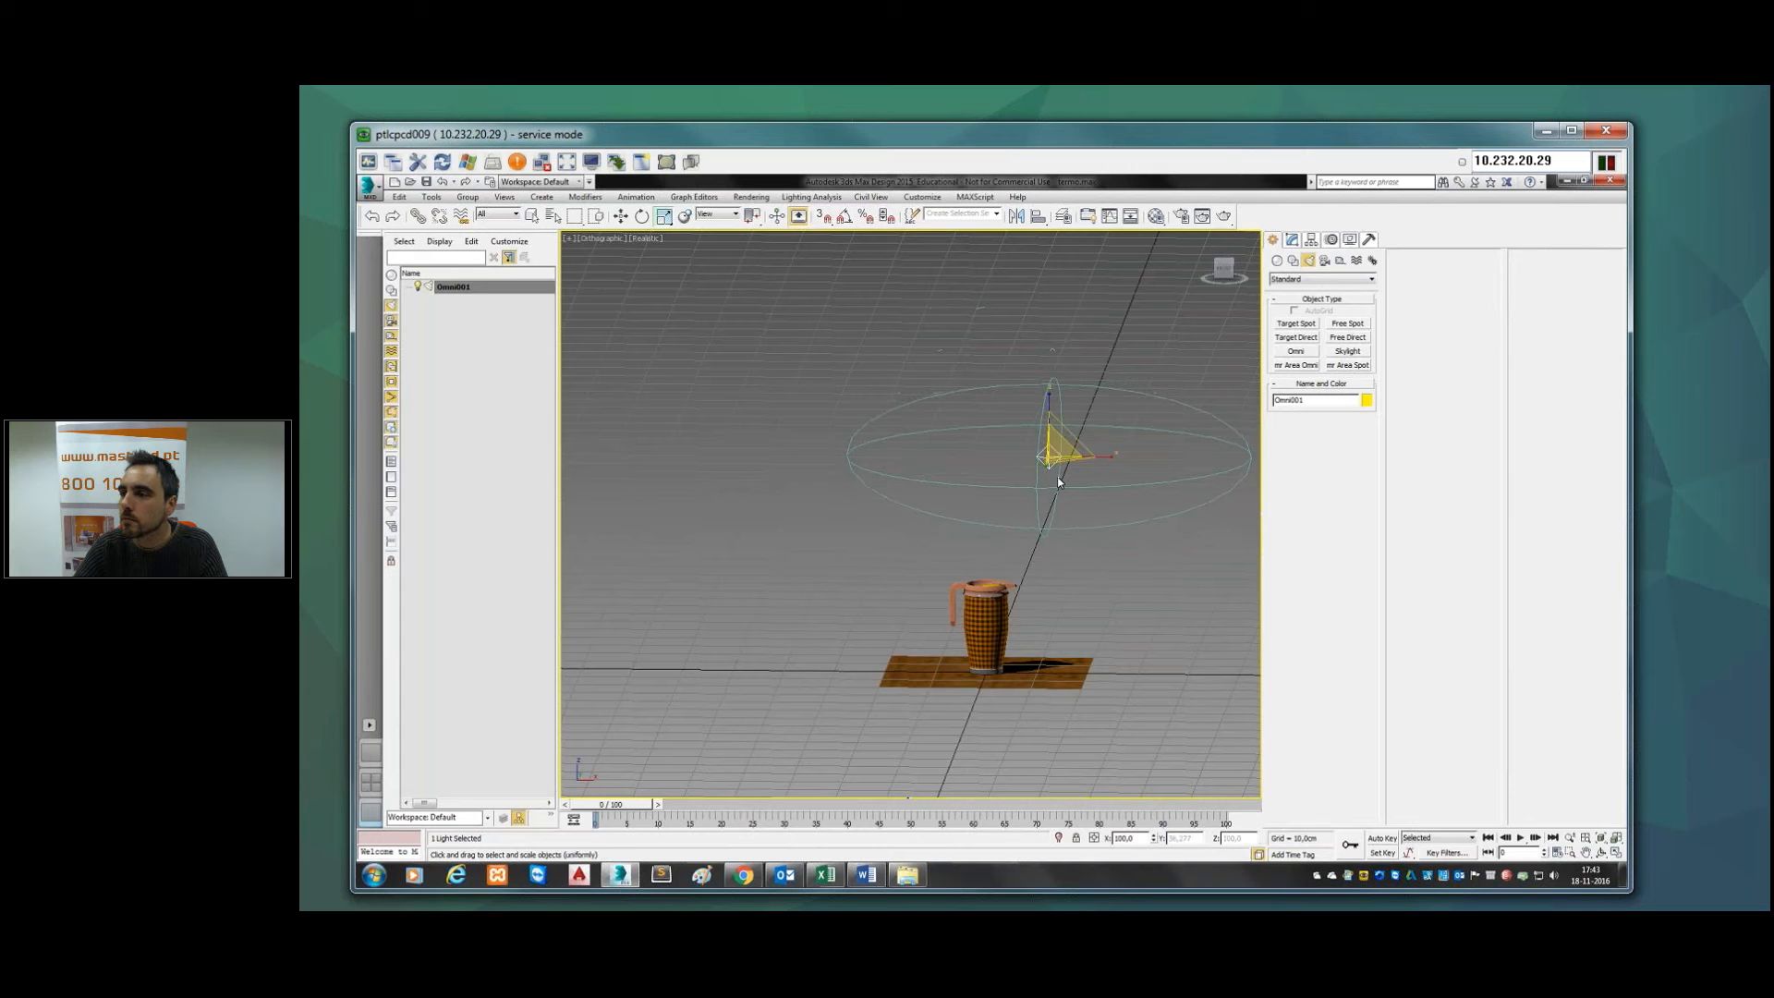
mouse_move(1056, 475)
alt+middle_down()
mouse_move(1099, 477)
mouse_move(859, 497)
mouse_move(1053, 448)
alt+middle_up()
drag(1044, 450, 892, 444)
Step: Render the orthographic view from above the mug with the scaled Omni light, and close the rendered image
alt+middle_drag(1016, 526, 1016, 495)
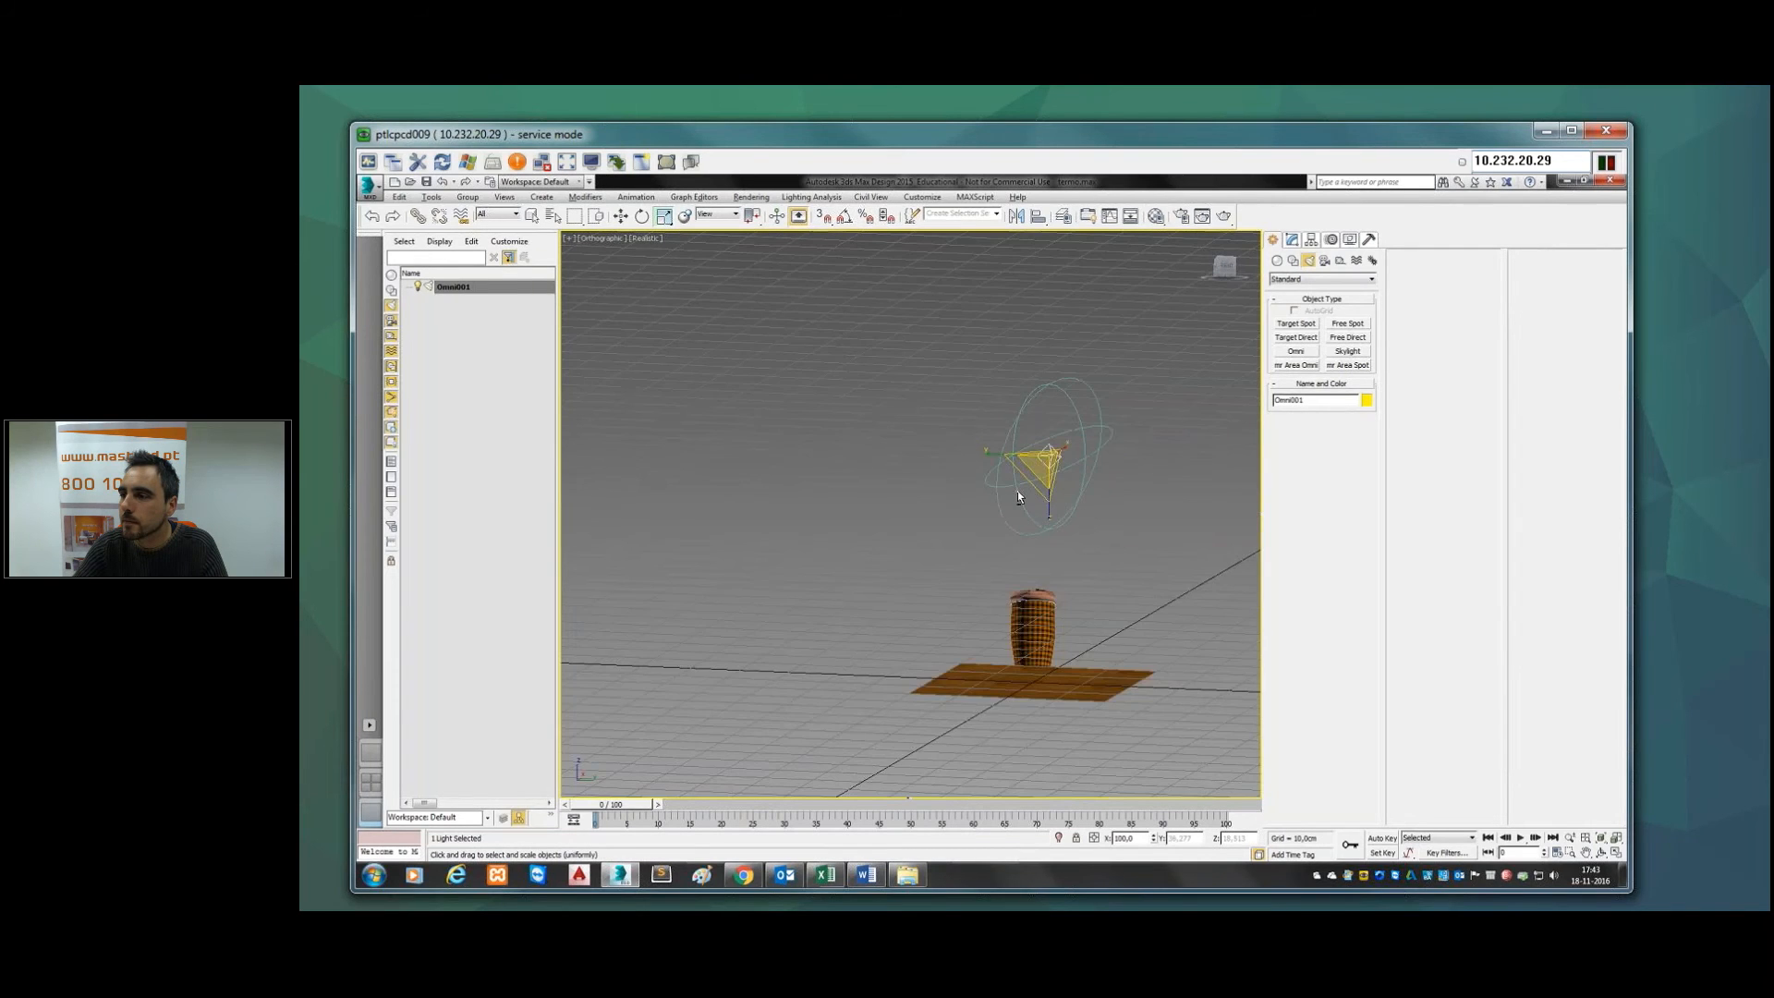
alt+middle_drag(985, 538, 981, 569)
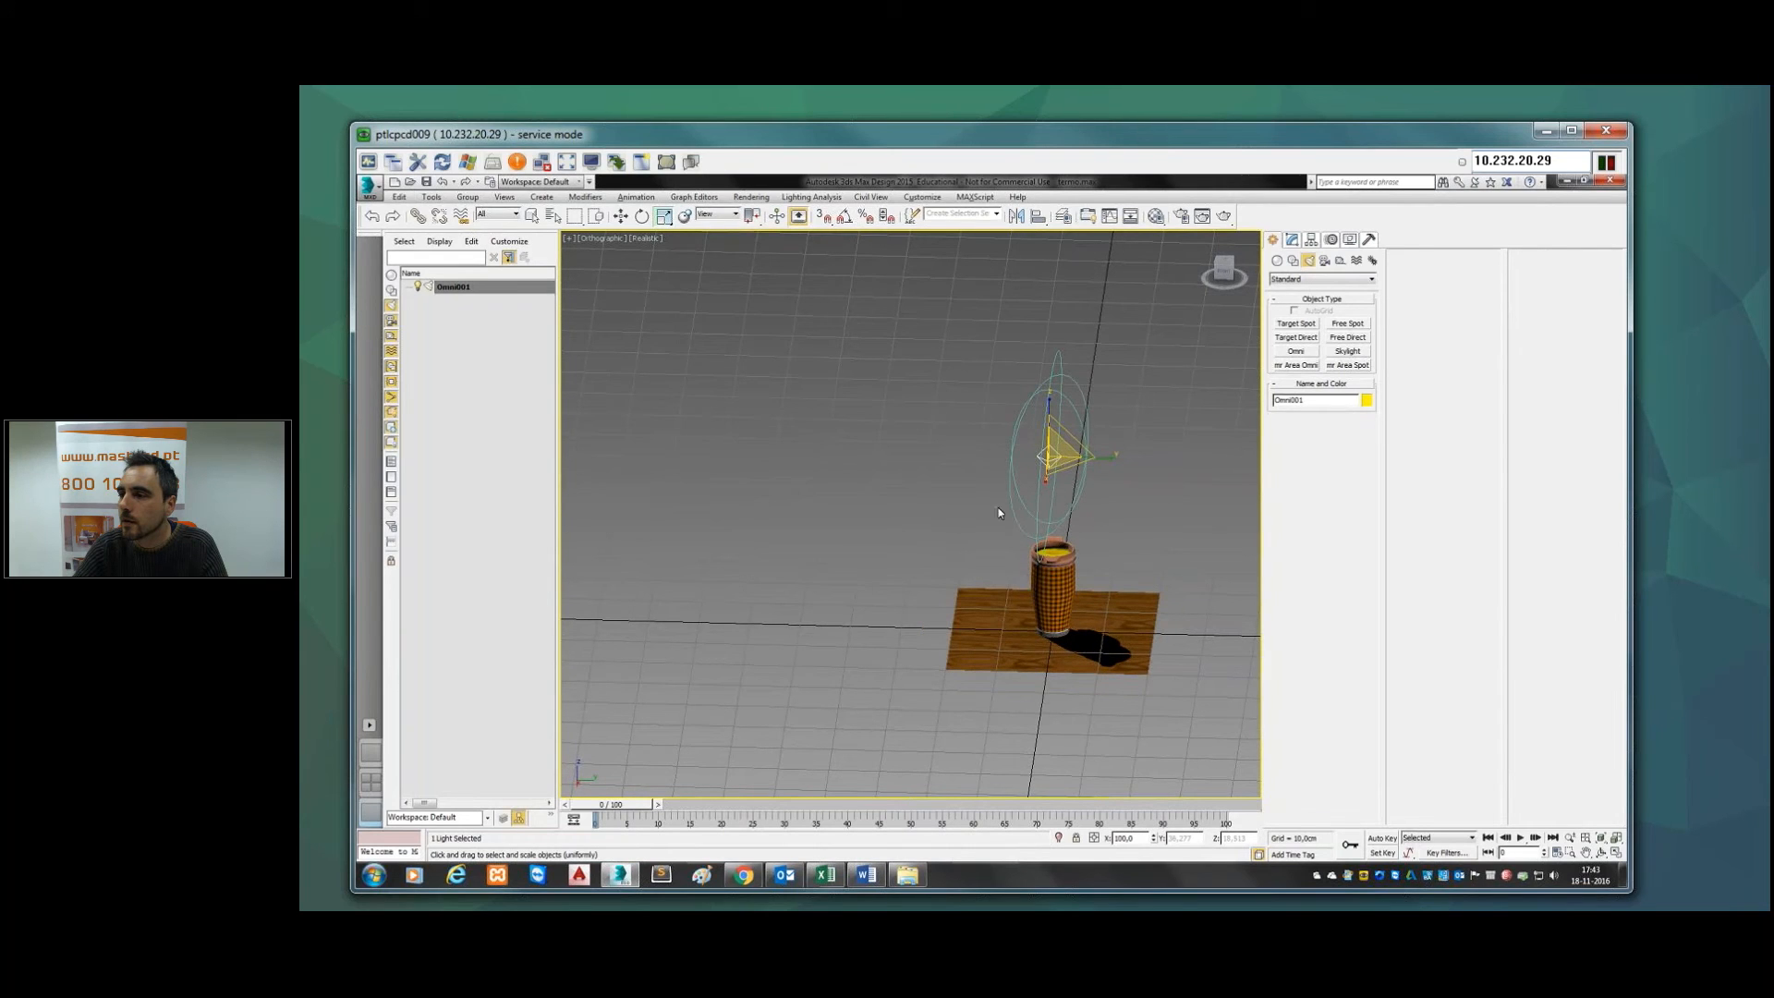
middle_drag(974, 505, 855, 458)
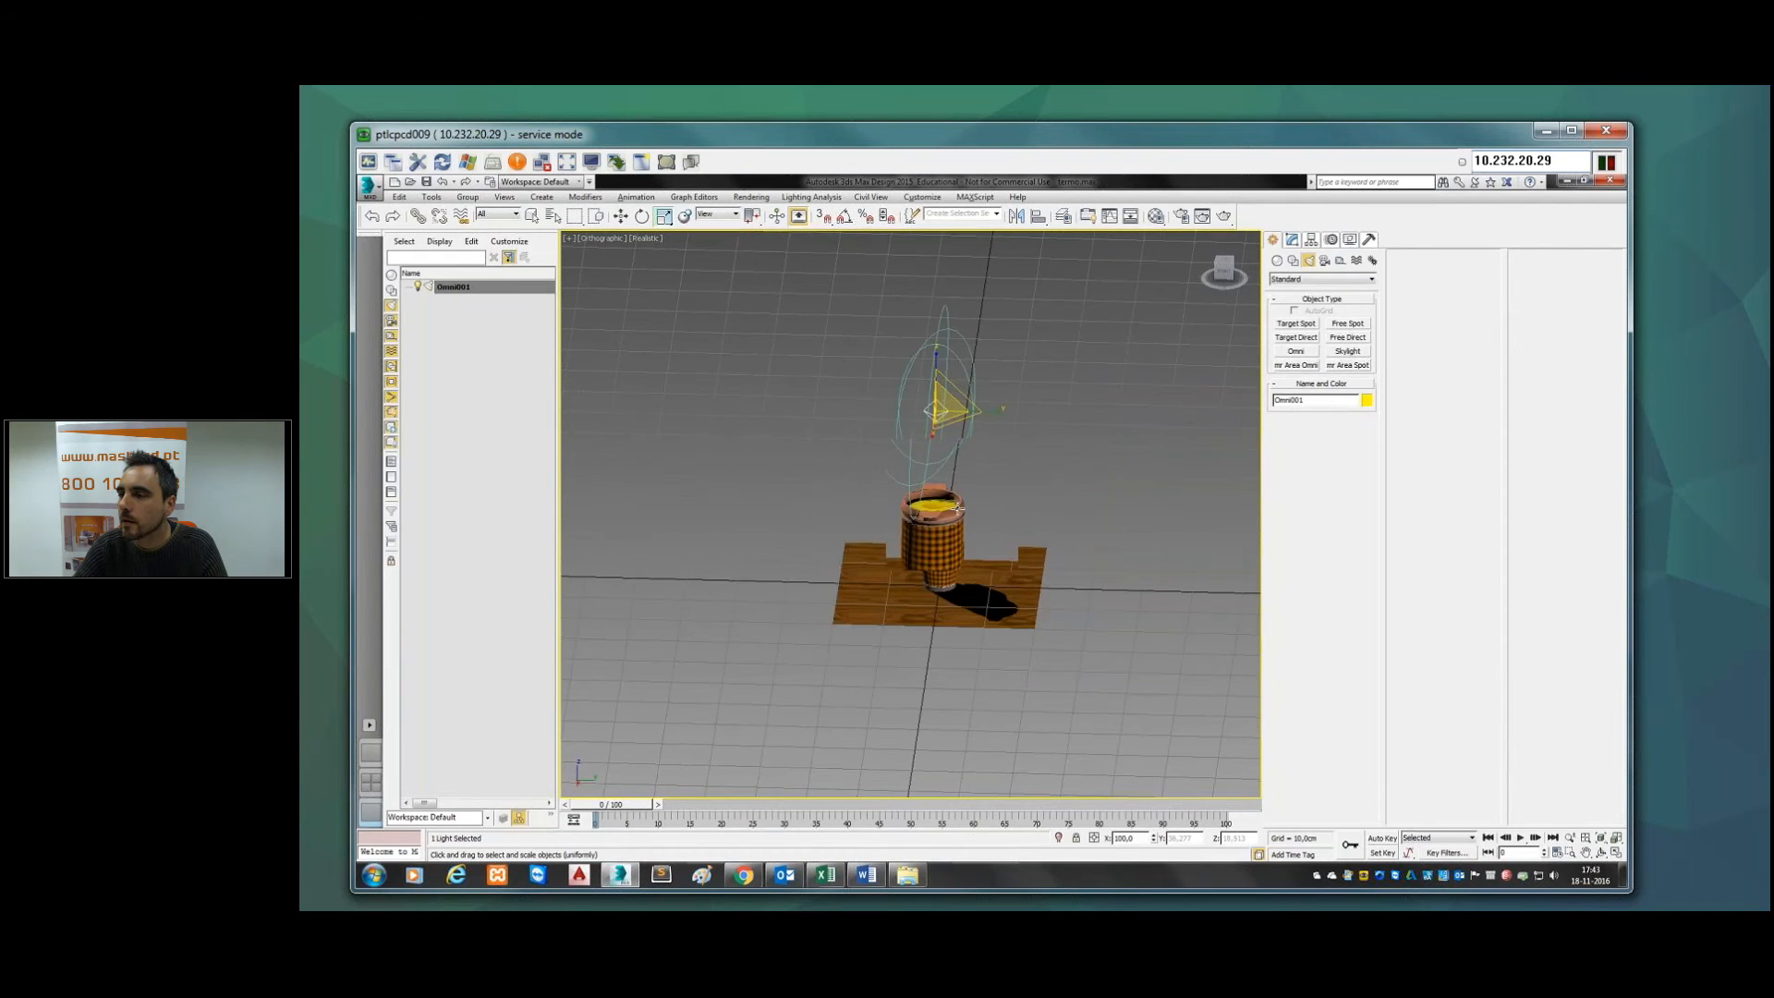
scroll(1022, 482, up, 2)
alt+middle_drag(1030, 478, 977, 565)
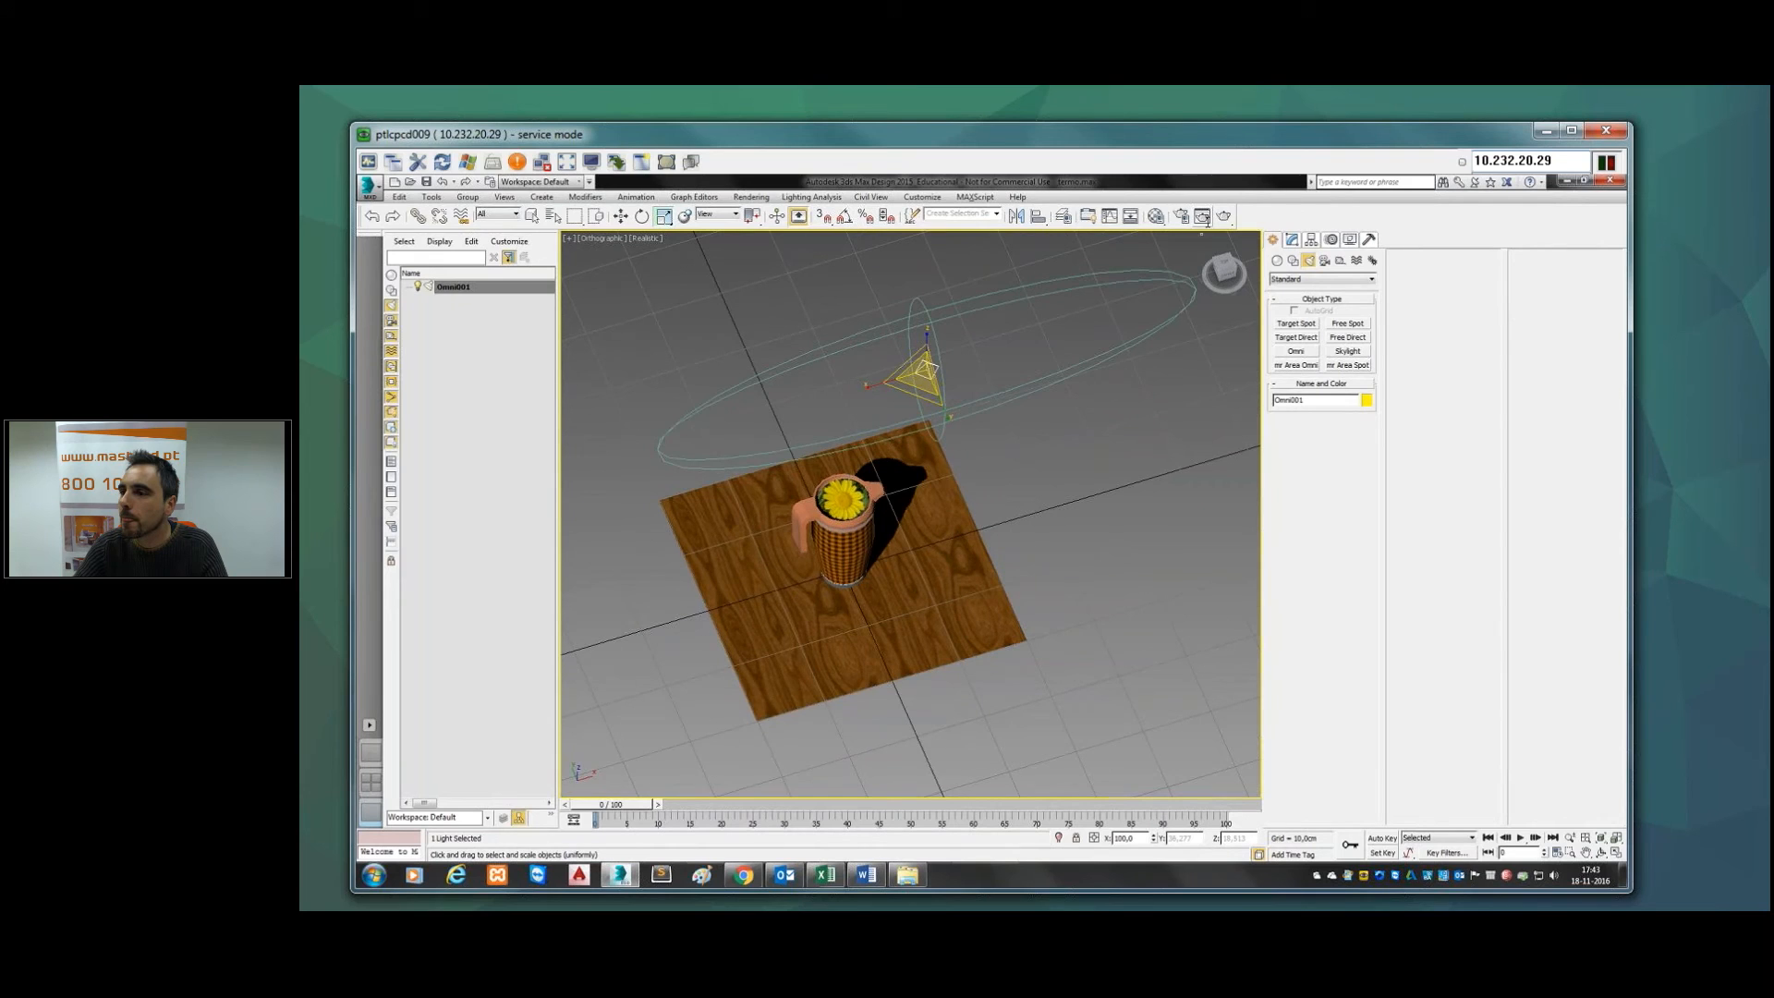
click(1206, 219)
click(842, 778)
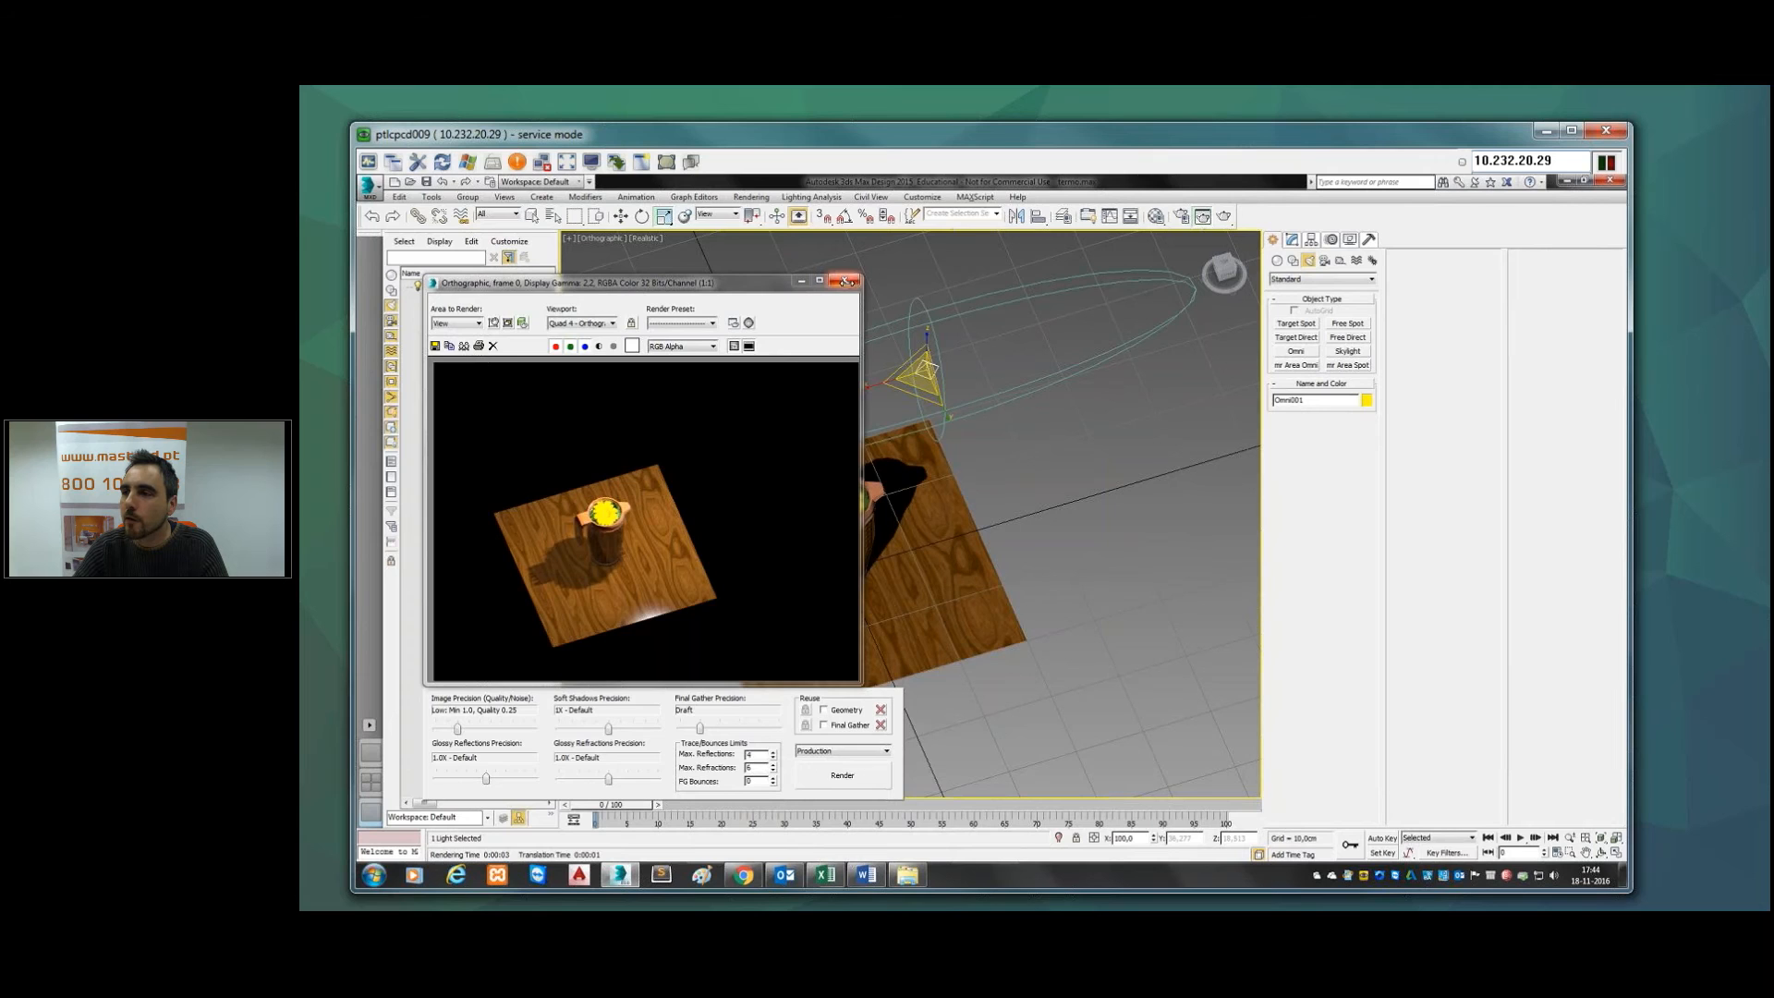
click(846, 281)
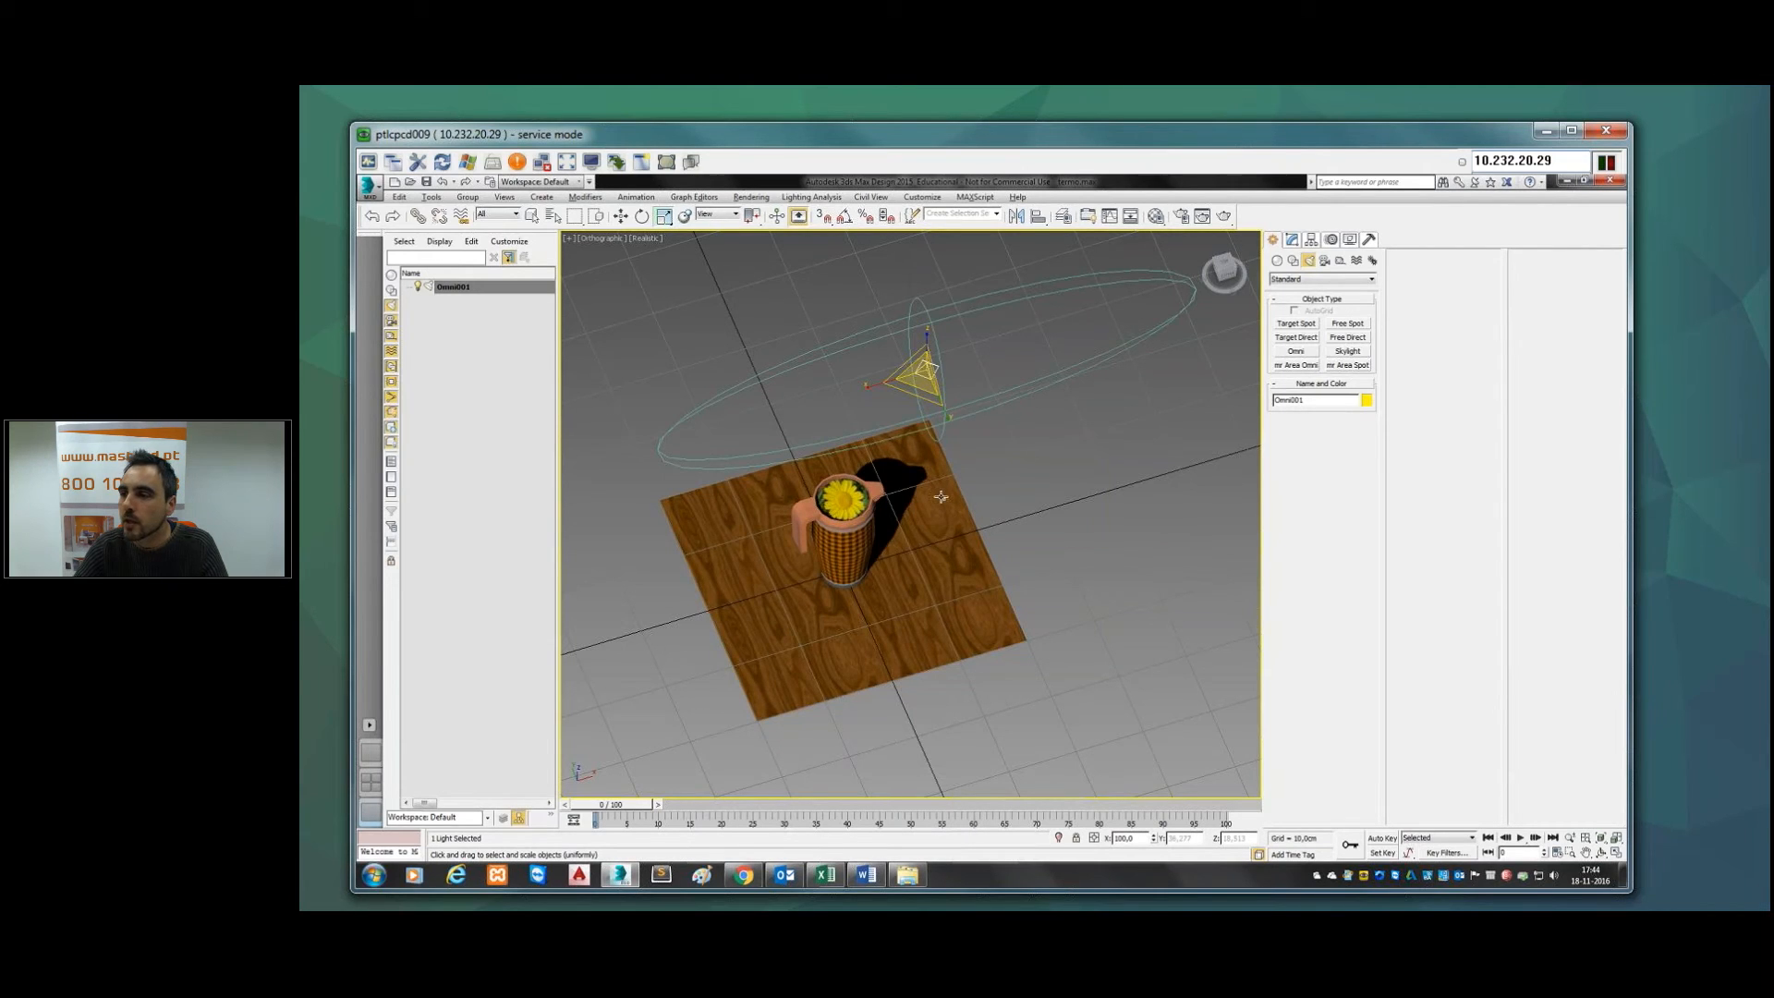
Step: Delete the Omni light from the scene
alt+middle_drag(940, 497, 1093, 449)
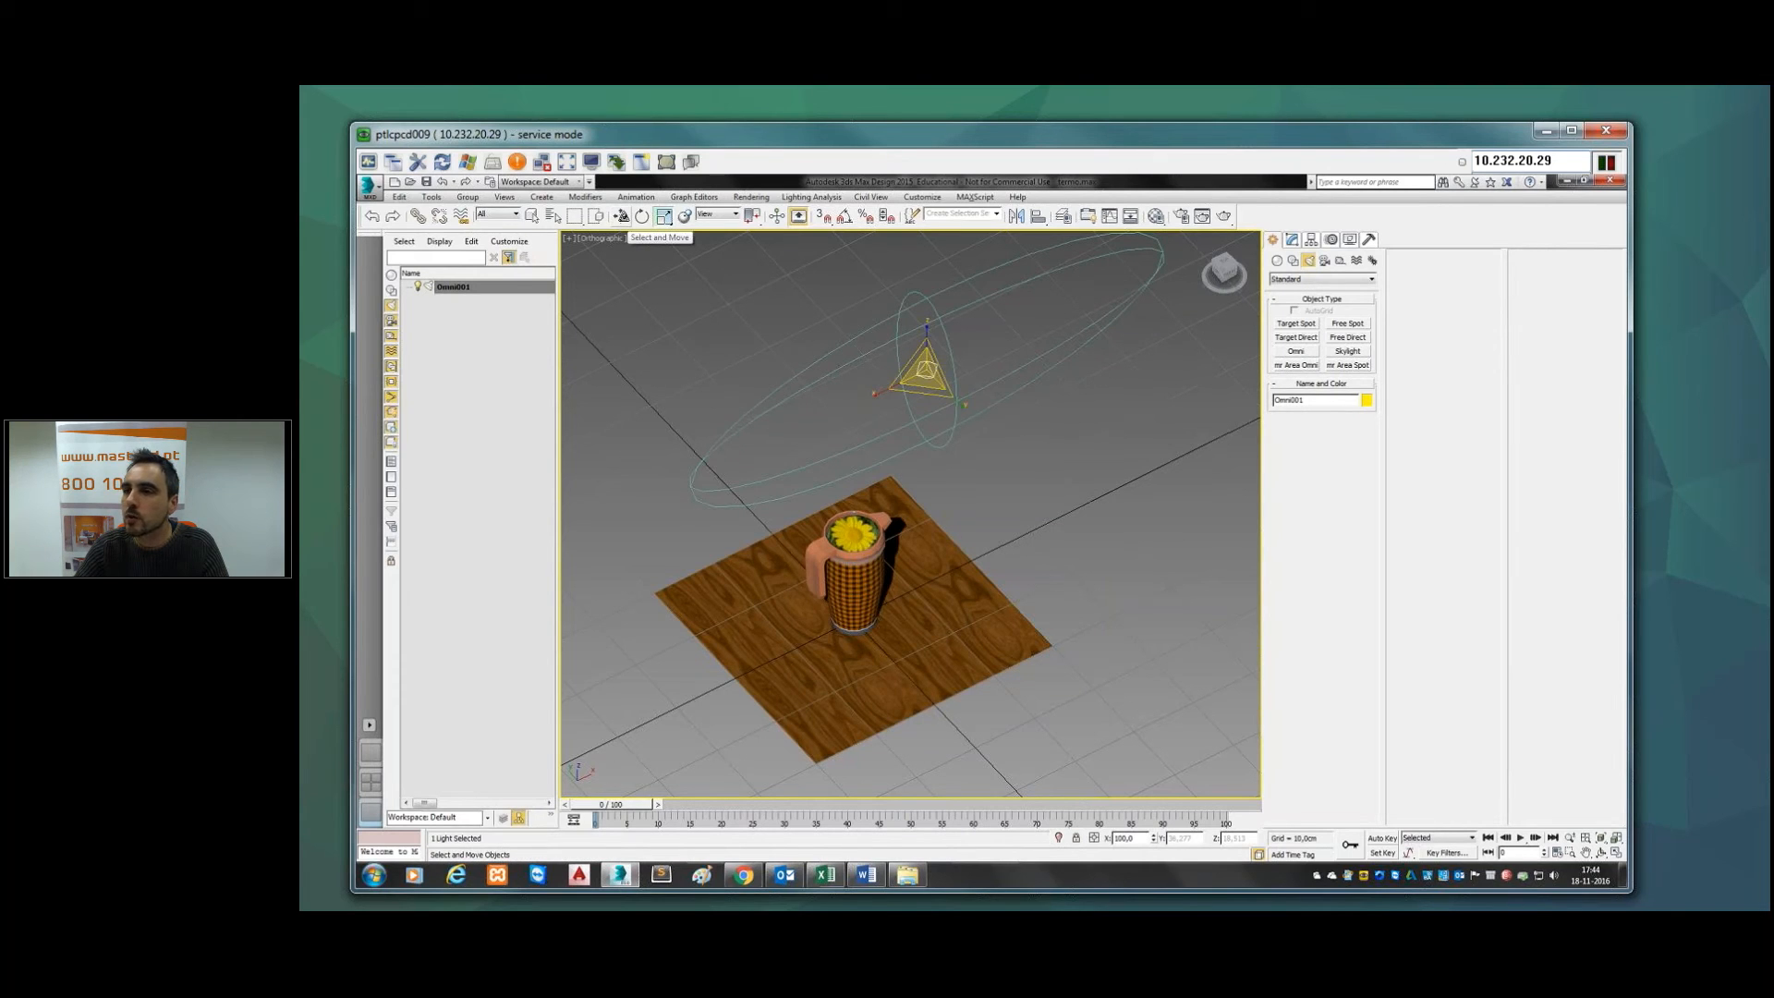
click(621, 216)
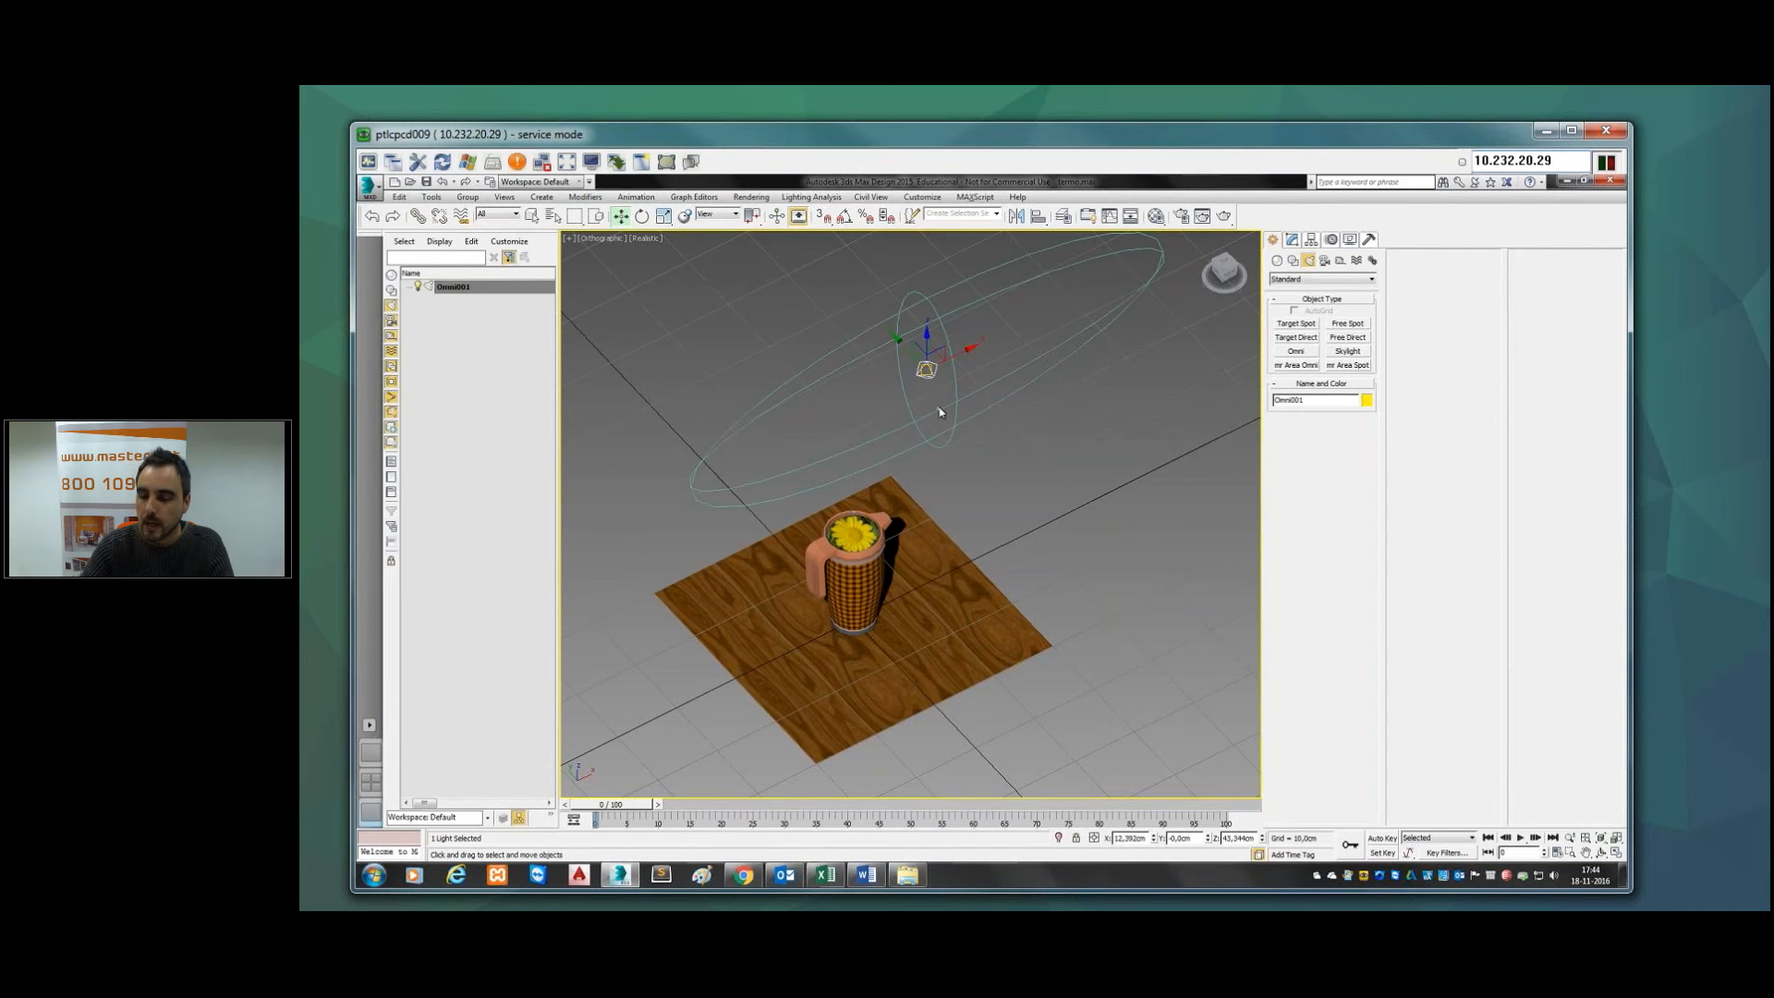
key(Delete)
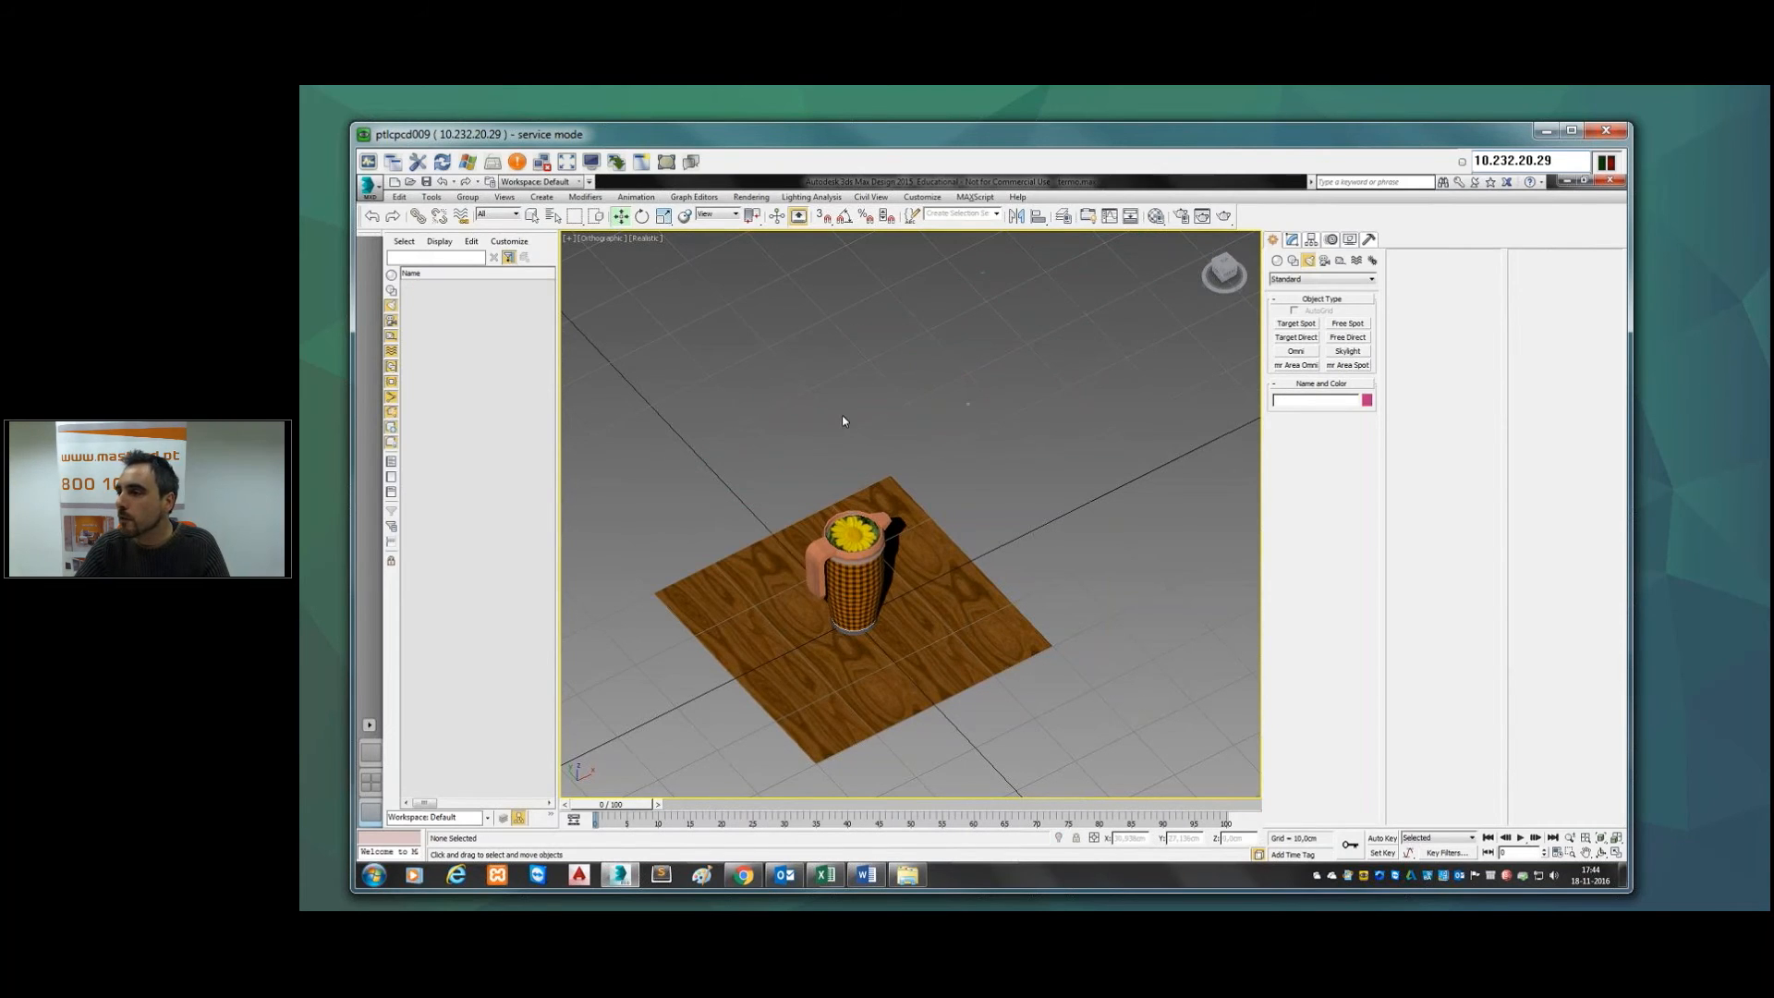
Step: Return to the four-viewport layout and create a Skylight above the mug in the Front view
click(1348, 352)
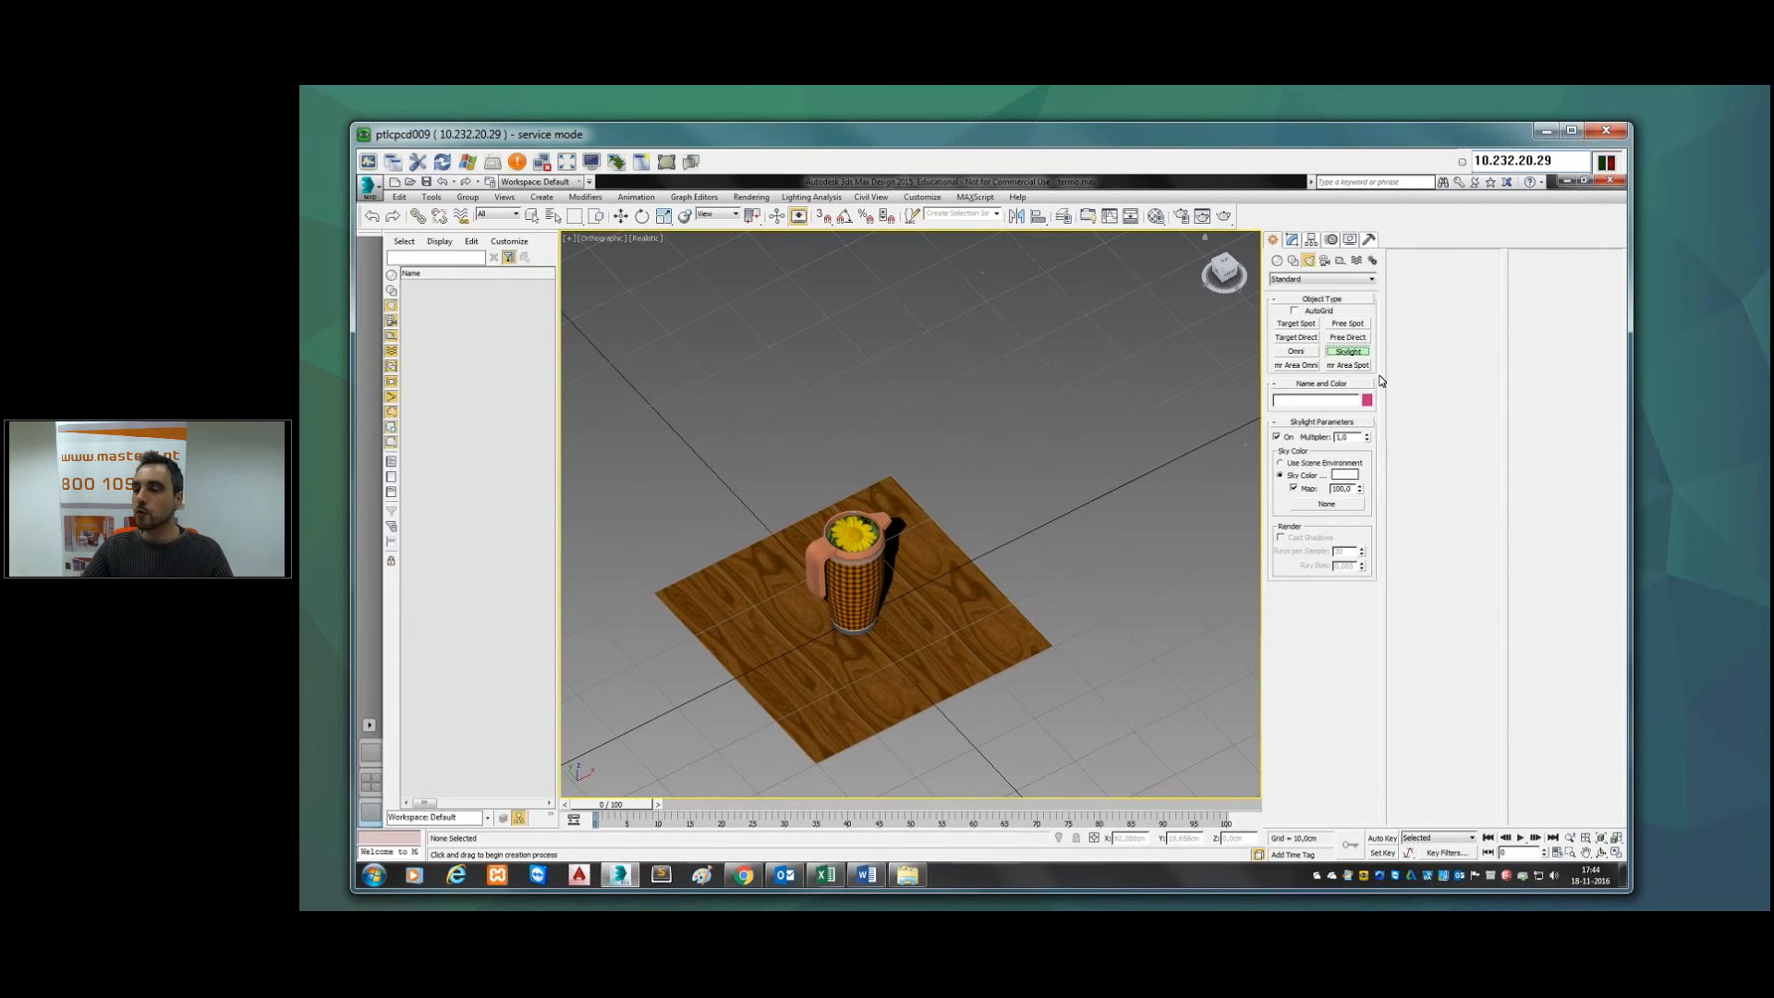
click(373, 783)
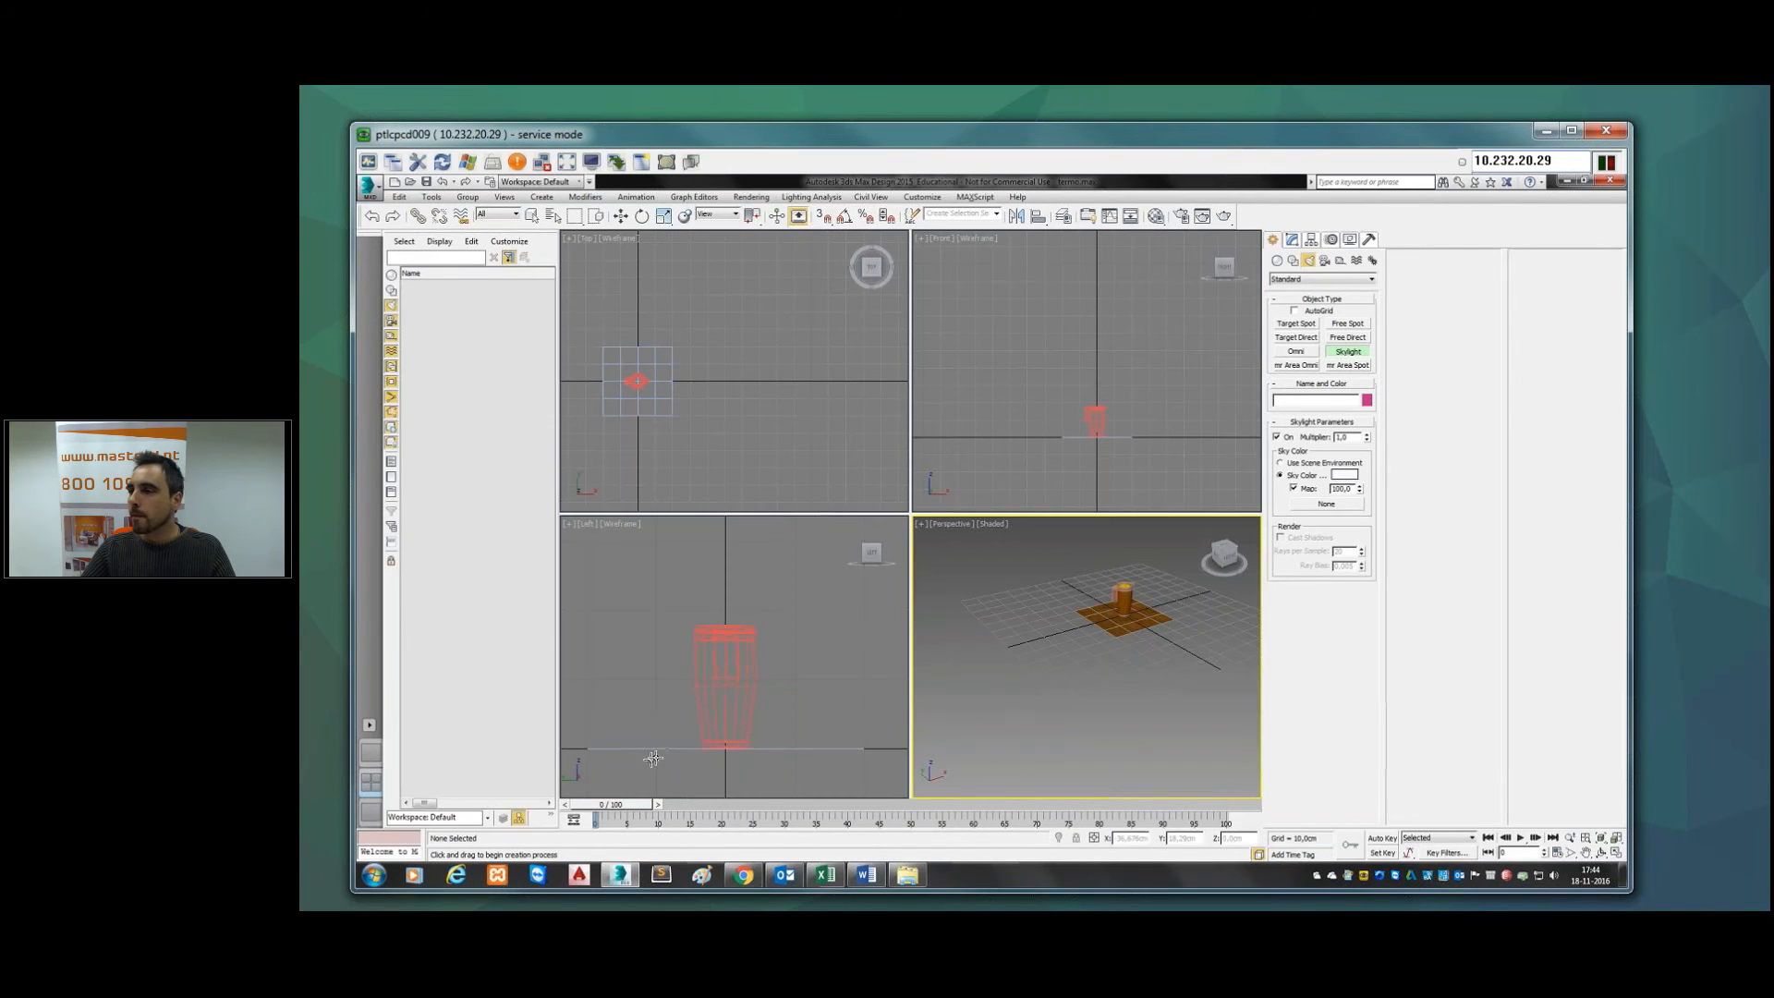
click(1107, 332)
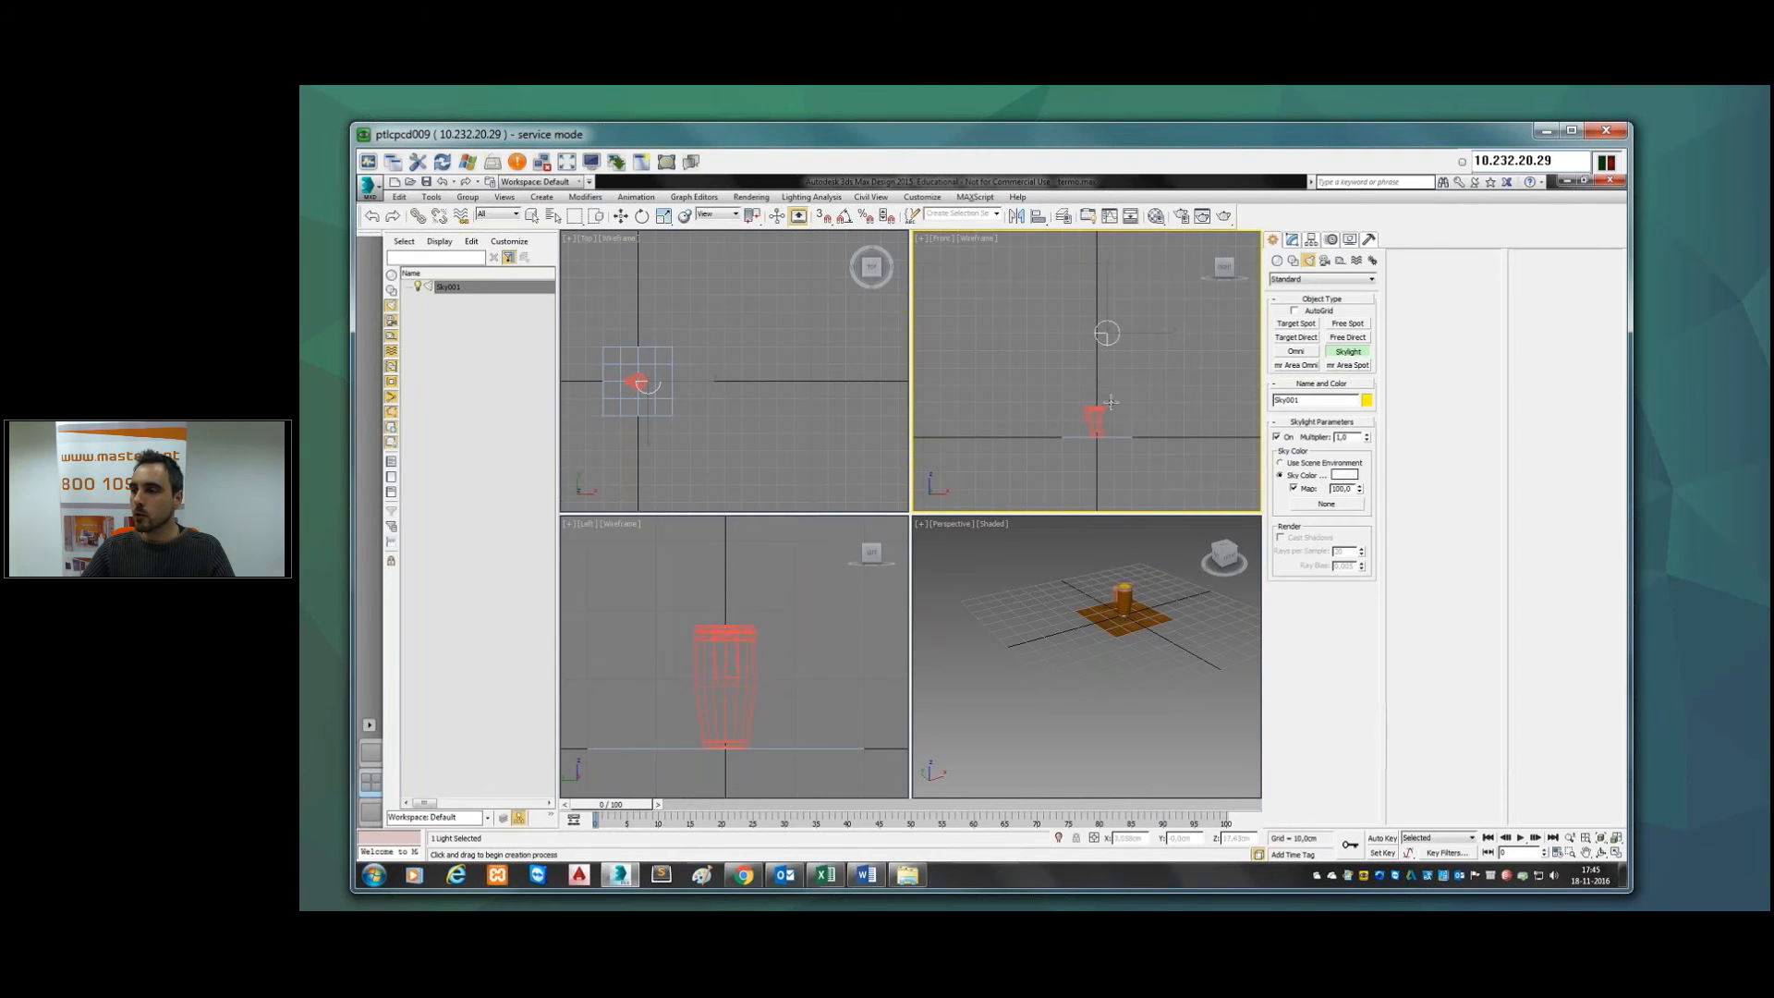
right_click(1109, 638)
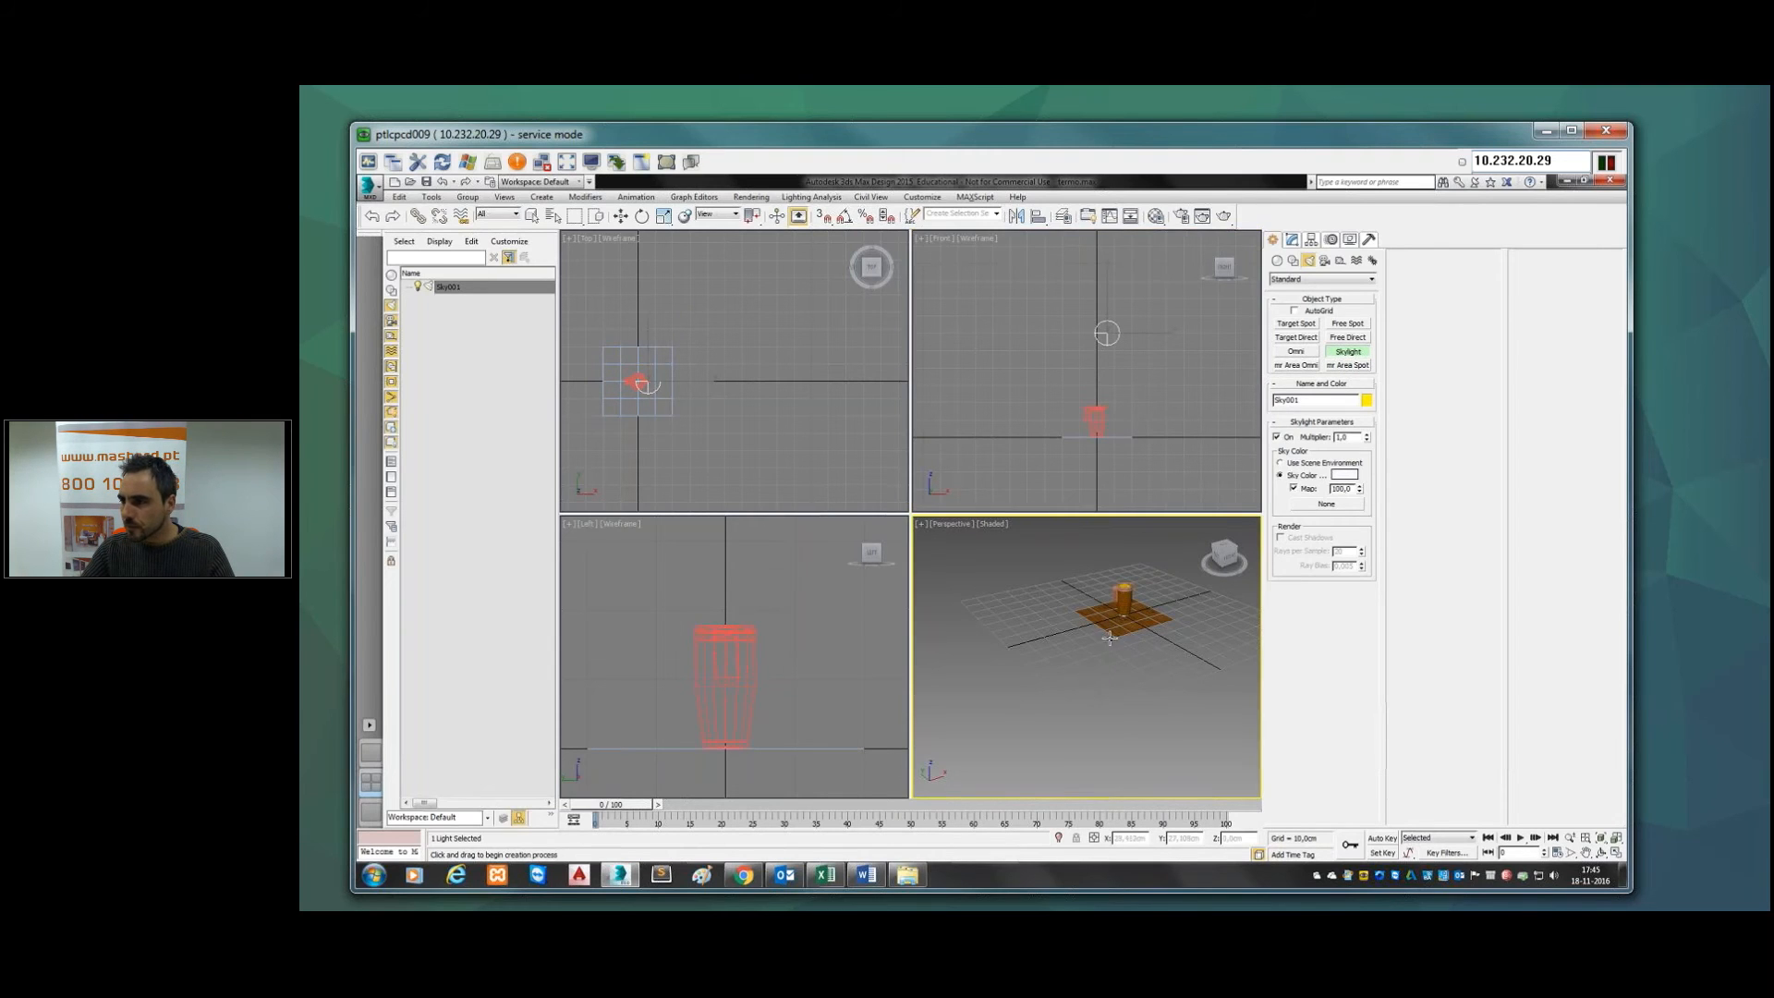
alt+middle_drag(1093, 697, 1141, 627)
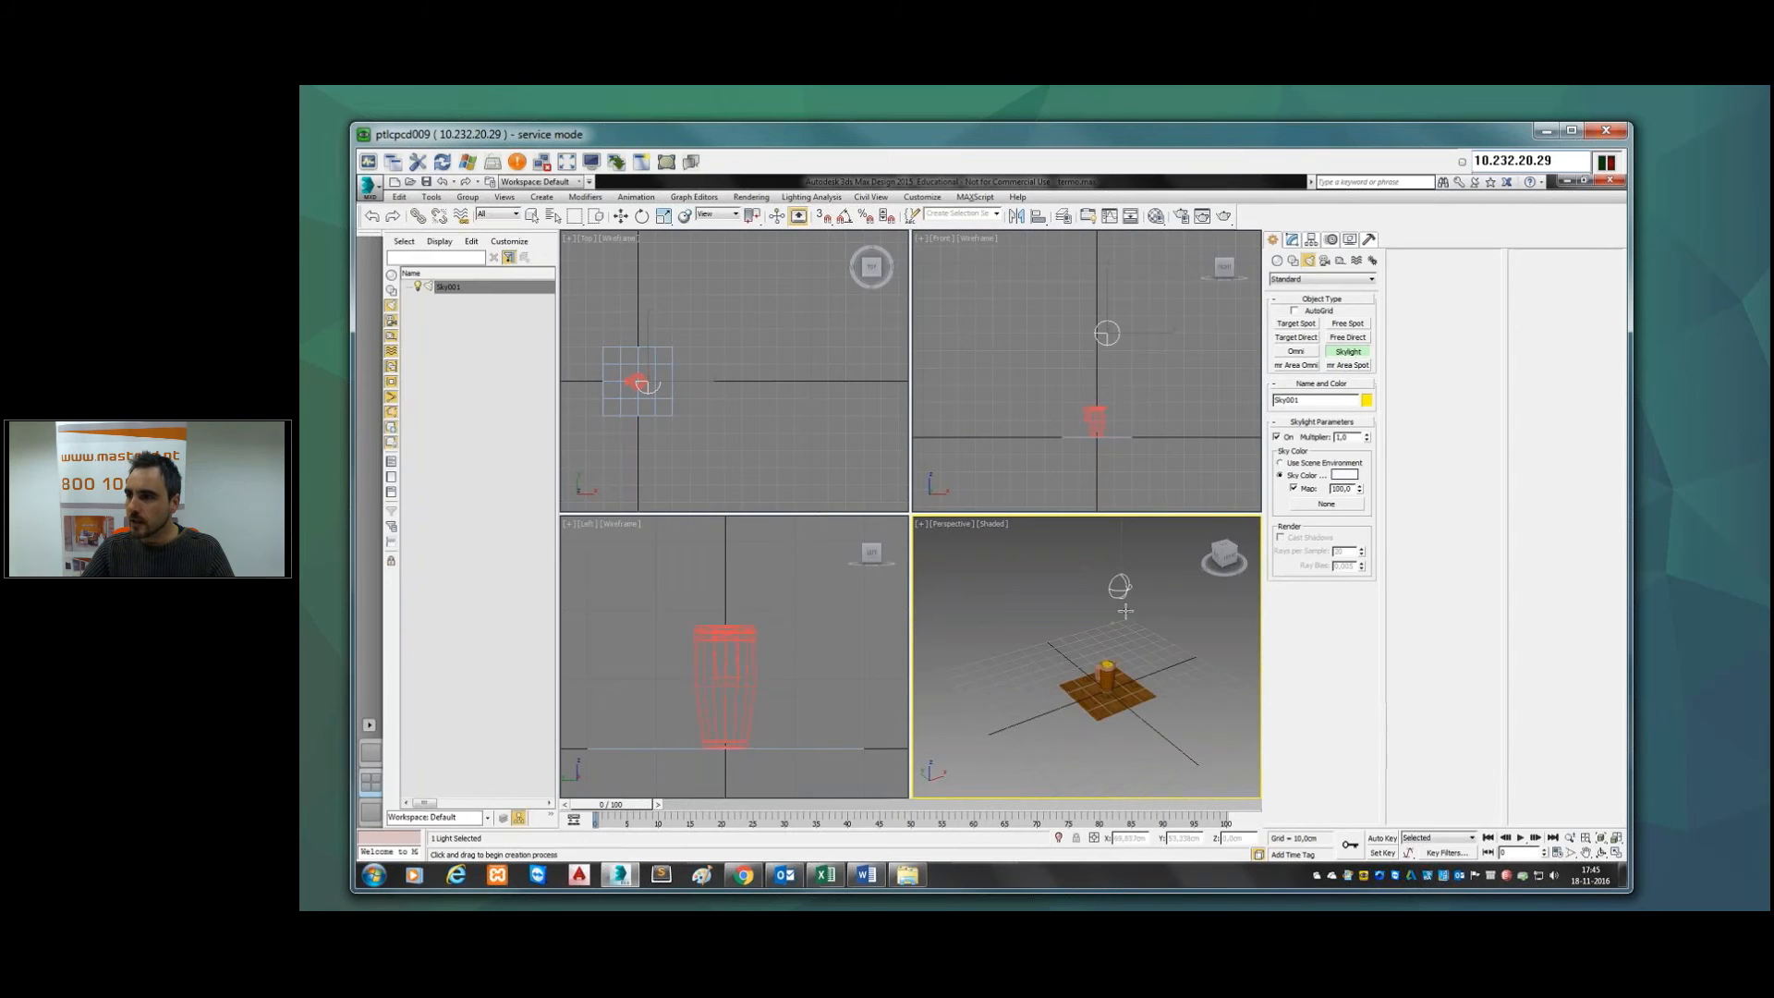
scroll(1123, 639, up, 3)
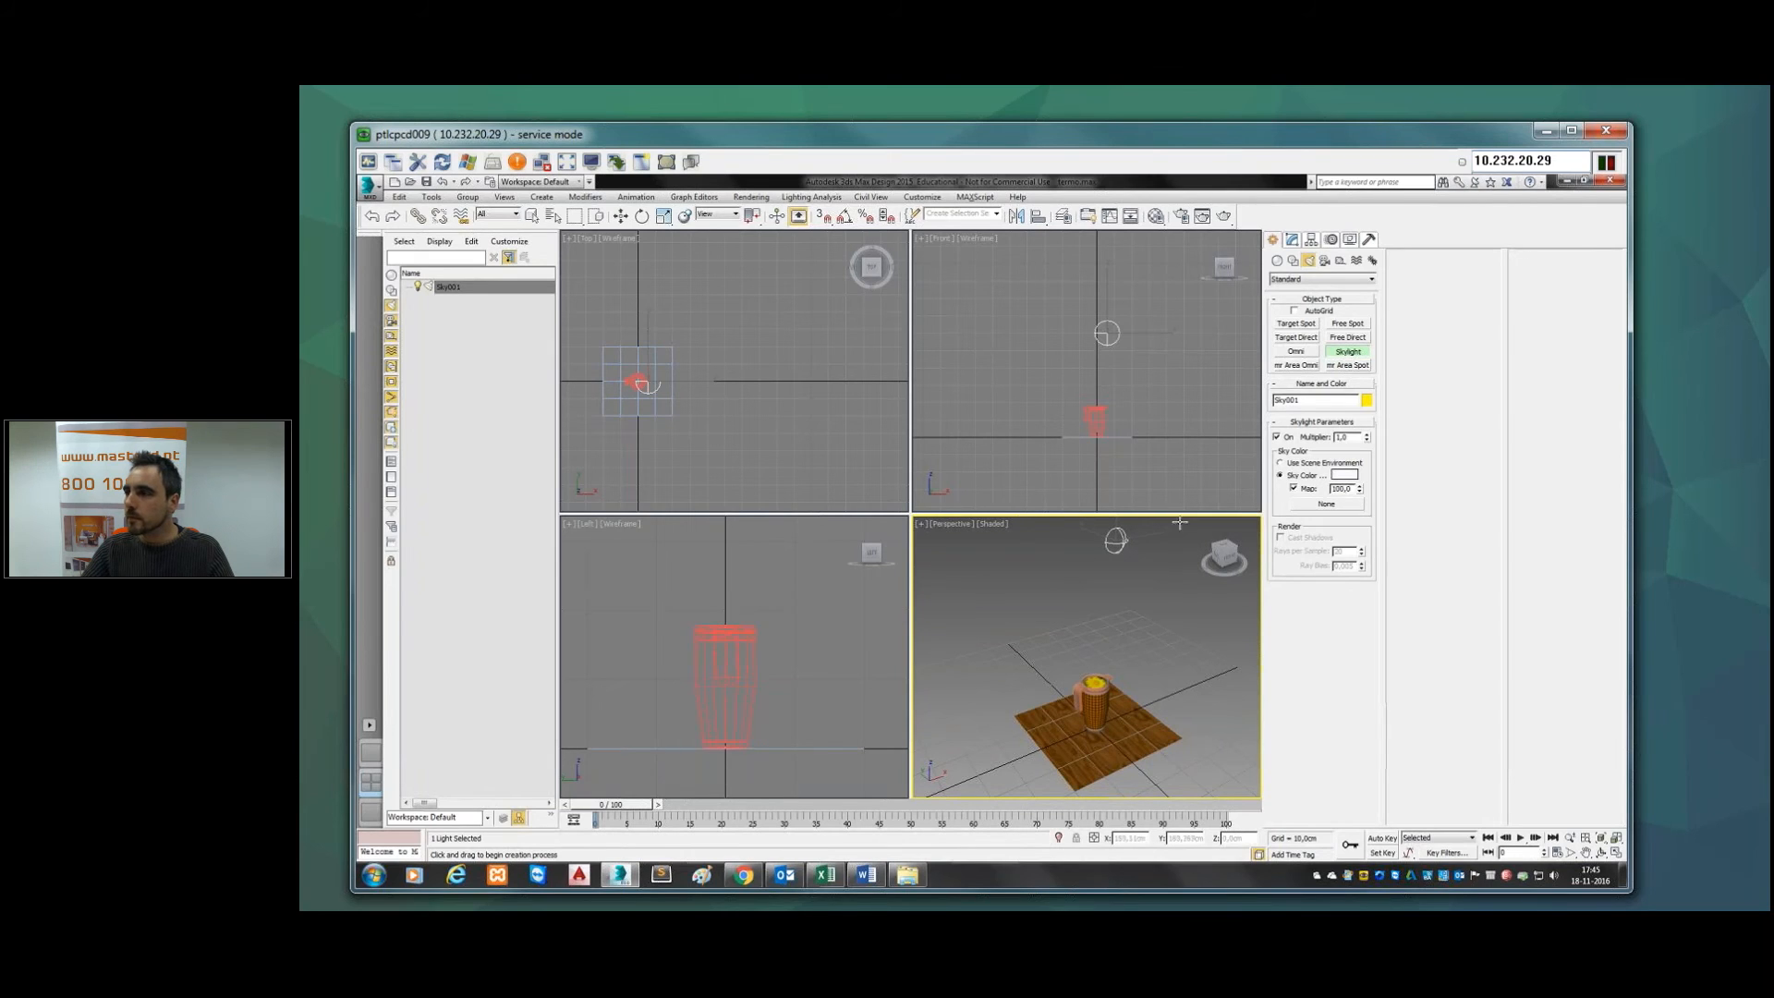
Step: Open the Skylight's parameters for modification and set its sky colour to a light cyan
click(621, 217)
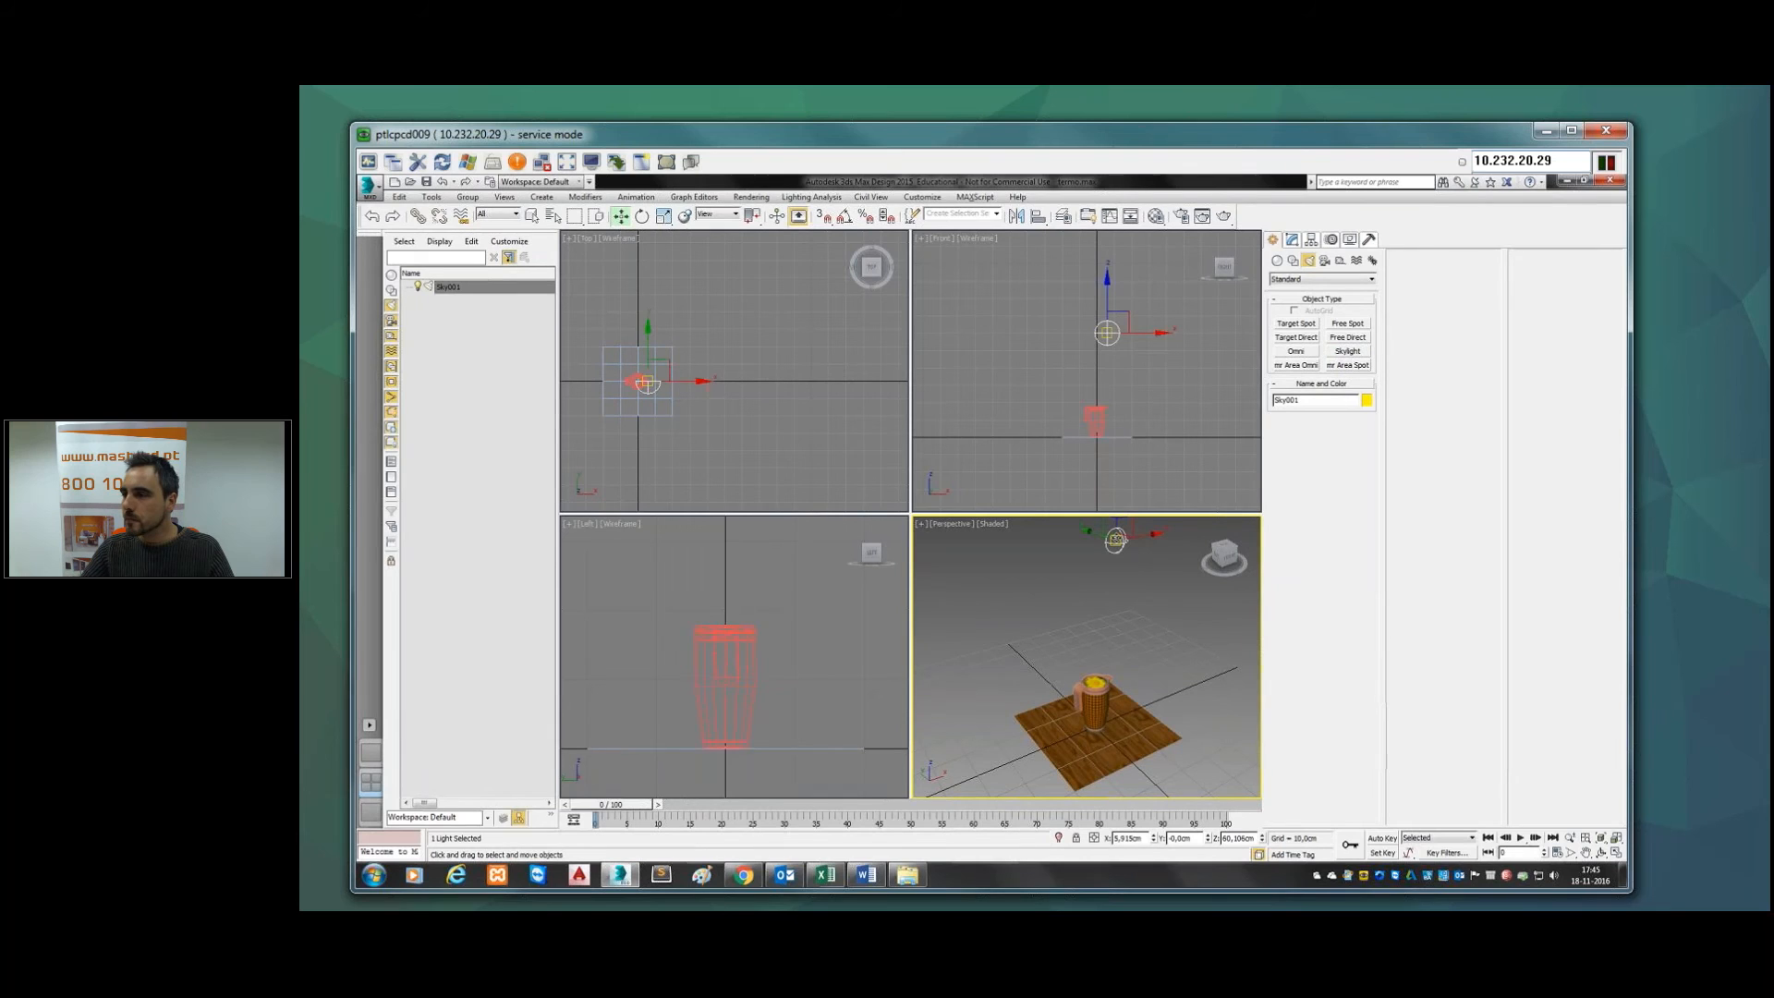
click(1293, 240)
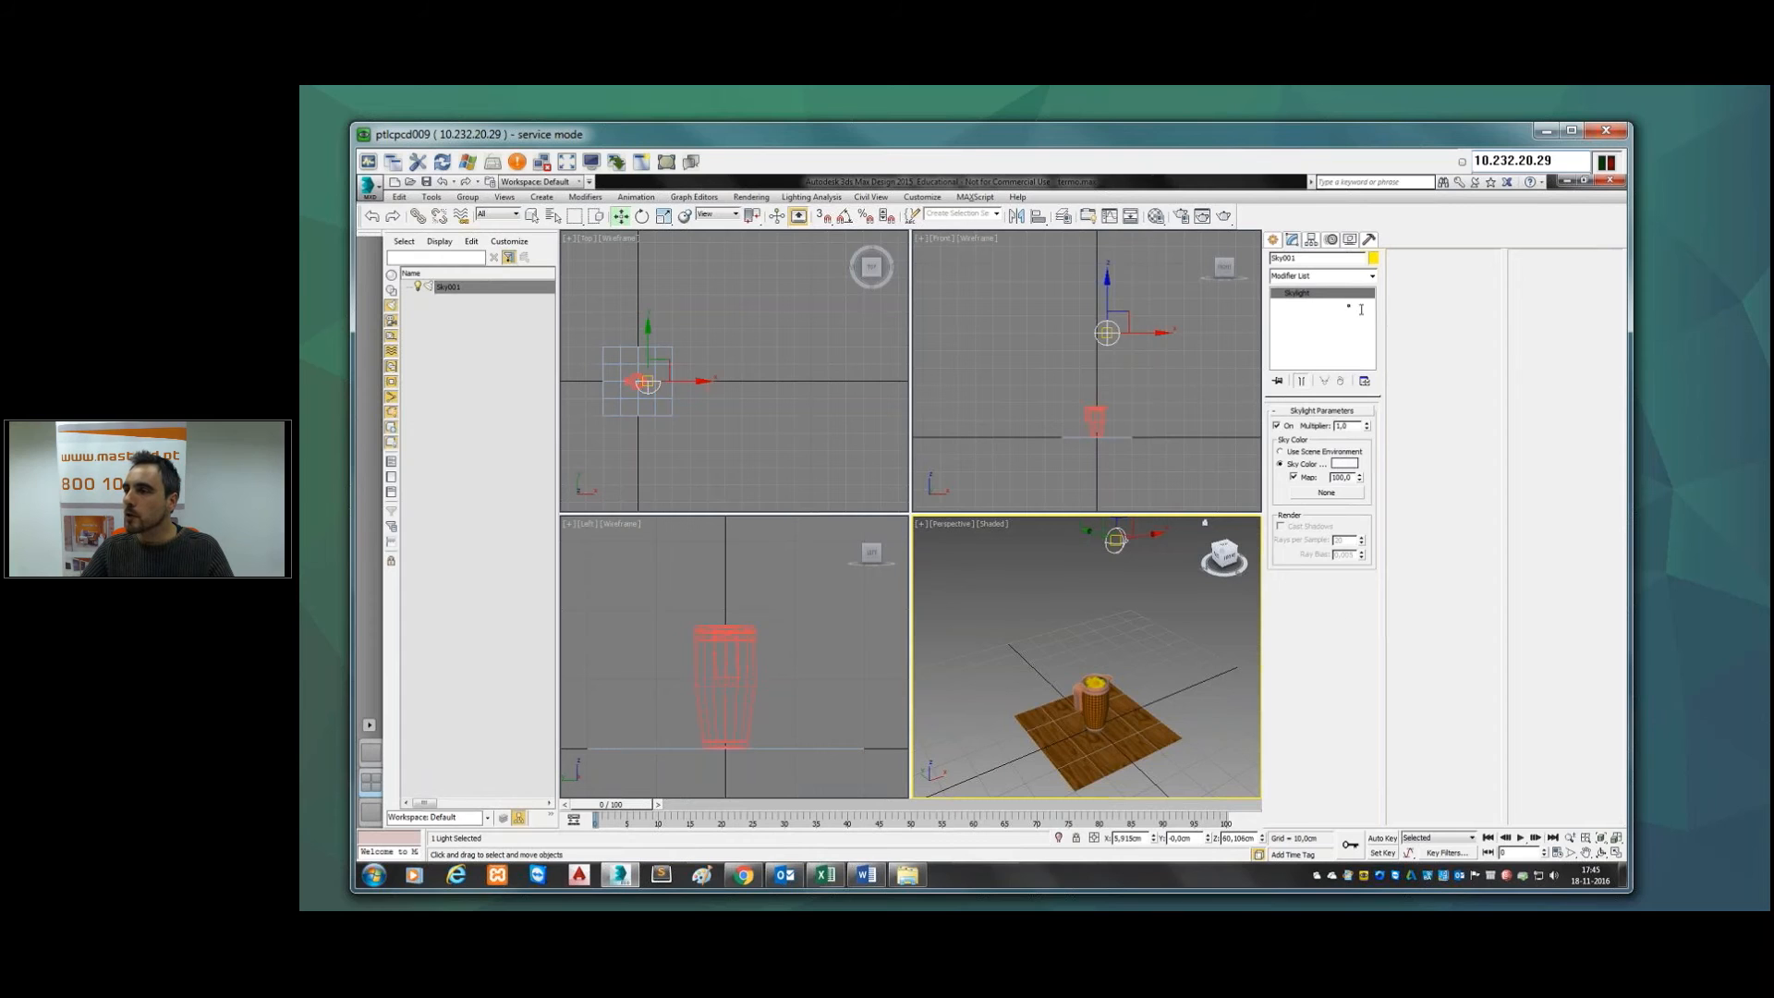
click(1342, 464)
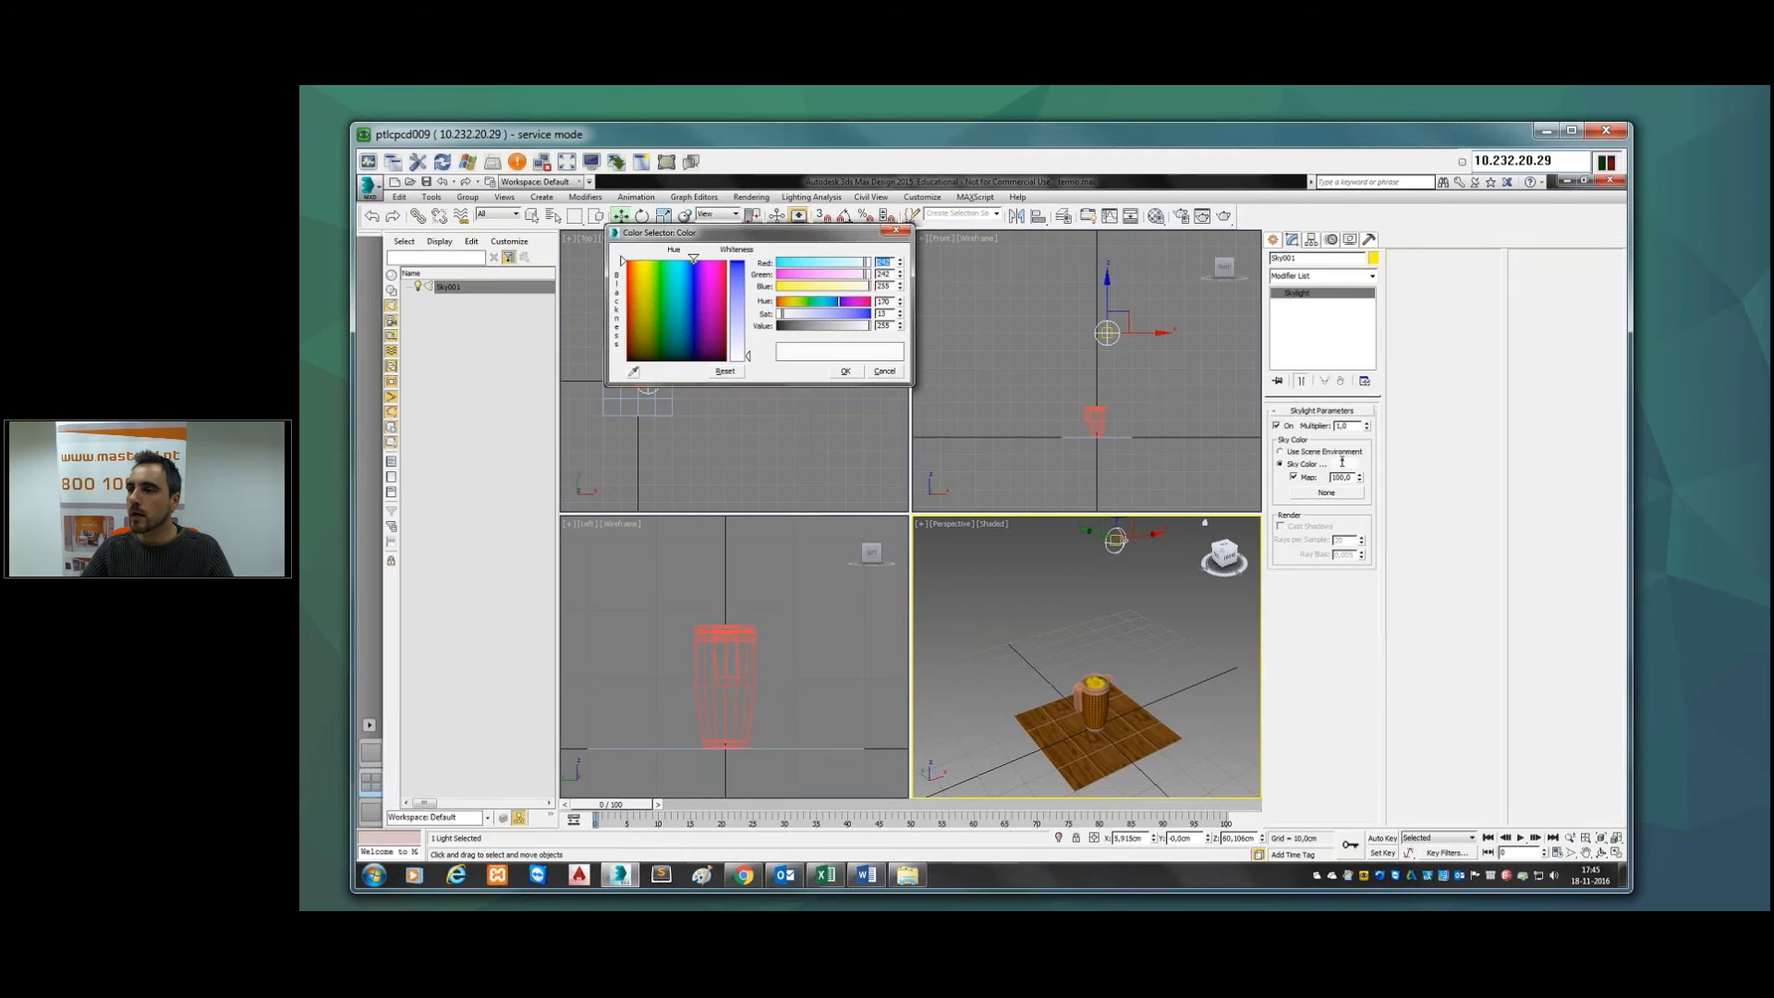
drag(680, 298, 677, 306)
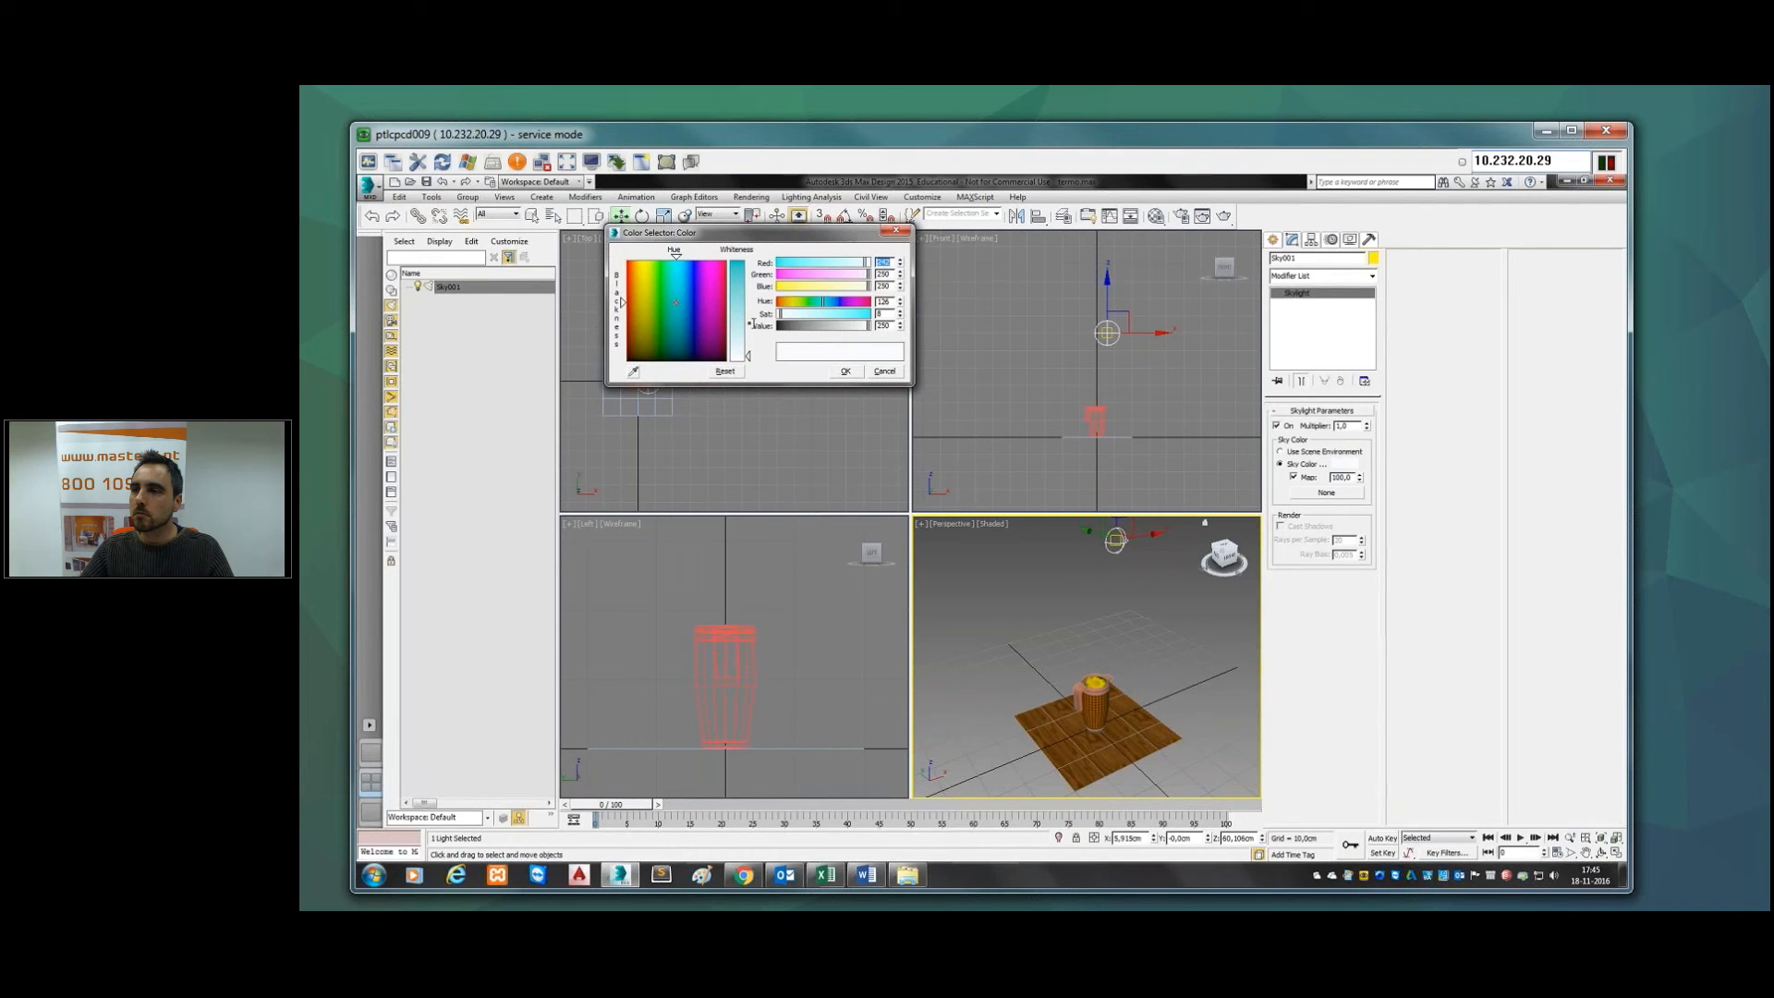
click(739, 303)
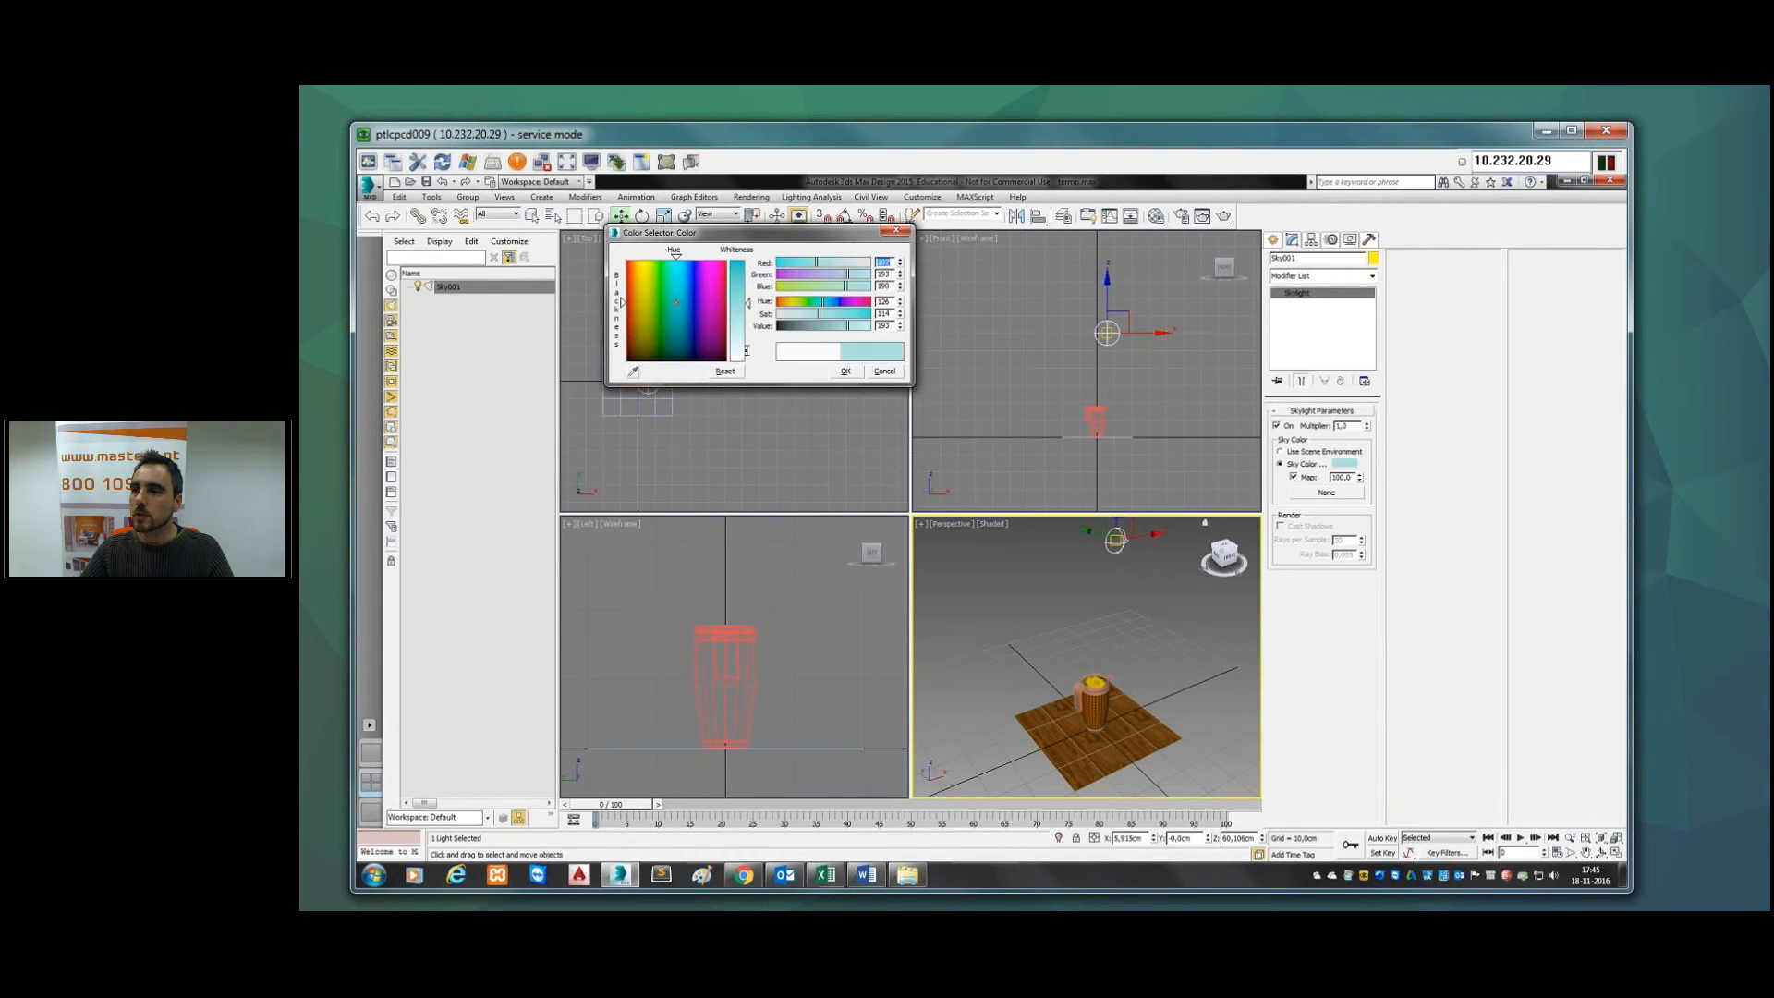
click(847, 371)
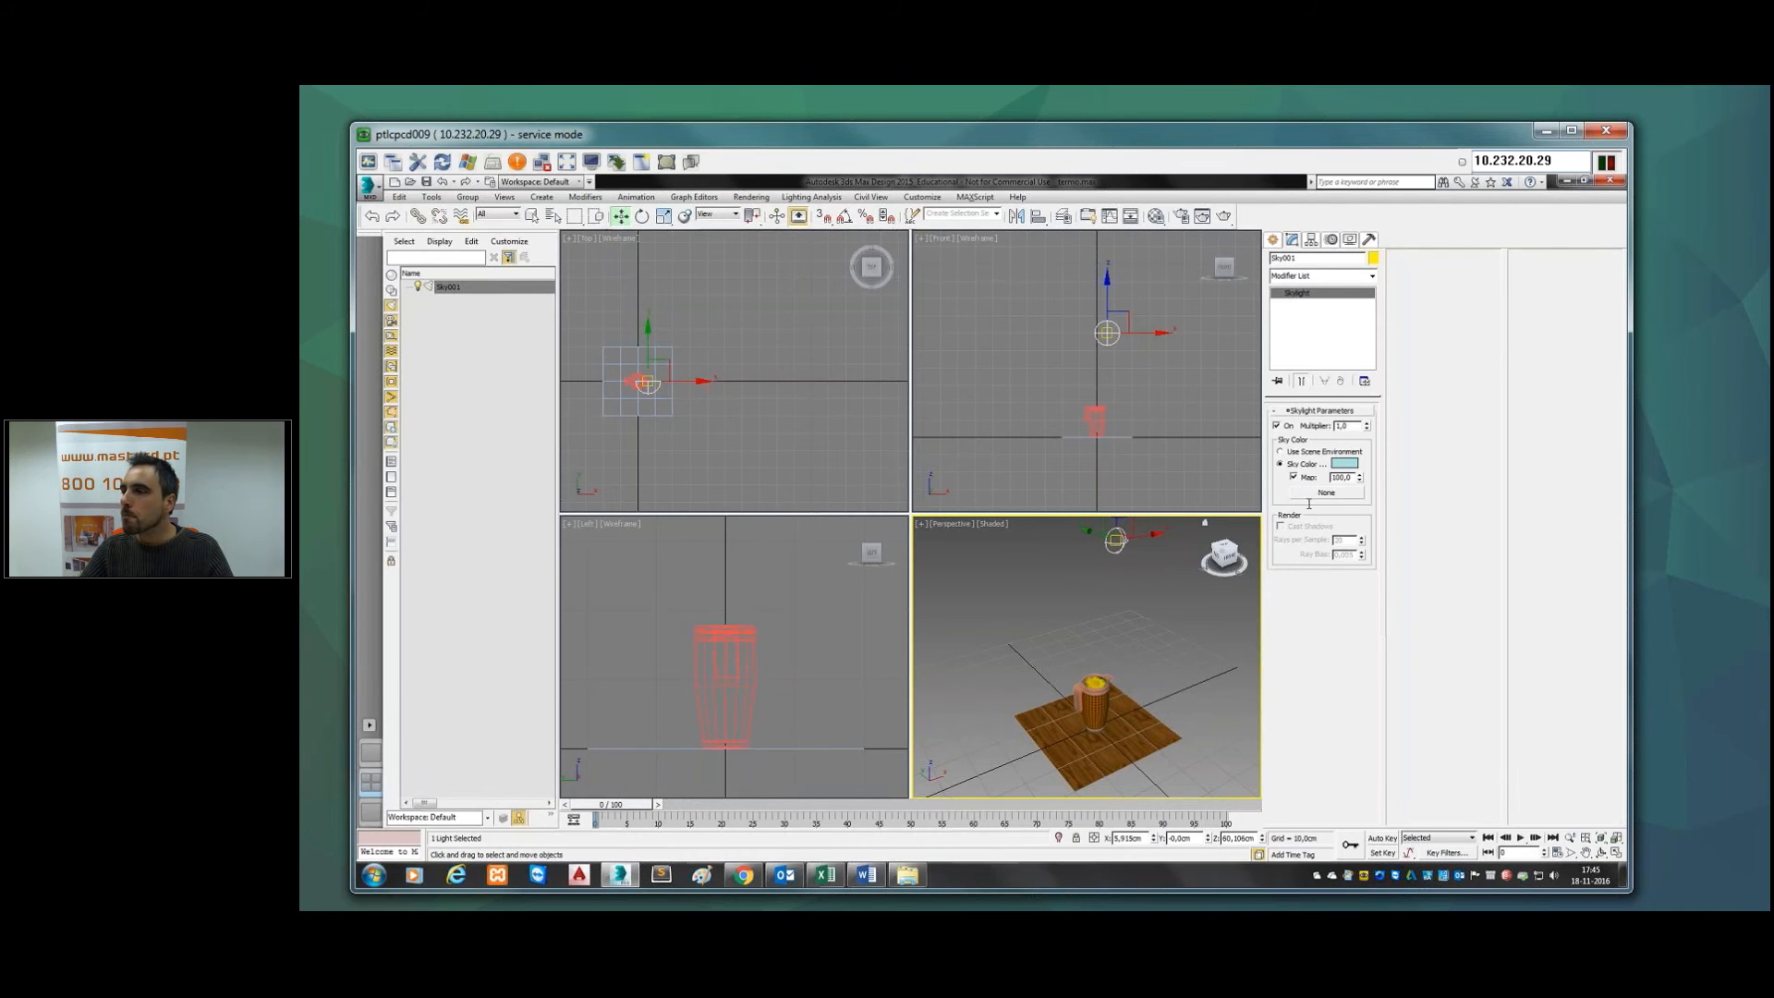
Step: Render the Perspective view of the mug and wooden base with the cyan Skylight twice, and close the rendered image
right_click(1092, 692)
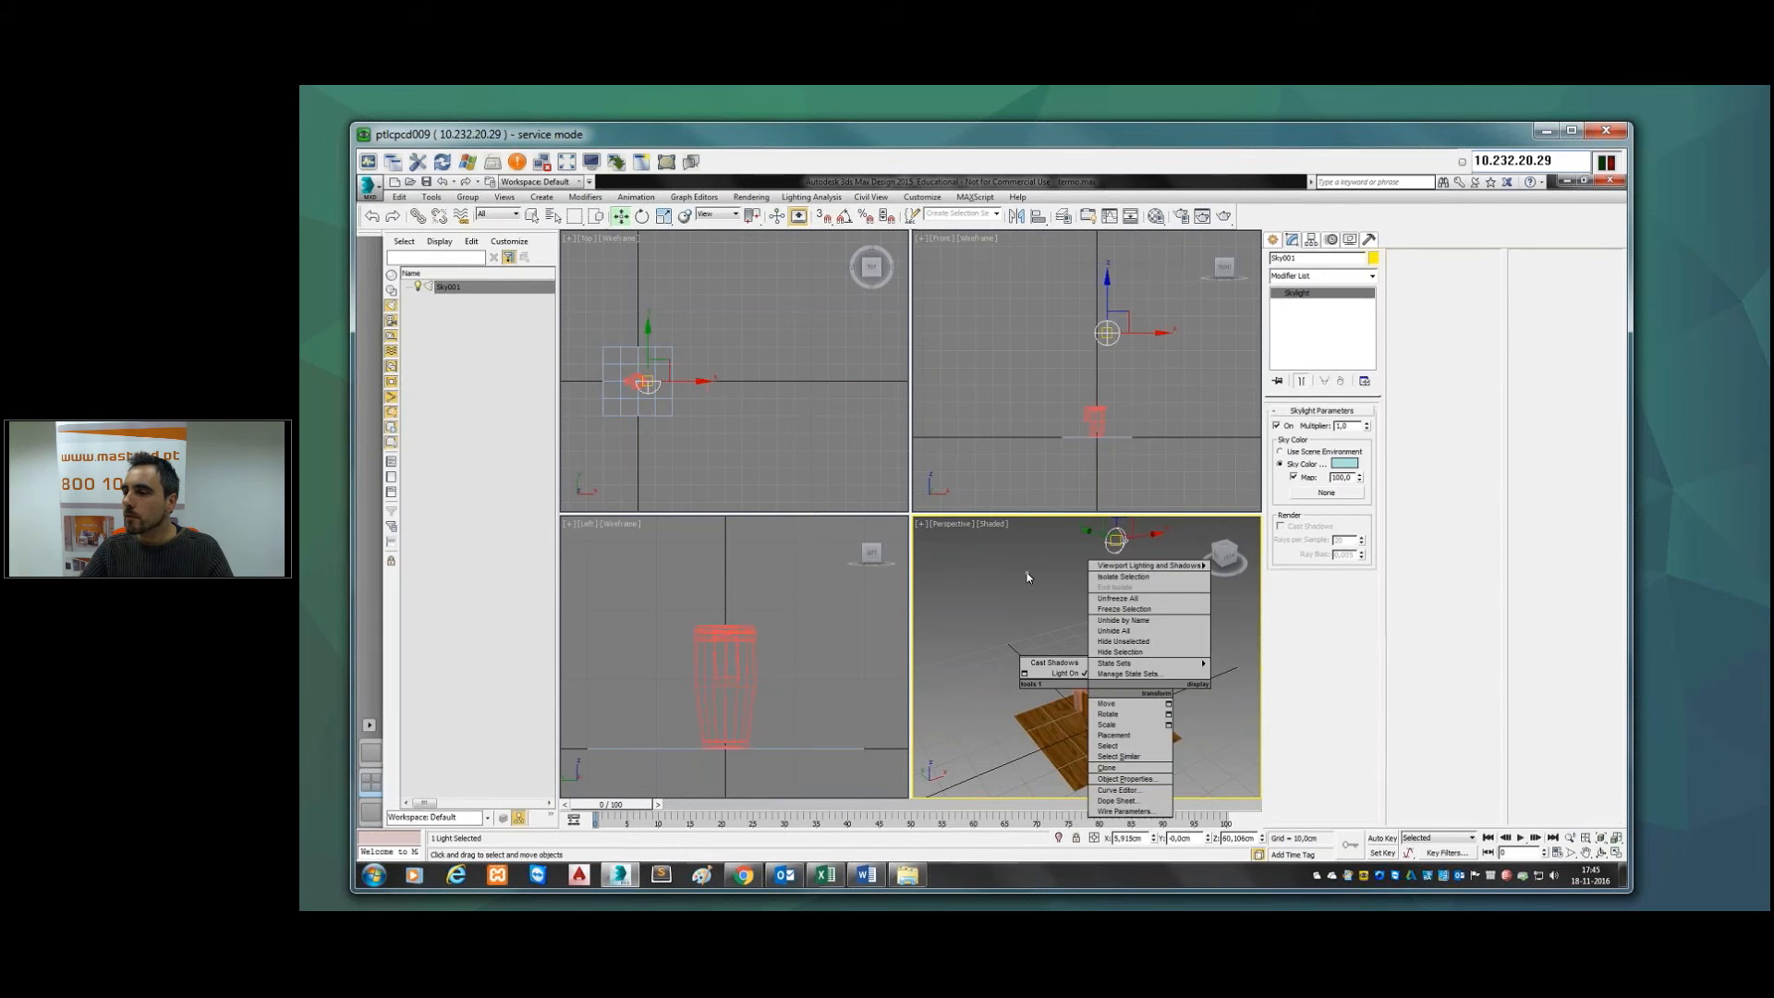
scroll(1084, 672, up, 4)
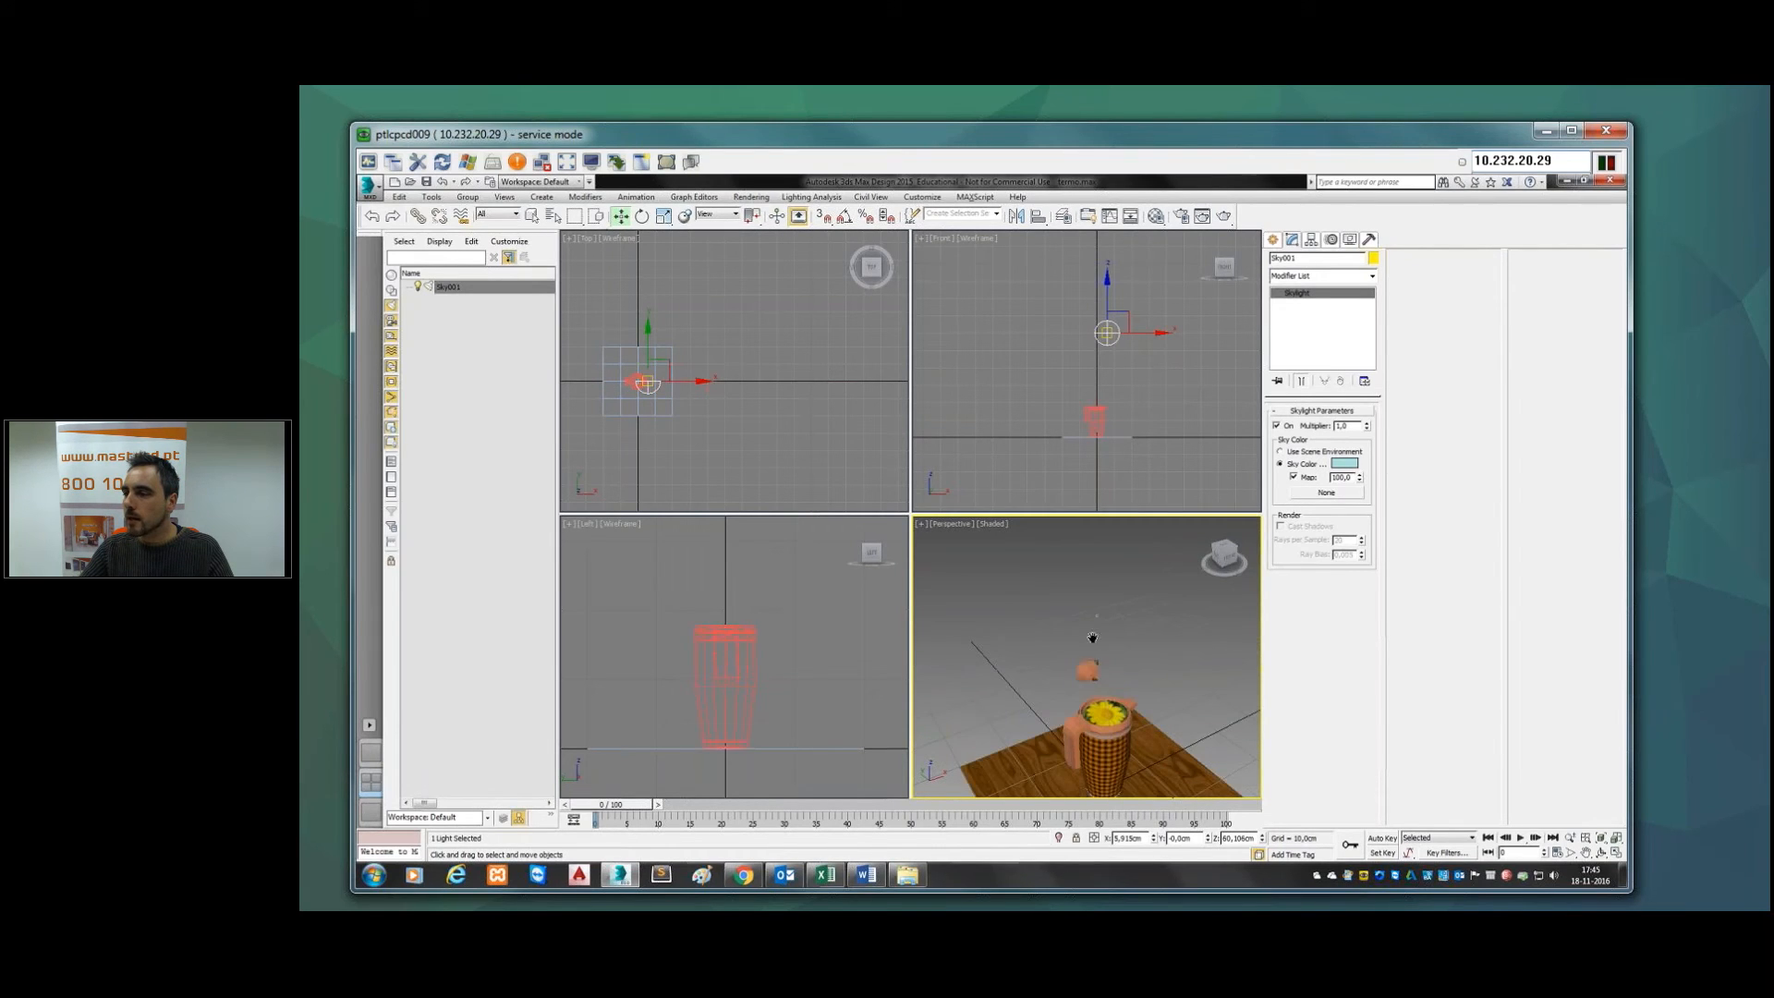
middle_drag(1099, 572, 1056, 621)
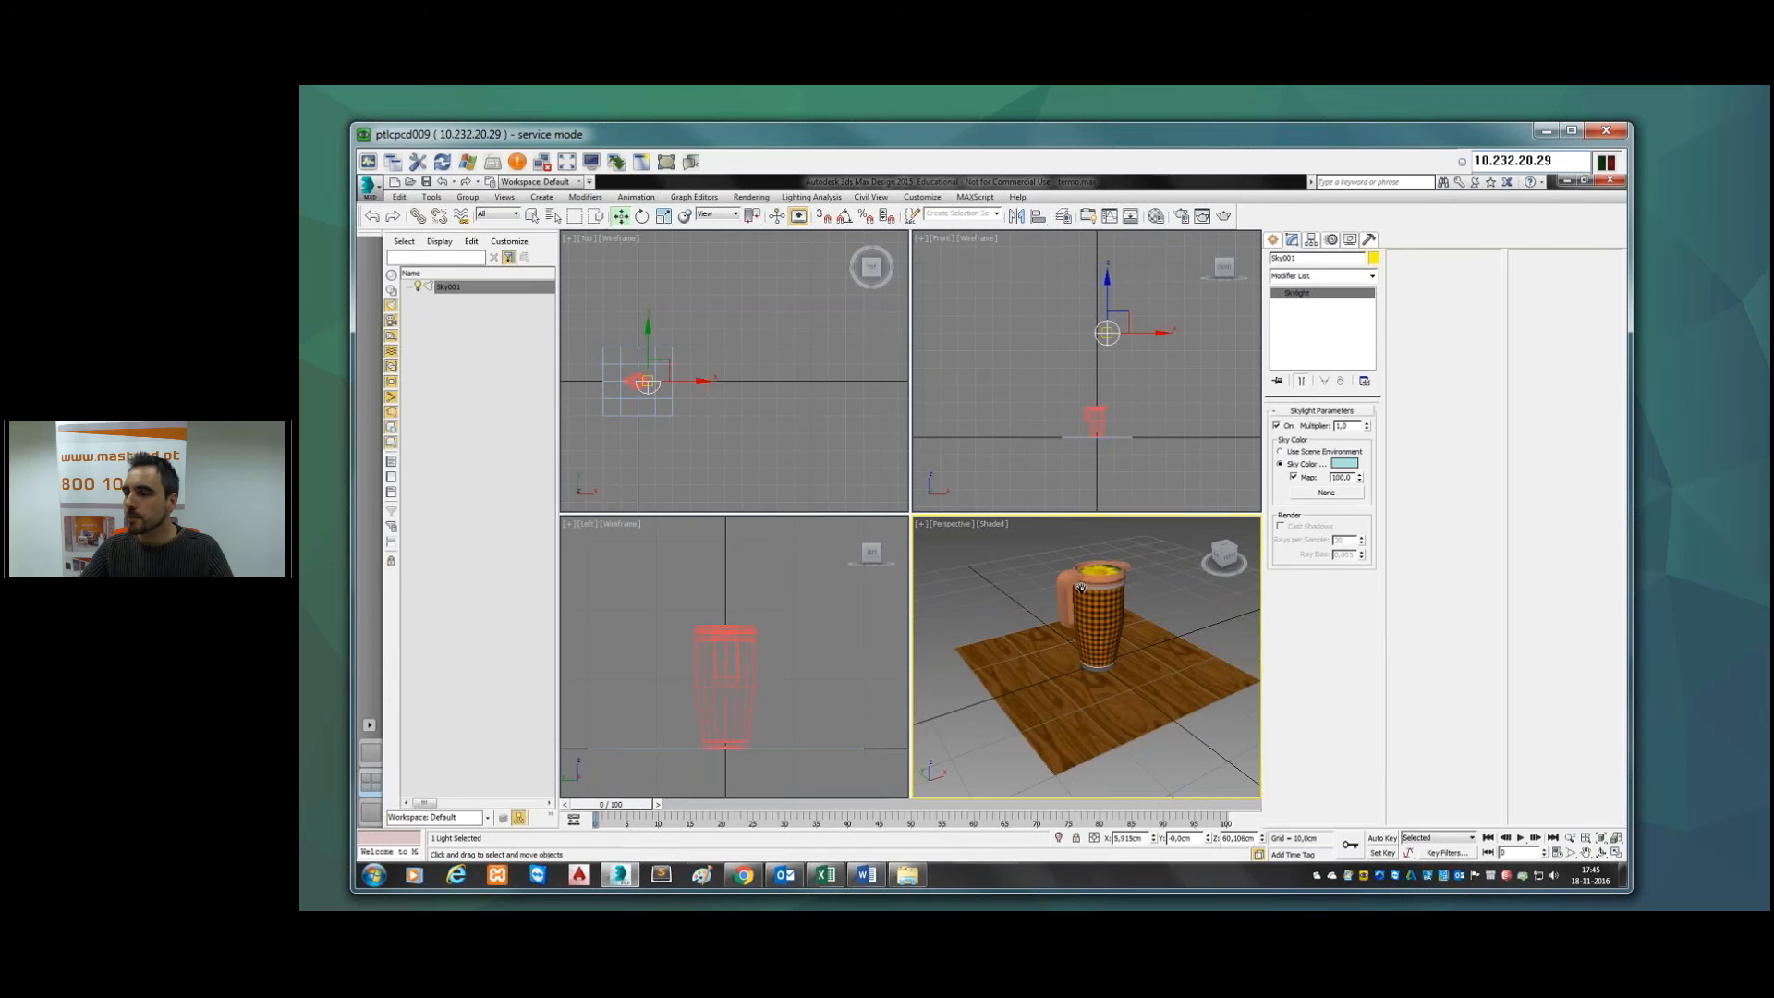
click(1202, 215)
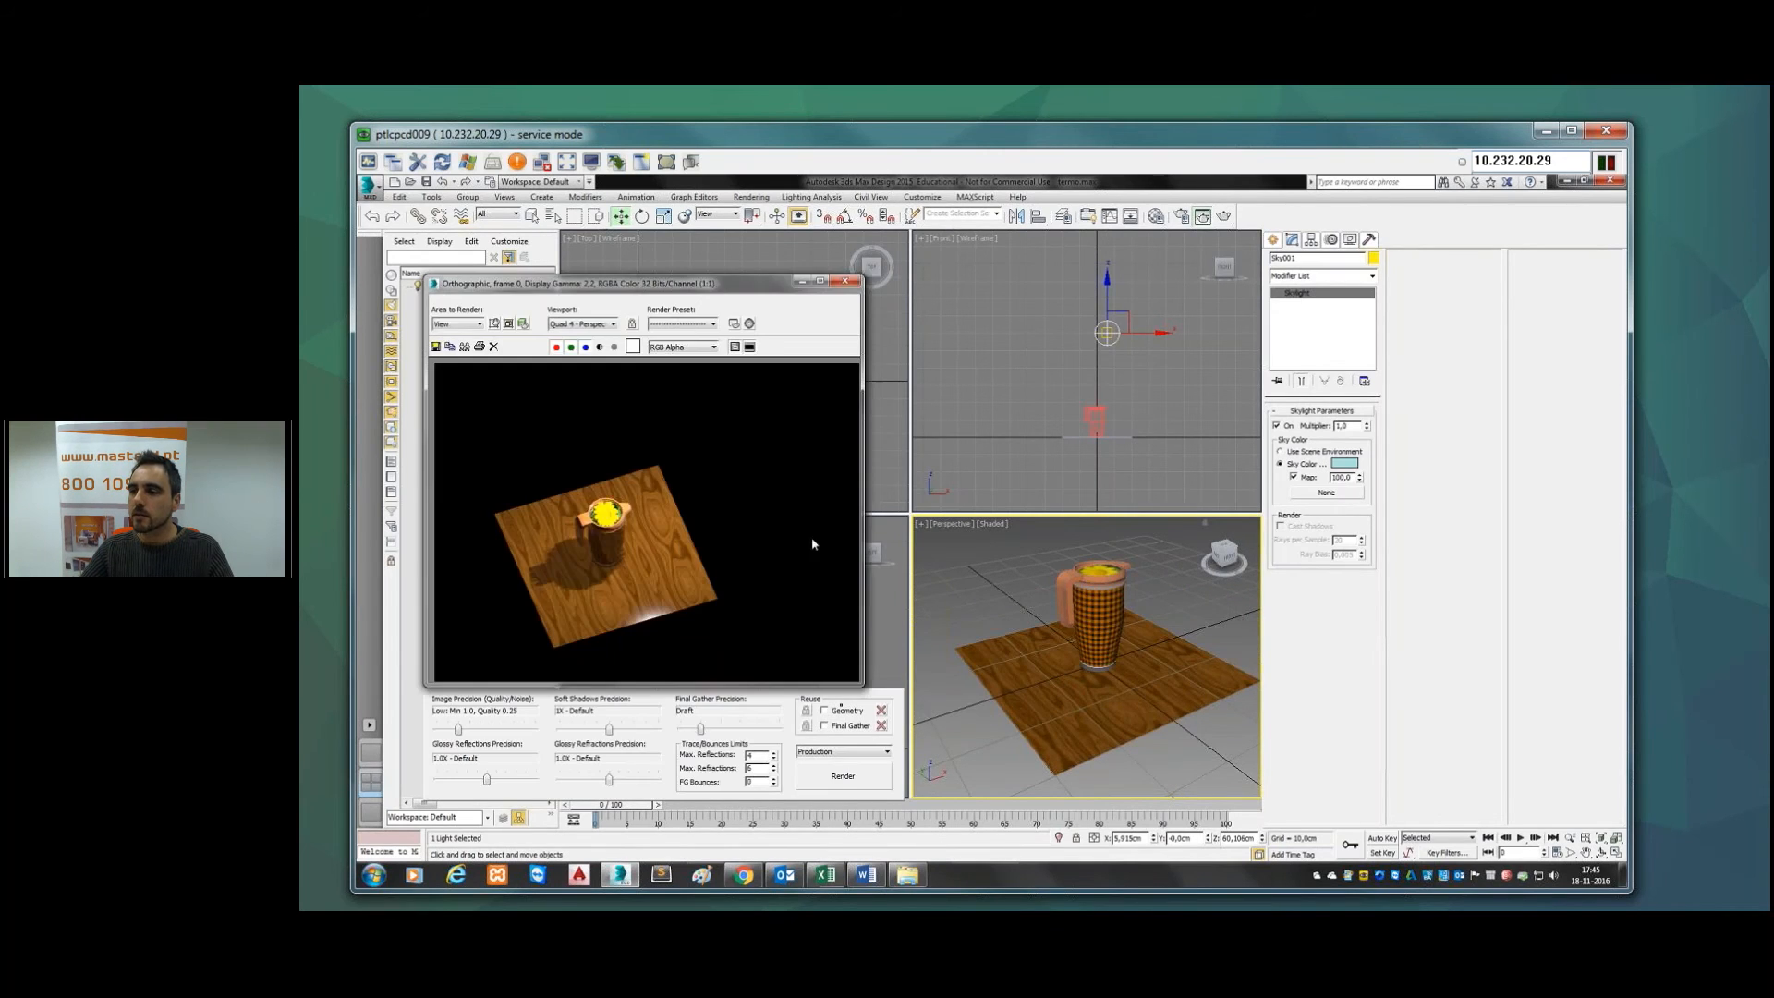
click(840, 779)
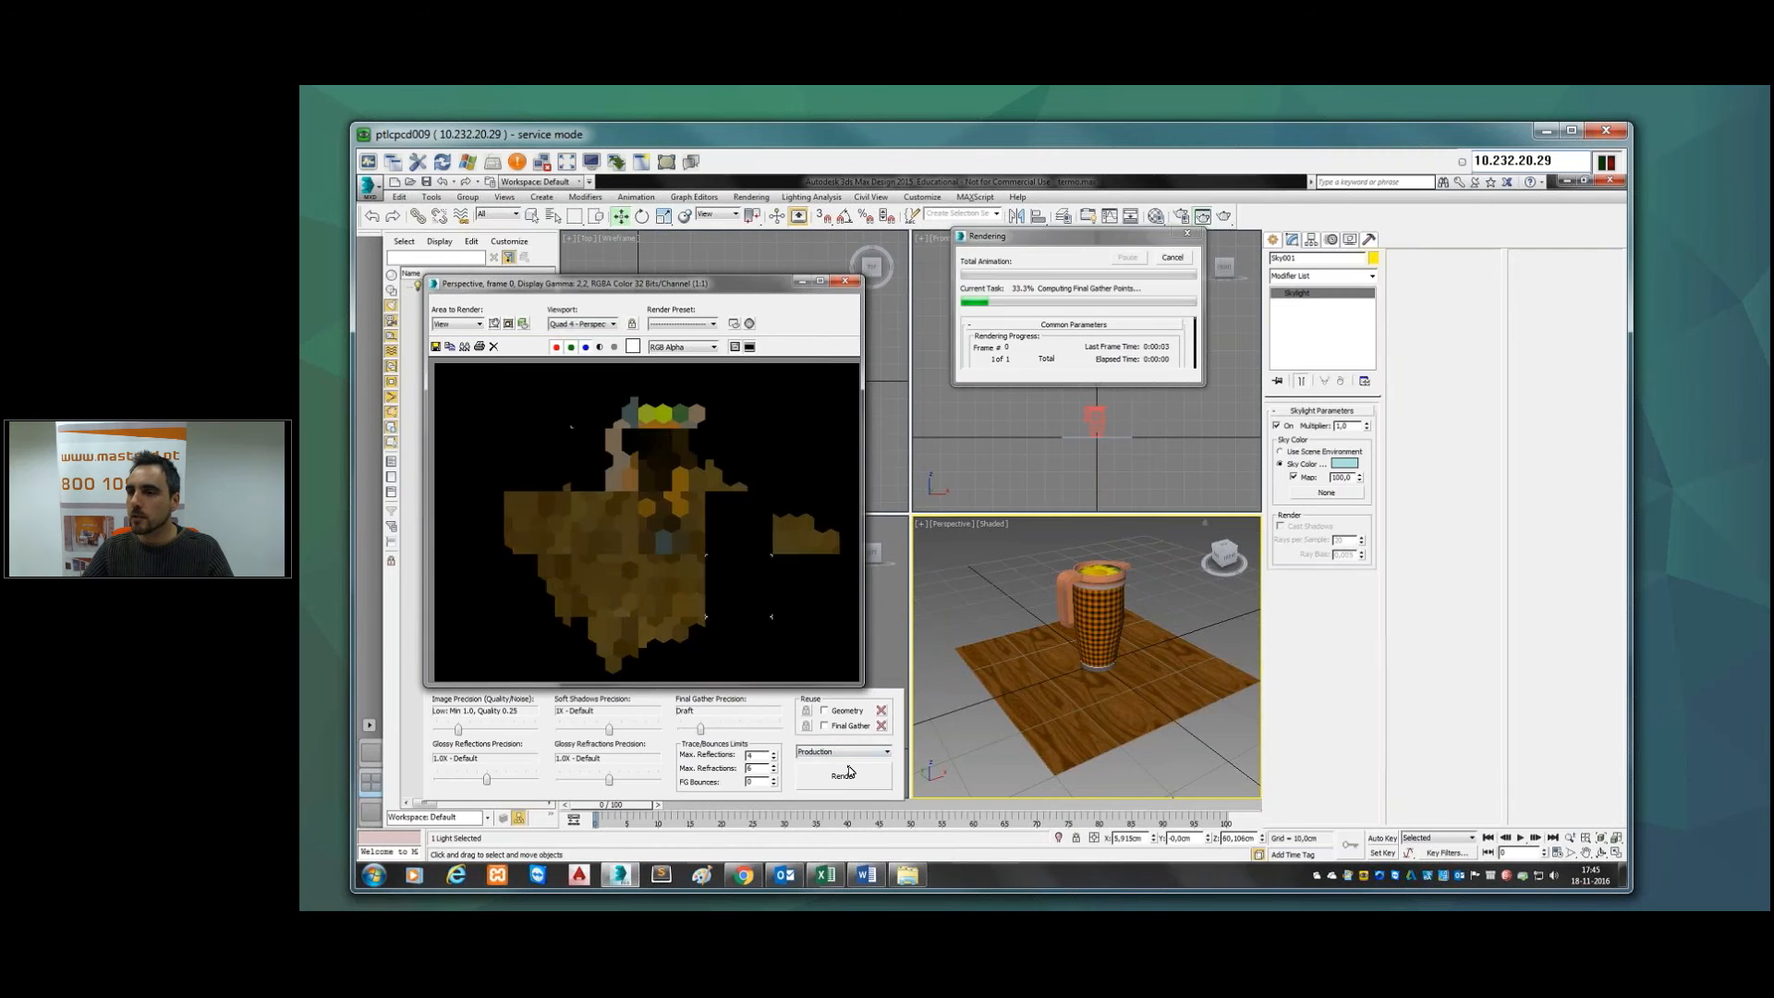
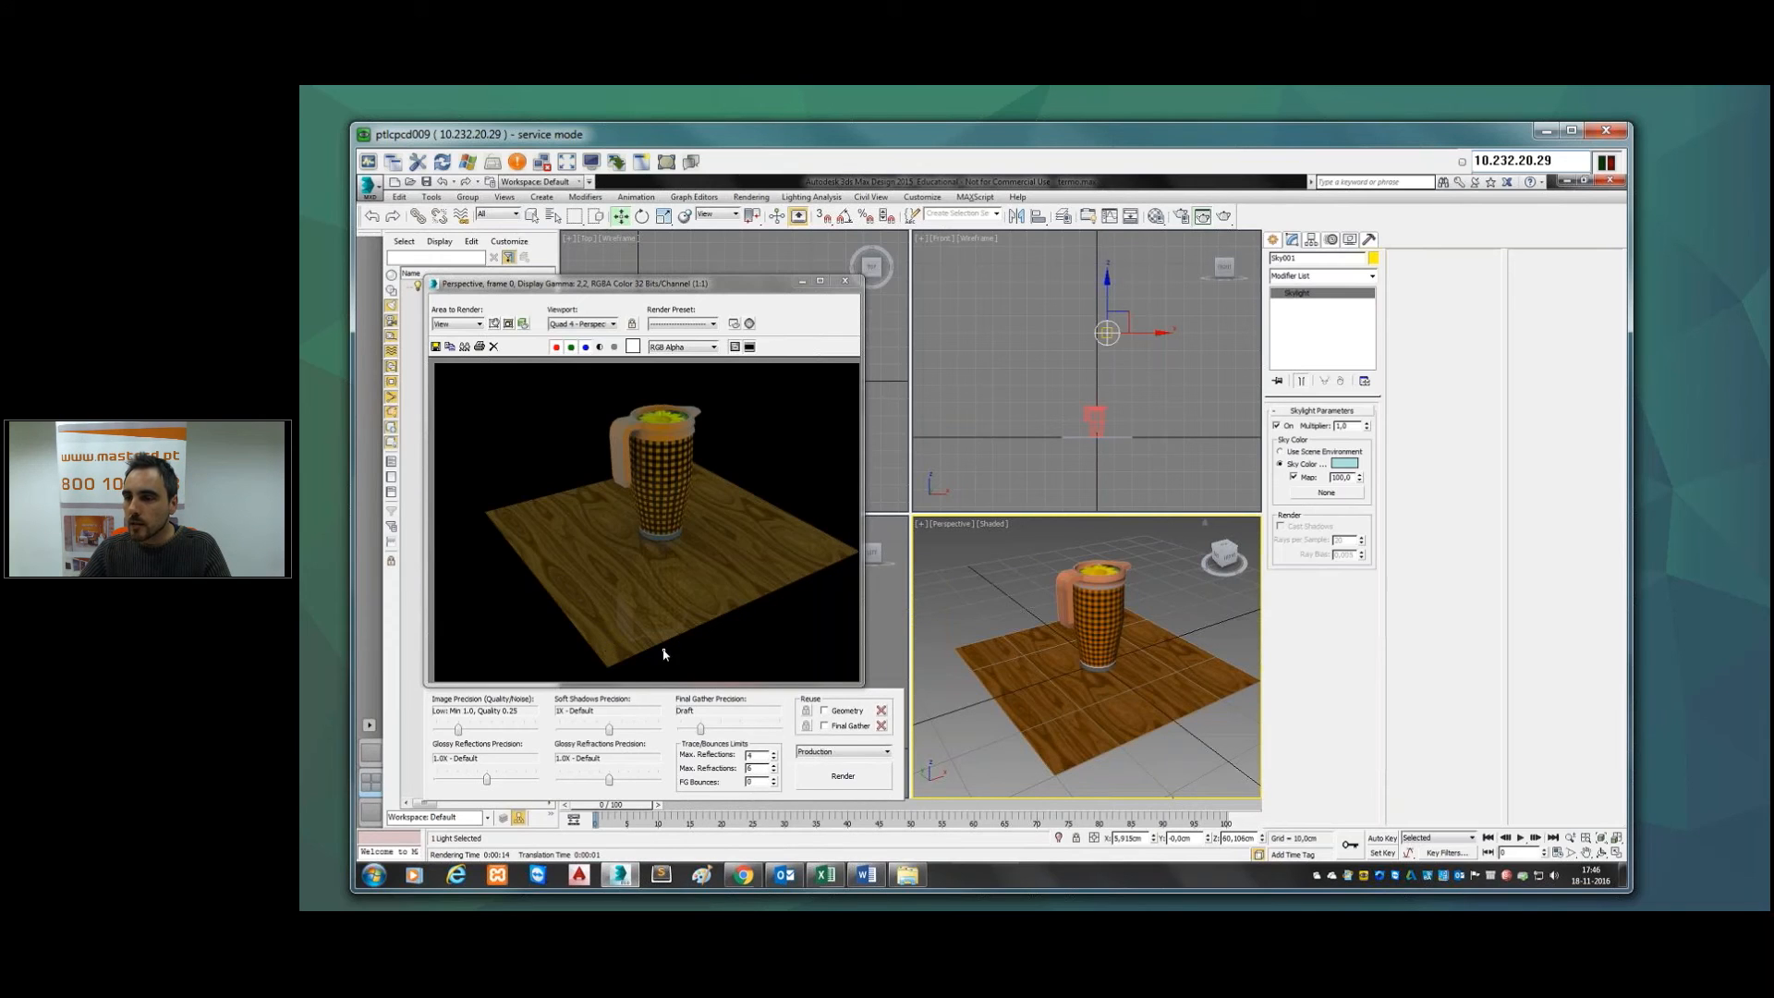
click(844, 777)
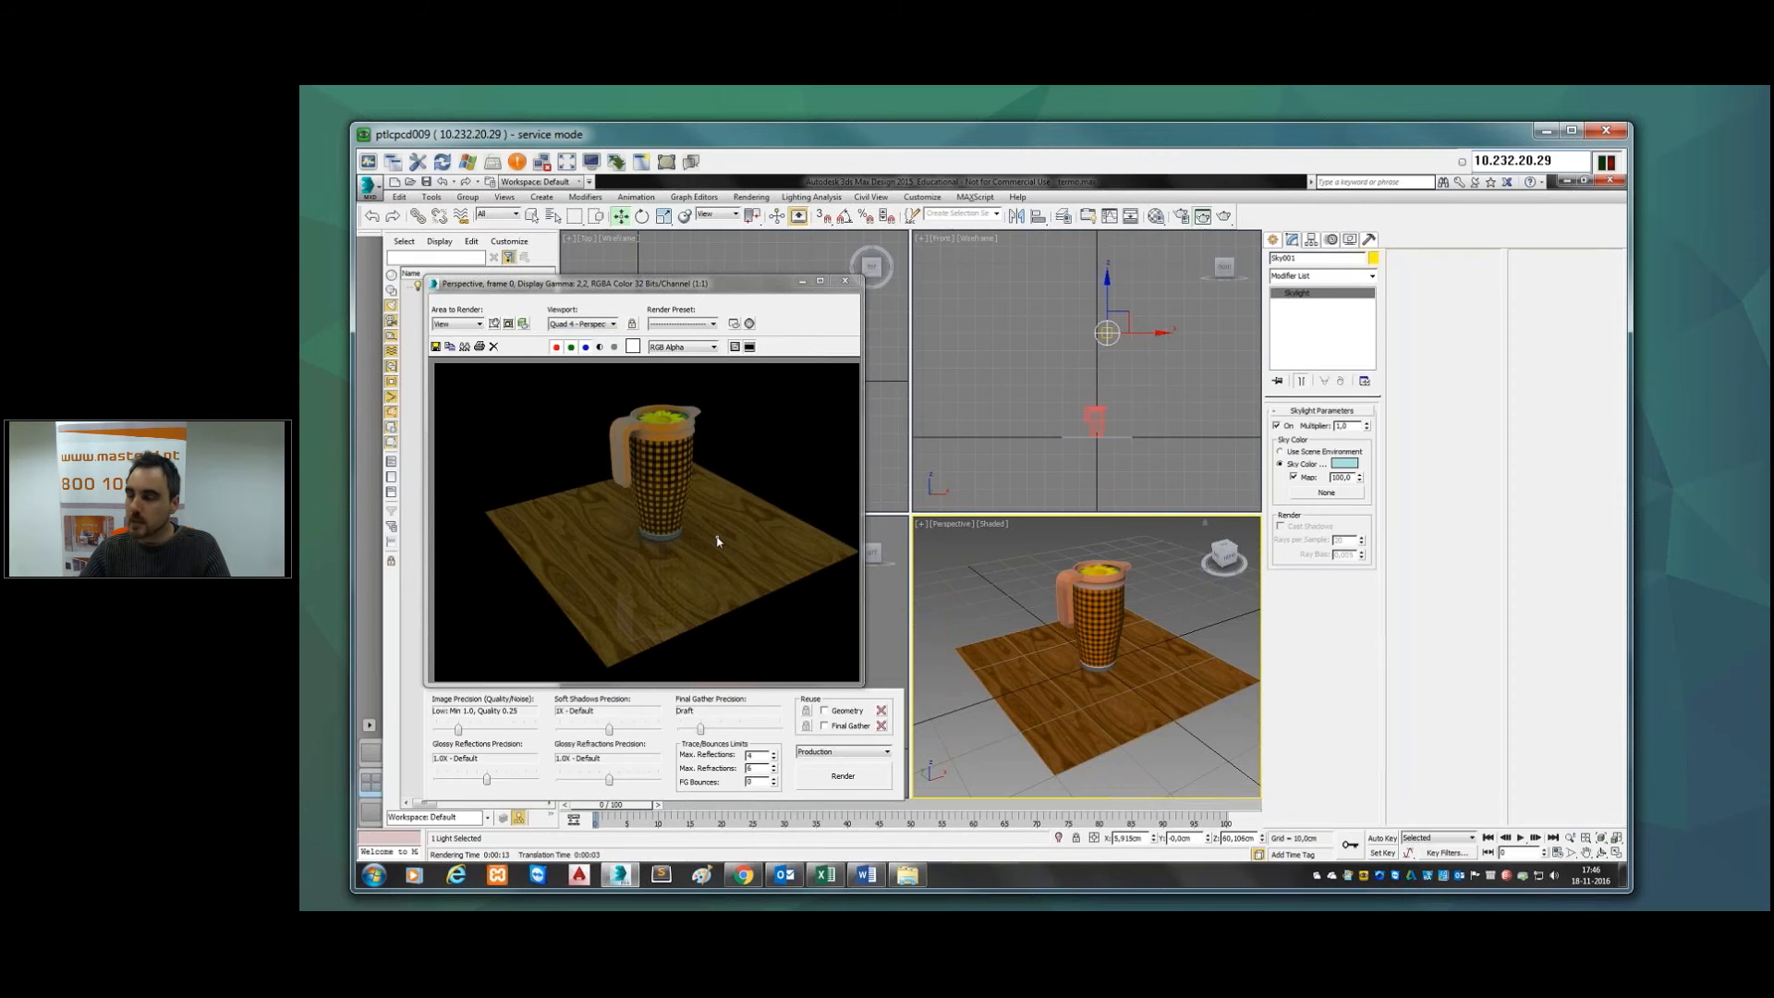
click(1273, 240)
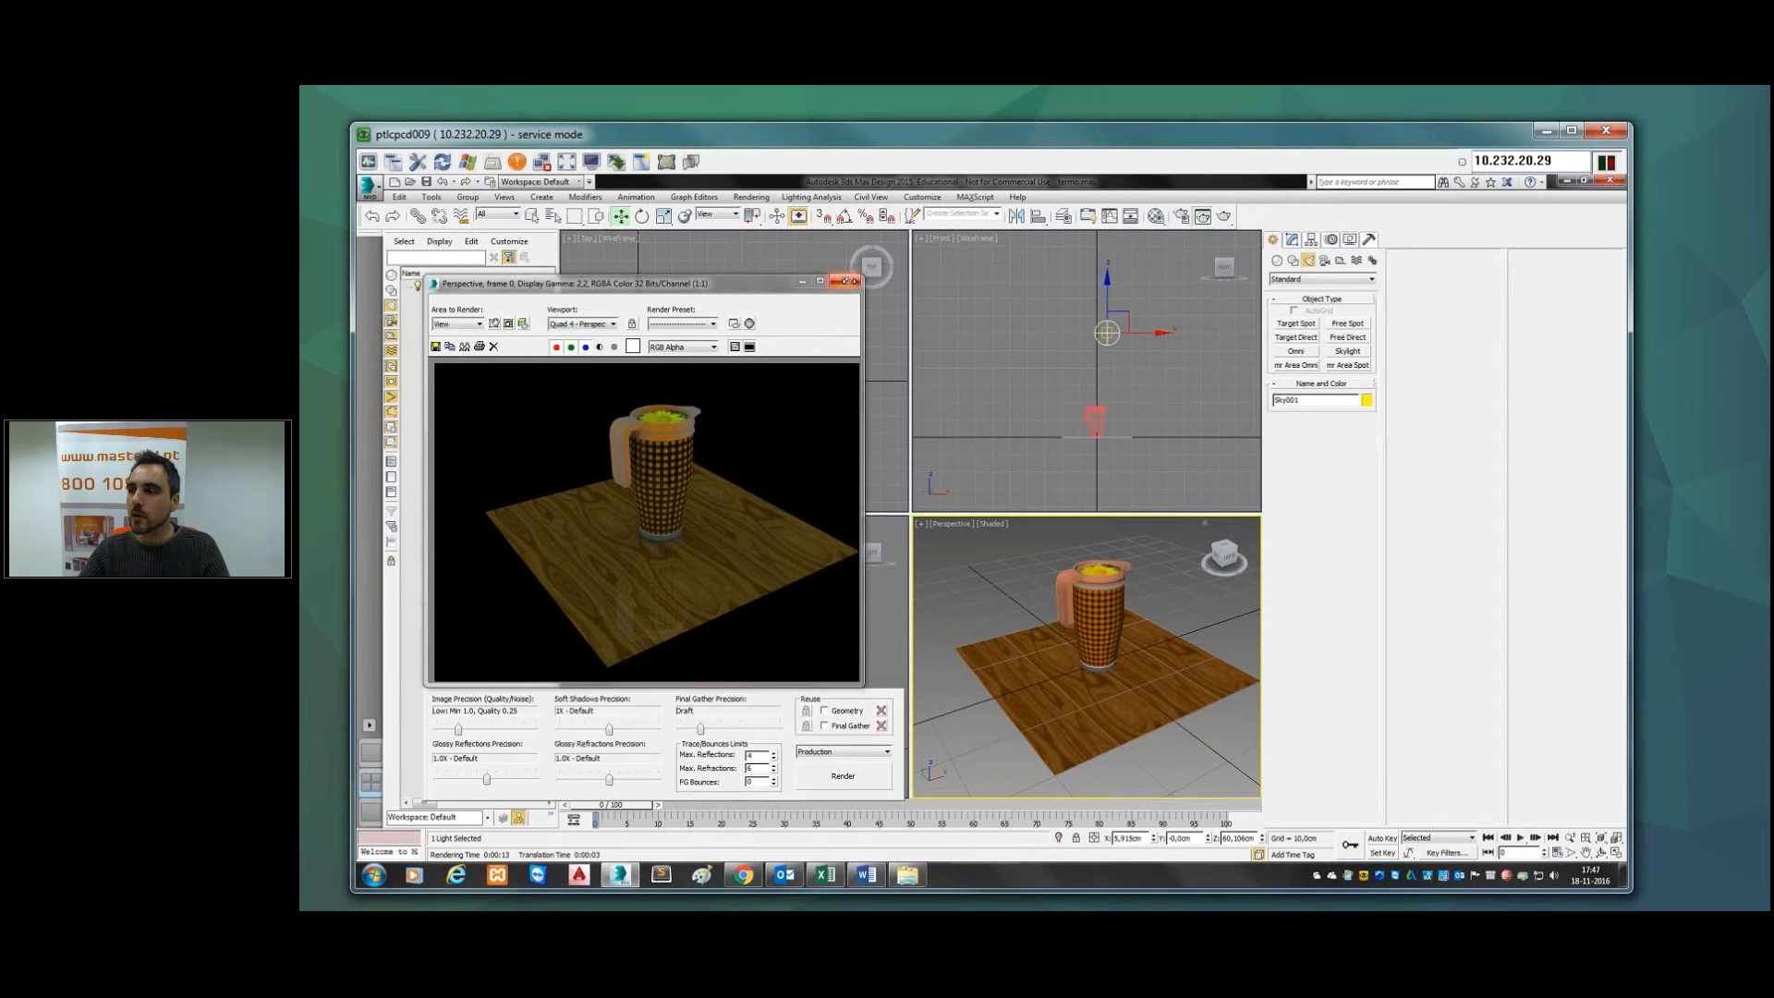
click(845, 281)
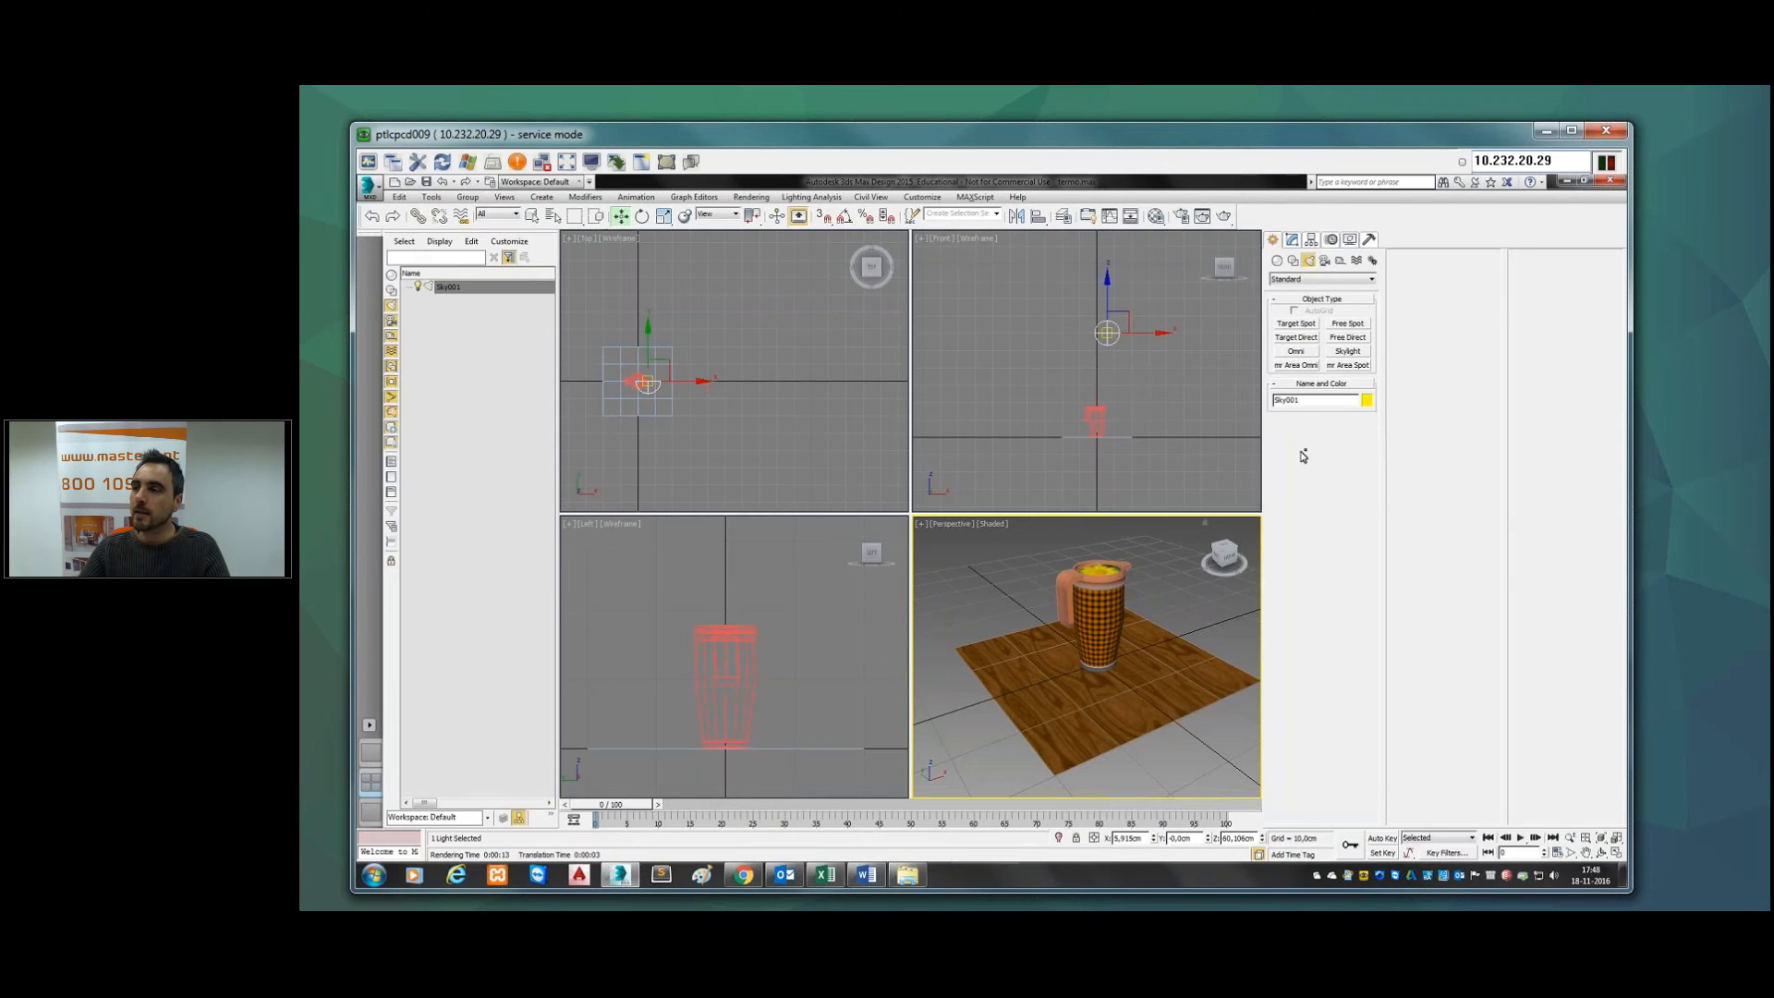
Step: Start creating a Photometric Target Light and accept the recommended mr Photographic Exposure Control
click(1336, 280)
click(1340, 296)
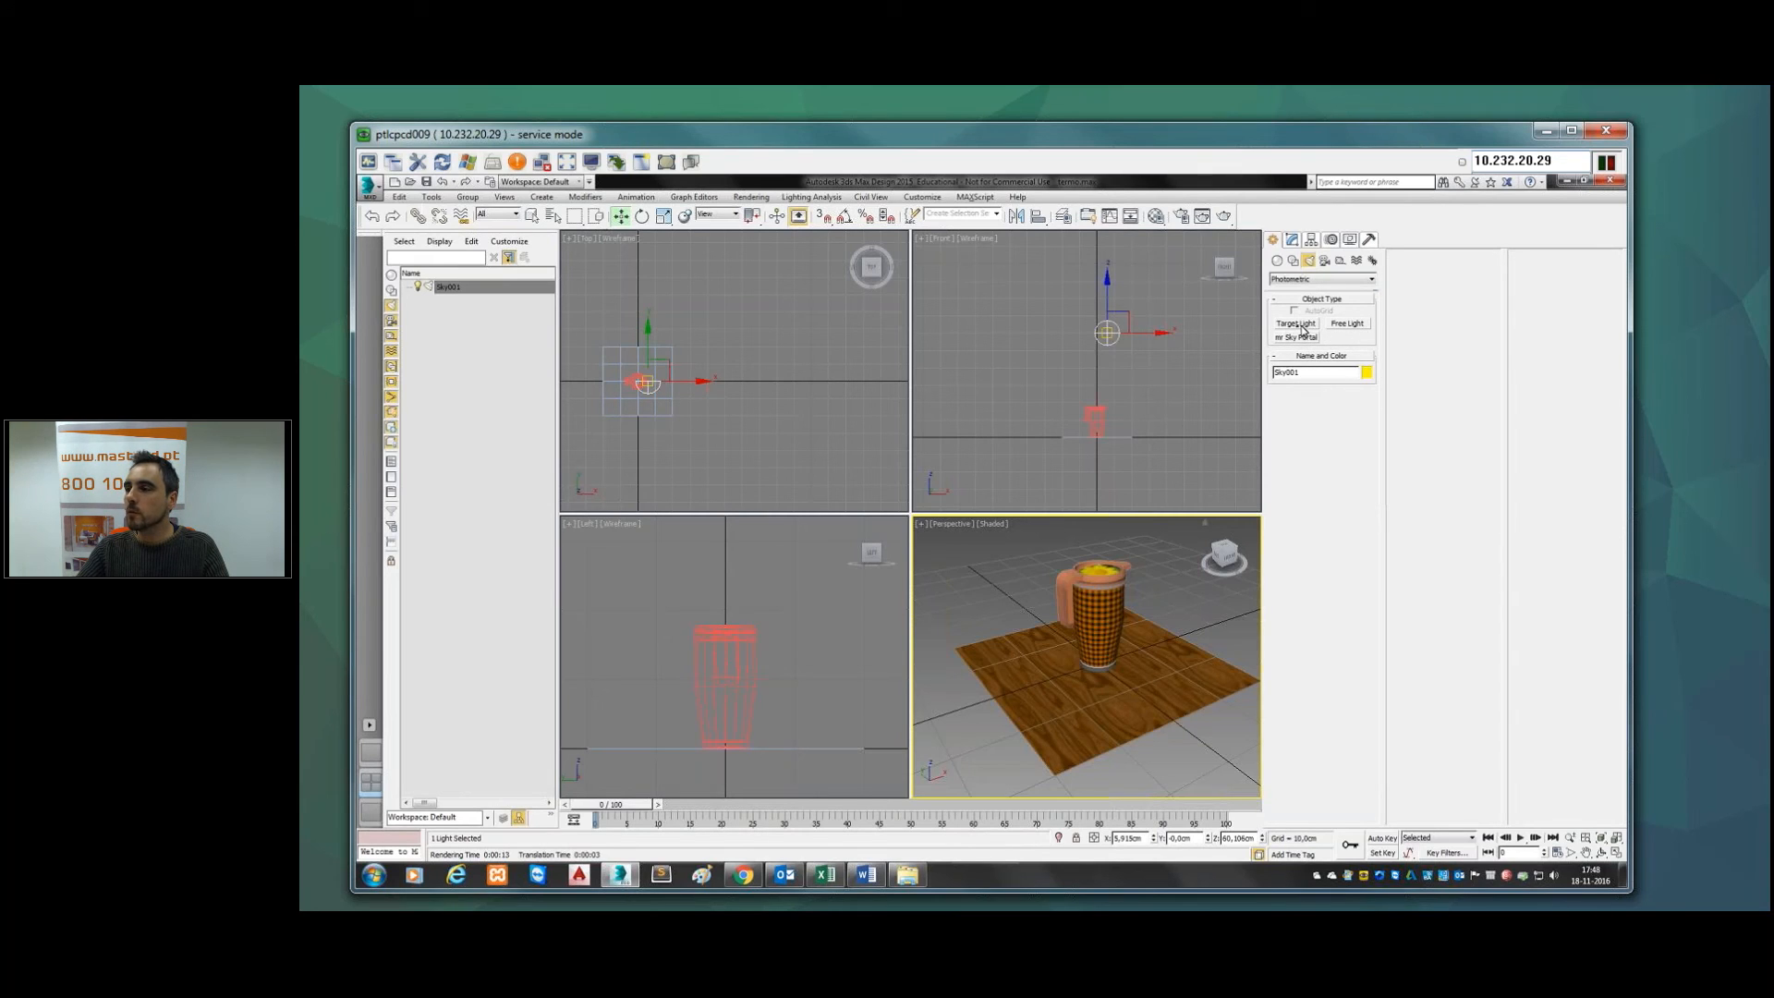
click(1296, 325)
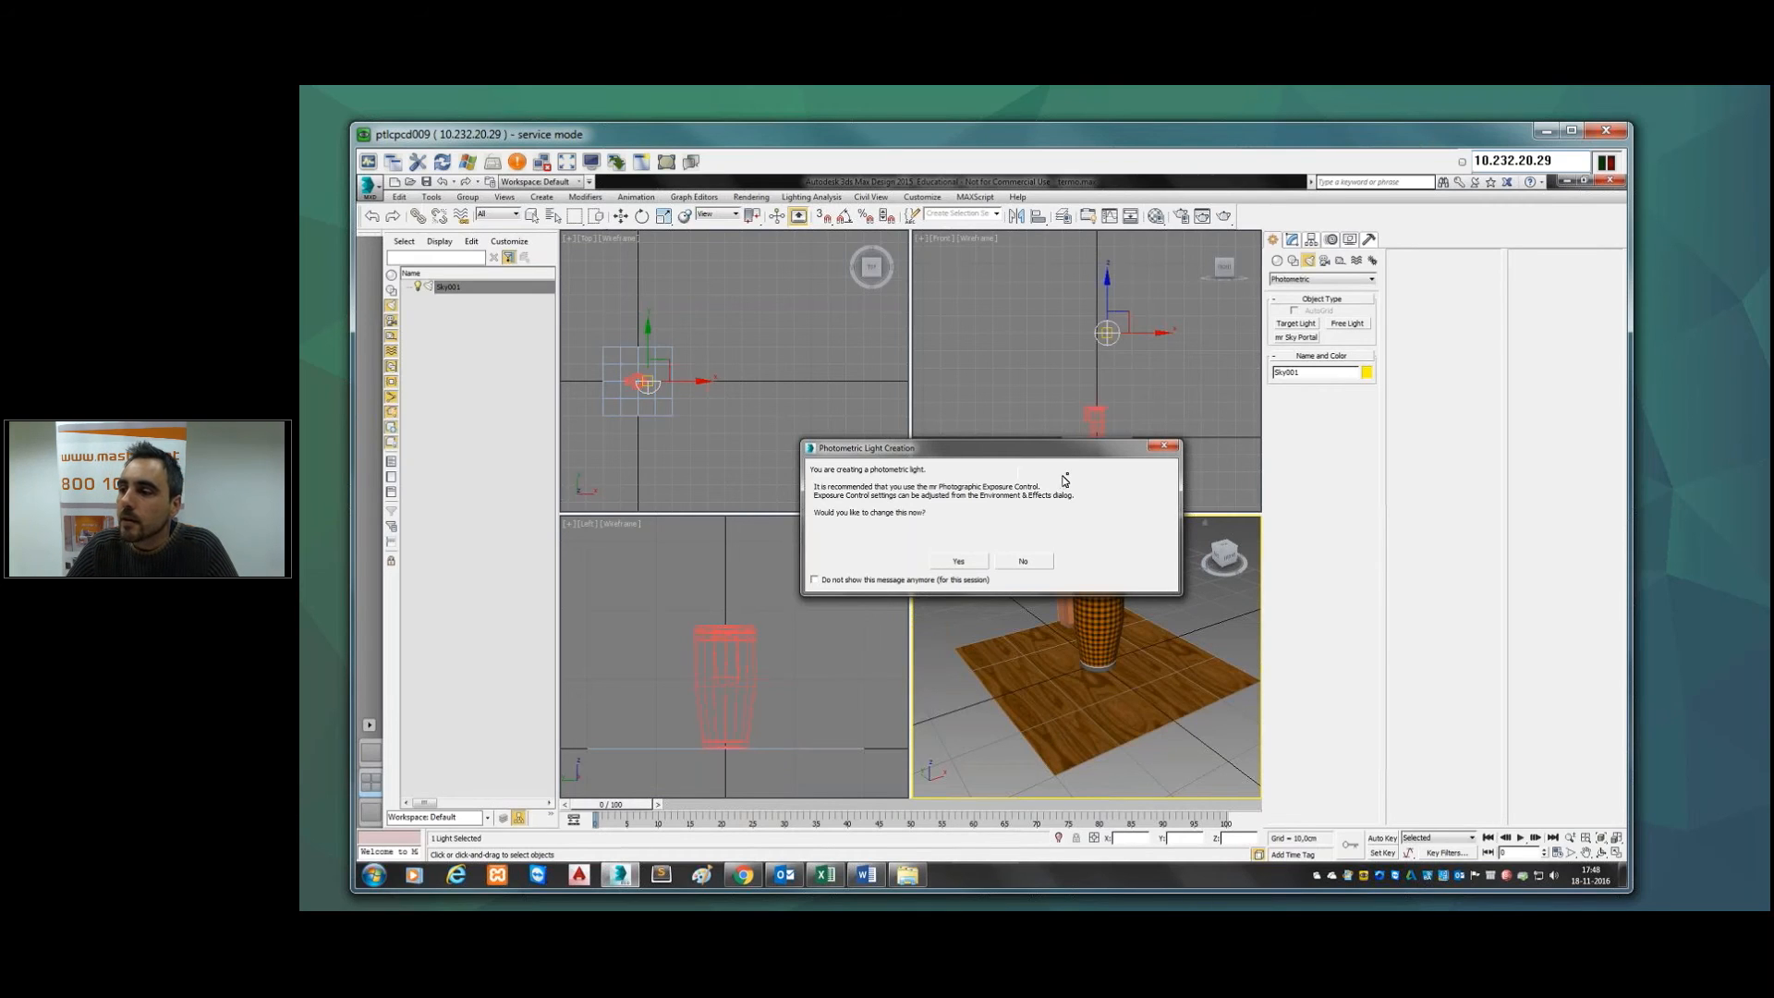
click(975, 566)
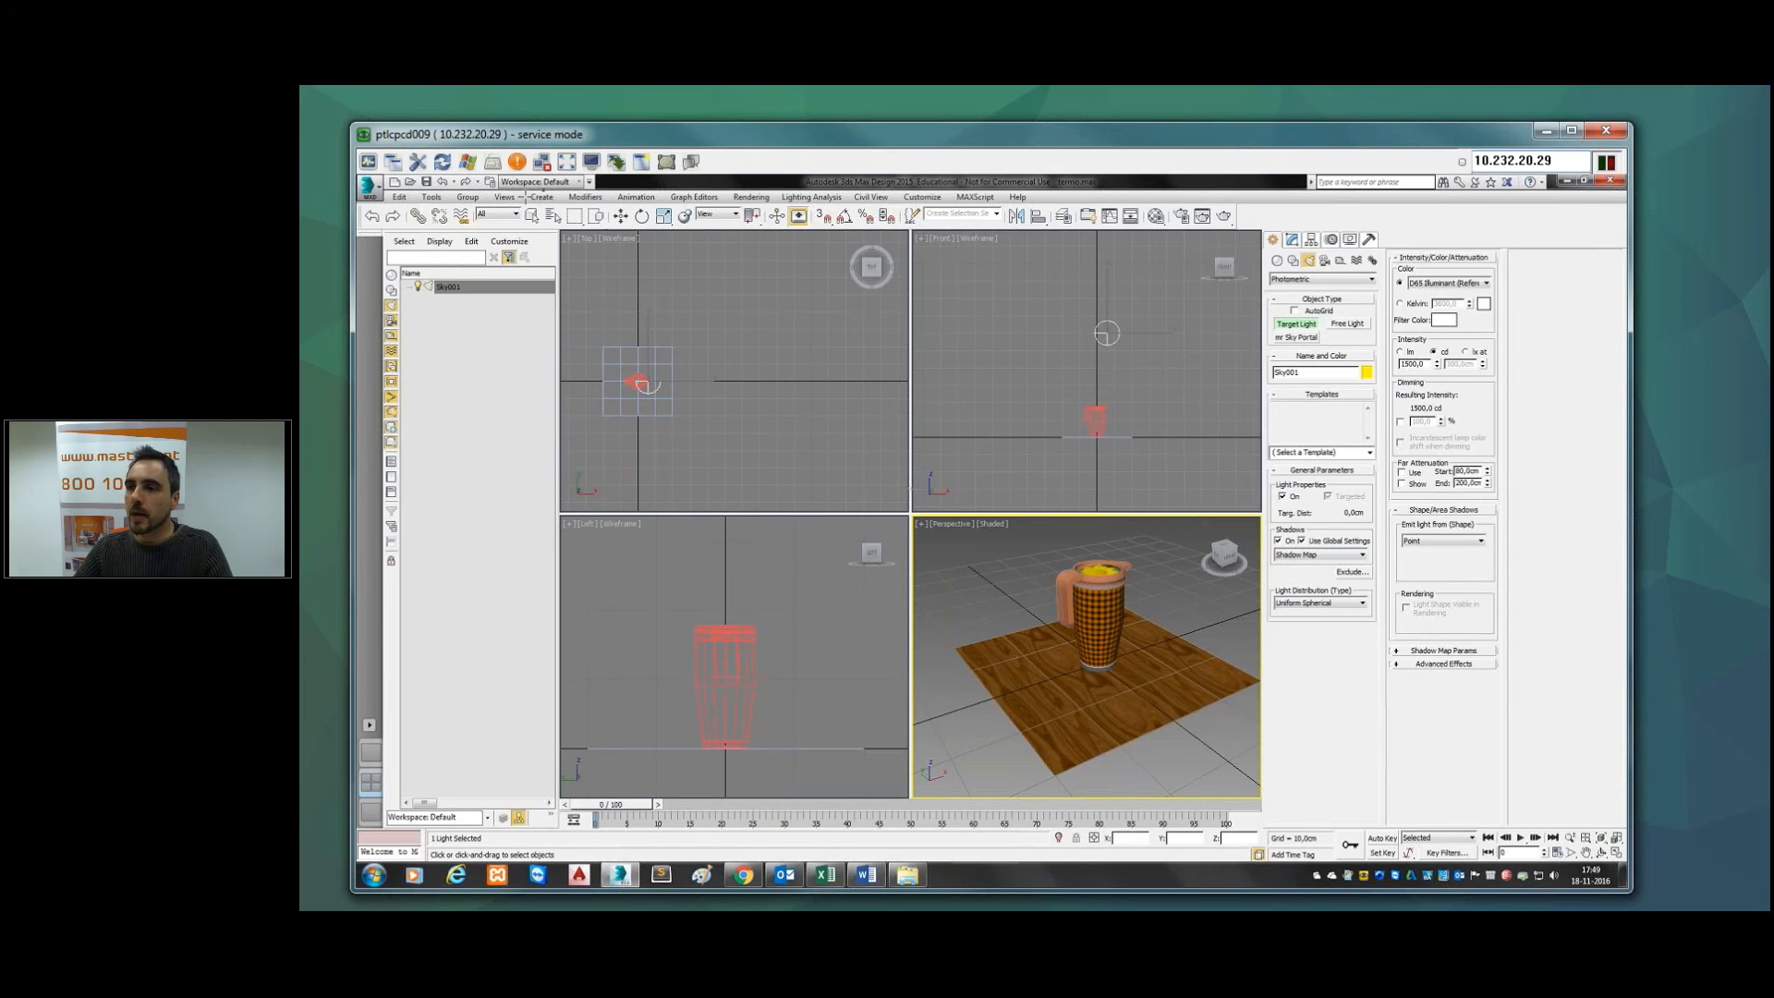
Step: Delete the Skylight and create a Photometric Target Light in the Front view, from above the mug to beside its base, target distance about 81 cm
click(620, 215)
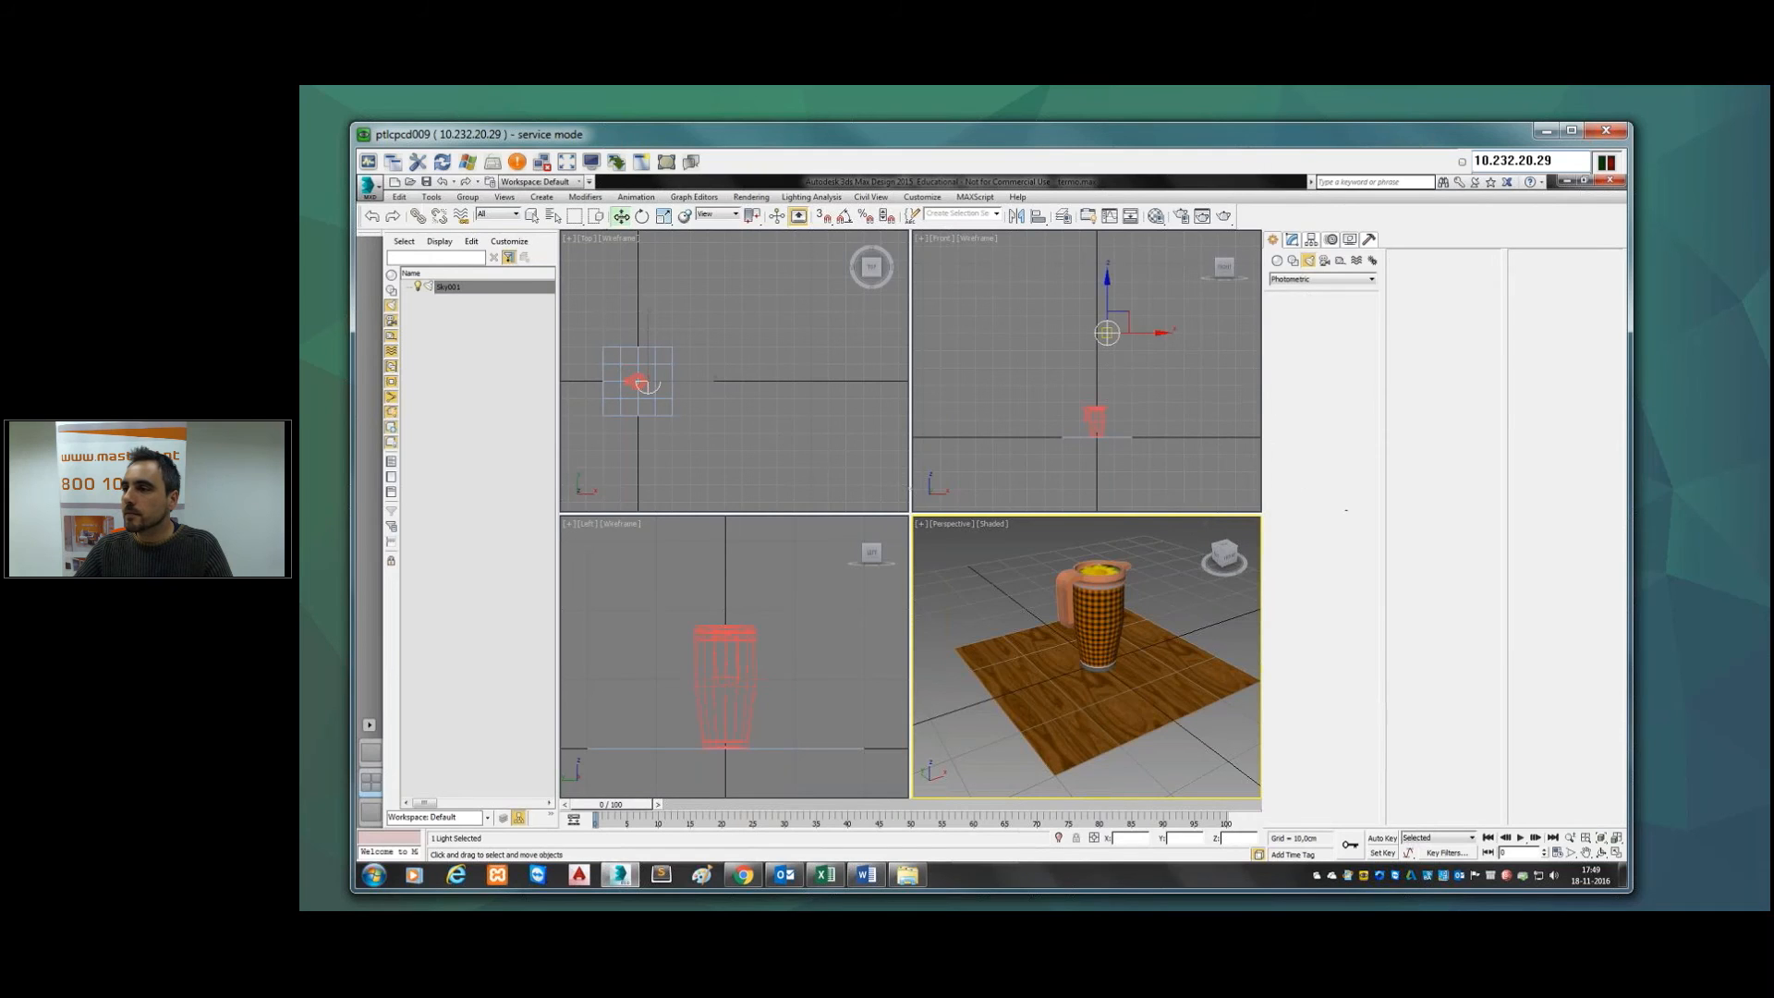
click(1146, 446)
click(1298, 324)
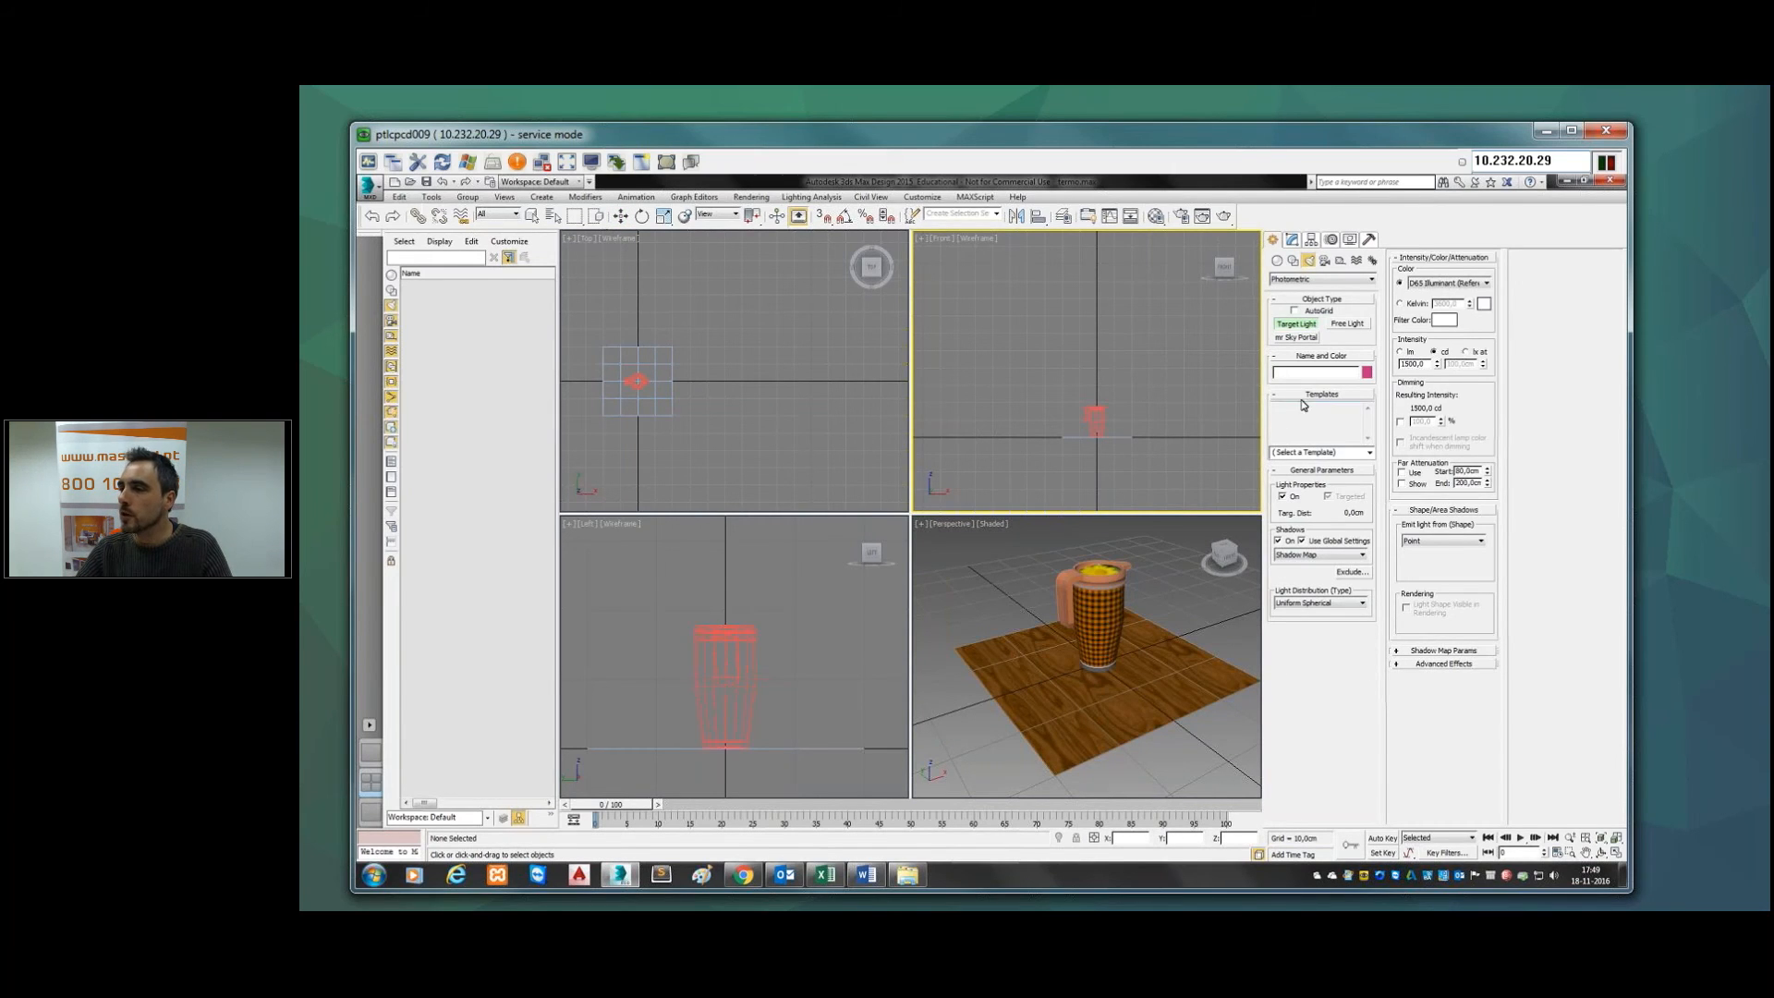
drag(1099, 287, 1073, 426)
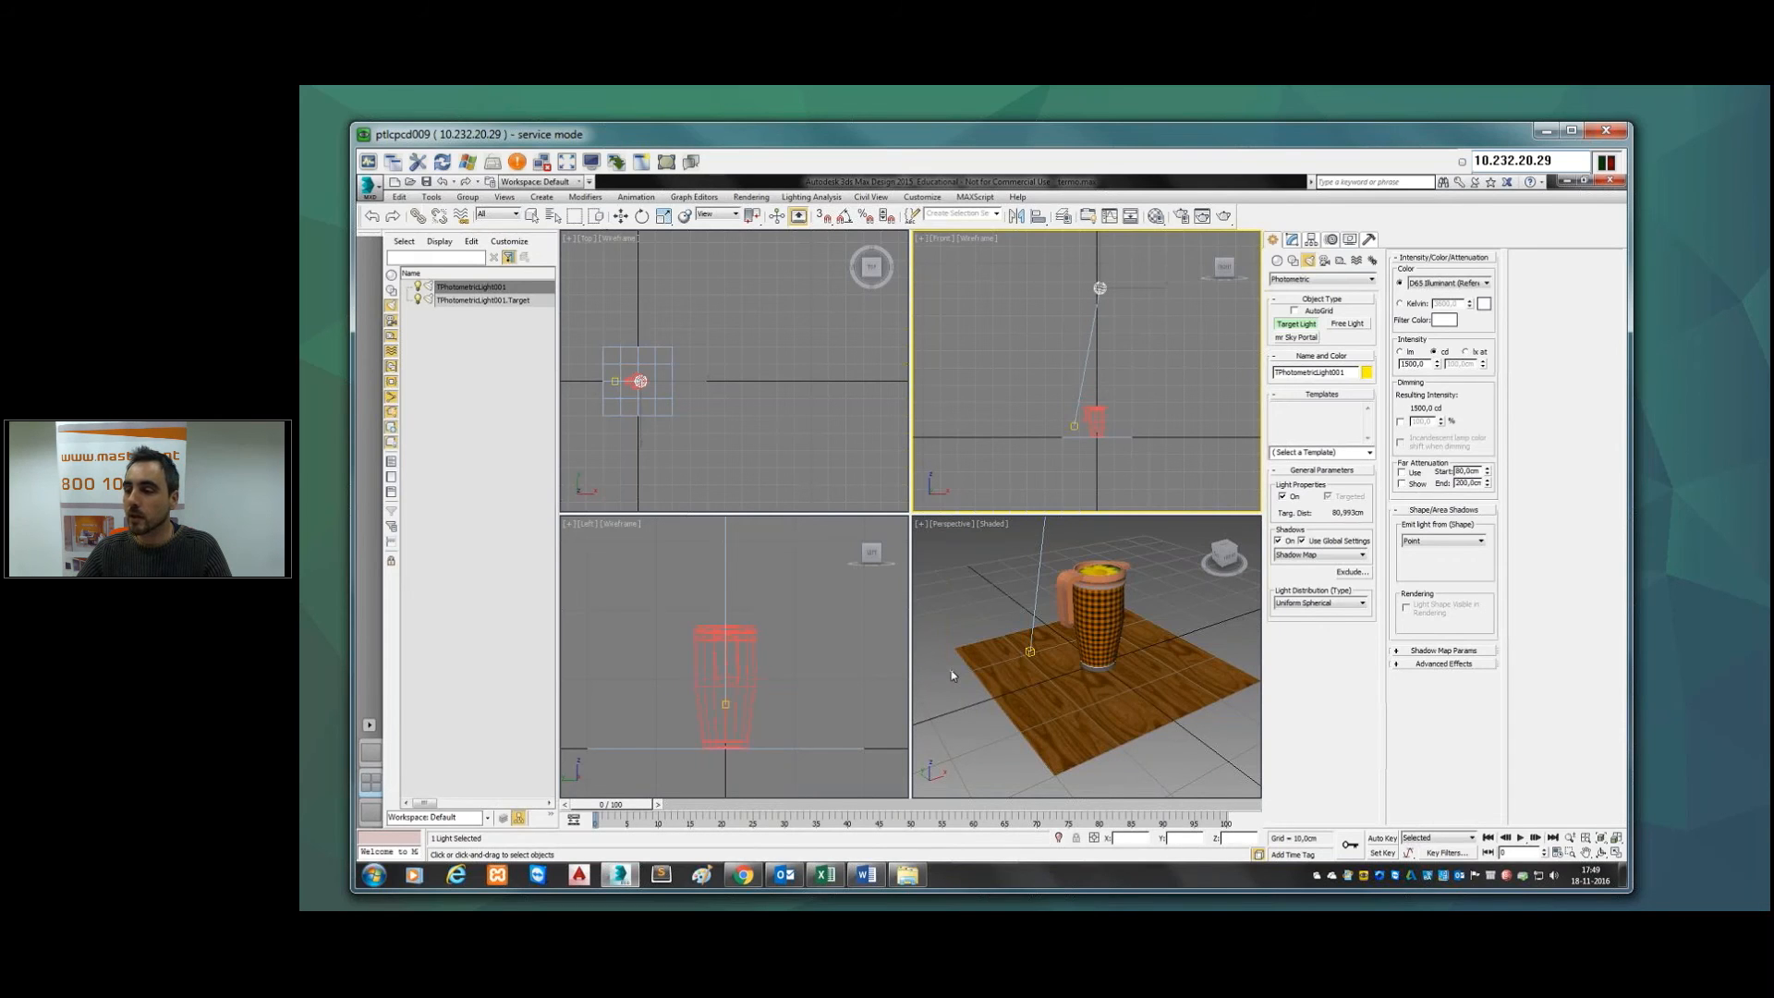
Step: Switch to Chrome in the remote session, try to open eclipselightninginc.com in a new tab, and close that tab
click(750, 879)
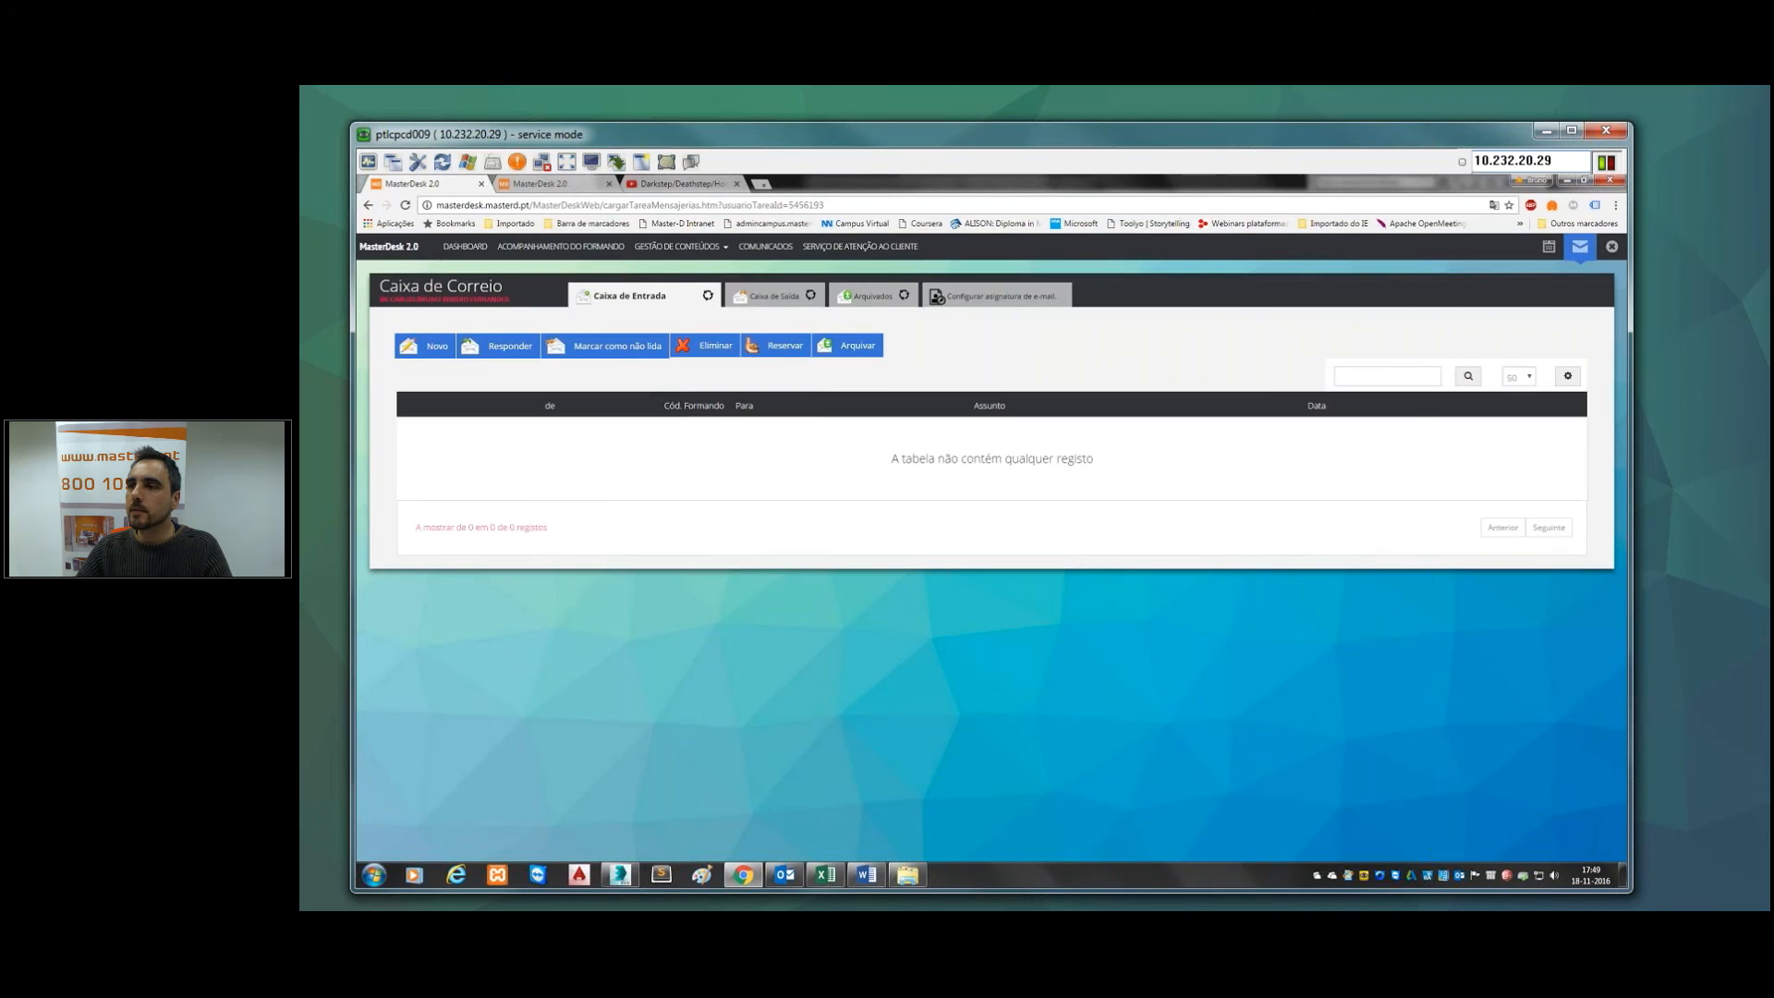
click(760, 185)
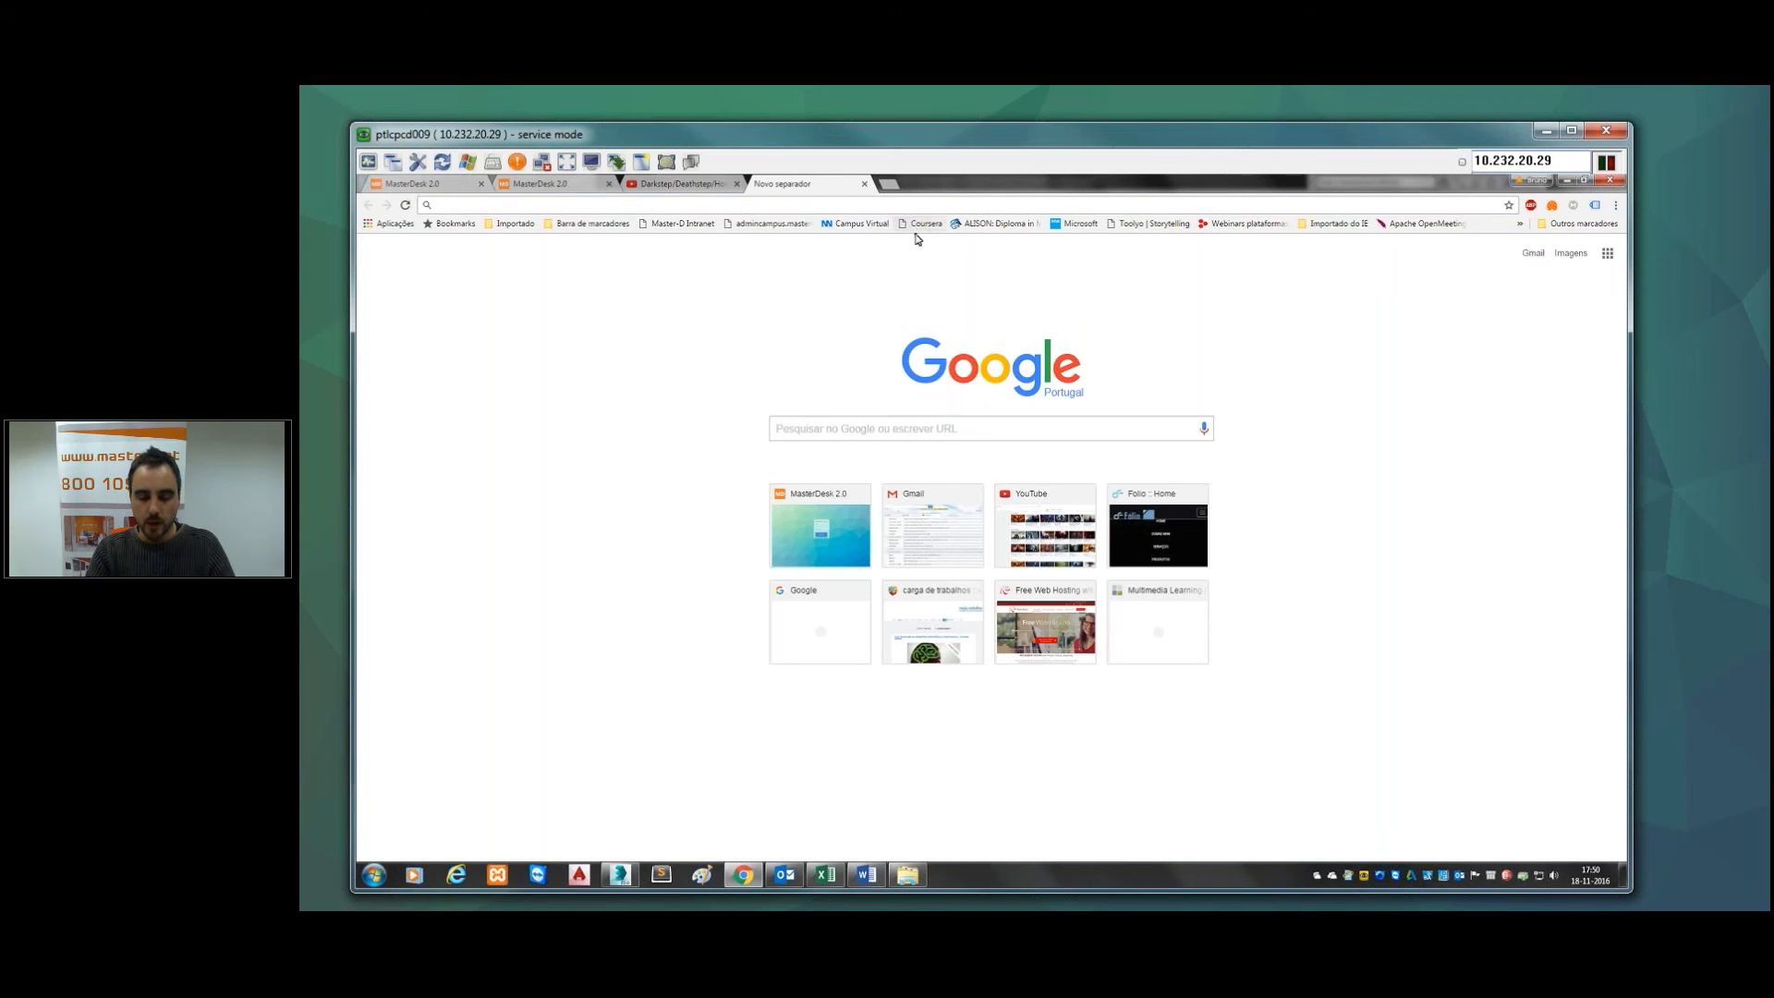
text(ECLIPSELI)
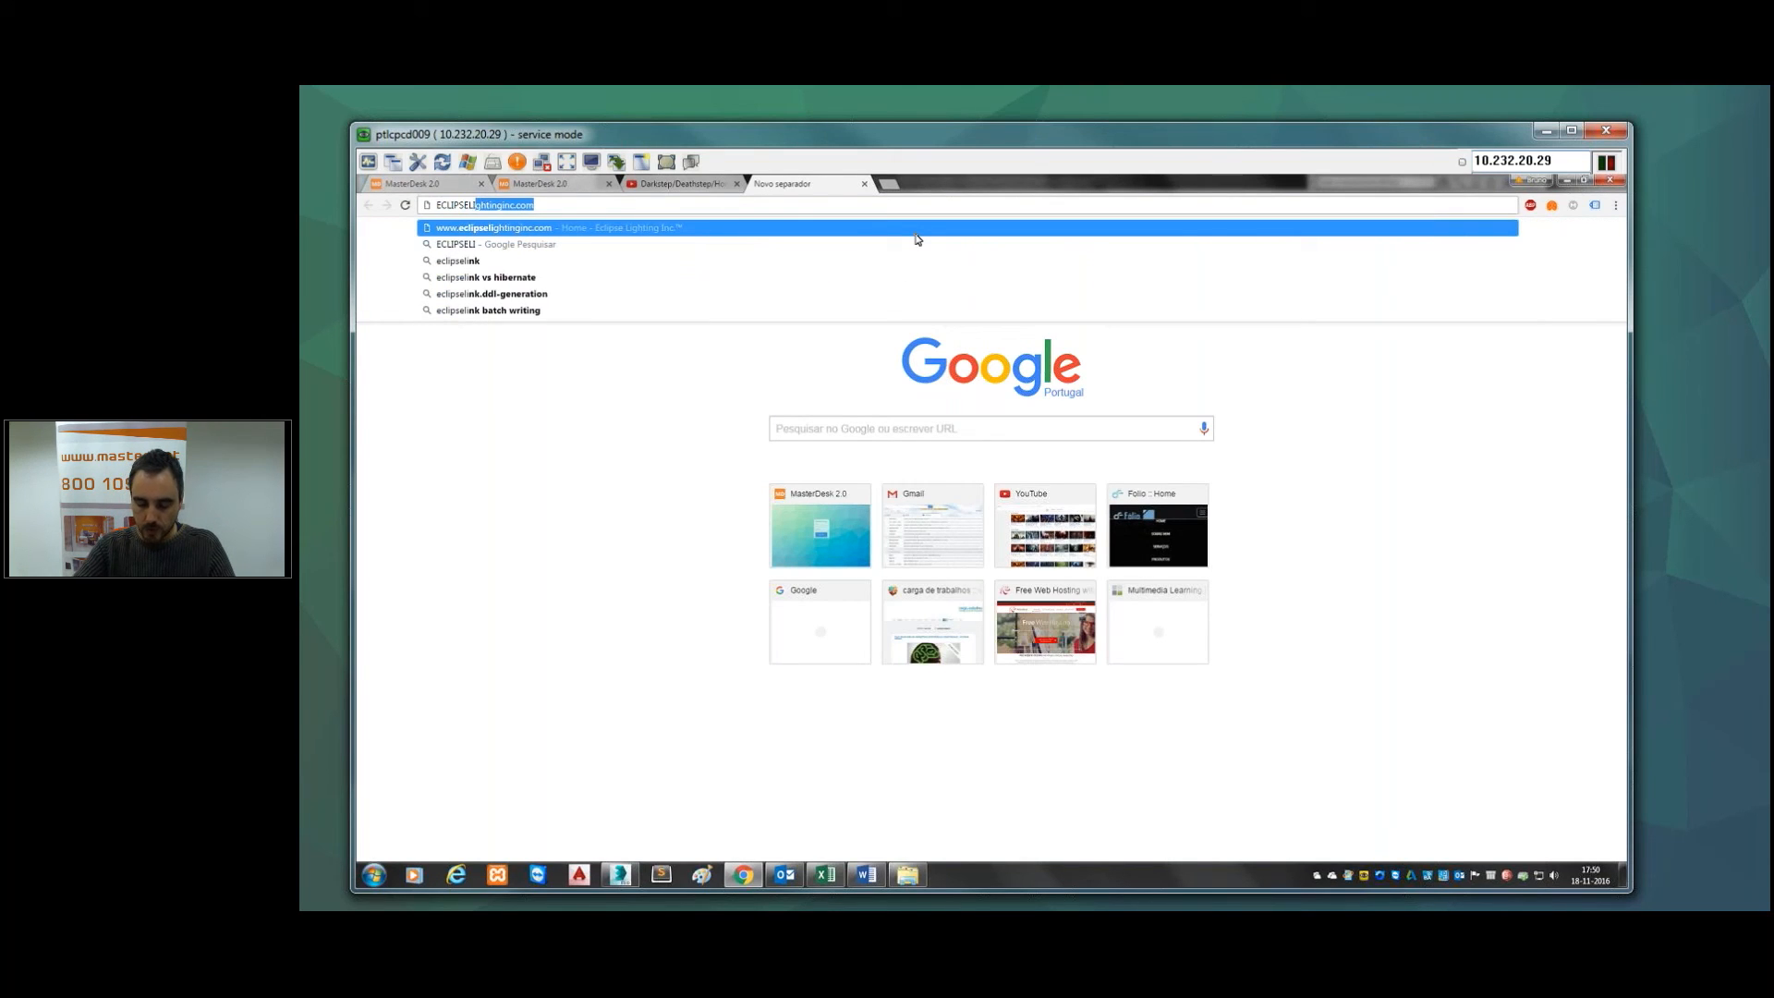
text(G)
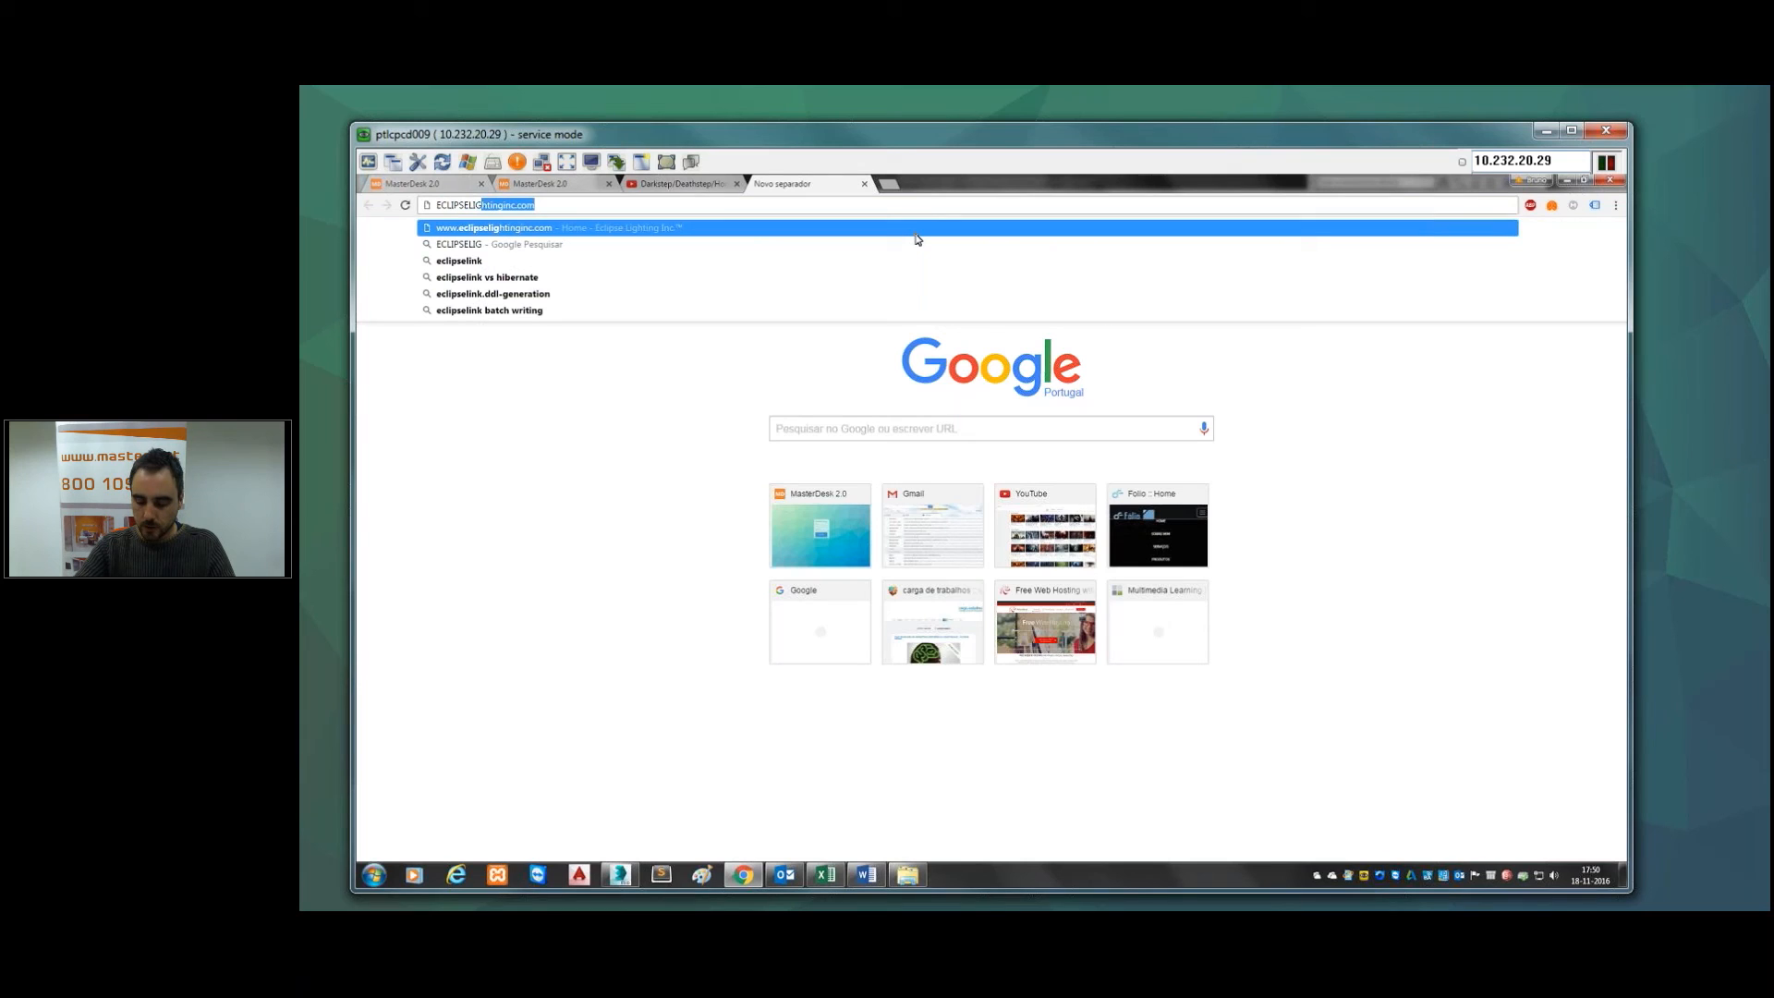
text(HTNIN)
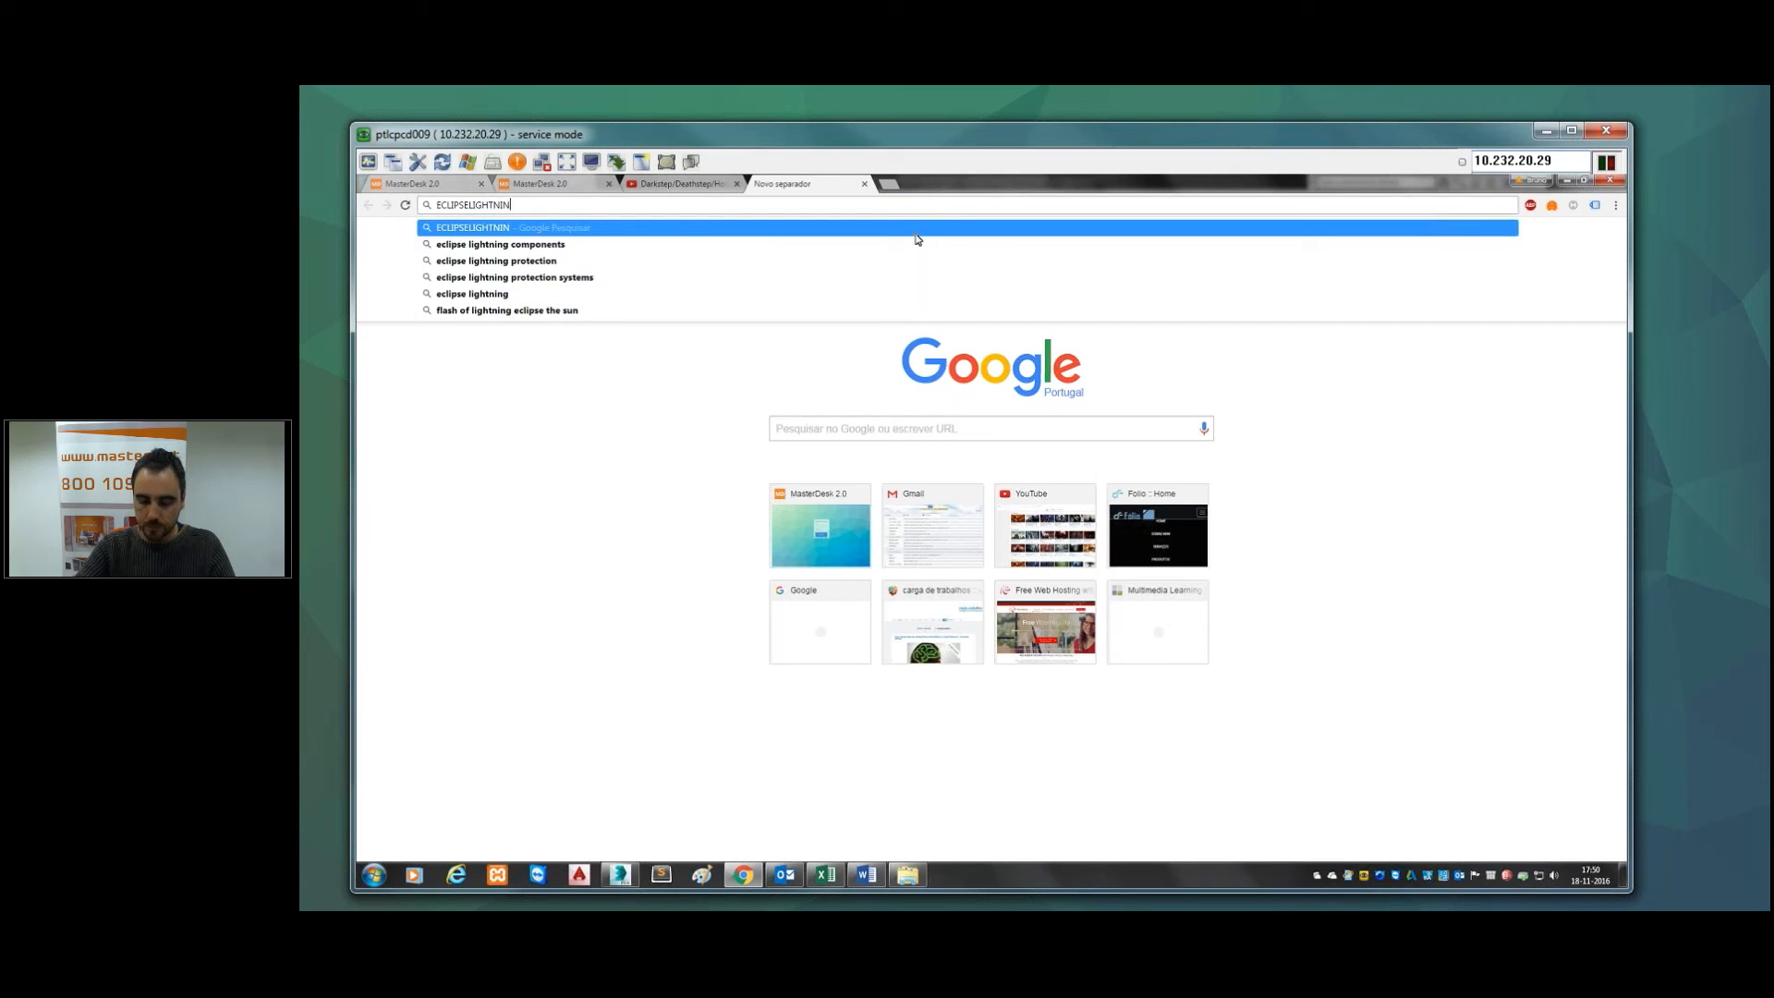
text(GINC.COM)
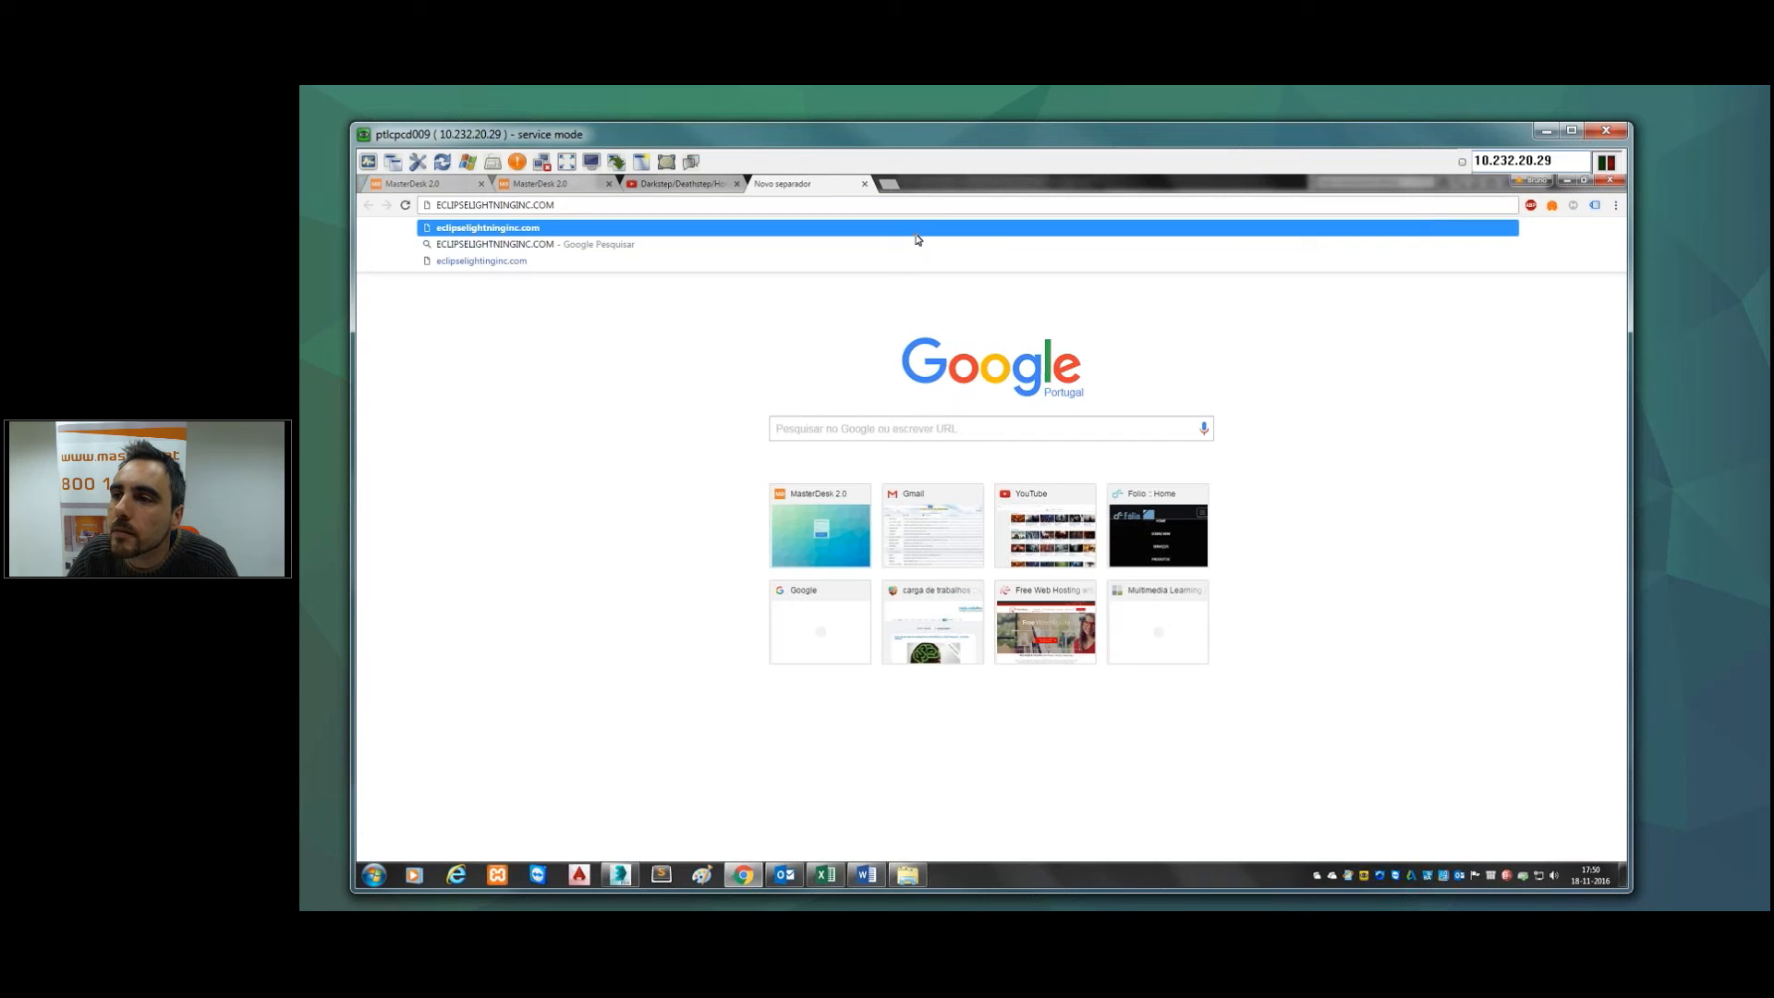
key(Return)
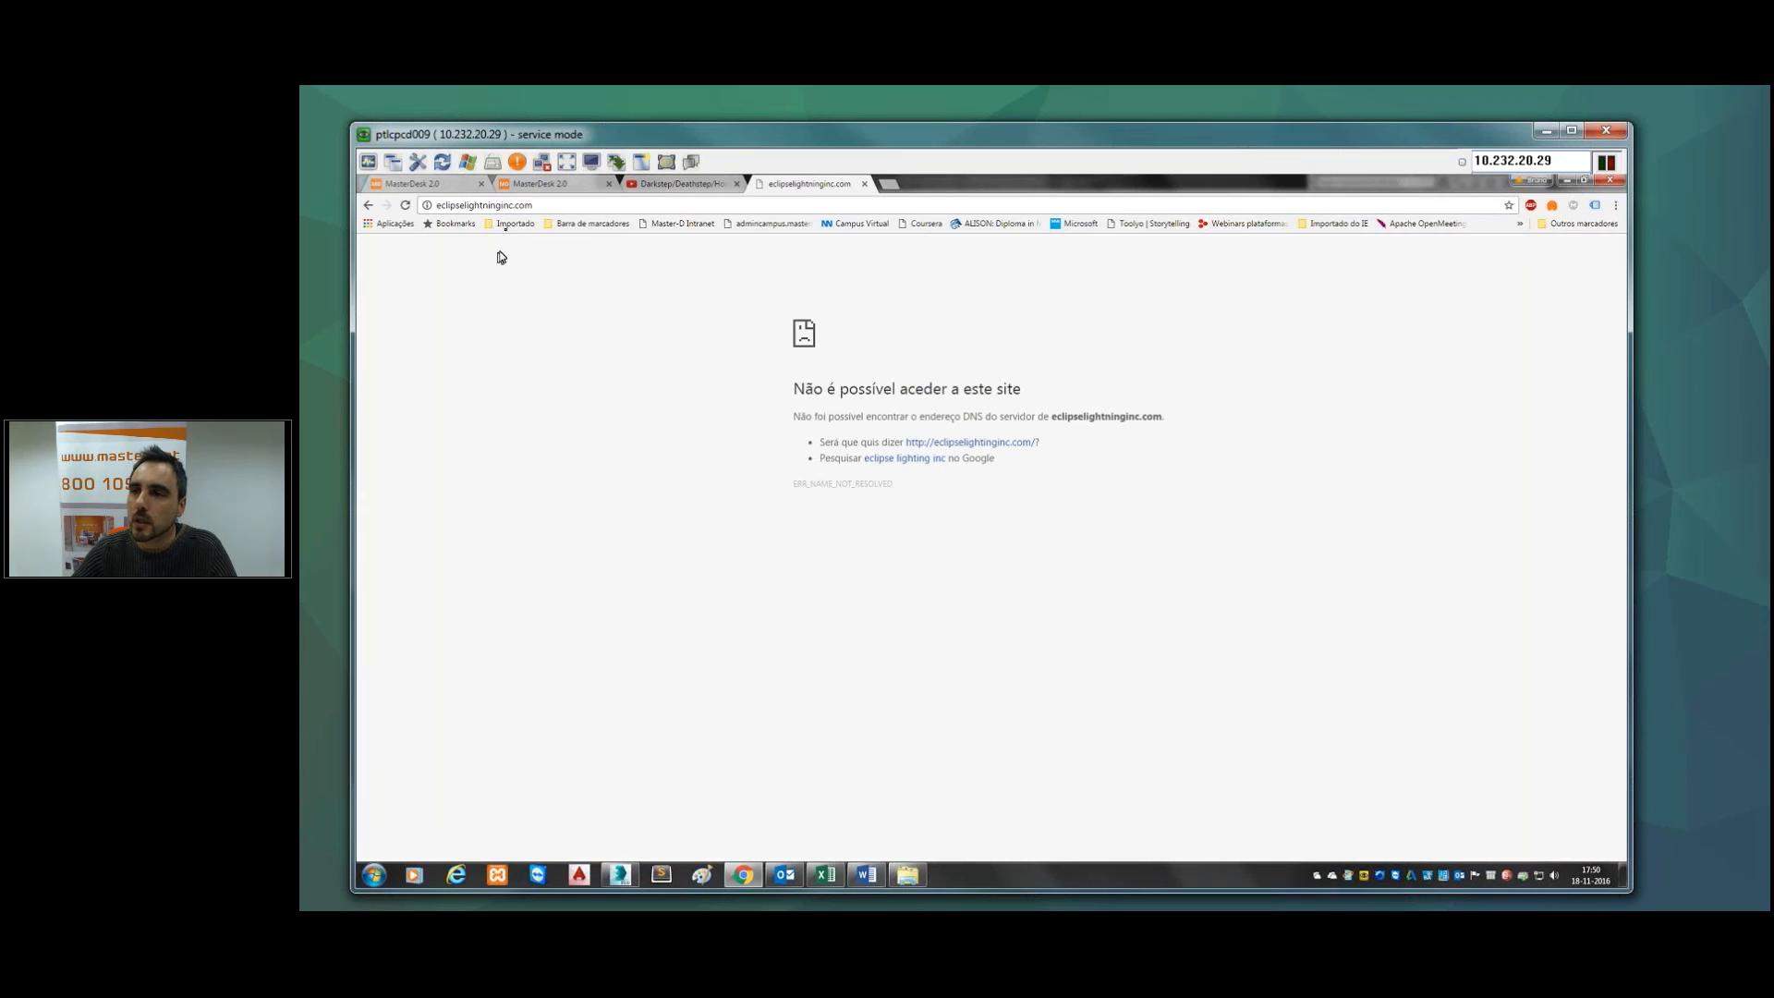
click(508, 204)
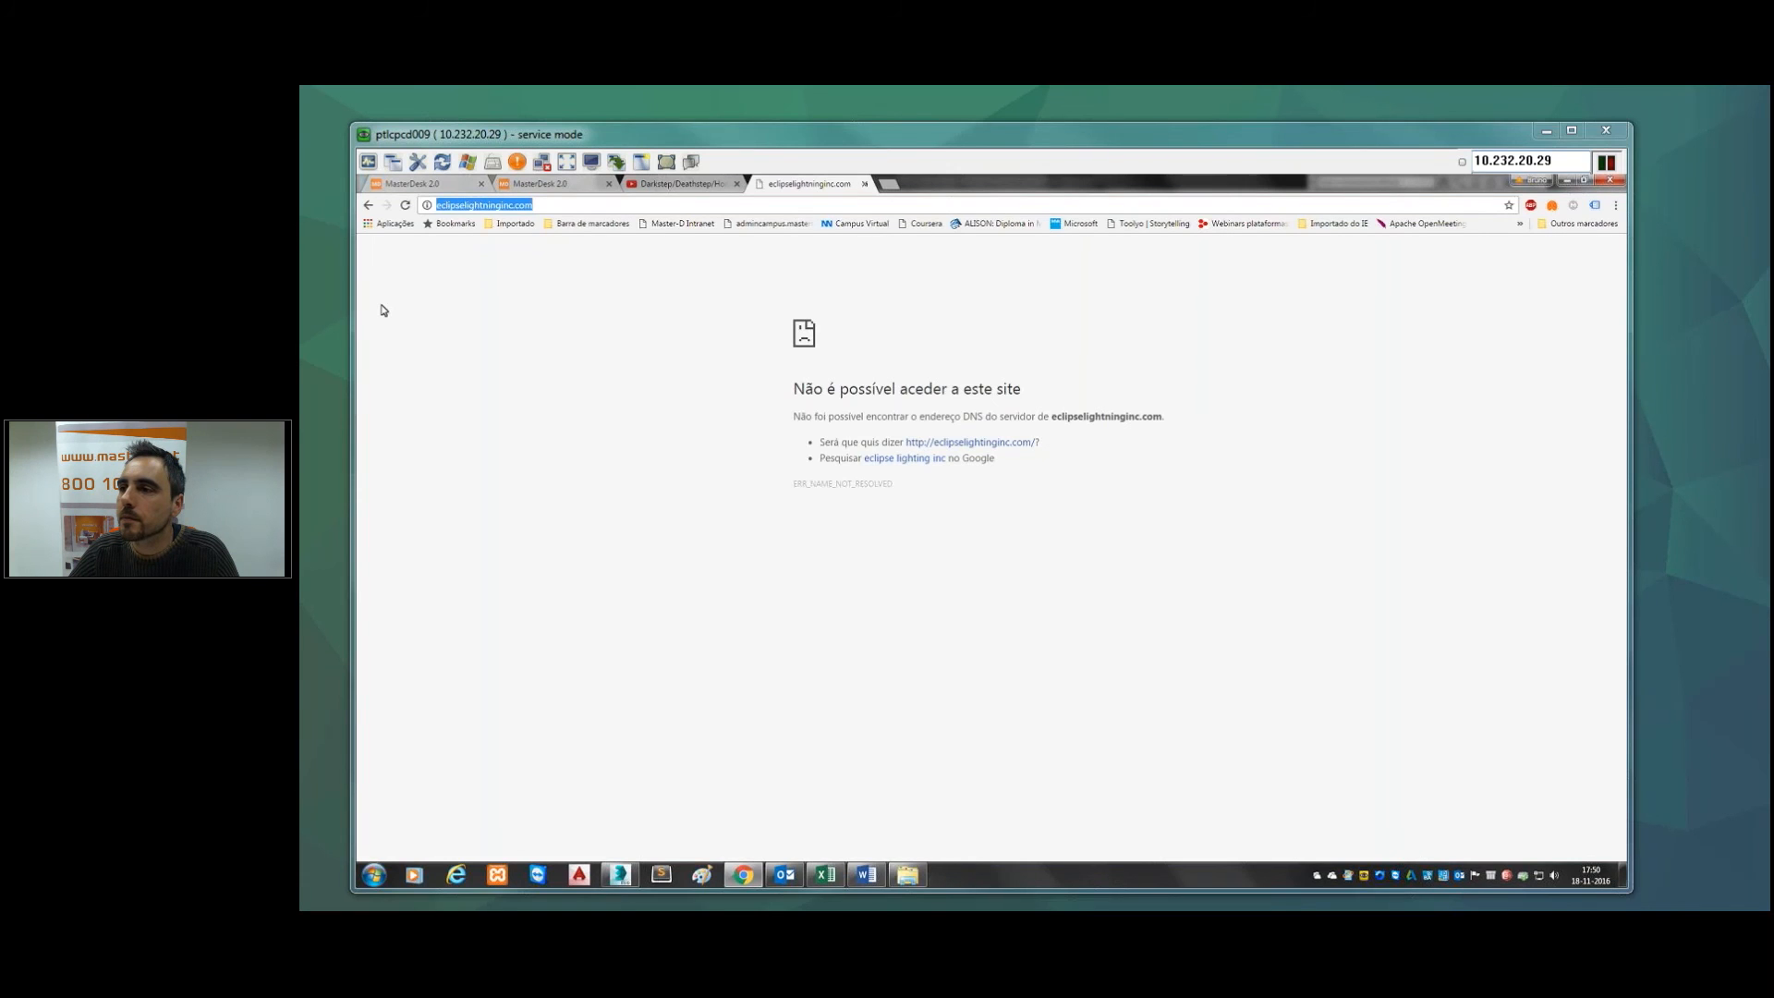
click(865, 184)
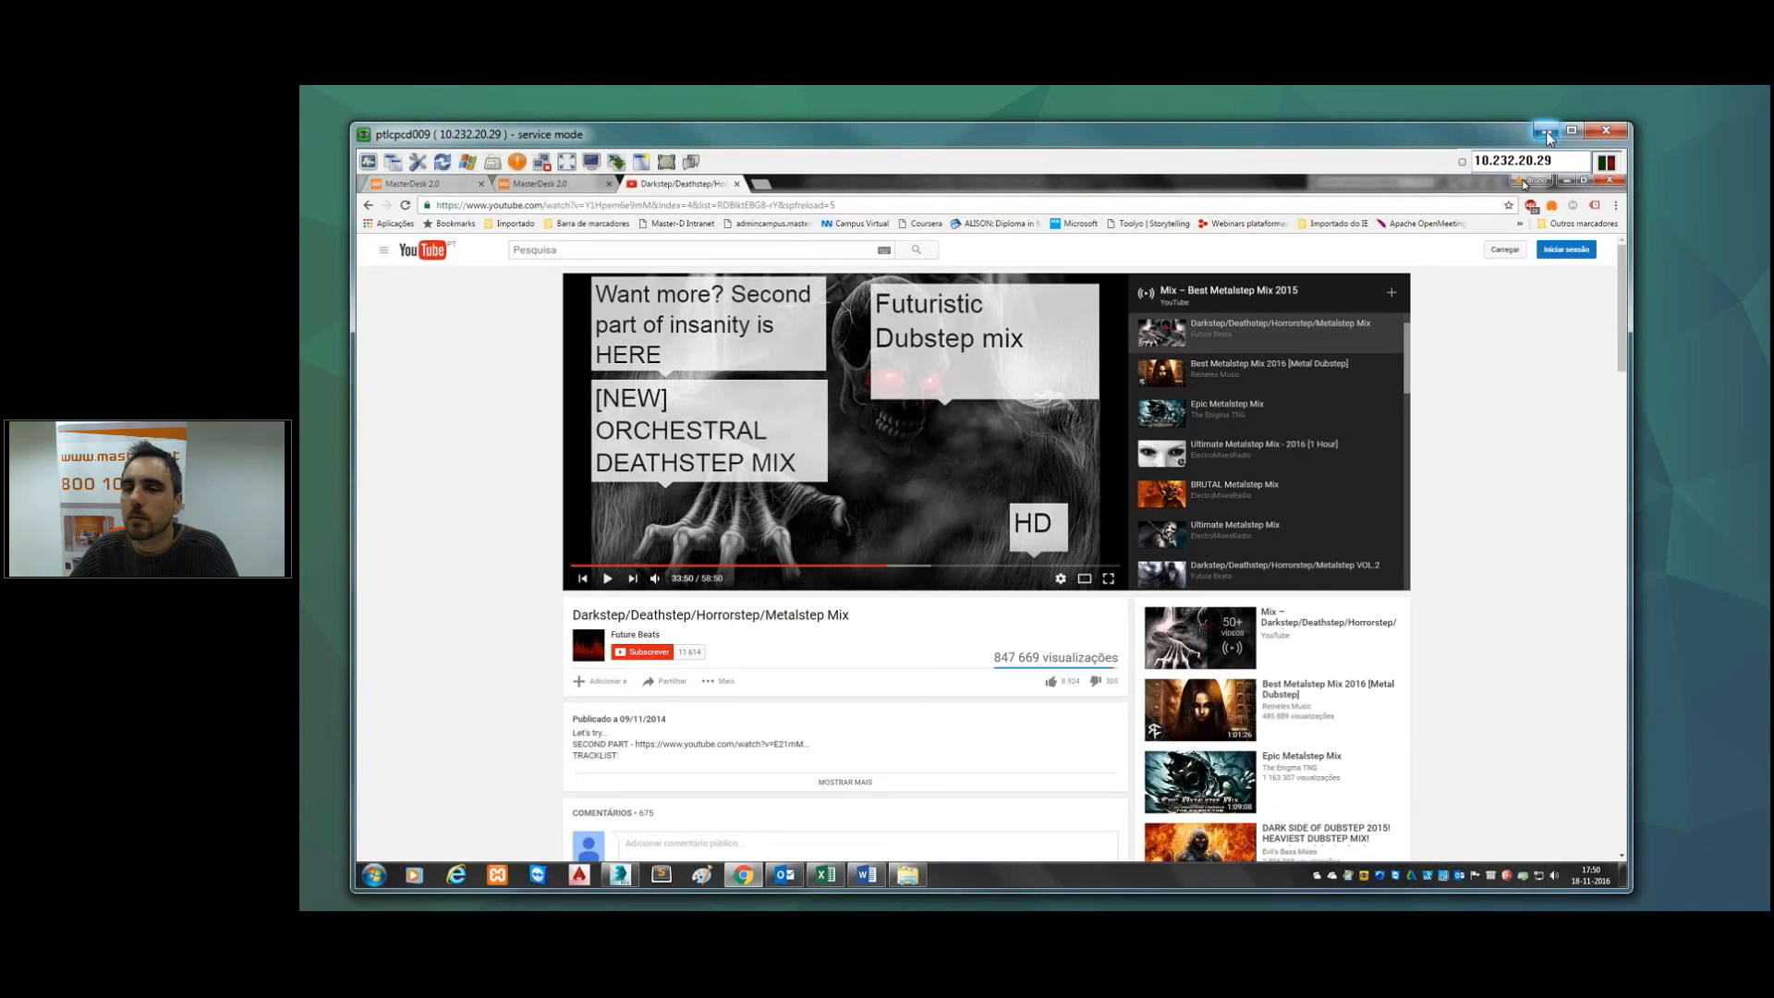
Step: Minimize the remote session and bring up the local Chrome window with a new tab, maximized
click(1545, 131)
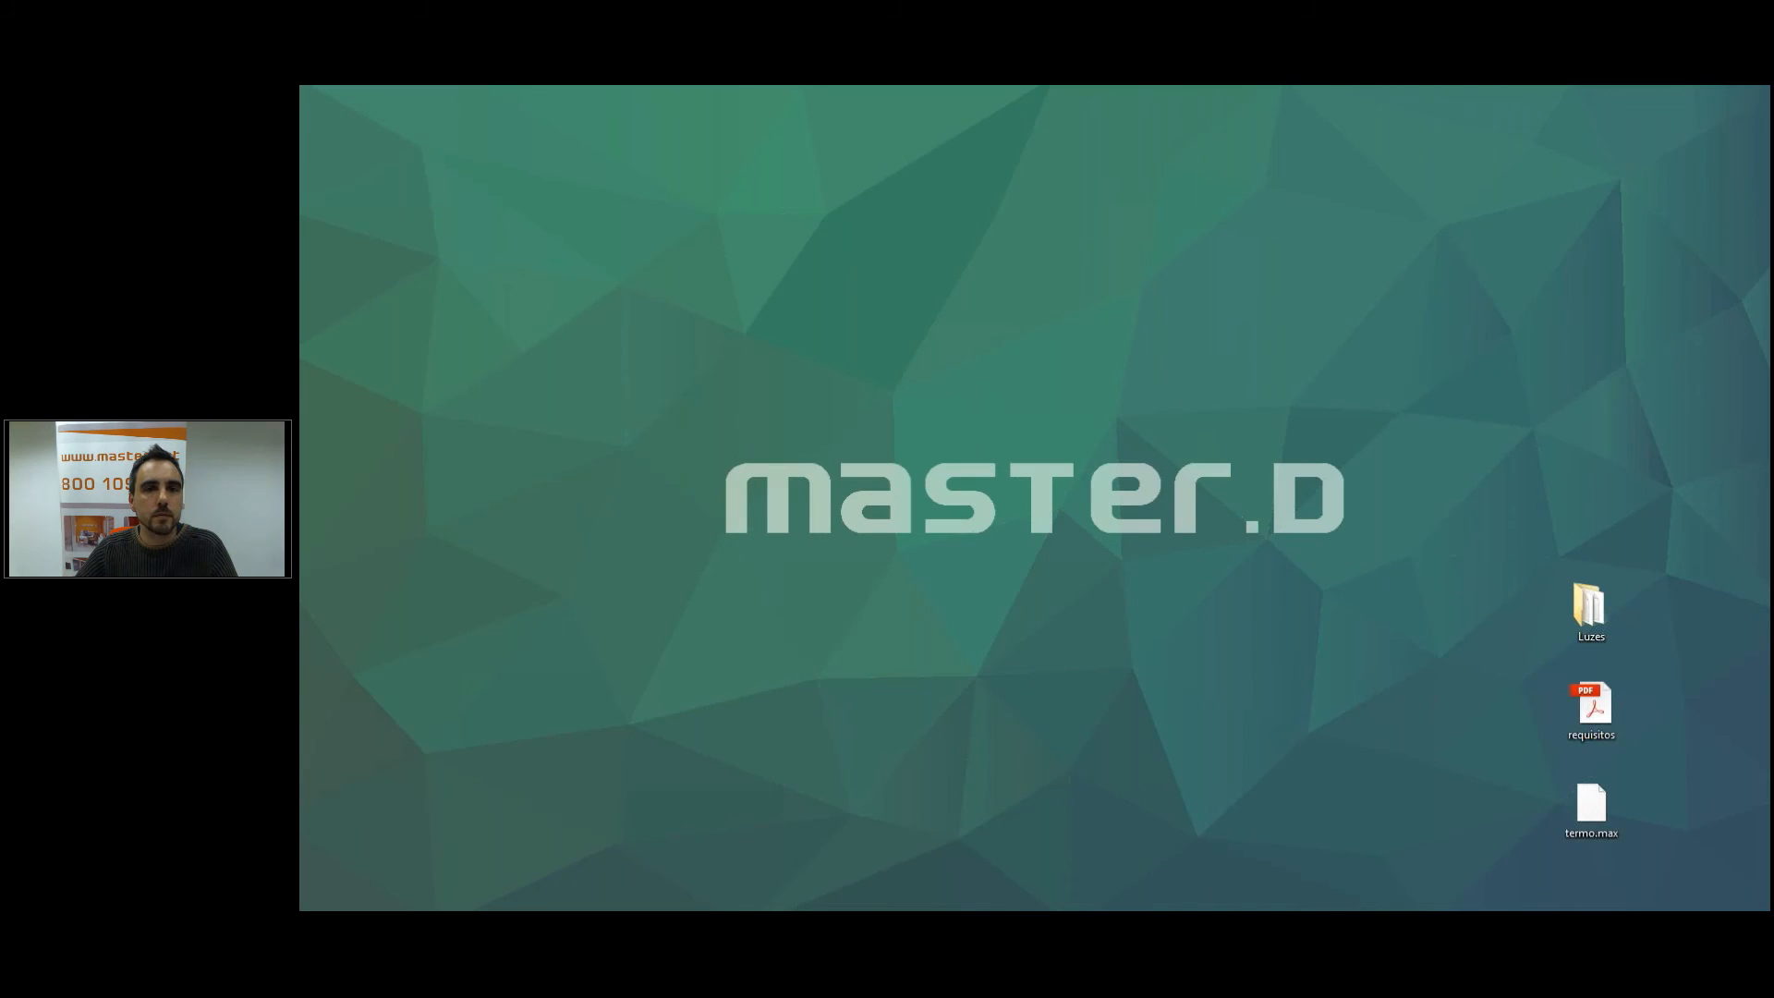
drag(299, 554, 1072, 168)
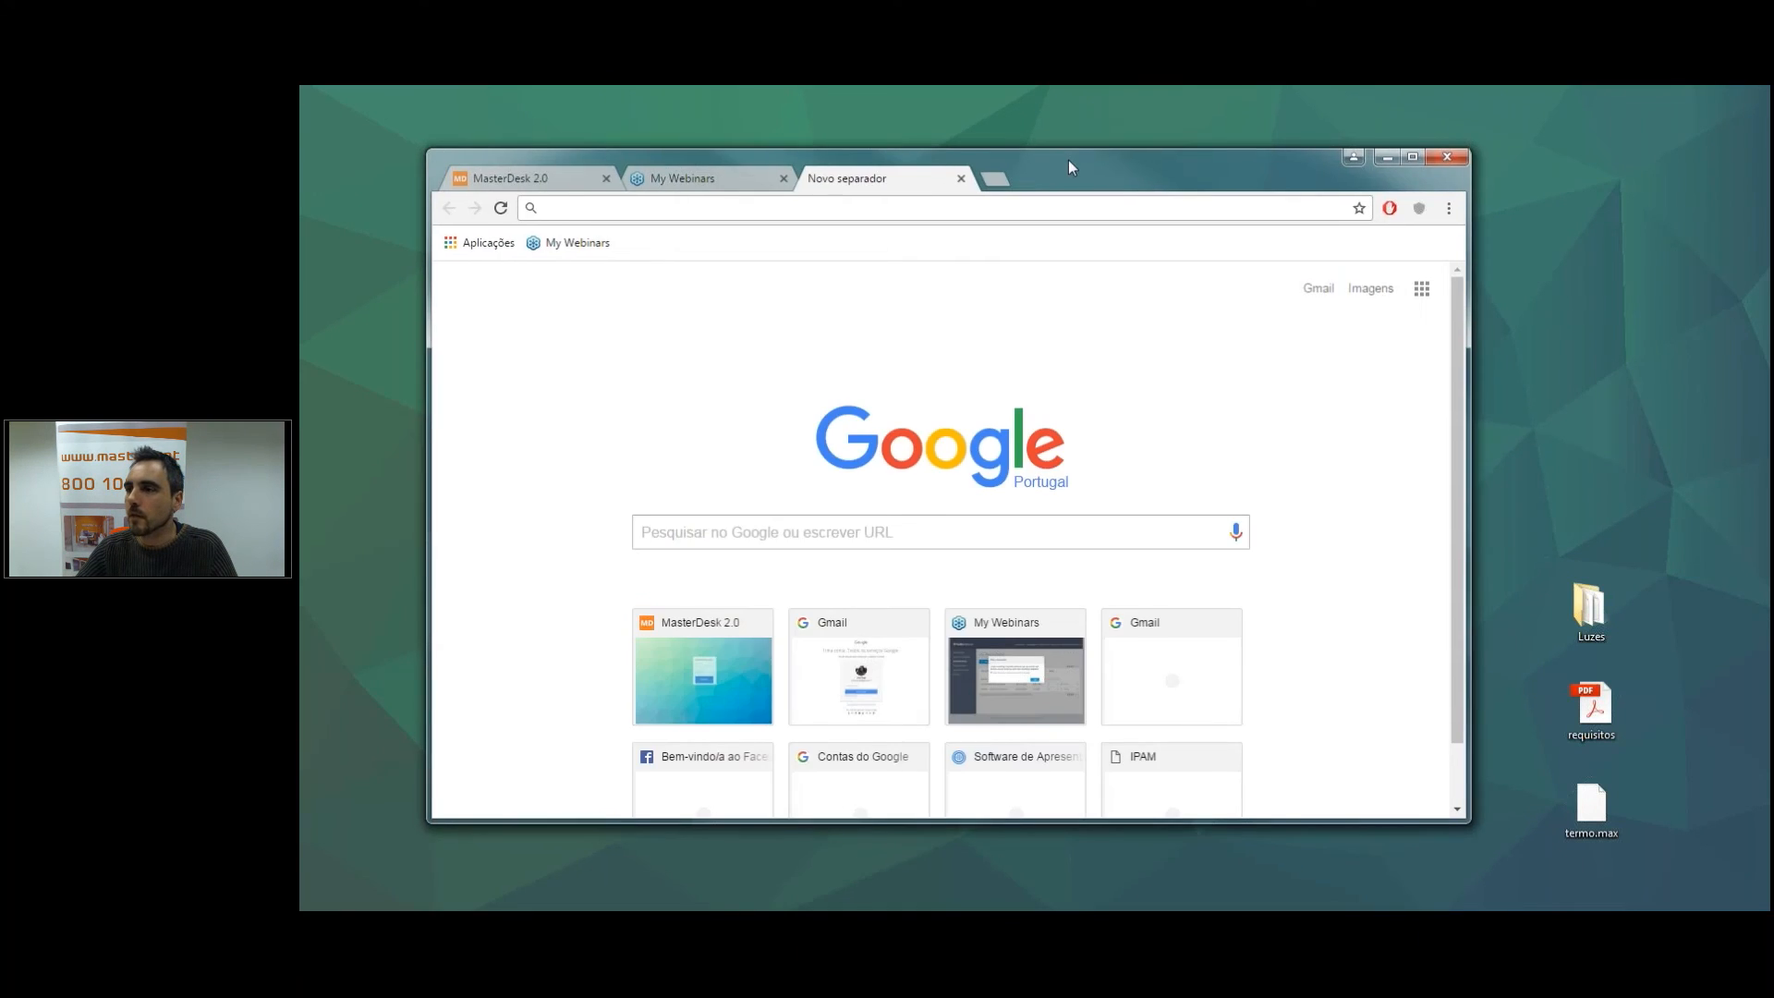
double_click(1071, 168)
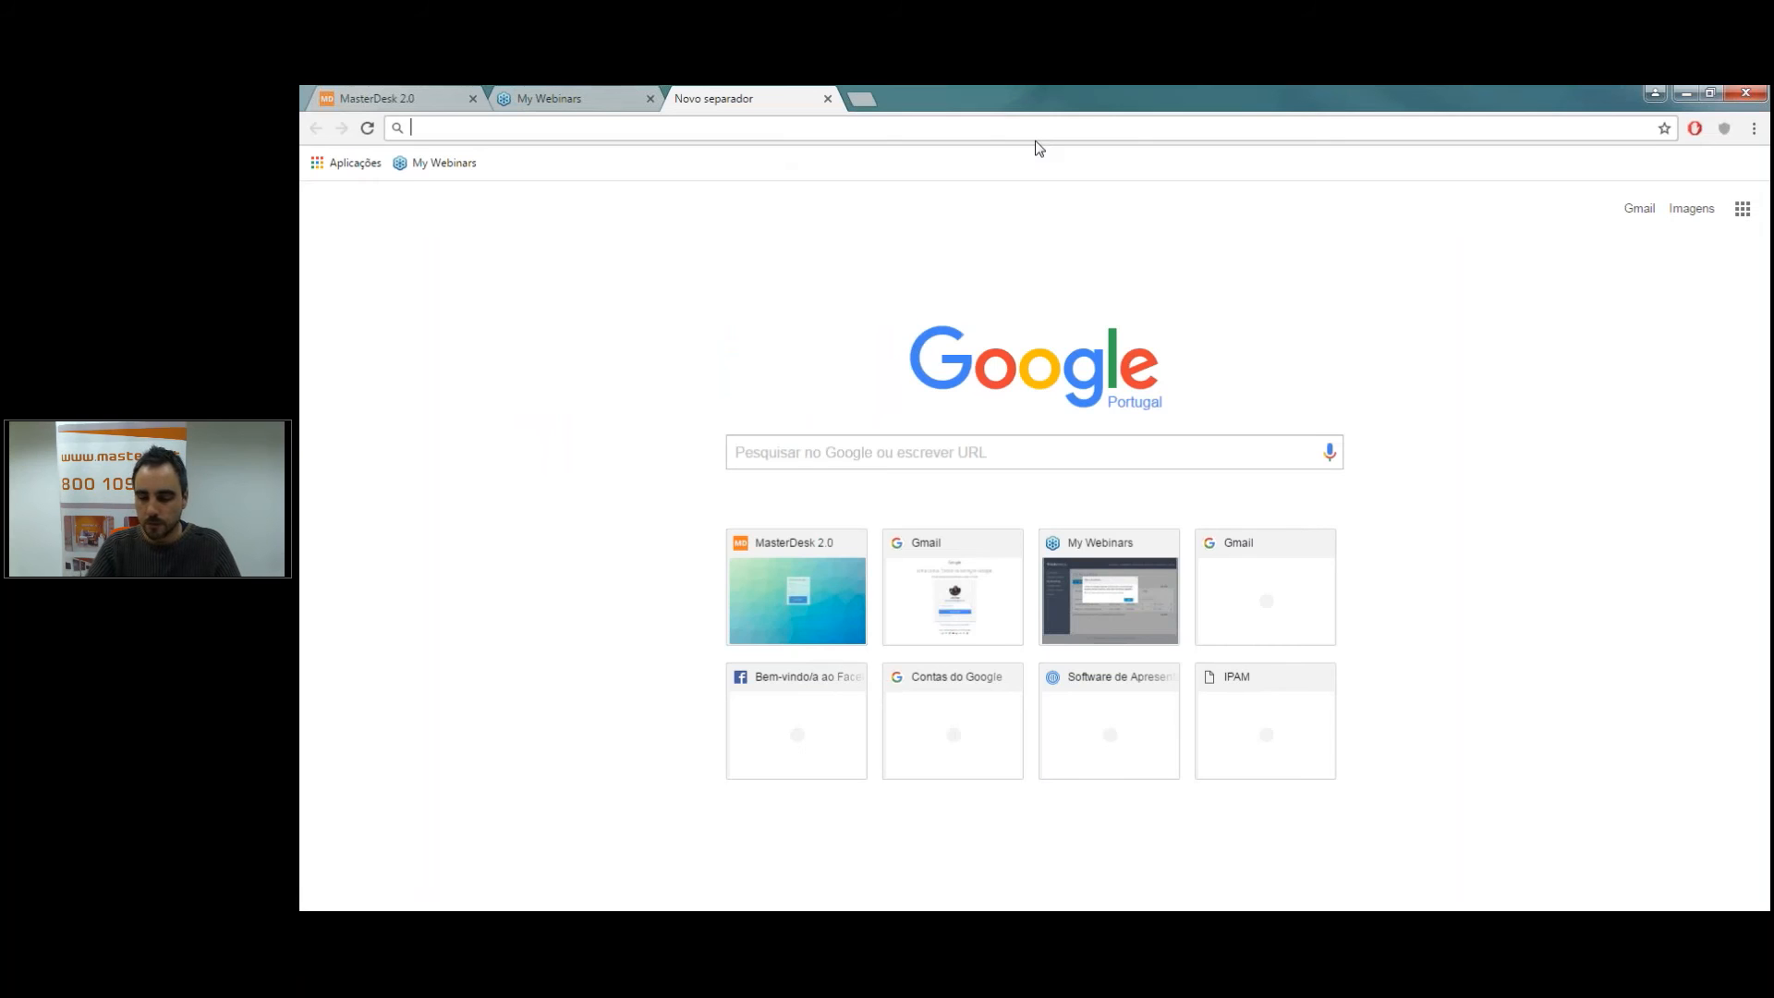
Step: Try to open eclipeselightinginc.com in the new tab
text(eclipese)
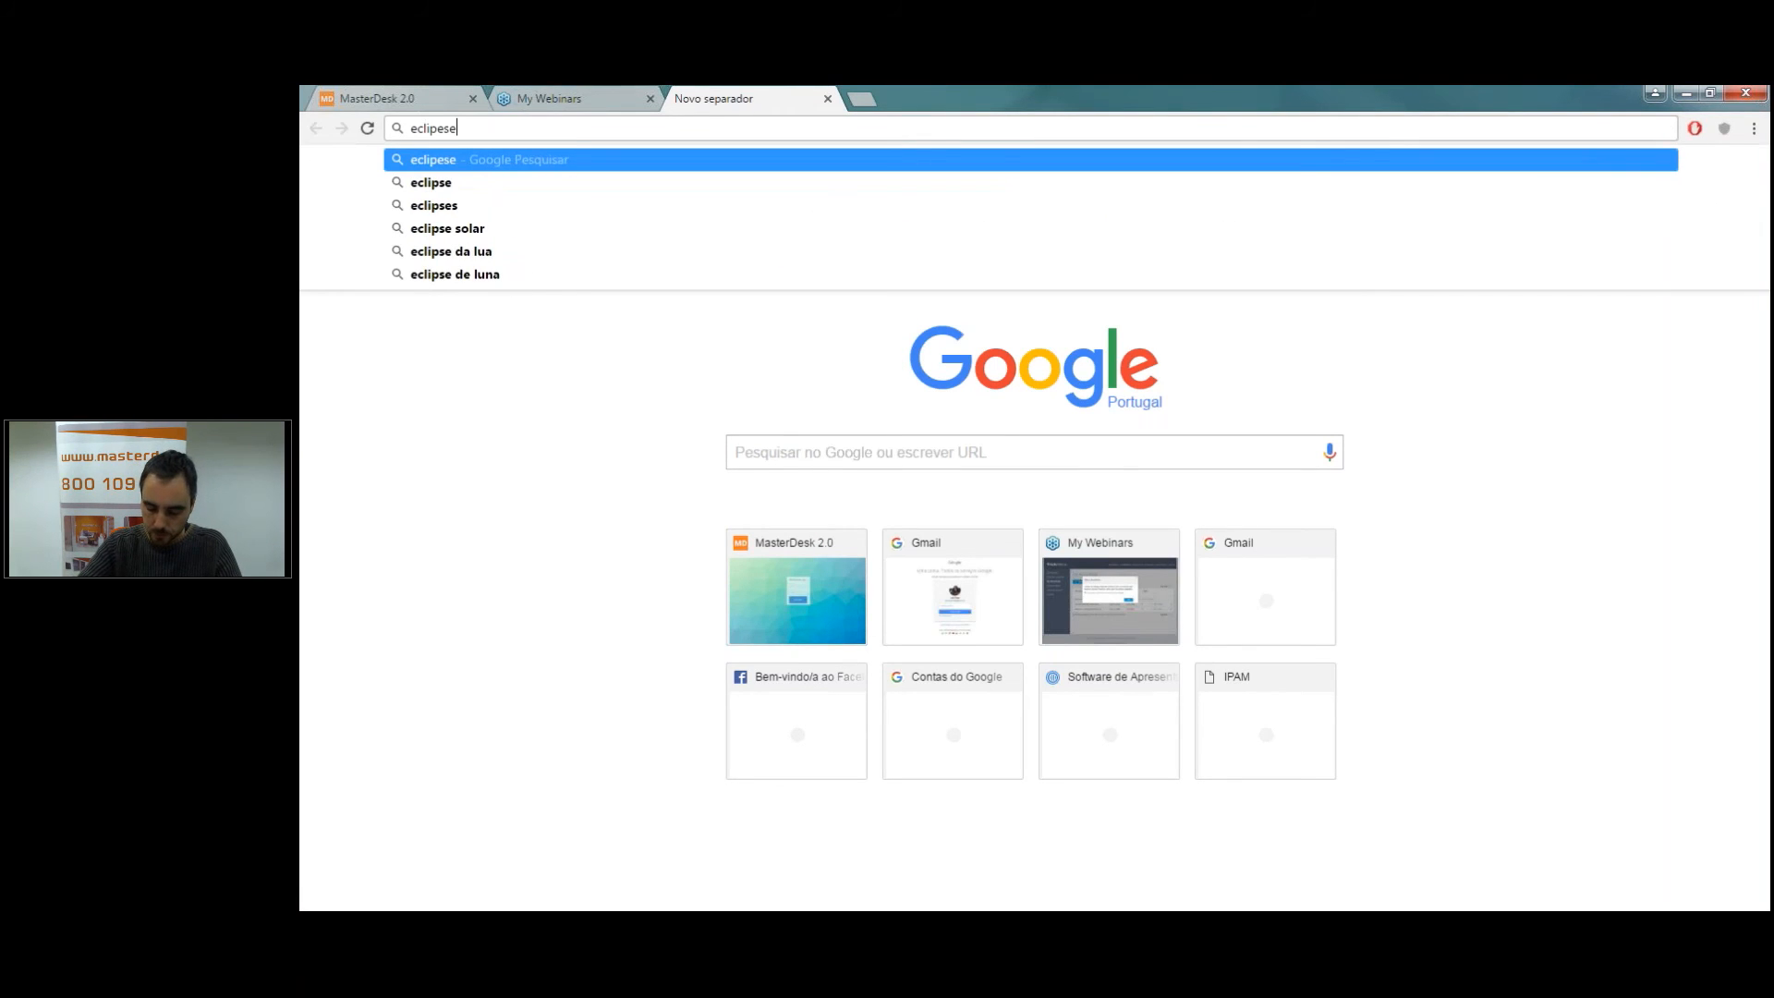
key(BackSpace)
text(eoli)
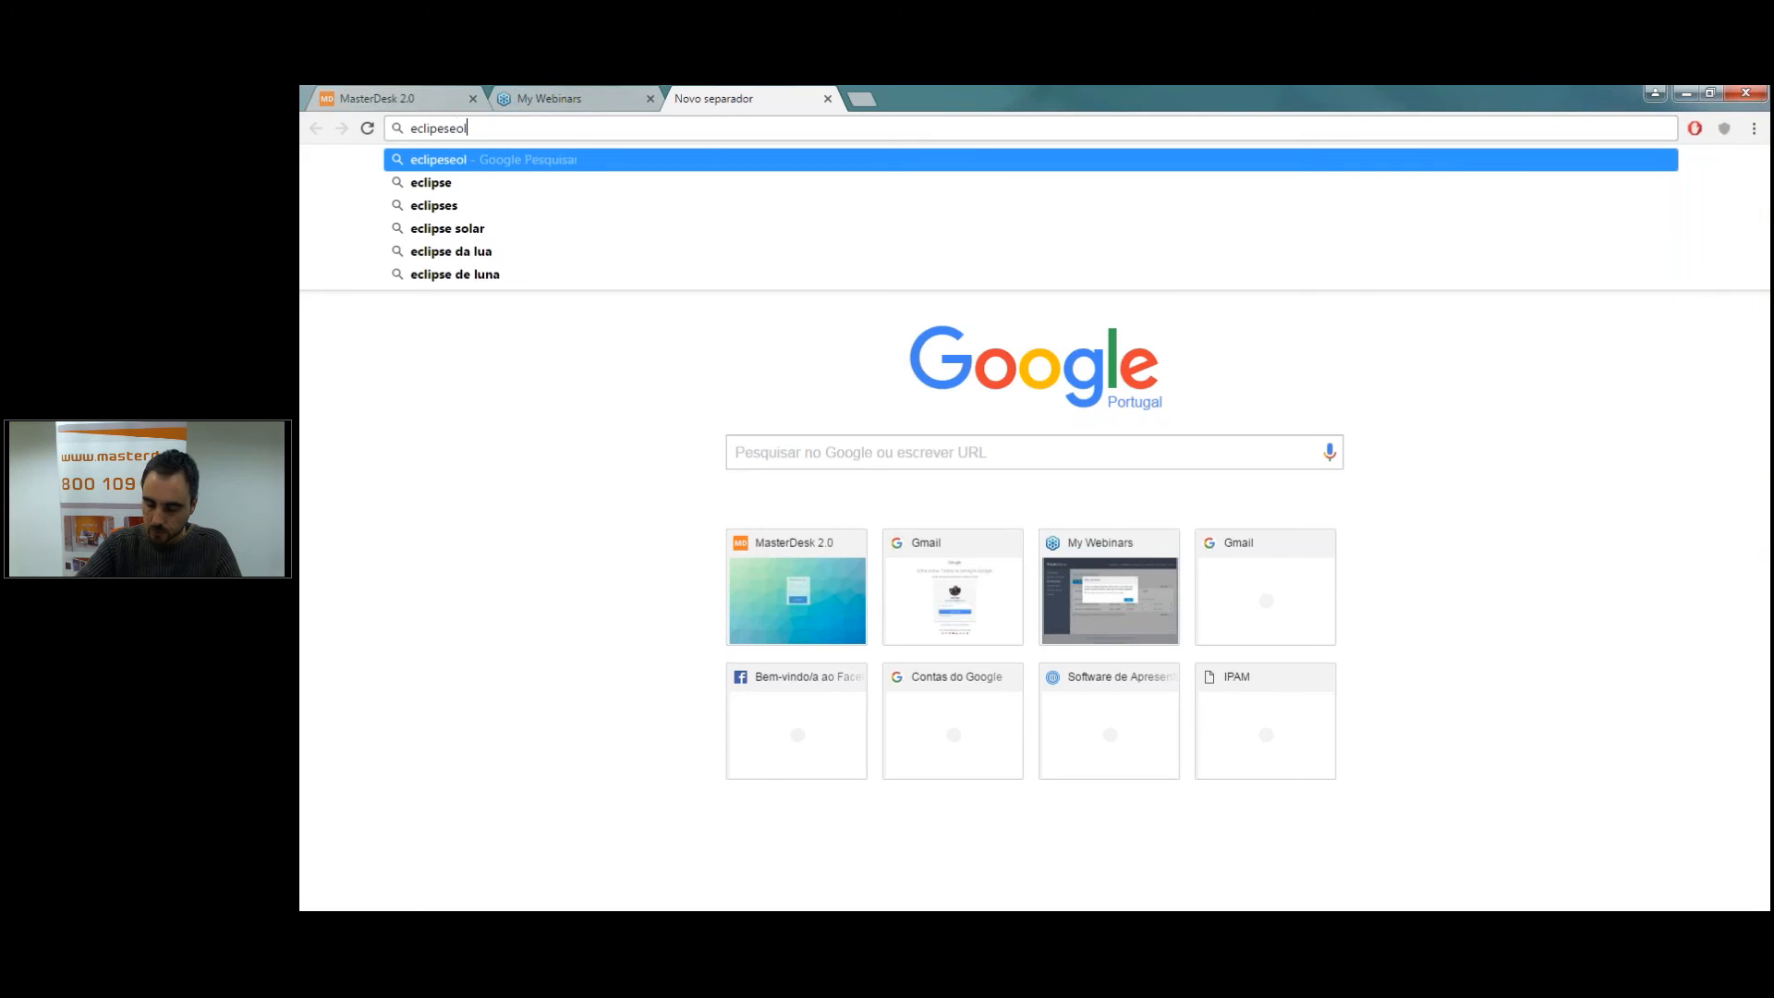
key(BackSpace)
key(BackSpace)
key(BackSpace)
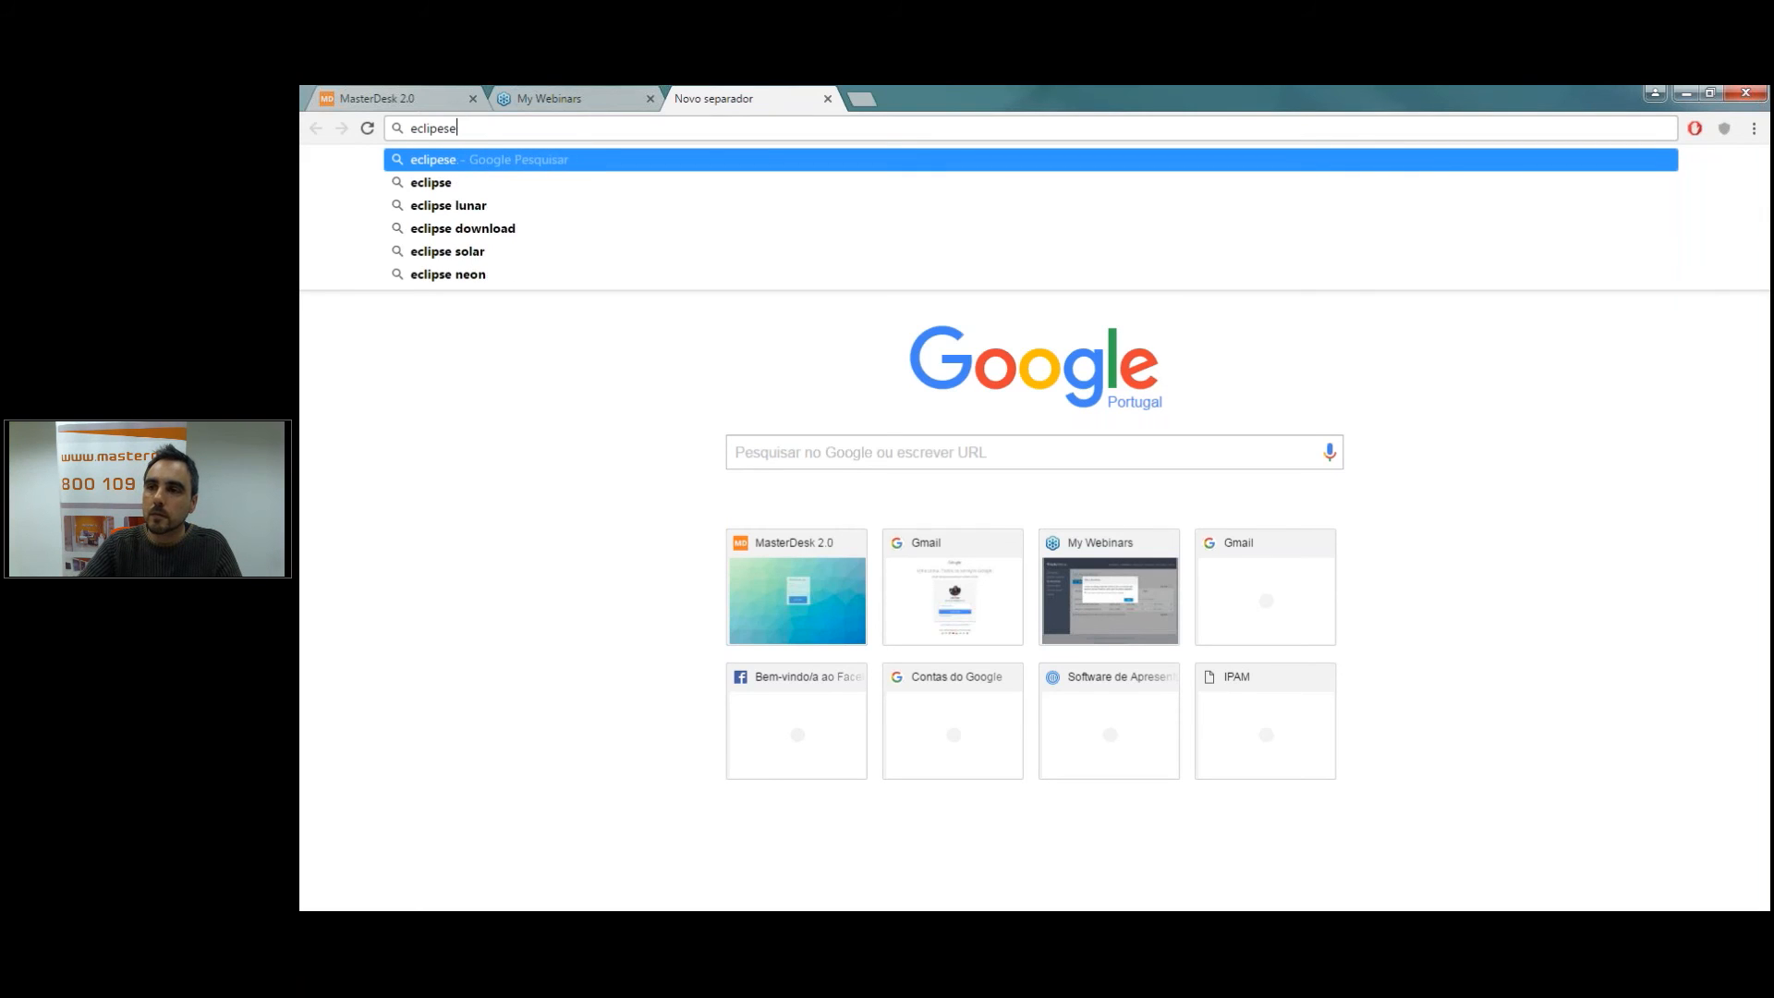
text(ligh)
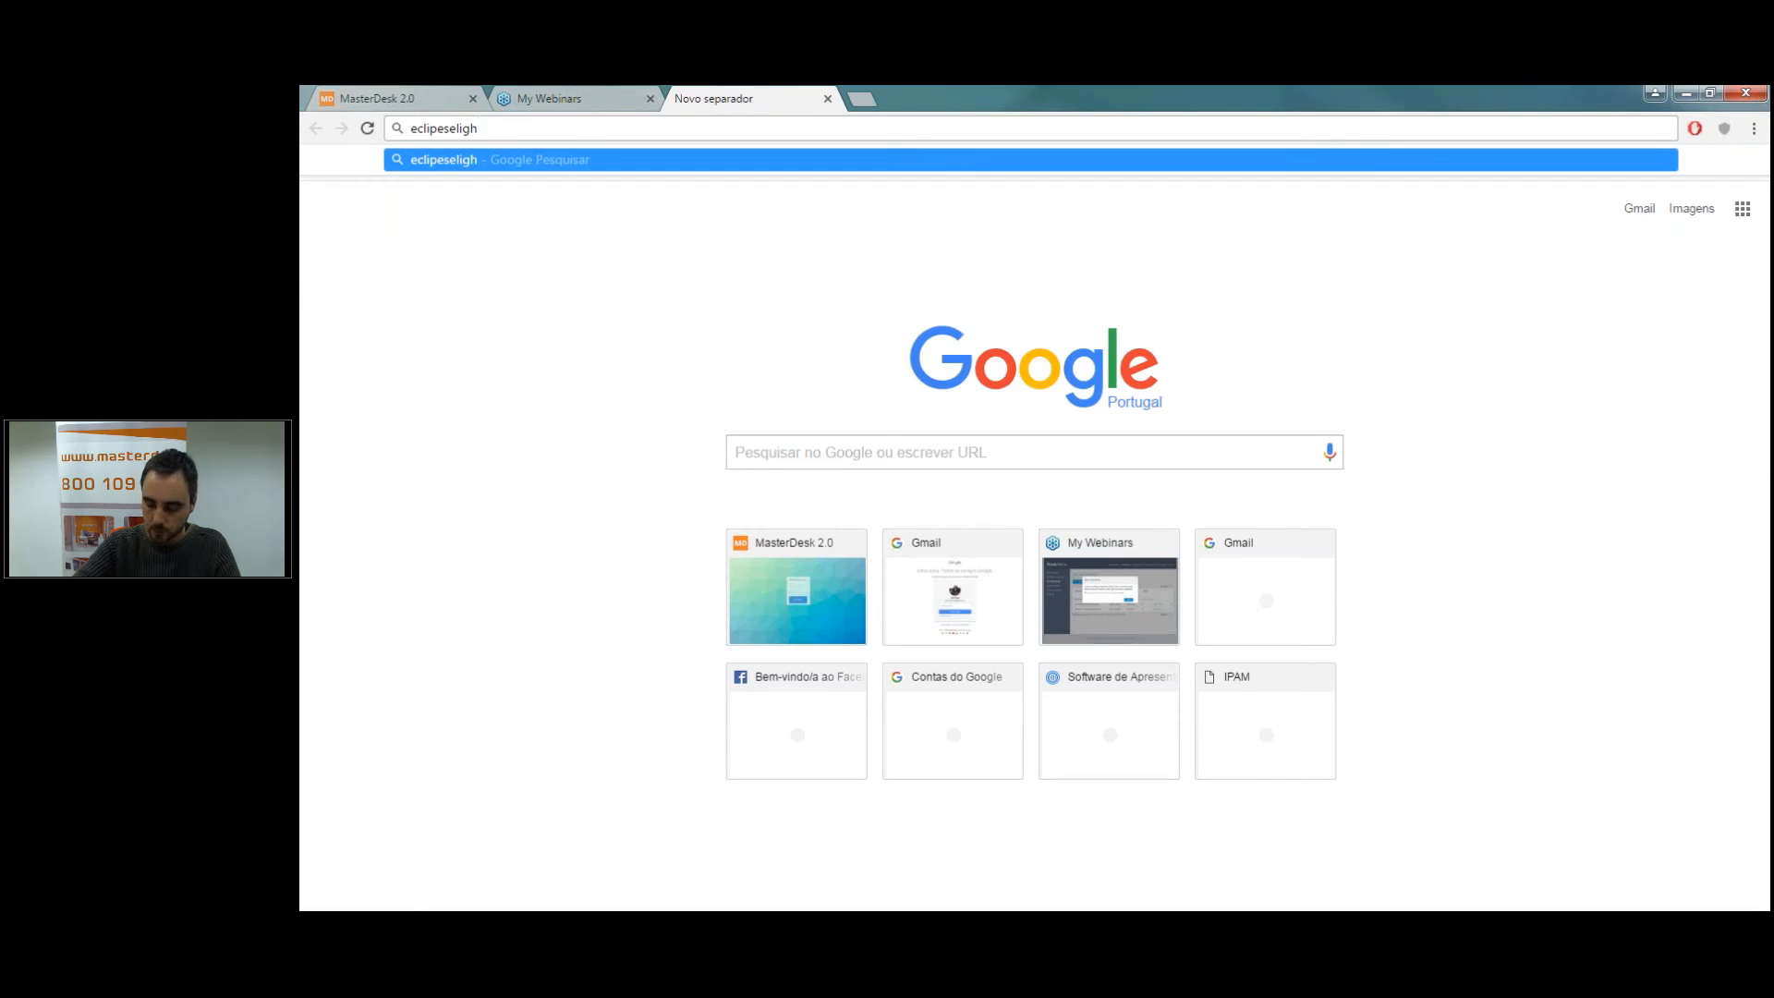
text(tin)
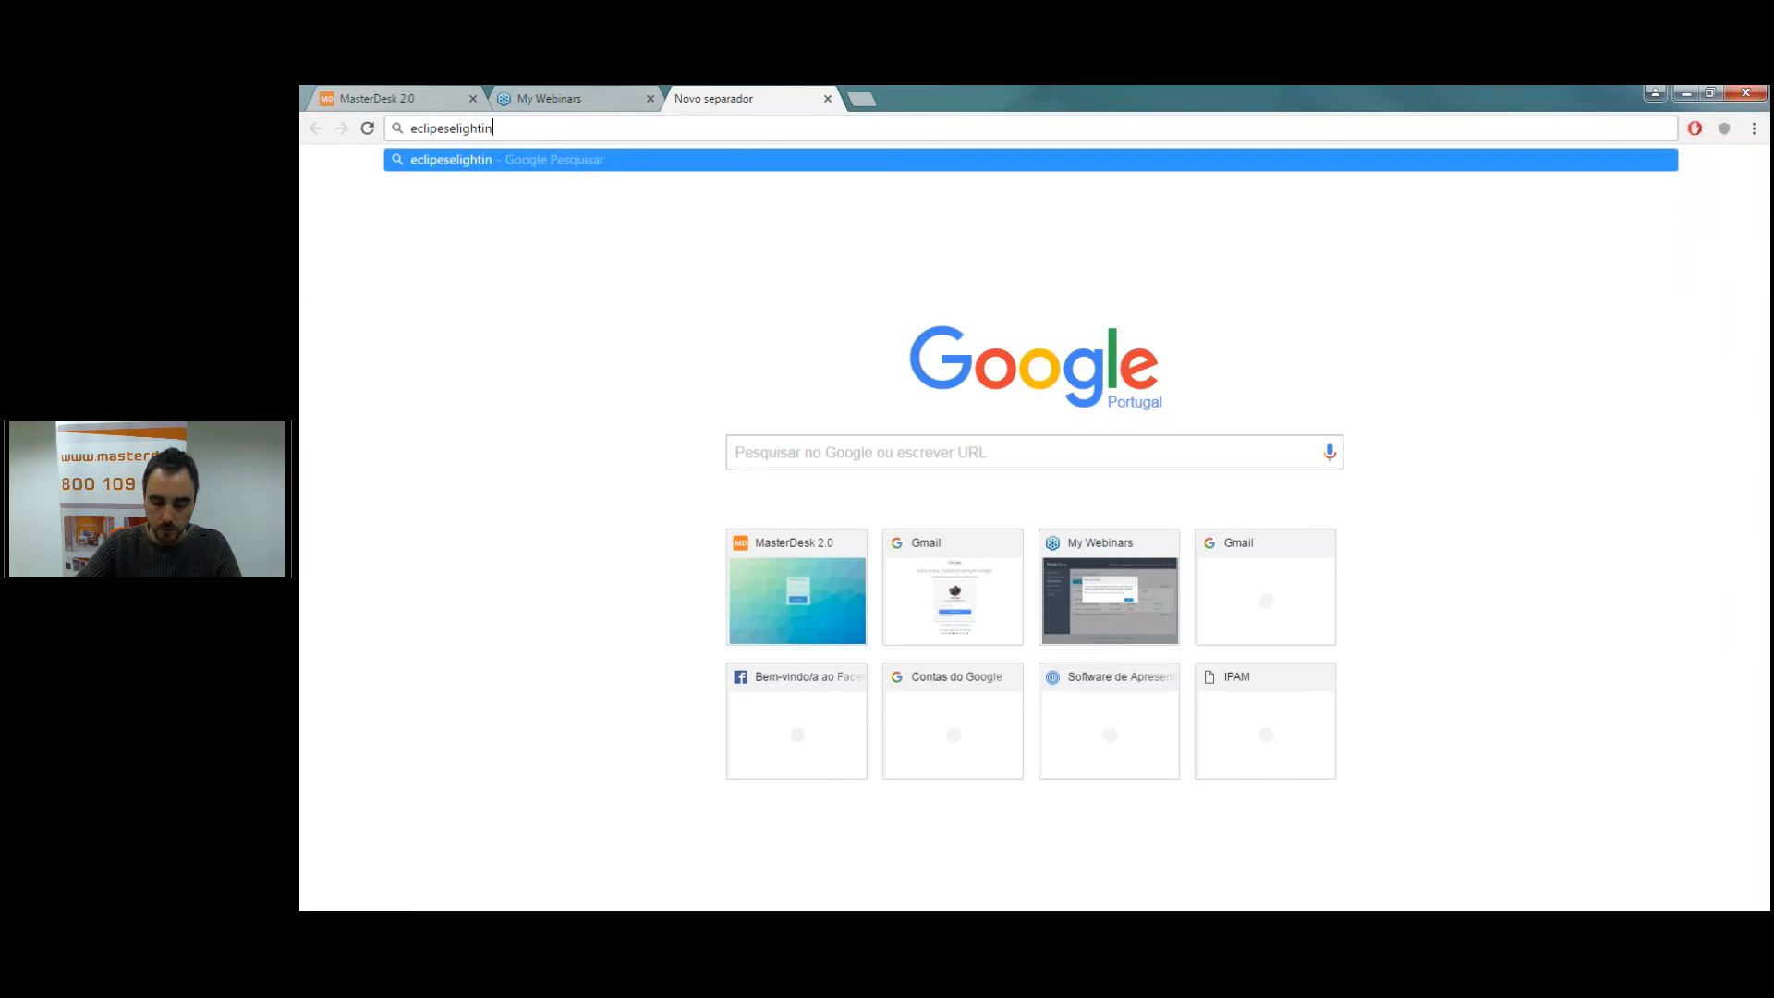
text(ginc.com)
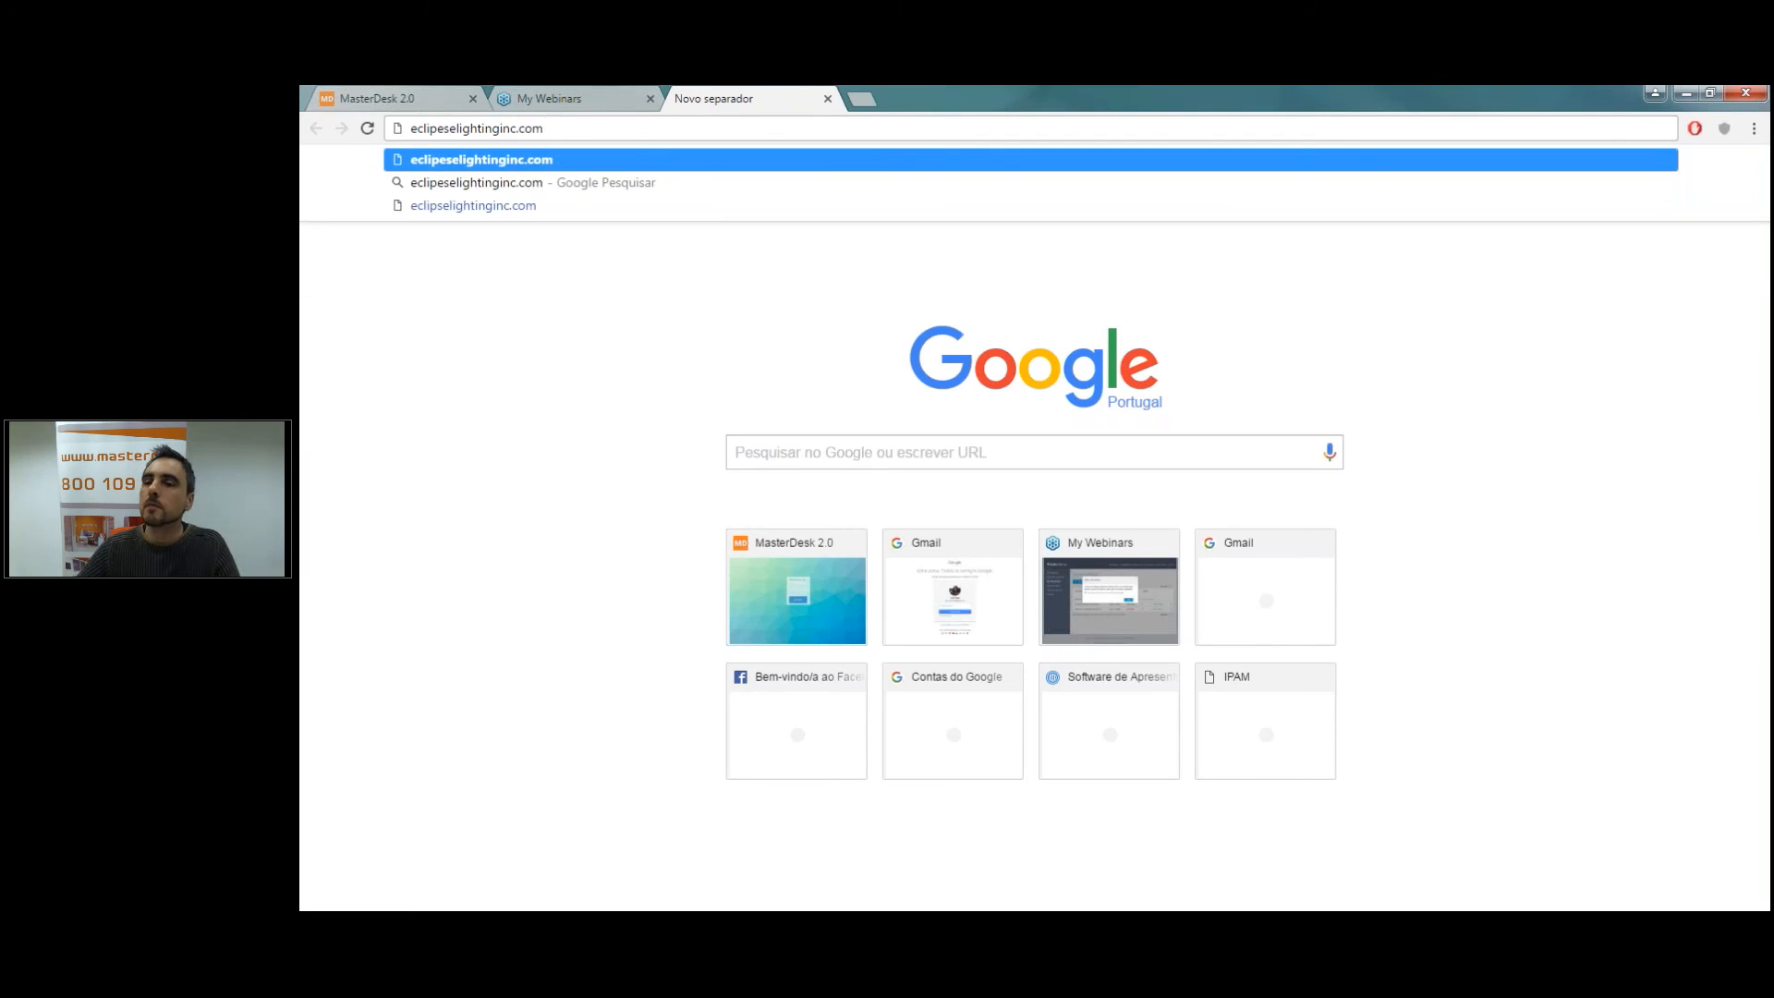
key(Return)
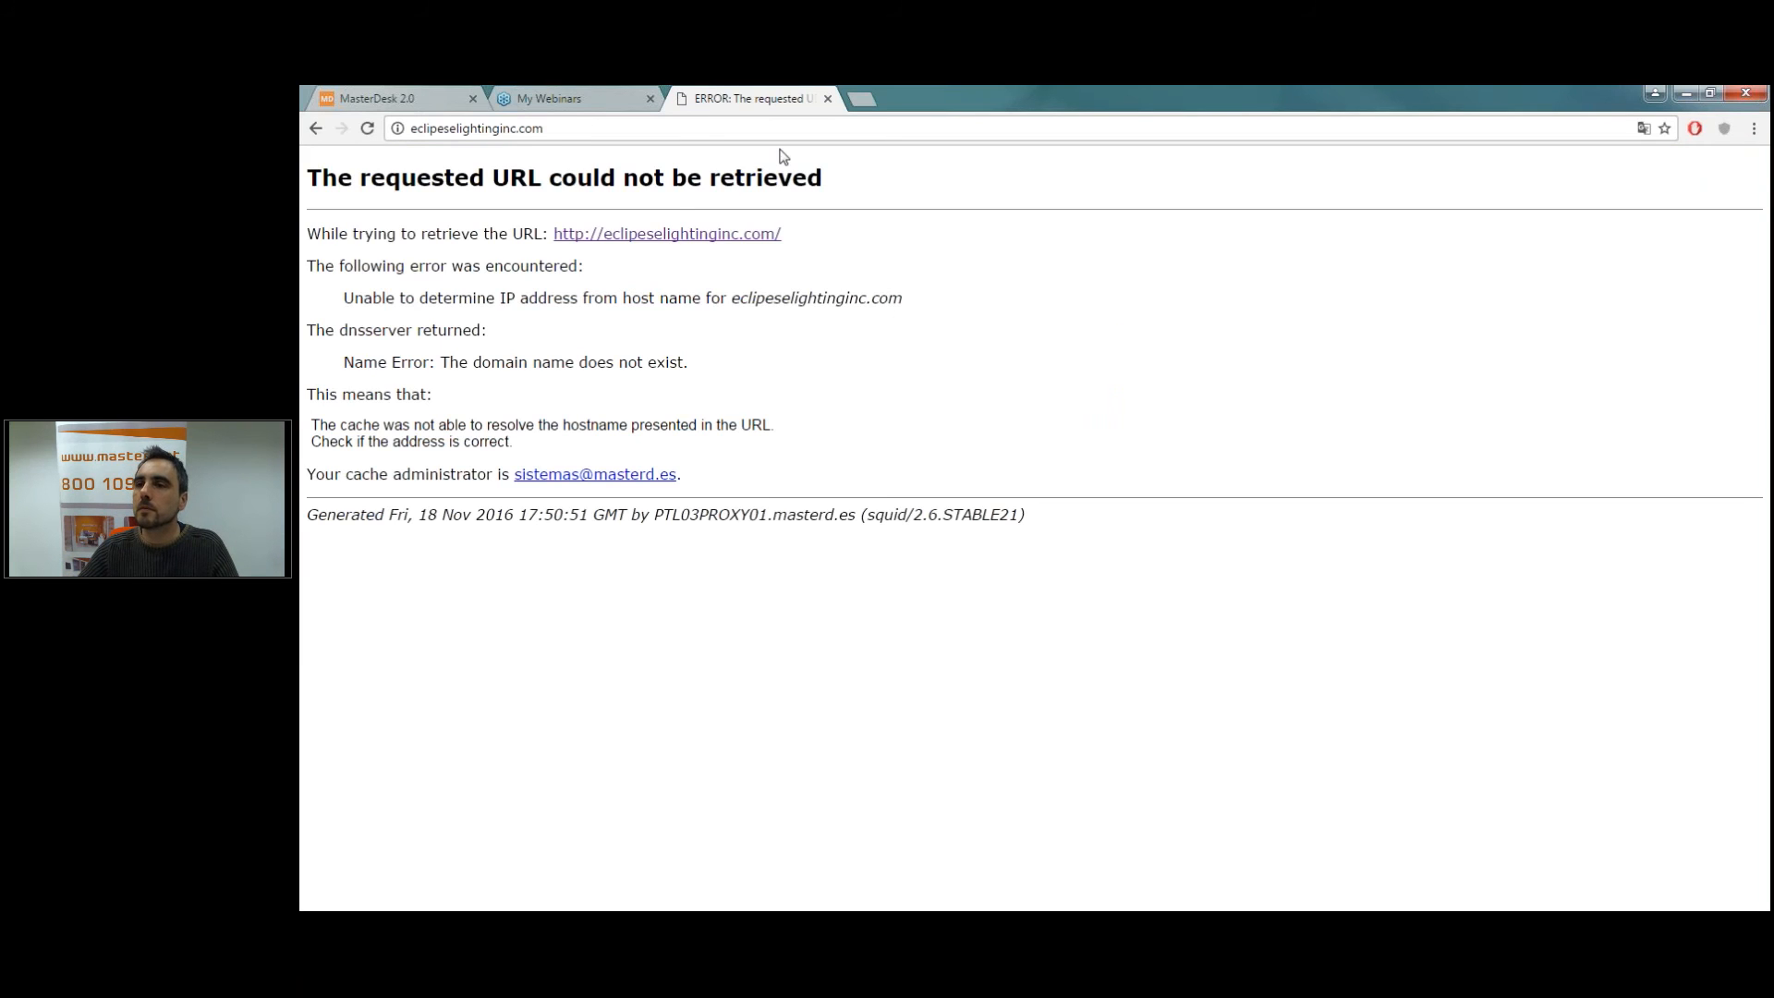
click(412, 128)
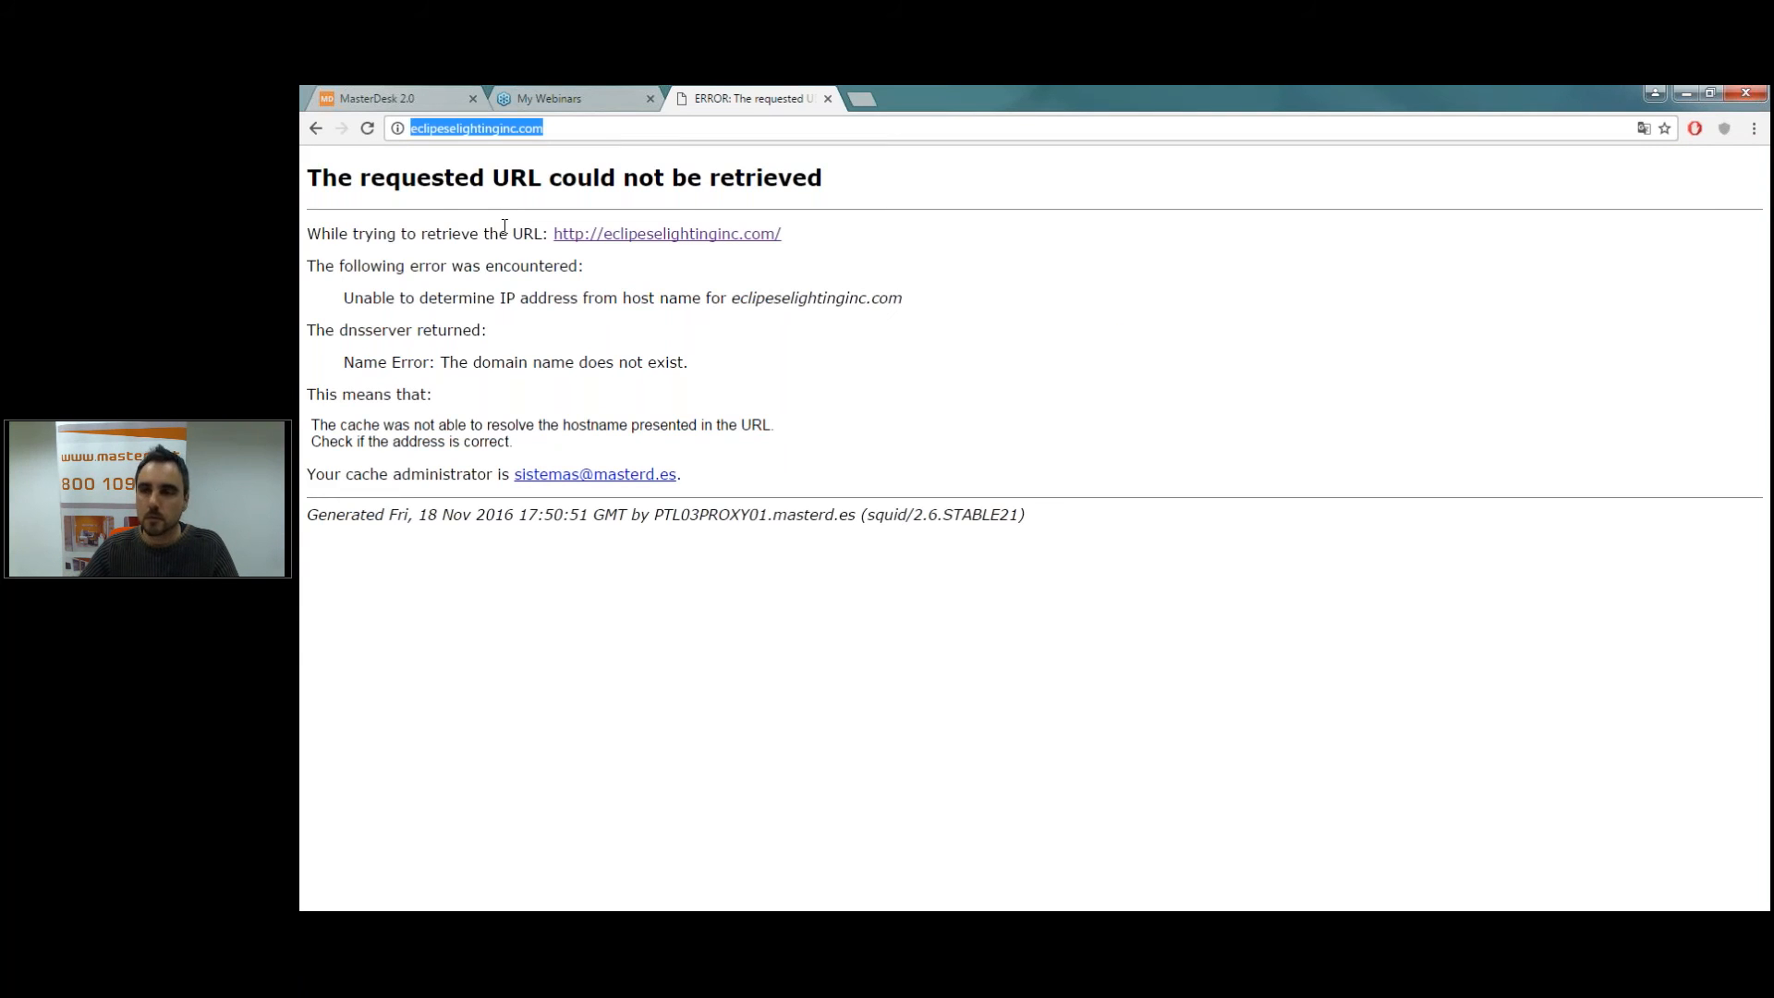
key(Home)
text(www.)
key(Return)
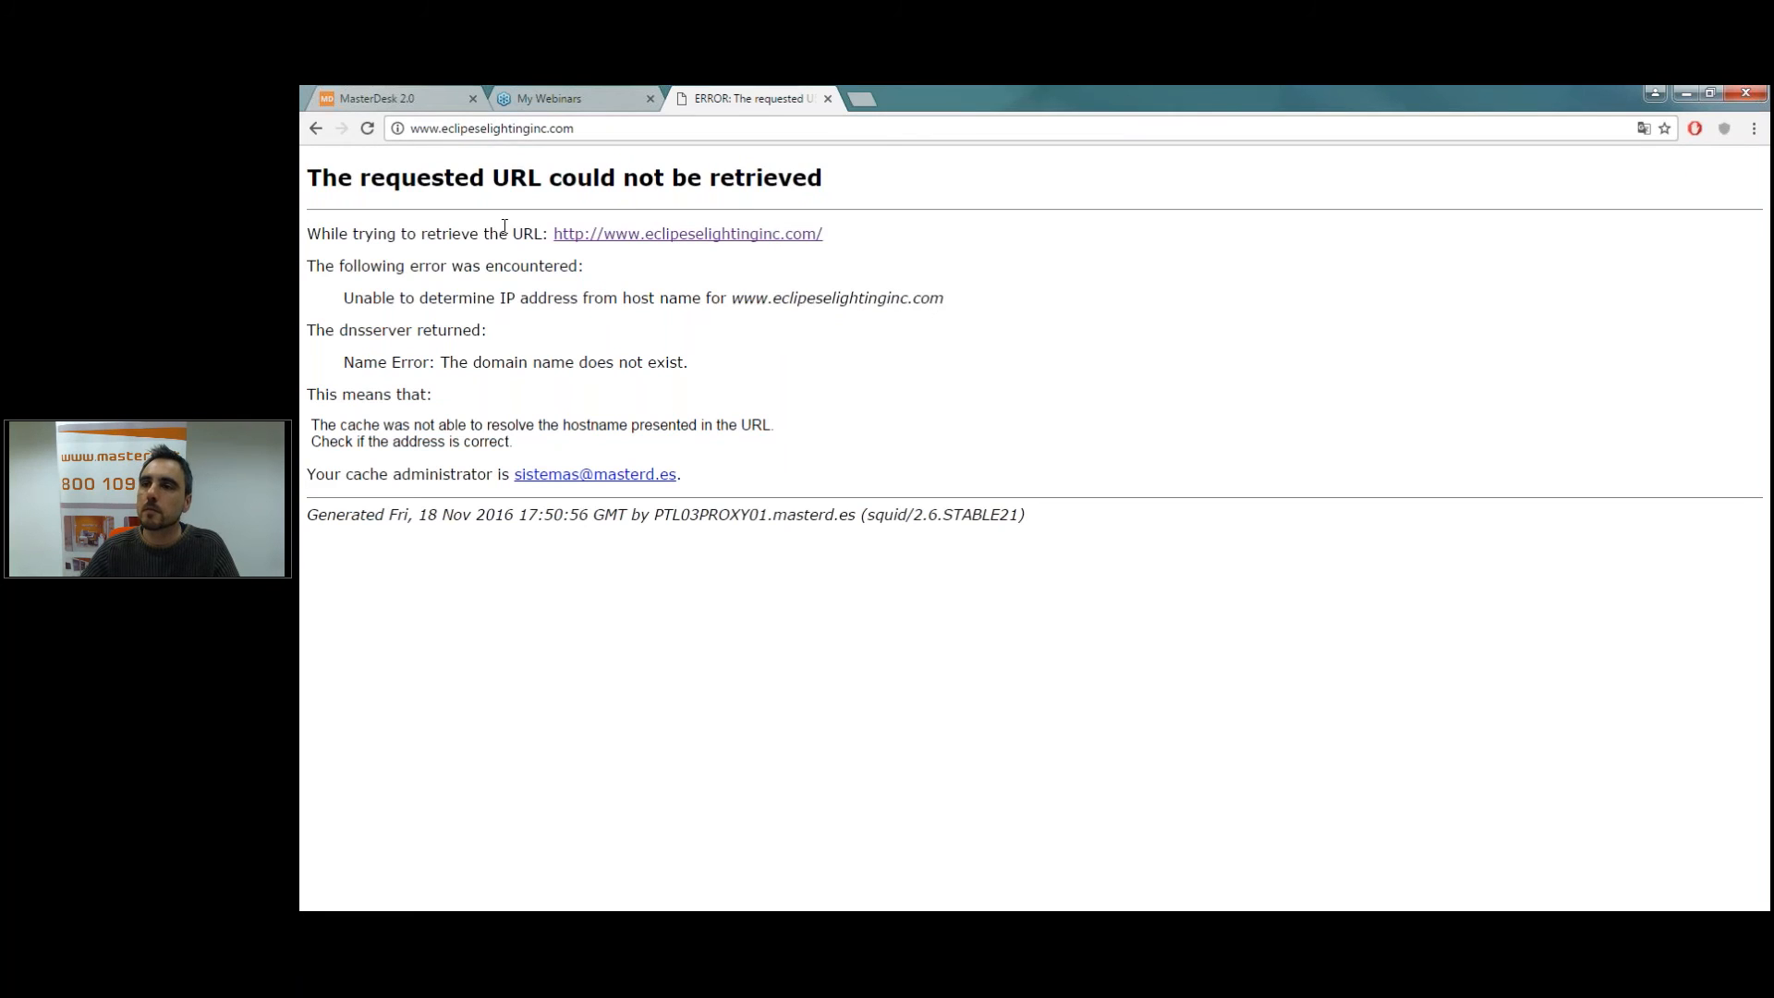
click(471, 130)
click(471, 130)
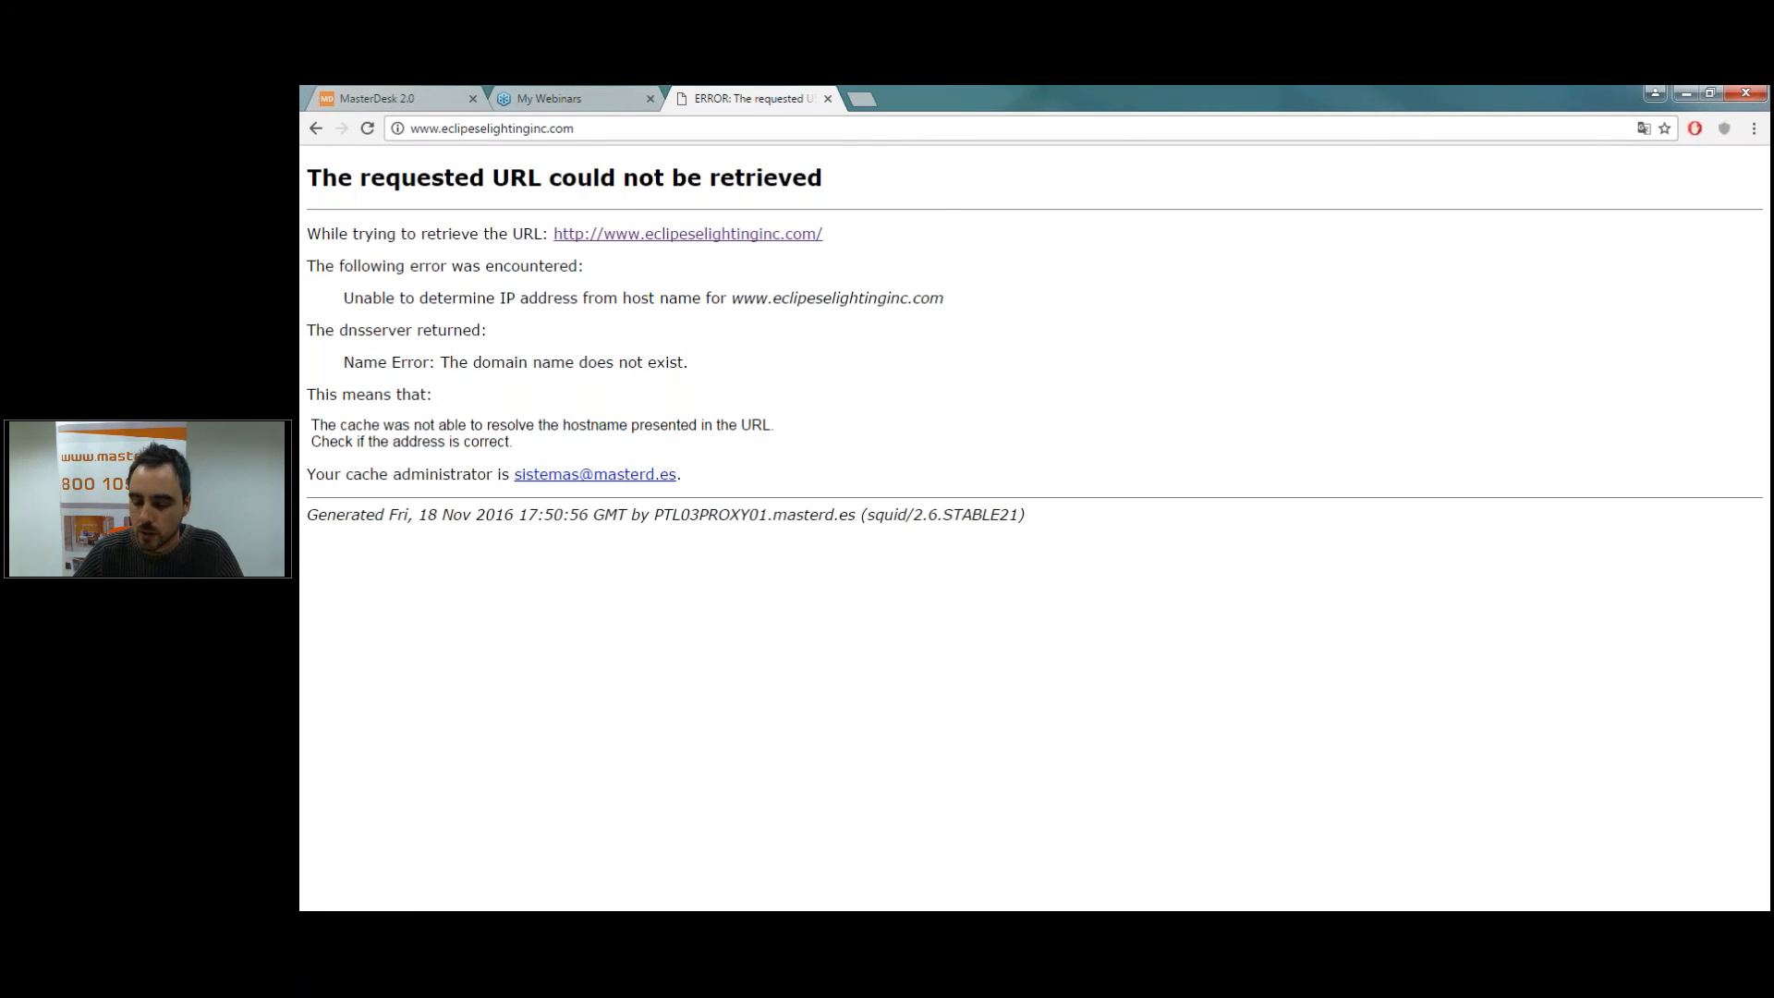
key(BackSpace)
key(Return)
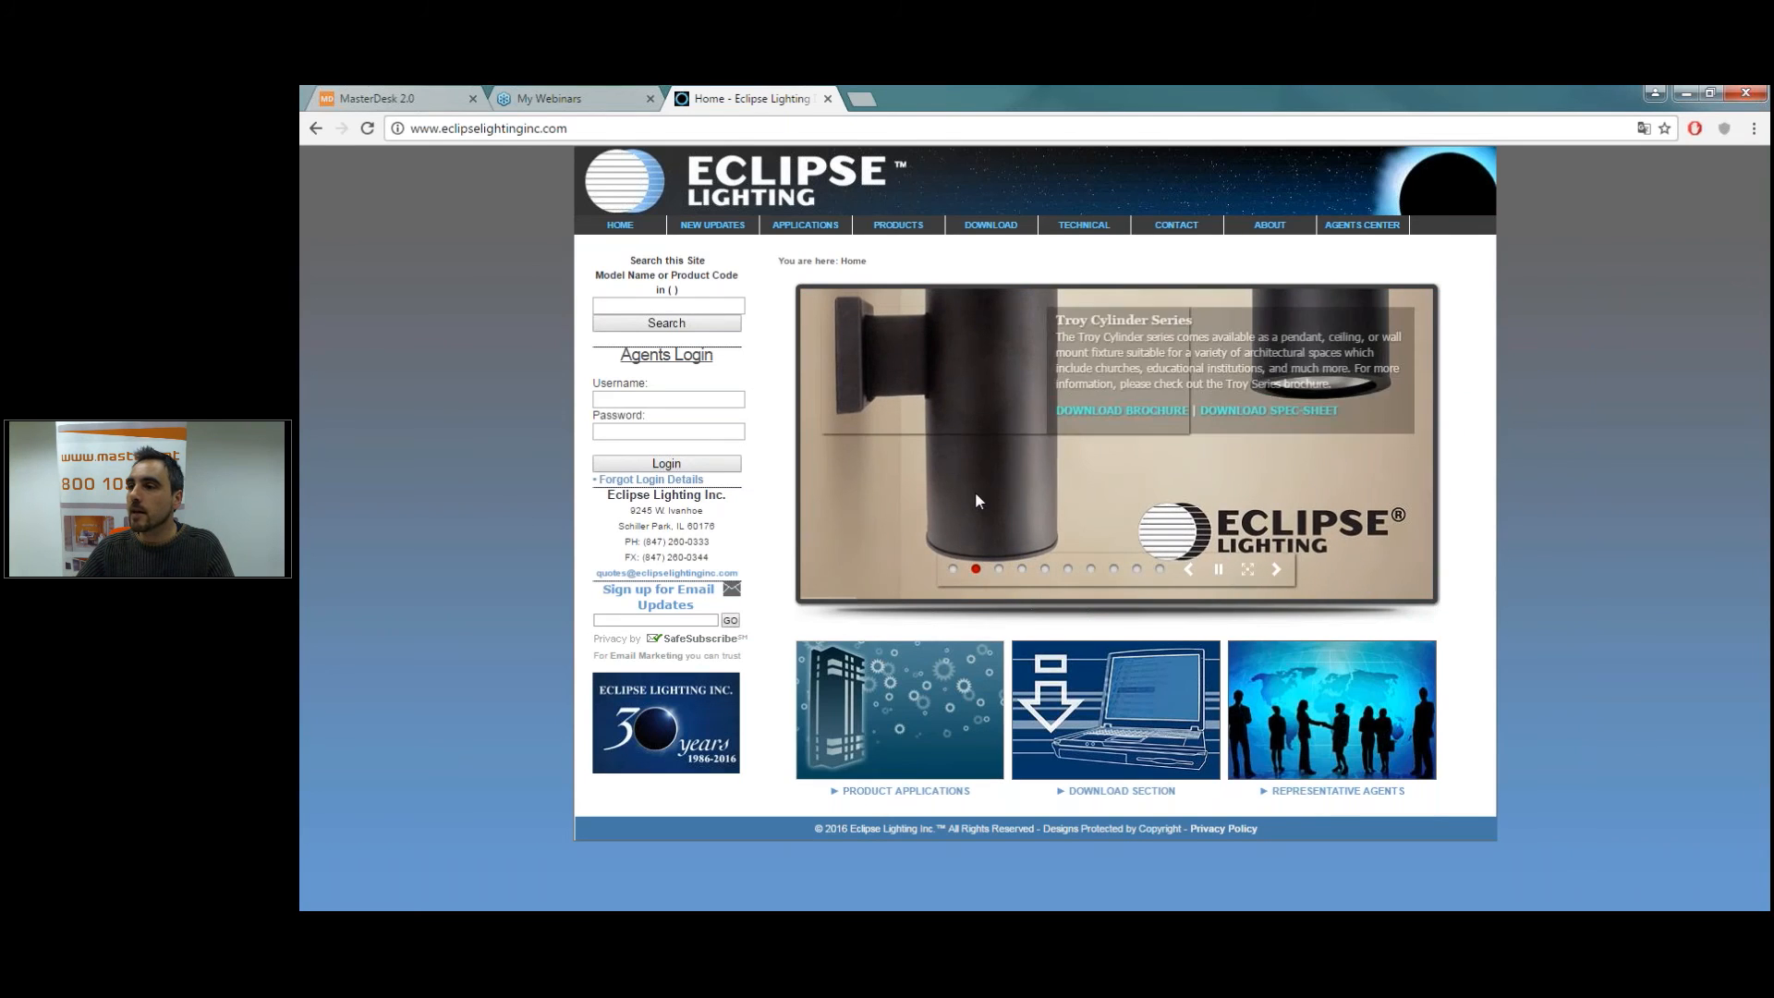
Step: Open the LED IES page among the site's photometric IES file downloads
mouse_move(989, 231)
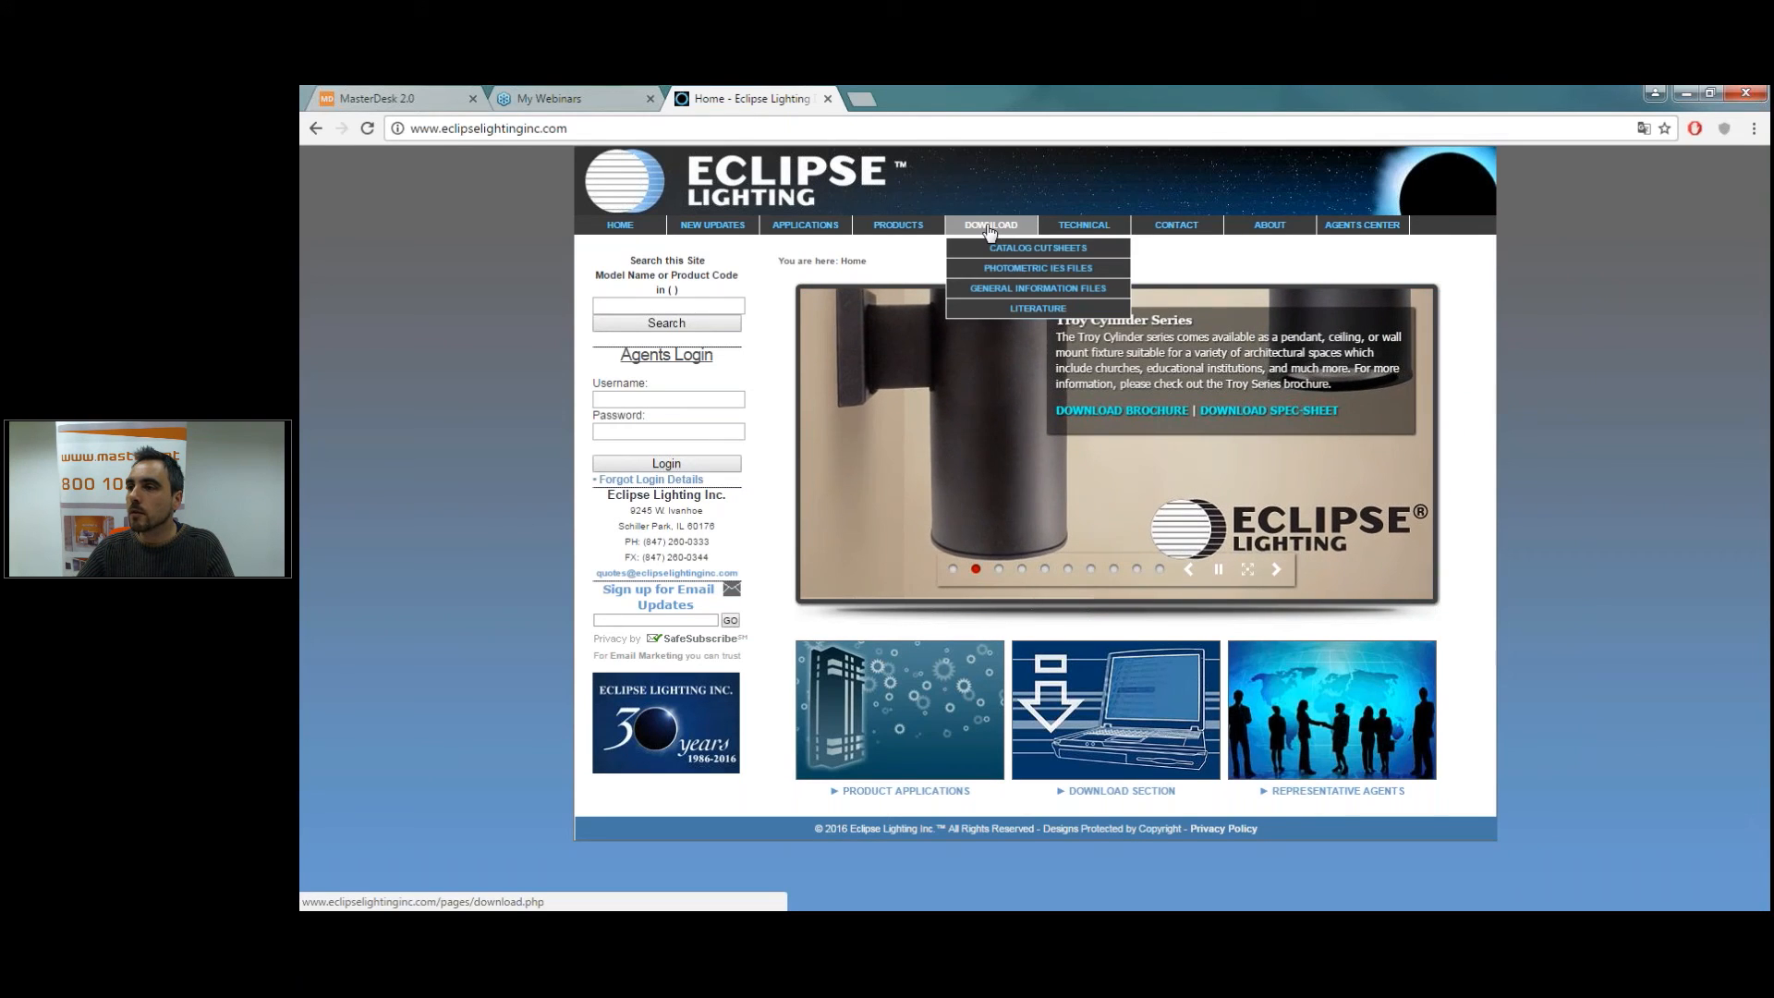
mouse_move(1021, 269)
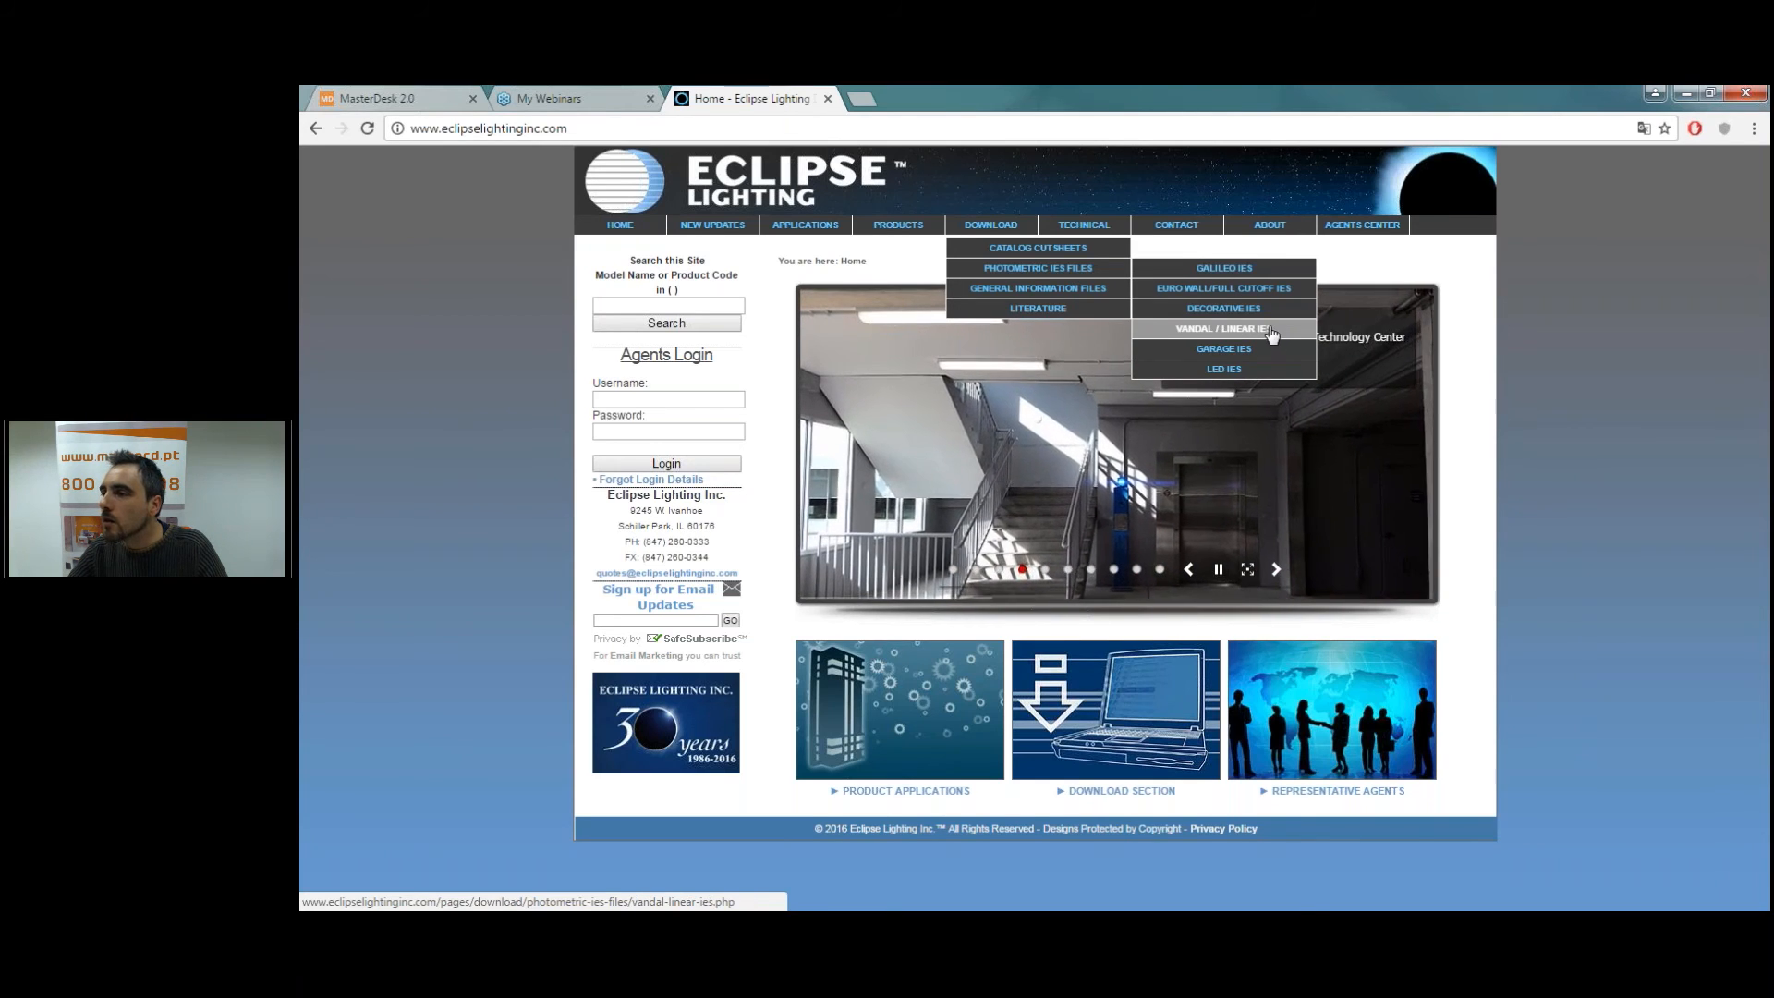
click(1243, 370)
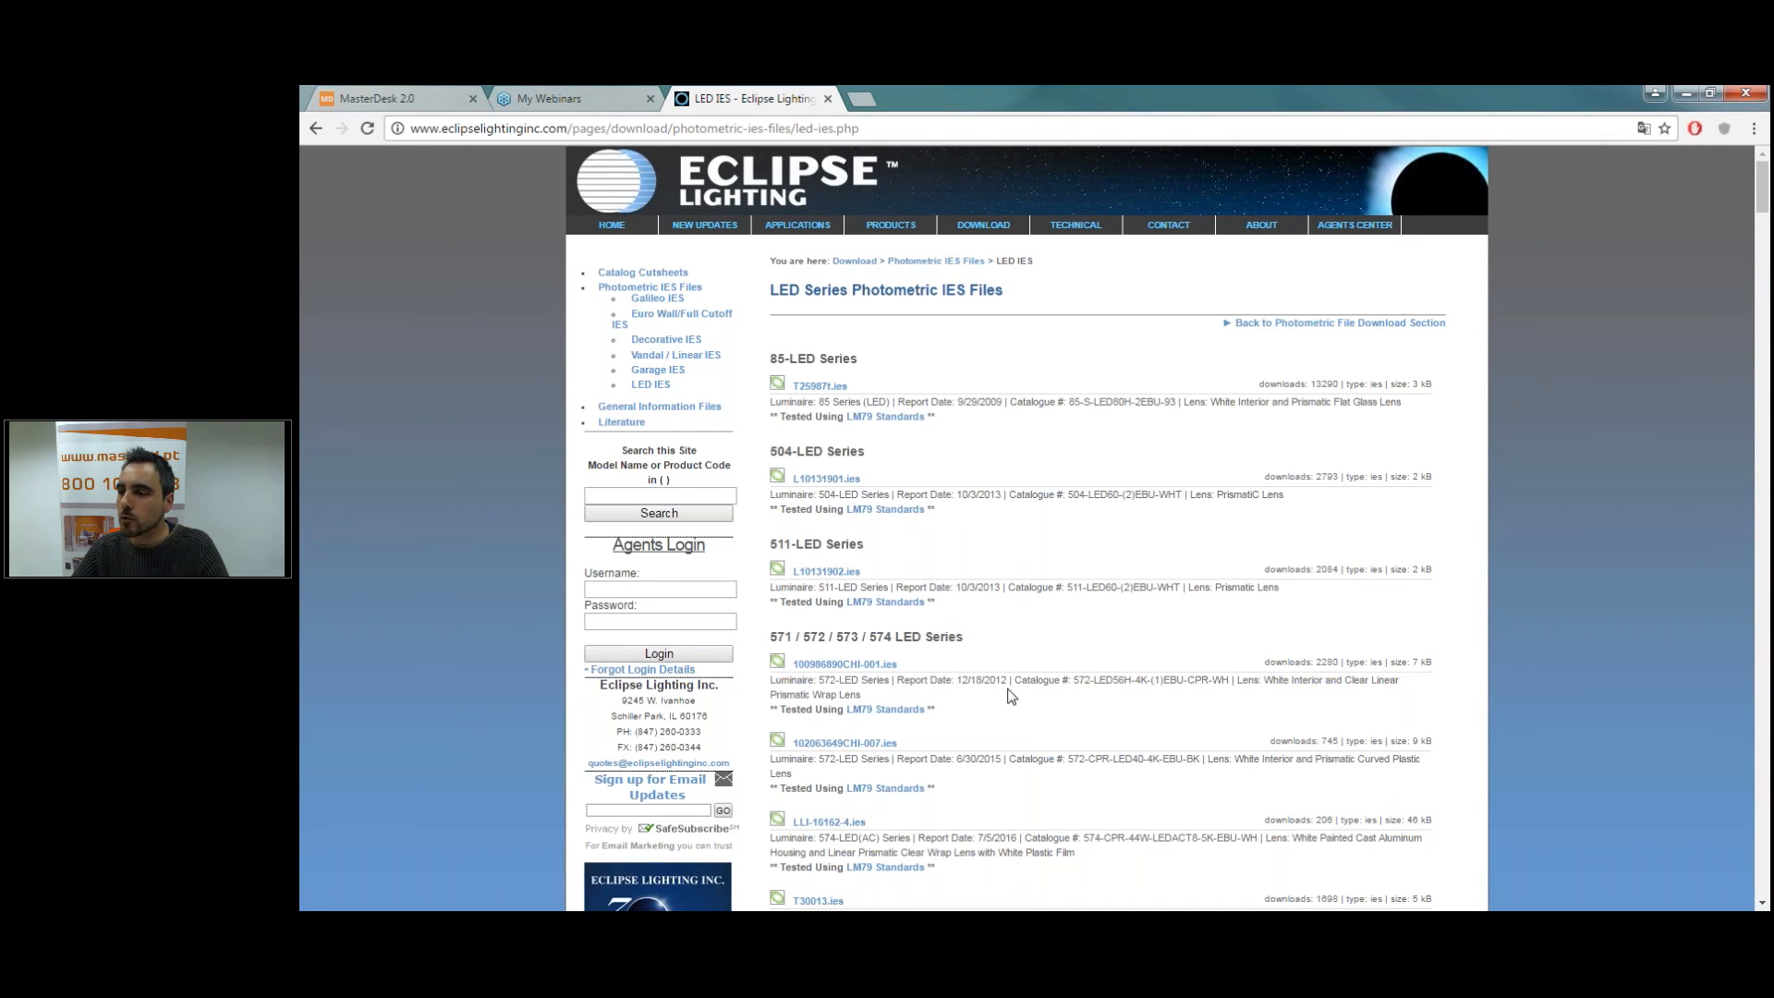
Step: Download the T26551t.ies file of the Bollard-LED Series and close the tab opened by the download
scroll(1013, 679, down, 6)
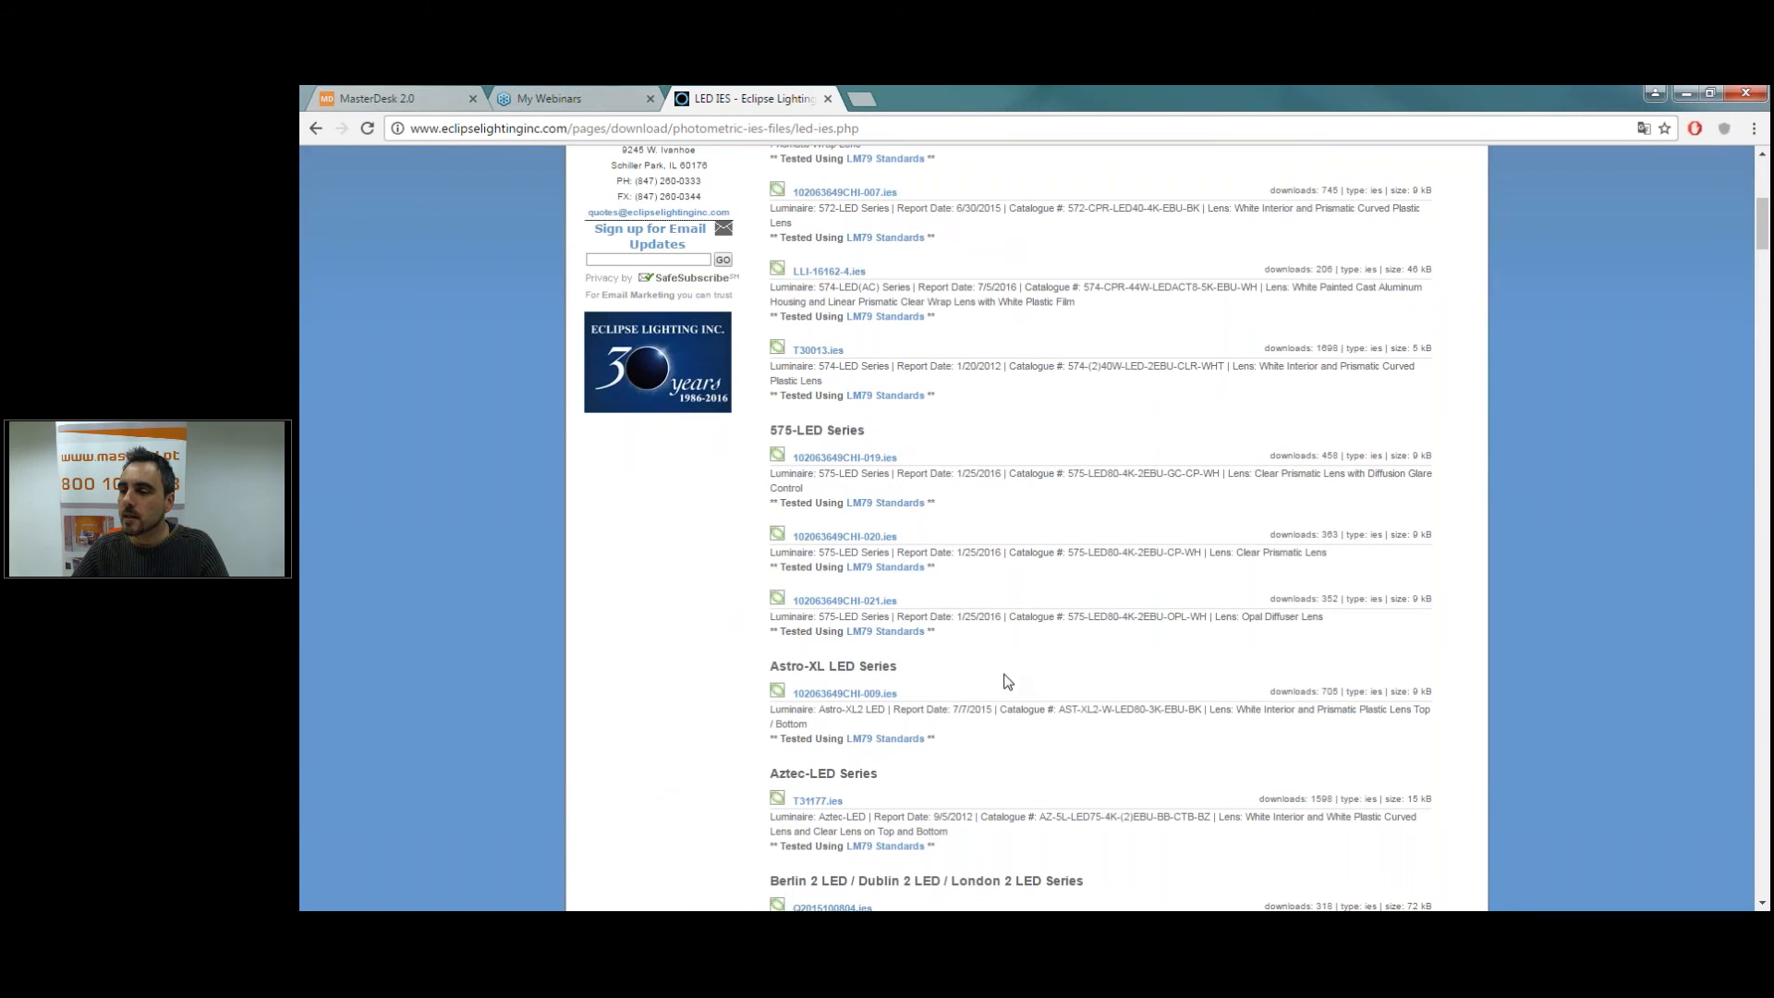
scroll(1007, 681, down, 4)
scroll(1002, 677, up, 10)
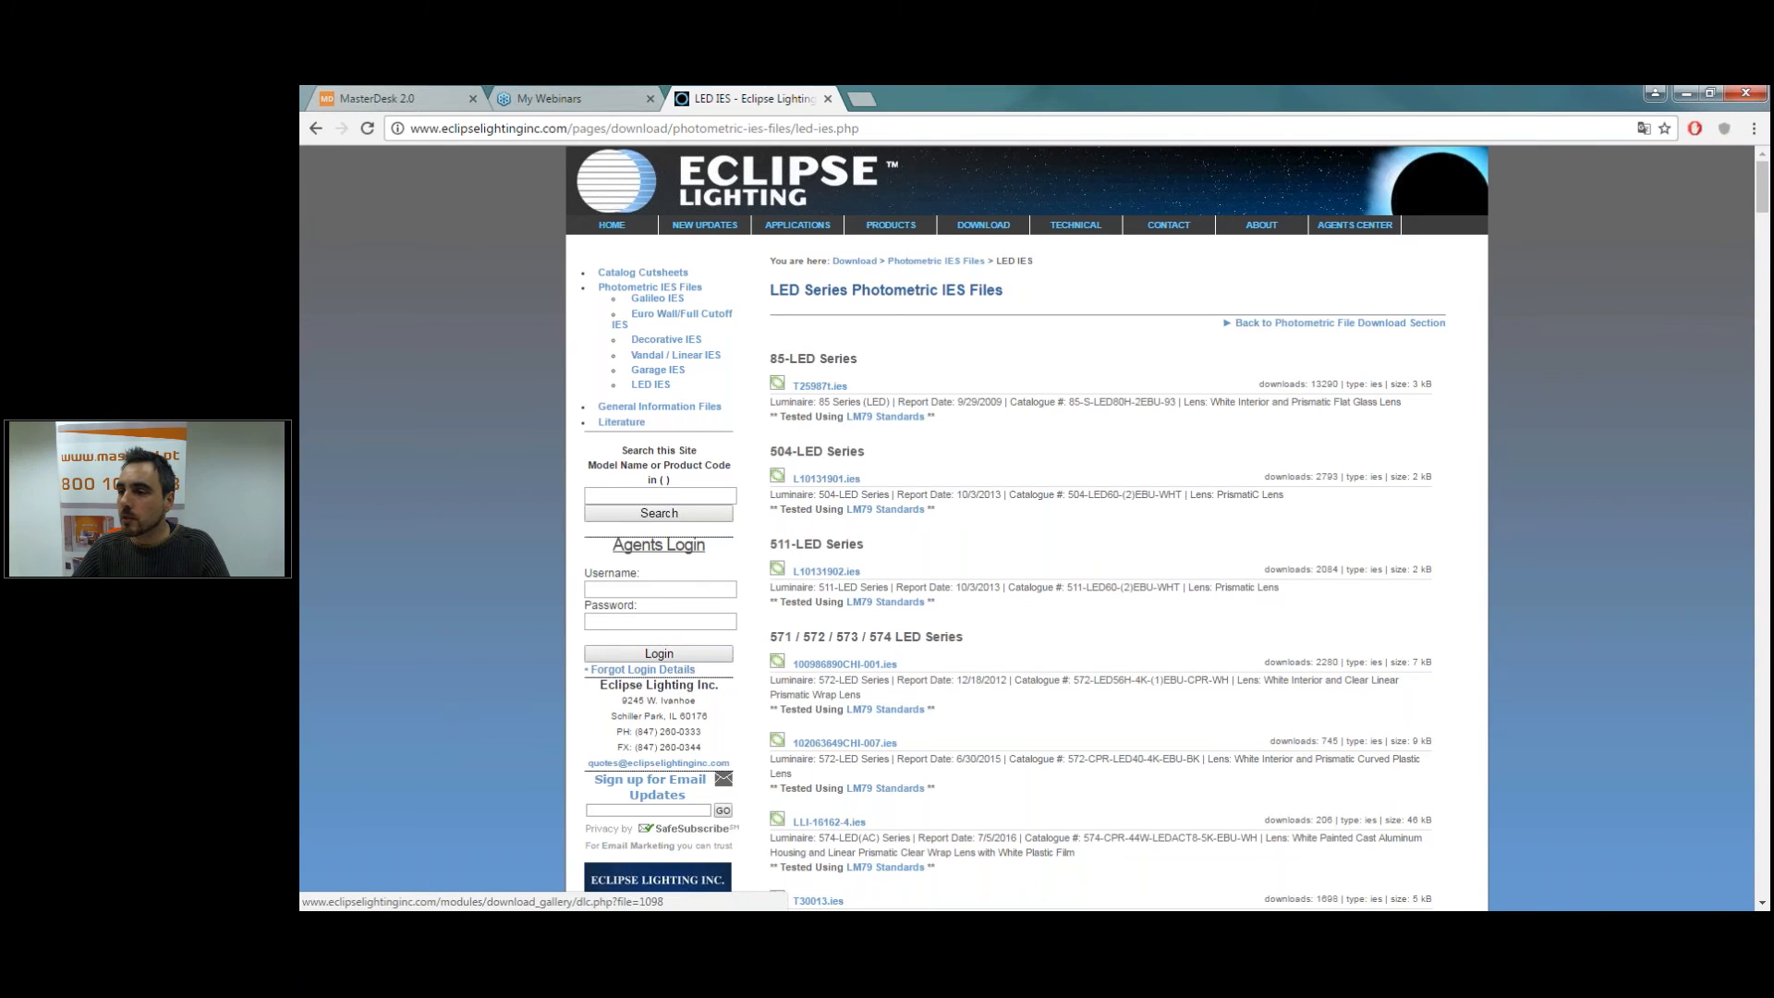
scroll(912, 427, down, 8)
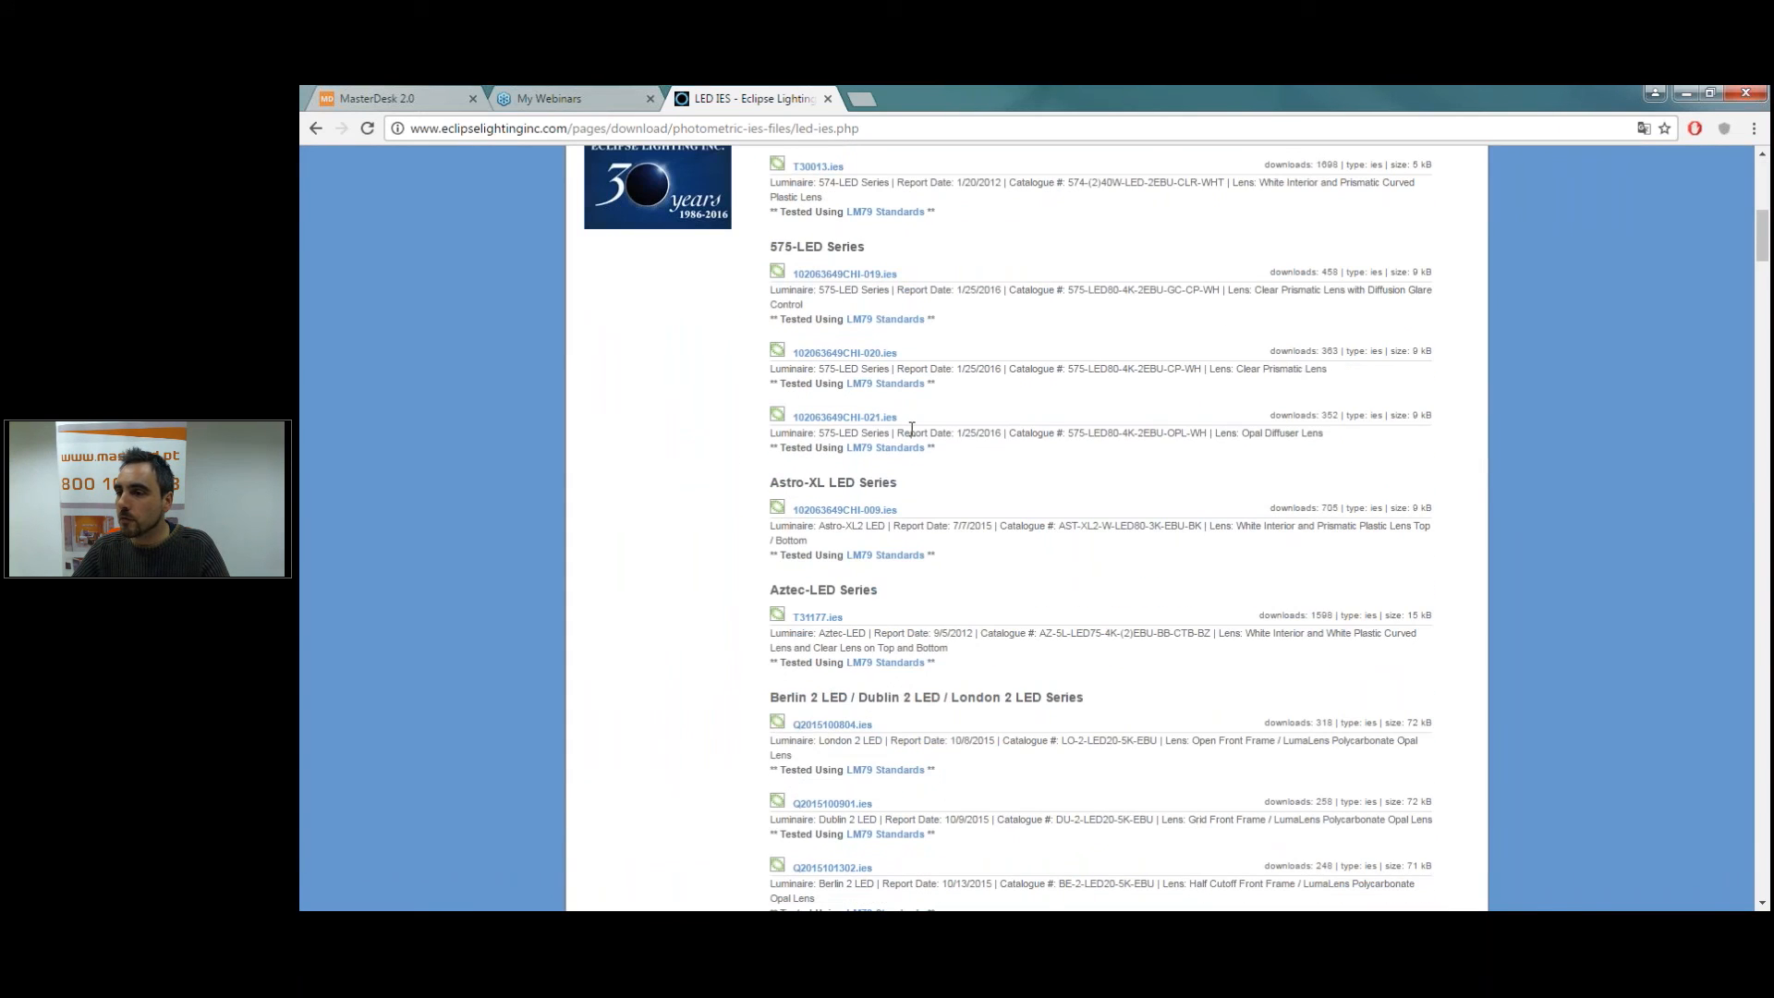
scroll(874, 566, down, 4)
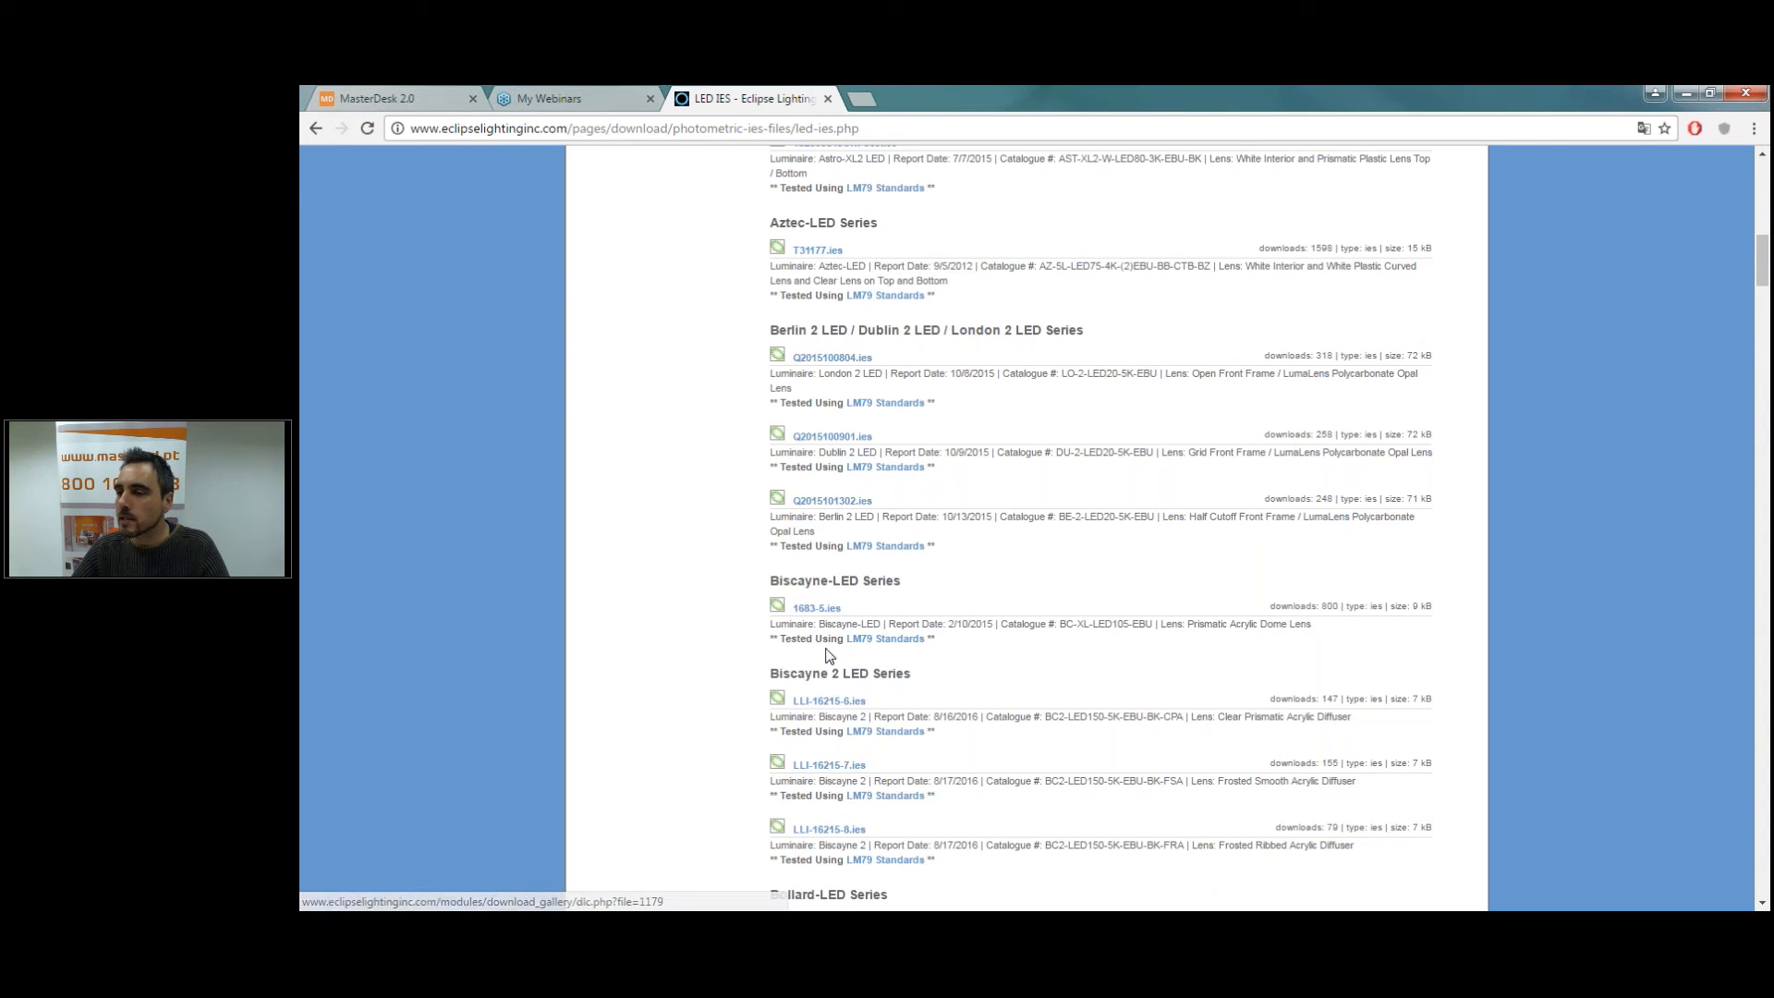
scroll(854, 628, down, 4)
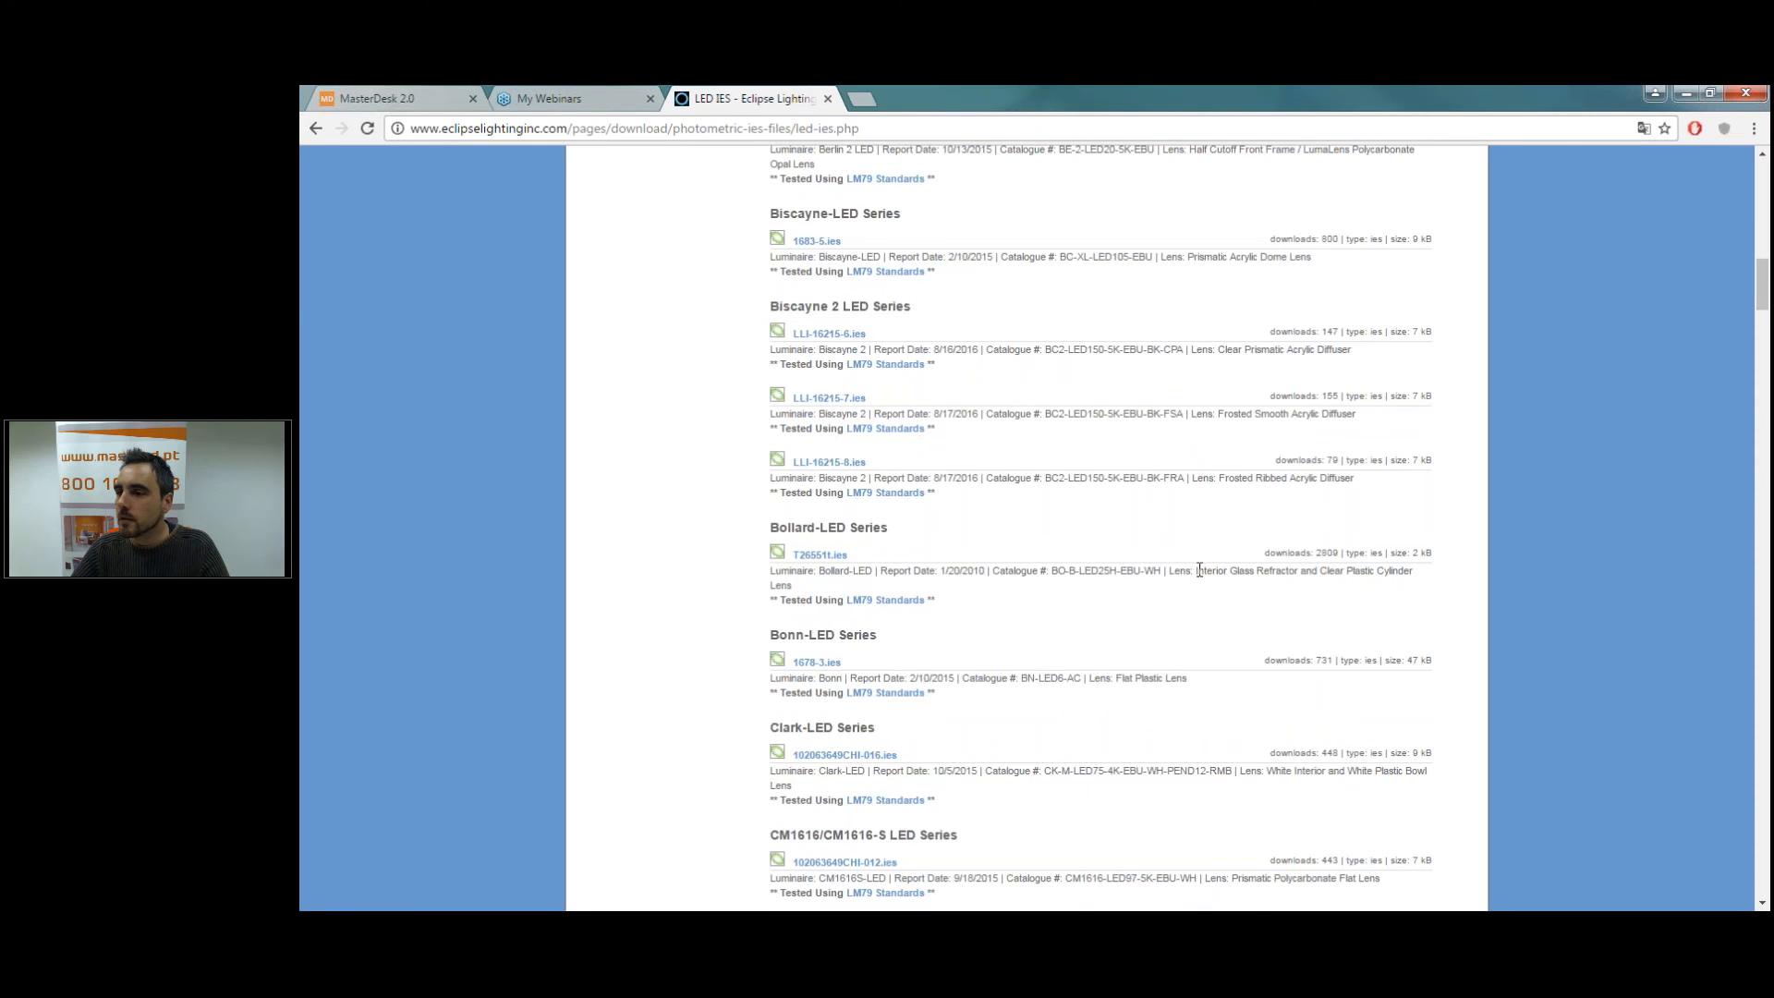
drag(1346, 571, 1422, 569)
click(1268, 590)
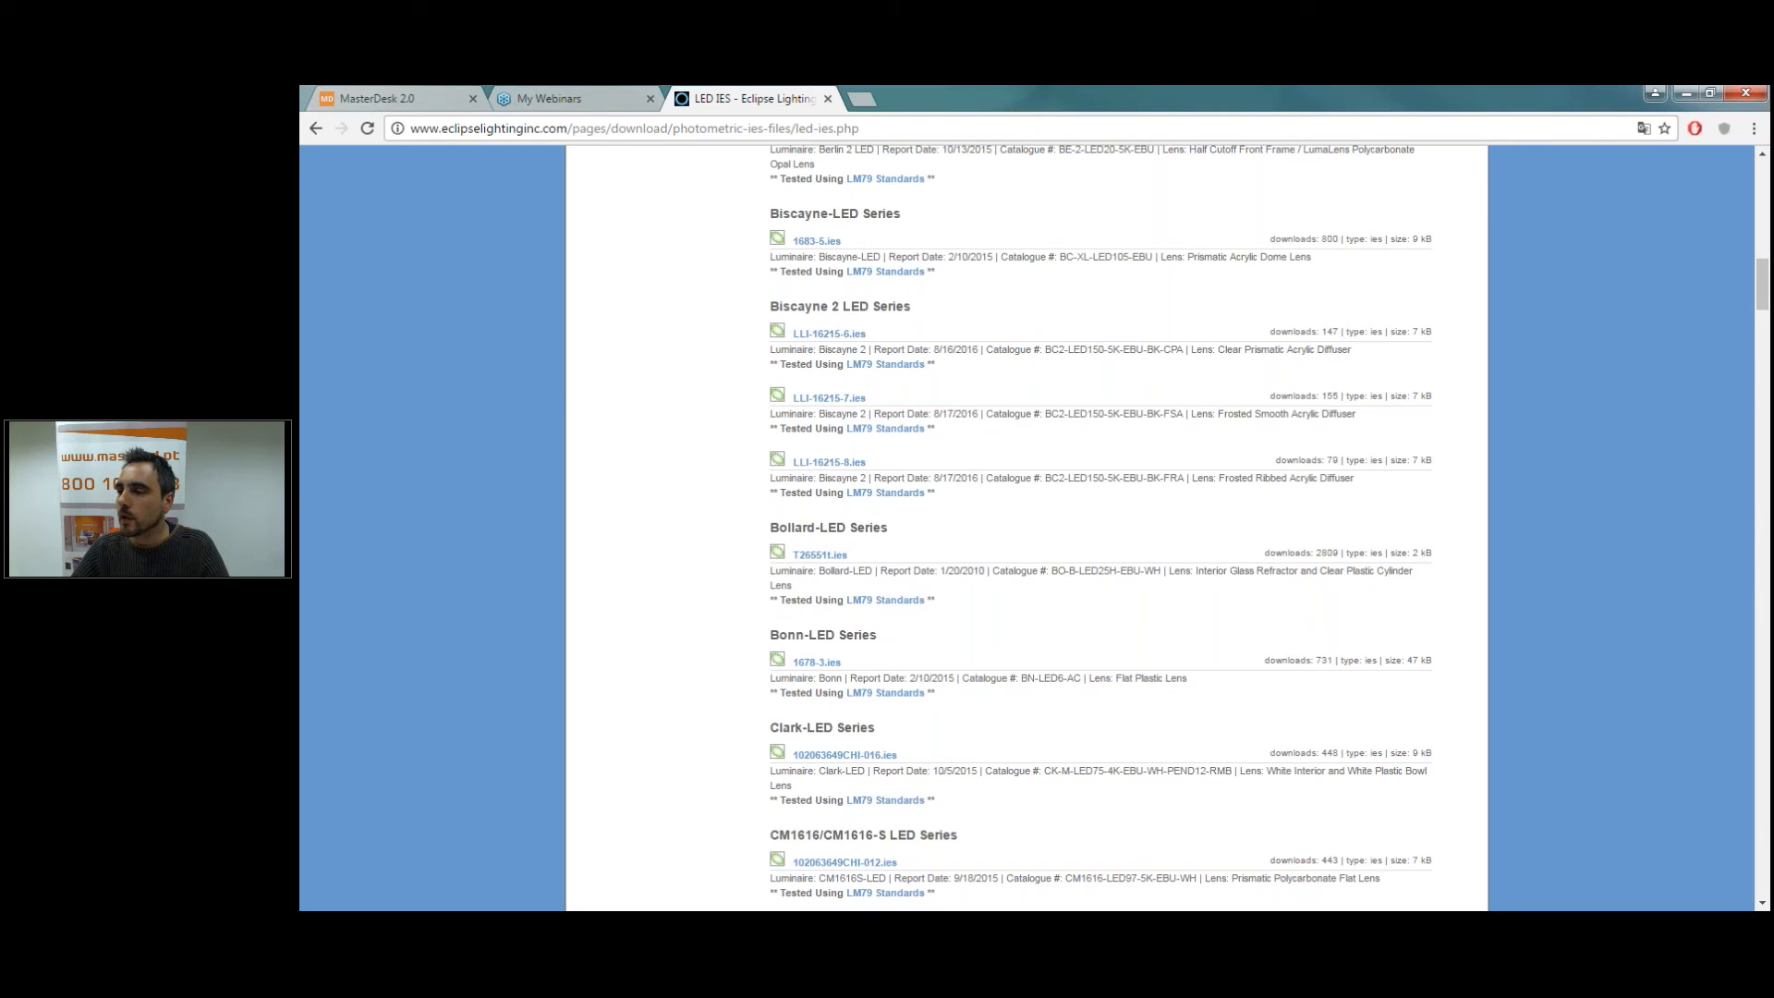
click(807, 558)
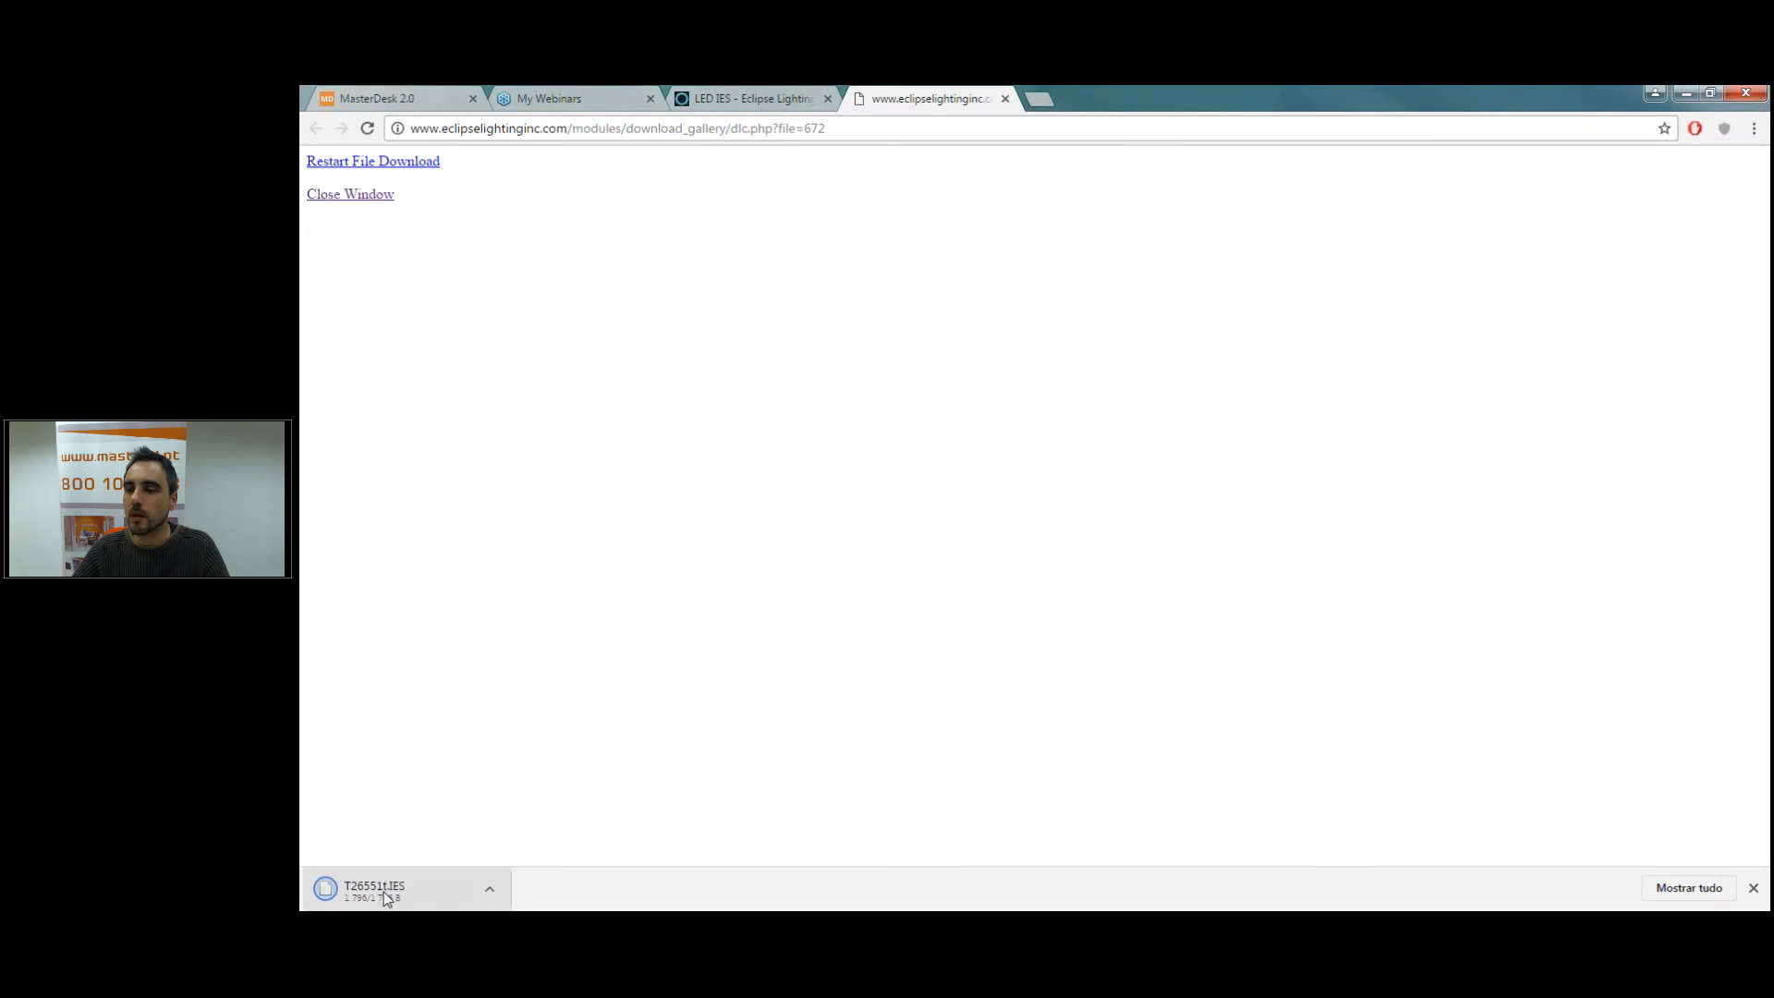
click(490, 892)
click(953, 769)
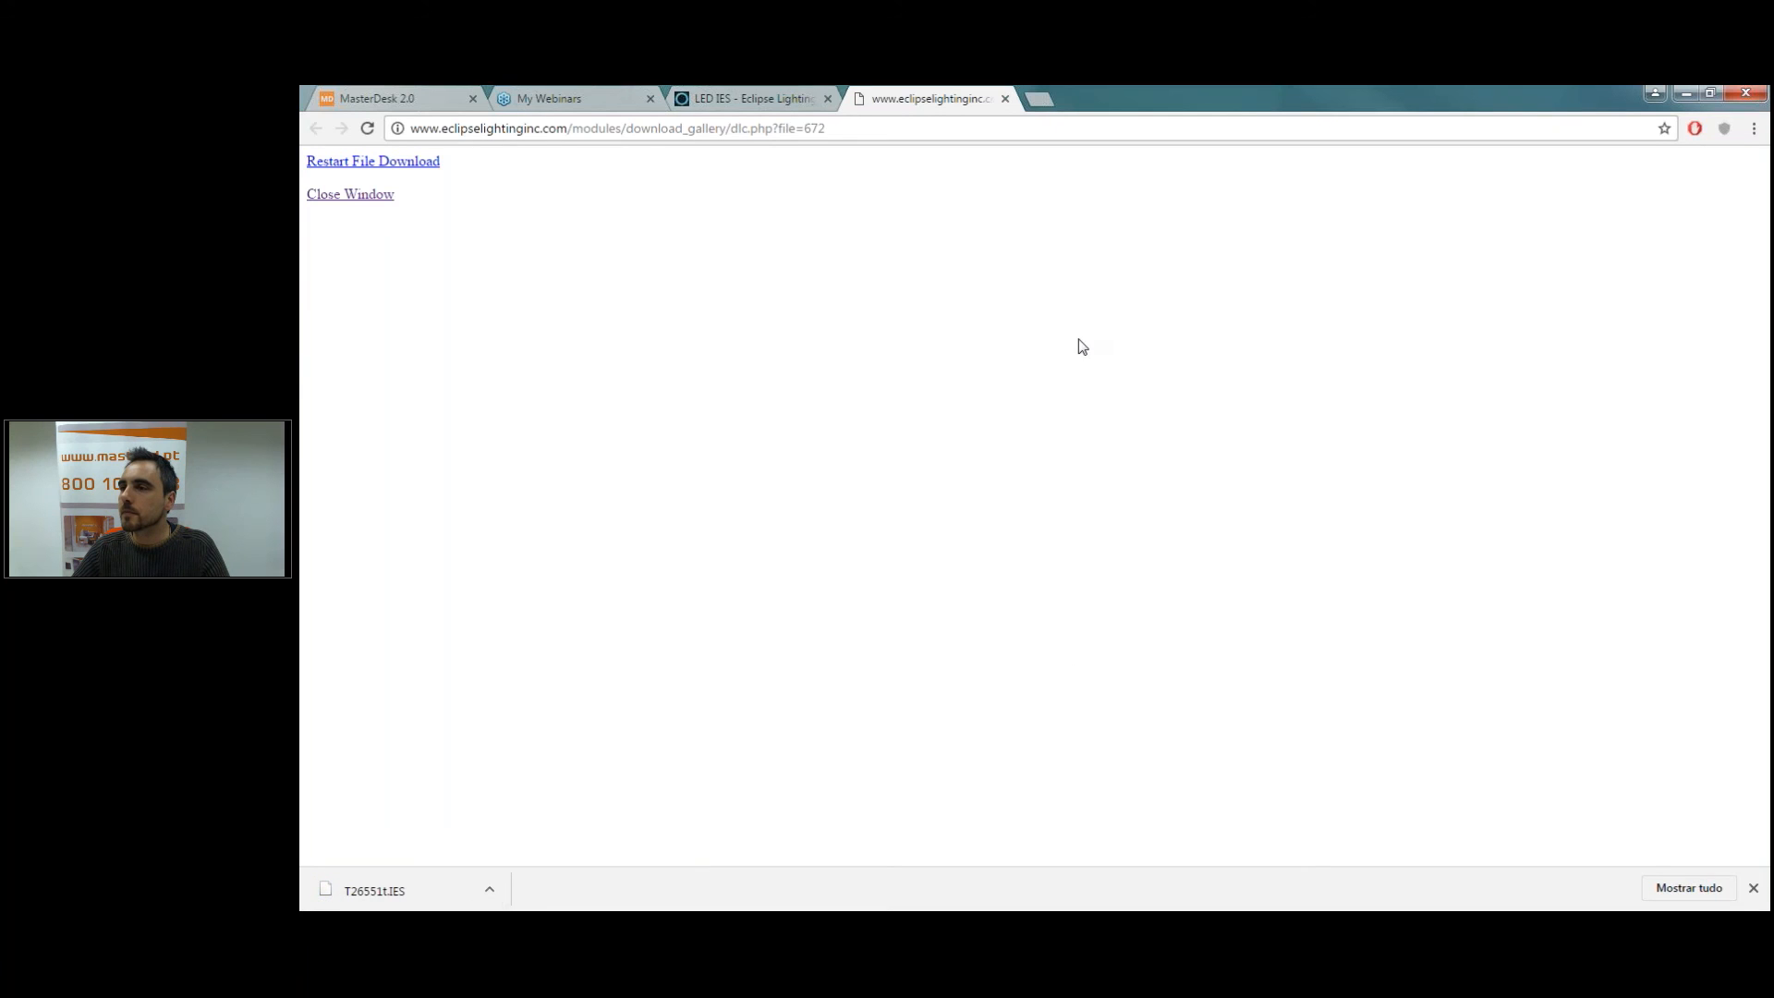
click(1009, 100)
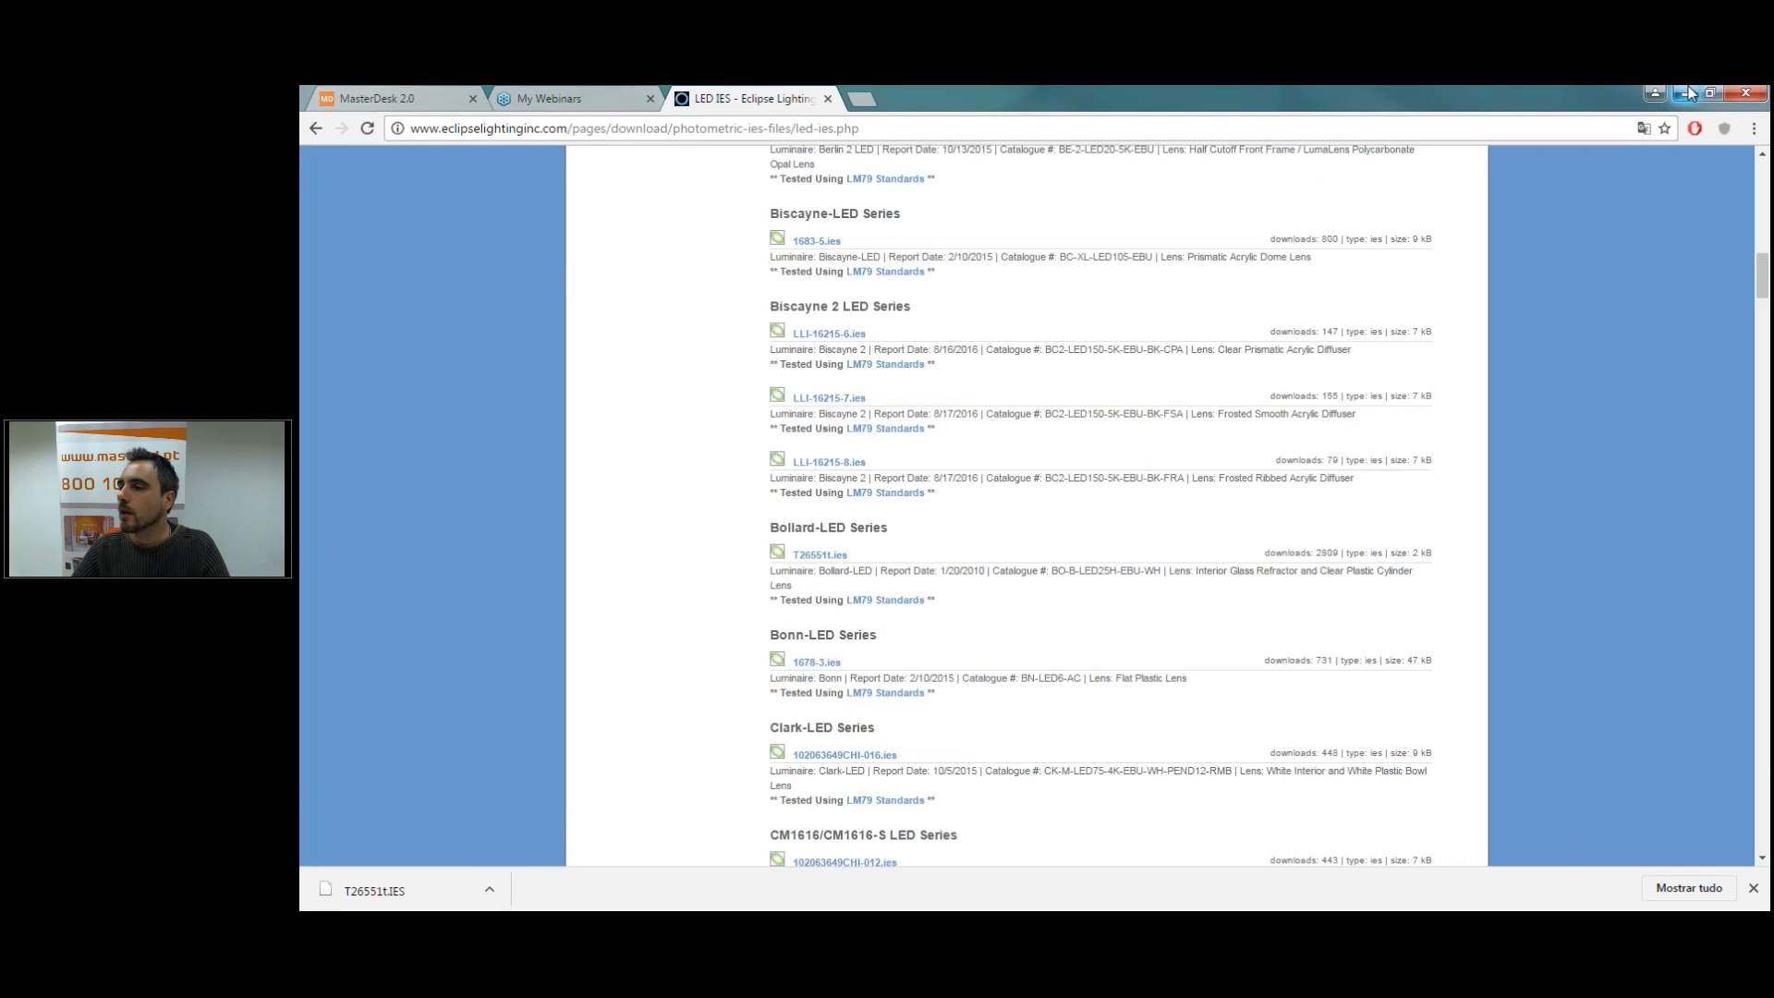
Step: Minimize Chrome and open the Luzes folder from the desktop in a narrowed window moved aside
scroll(1139, 513, up, 6)
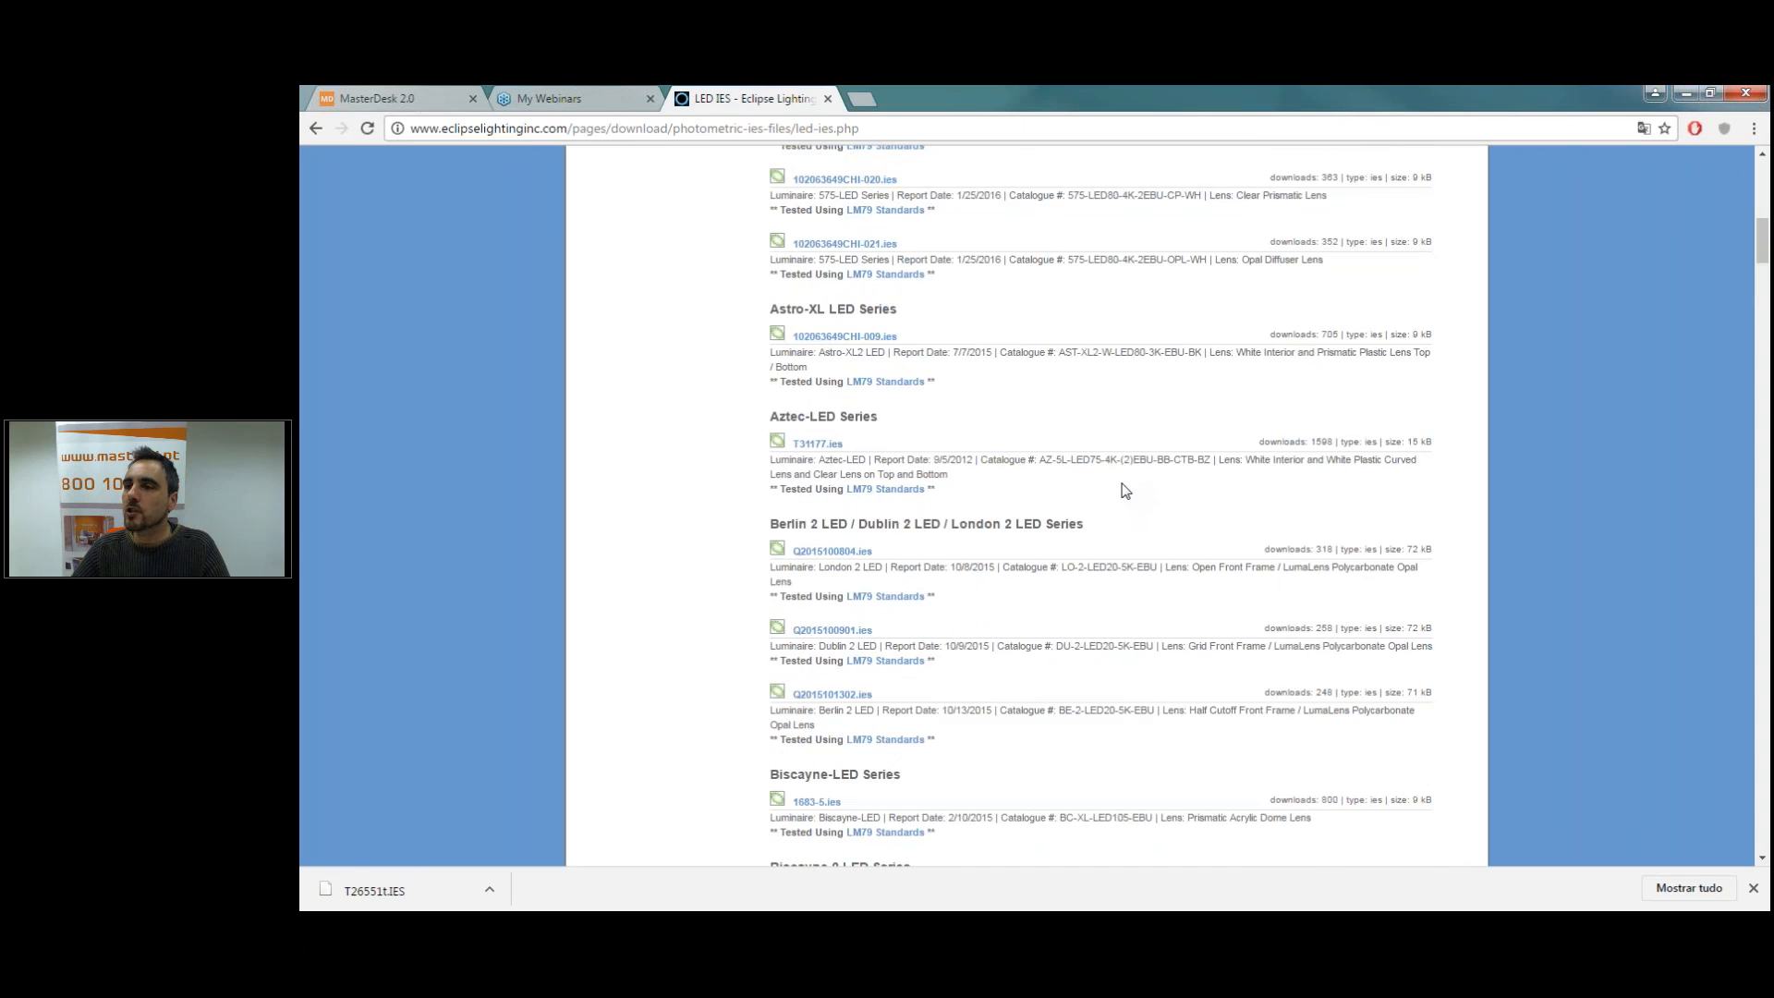
scroll(1126, 490, up, 10)
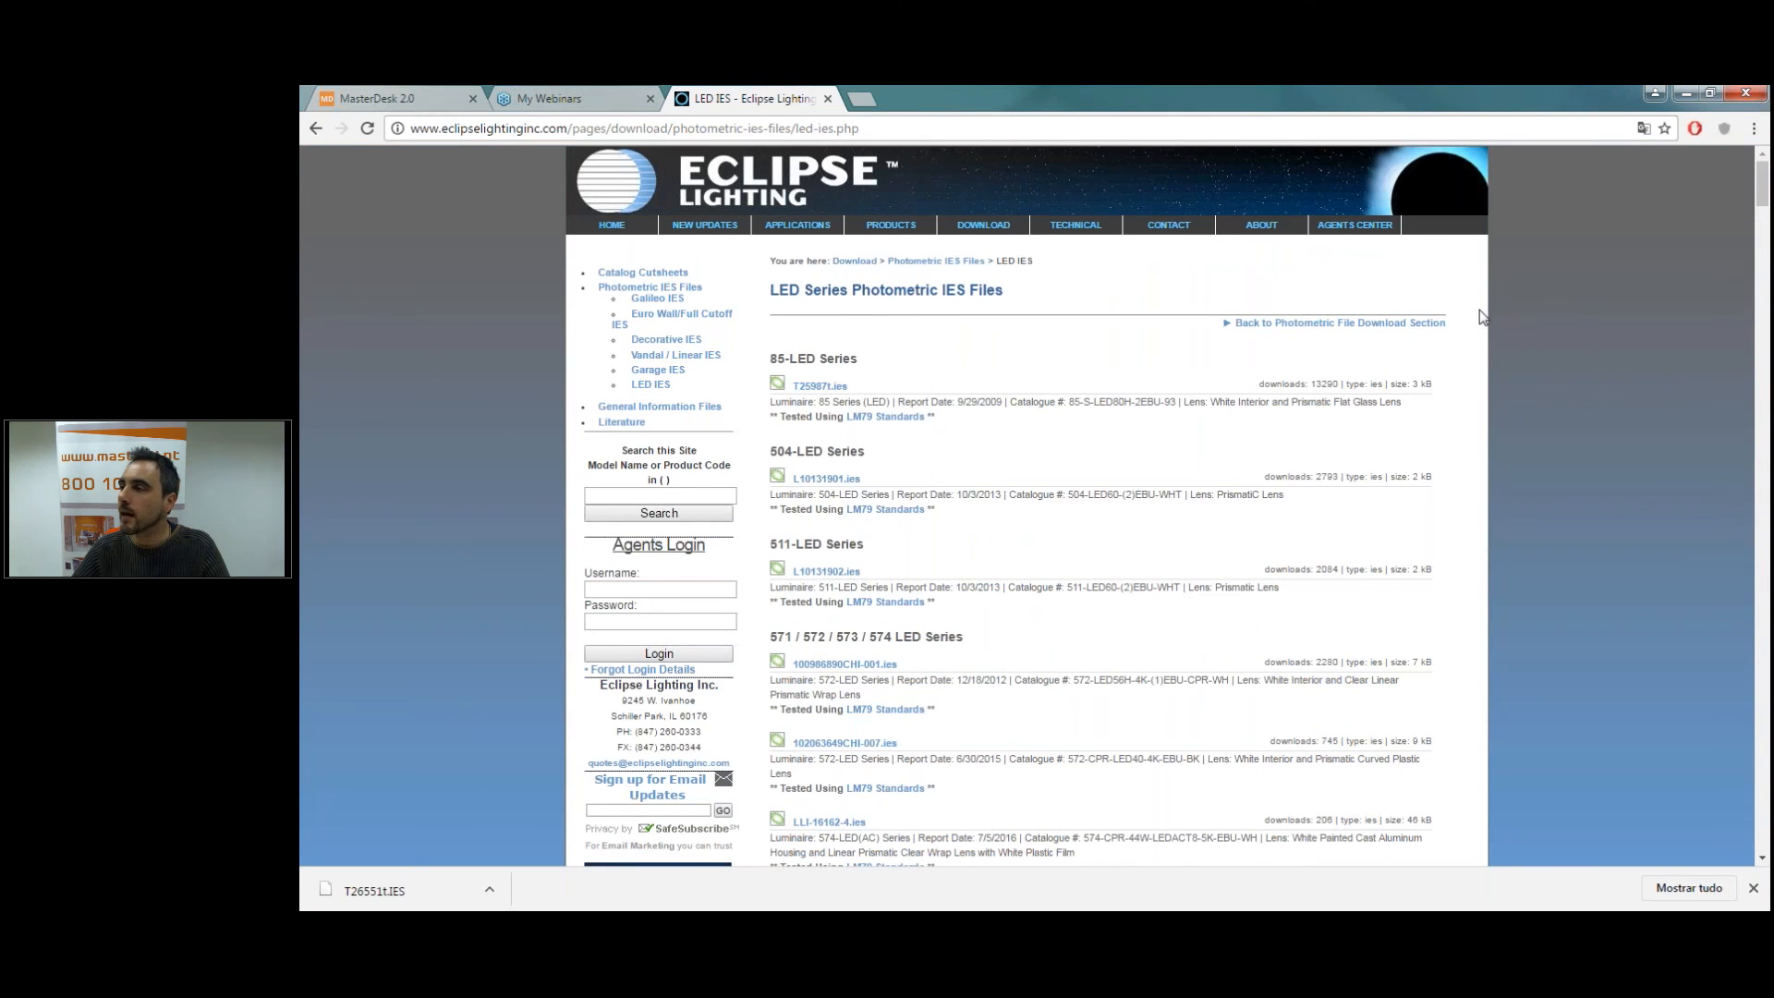
click(1686, 93)
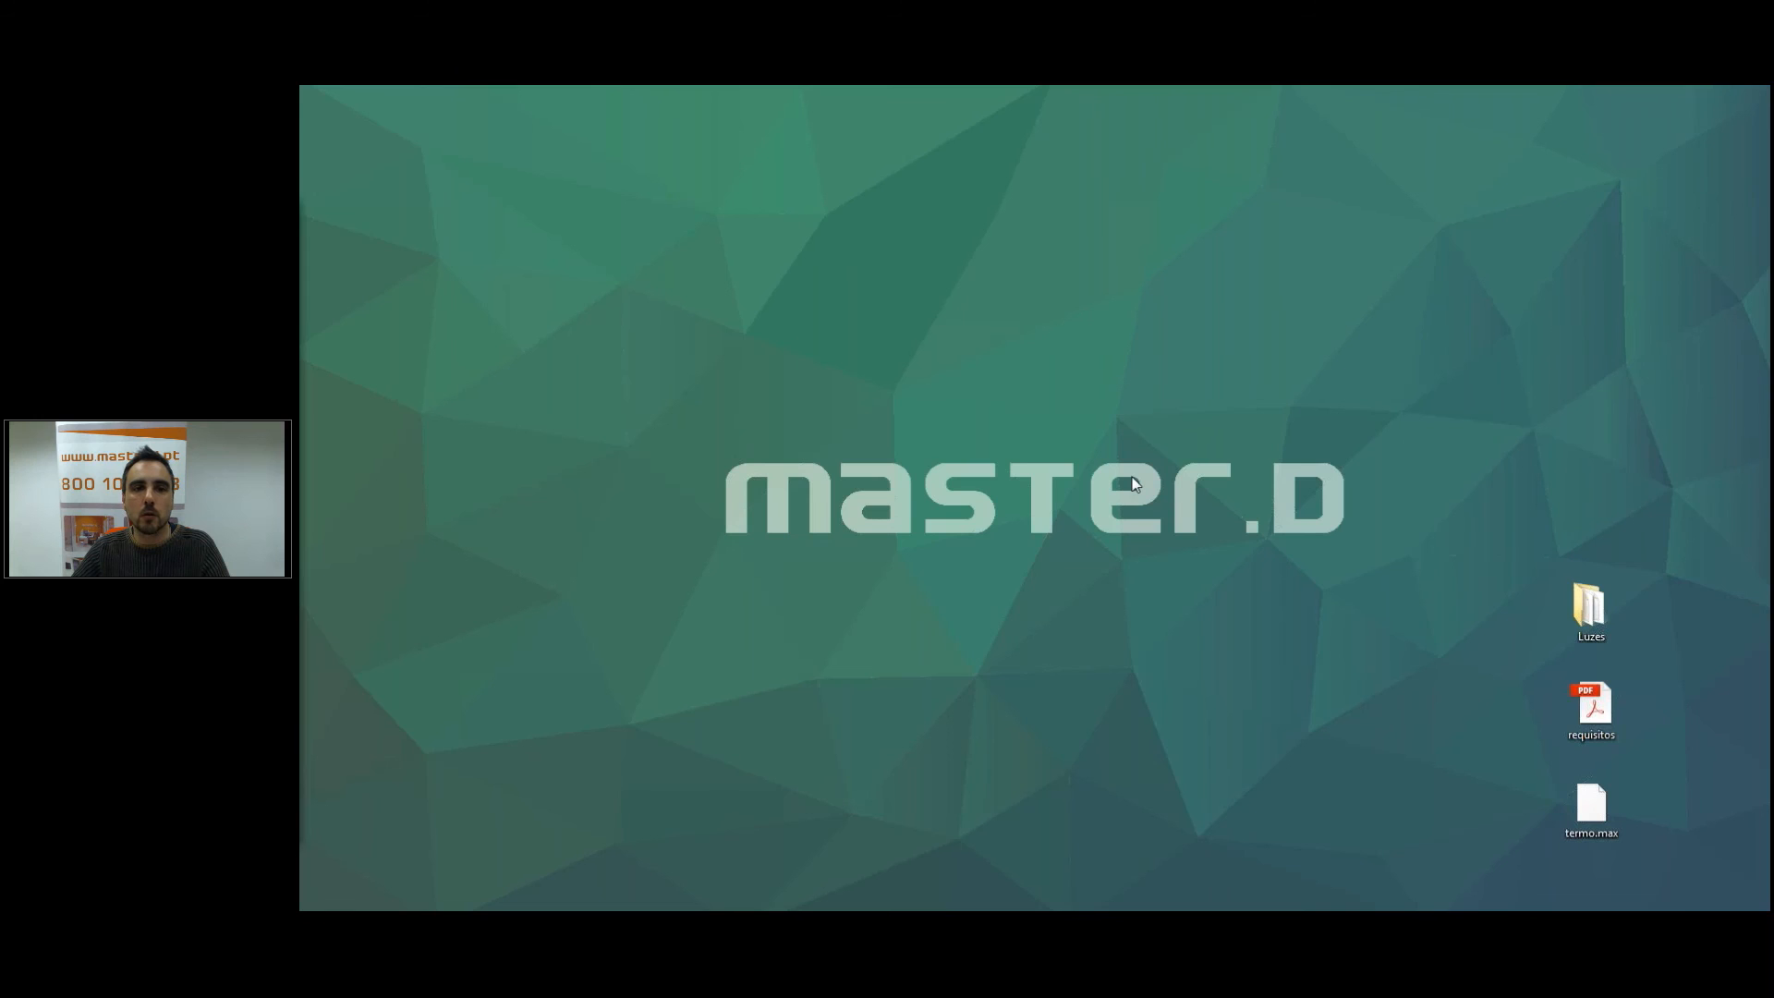
double_click(1589, 607)
drag(1045, 309, 917, 183)
drag(665, 412, 1119, 408)
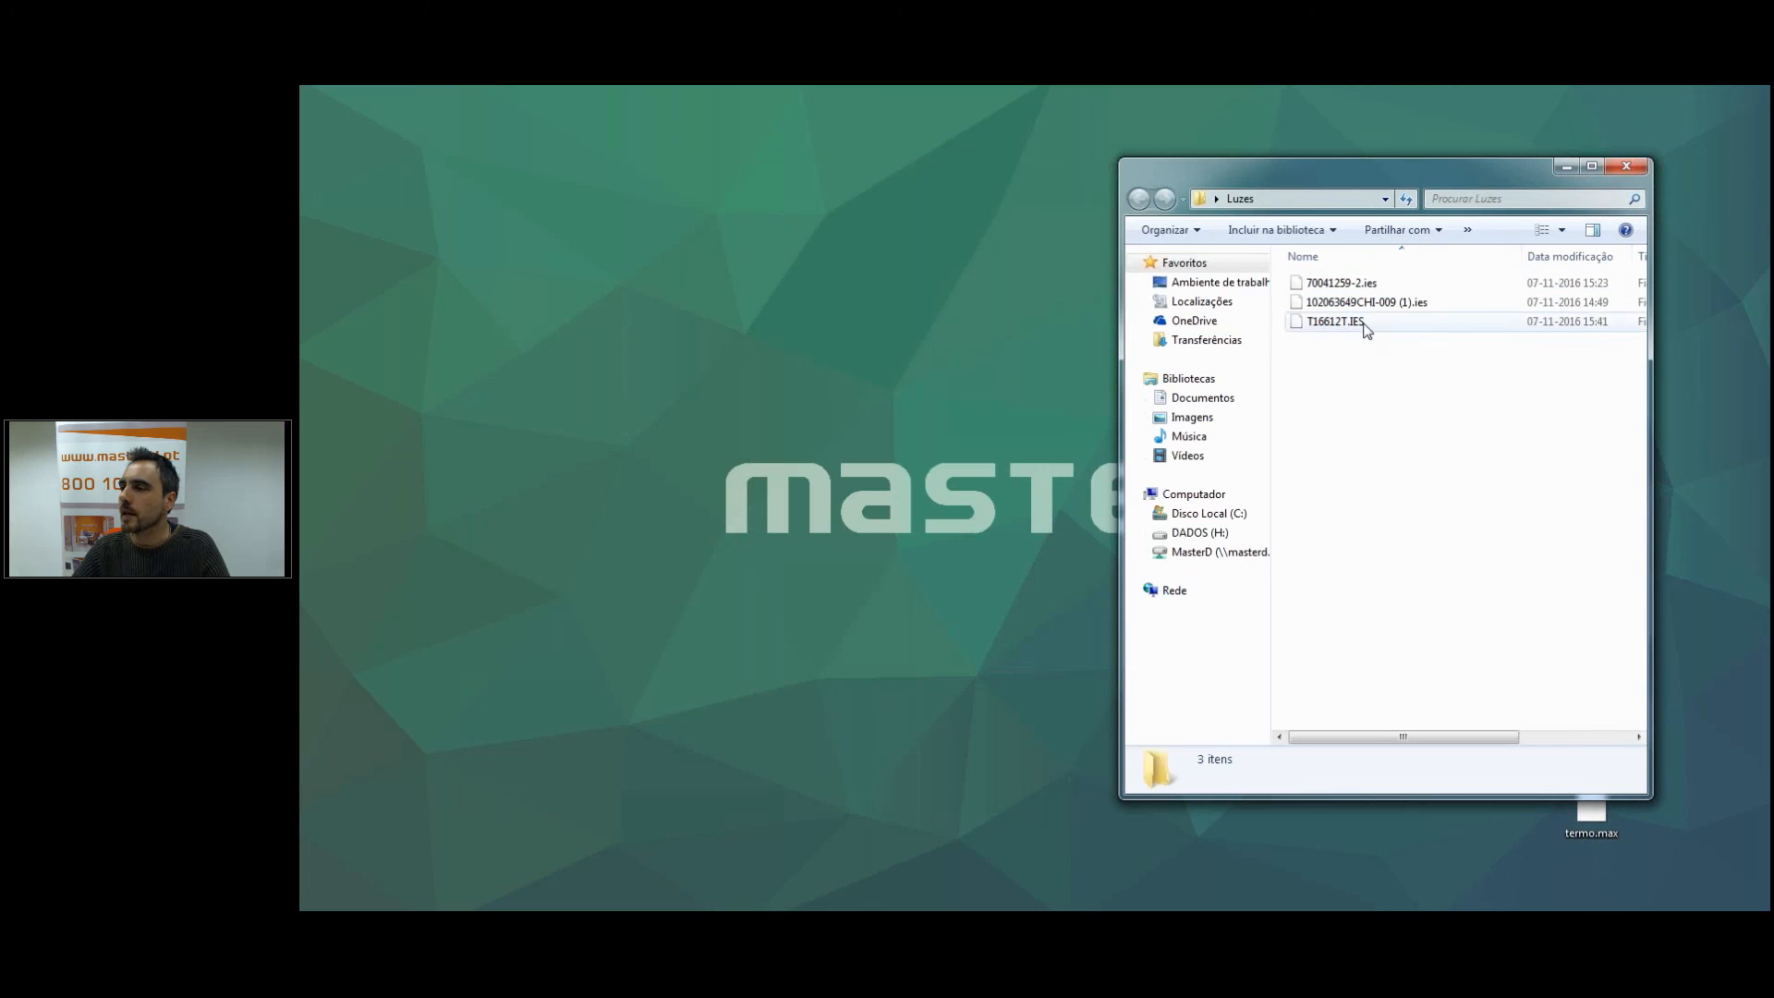
drag(1420, 160, 1523, 125)
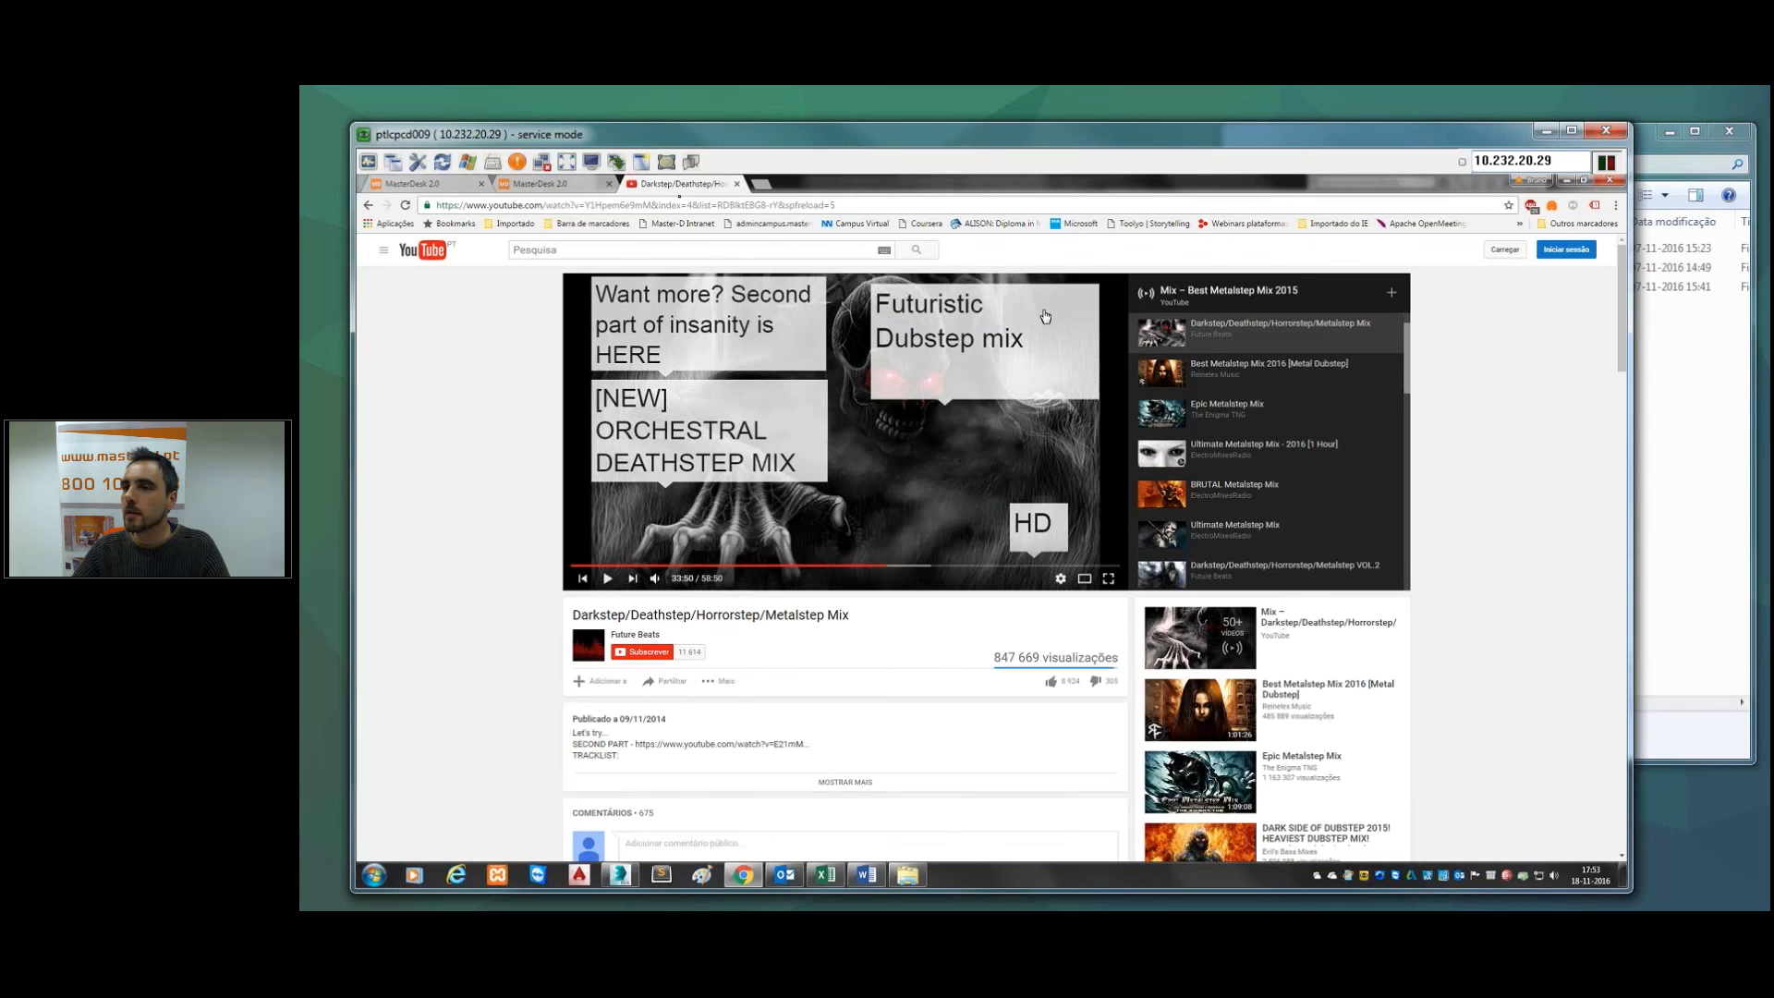
Step: Switch back to 3ds Max in the remote session, end light creation with the Move tool, and show the light's modify parameters
click(536, 188)
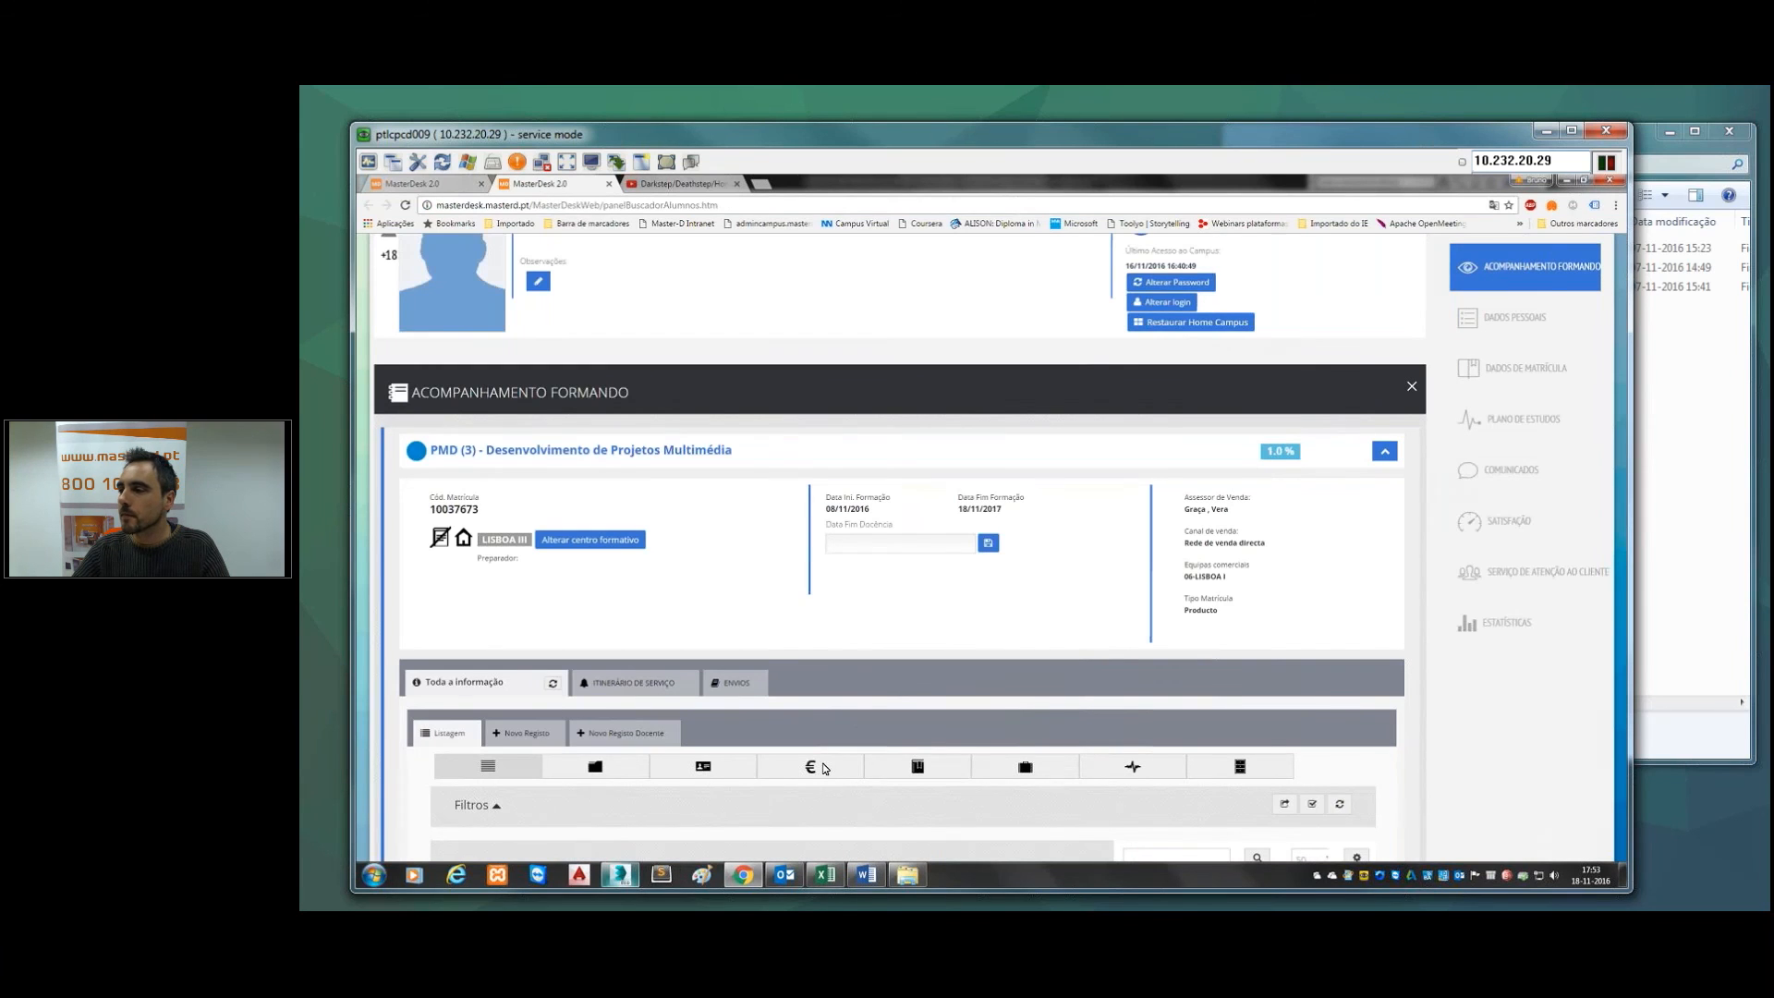
key(alt+Tab)
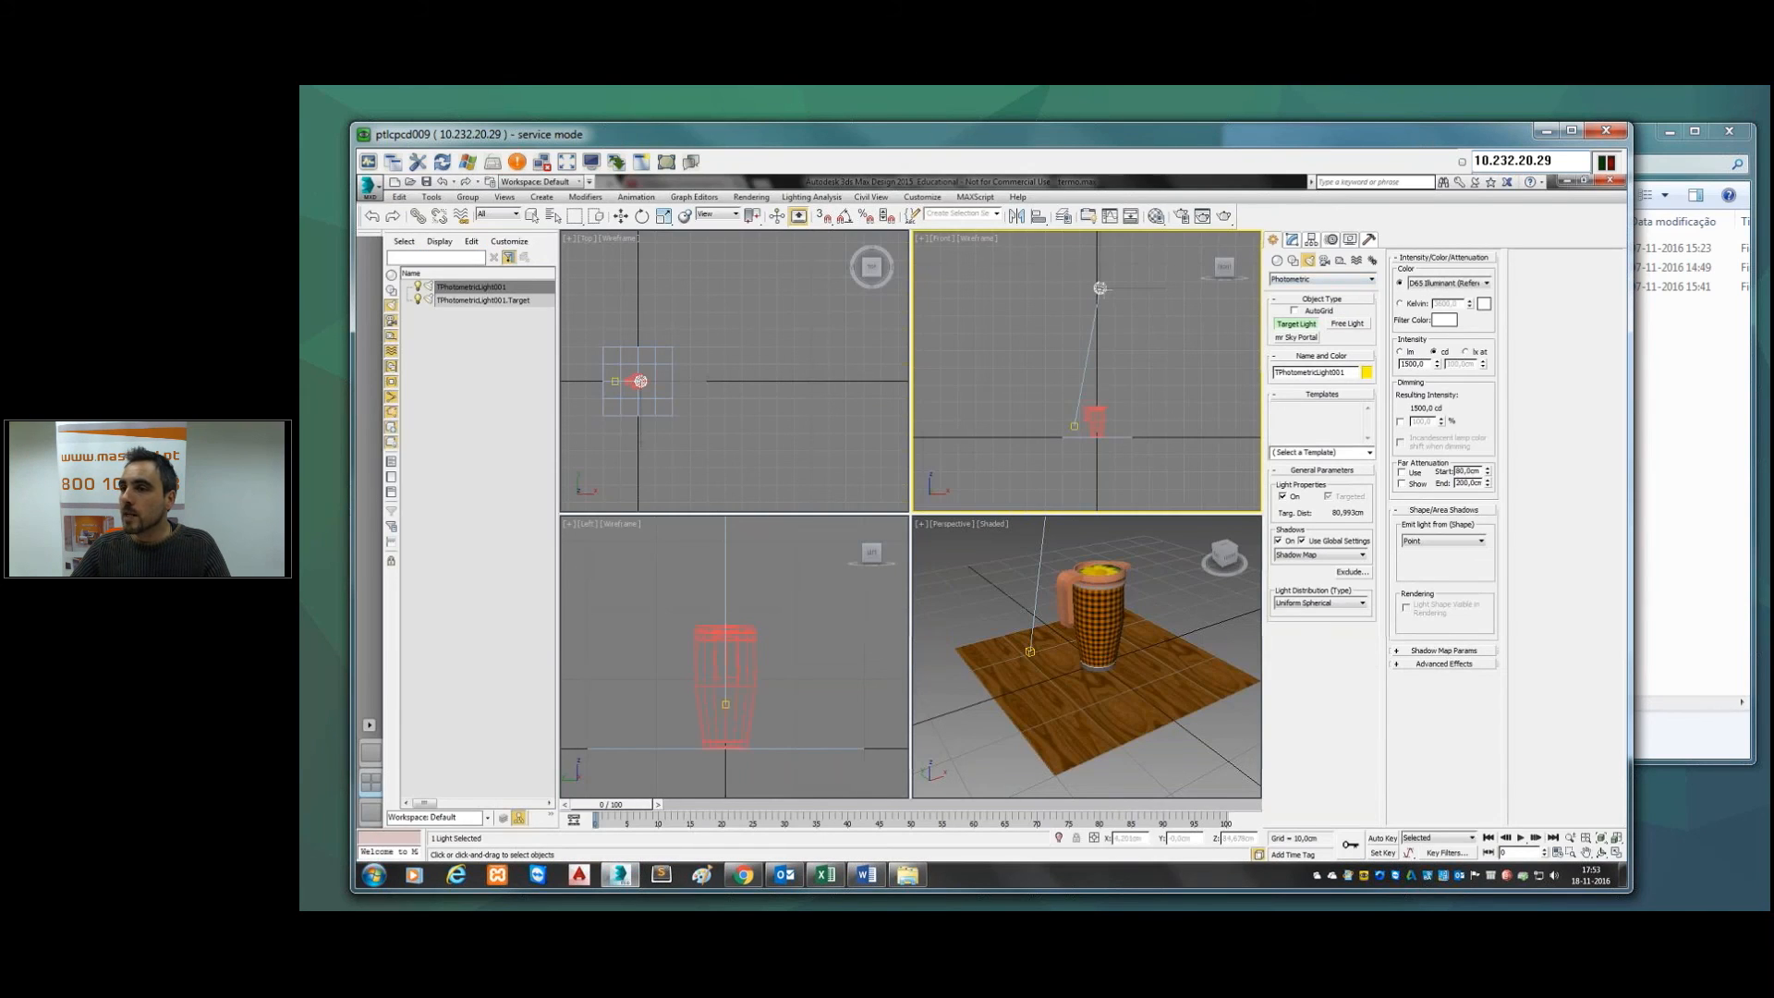
click(619, 218)
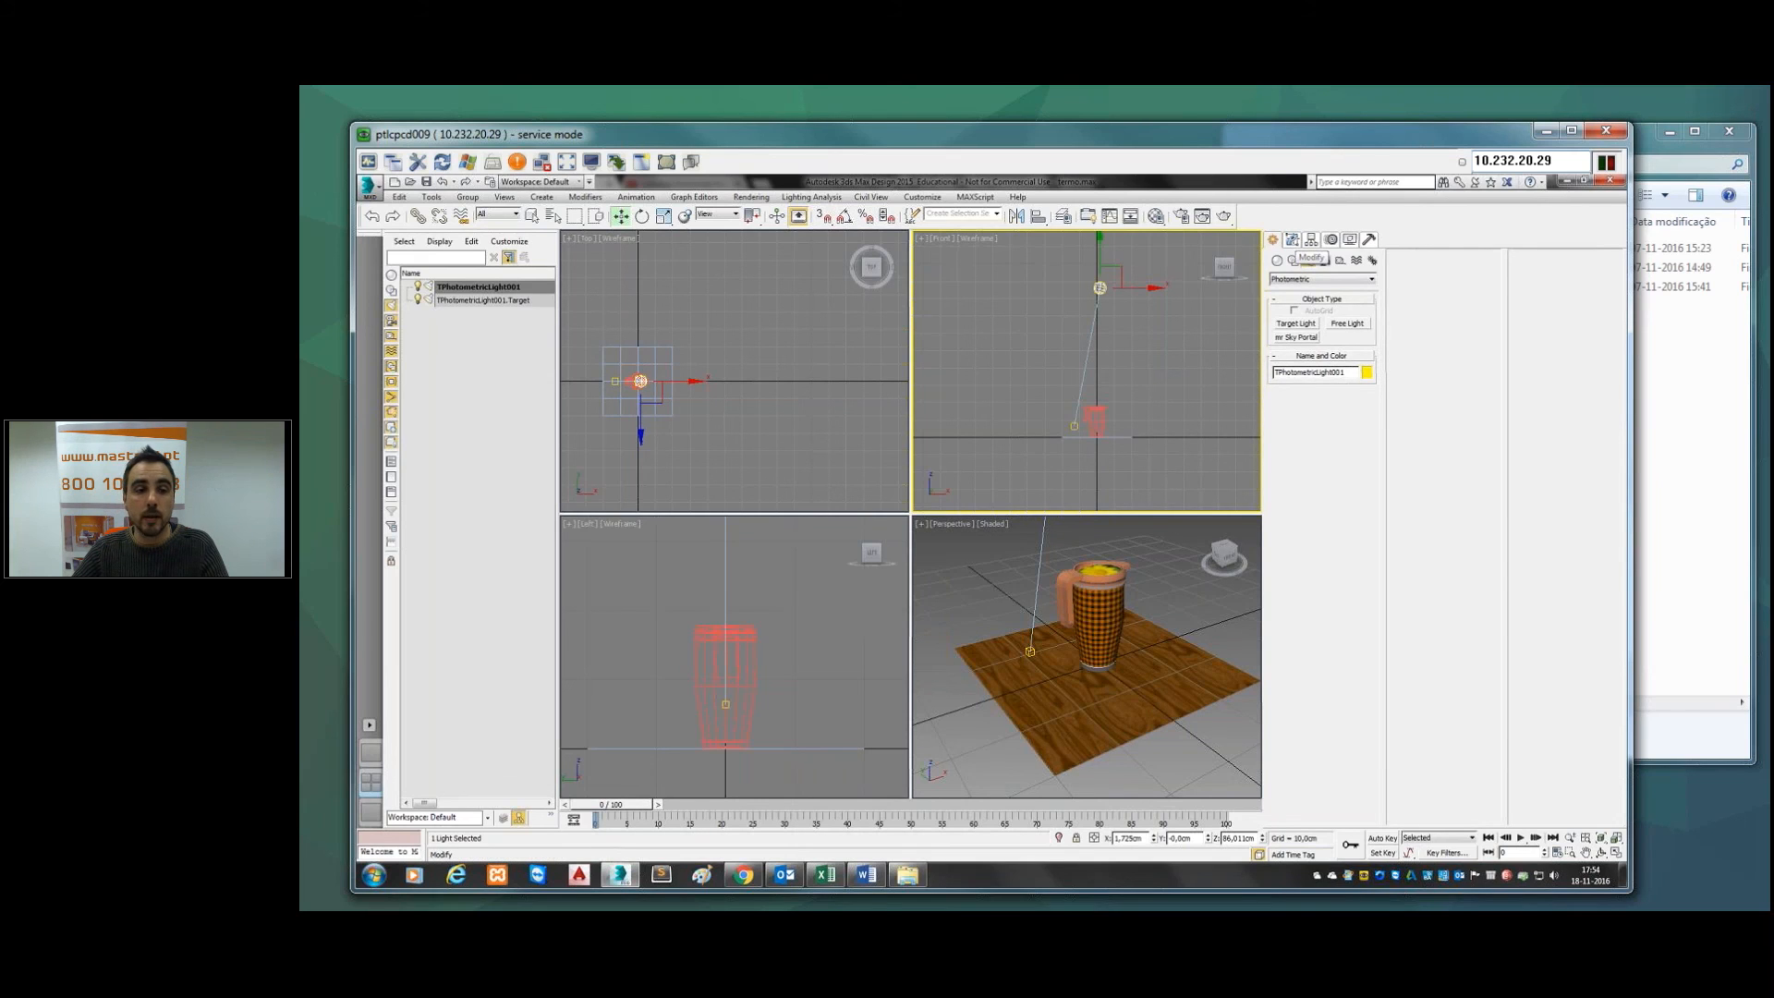
click(1292, 239)
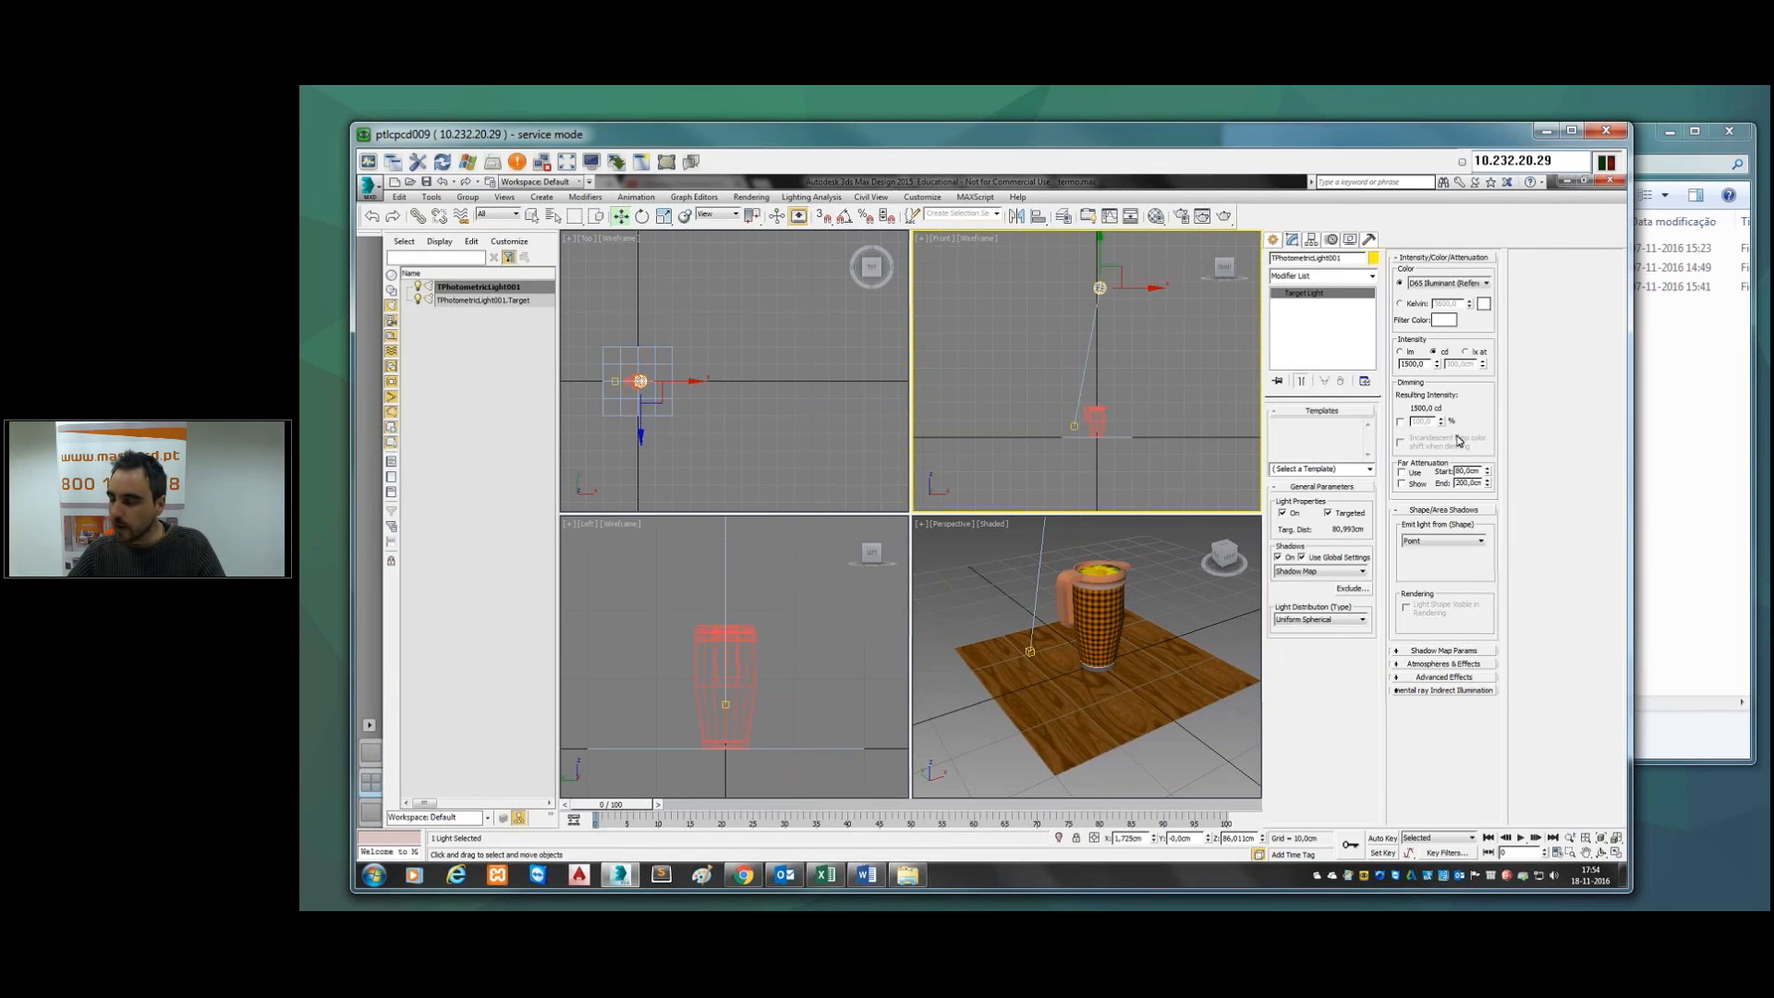
Step: Set the target light's shadow type to Ray Traced Shadows and its light distribution to Photometric Web
click(1361, 571)
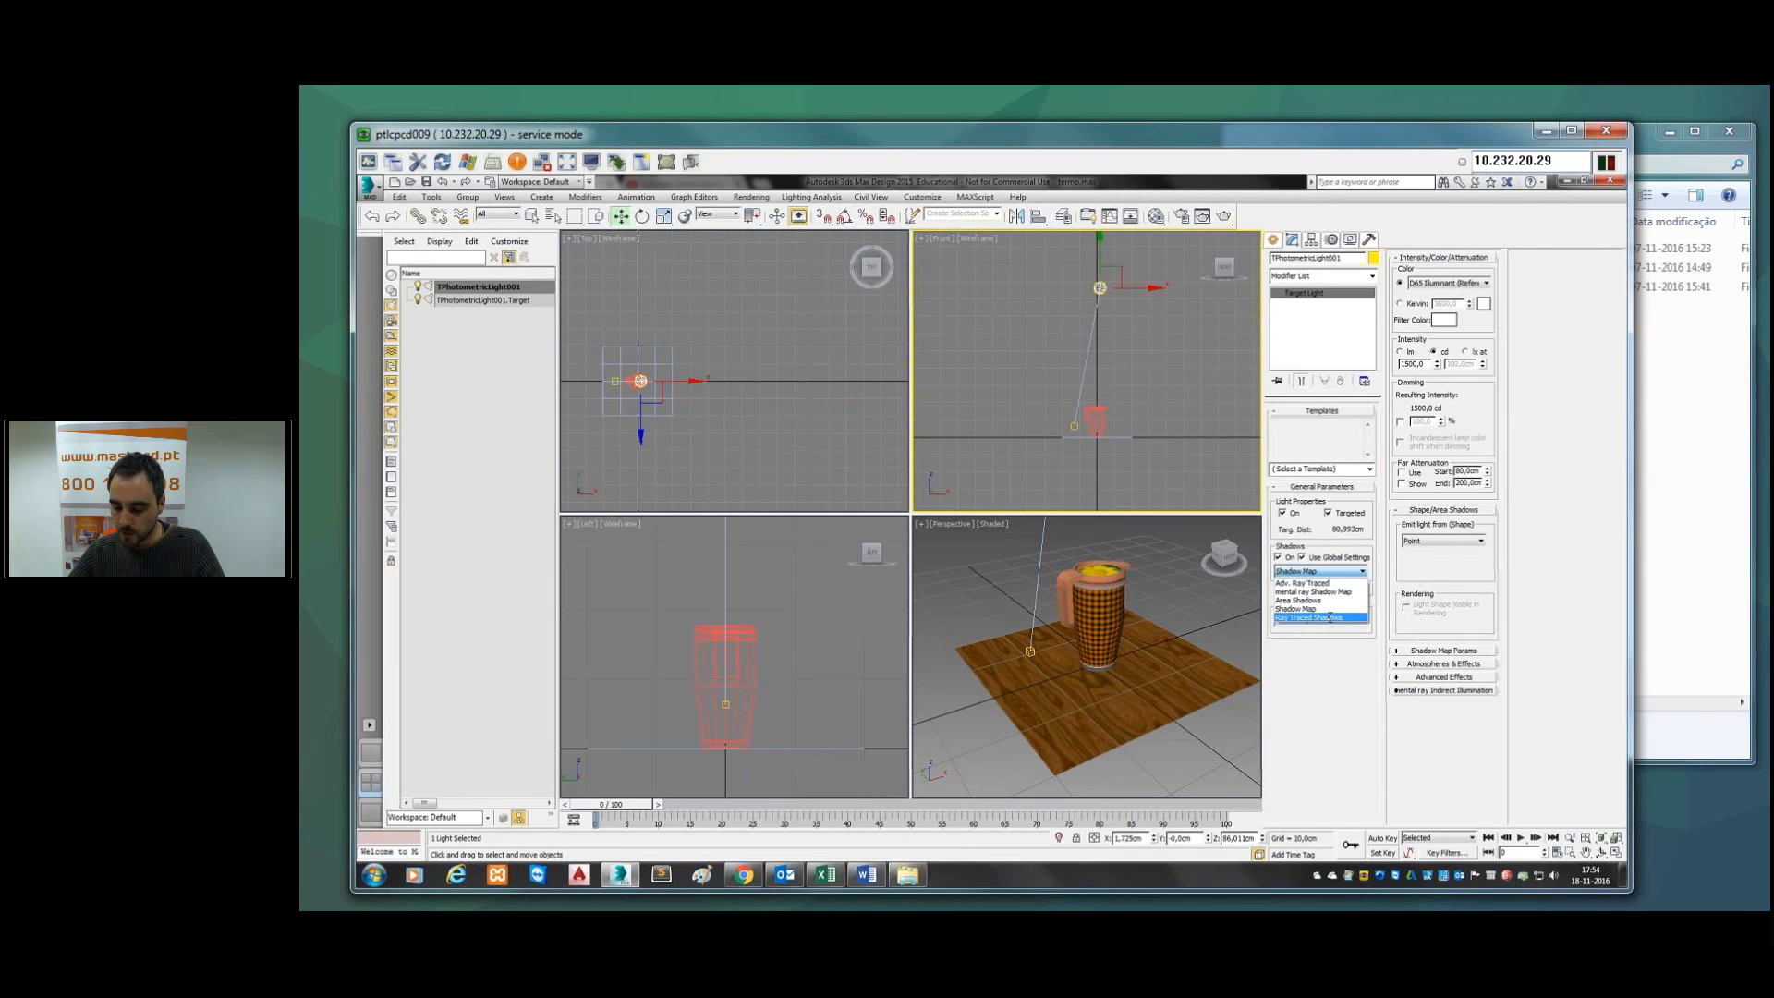
click(1325, 618)
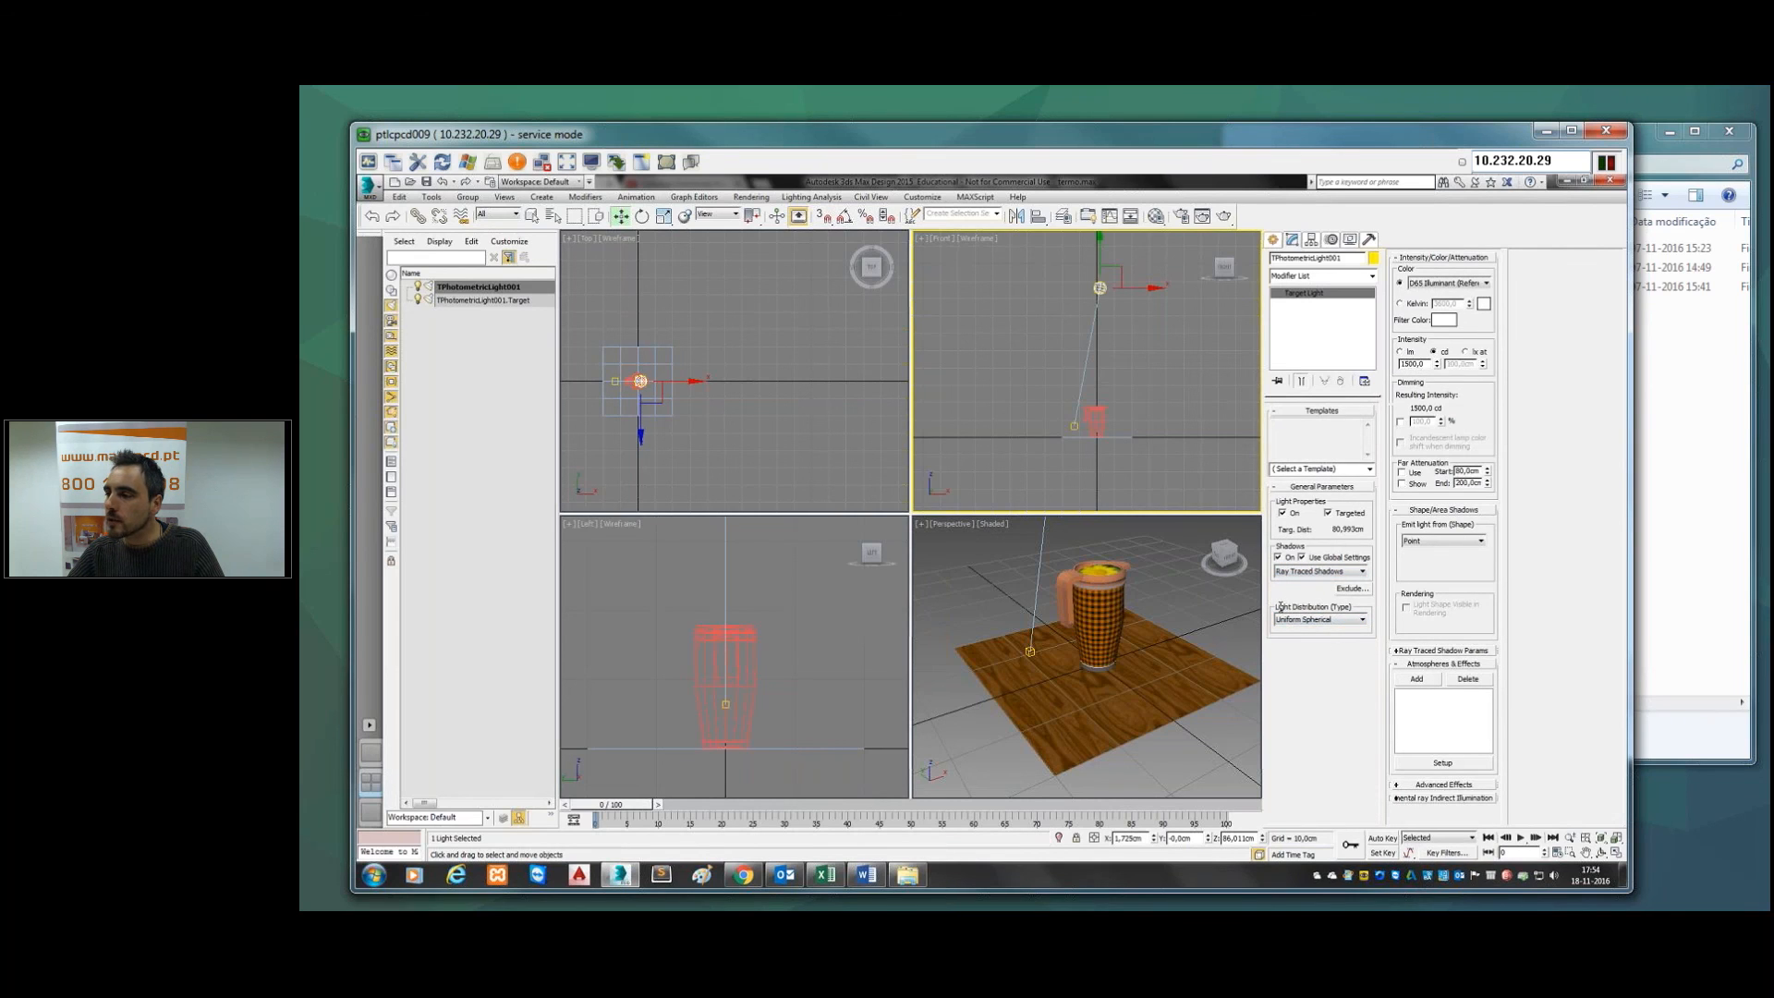
click(1363, 619)
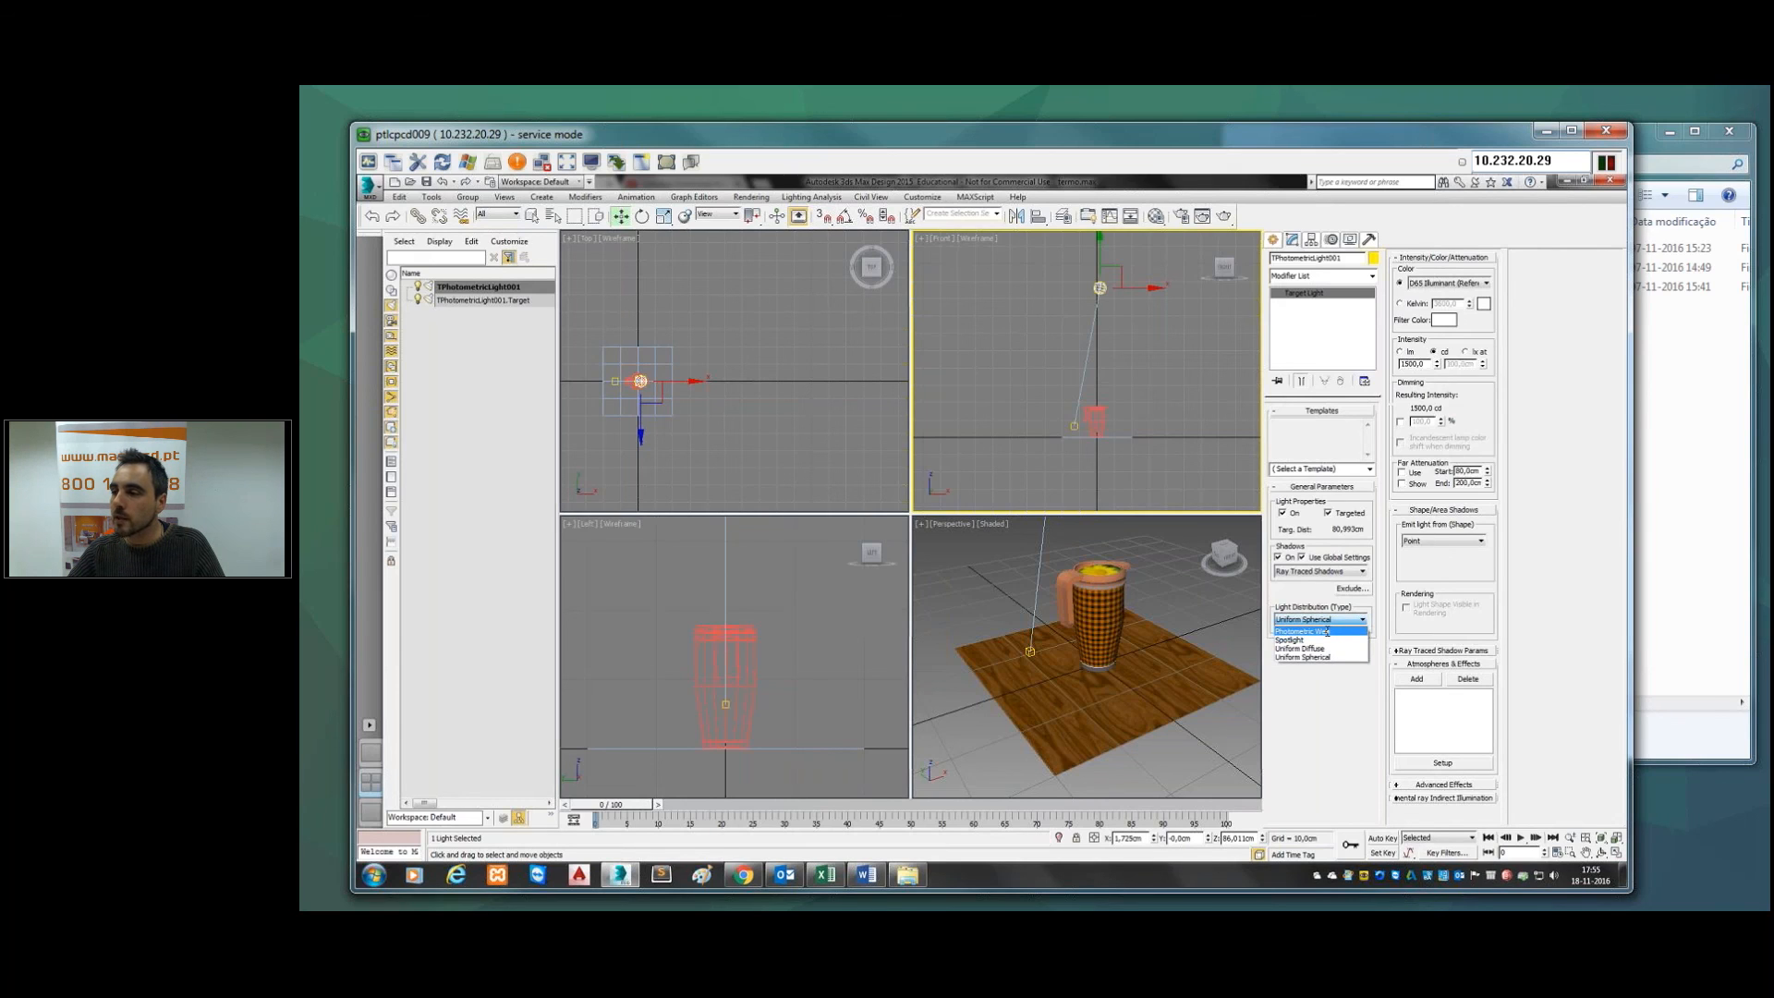
click(1327, 631)
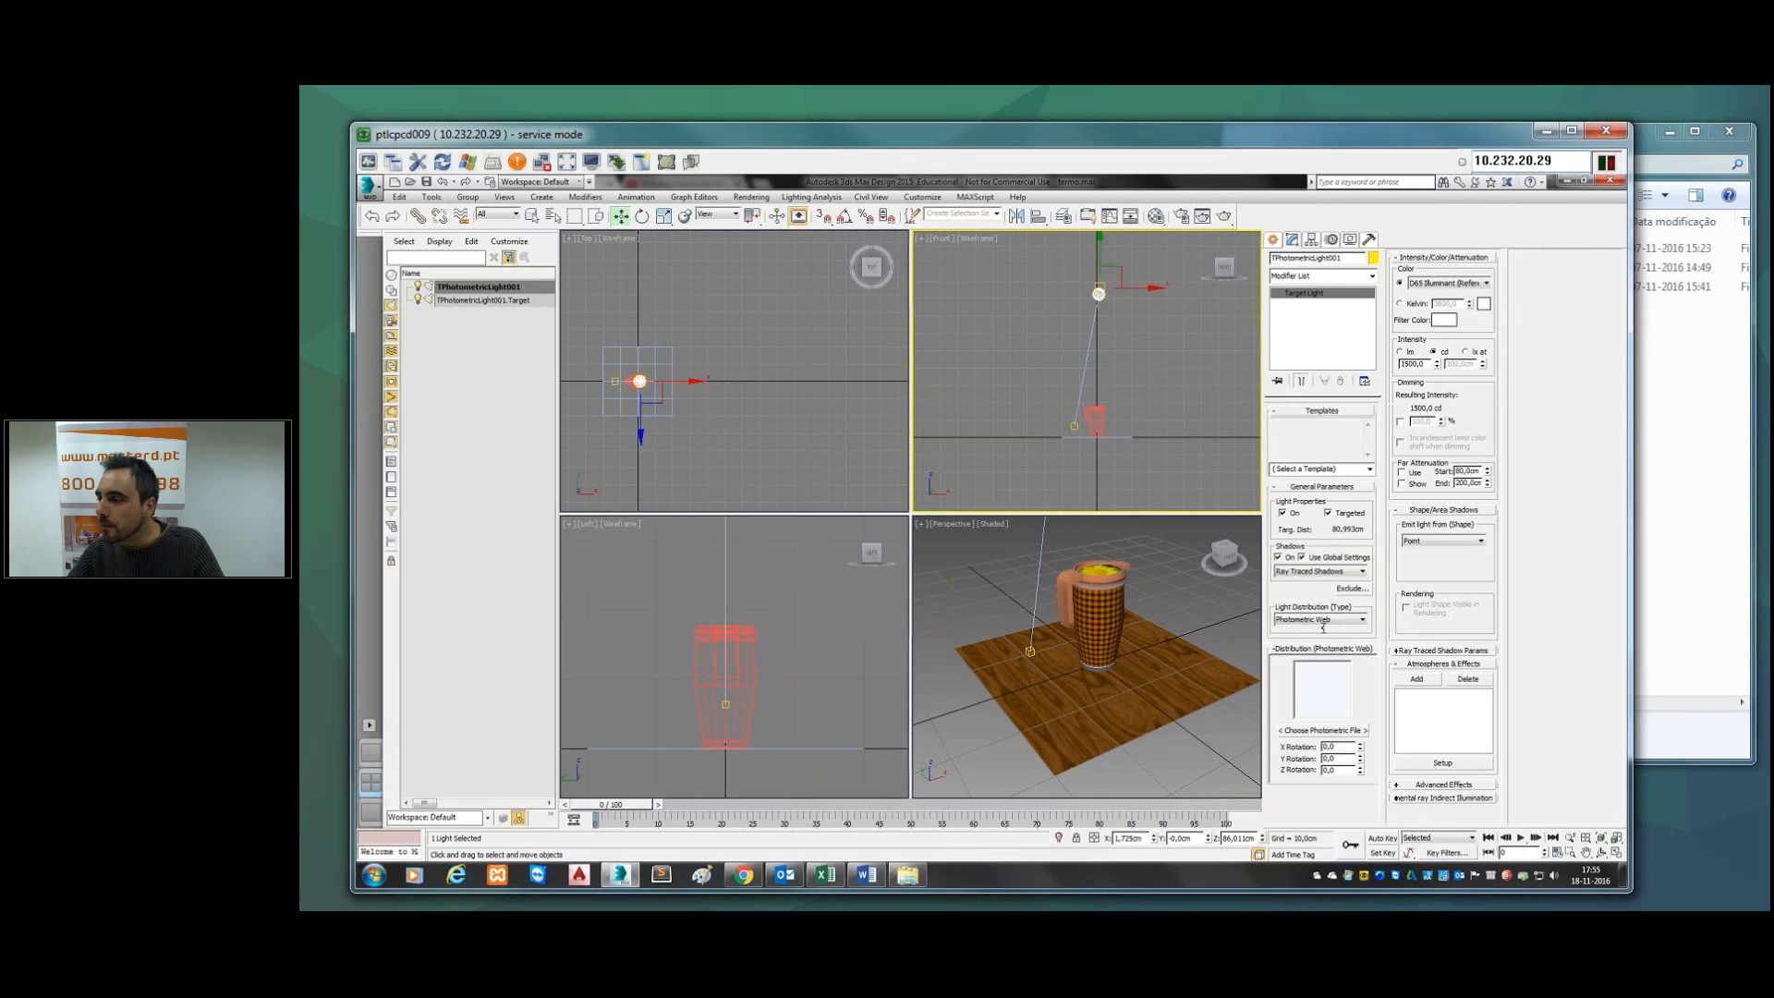
Step: Start choosing a photometric file for the light and browse from the desktop to Campus, 2. Webinar, Luzes
click(1321, 730)
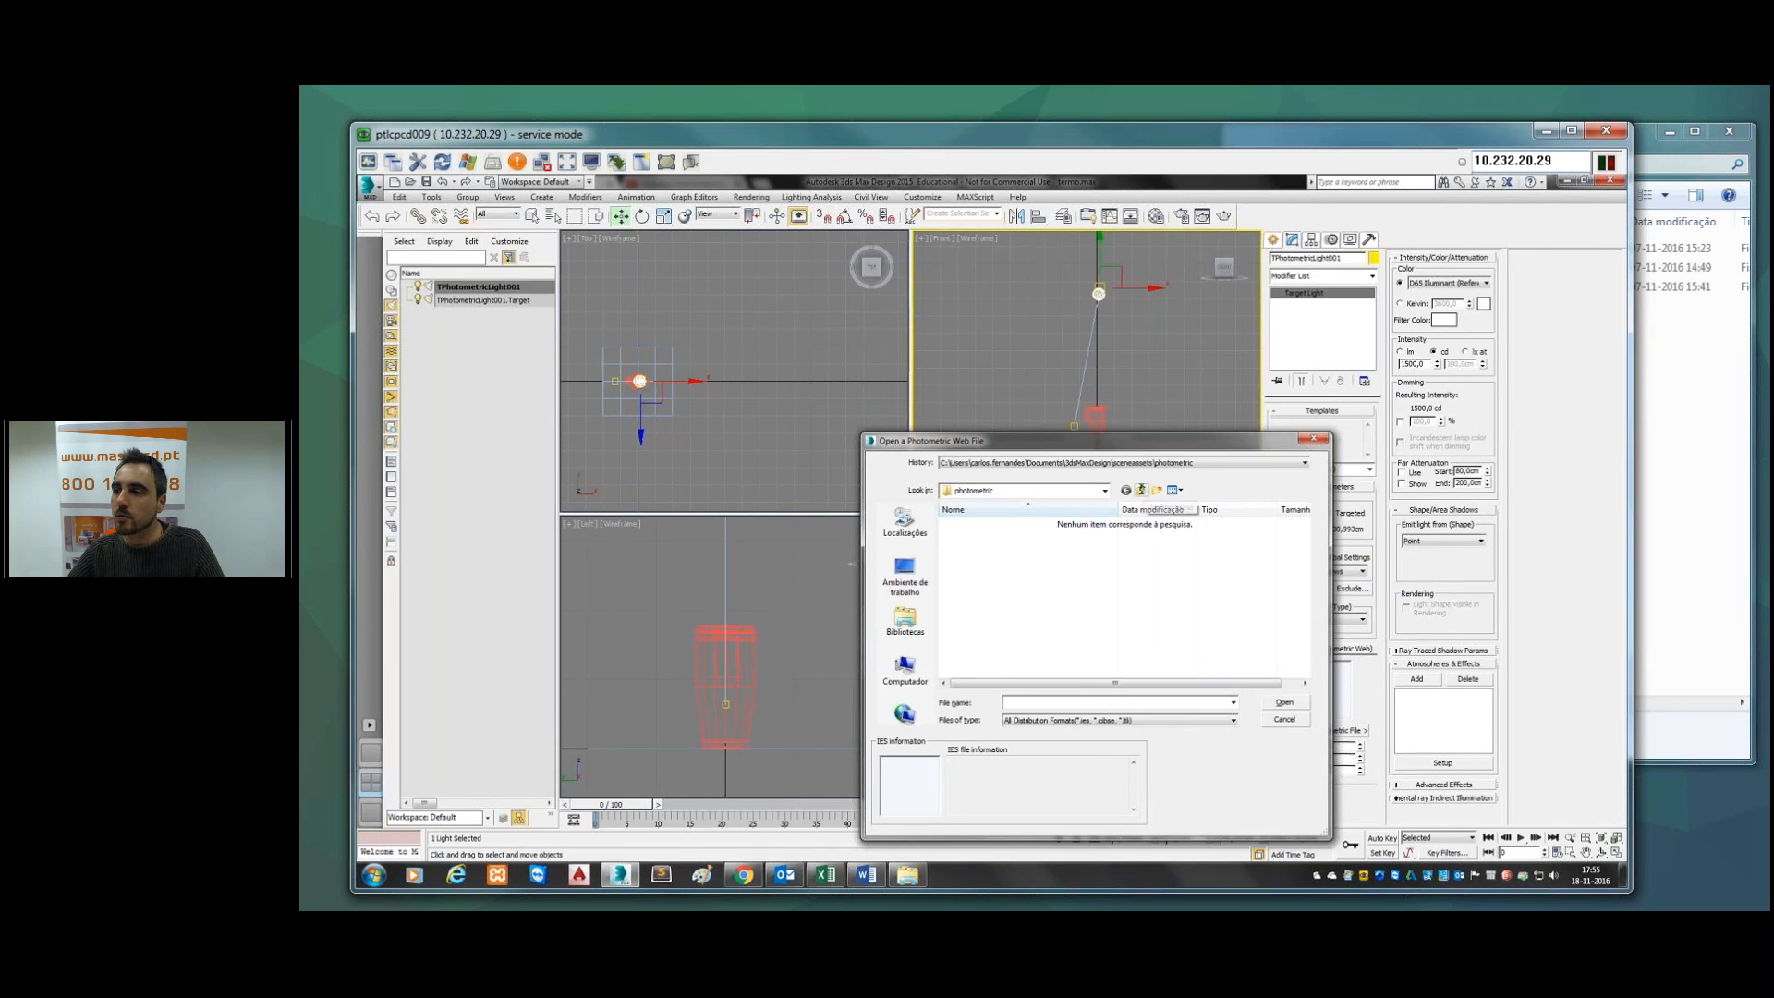
click(1141, 491)
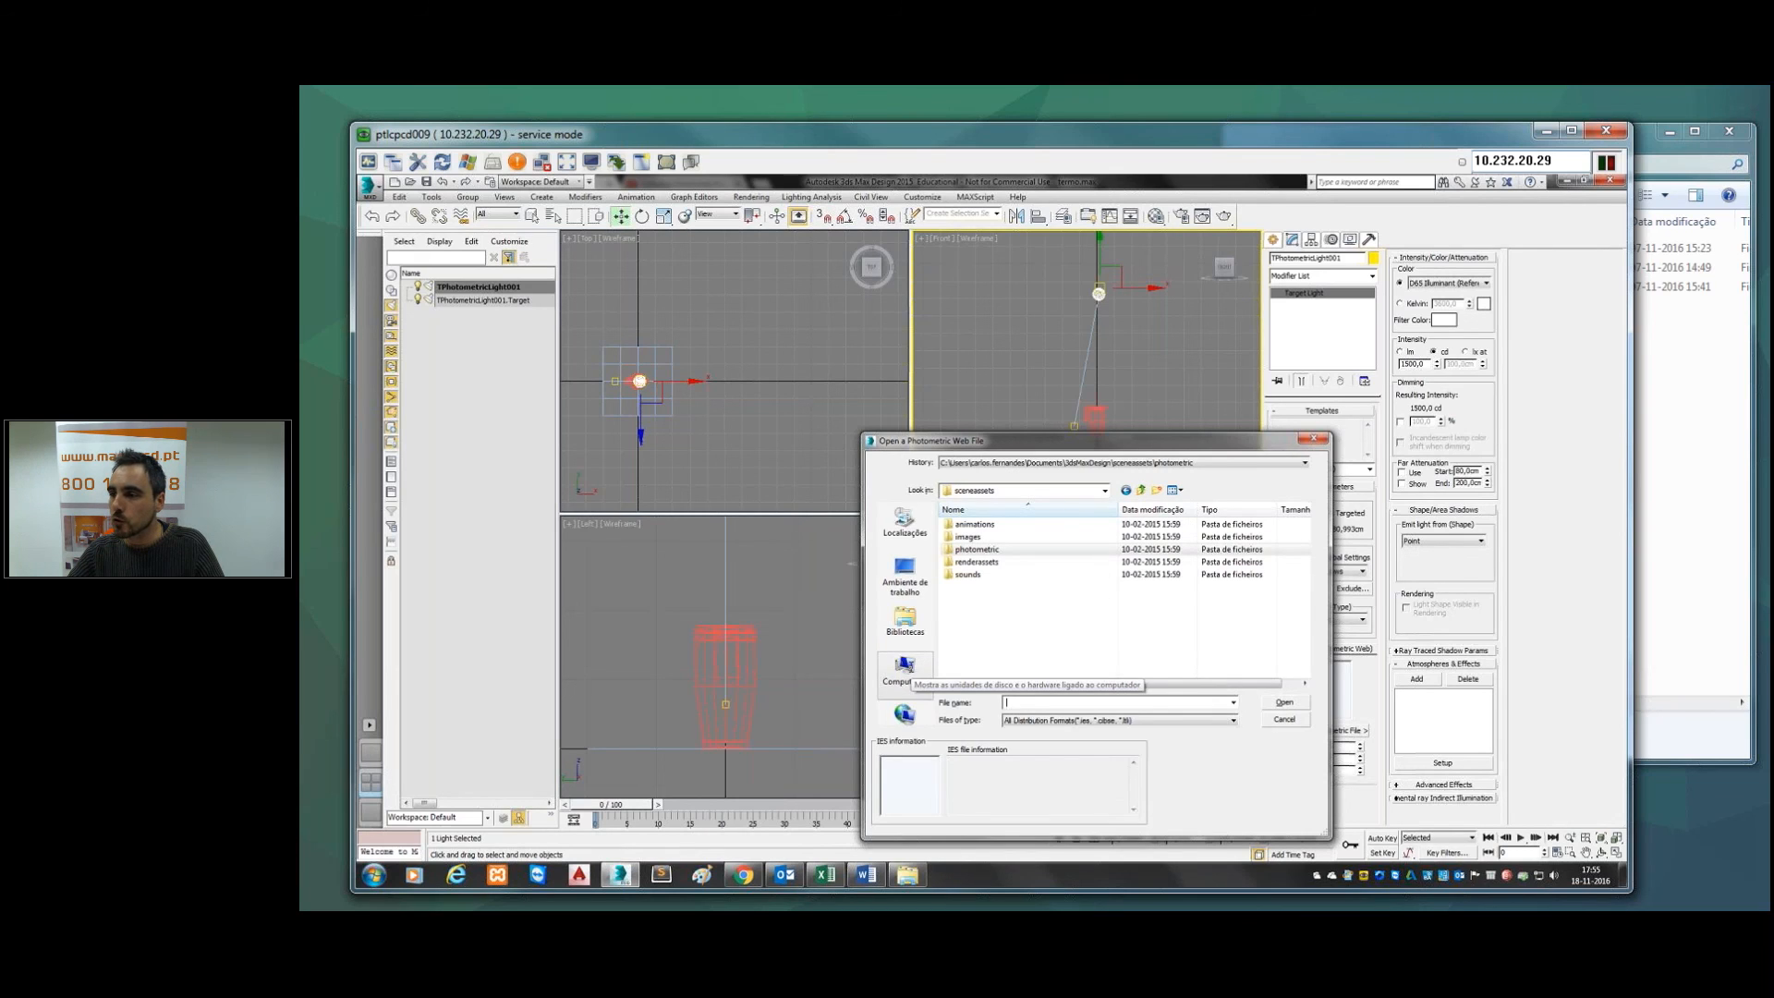
click(905, 665)
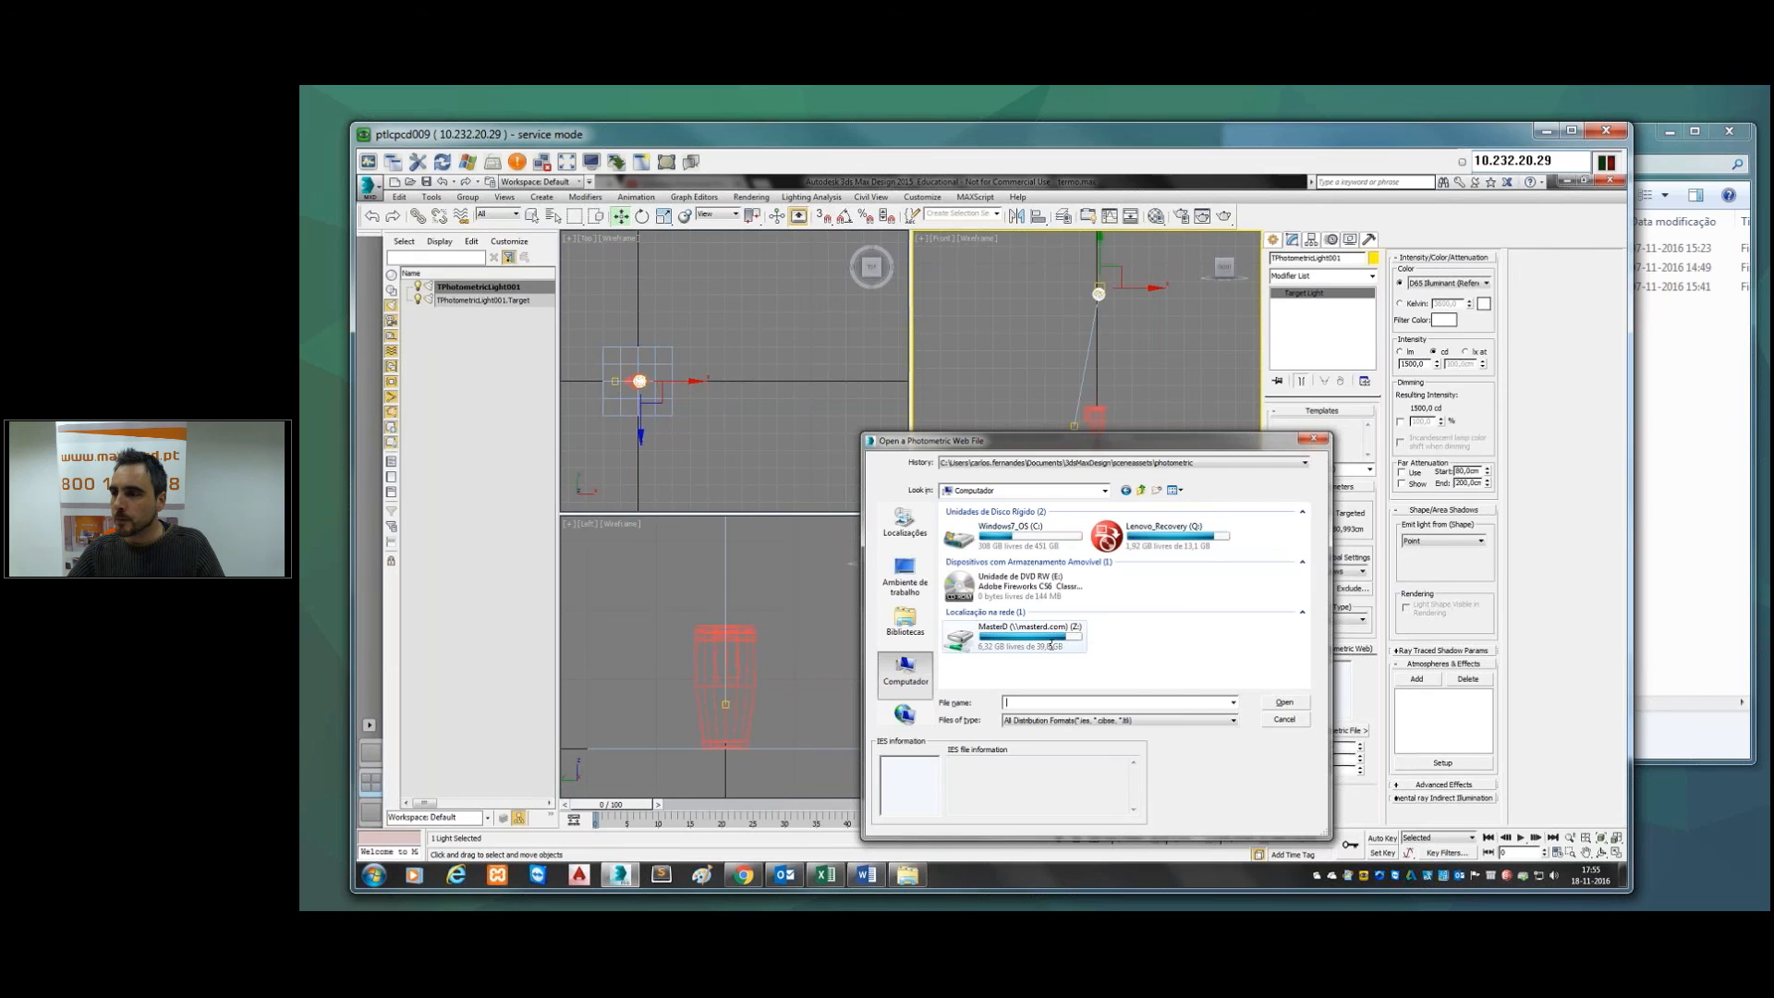
click(905, 575)
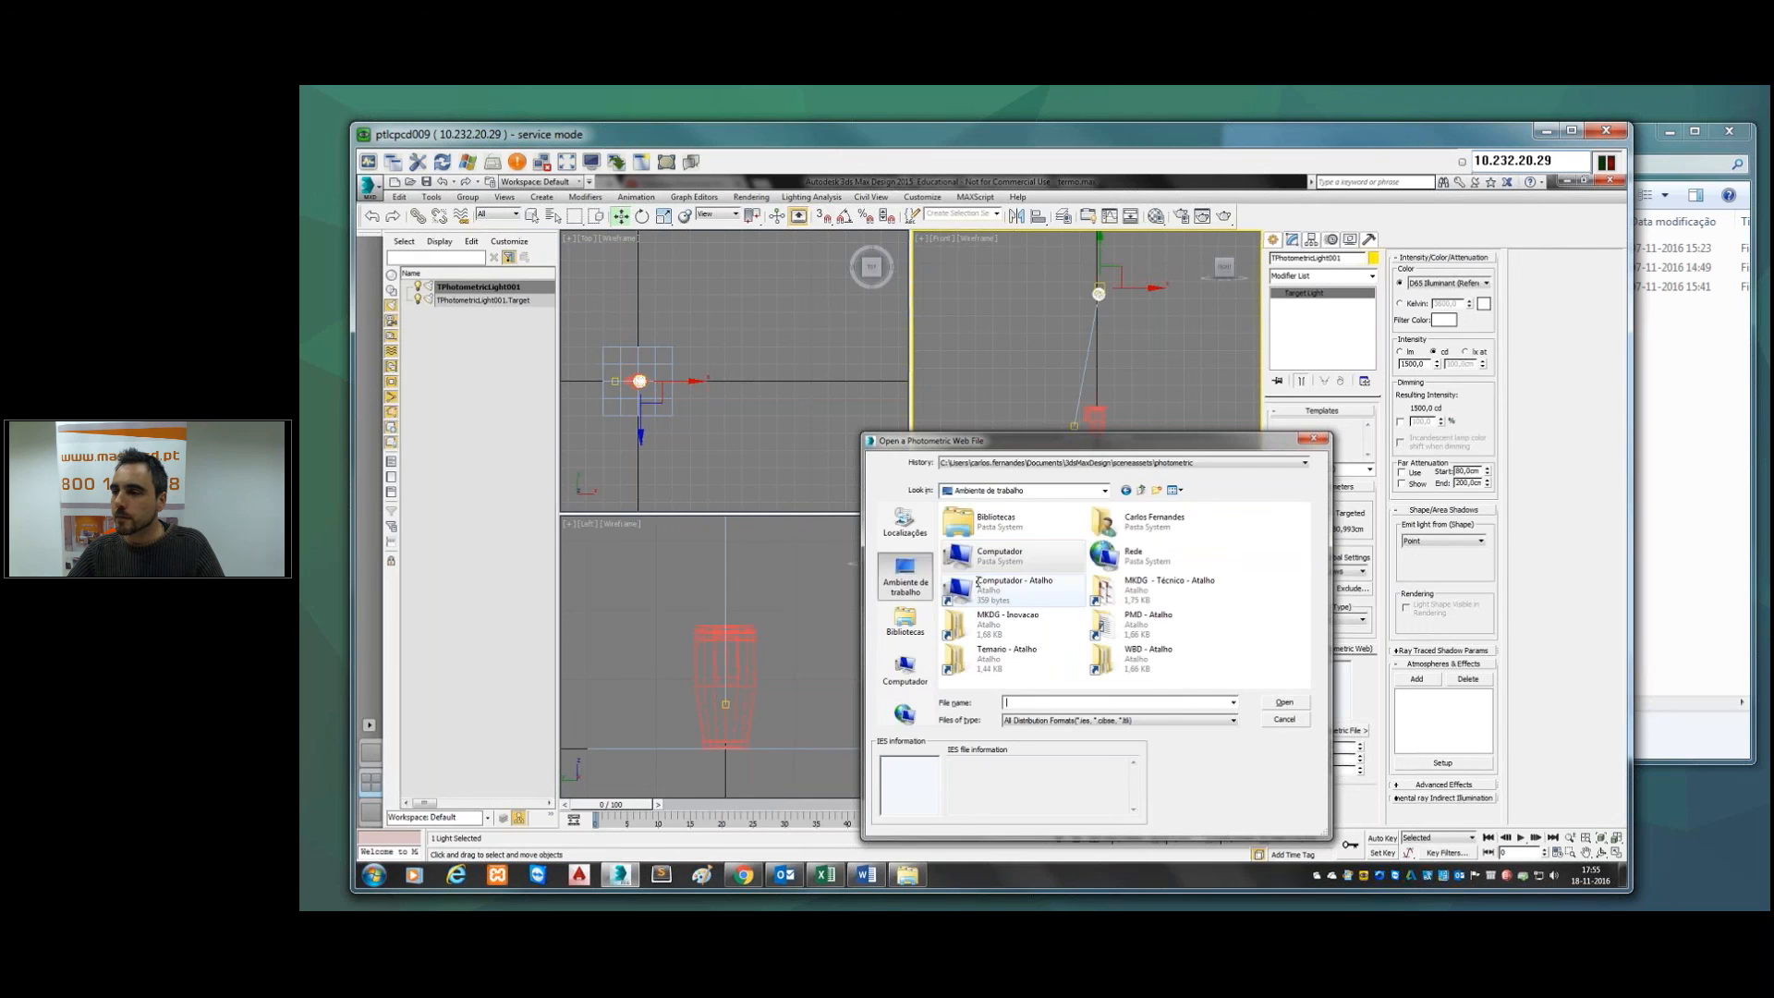
double_click(1121, 617)
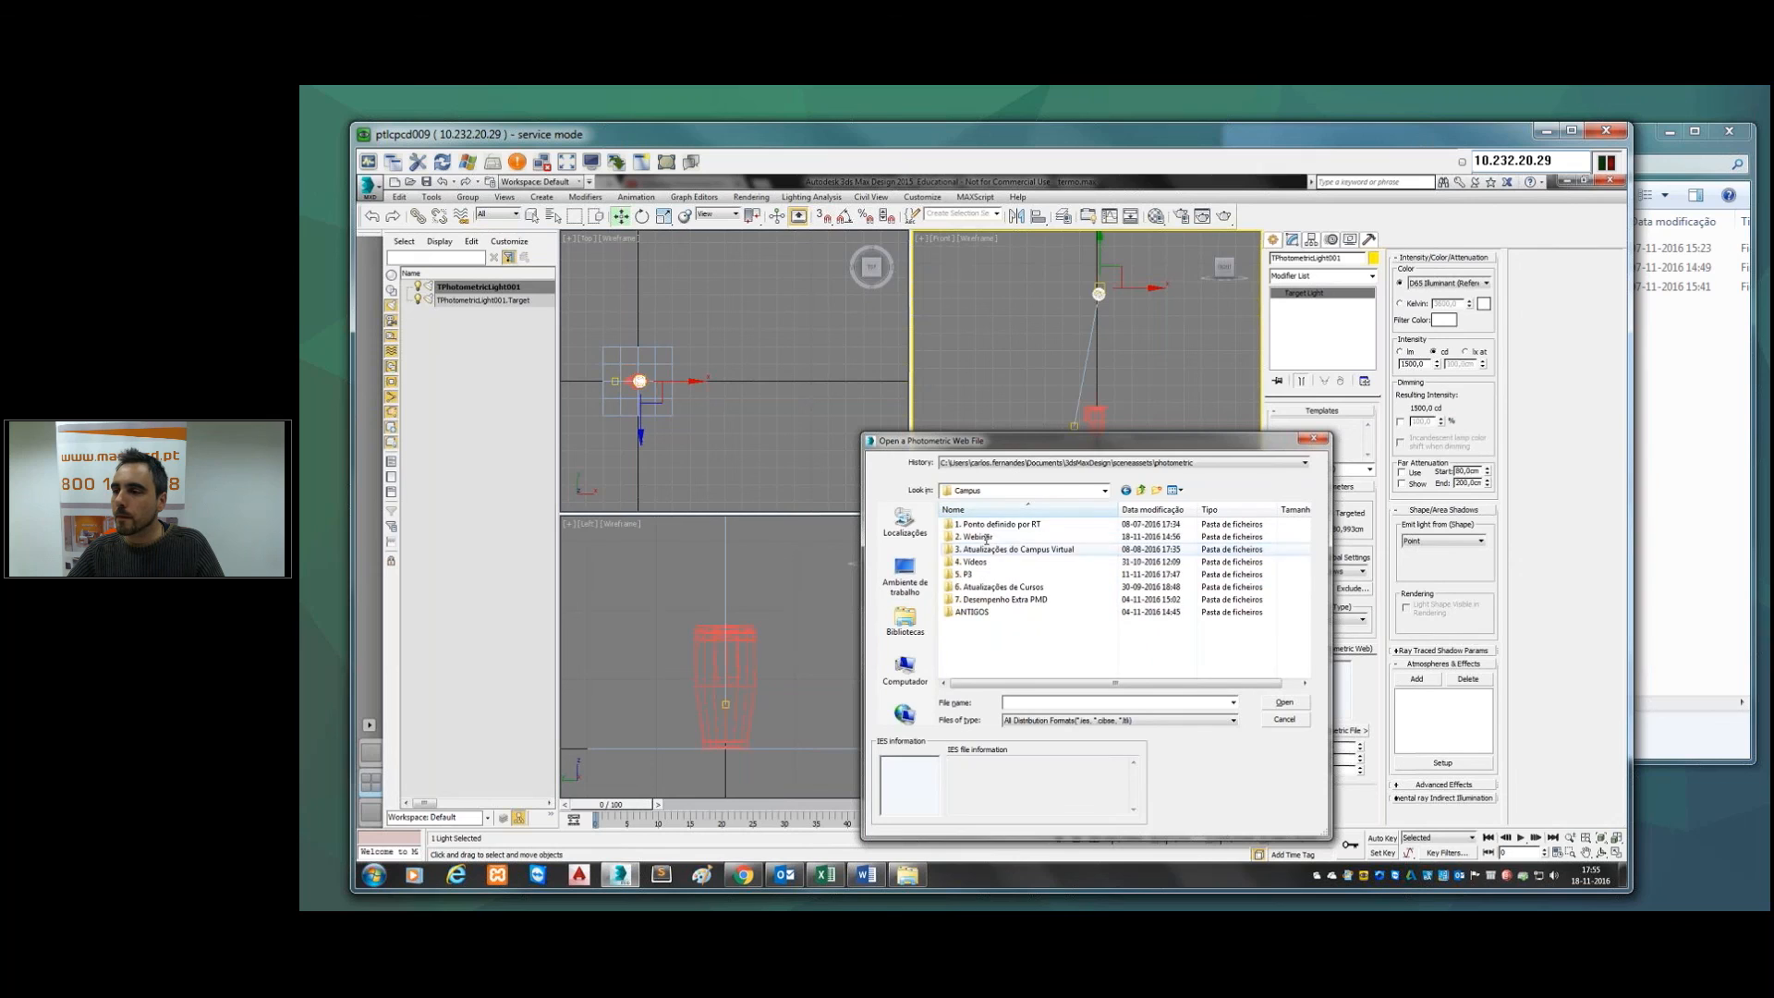
double_click(987, 535)
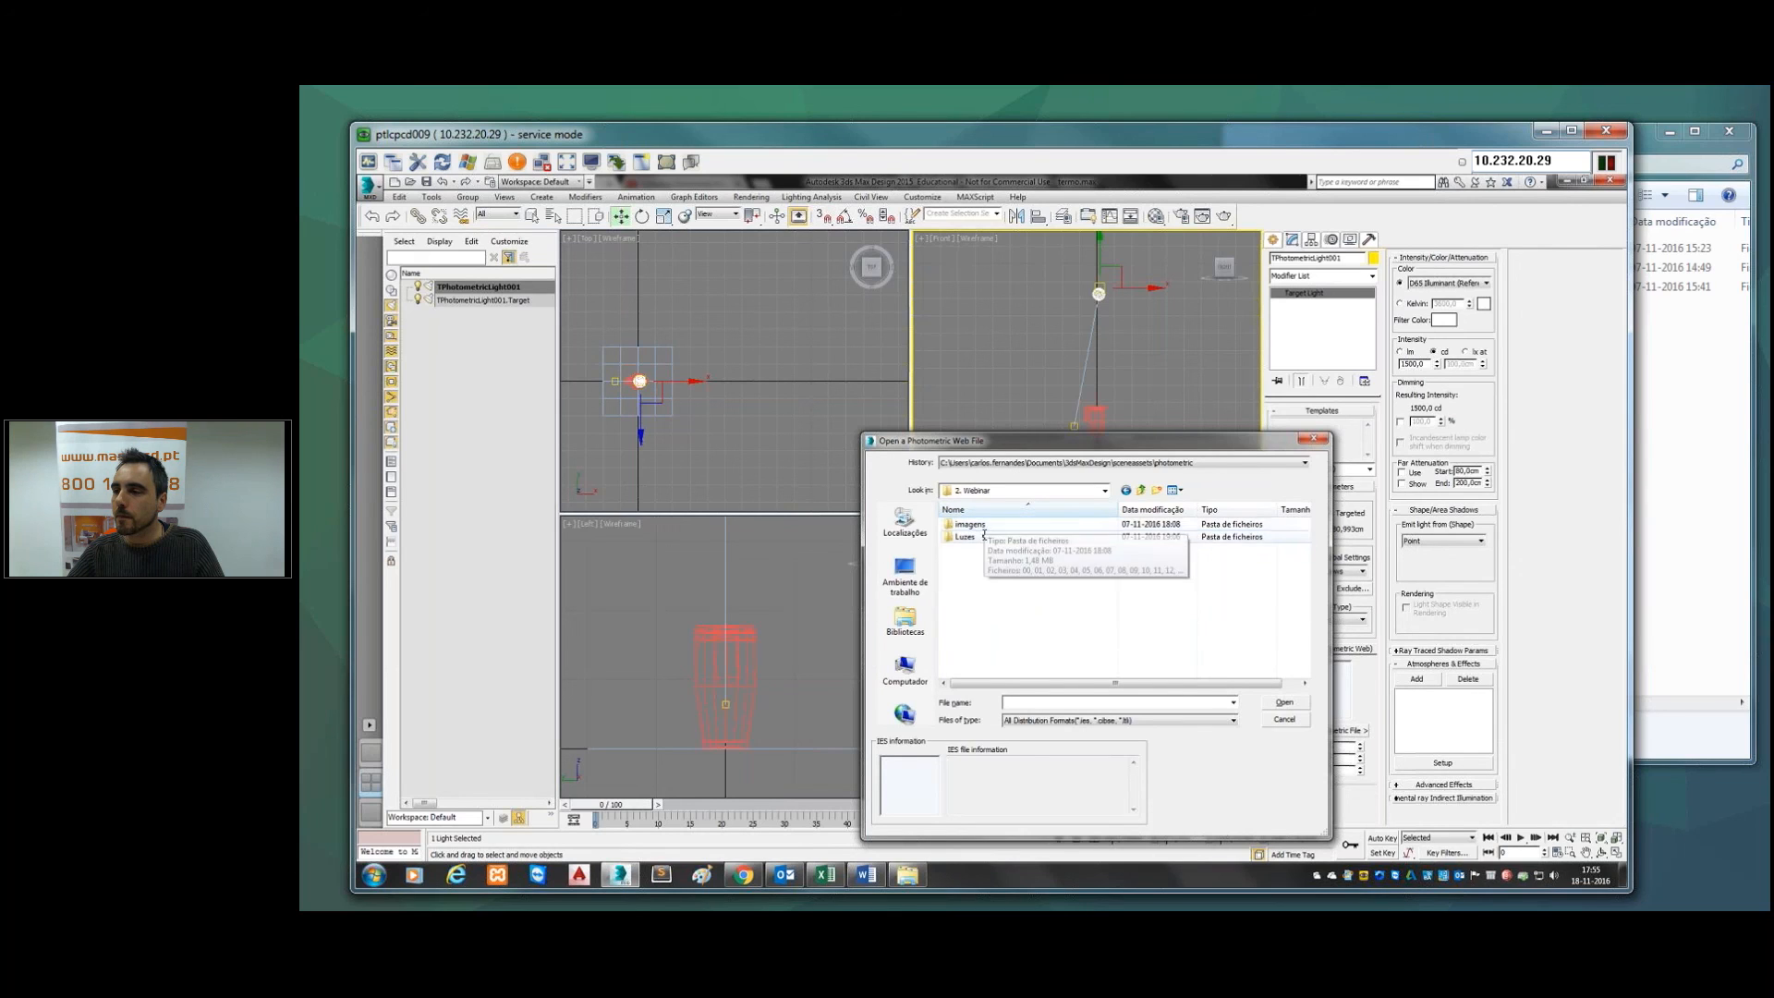
double_click(984, 537)
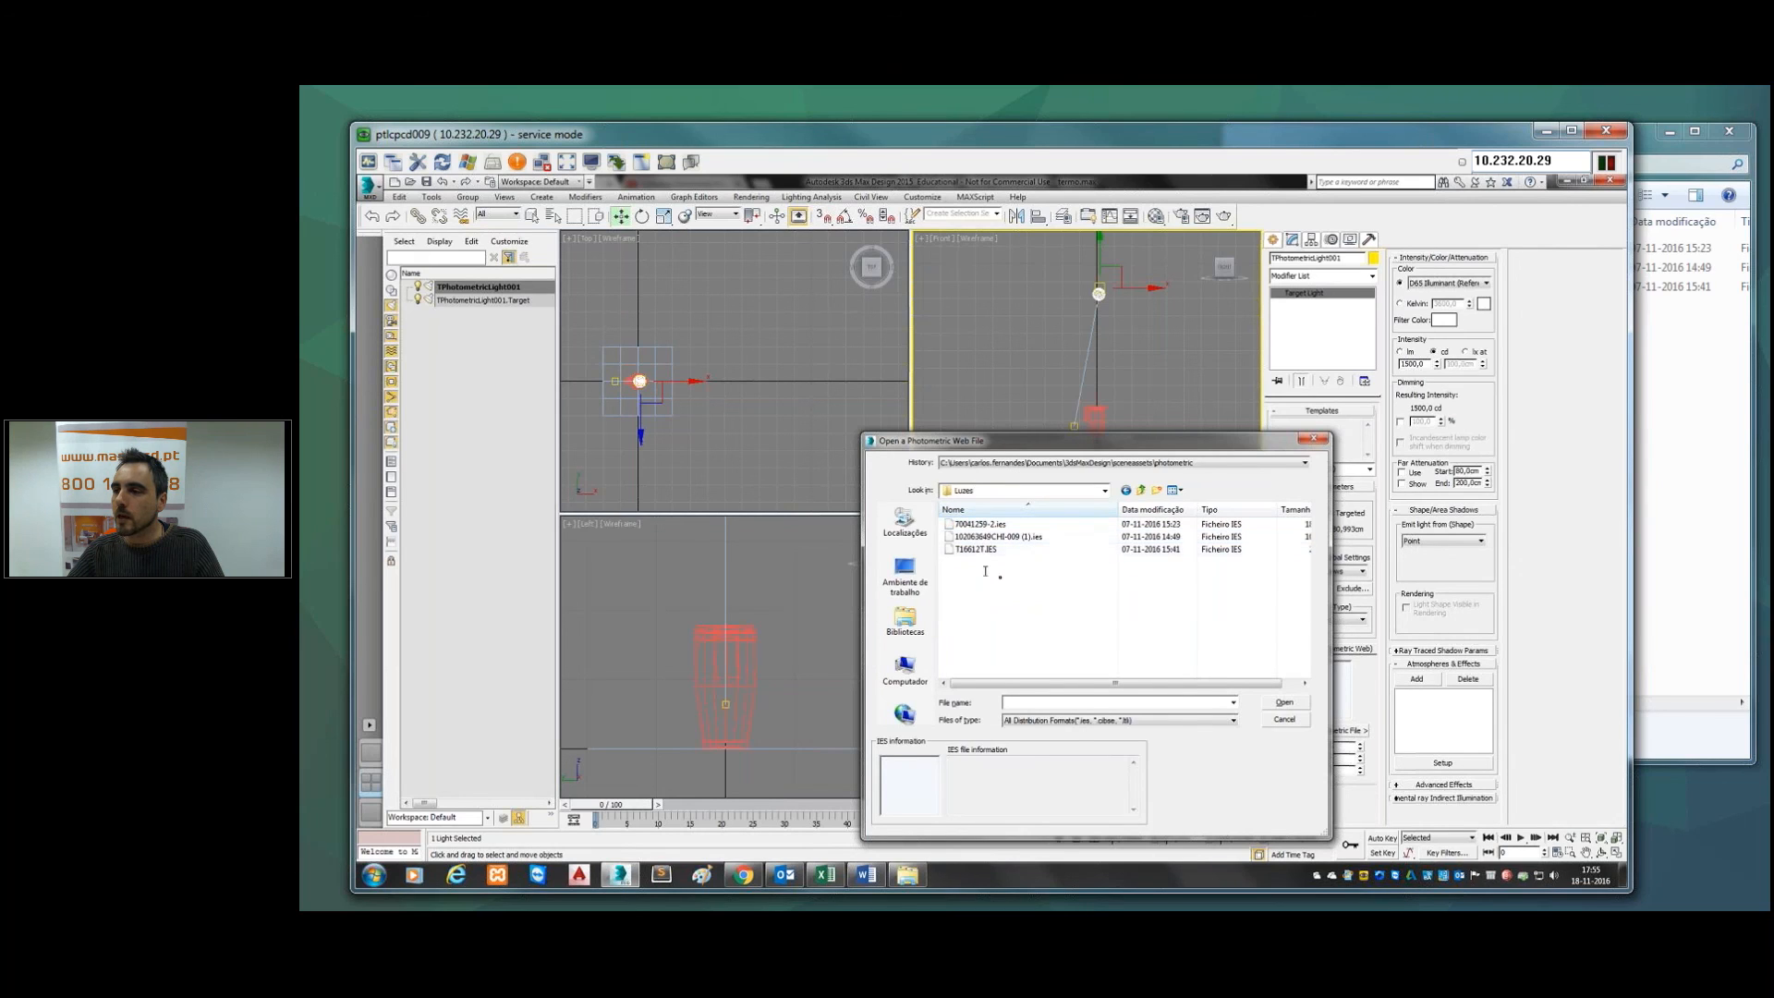
Step: Compare the IES information of the three files in the Luzes folder and load 70041259-2.ies into the light
click(990, 524)
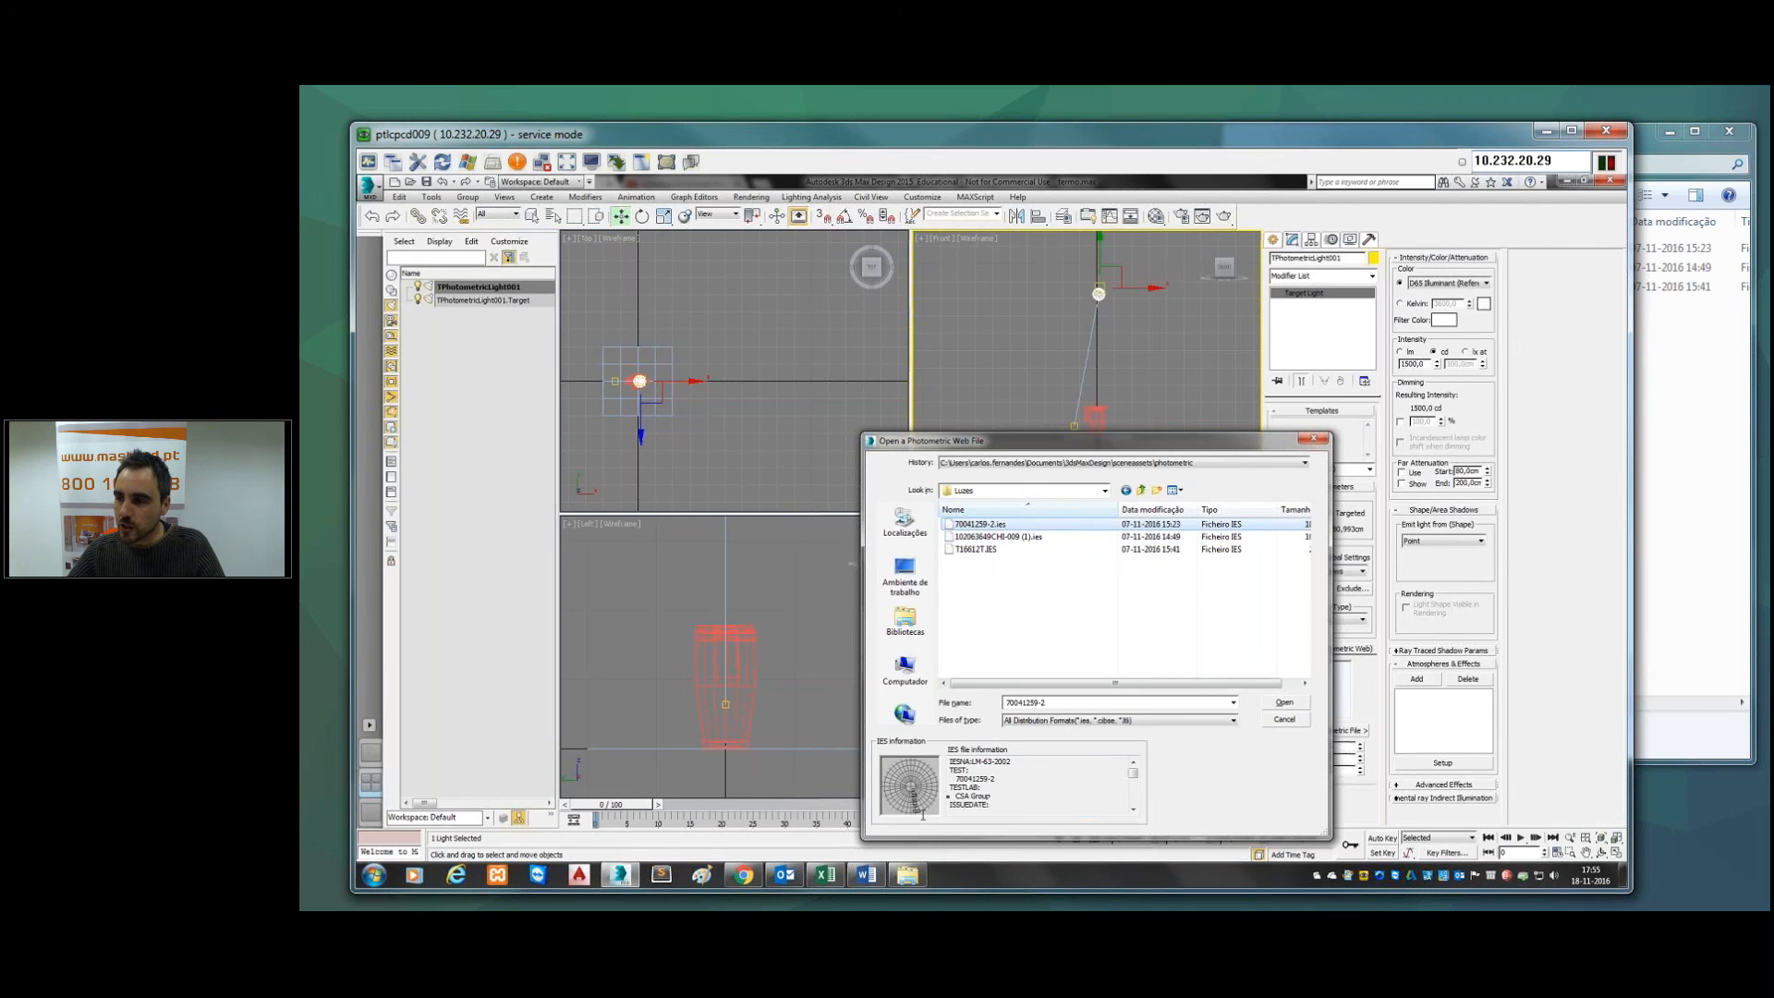
click(1013, 536)
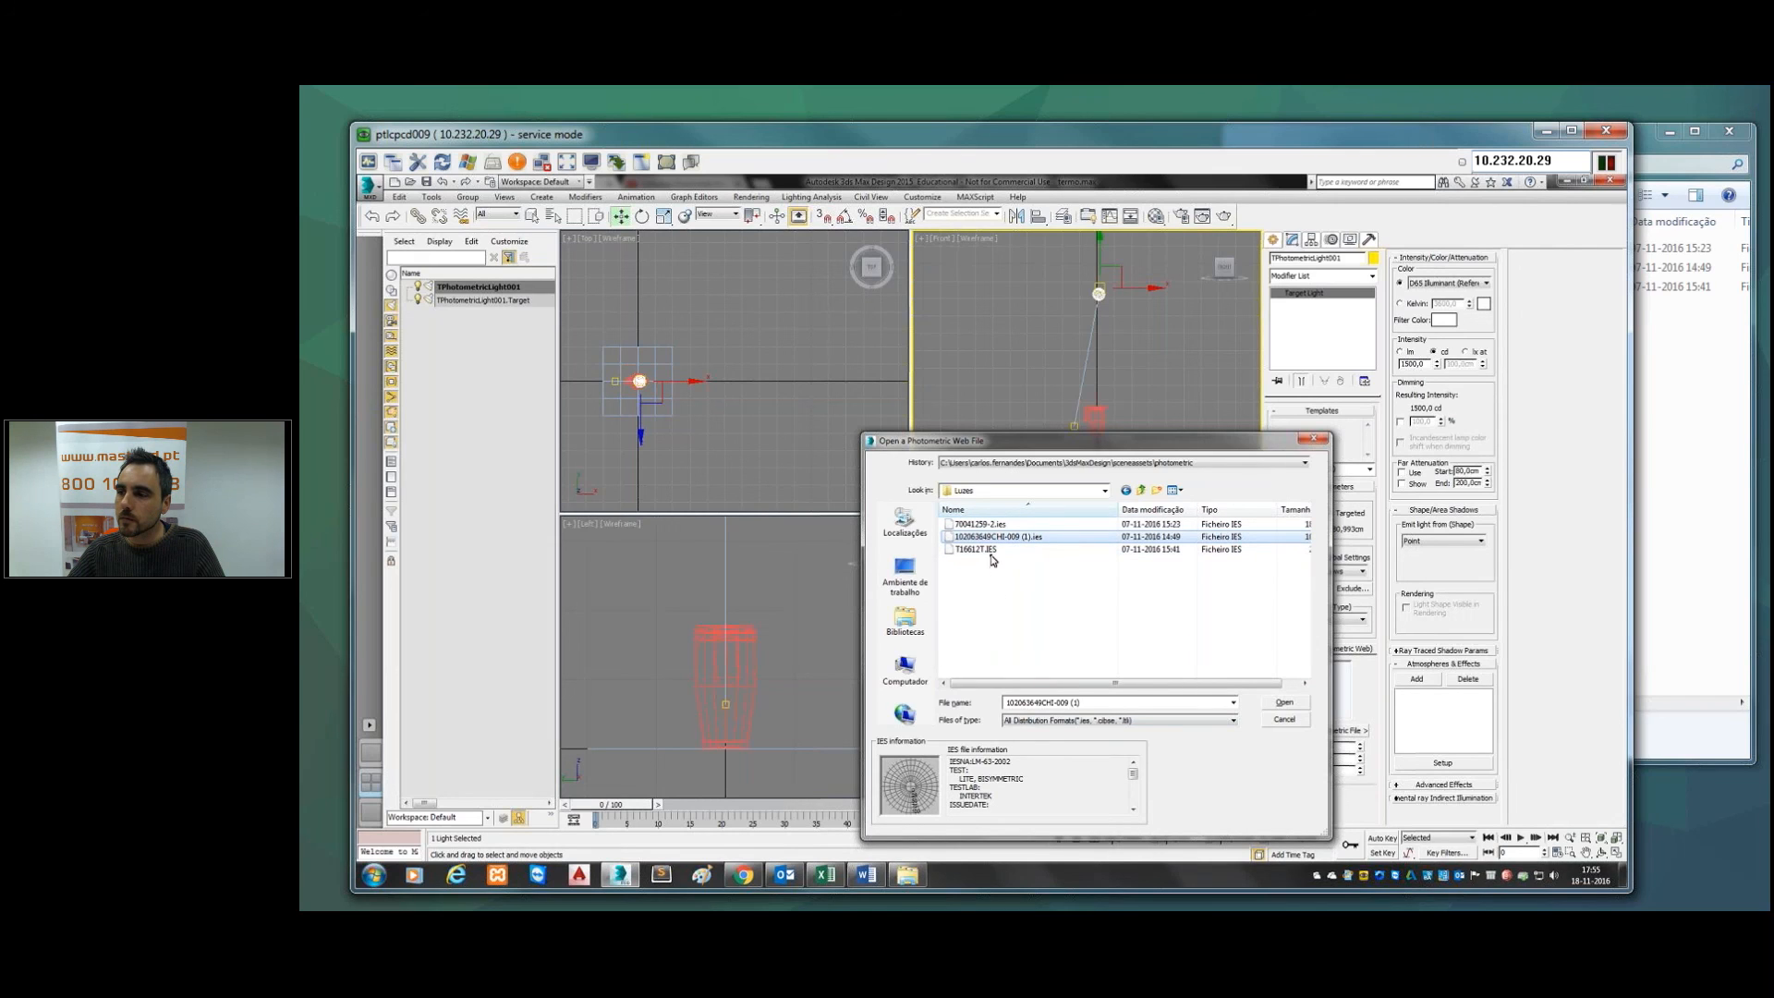
click(990, 553)
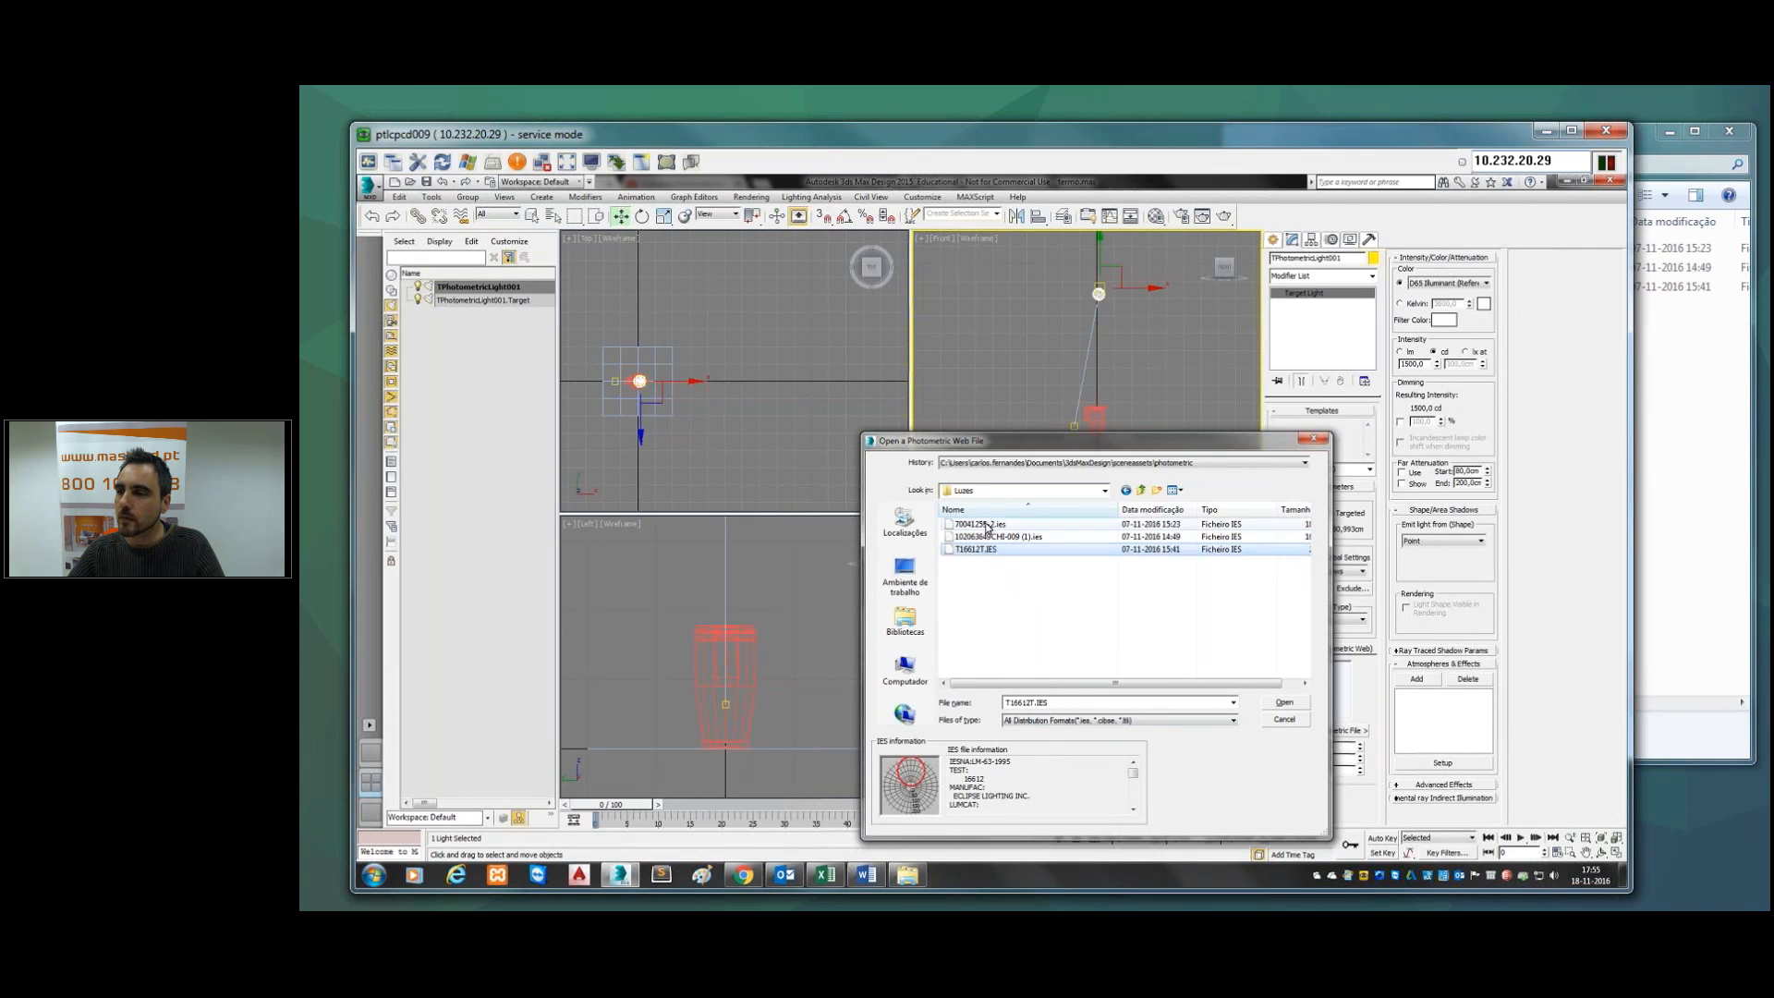
key(Up)
key(Up)
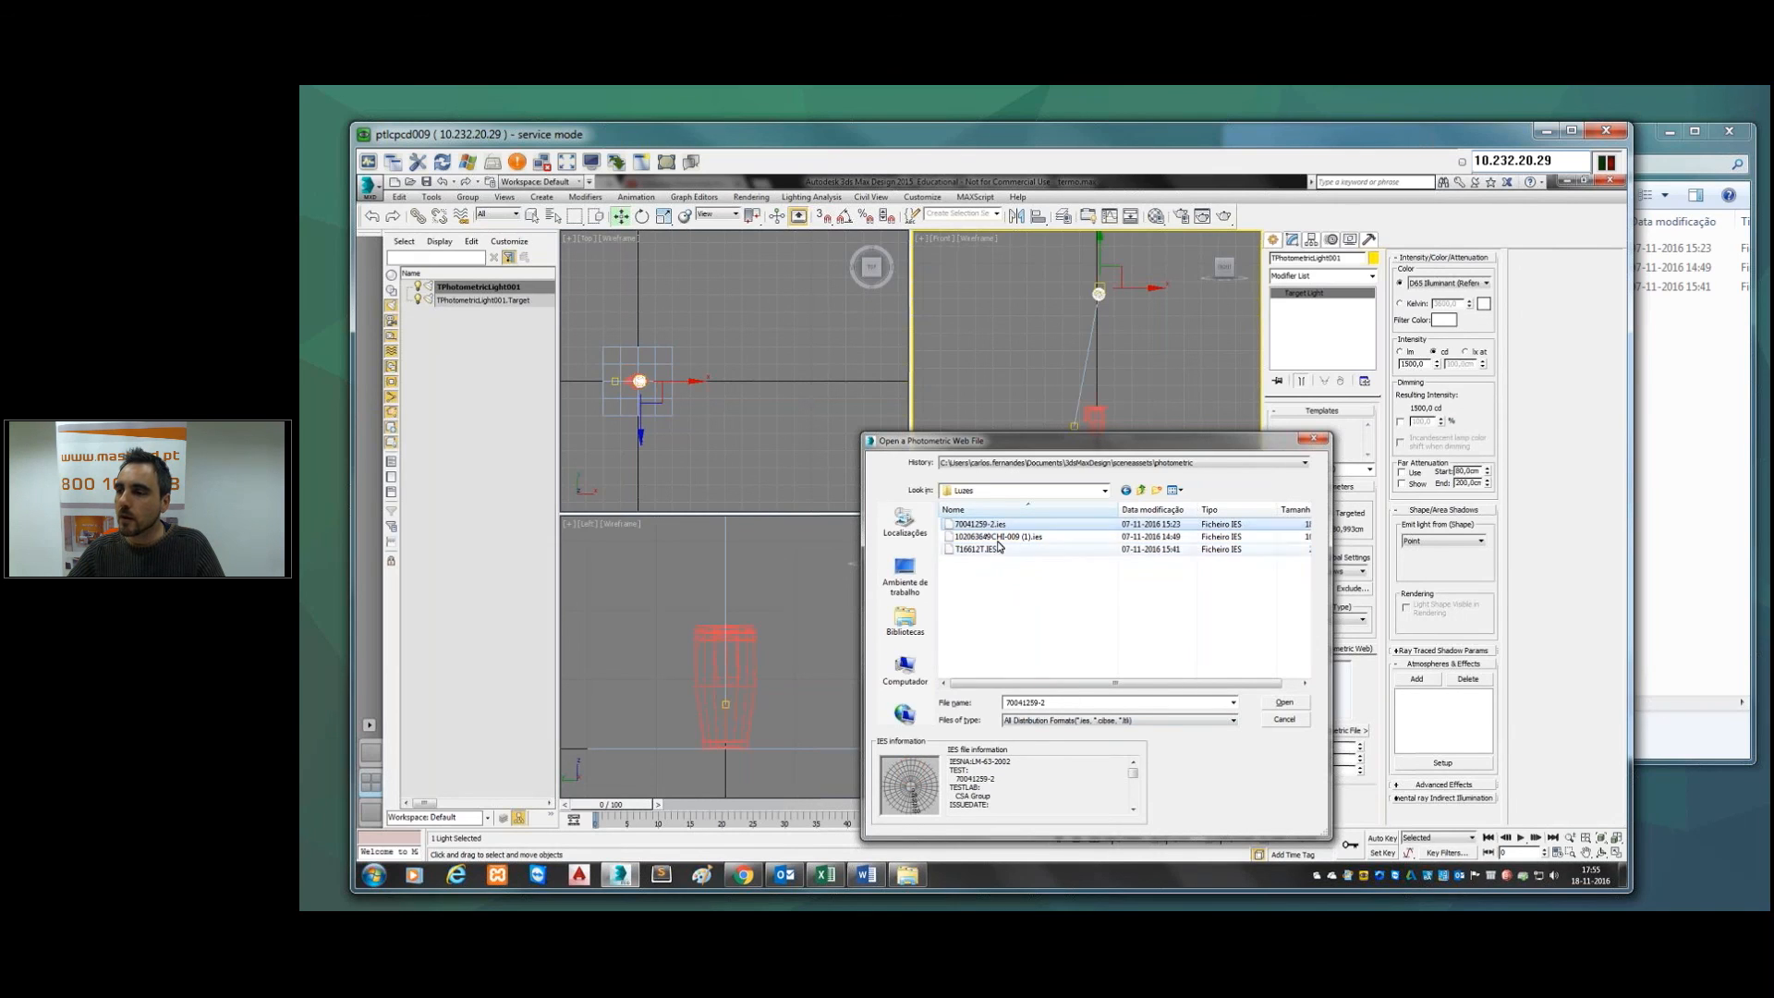
click(1284, 705)
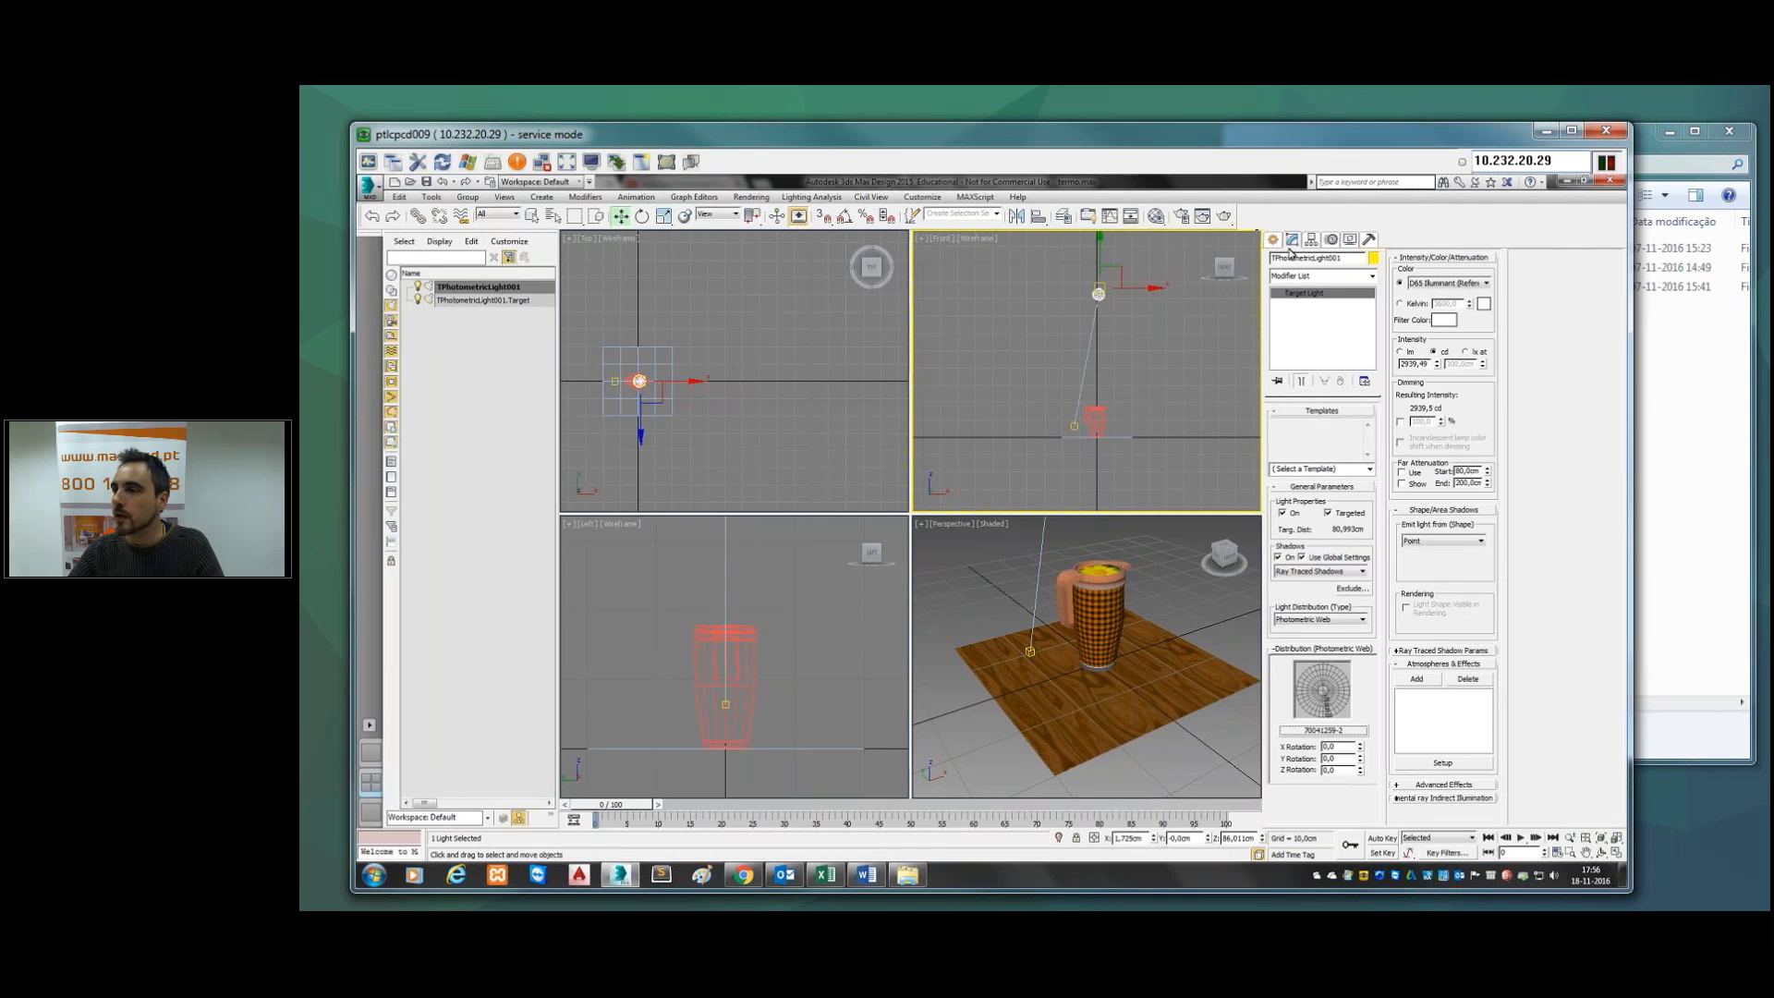
Step: Render the mug scene from the Front view and again from the Perspective view
click(1202, 215)
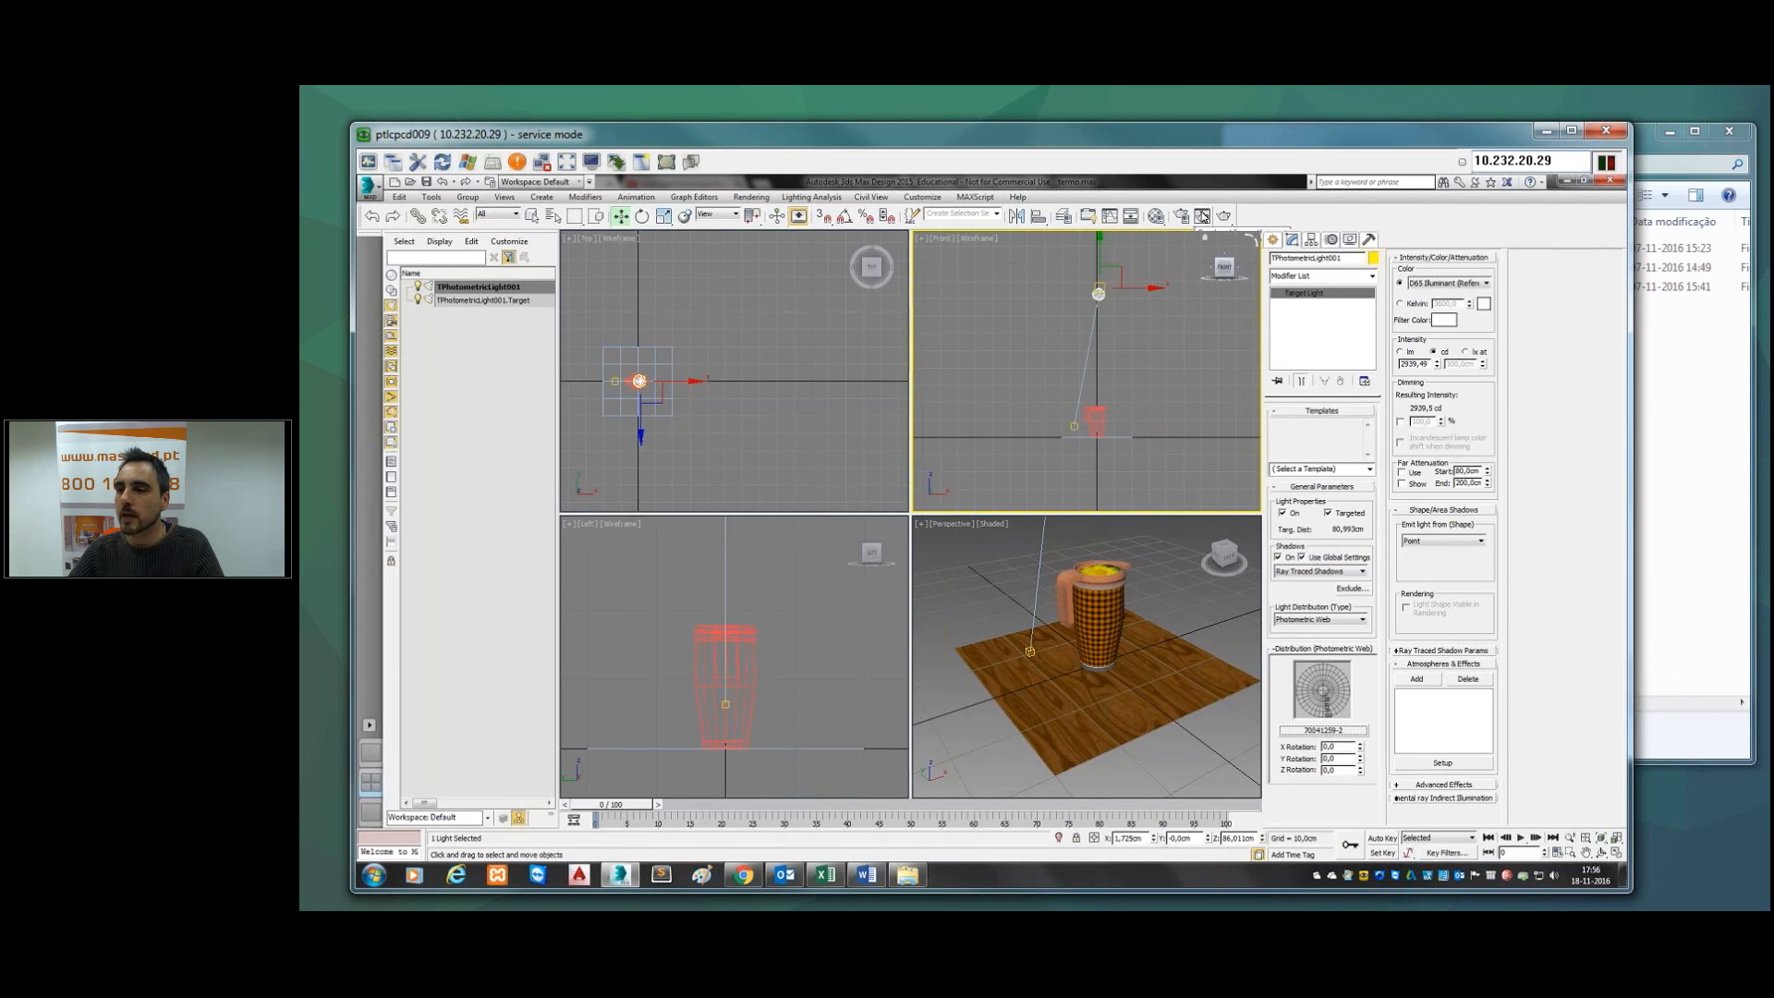
click(843, 777)
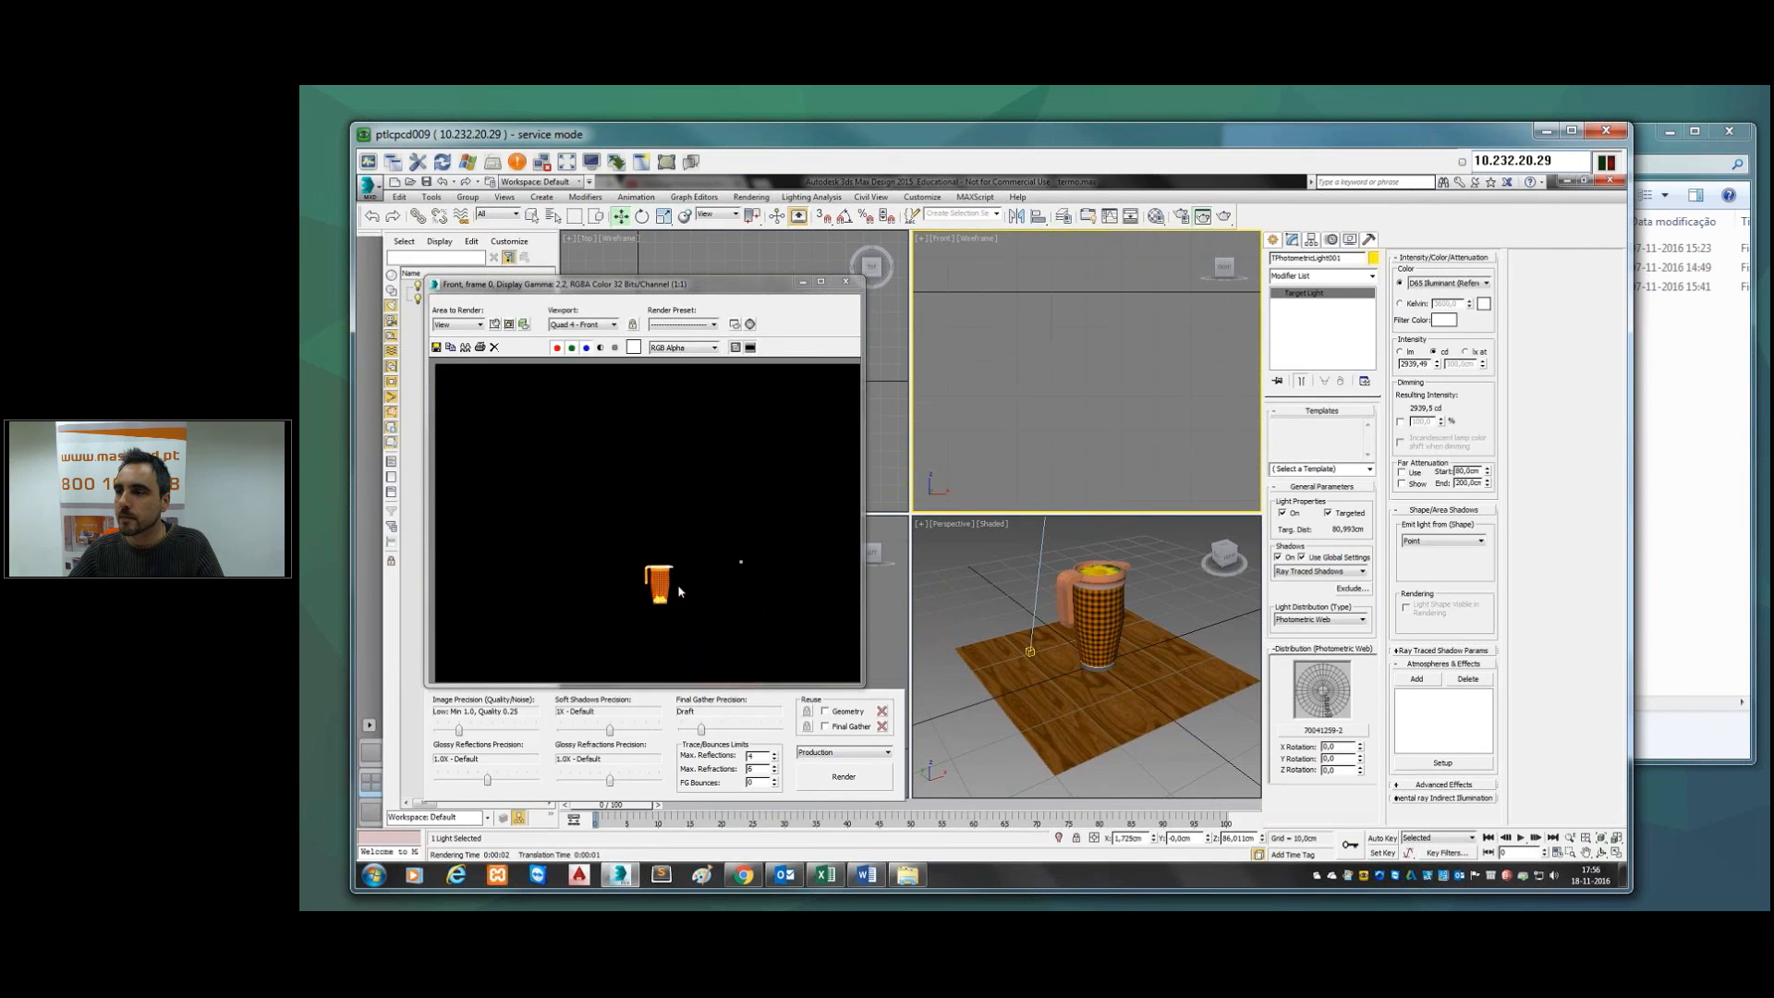
right_click(1033, 754)
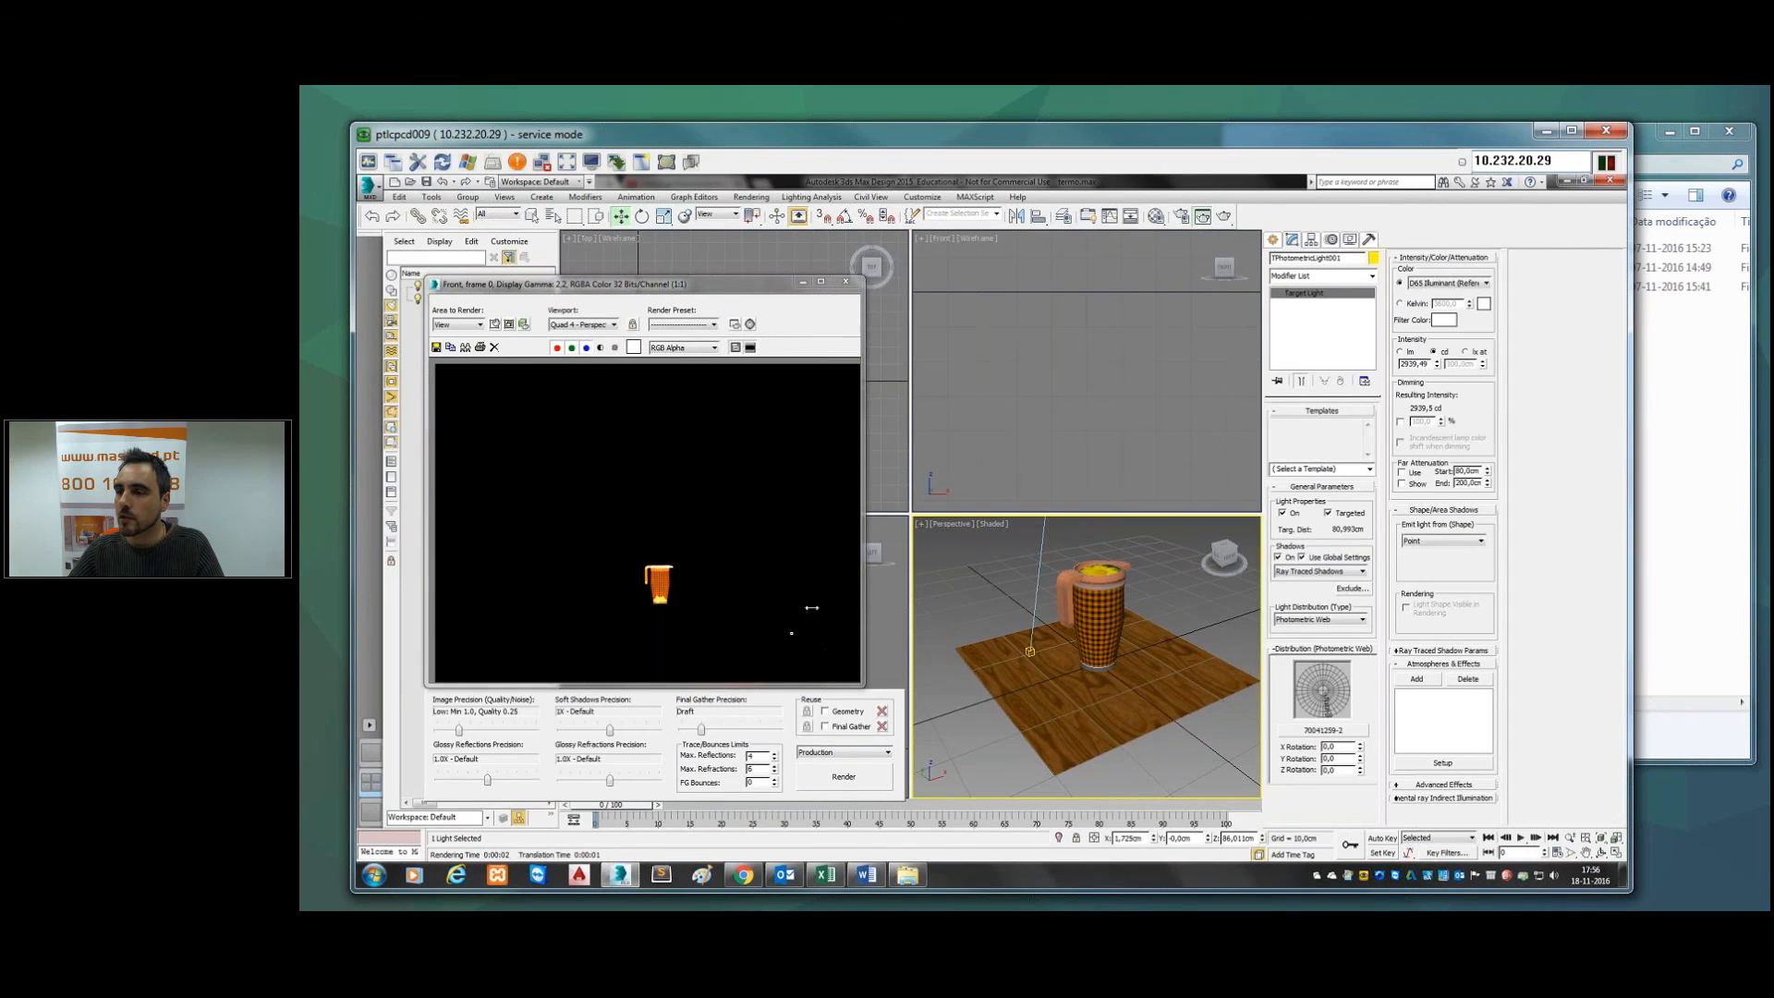
key(shift+q)
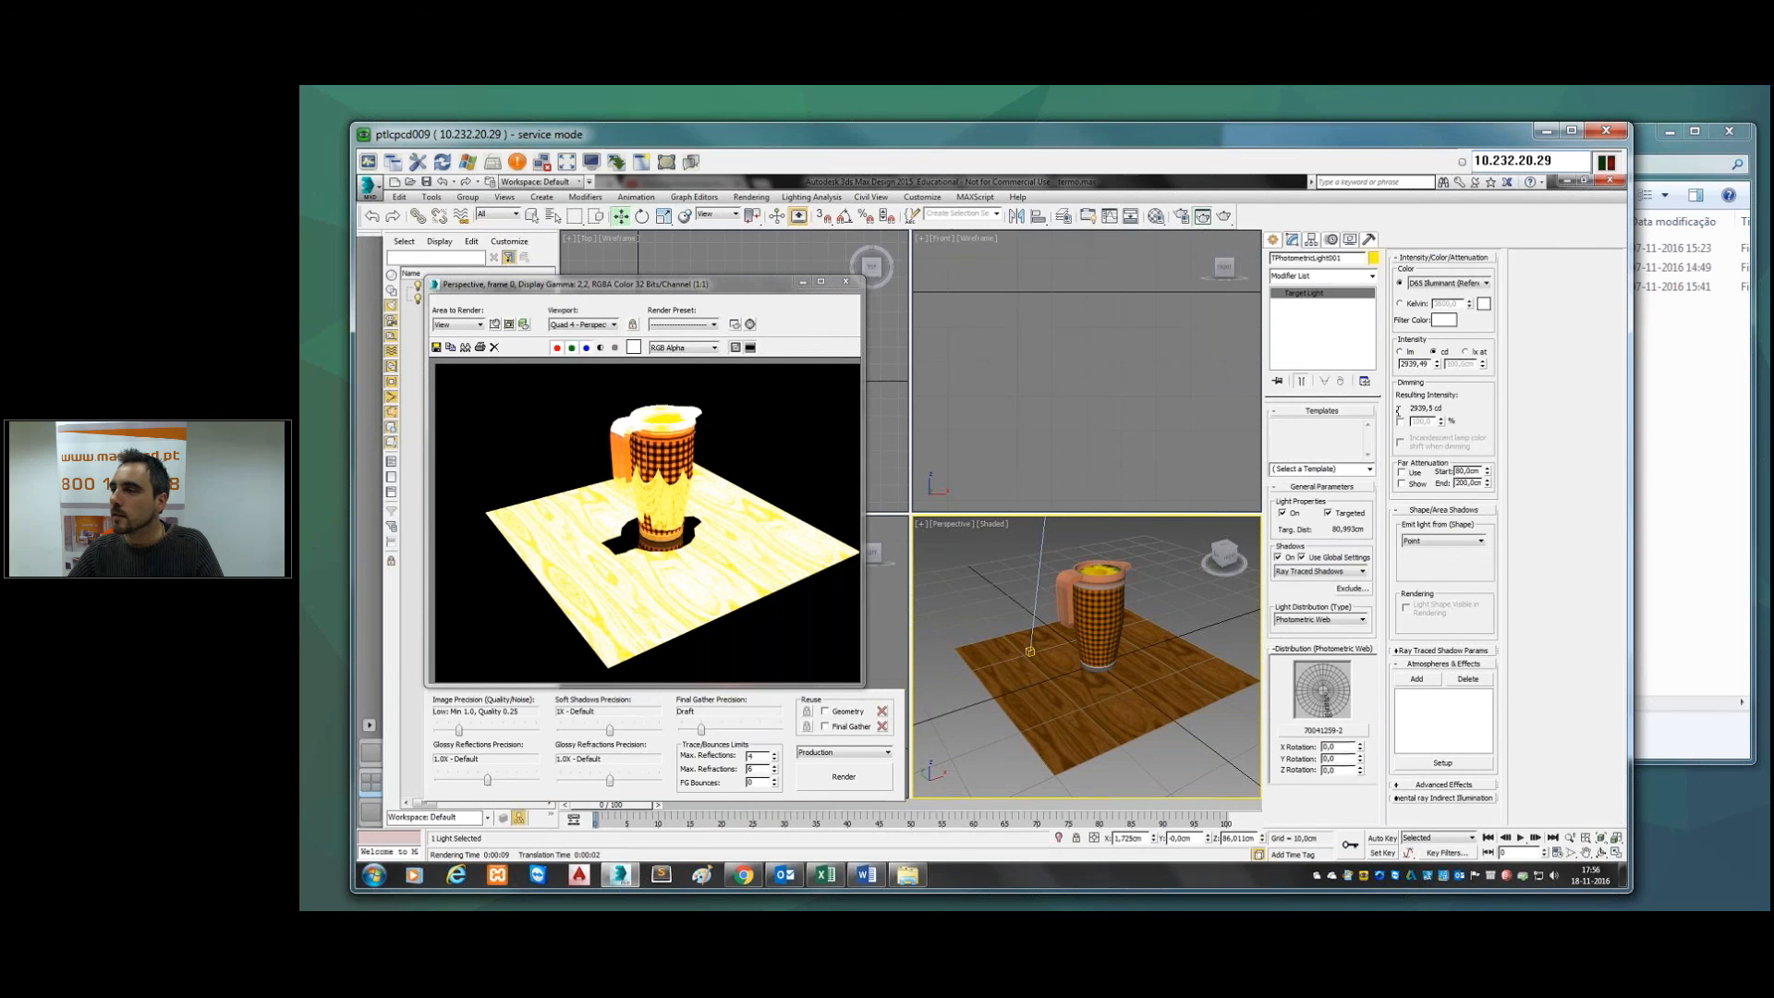
Step: Lower the photometric light's intensity to about 1344 cd, re-rendering the Perspective view at about 1620 cd on the way
drag(1438, 364, 1441, 440)
drag(1445, 527, 1431, 431)
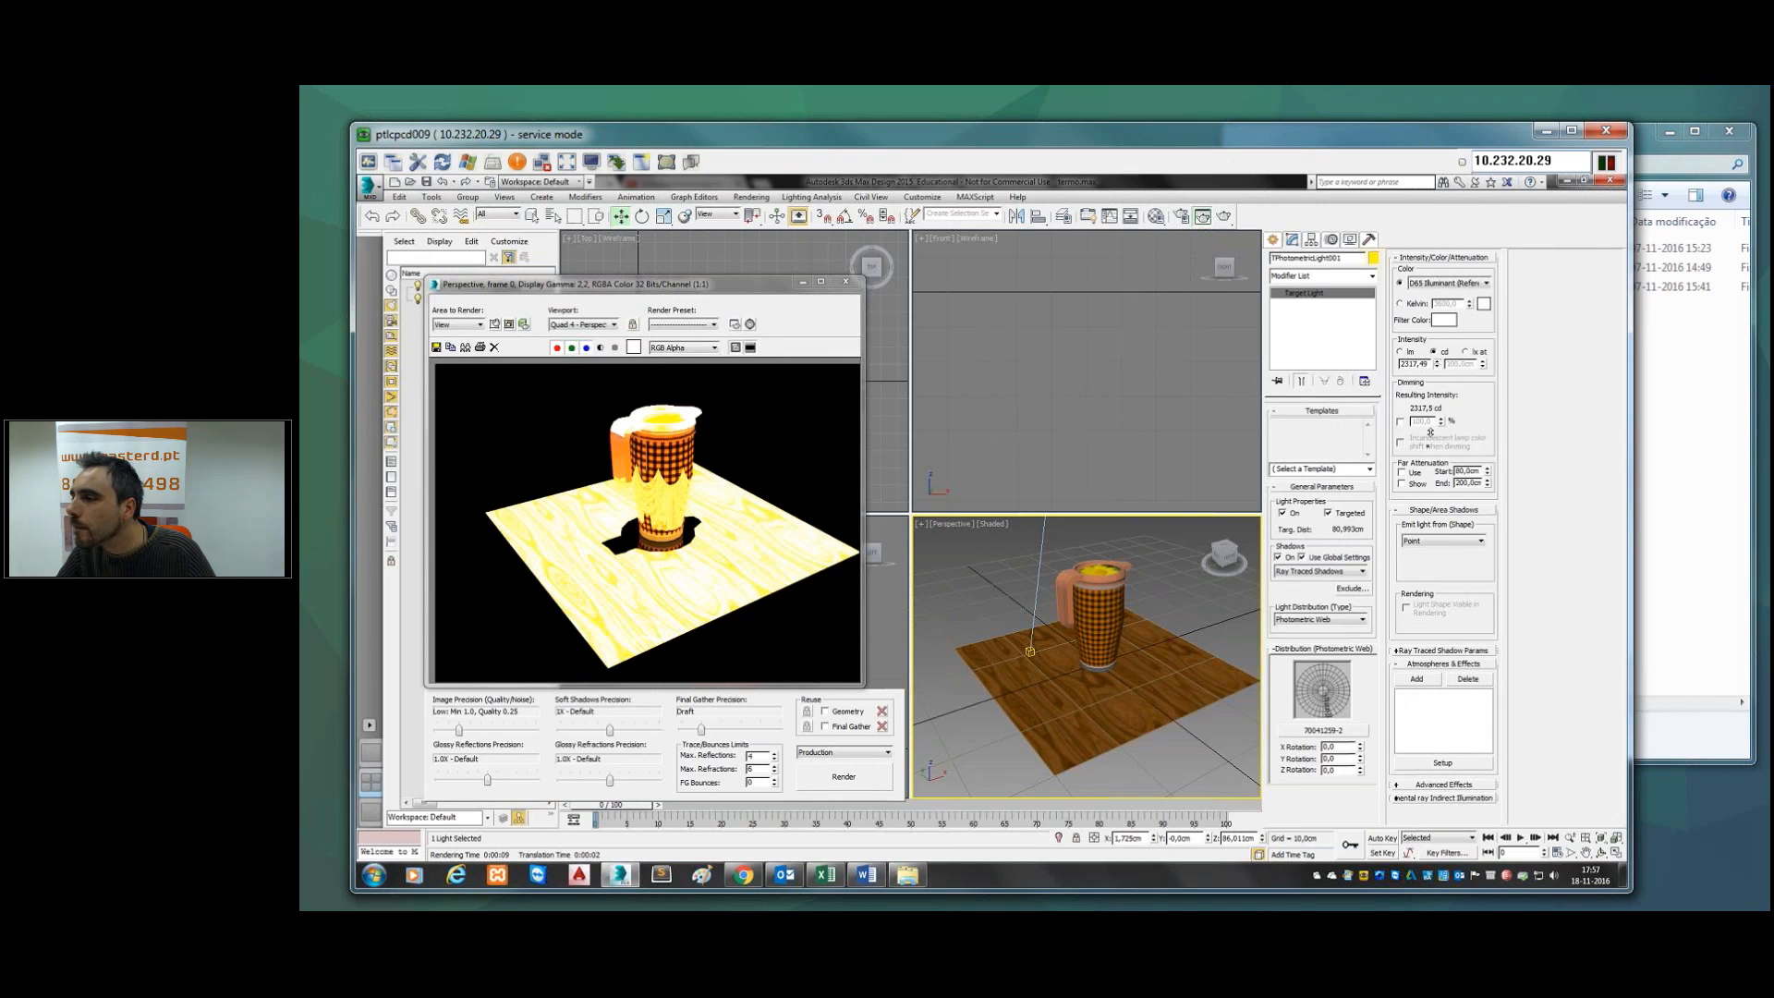
drag(1428, 728, 1427, 829)
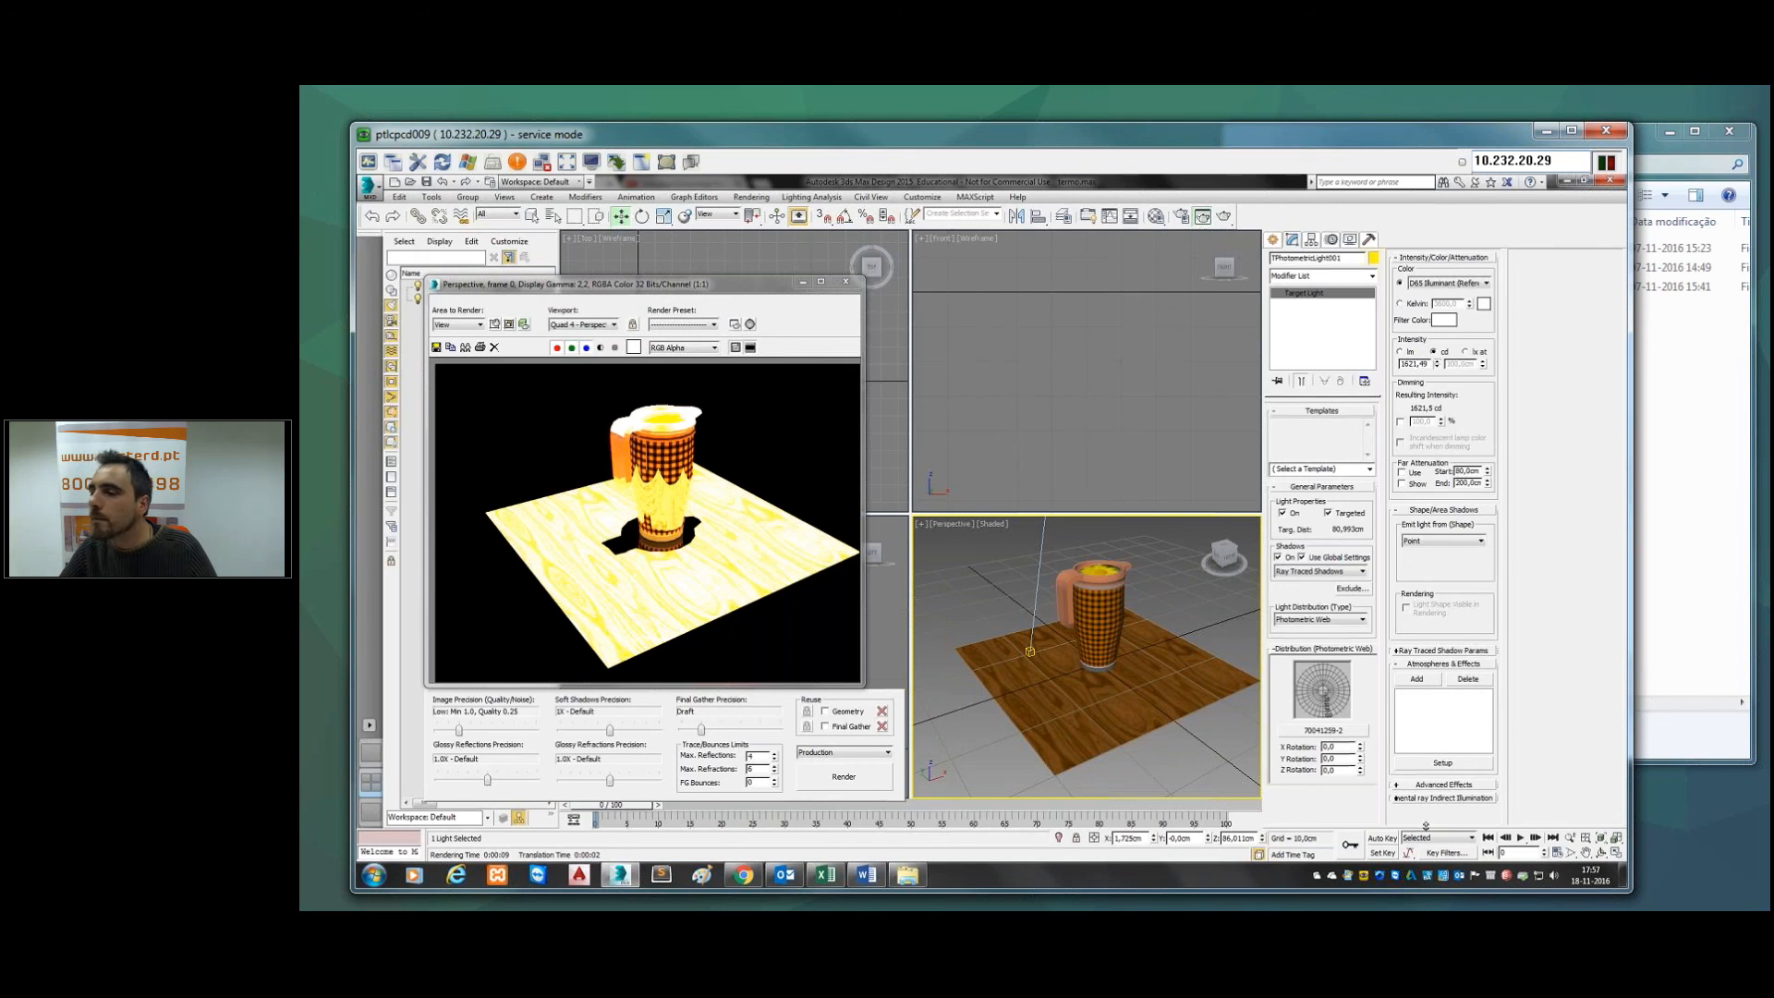
click(869, 781)
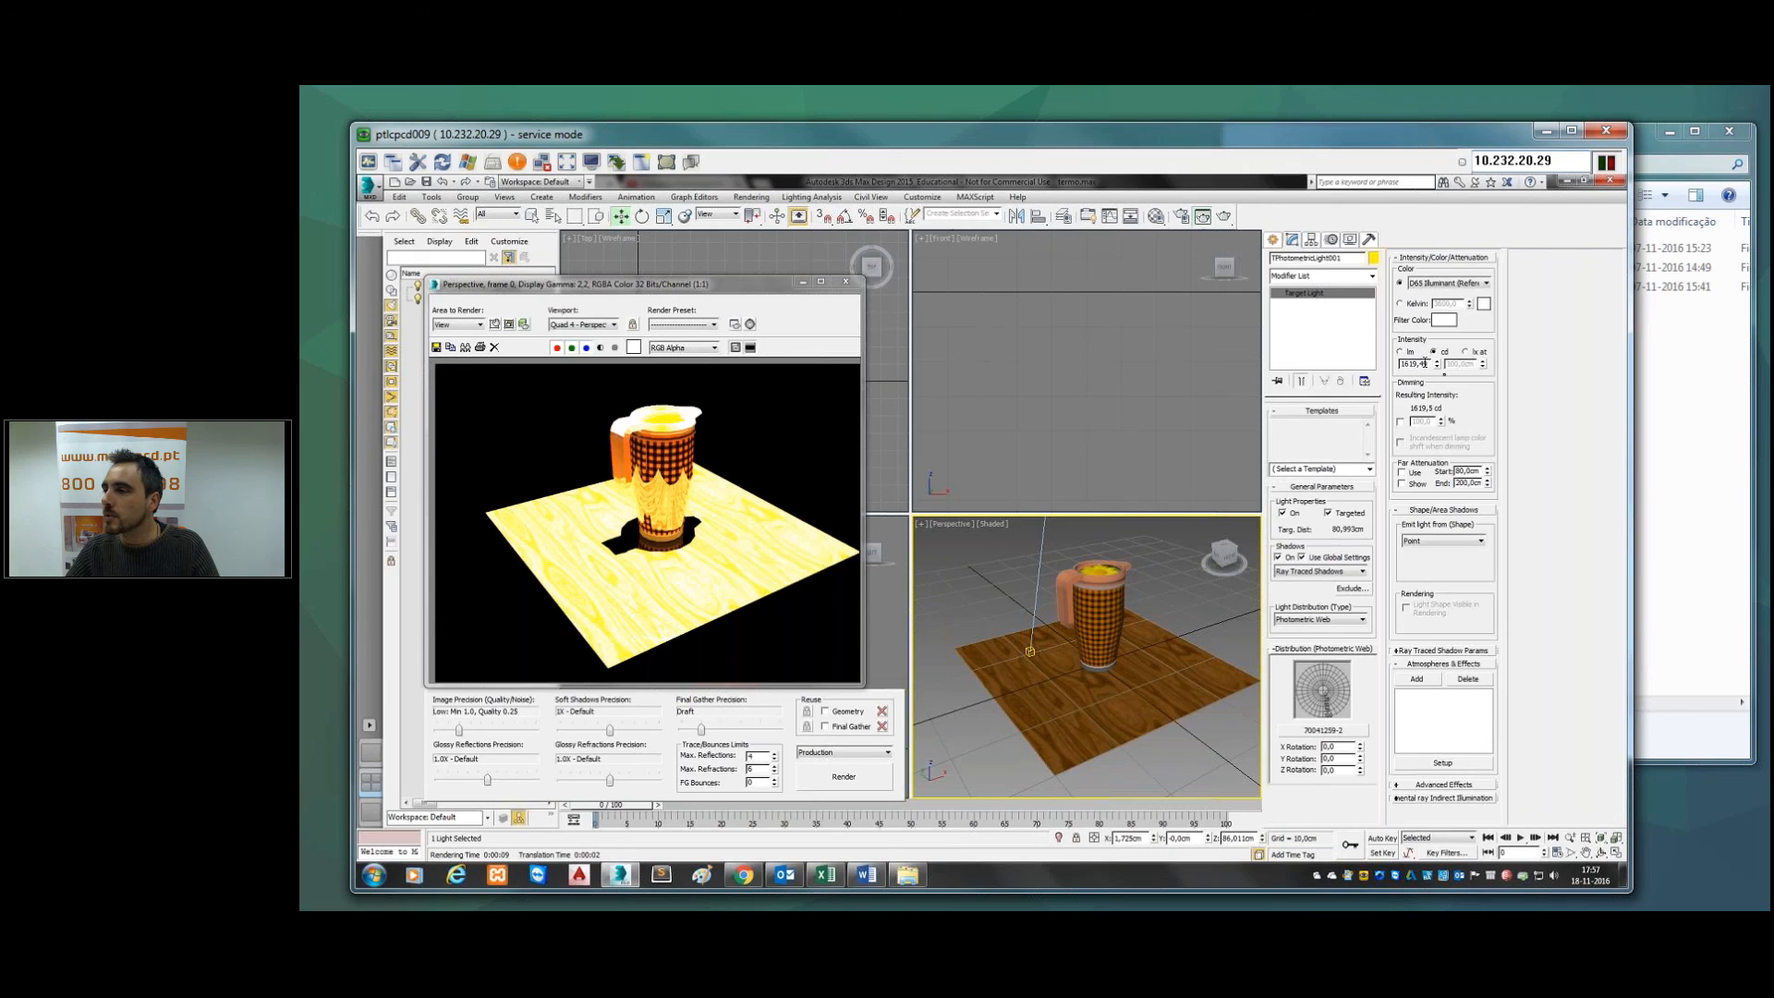
drag(1438, 363, 1432, 475)
drag(1432, 542, 1433, 558)
Step: Switch the light's color to Kelvin at 1000 and render the Perspective view
click(1400, 303)
drag(1469, 304, 1471, 469)
click(848, 782)
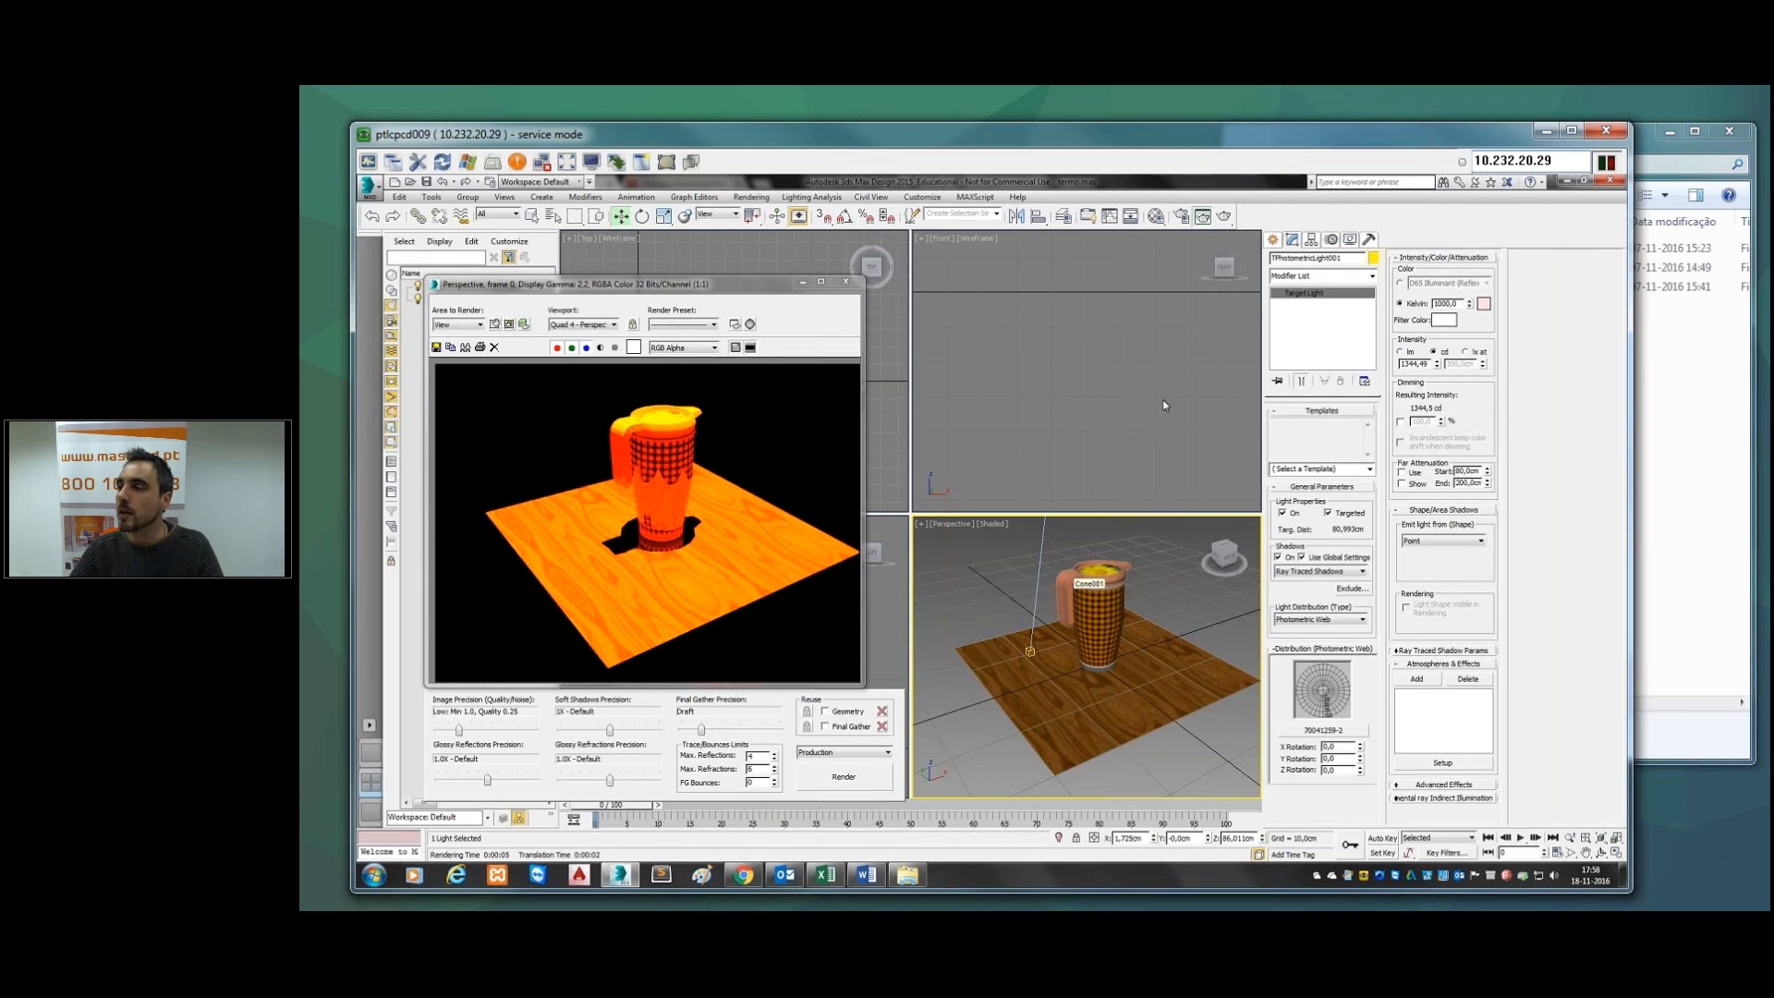
Step: Keep the Photometric Web distribution and replace the light's photometric file with 102063649CHI-009 (1).ies
click(1277, 242)
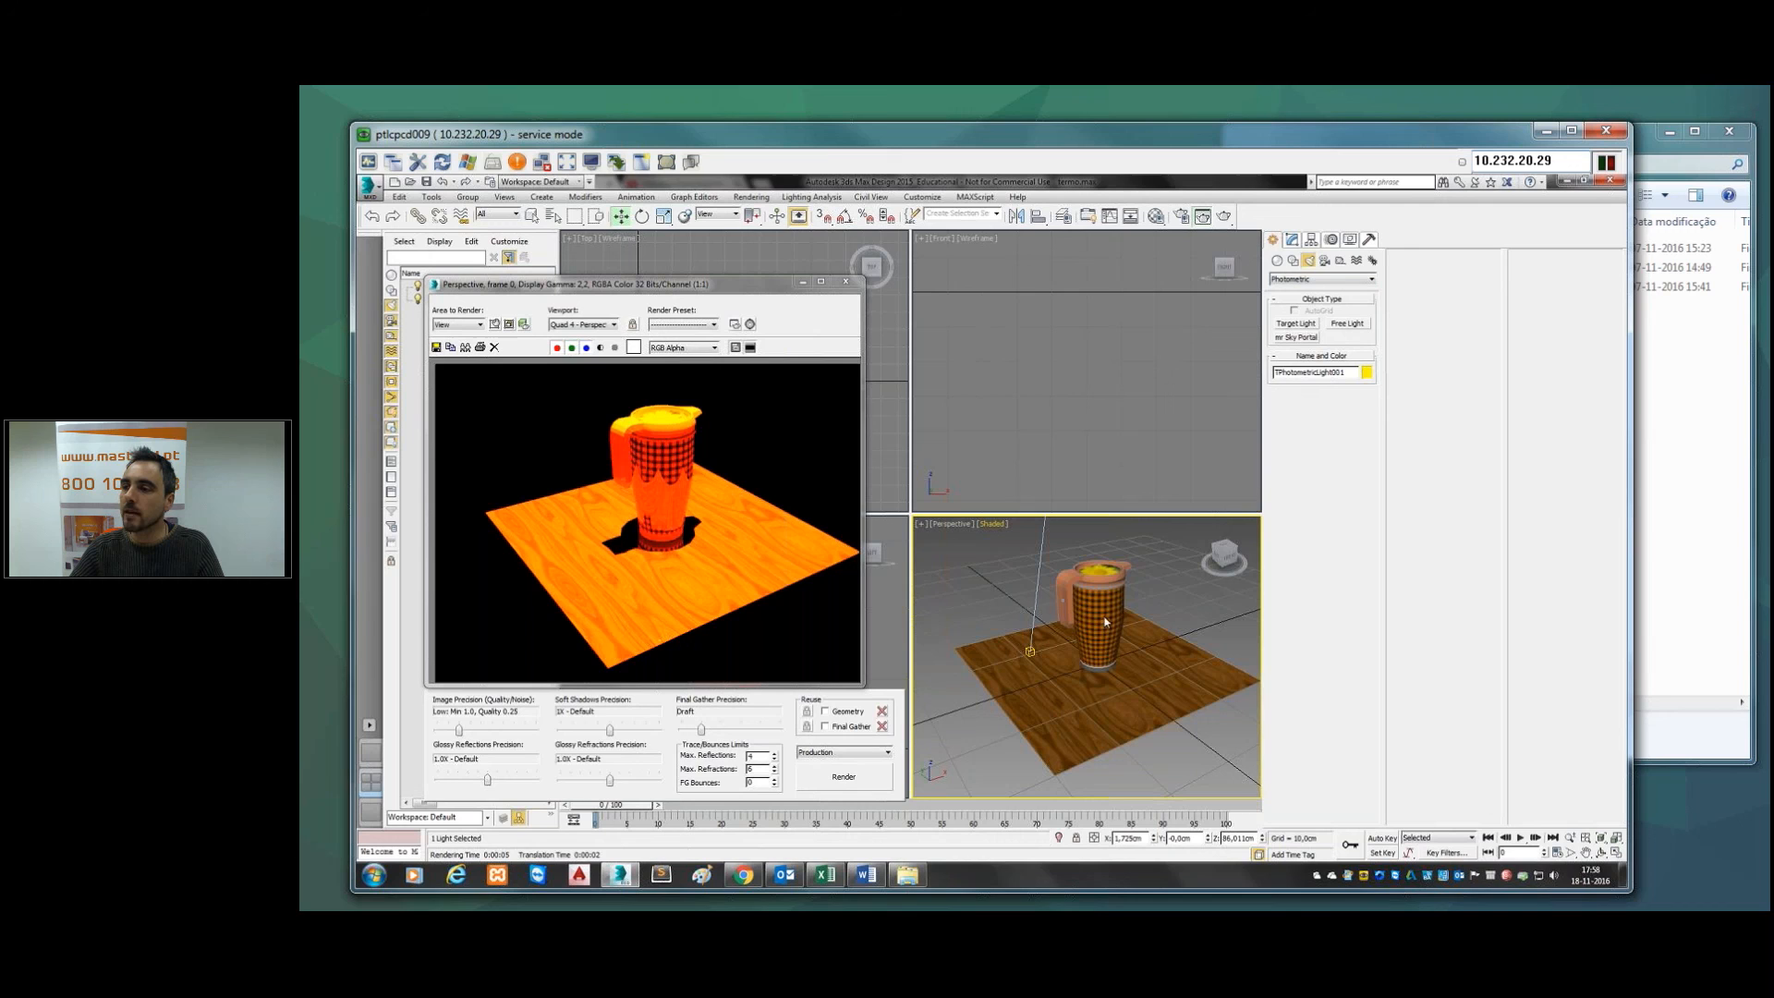
click(1292, 241)
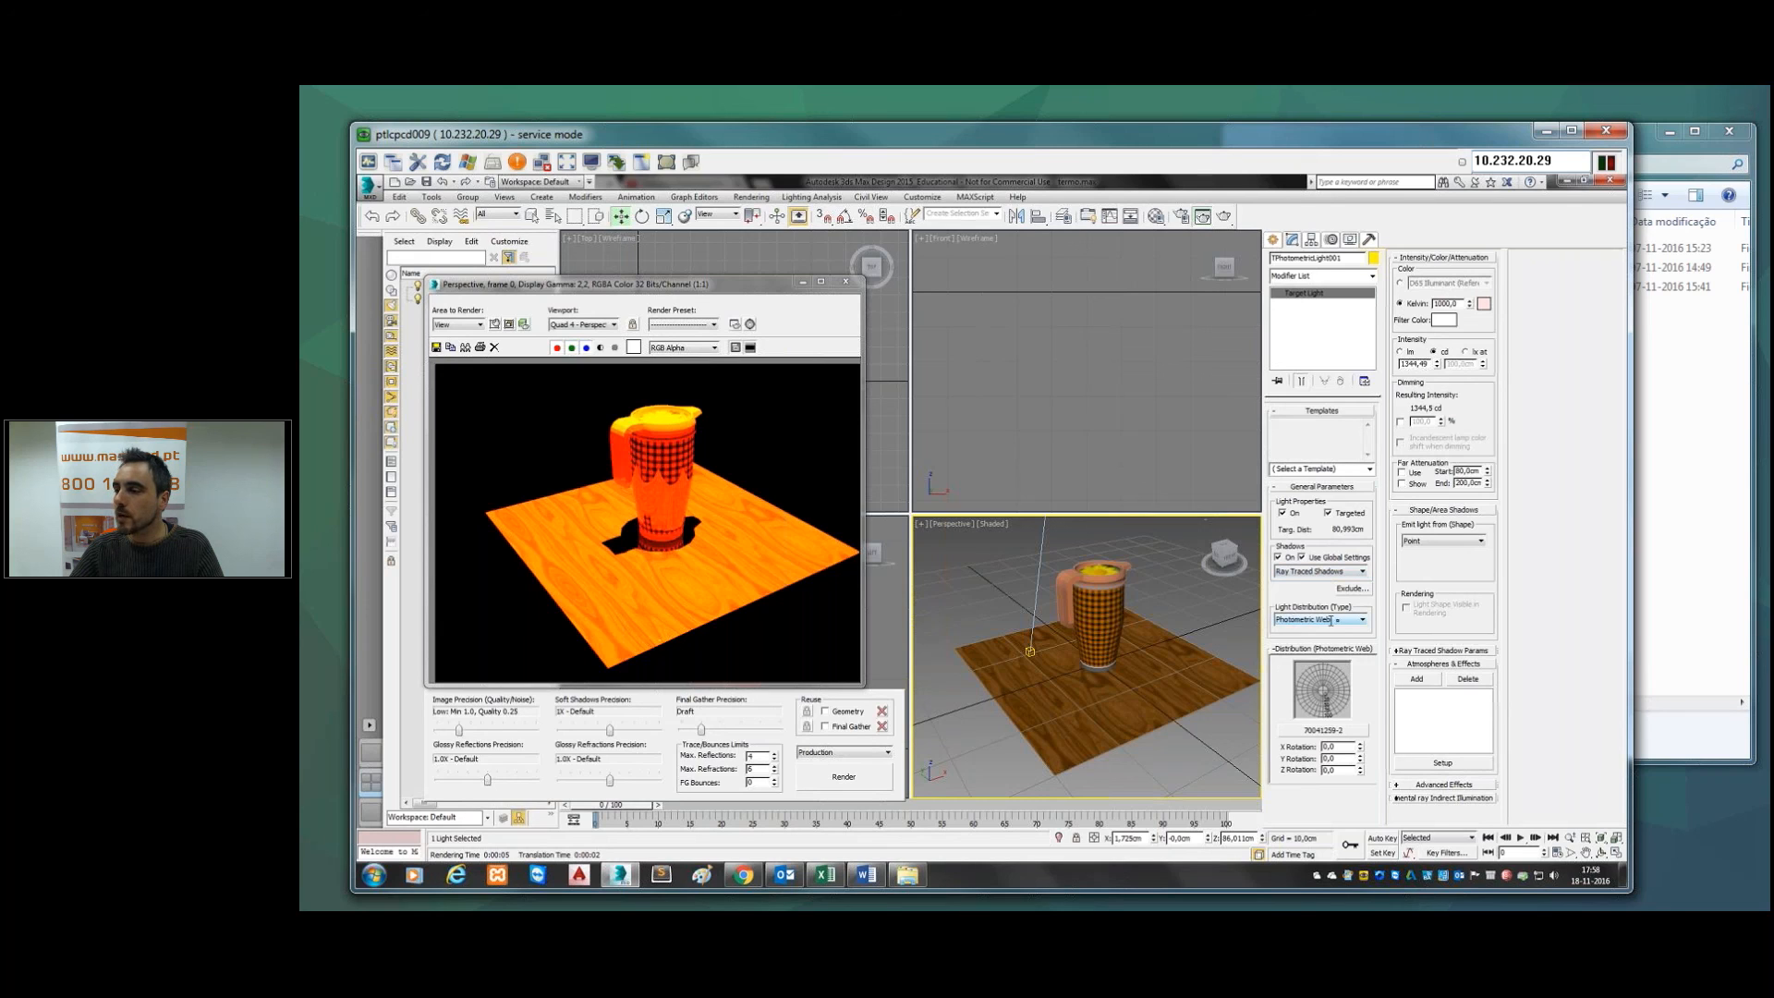
click(1362, 620)
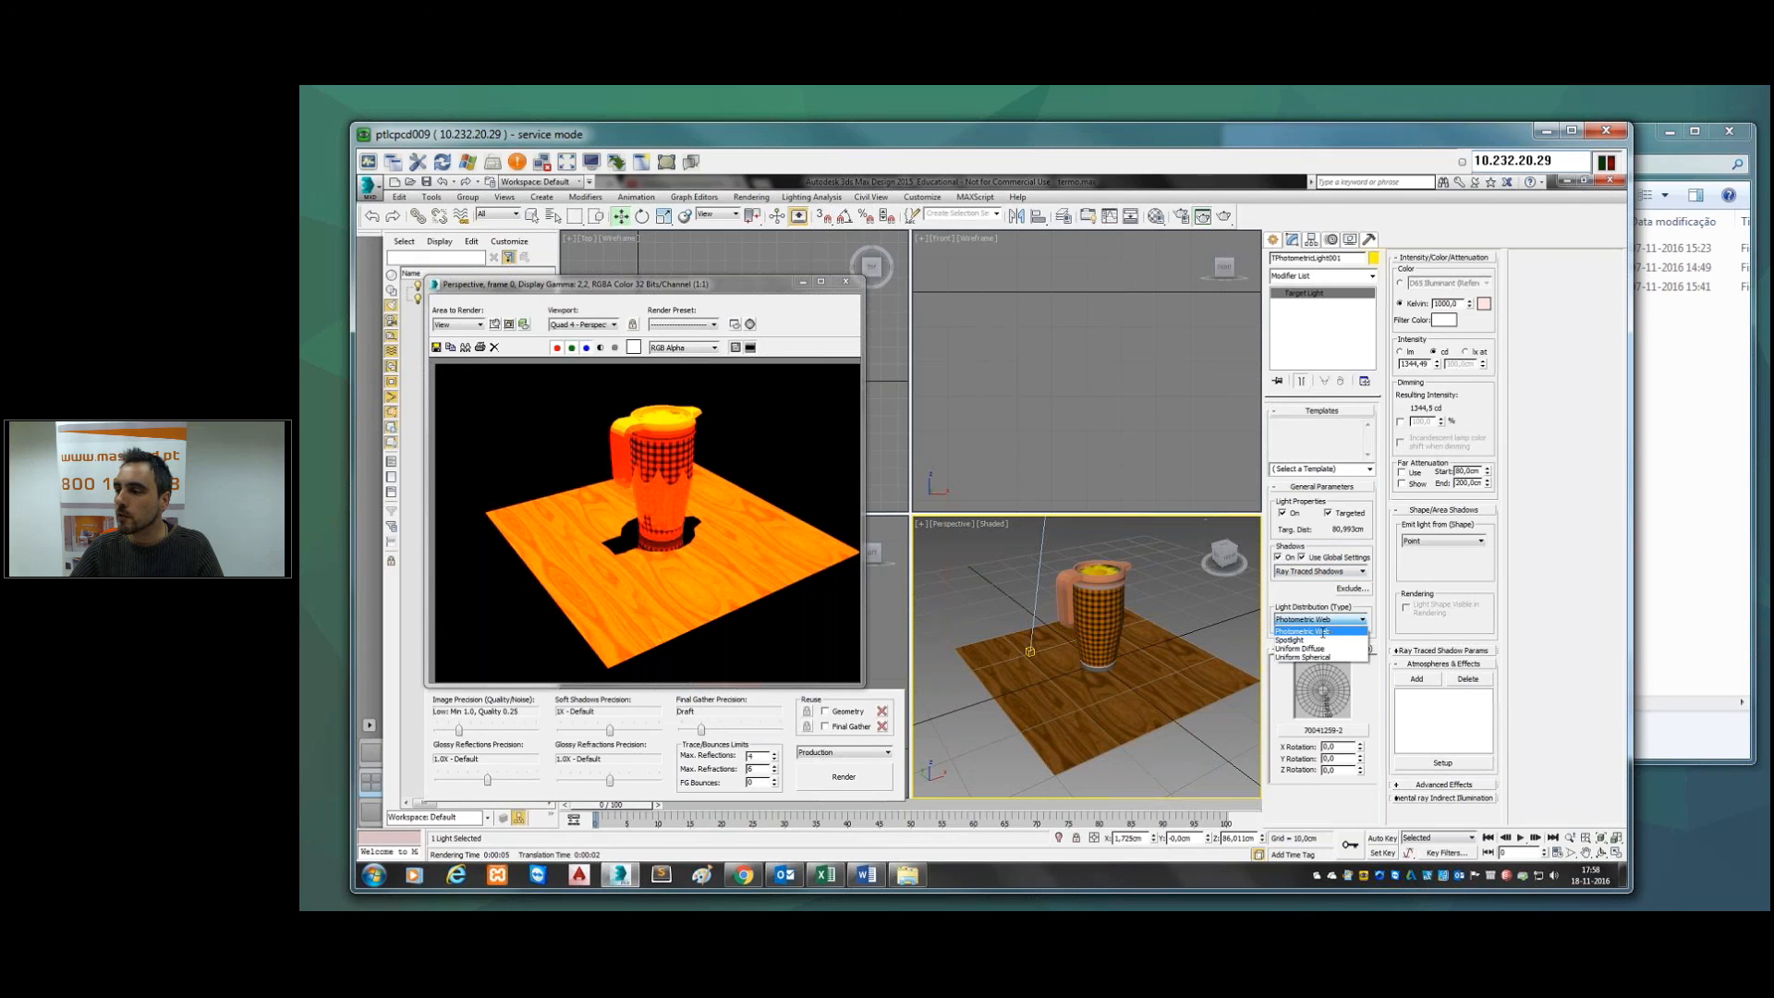
click(1356, 631)
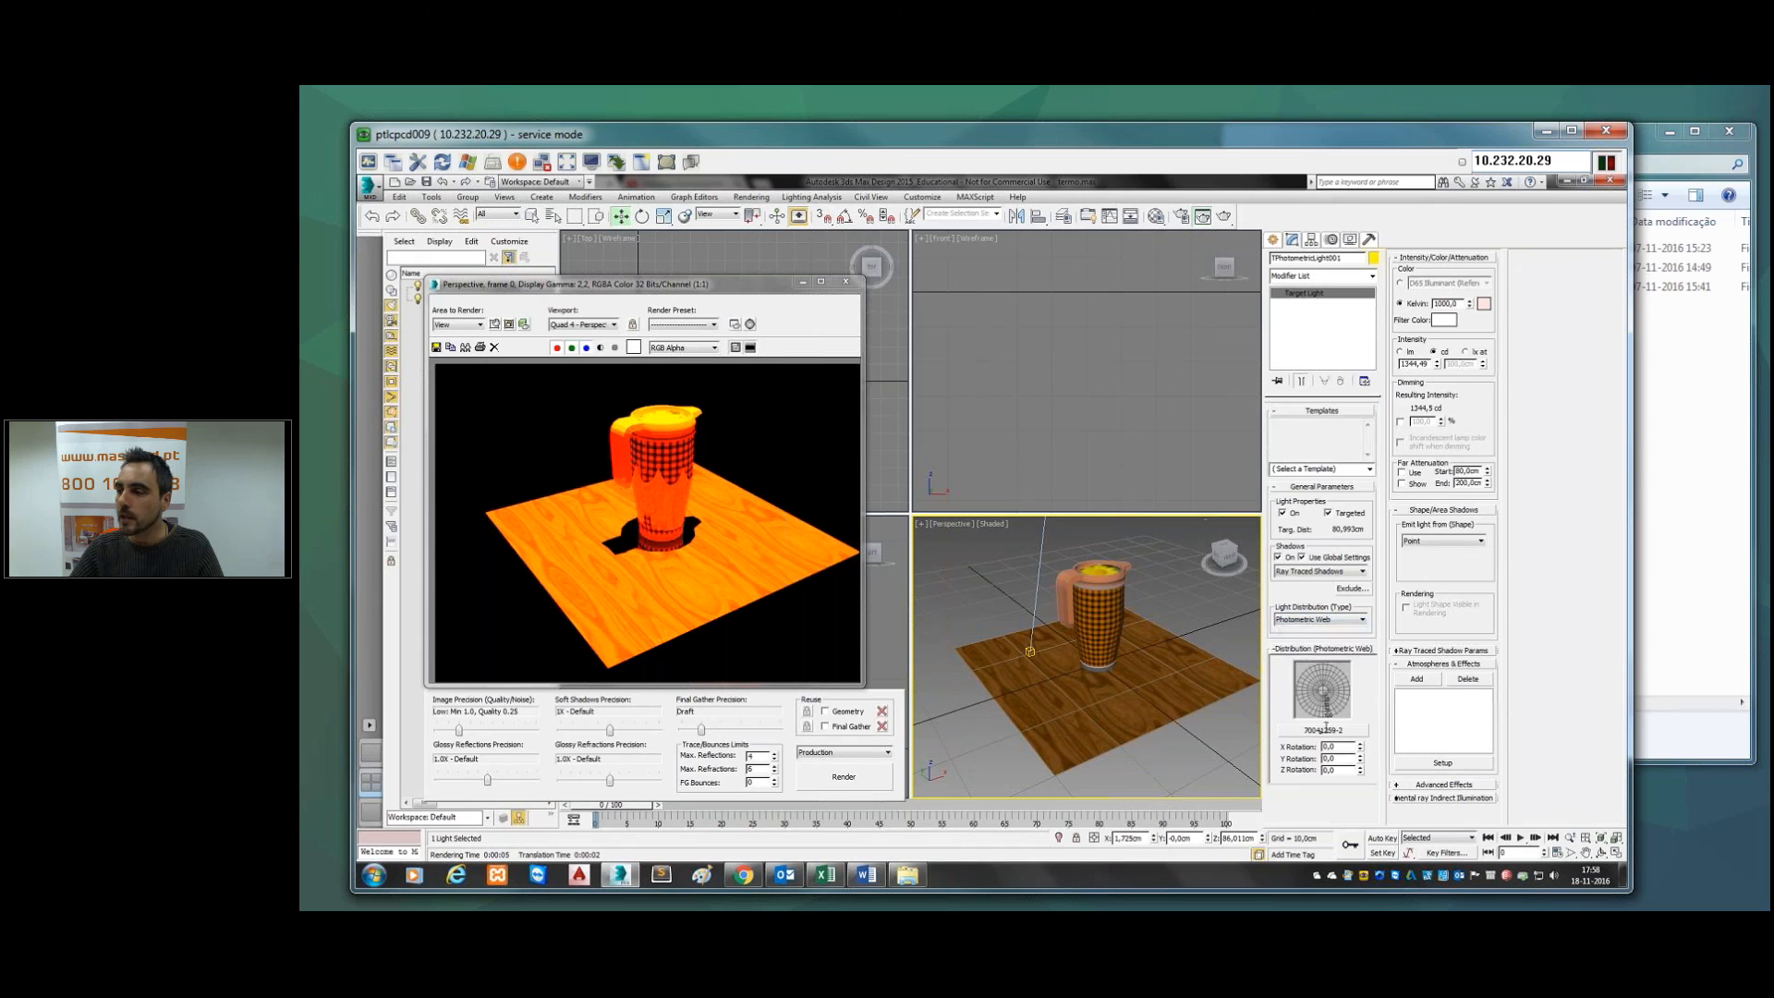
click(1337, 725)
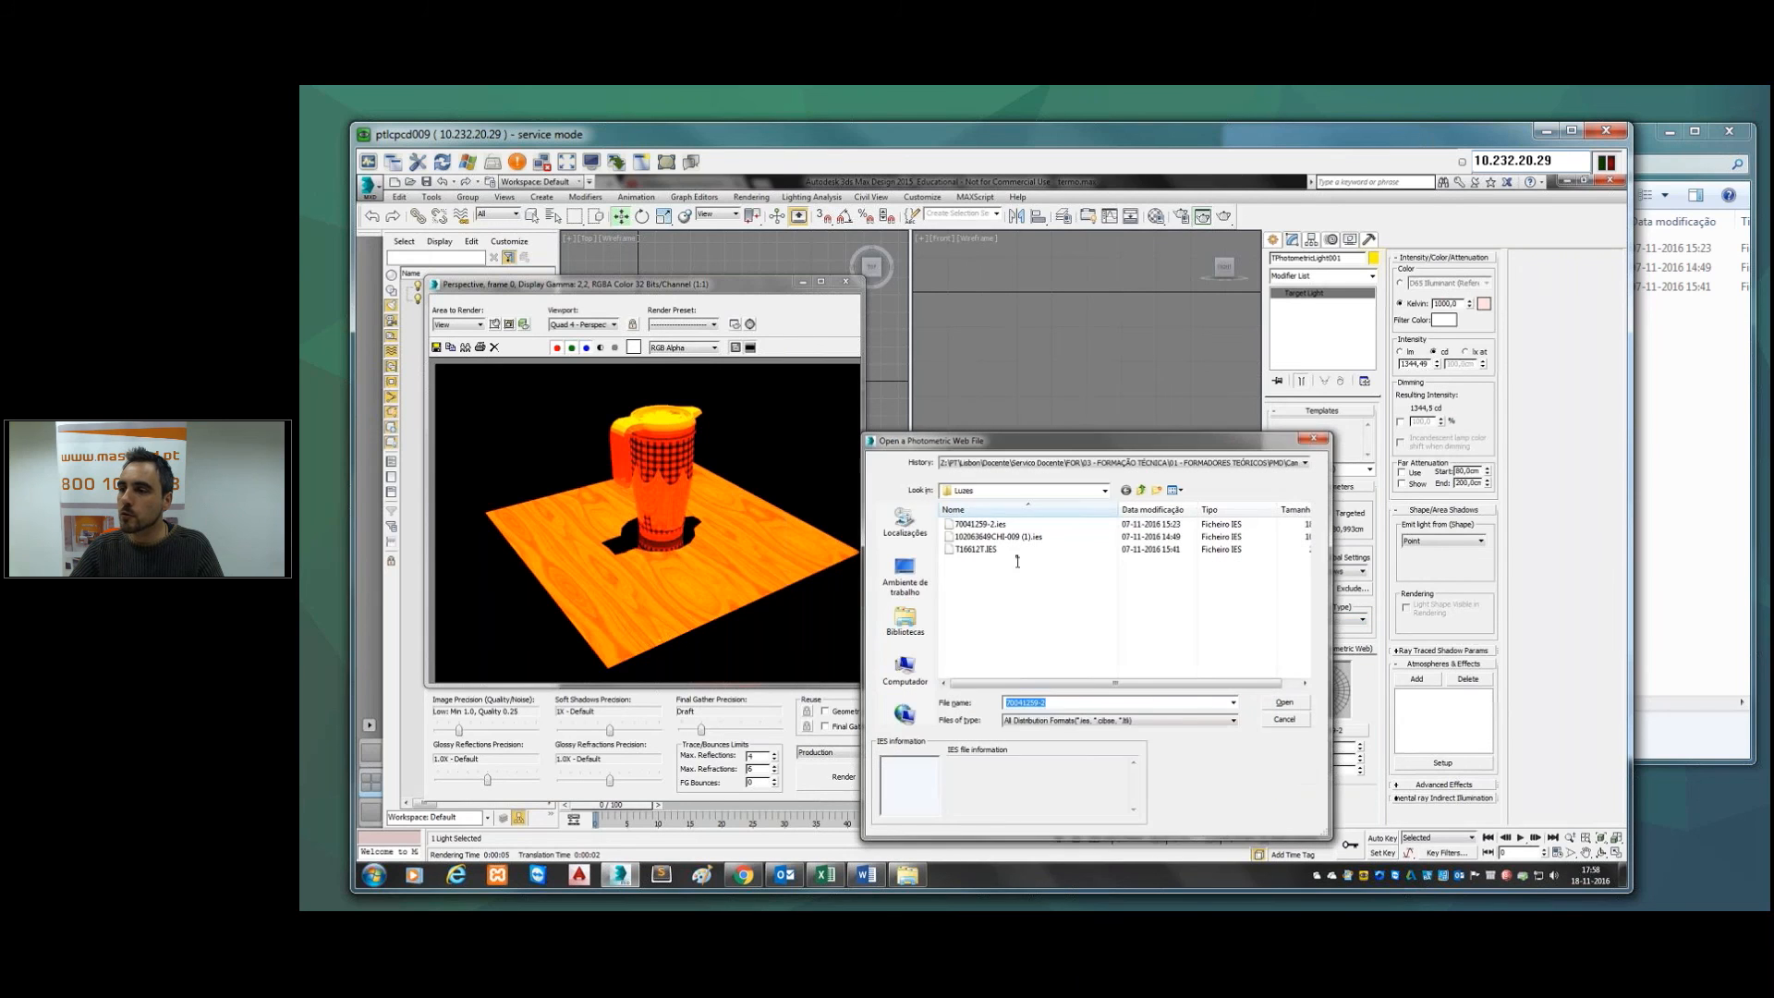
click(1063, 536)
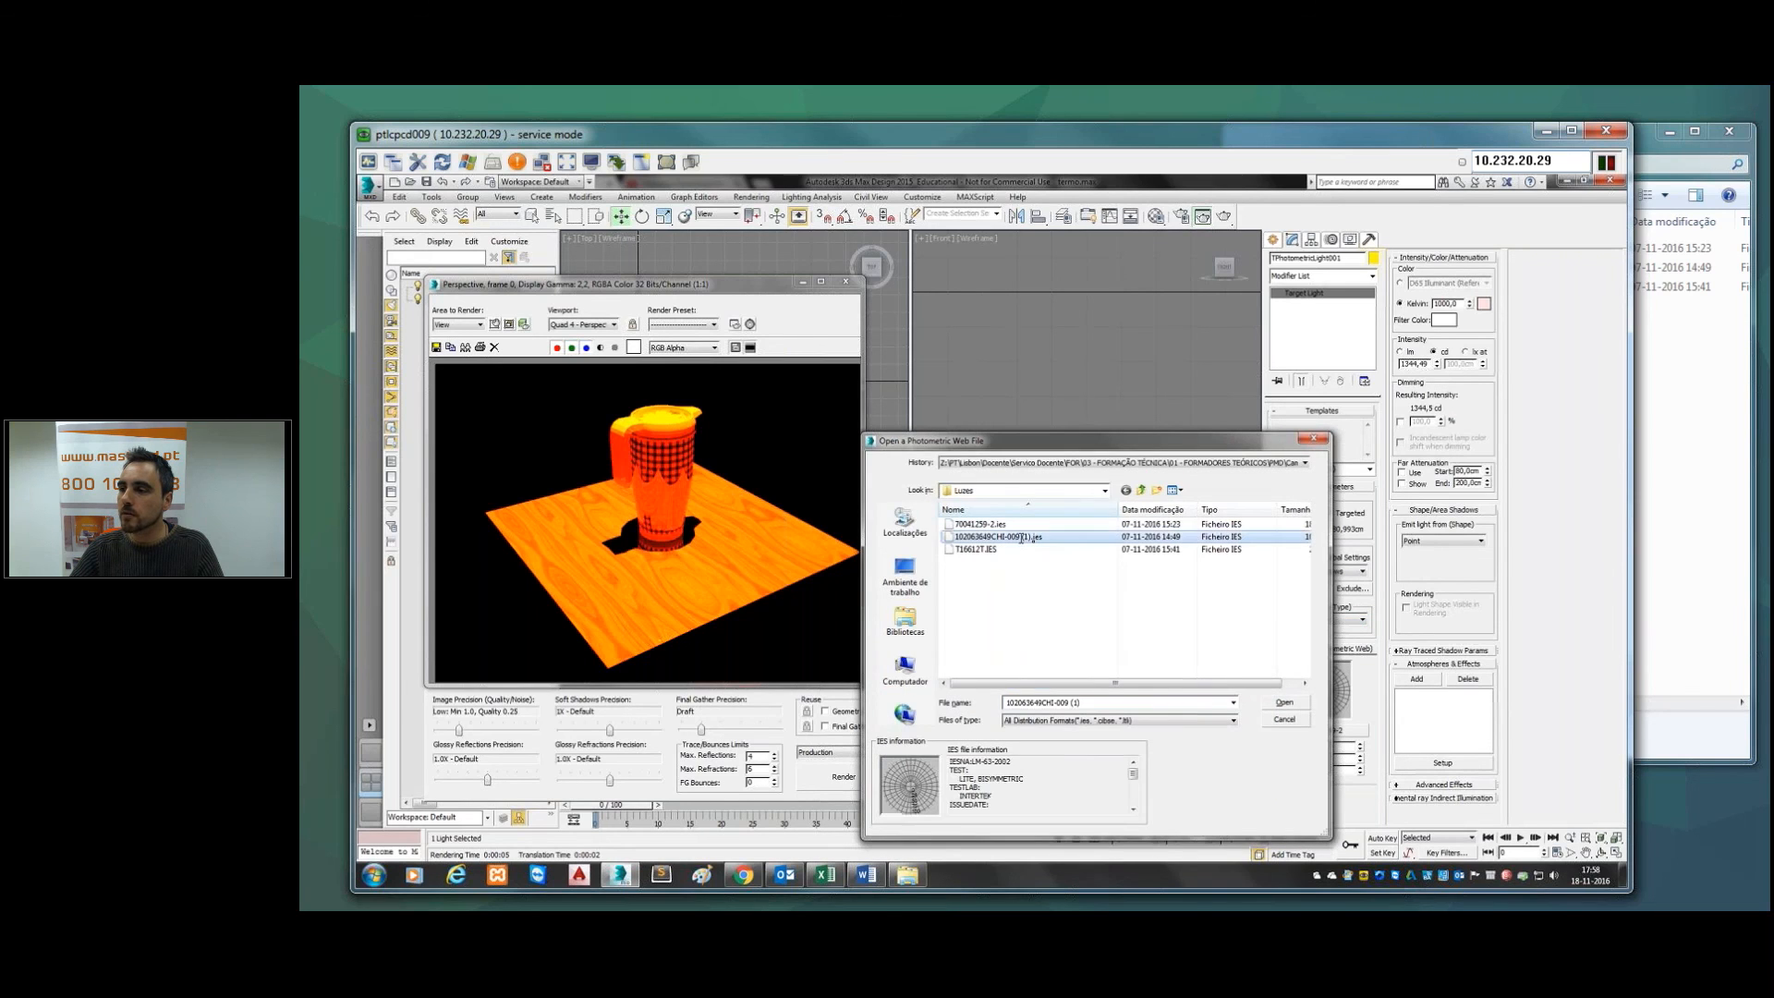
click(1284, 704)
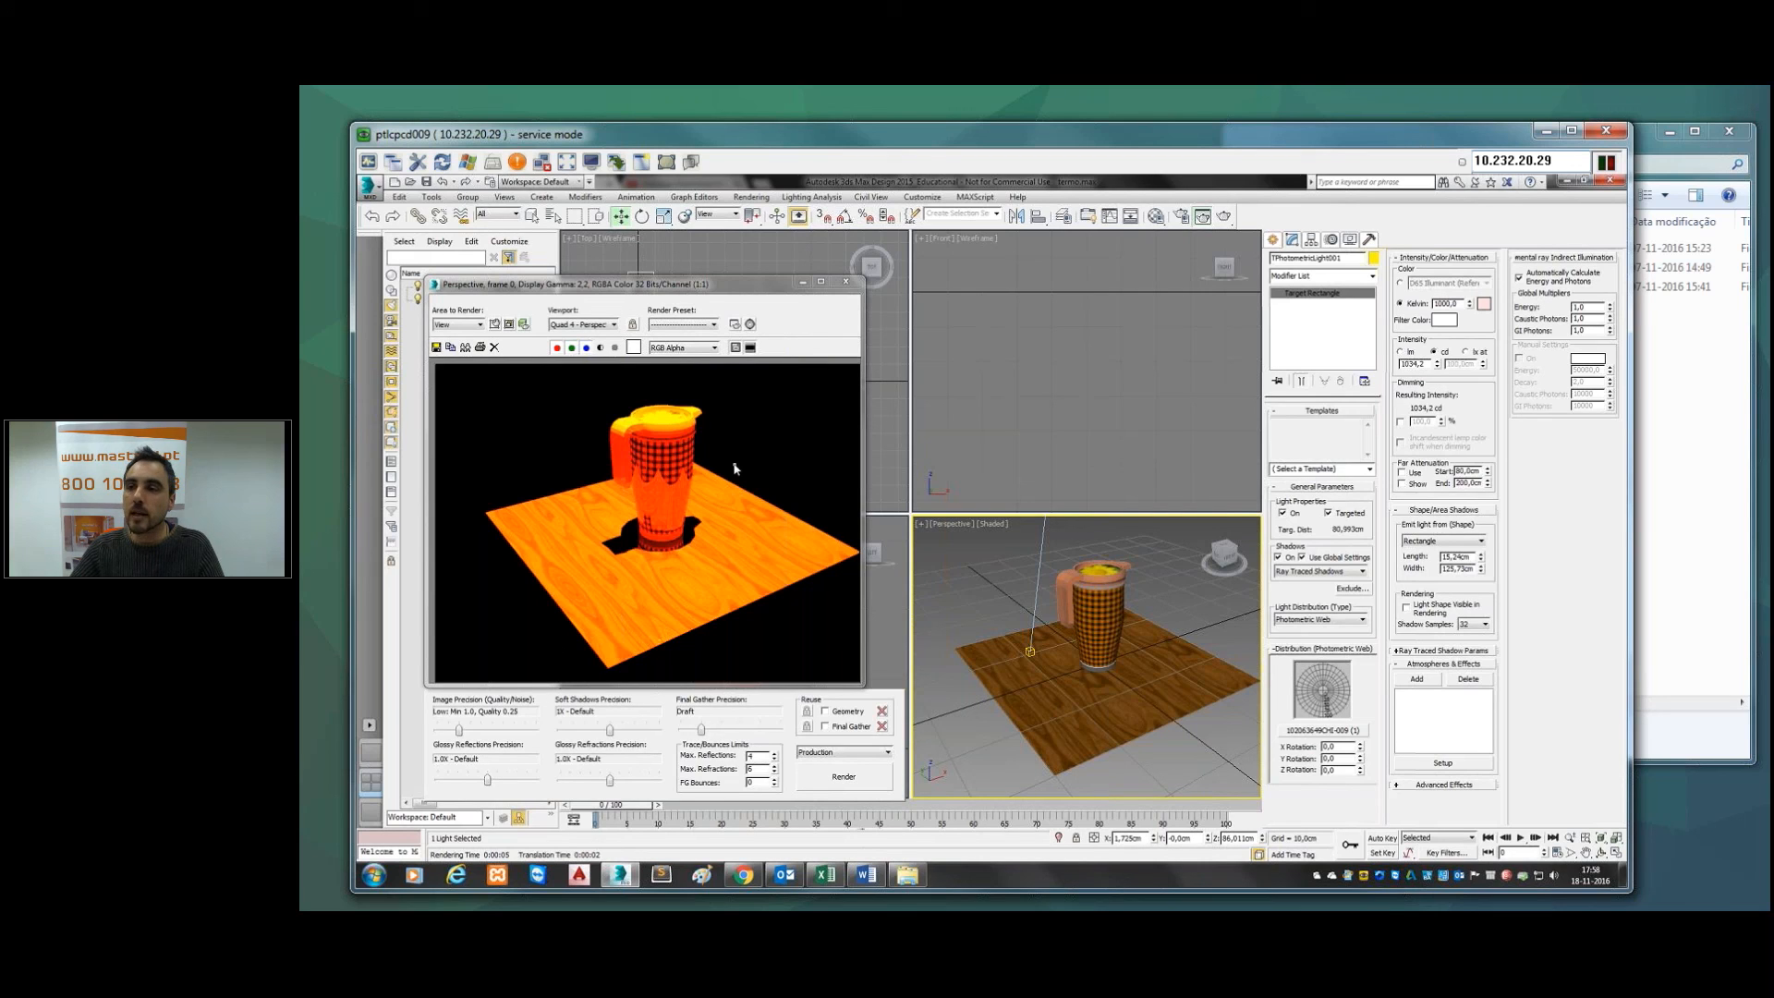
click(481, 324)
click(482, 306)
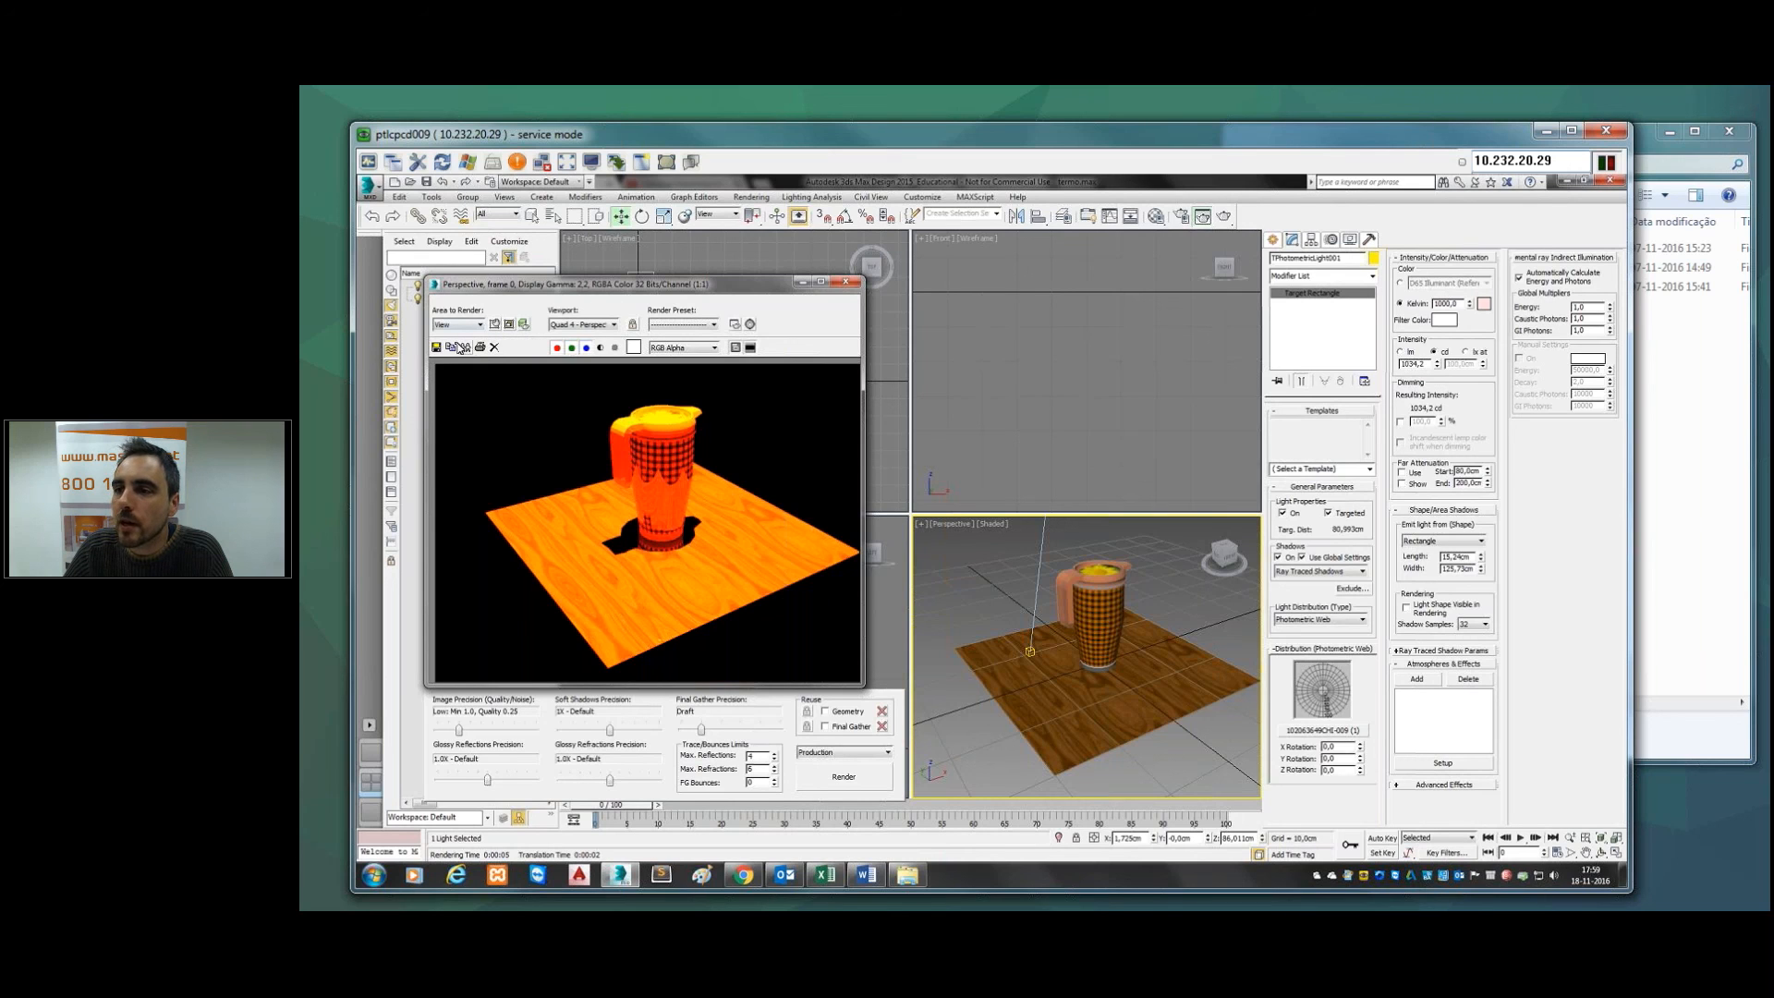
click(436, 347)
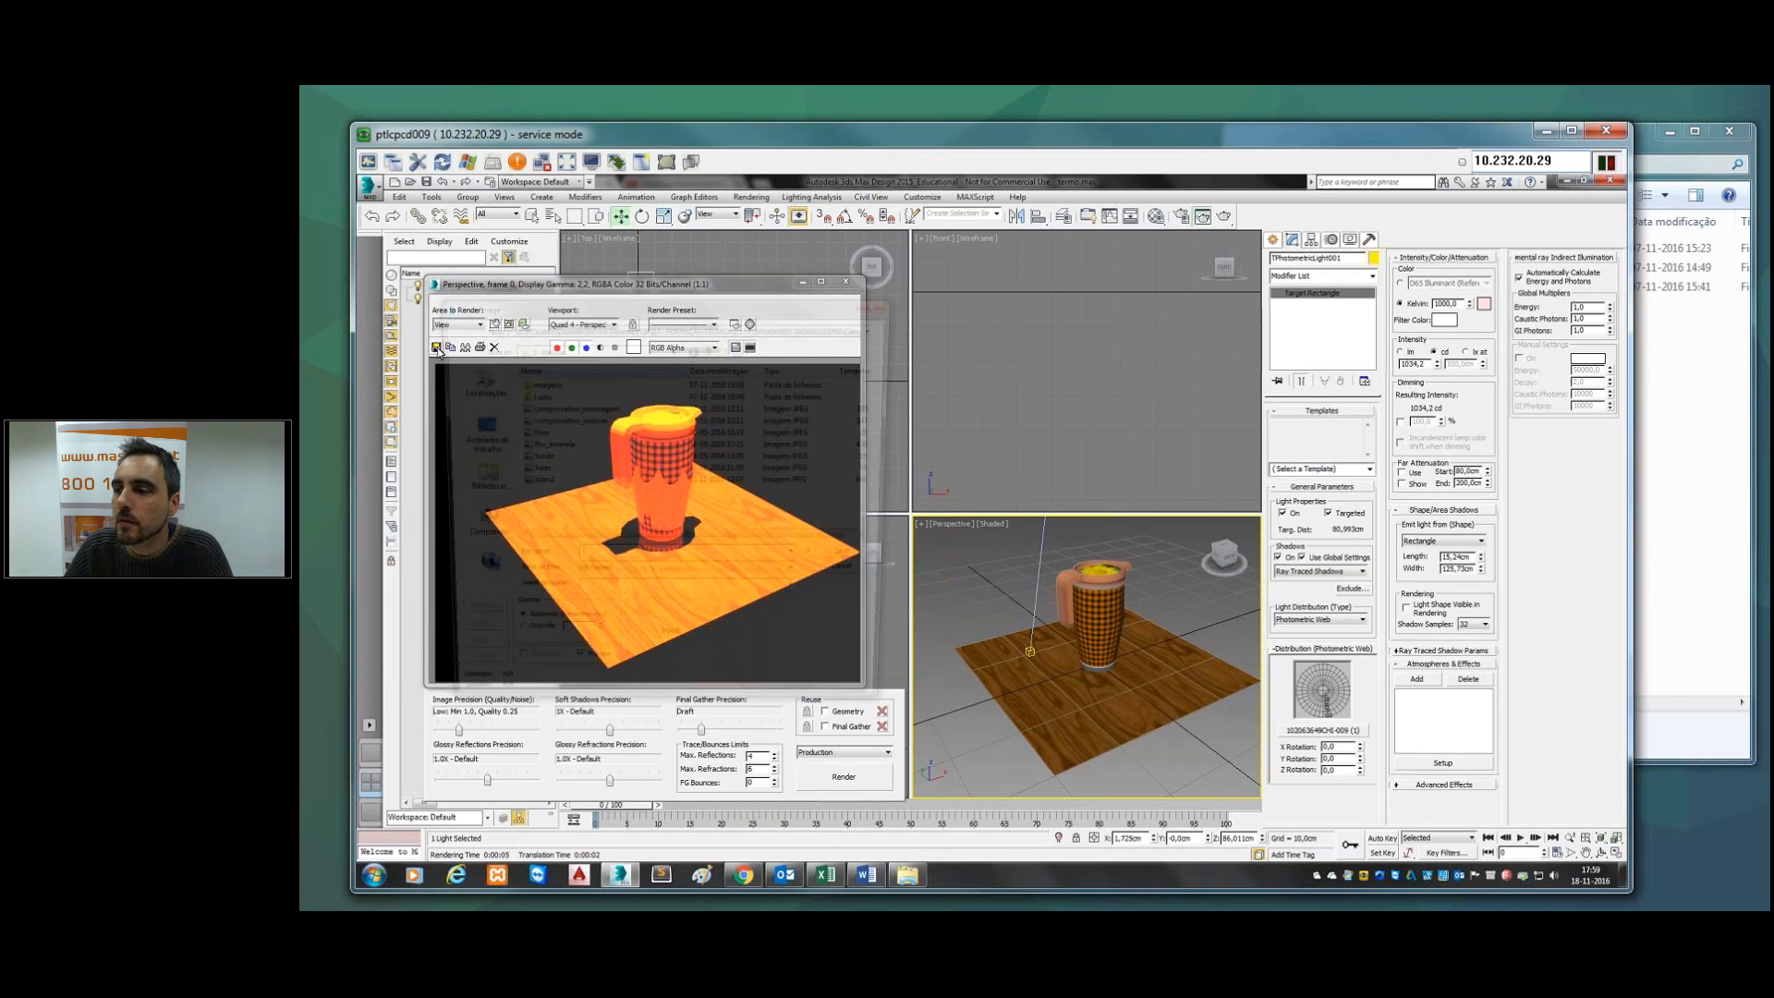
key(Escape)
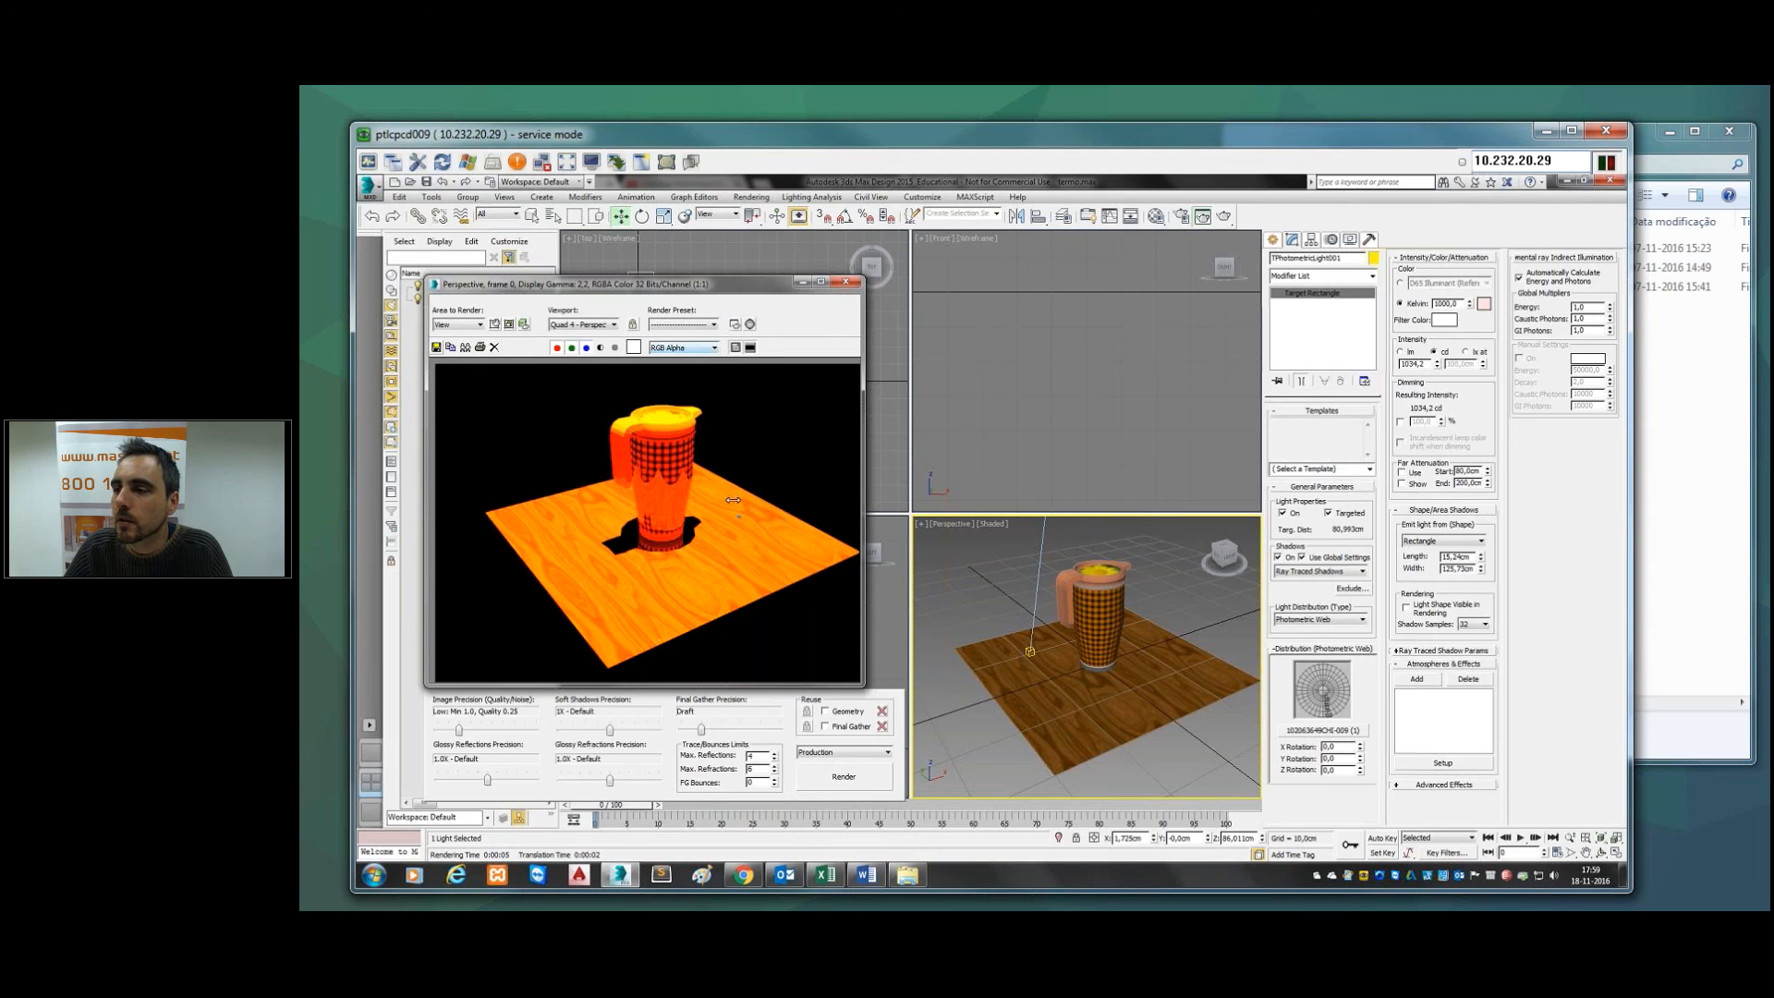
Step: Render the Perspective view with the replaced photometric file, leaving that file assigned to the light
click(842, 779)
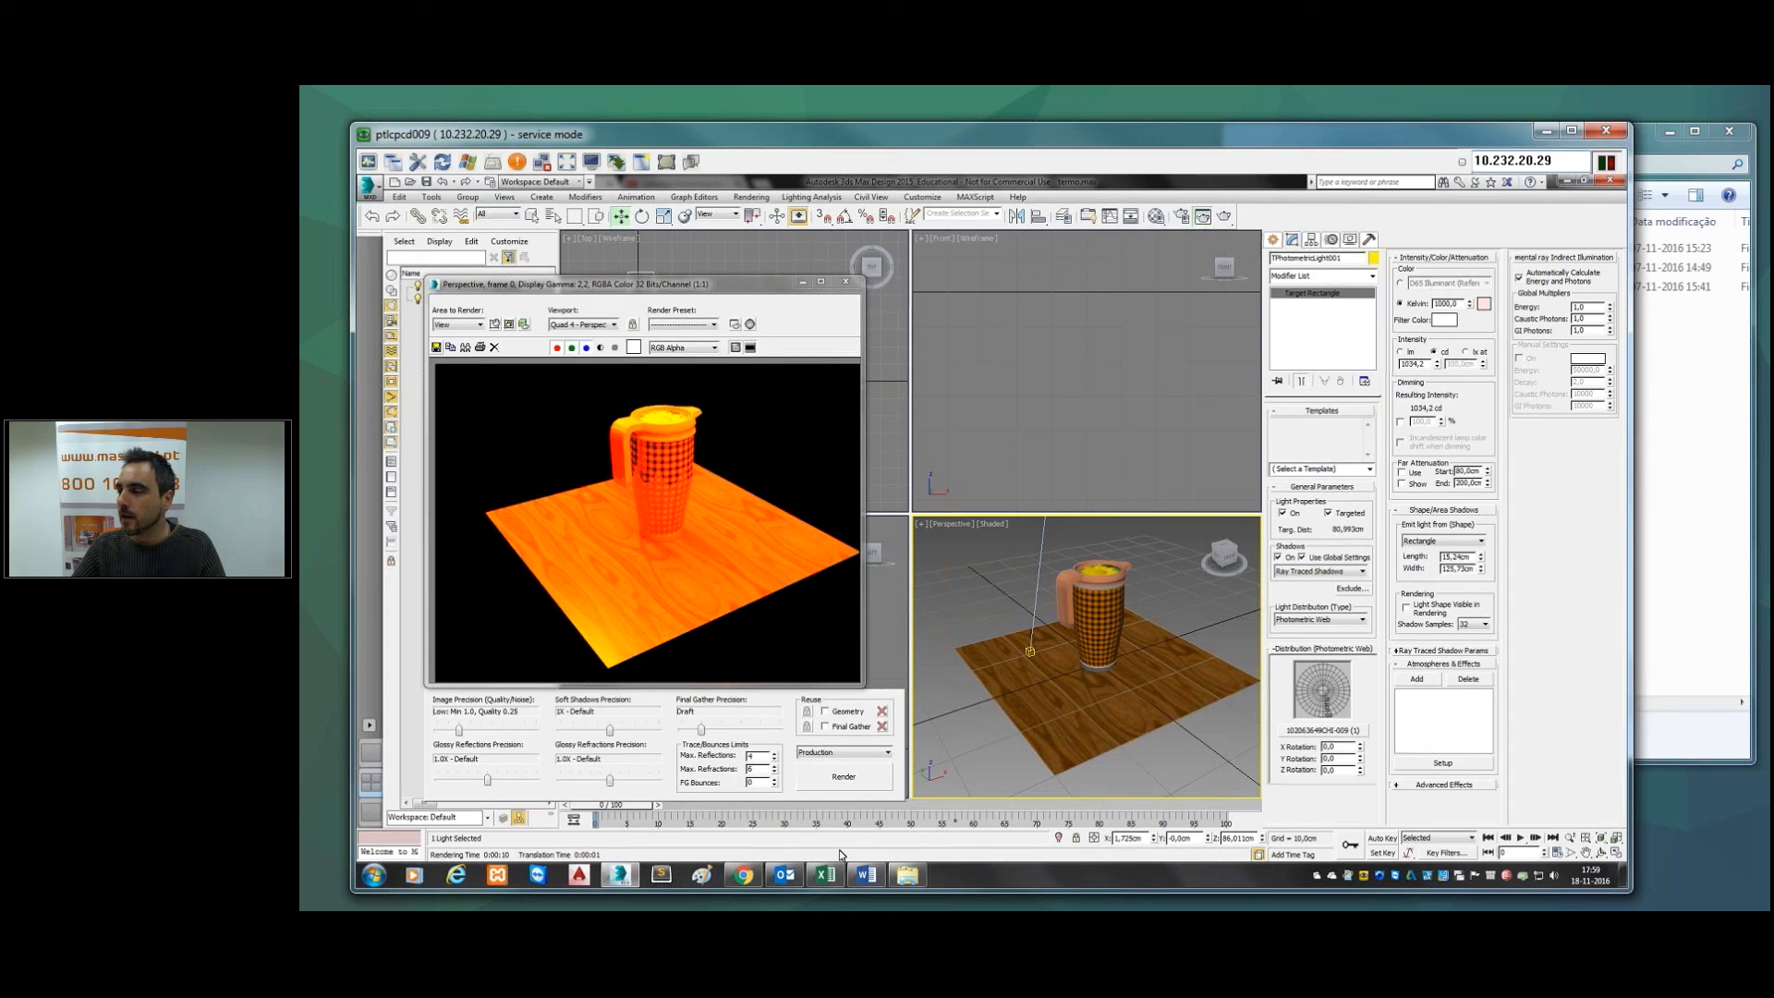
click(1324, 731)
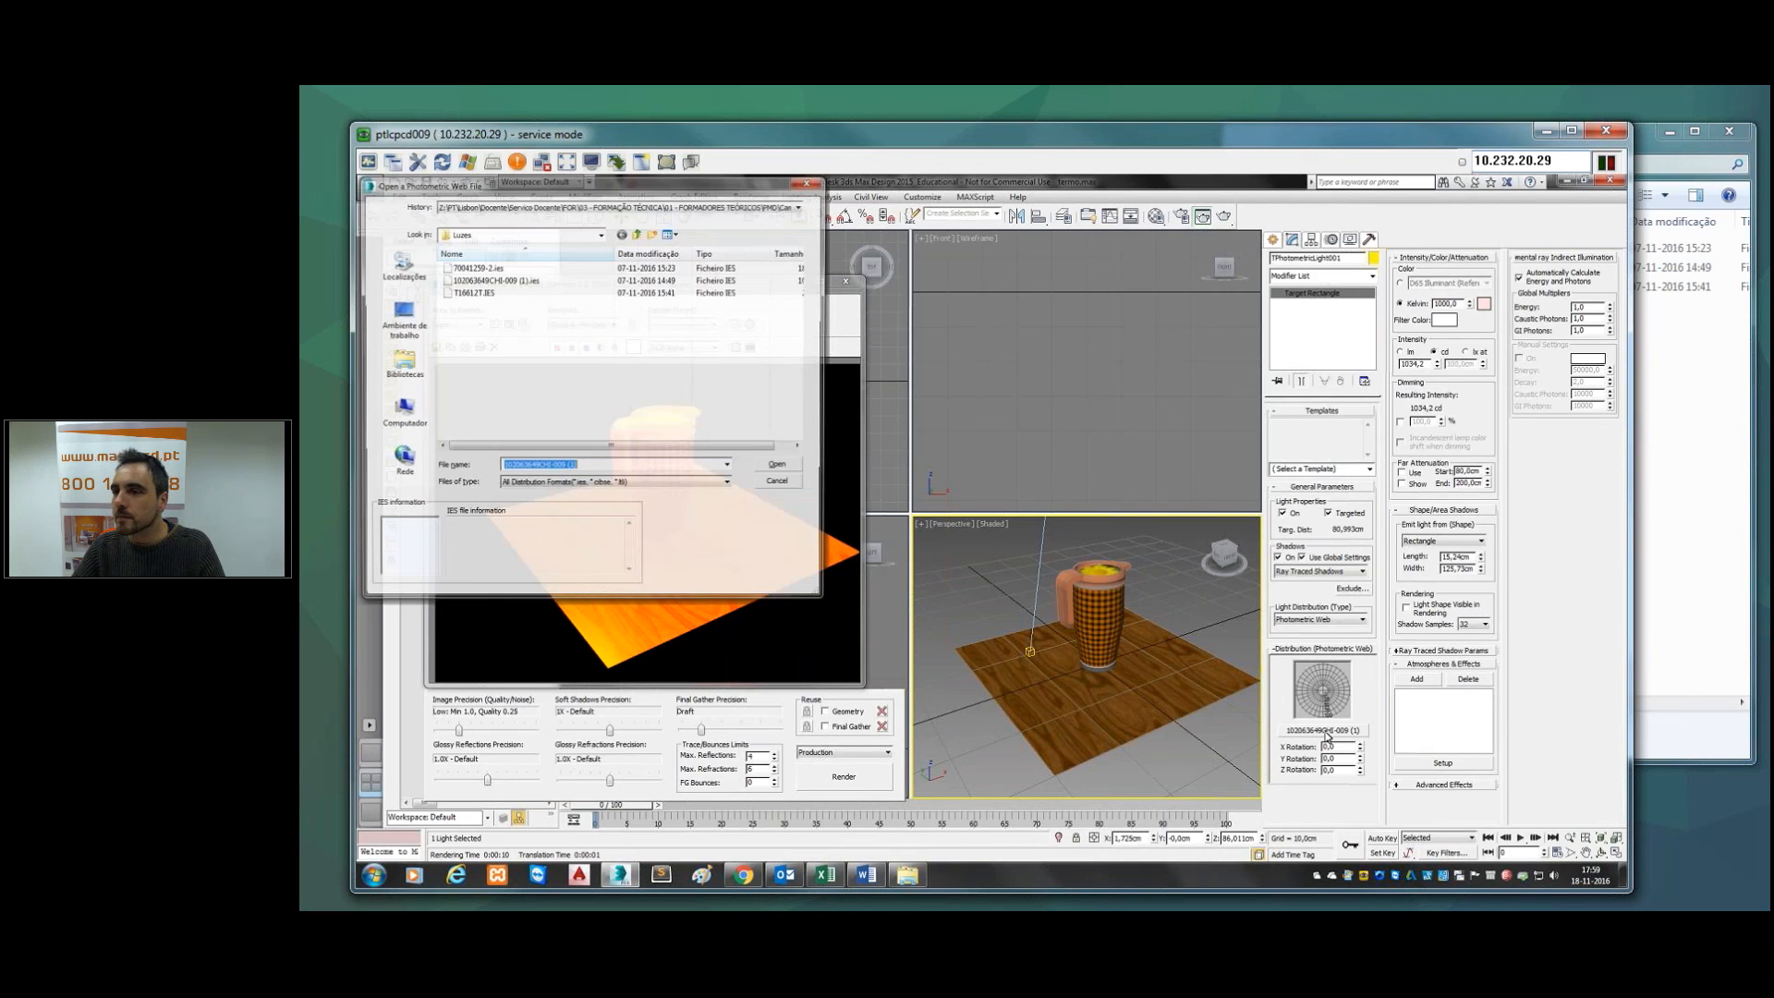
click(796, 487)
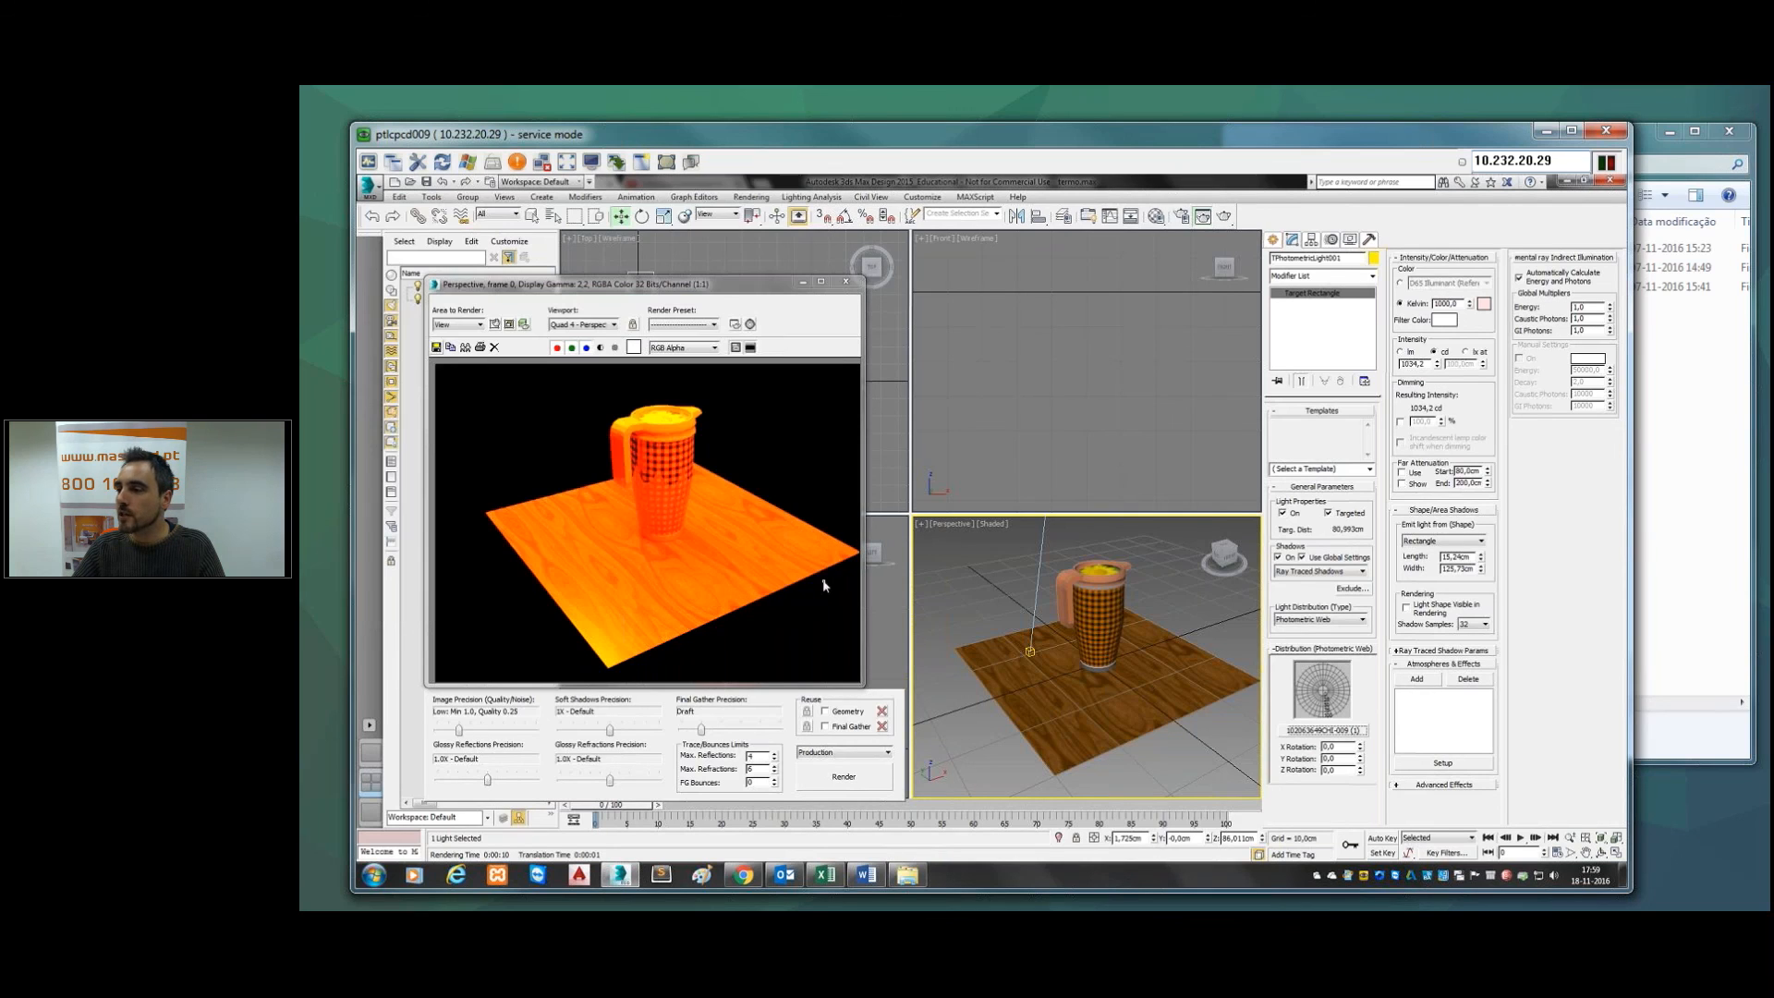